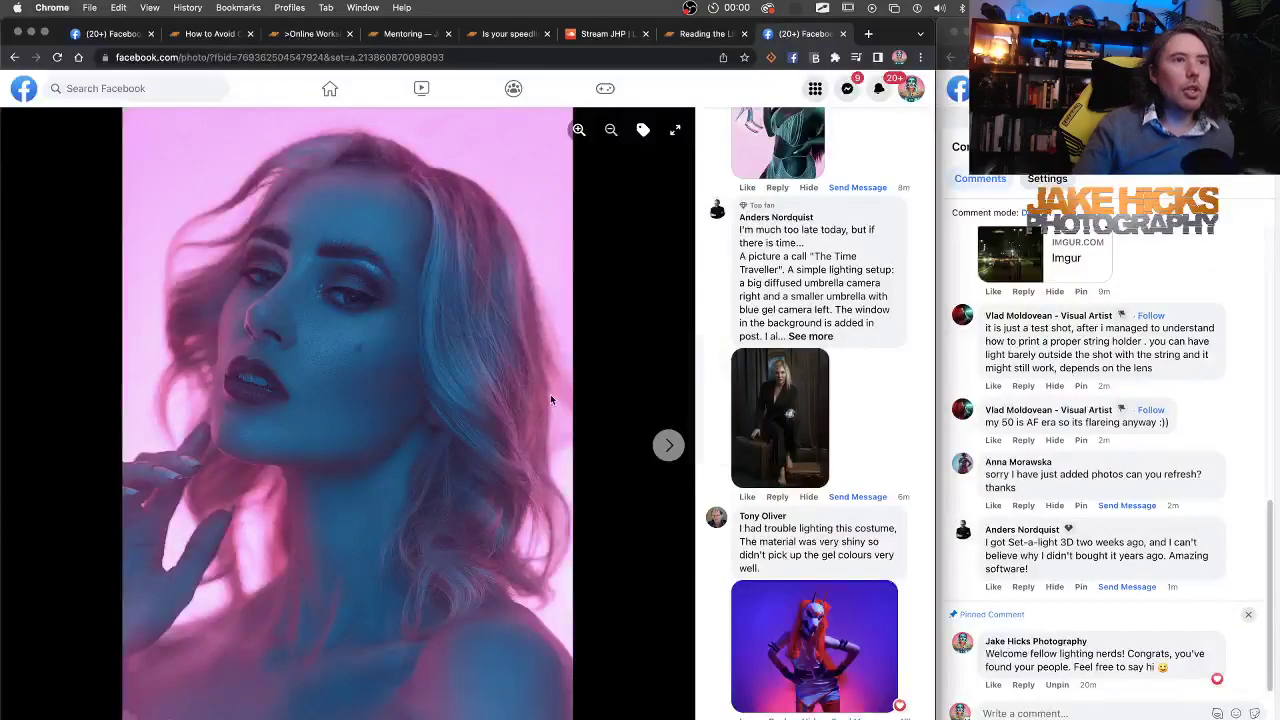
# Bring up the other browser window, open the set.a.light 3D product page and copy its web address.
pyautogui.moveTo(895, 28); pyautogui.dragTo(774, 53)
pyautogui.click(880, 198)
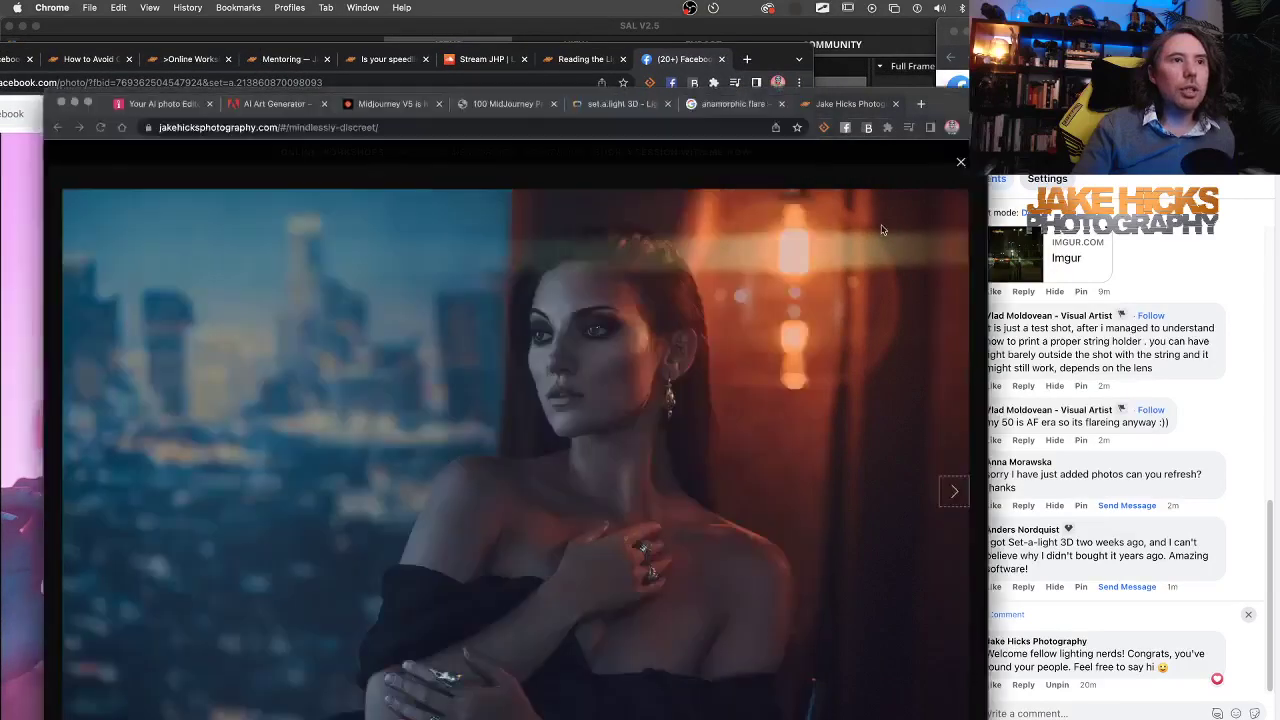
pyautogui.click(631, 109)
pyautogui.moveTo(940, 101); pyautogui.dragTo(963, 31)
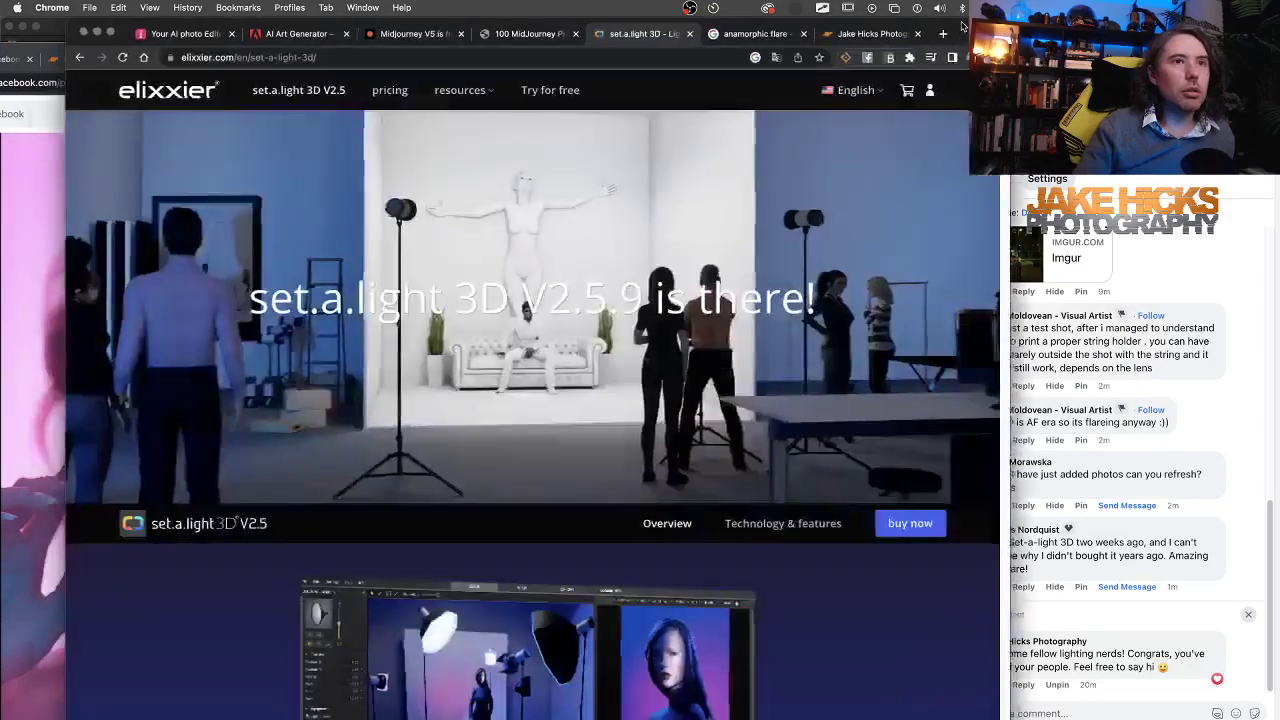
pyautogui.click(411, 60)
pyautogui.press('super+c')
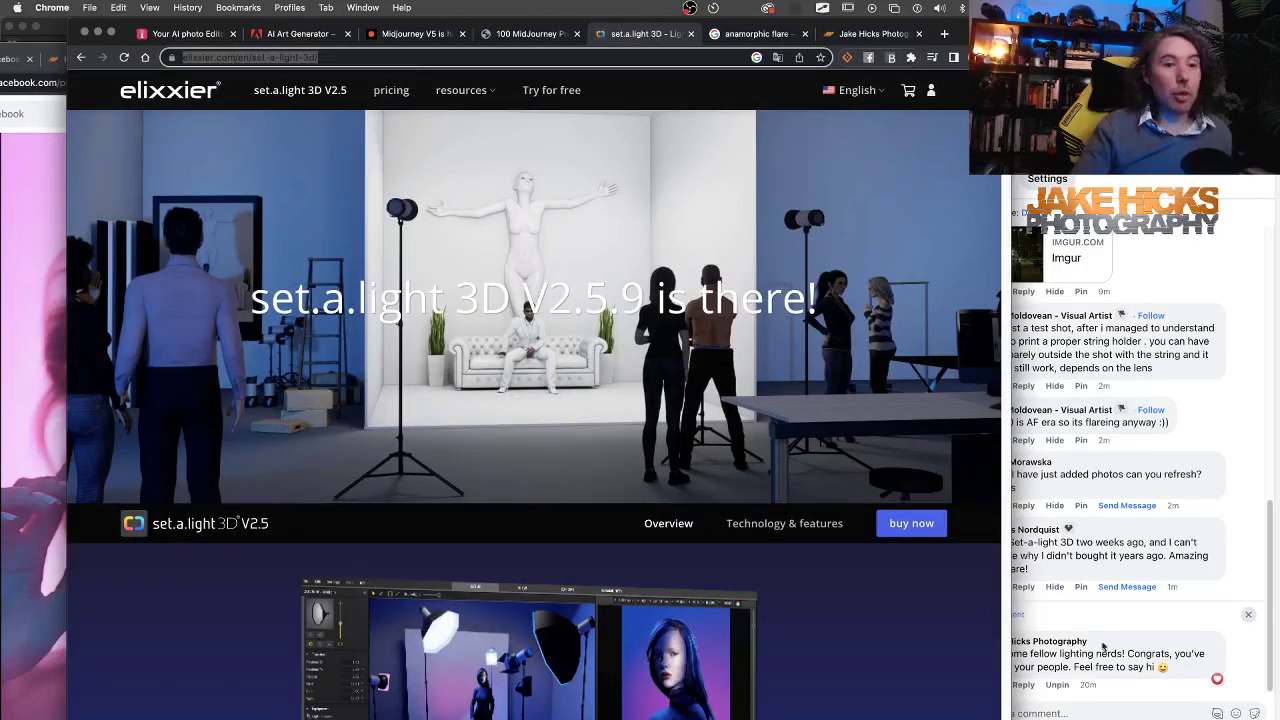
pyautogui.click(1072, 713)
pyautogui.click(1055, 713)
pyautogui.press('super+v')
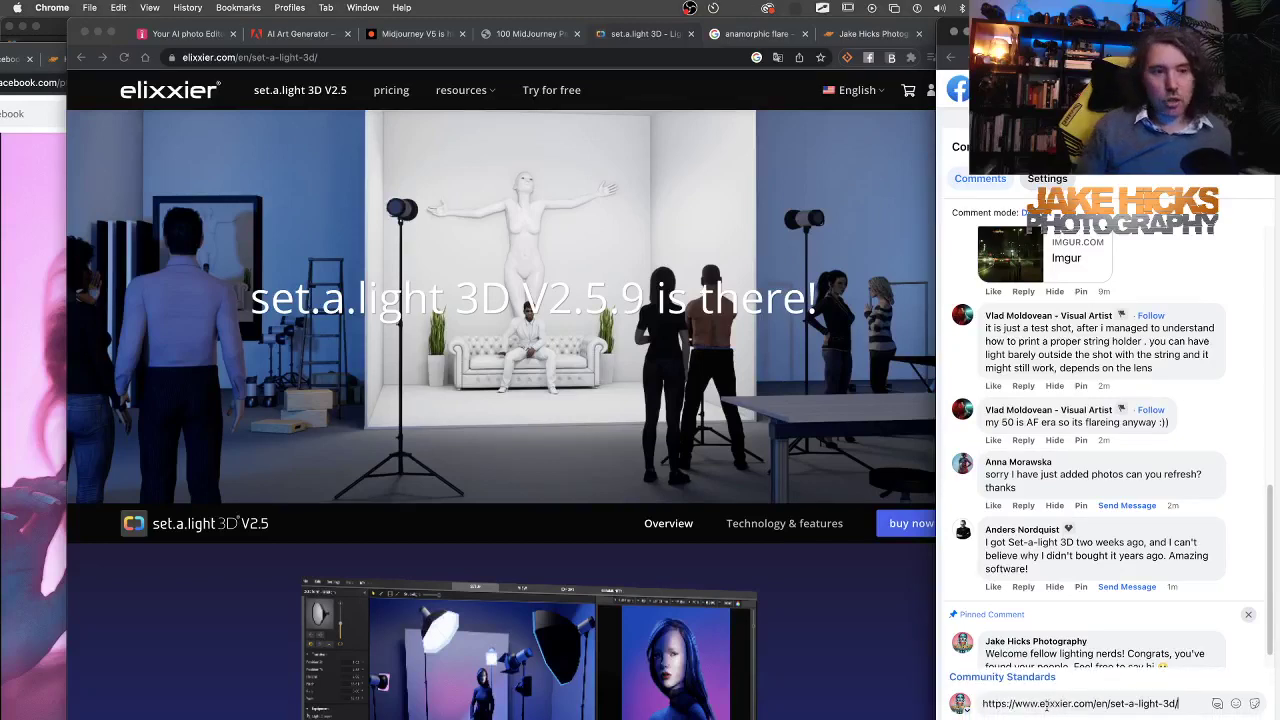
pyautogui.press('Return')
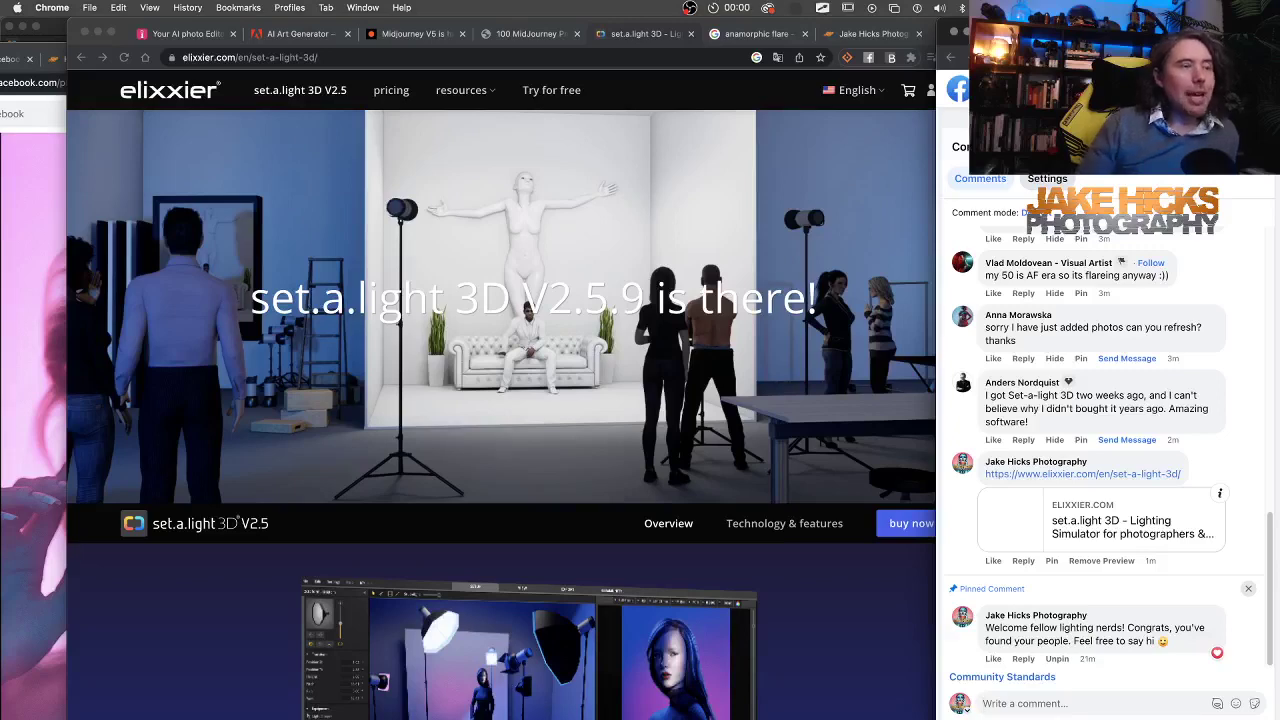
# Switch to set.a.light 3D and enable the white Color Gels option on the 90 cm Octaform light.
pyautogui.press('super+Tab')
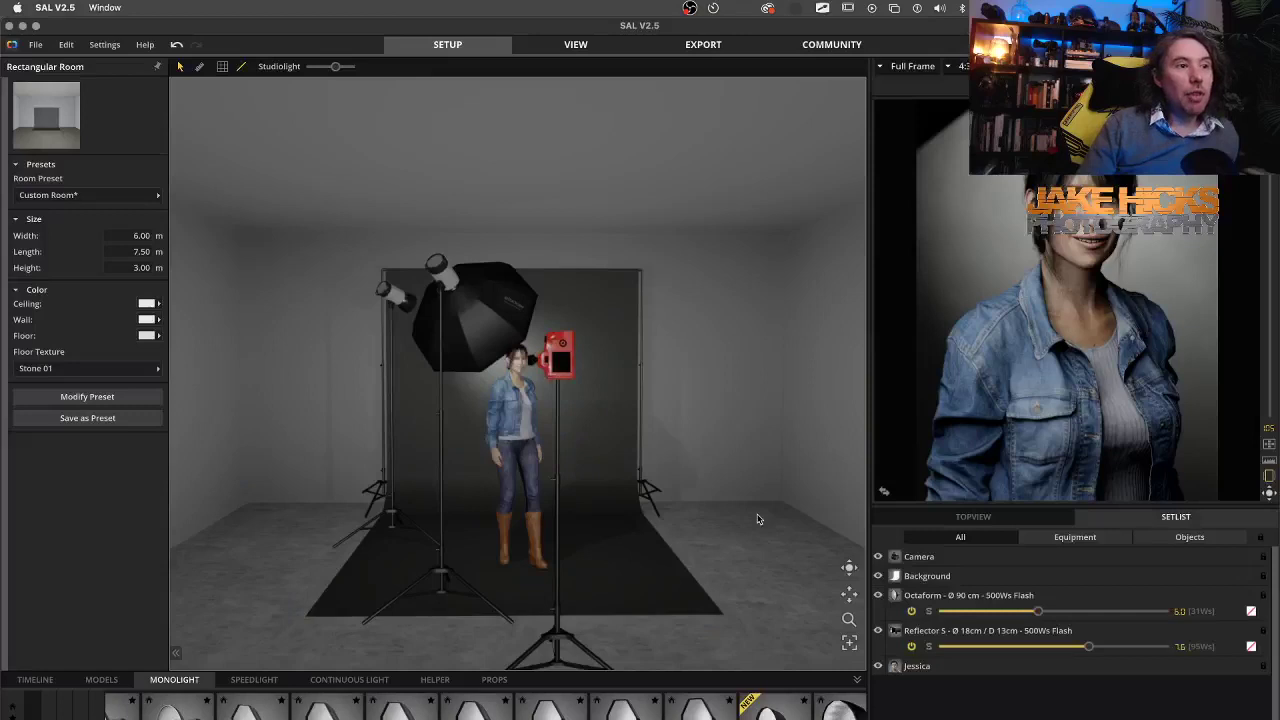
pyautogui.click(443, 603)
pyautogui.scroll(-3, 112, 572)
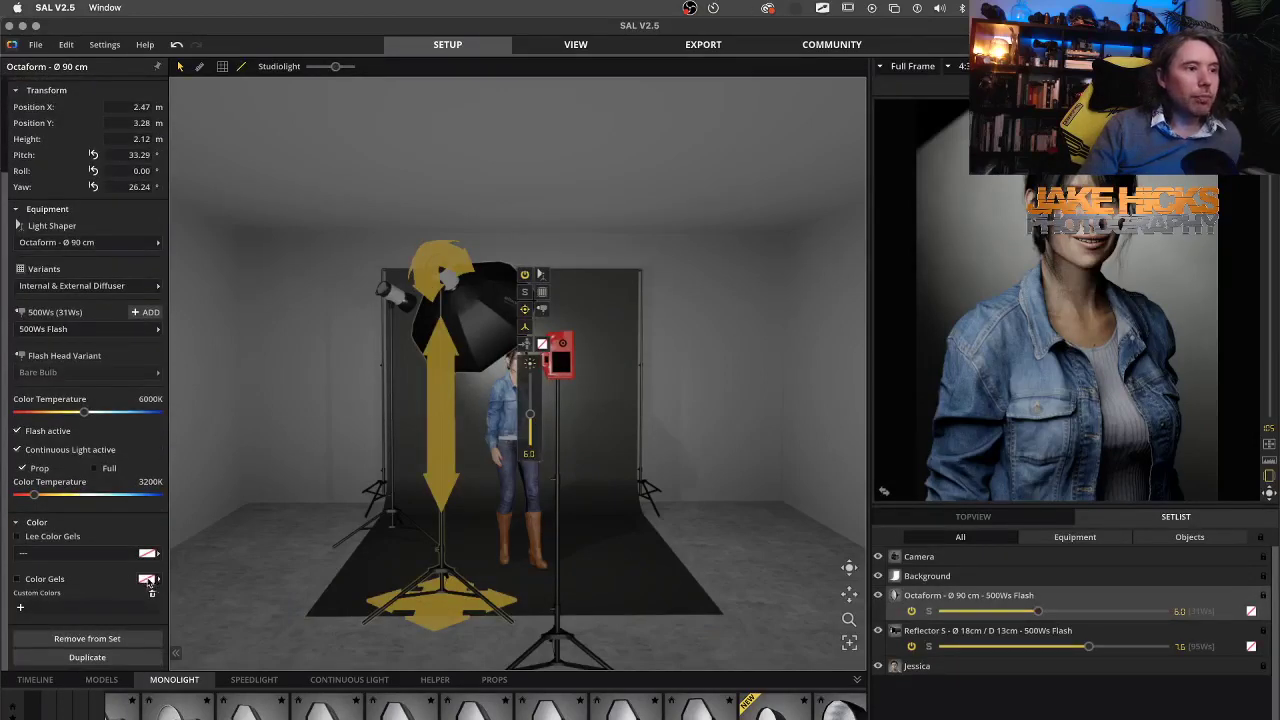
pyautogui.click(148, 580)
pyautogui.click(146, 554)
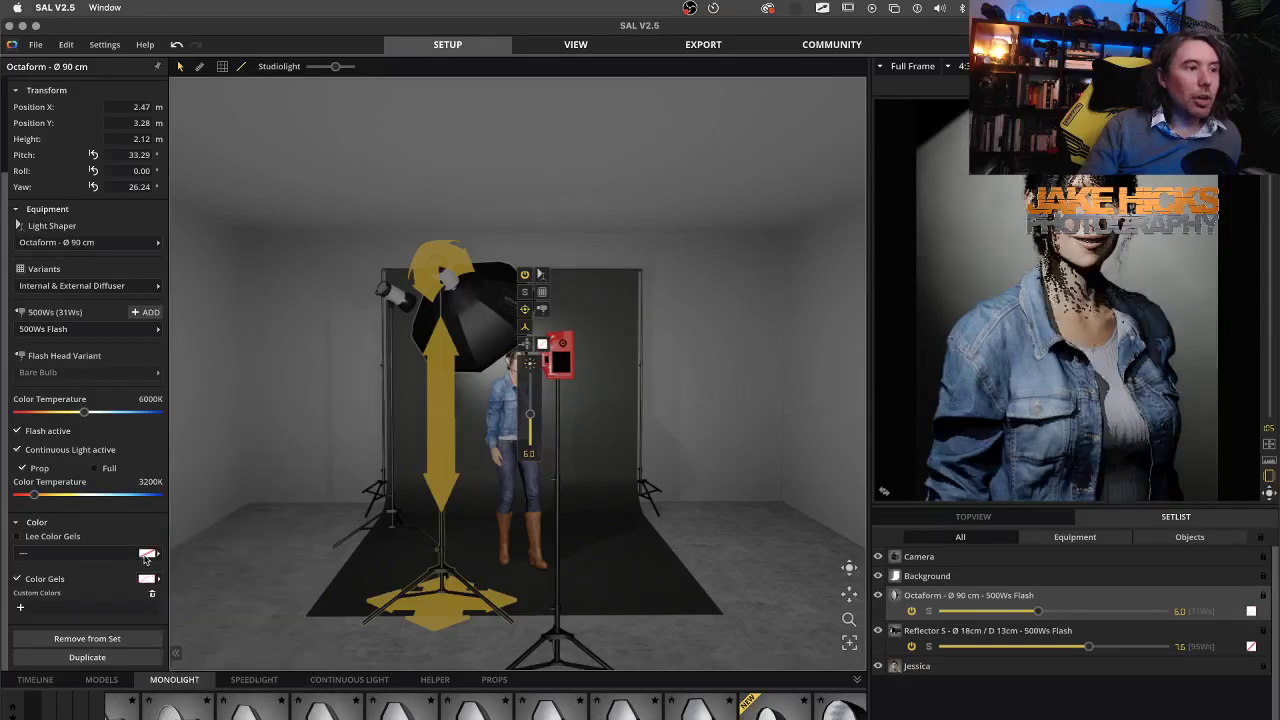
# Examine the available Lee Color Gels for the 90 cm Octaform light, then close the list.
pyautogui.click(146, 554)
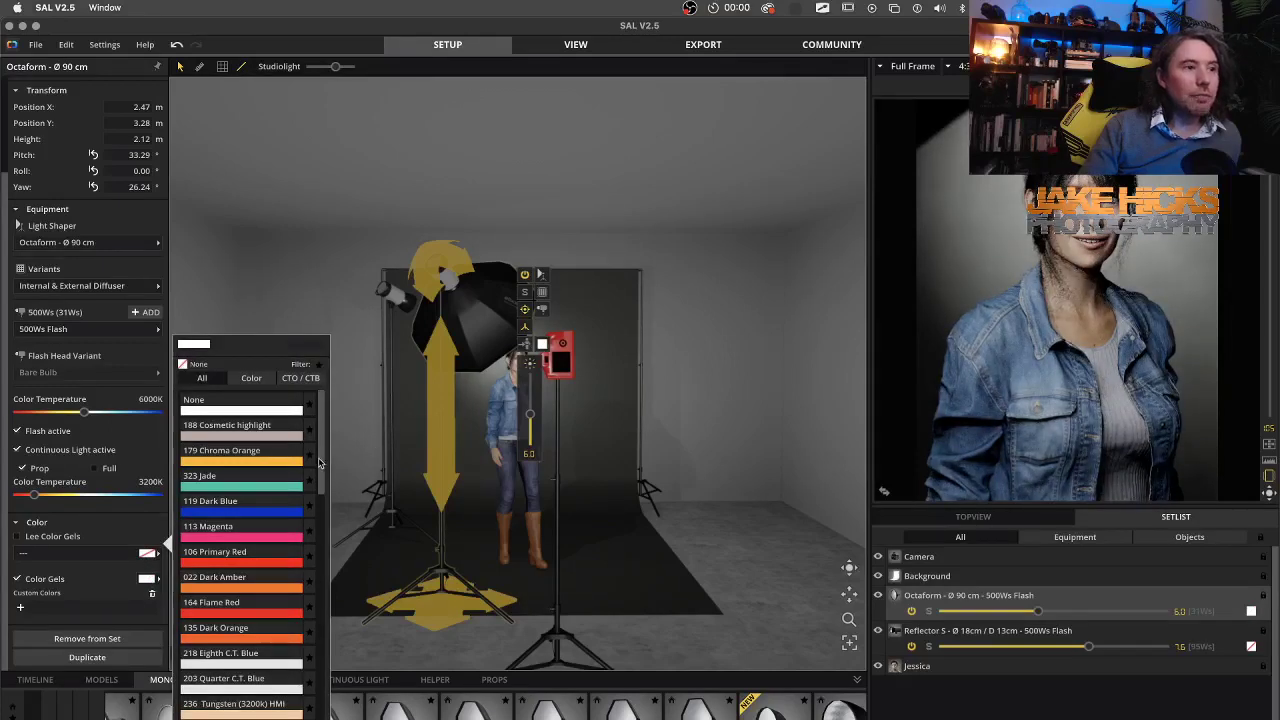
pyautogui.moveTo(325, 476); pyautogui.dragTo(341, 692)
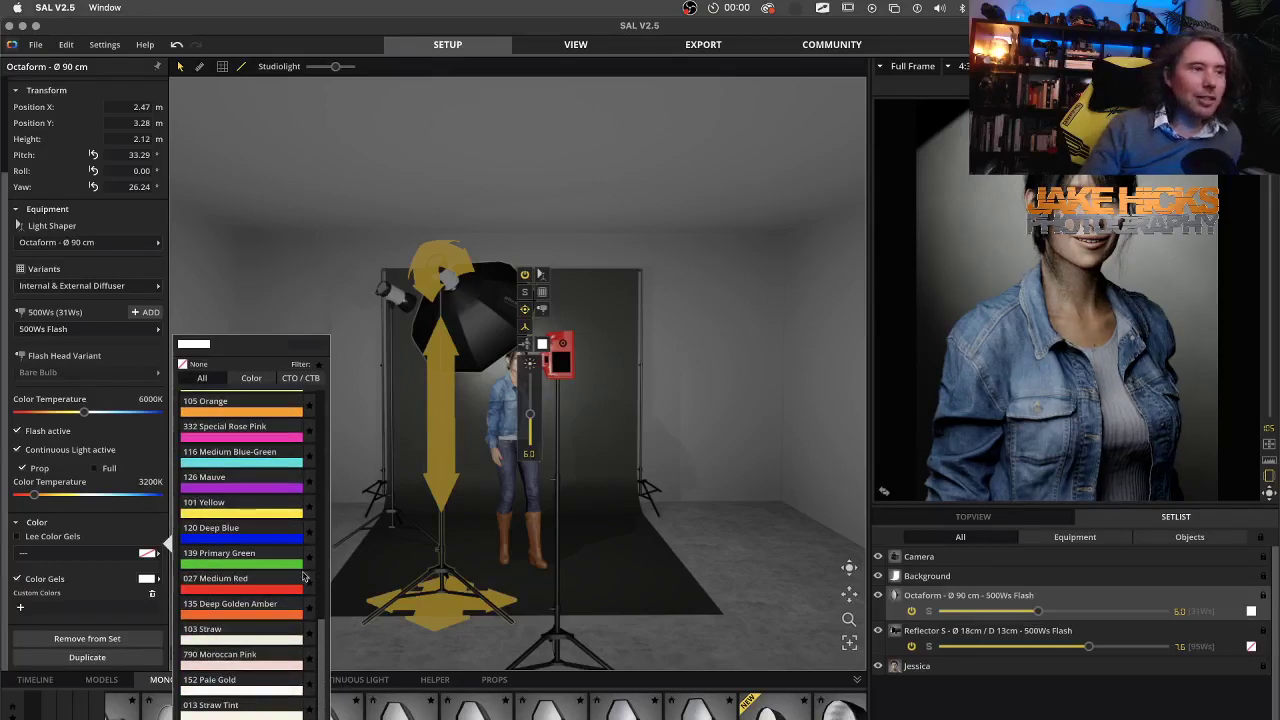
pyautogui.scroll(2, 295, 601)
pyautogui.scroll(10, 295, 601)
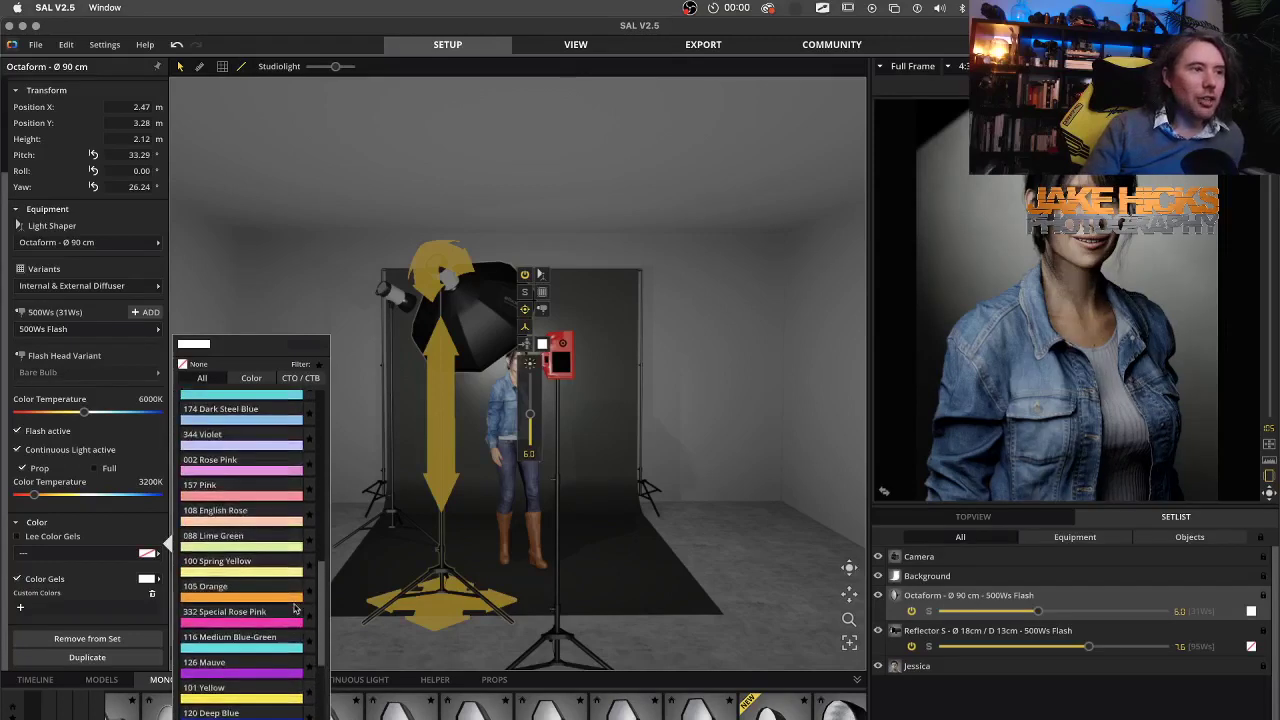
pyautogui.scroll(1, 250, 498)
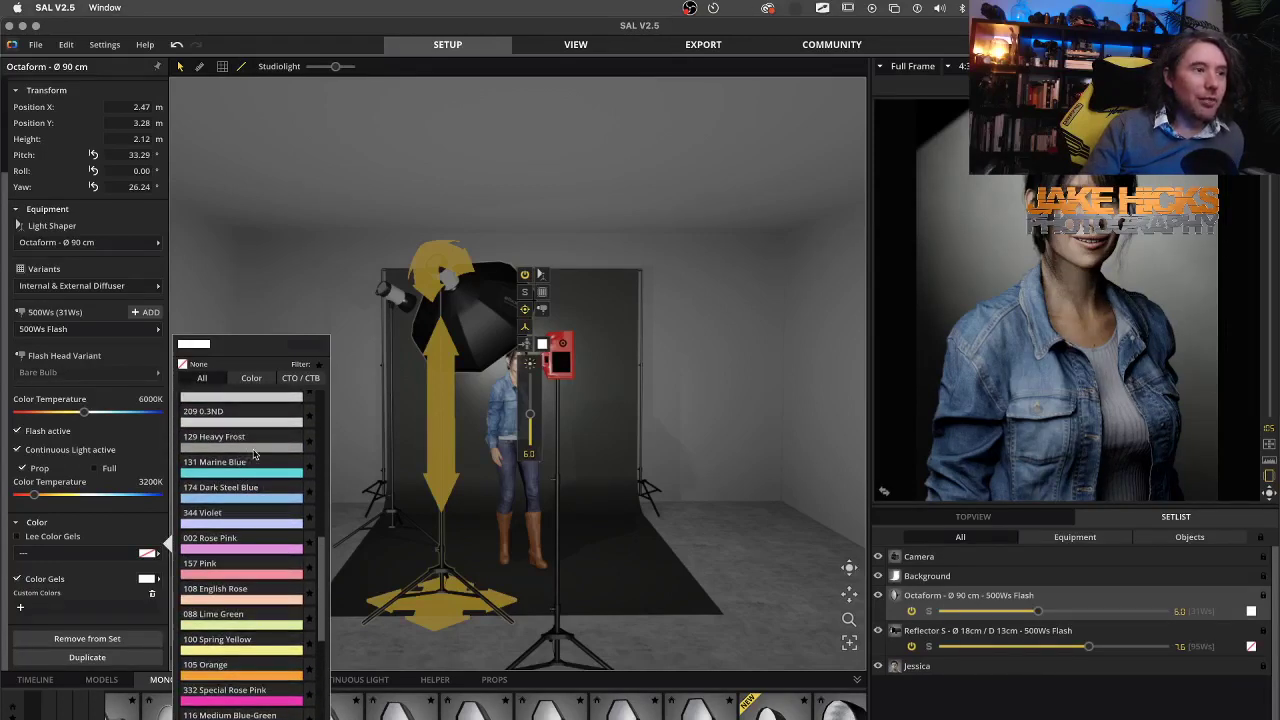
pyautogui.scroll(-3, 250, 550)
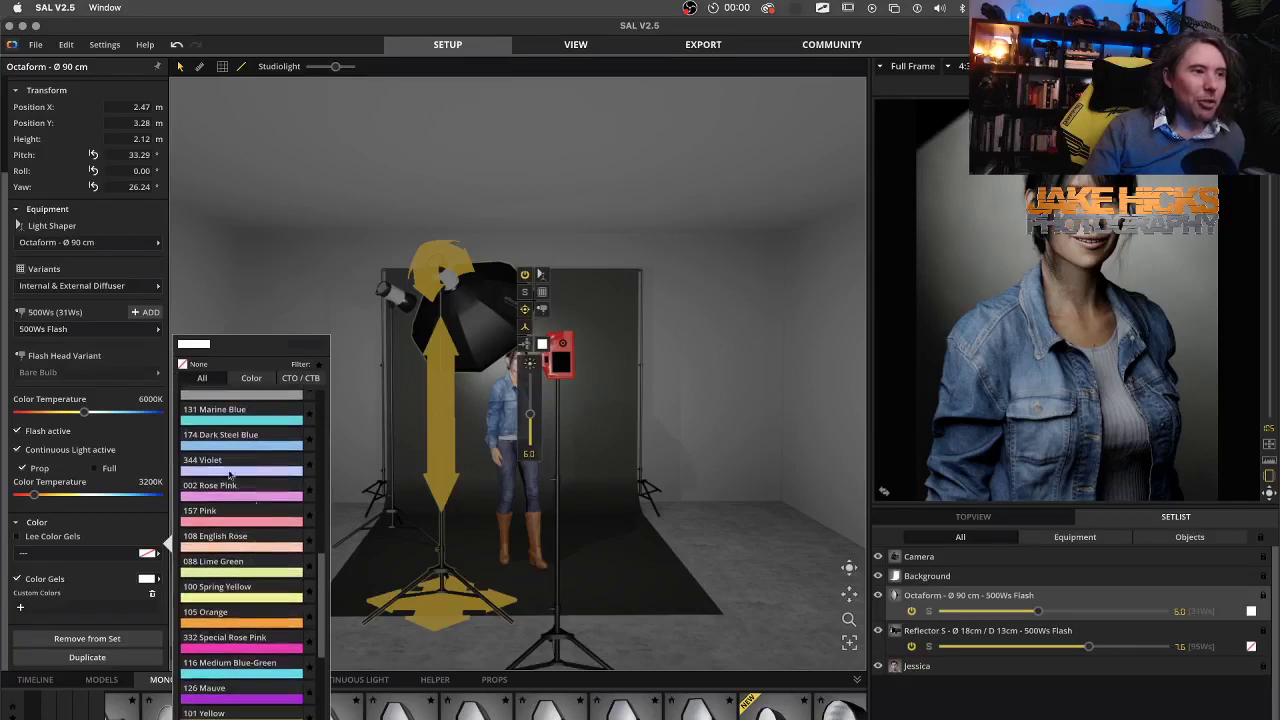
pyautogui.scroll(-6, 240, 540)
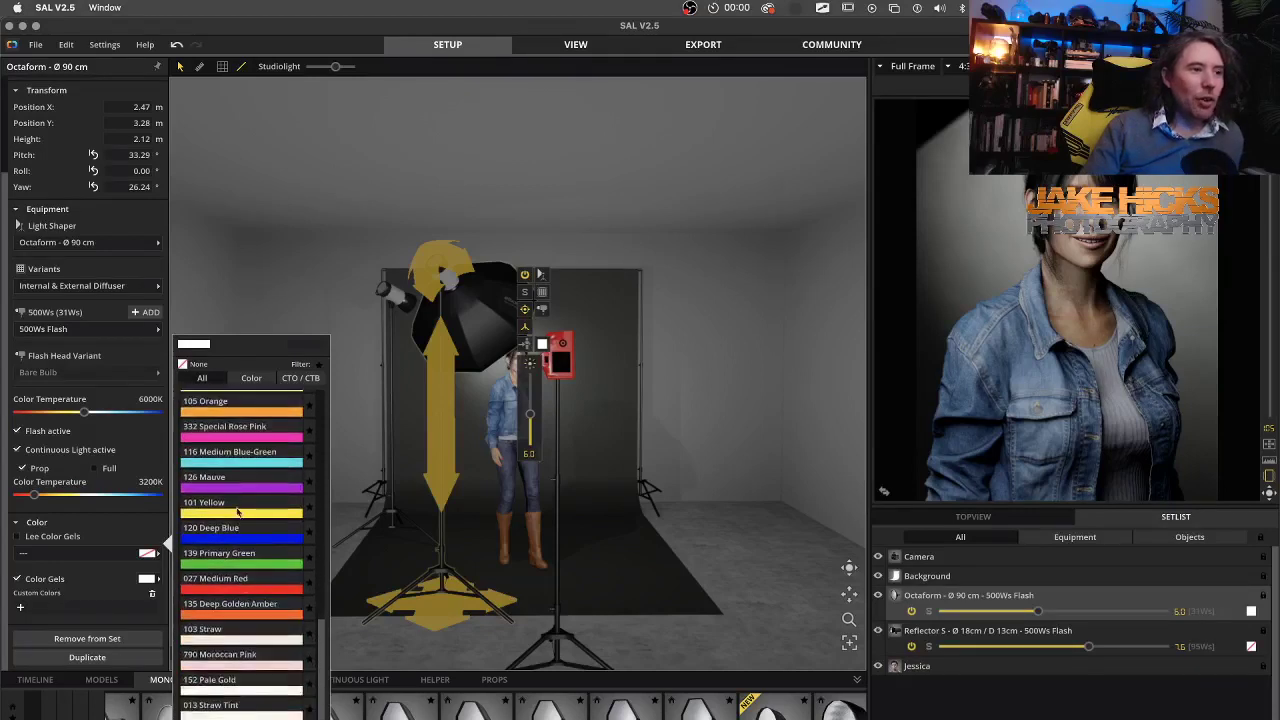
pyautogui.scroll(3, 236, 542)
pyautogui.scroll(-3, 252, 586)
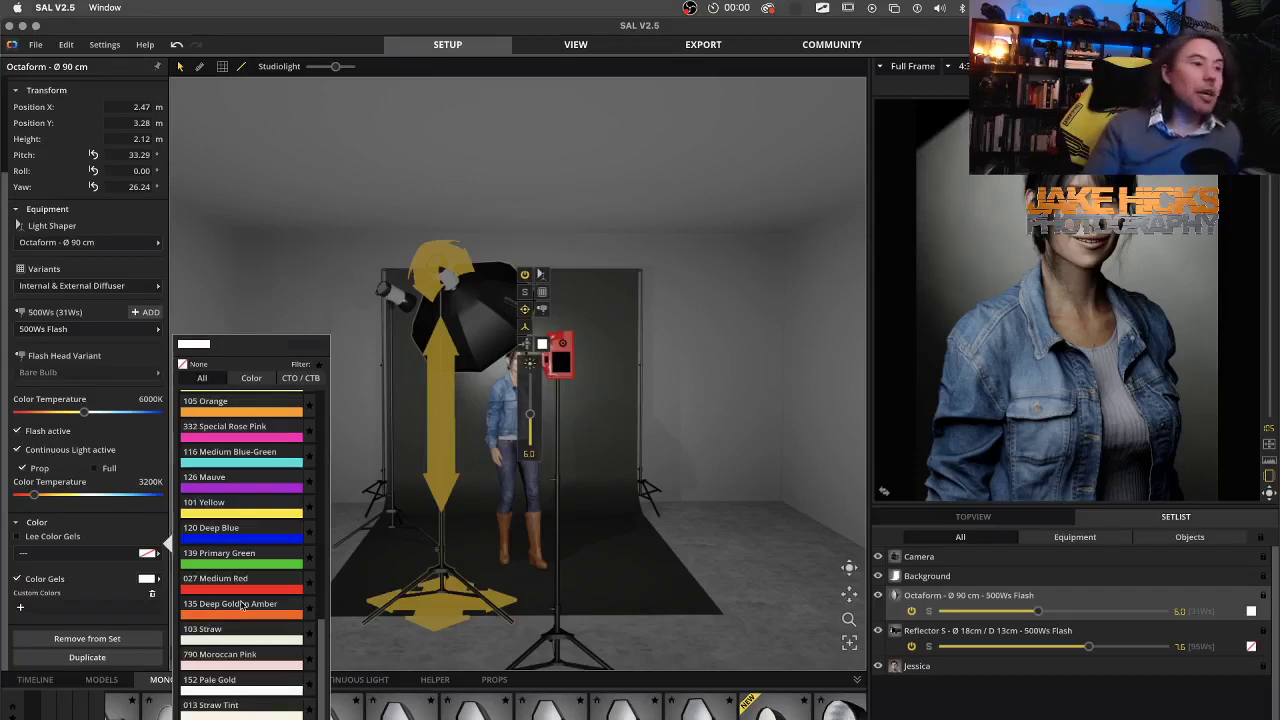
pyautogui.scroll(1, 247, 614)
pyautogui.scroll(4, 247, 614)
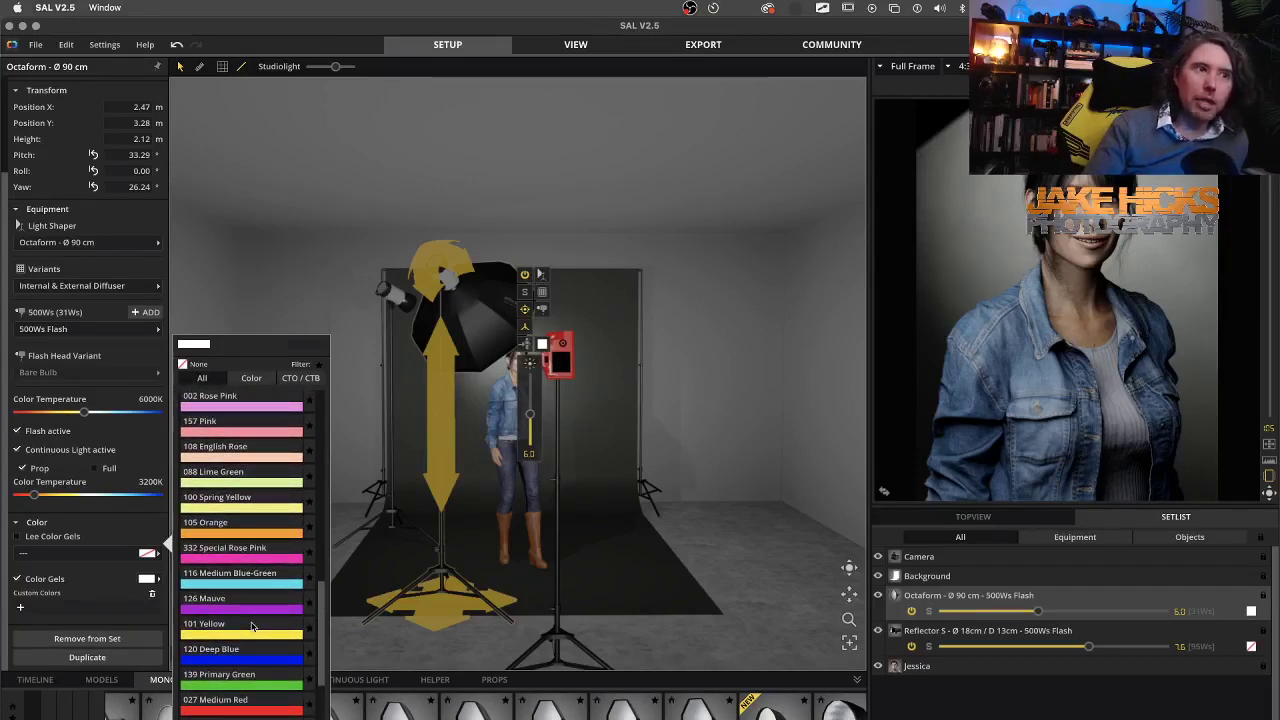
pyautogui.click(445, 615)
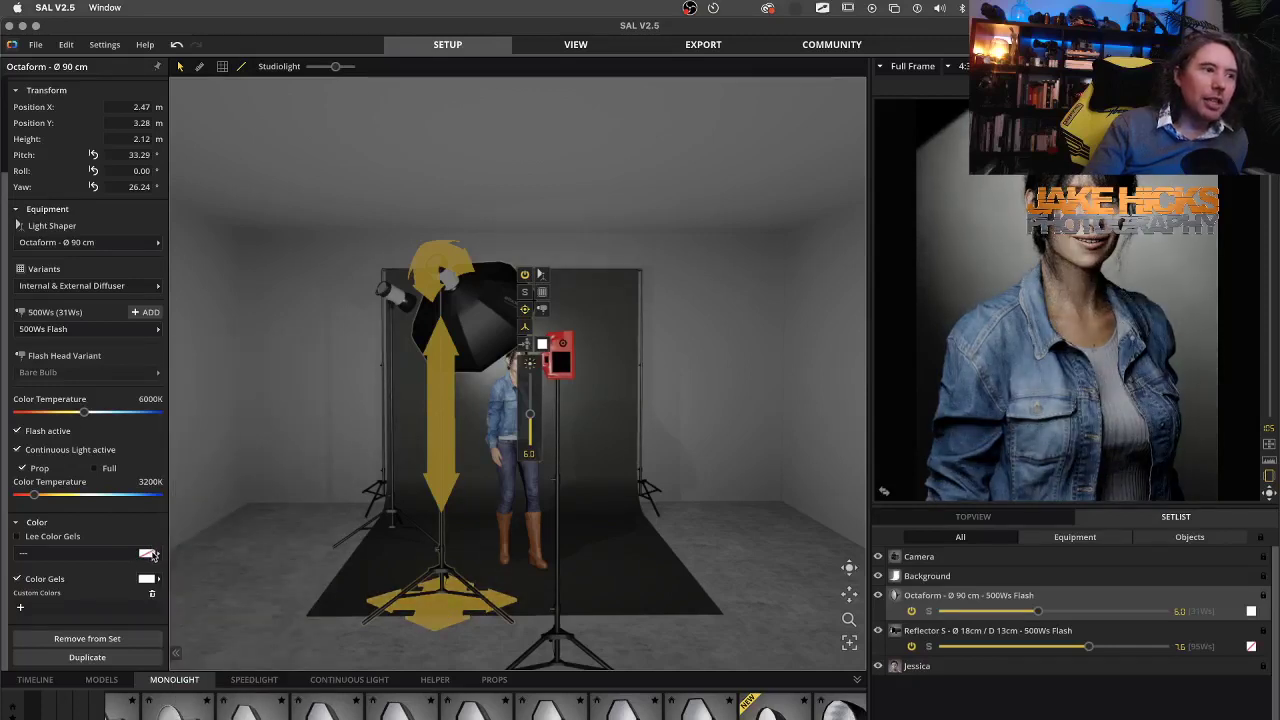
# Apply the Lee gel 116 Medium Blue-Green to the 90 cm Octaform light and select the background.
pyautogui.click(150, 554)
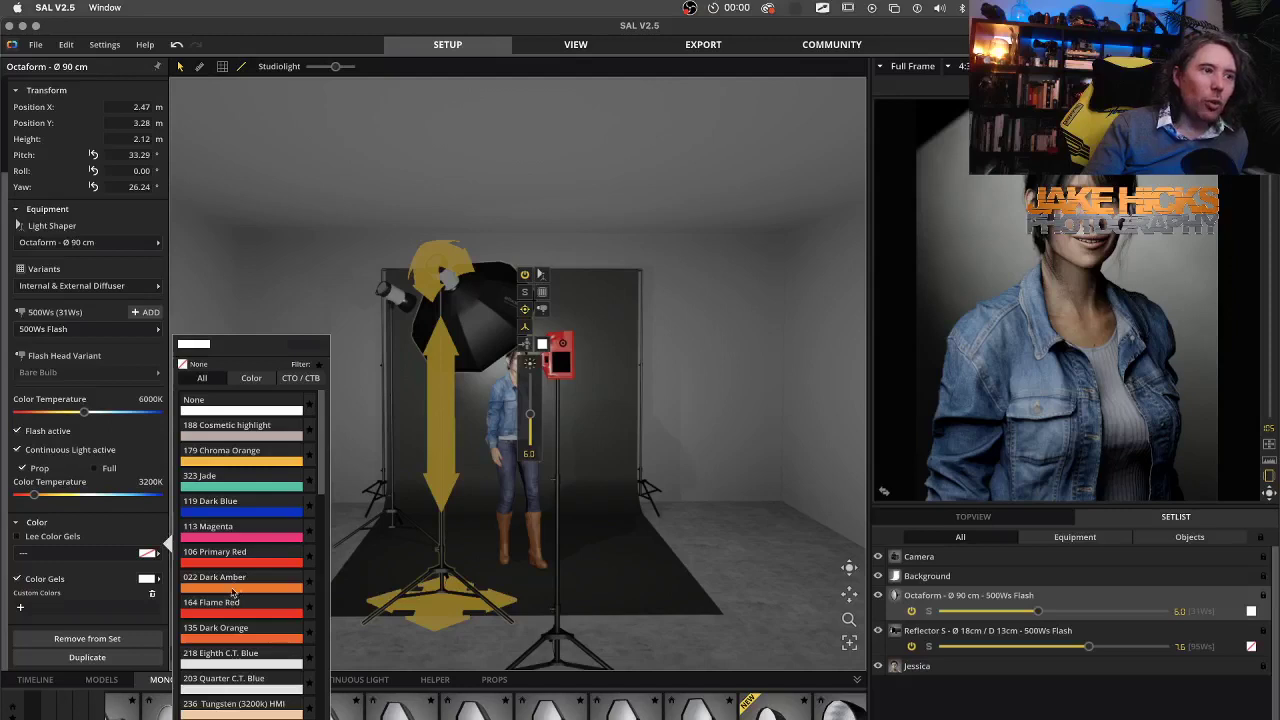
pyautogui.scroll(-10, 232, 592)
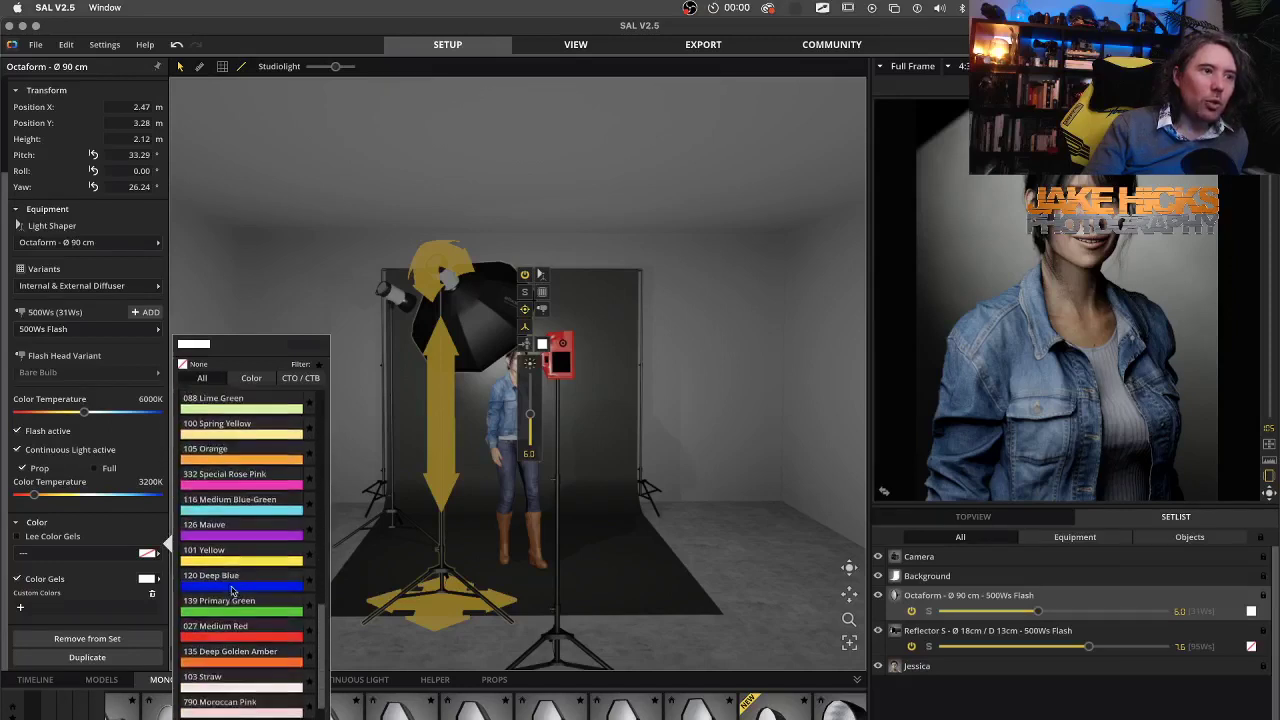
pyautogui.click(228, 516)
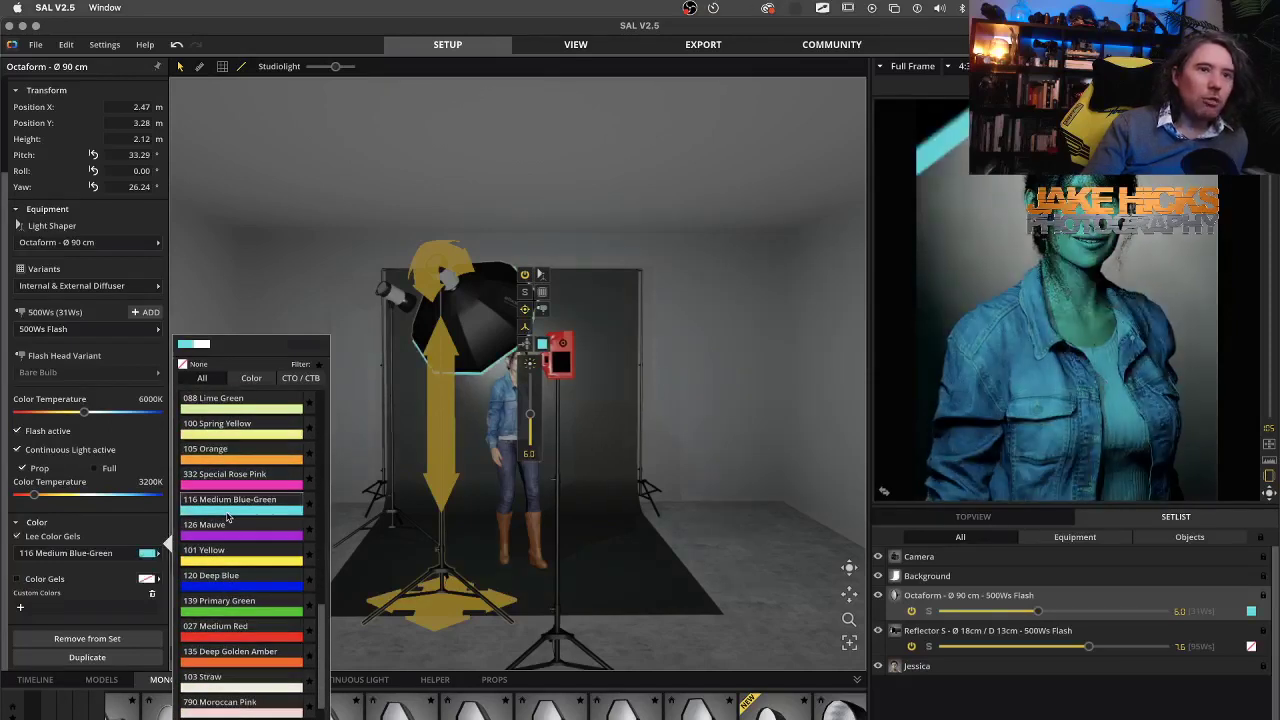
pyautogui.click(433, 607)
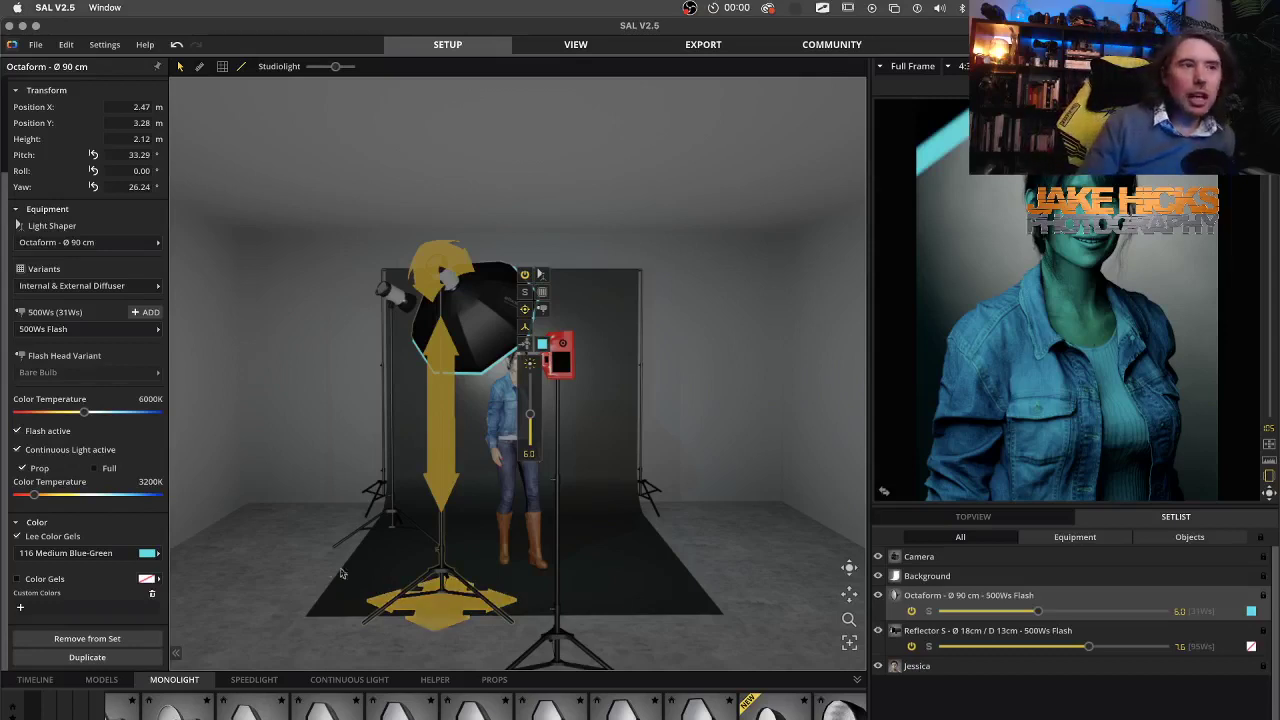
pyautogui.click(675, 585)
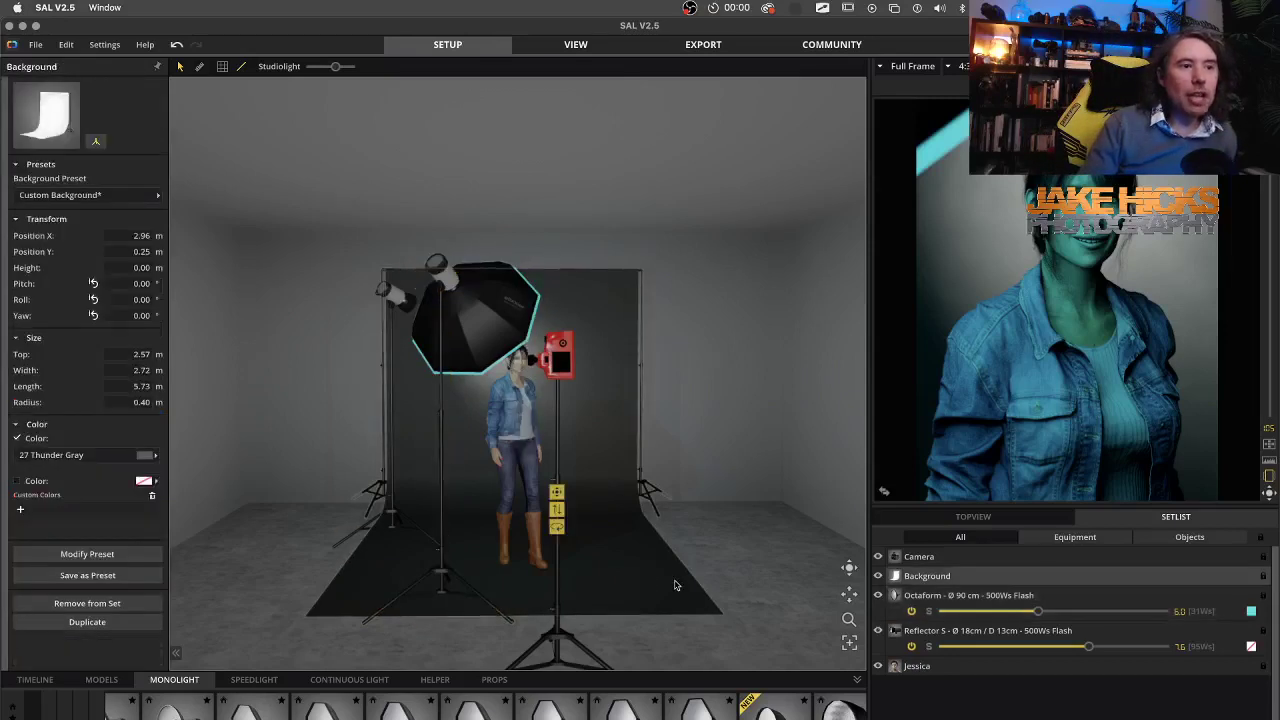
# Switch back to Chrome and move the set.a.light 3D page's window clear of the livestream comments.
pyautogui.press('super+Tab')
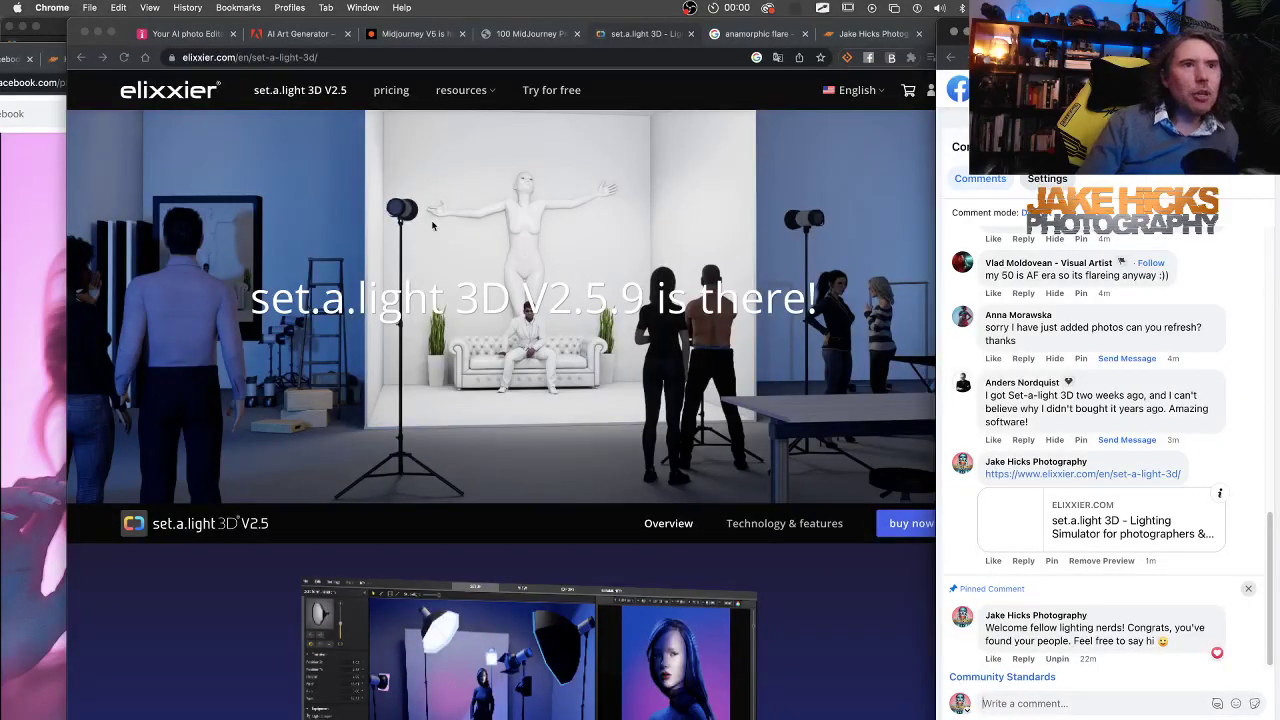
pyautogui.click(270, 215)
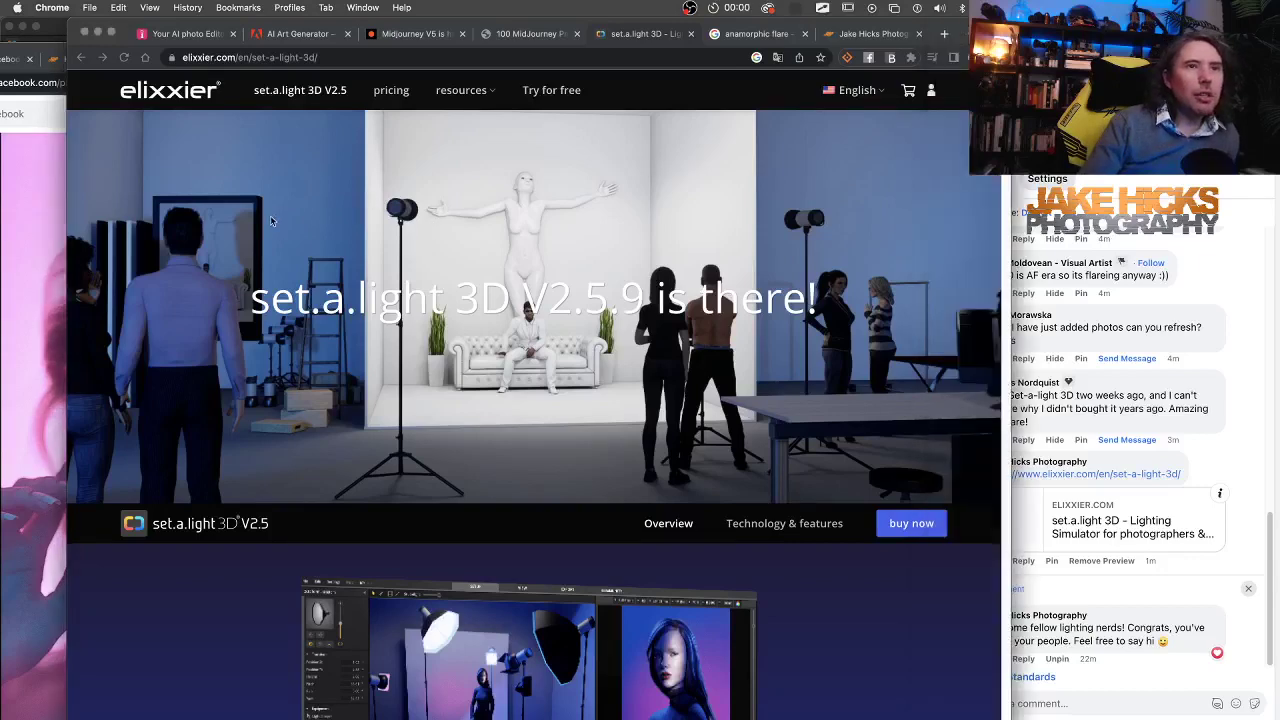
pyautogui.press('super+l')
pyautogui.moveTo(966, 27); pyautogui.dragTo(900, 27)
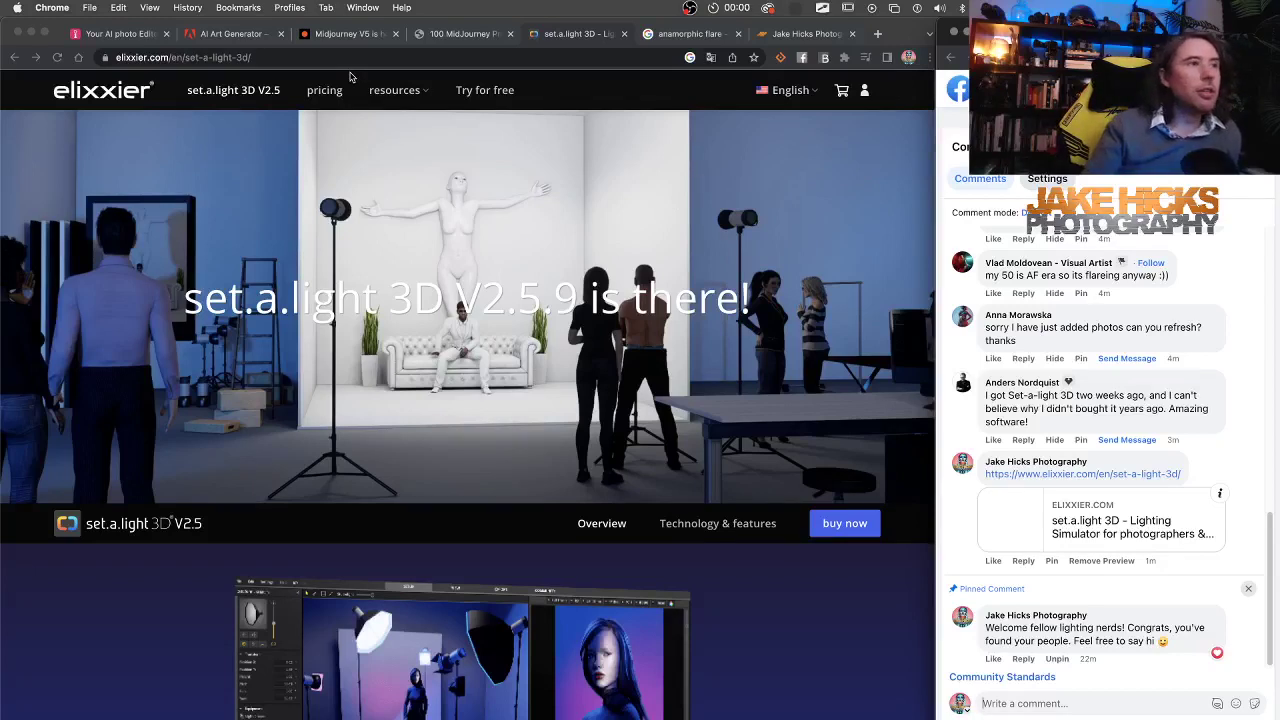
# Examine Imagen's AI photo editor product page, from the introduction through style learning to the supported Adobe Lightroom parameters.
pyautogui.click(100, 34)
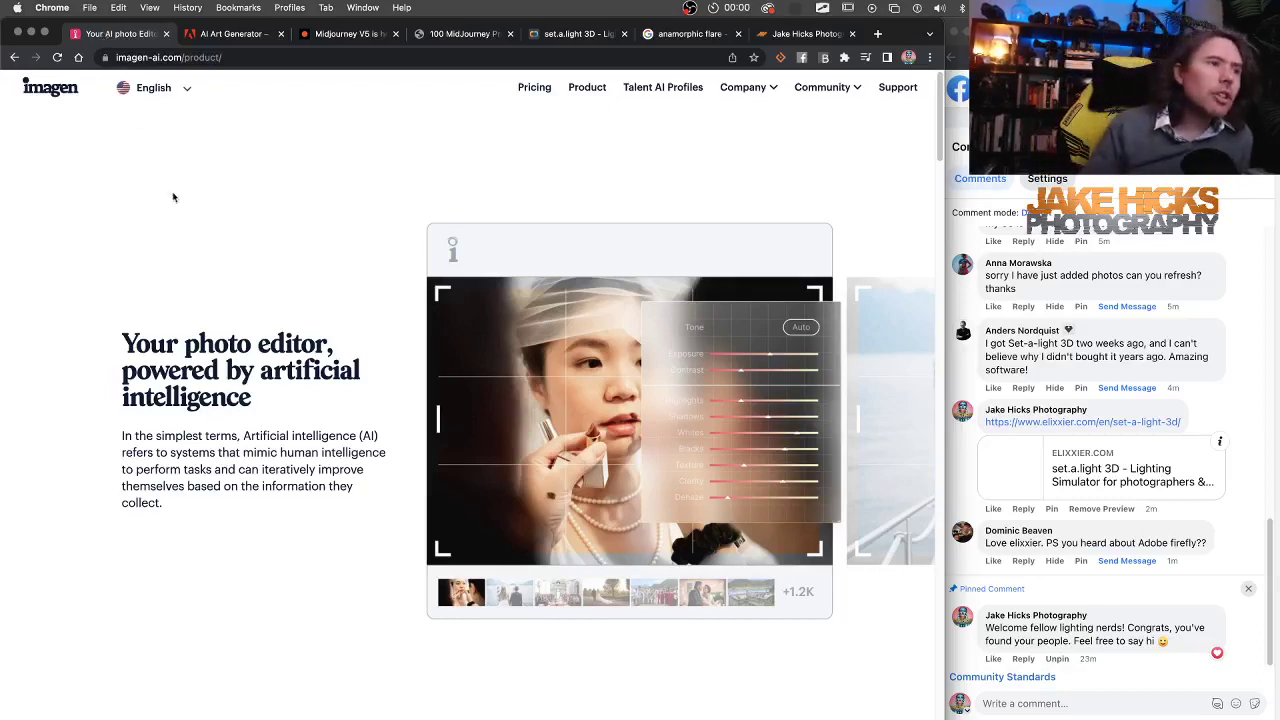
pyautogui.scroll(-3, 255, 289)
pyautogui.scroll(-3, 255, 289)
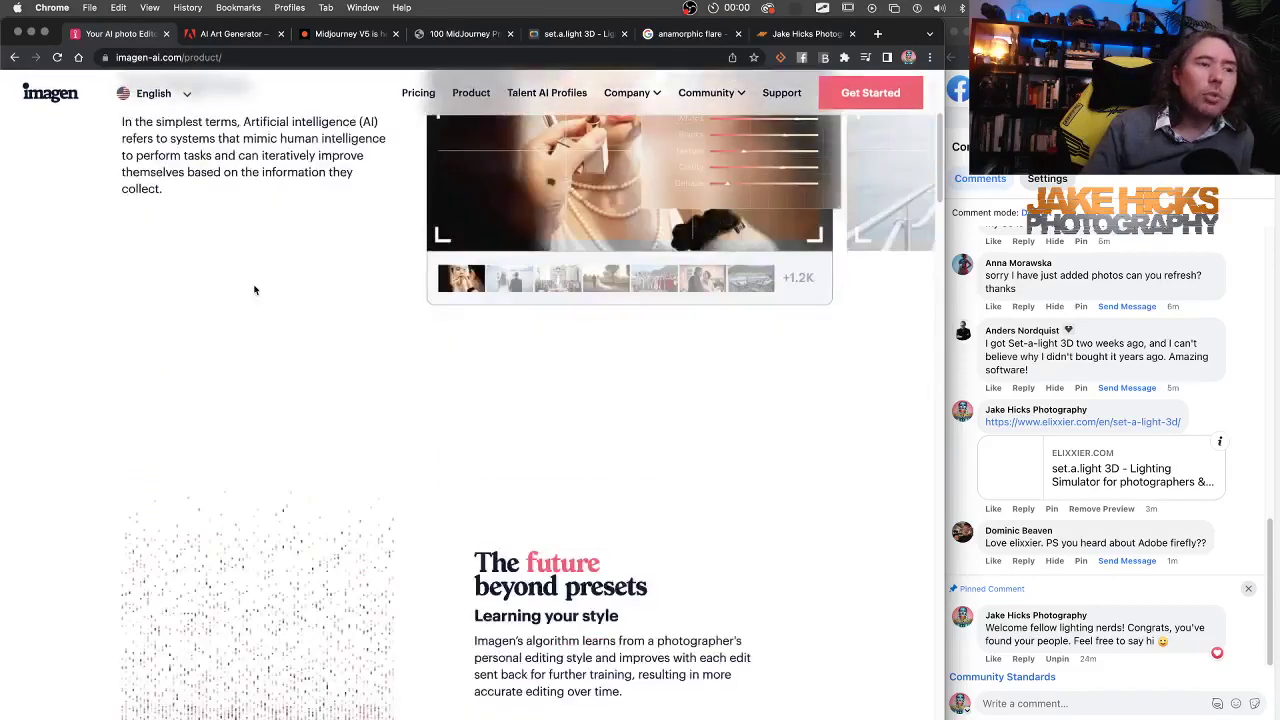
pyautogui.scroll(5, 255, 289)
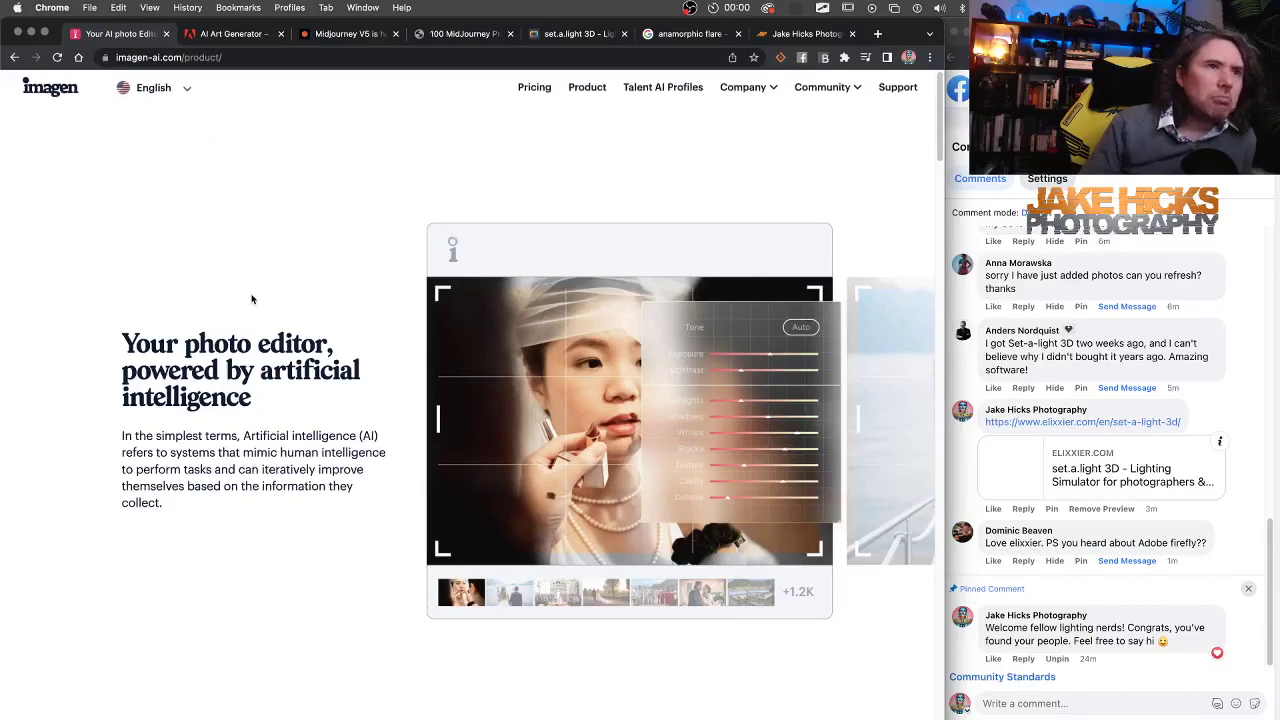
pyautogui.scroll(-5, 252, 298)
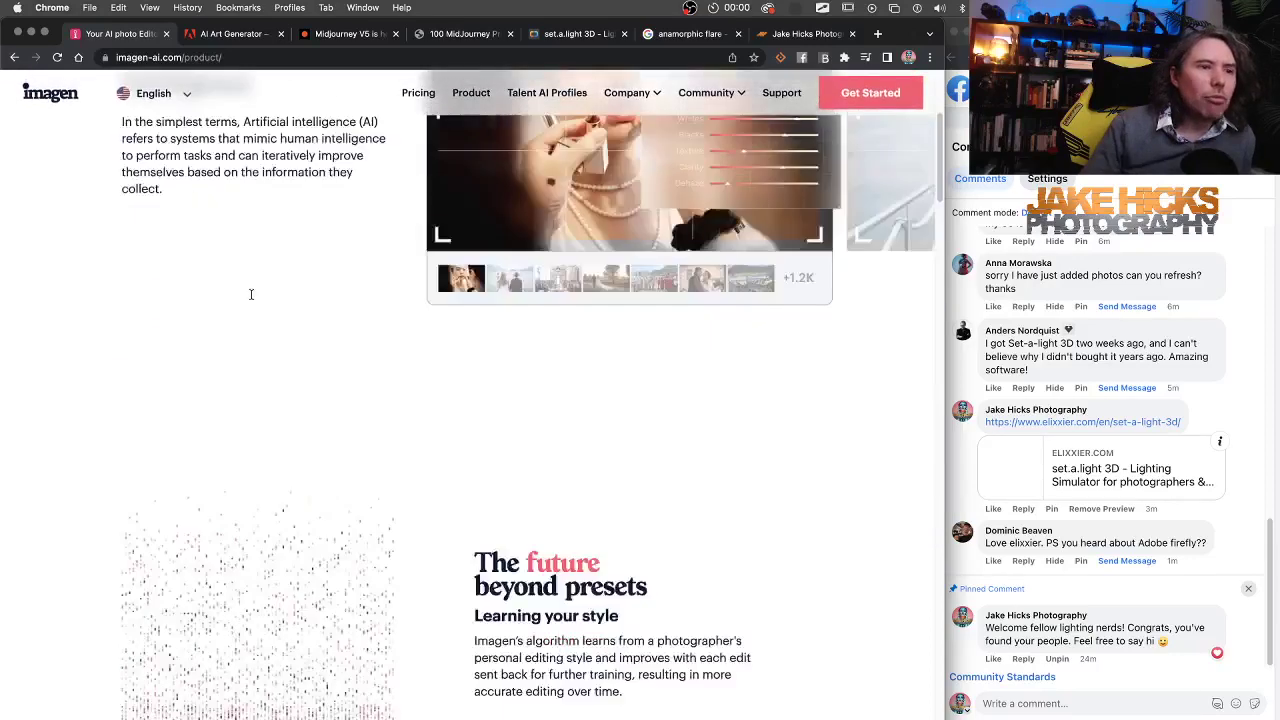
pyautogui.scroll(-3, 251, 296)
pyautogui.scroll(6, 252, 298)
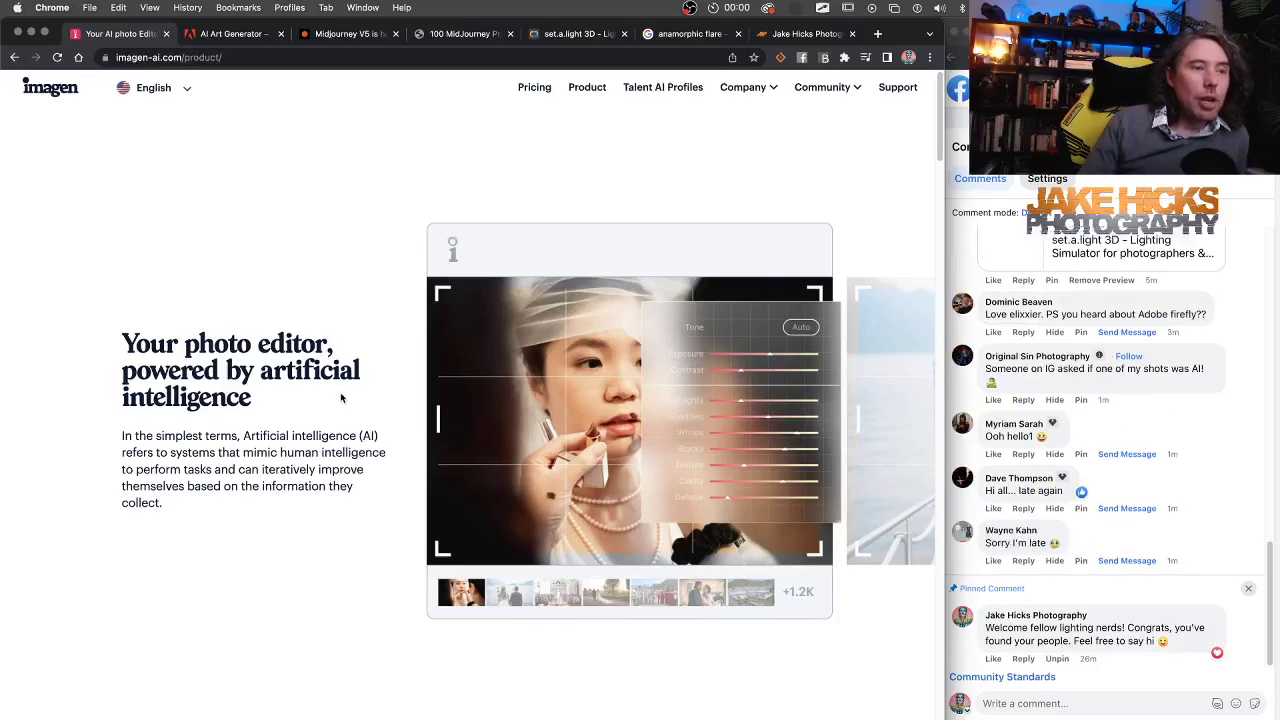
pyautogui.scroll(-1, 340, 397)
pyautogui.scroll(1, 340, 398)
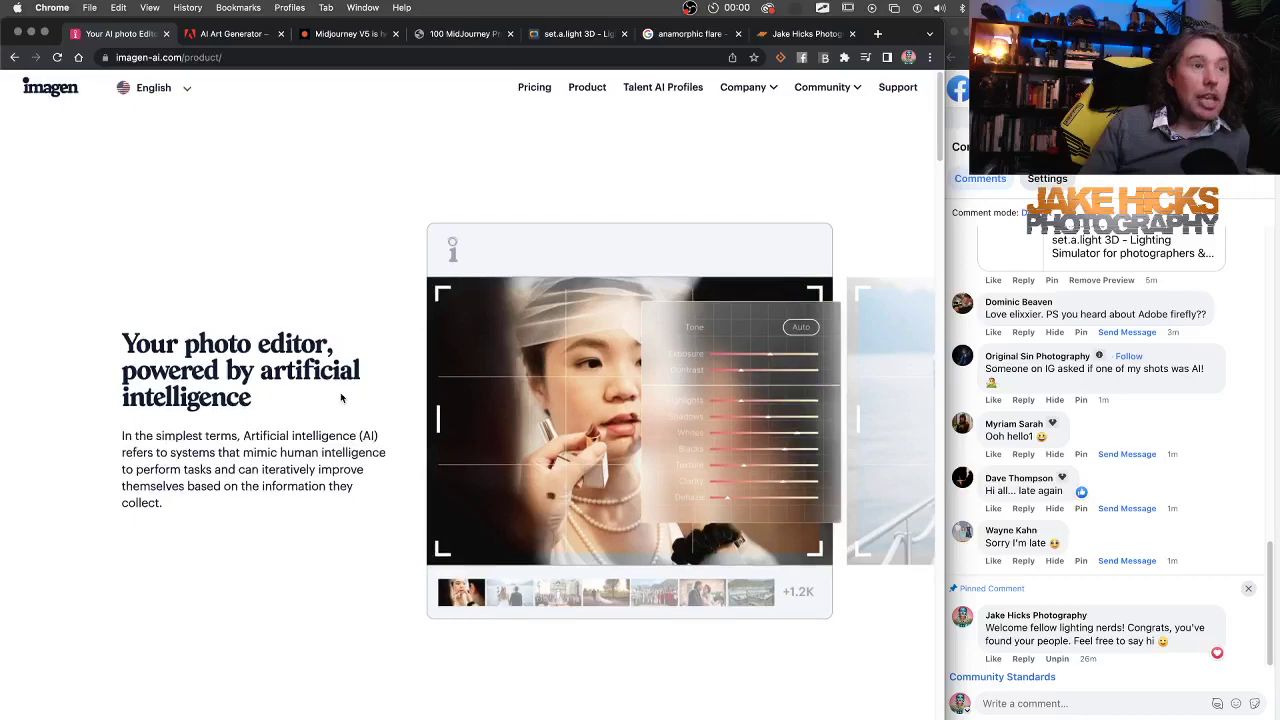
pyautogui.scroll(-10, 340, 398)
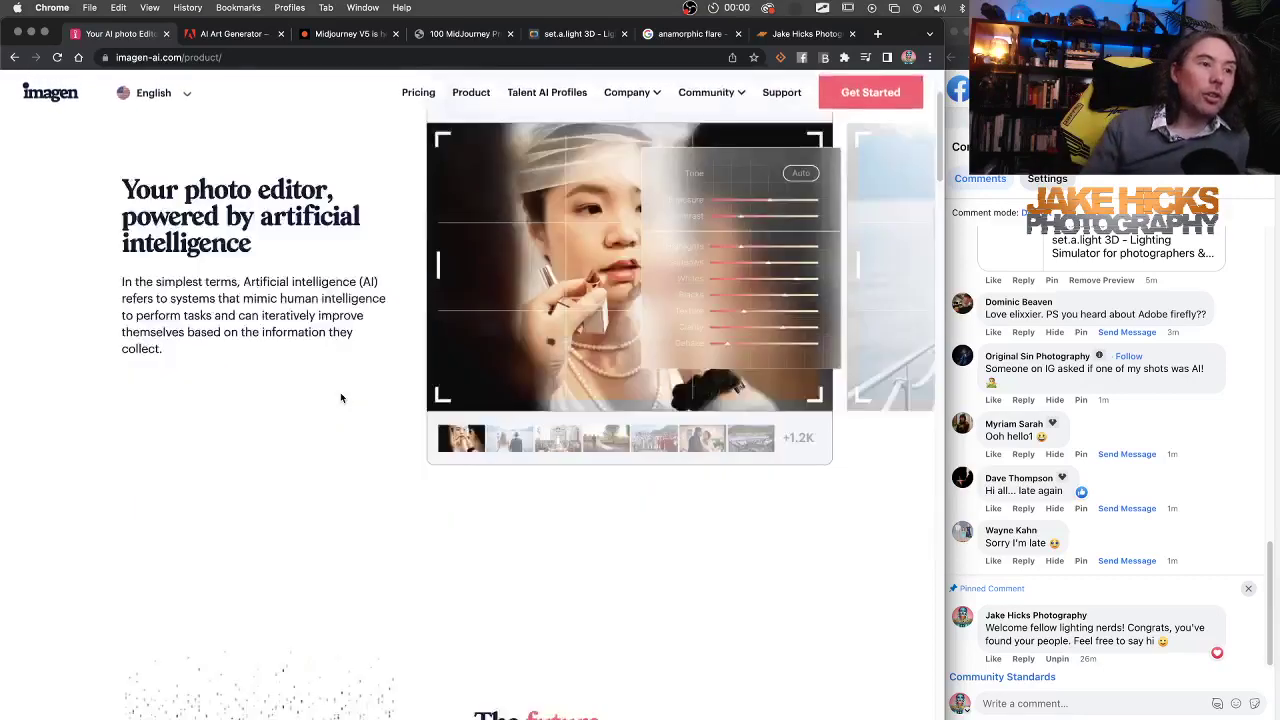
pyautogui.scroll(-1, 272, 524)
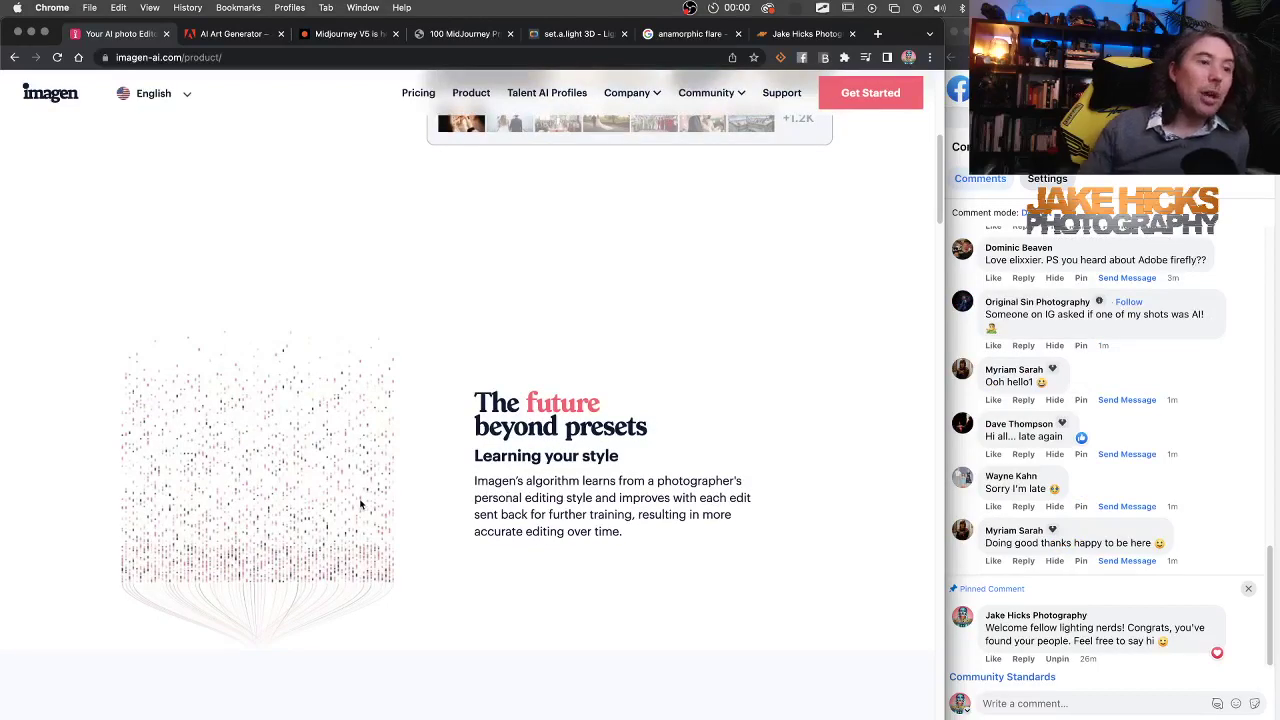
pyautogui.scroll(-8, 361, 505)
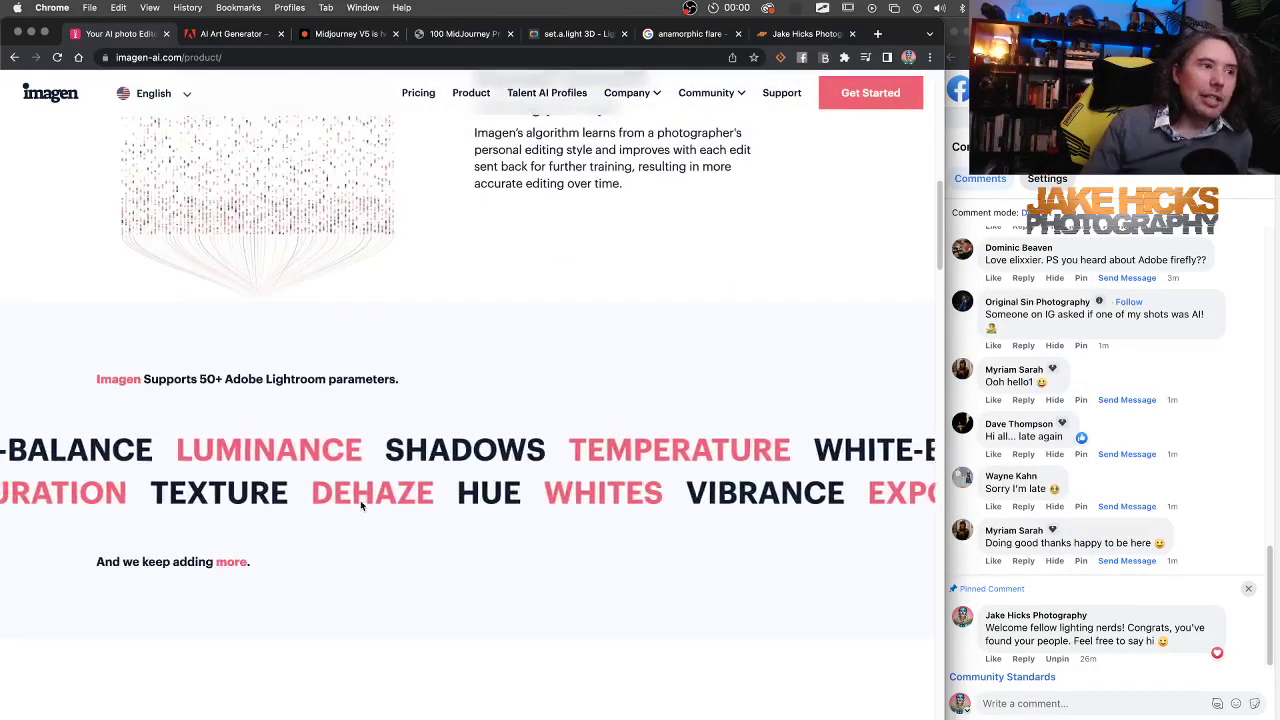
pyautogui.scroll(1, 304, 453)
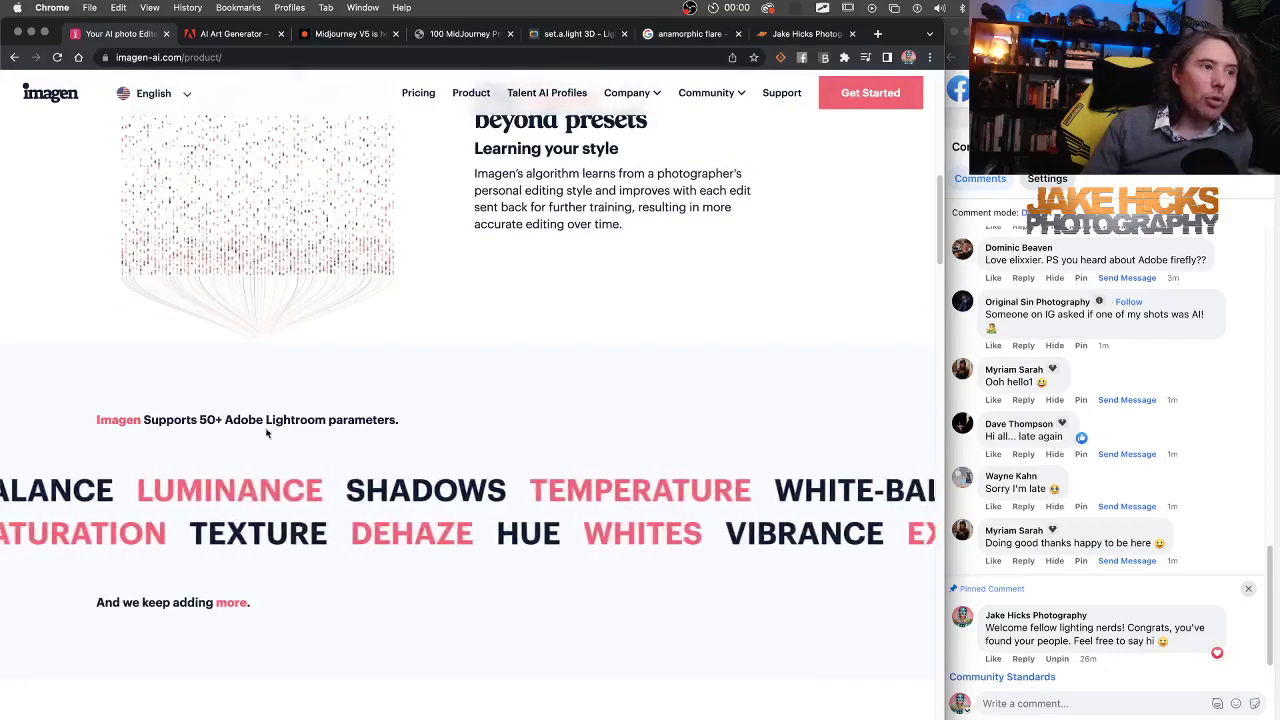
# Review Imagen's style-learning section and the additional AI tools for cropping, straightening and subject masking.
pyautogui.scroll(2, 340, 432)
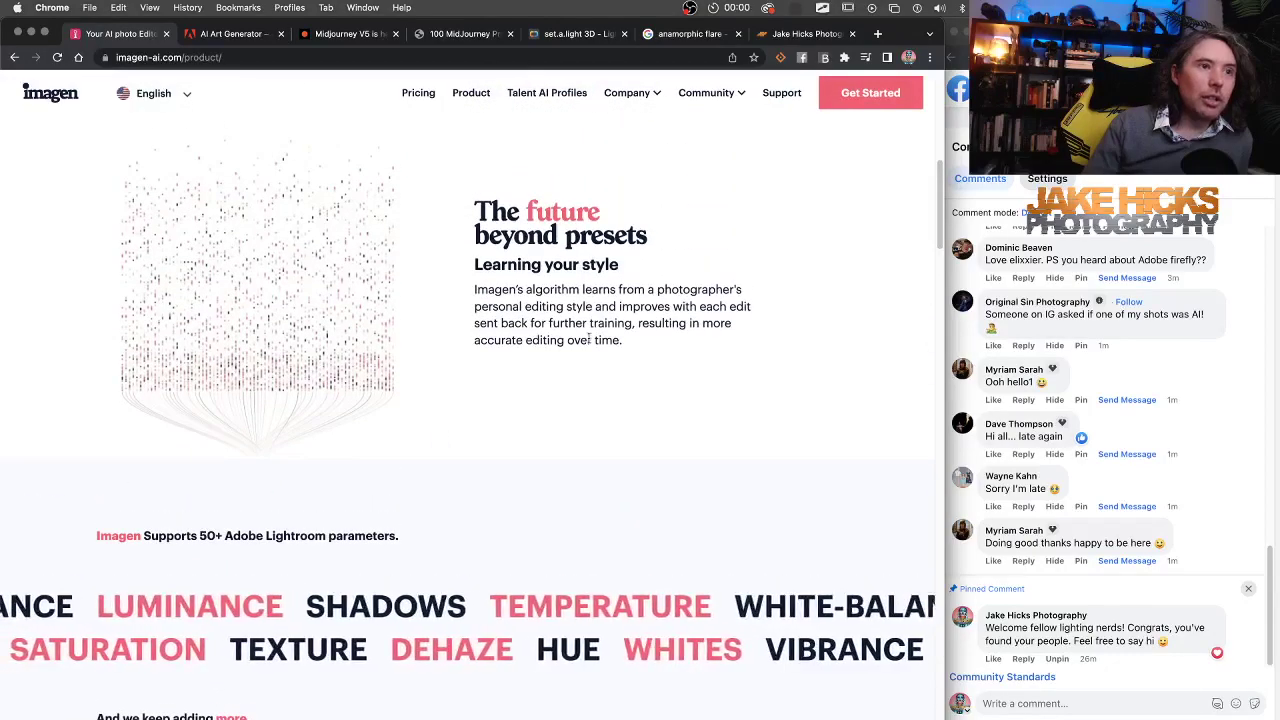
pyautogui.scroll(1, 377, 473)
pyautogui.scroll(-10, 377, 473)
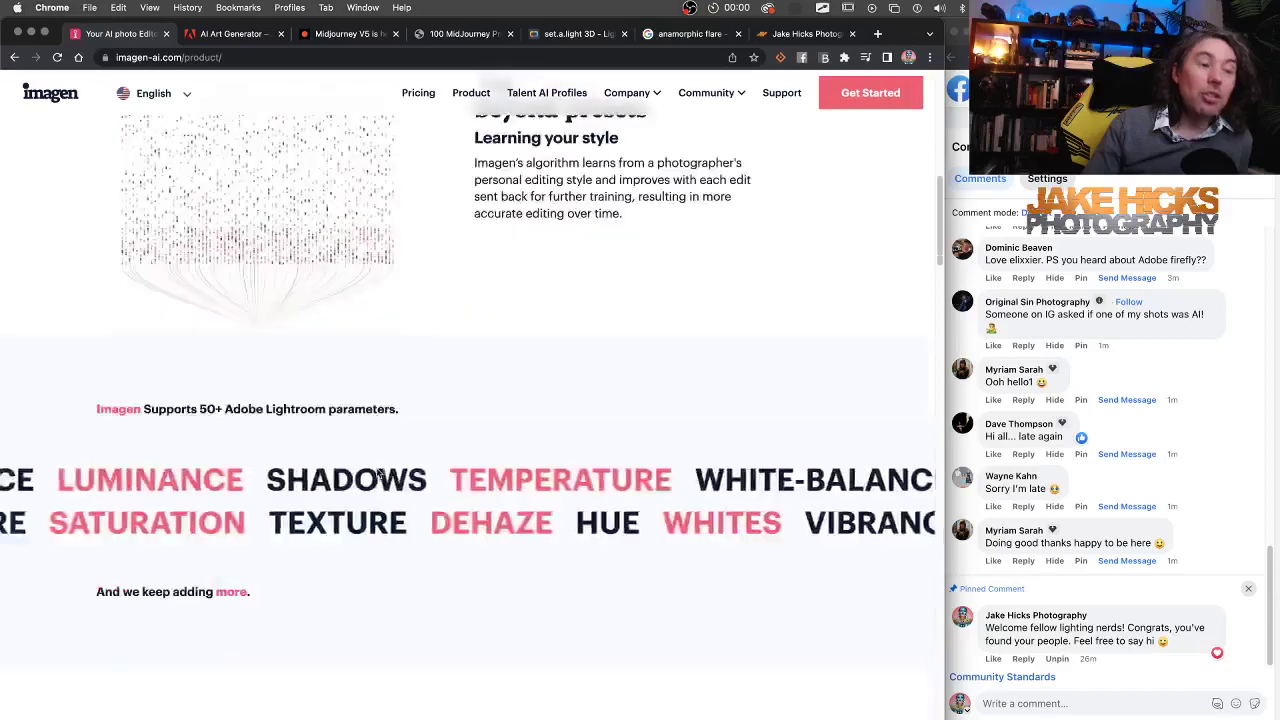
pyautogui.scroll(-4, 377, 473)
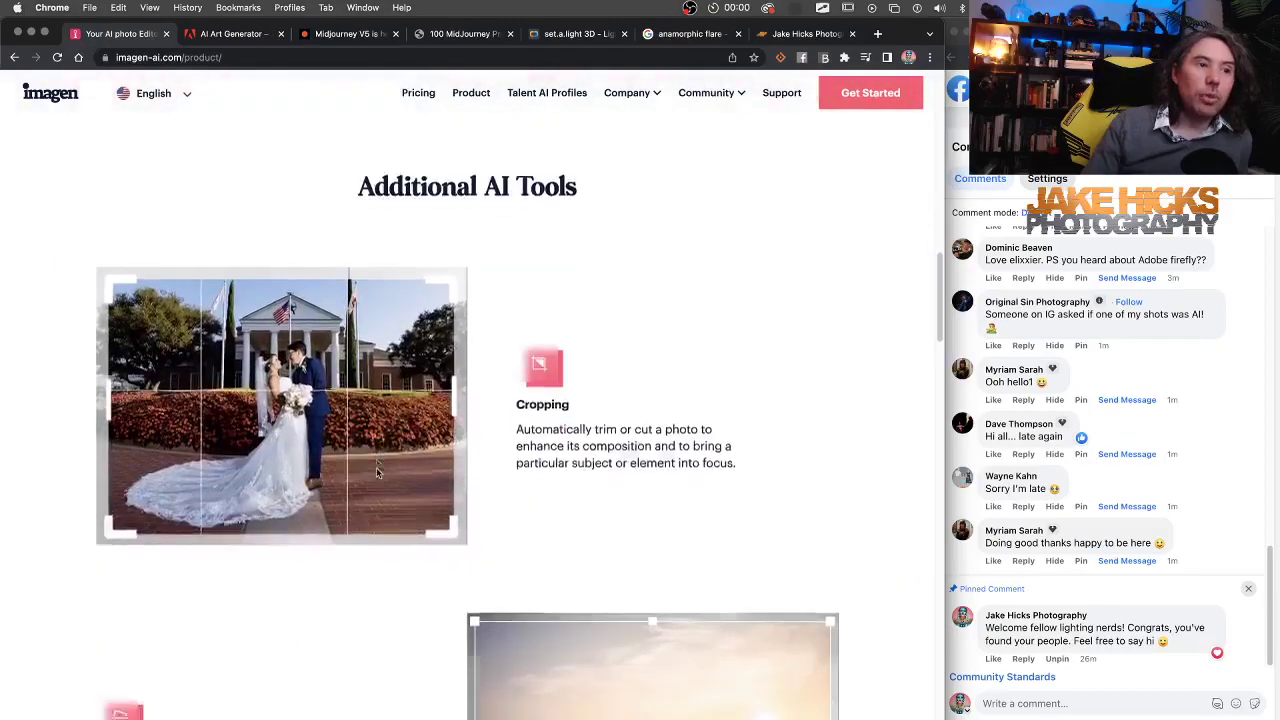
pyautogui.scroll(-5, 377, 473)
pyautogui.scroll(-1, 377, 473)
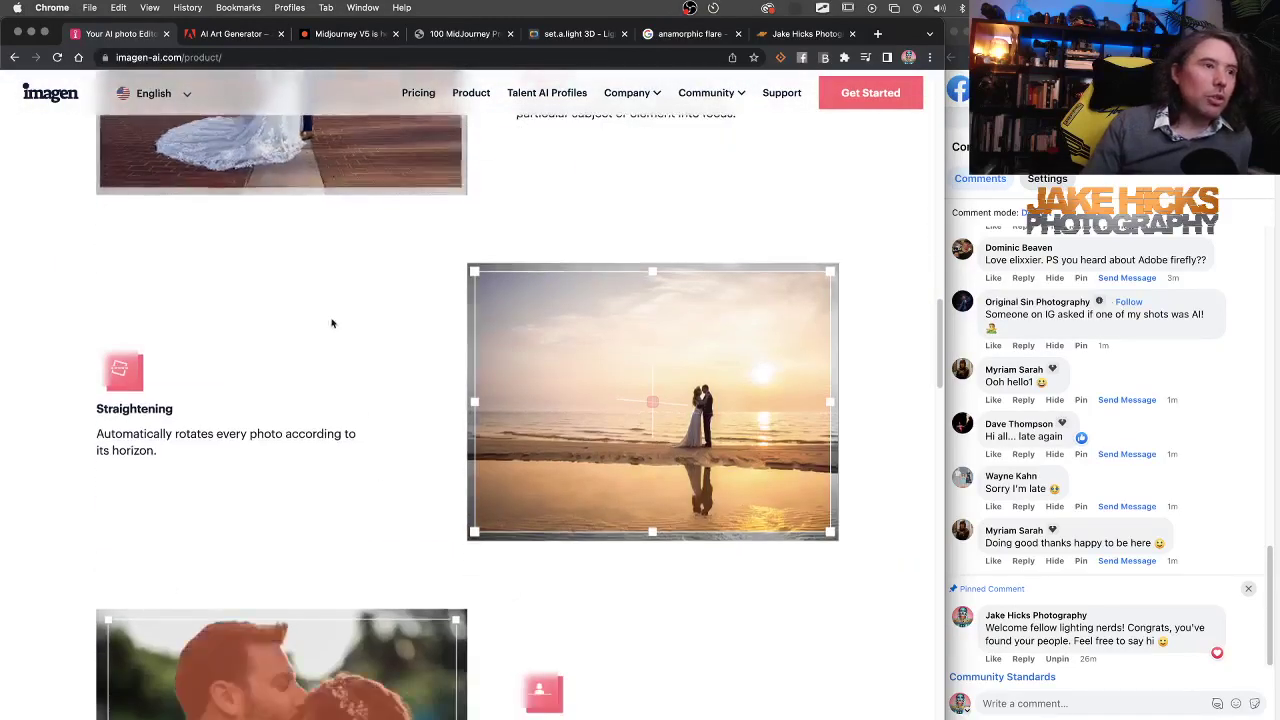
pyautogui.scroll(6, 331, 323)
pyautogui.scroll(-6, 510, 510)
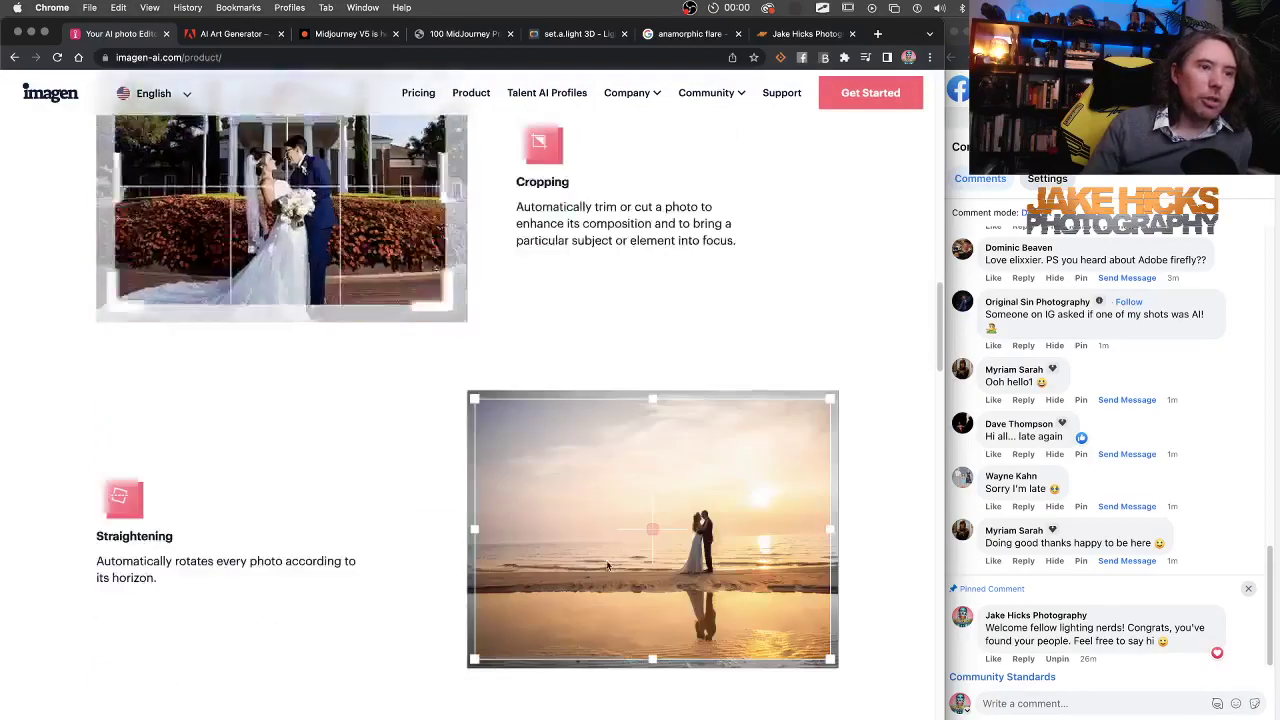
pyautogui.scroll(-13, 518, 537)
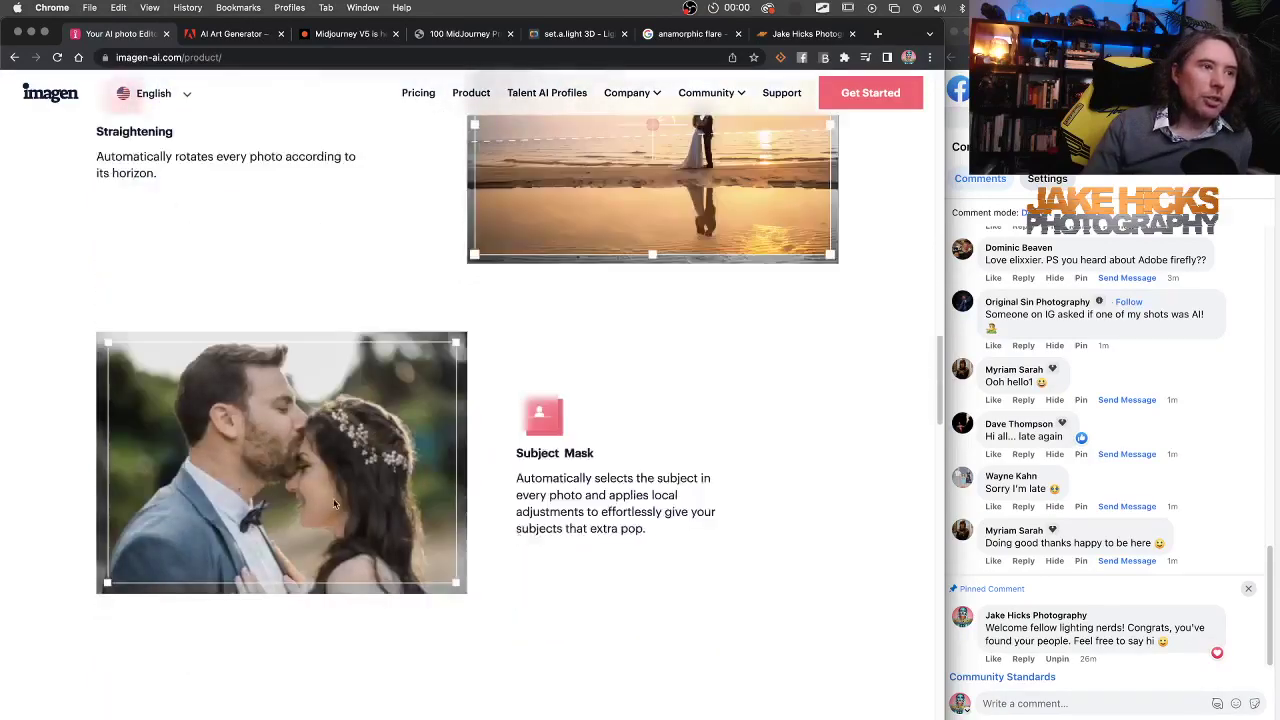
pyautogui.scroll(-1, 336, 503)
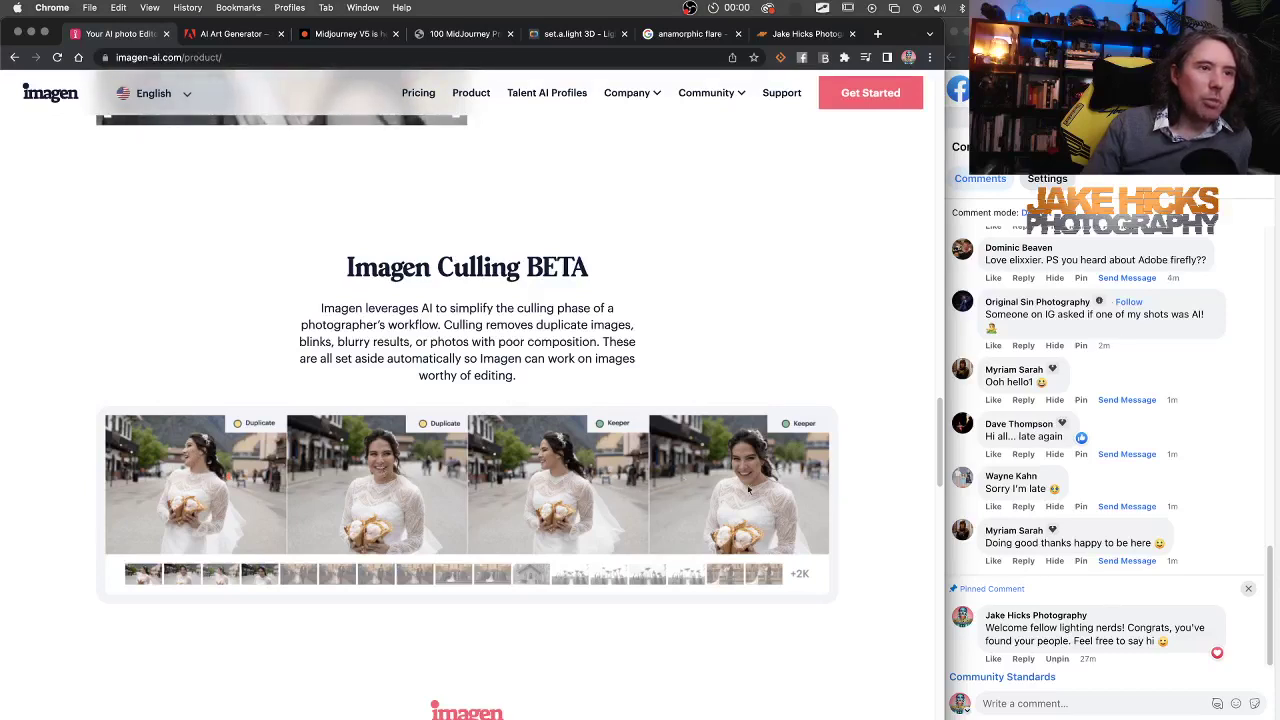
# Examine the Imagen Culling BETA section and the "Optimizing your workflow" diagram on the product page.
pyautogui.scroll(-1, 449, 514)
pyautogui.scroll(-5, 449, 514)
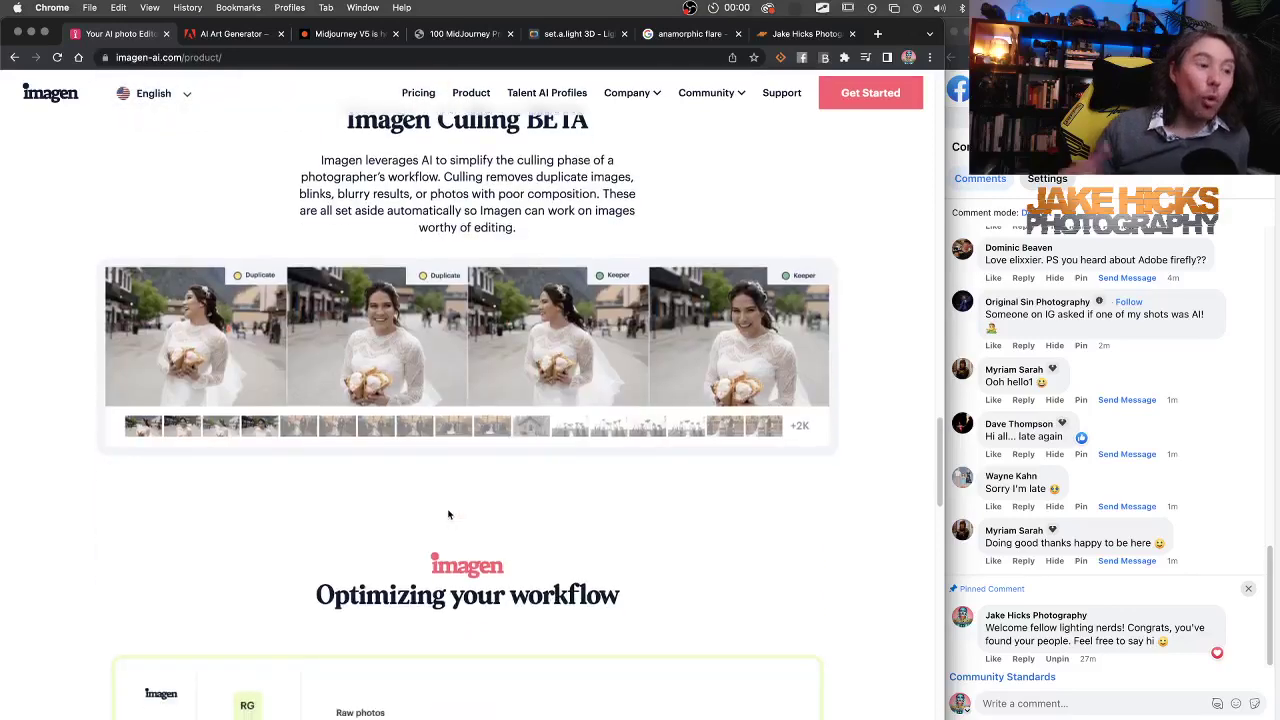
pyautogui.scroll(-1, 475, 472)
pyautogui.scroll(-6, 475, 472)
pyautogui.scroll(-5, 354, 537)
pyautogui.scroll(-8, 354, 539)
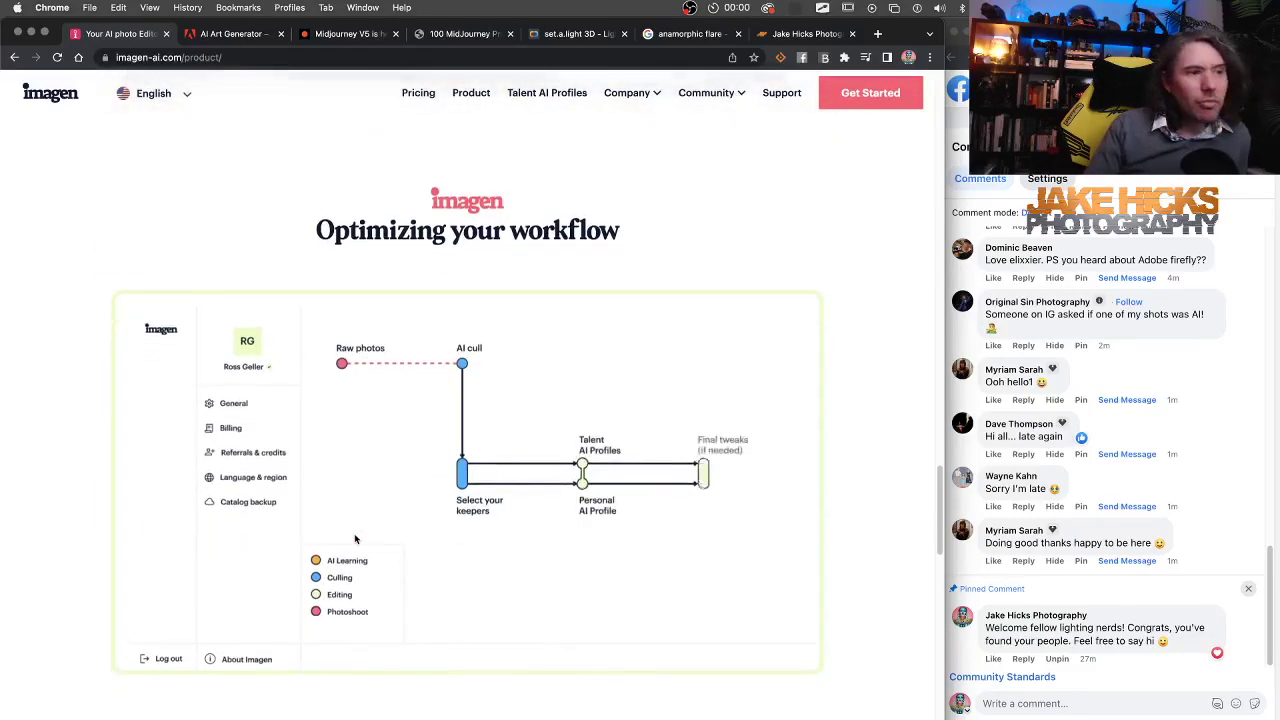
pyautogui.scroll(6, 354, 539)
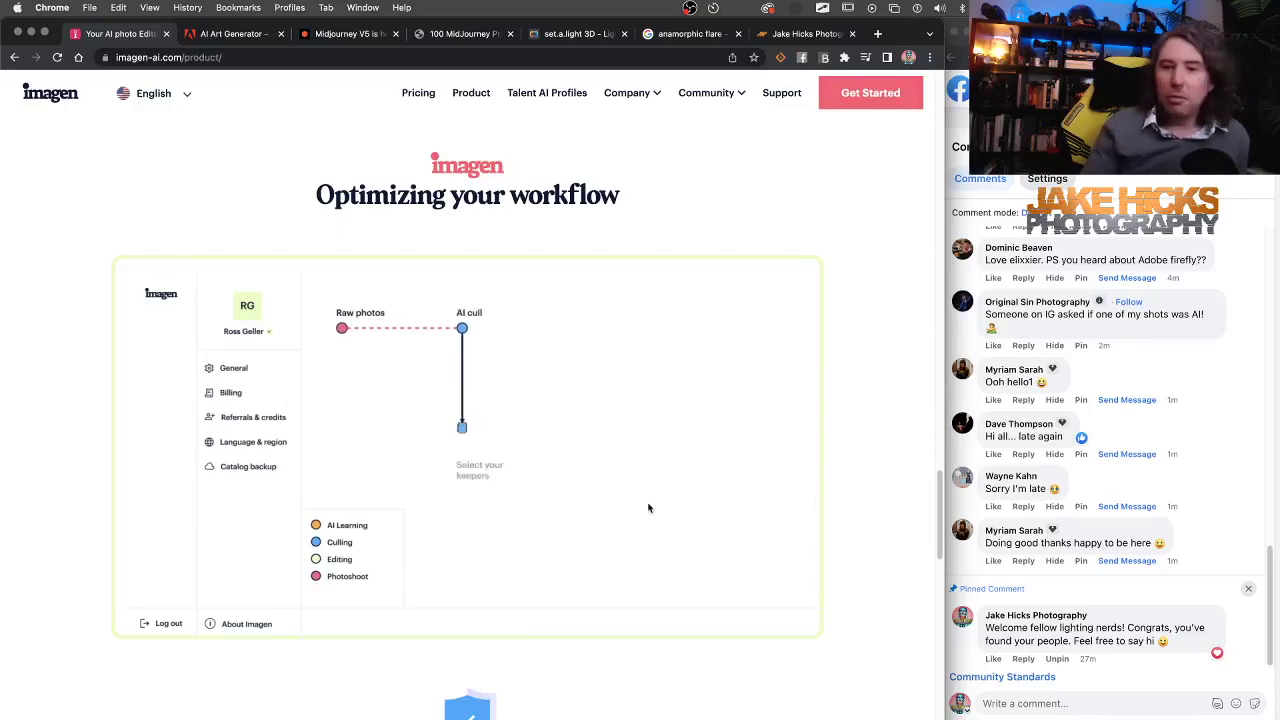
pyautogui.scroll(-1, 648, 510)
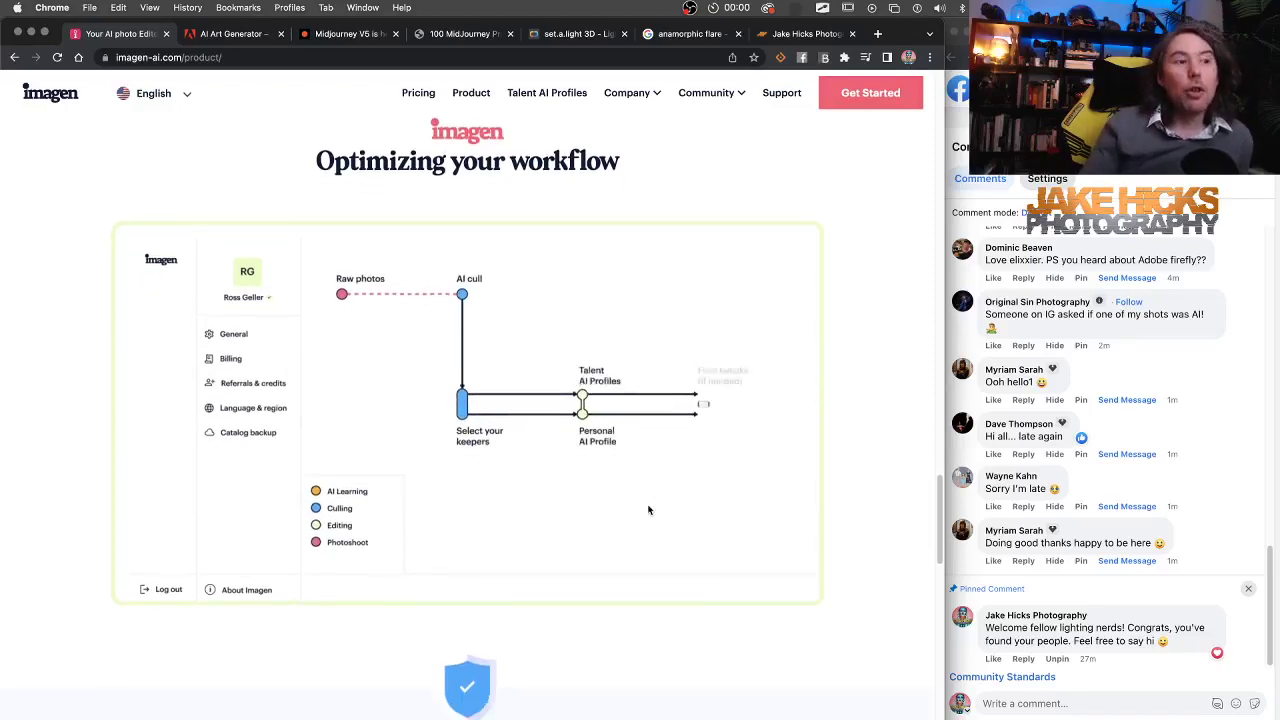
pyautogui.scroll(1, 648, 510)
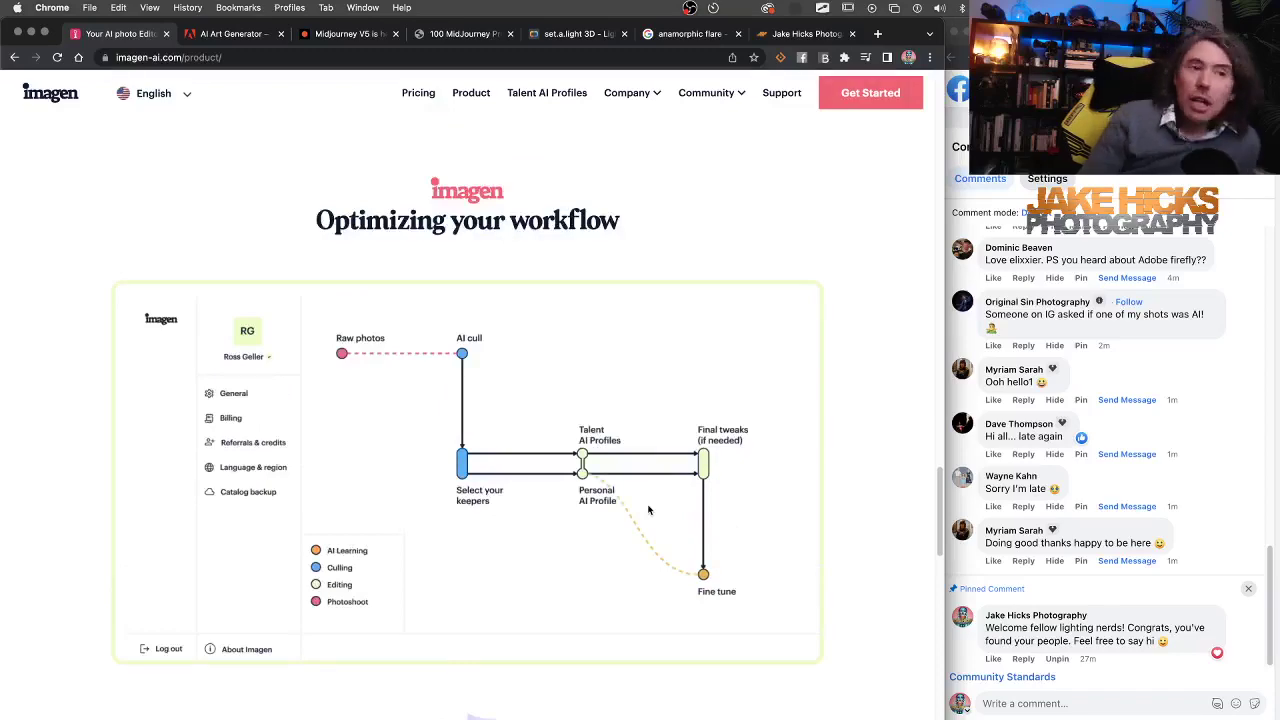
pyautogui.scroll(-3, 603, 516)
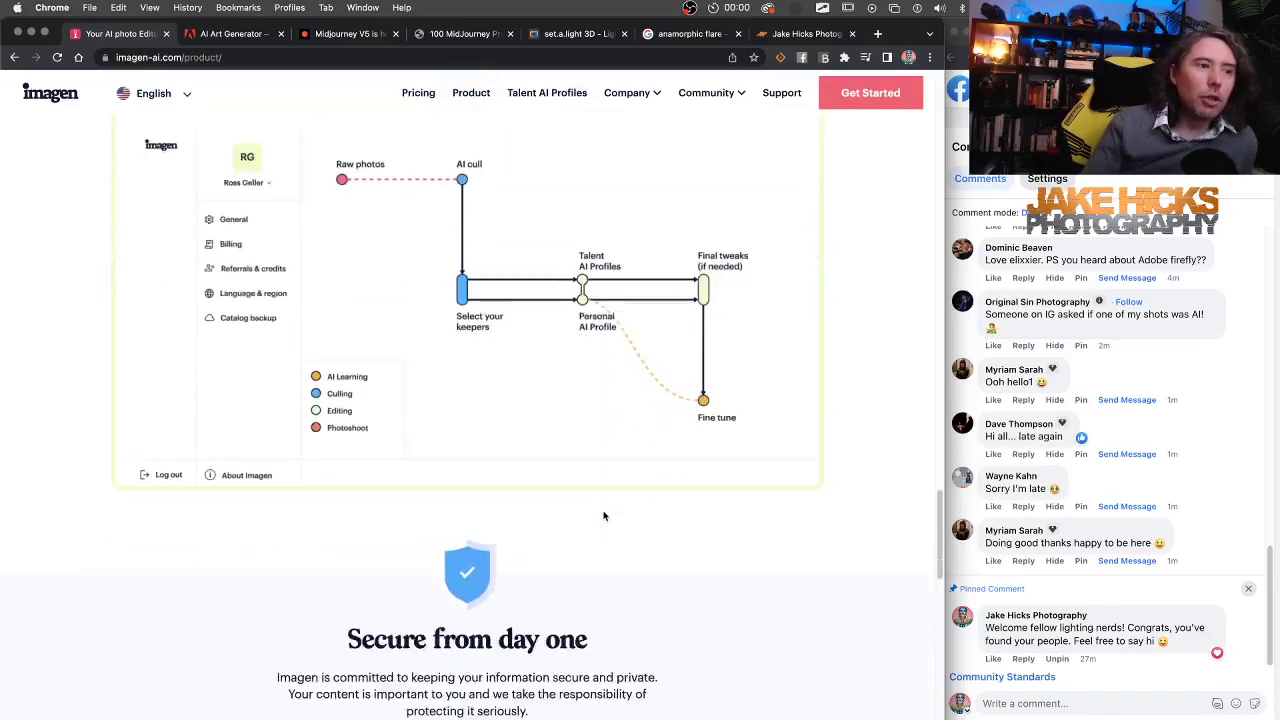
pyautogui.scroll(3, 603, 516)
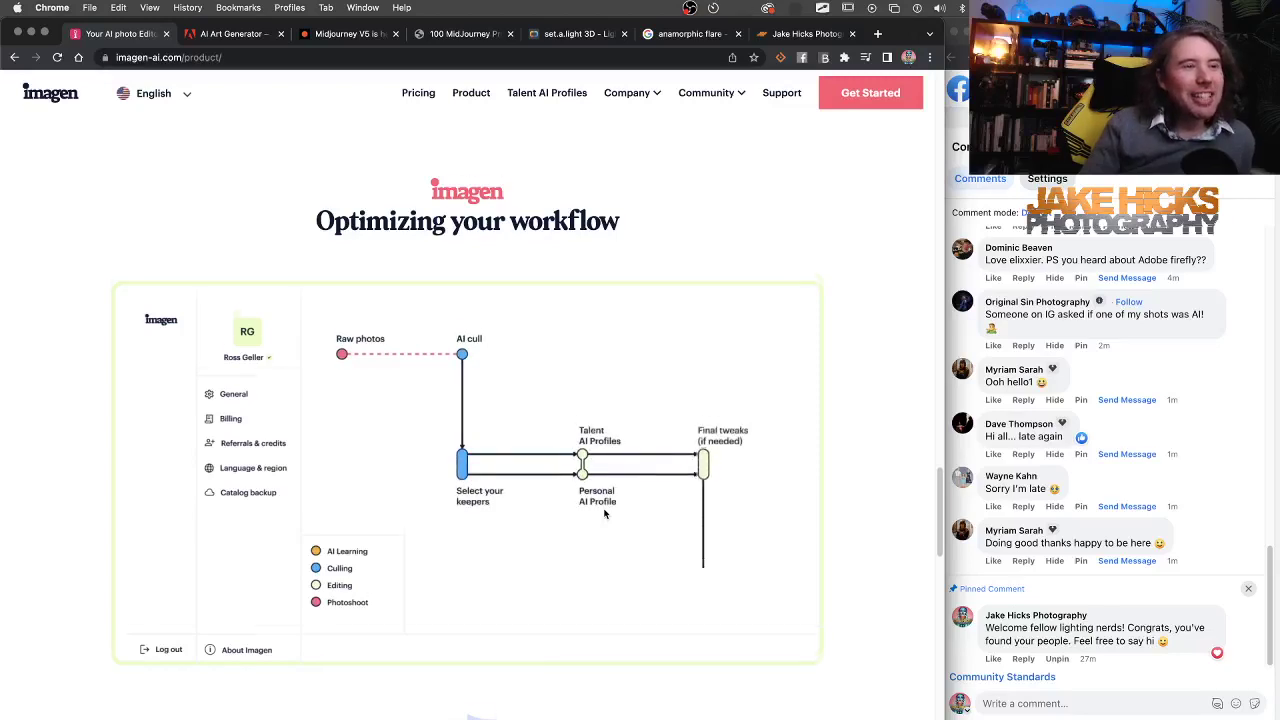
pyautogui.scroll(-1, 604, 513)
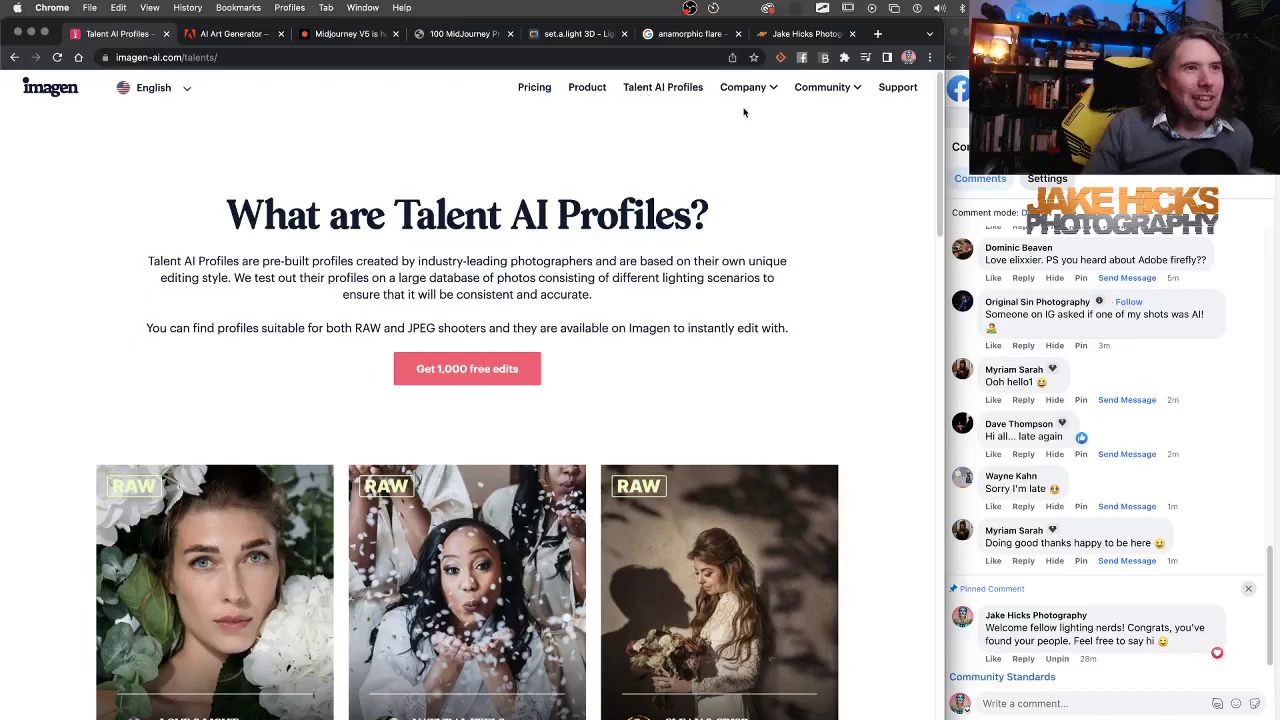
# Read the introduction to Imagen's Talent AI Profiles and look over the first row of RAW profiles.
pyautogui.scroll(-3, 736, 407)
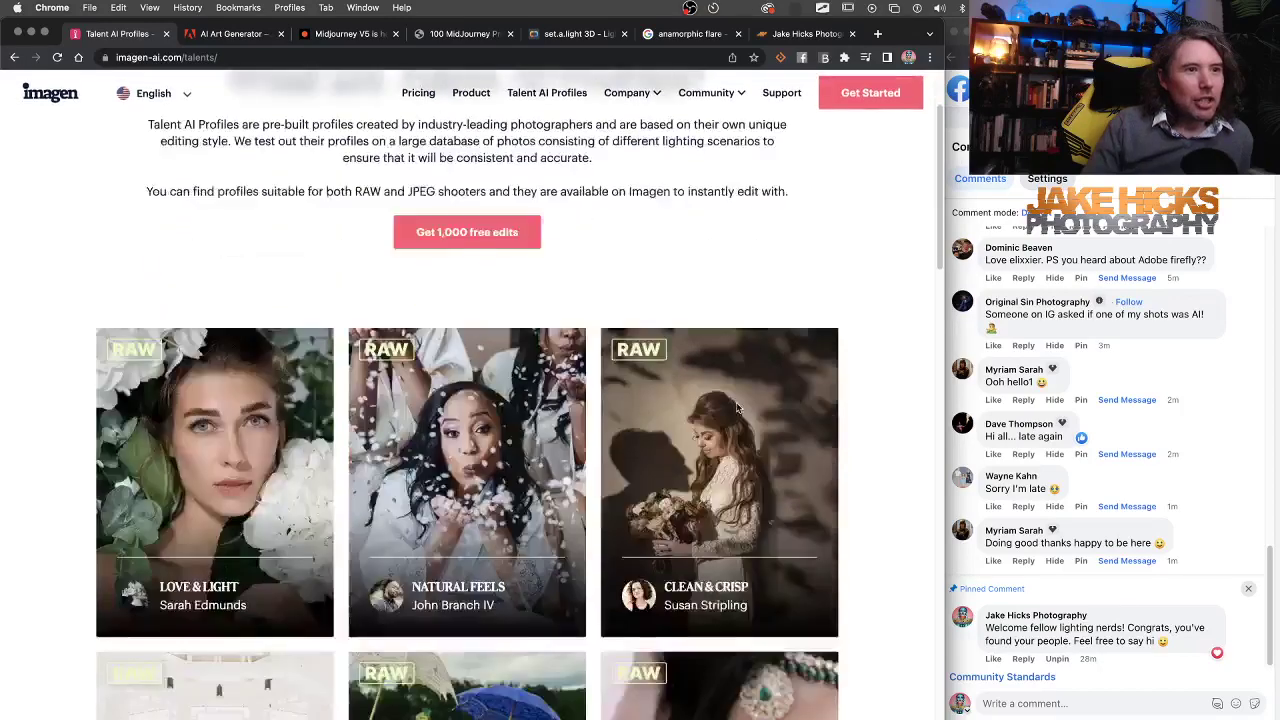
pyautogui.scroll(2, 737, 408)
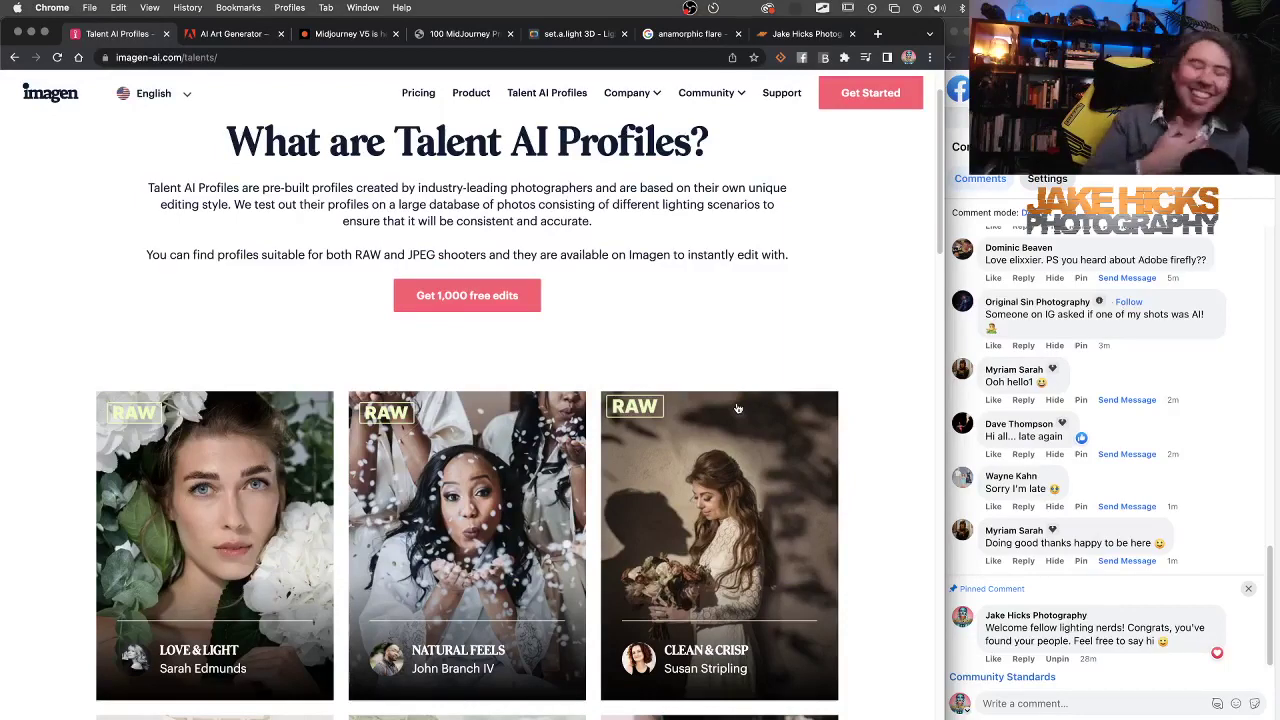
pyautogui.scroll(-1, 766, 330)
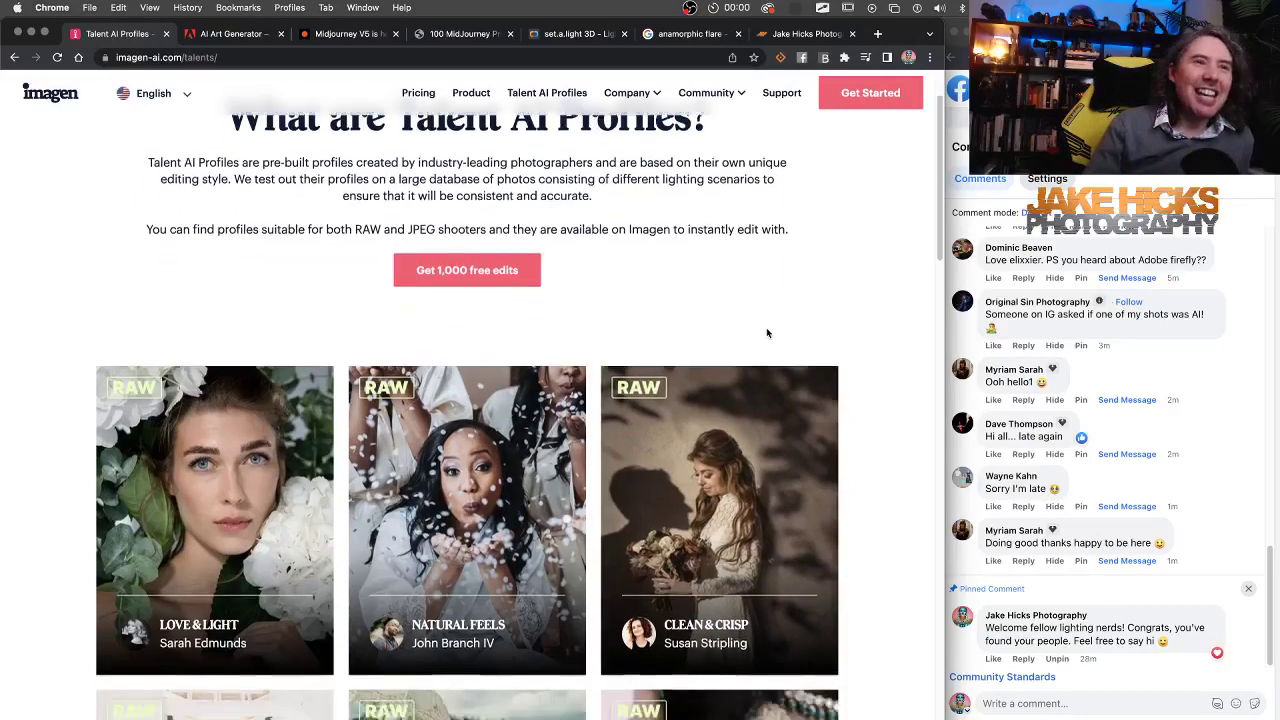
pyautogui.scroll(2, 767, 333)
pyautogui.scroll(-2, 767, 333)
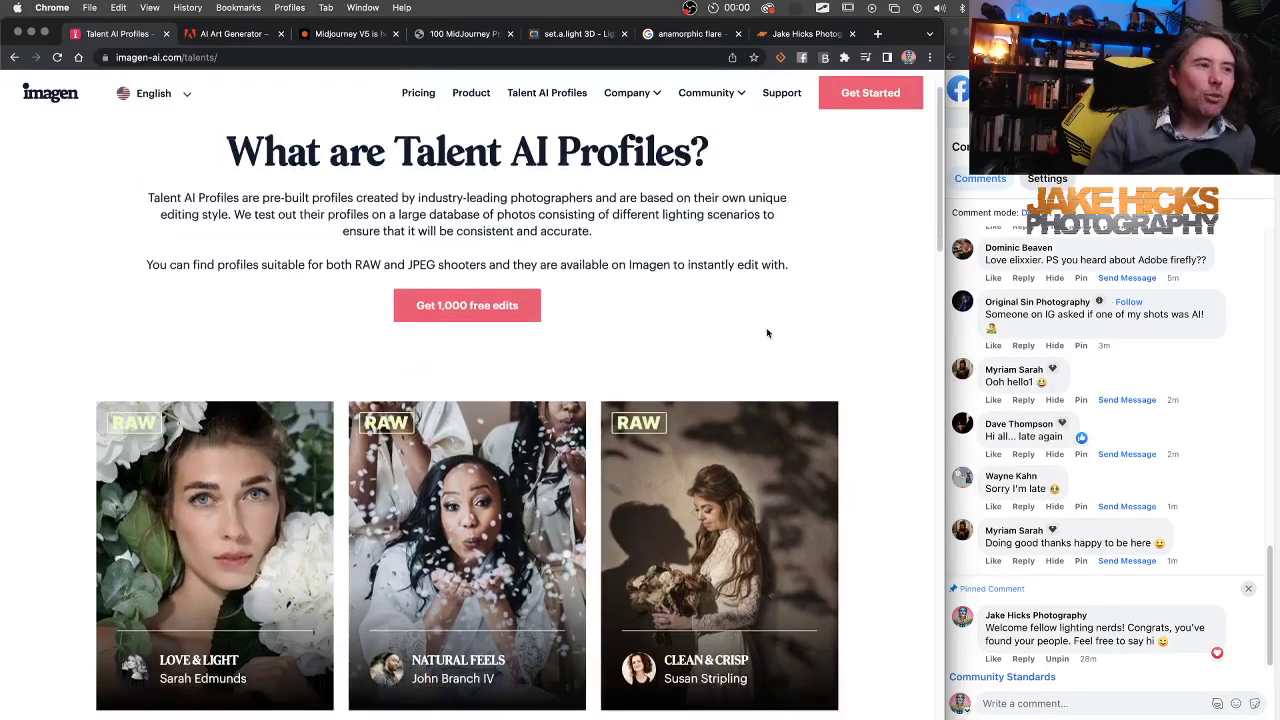
pyautogui.scroll(-5, 767, 333)
pyautogui.scroll(5, 767, 333)
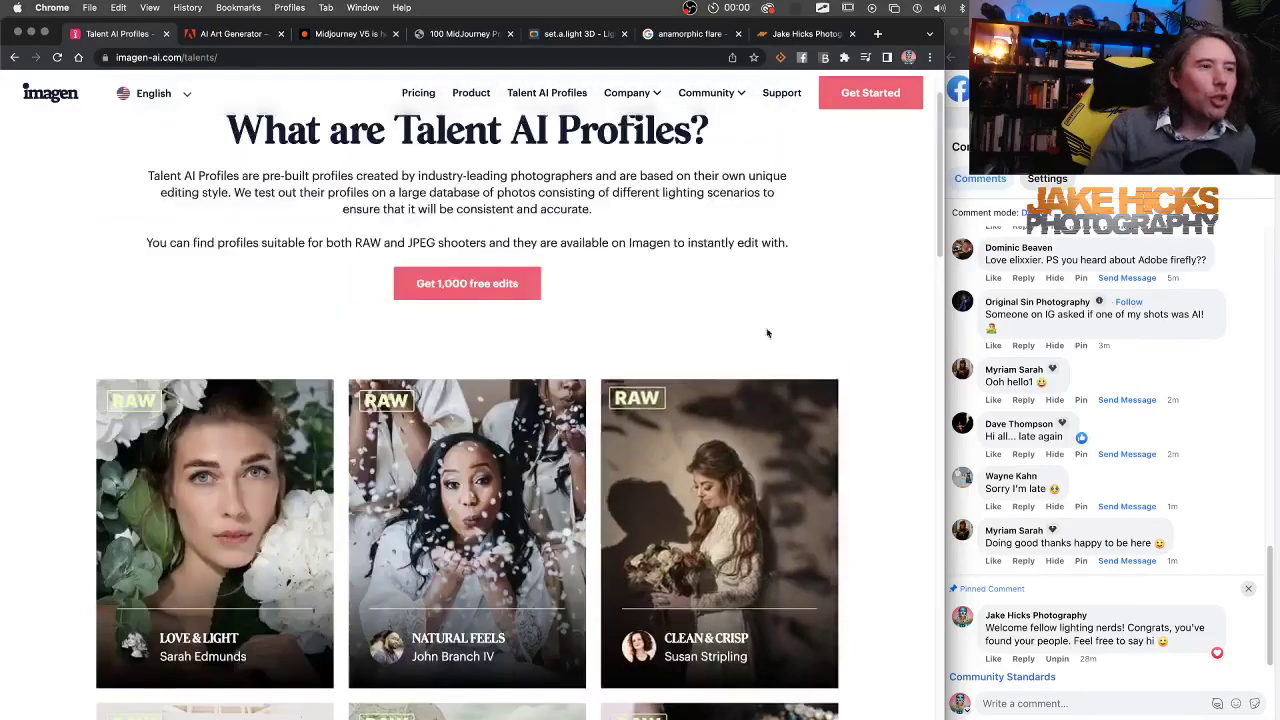
pyautogui.scroll(-2, 767, 333)
pyautogui.scroll(-1, 343, 360)
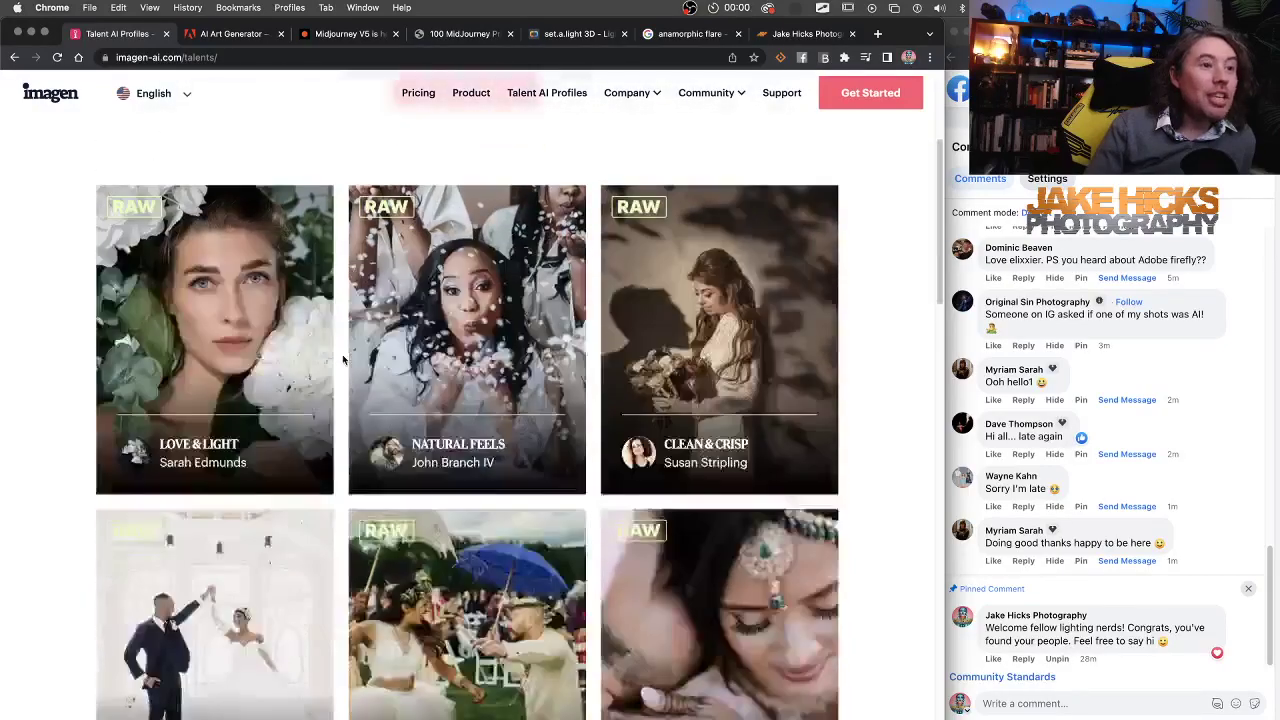
# Browse the RAW profile gallery as far as the Body Language, Warm Skin Tones and Timeless Color profiles.
pyautogui.scroll(-9, 343, 360)
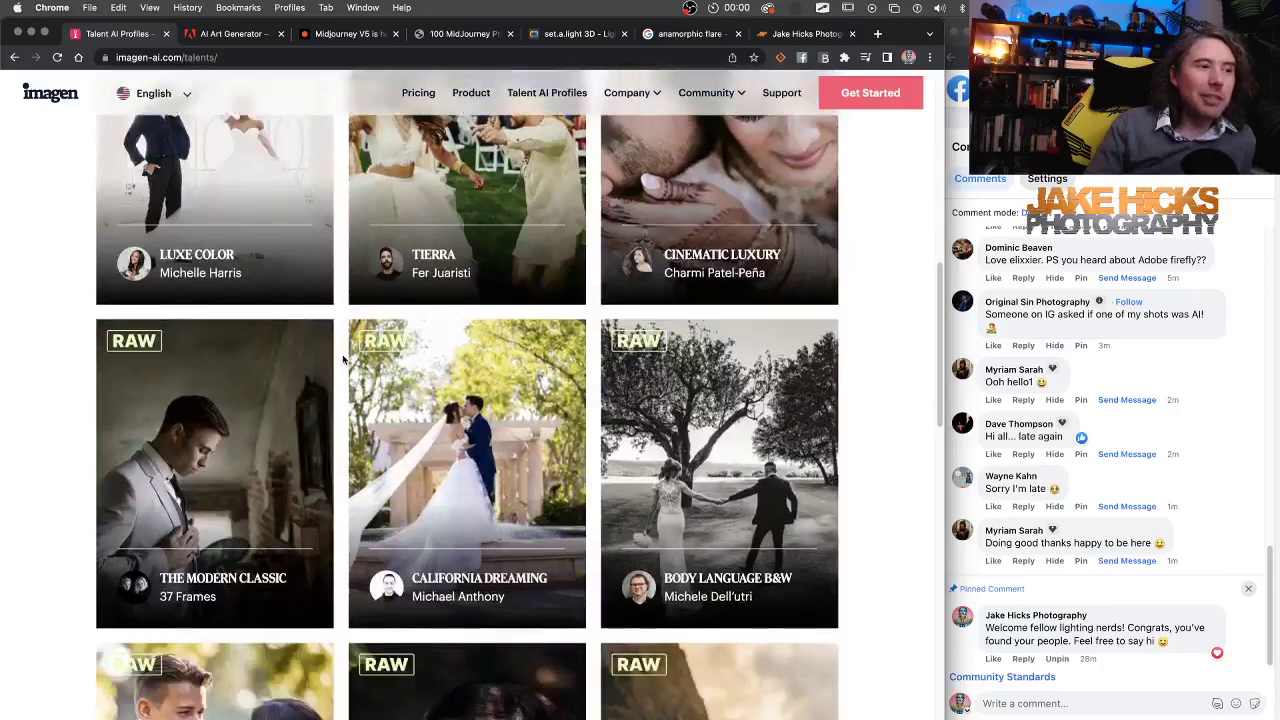
pyautogui.scroll(2, 342, 358)
pyautogui.scroll(-6, 342, 358)
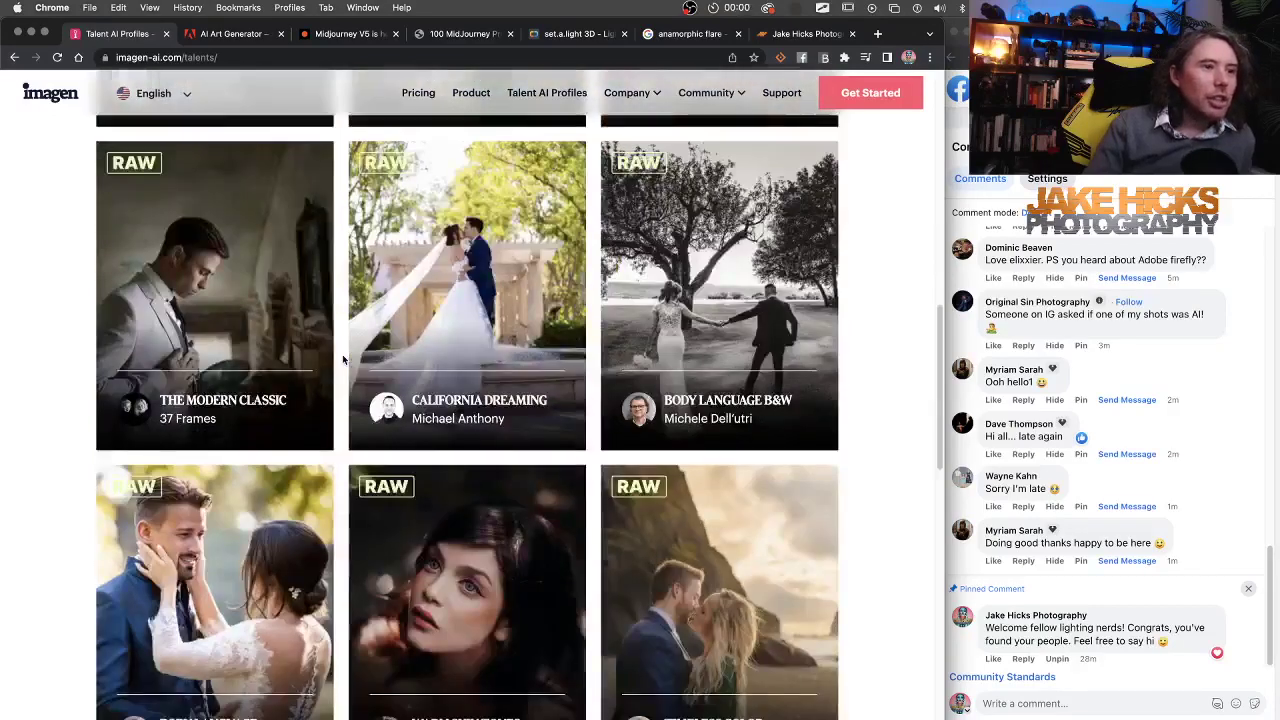
pyautogui.scroll(-4, 342, 356)
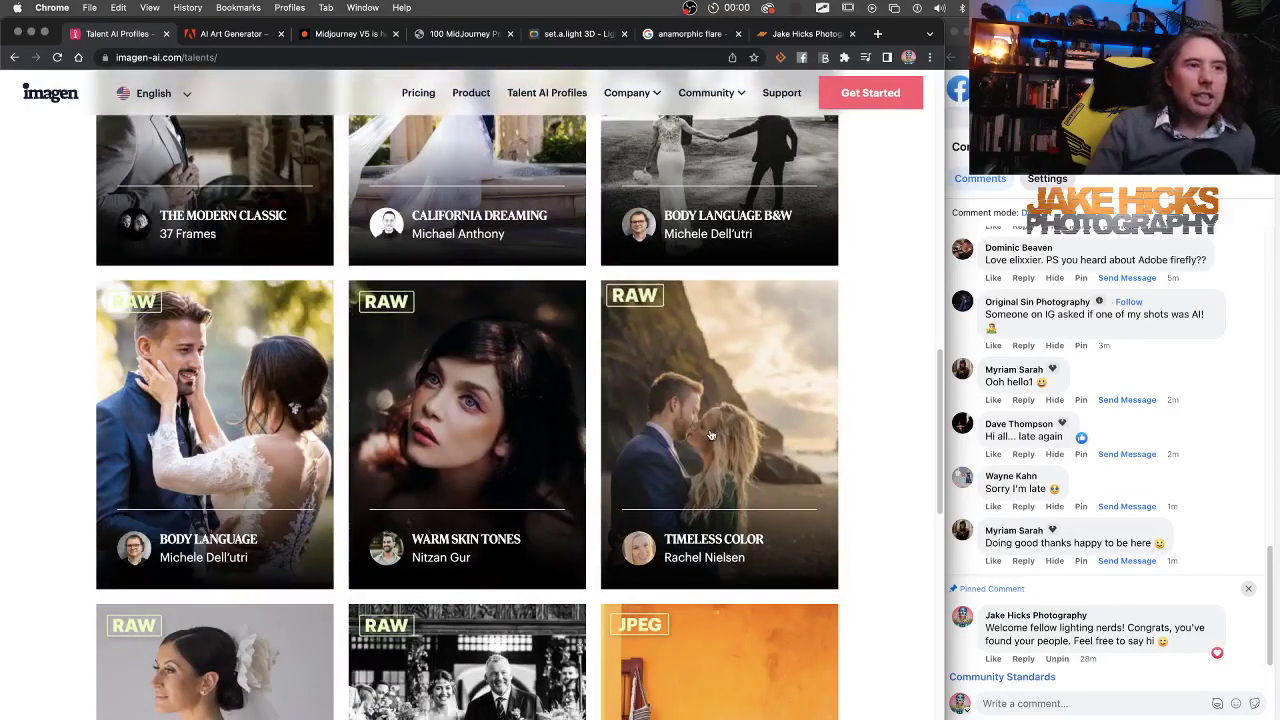
pyautogui.scroll(-1, 710, 435)
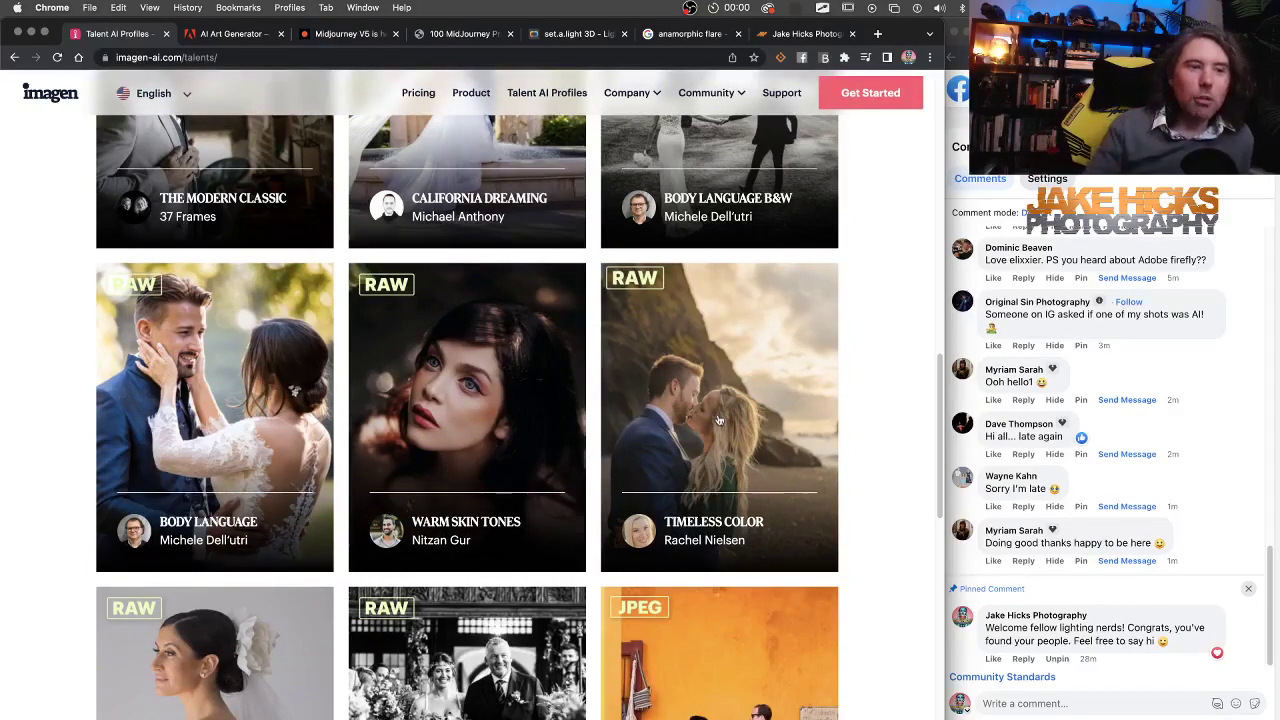
pyautogui.scroll(-1, 718, 421)
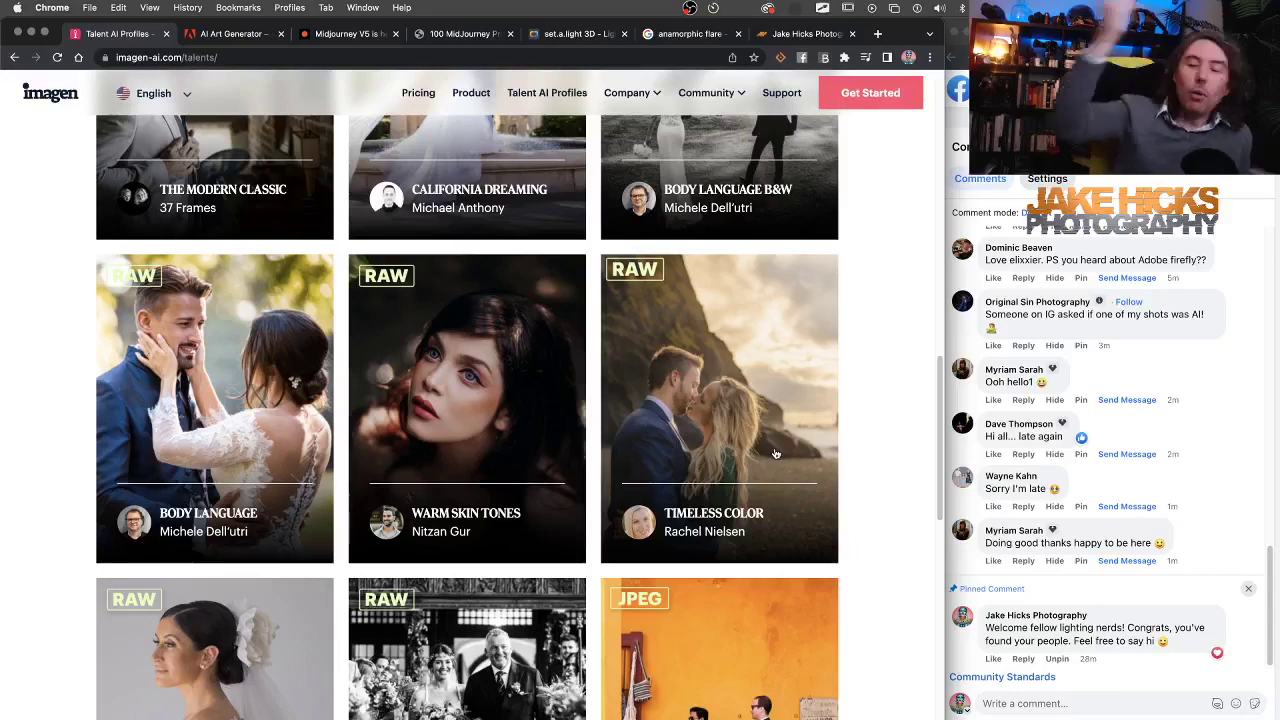
pyautogui.scroll(1, 774, 453)
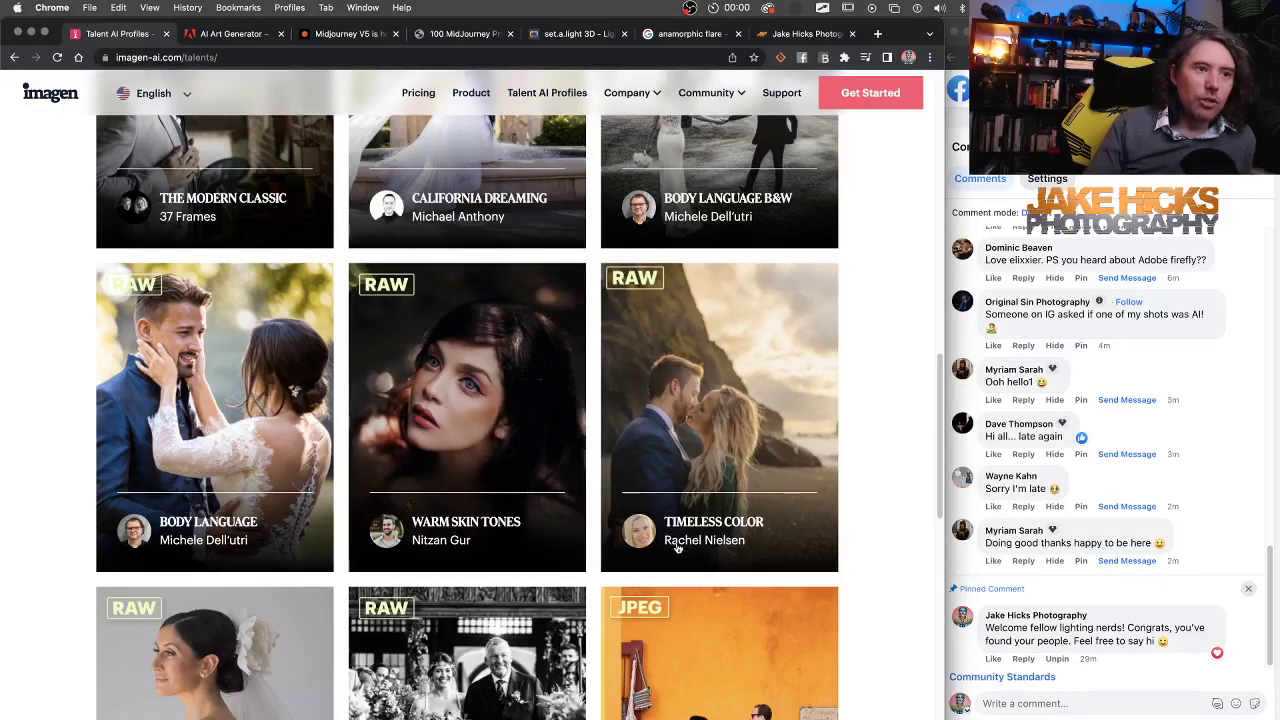
# Return to the first Talent AI Profiles, such as Love & Light, and review the whole gallery through to the JPEG profiles.
pyautogui.scroll(3, 677, 548)
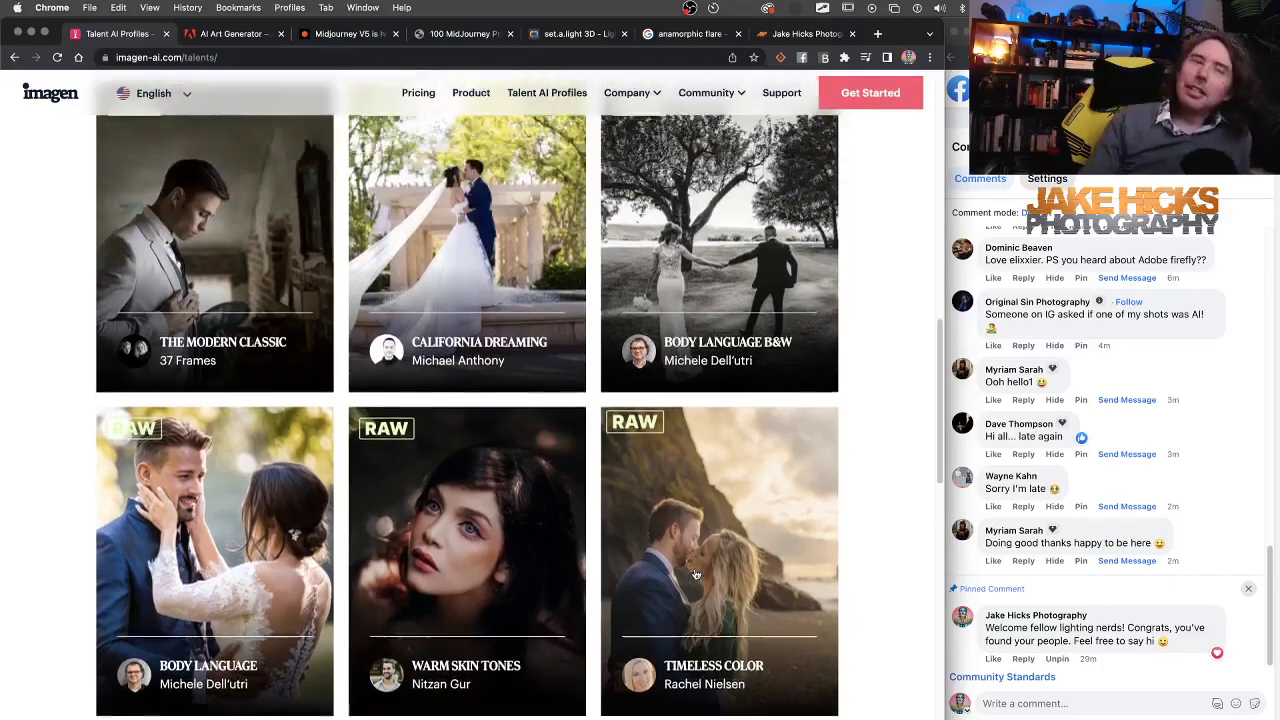
pyautogui.scroll(3, 695, 575)
pyautogui.scroll(-1, 695, 575)
pyautogui.scroll(2, 695, 575)
pyautogui.scroll(2, 695, 575)
pyautogui.scroll(-1, 695, 575)
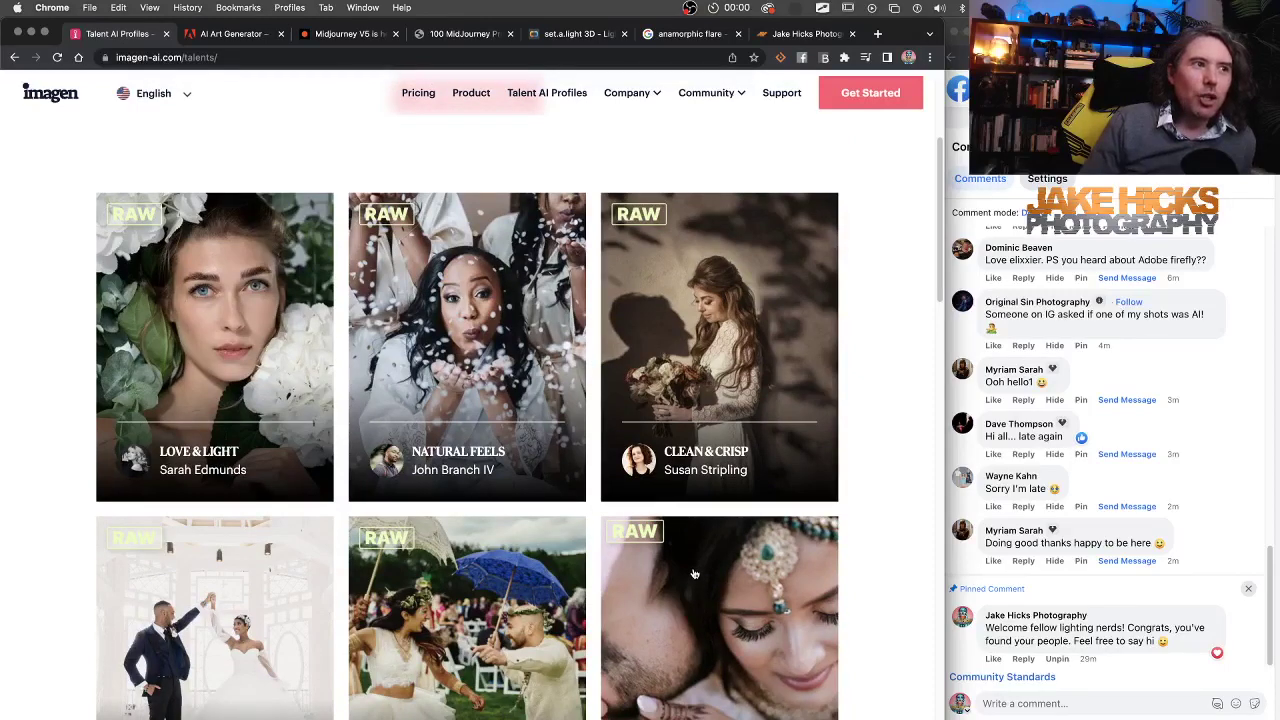
pyautogui.scroll(-1, 695, 574)
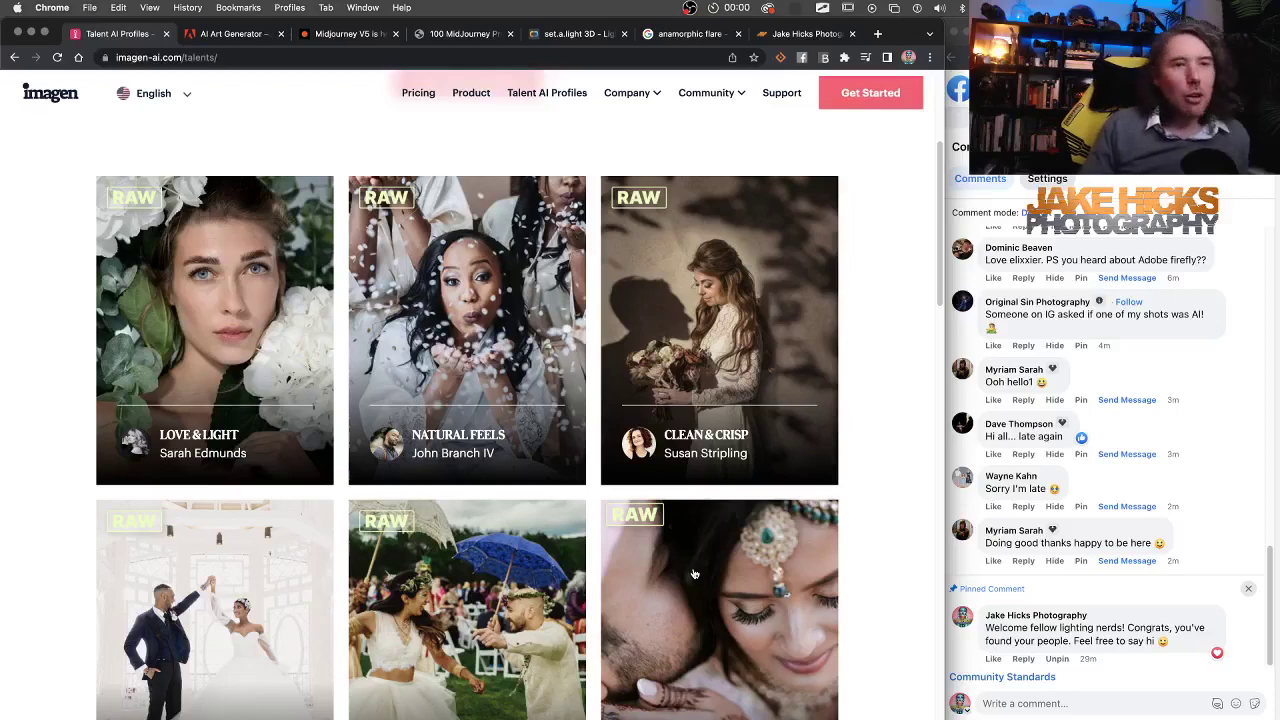
pyautogui.scroll(-1, 695, 574)
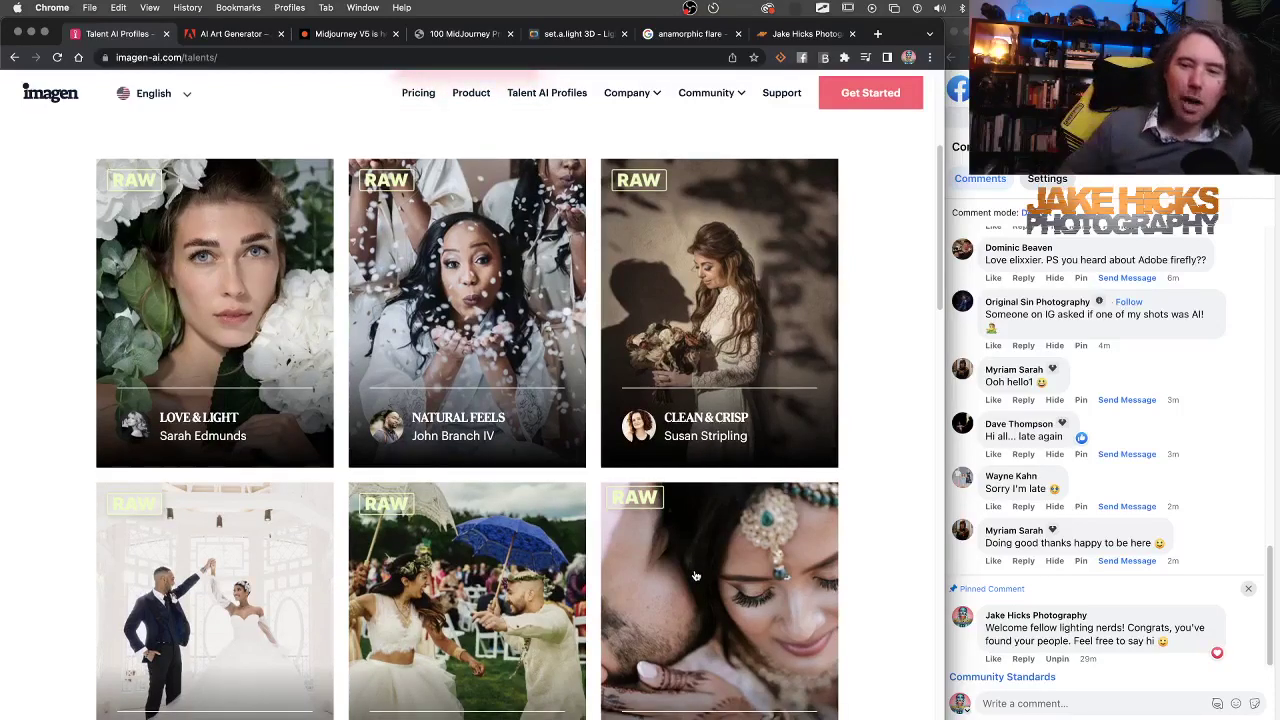
pyautogui.scroll(-5, 695, 575)
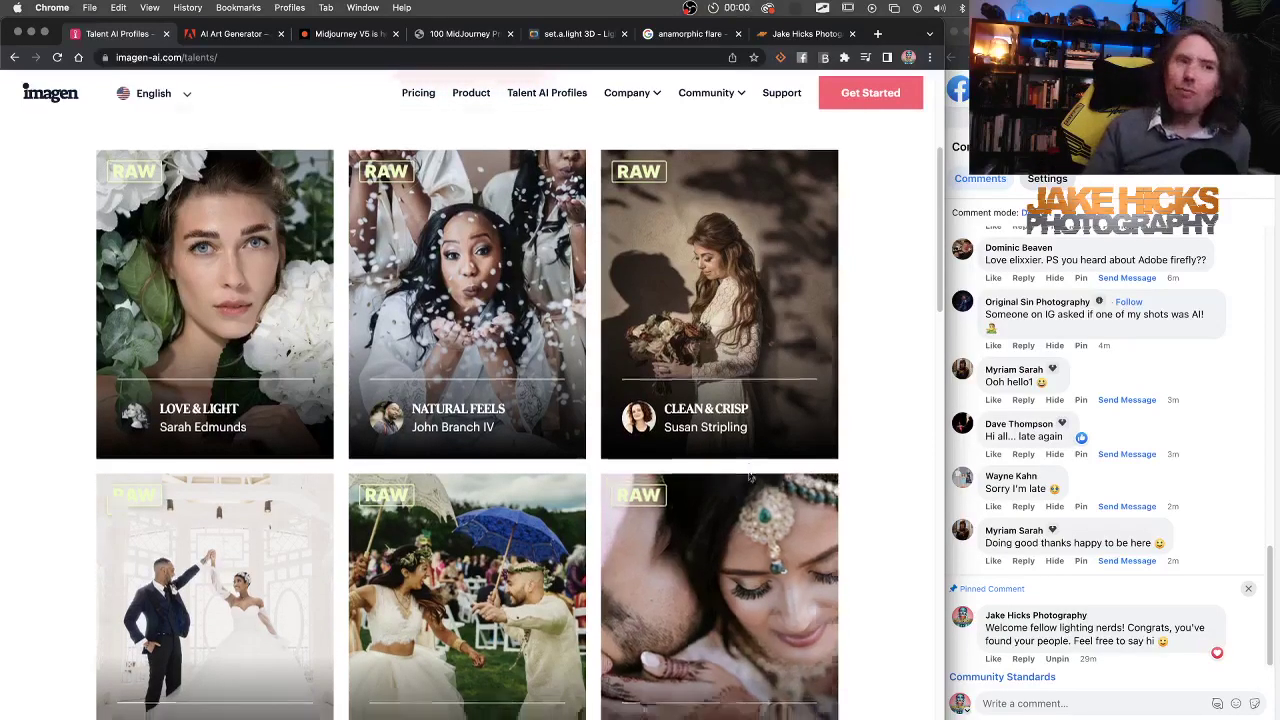
pyautogui.scroll(-8, 749, 477)
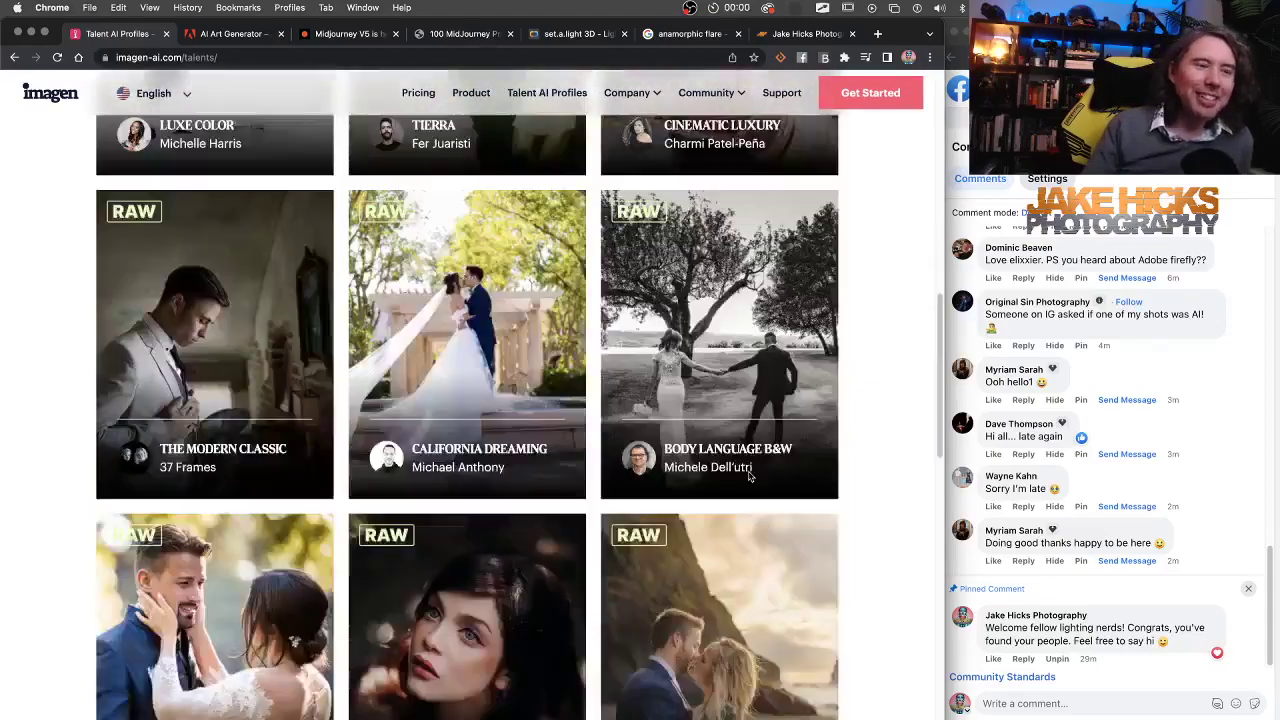
pyautogui.scroll(-2, 749, 477)
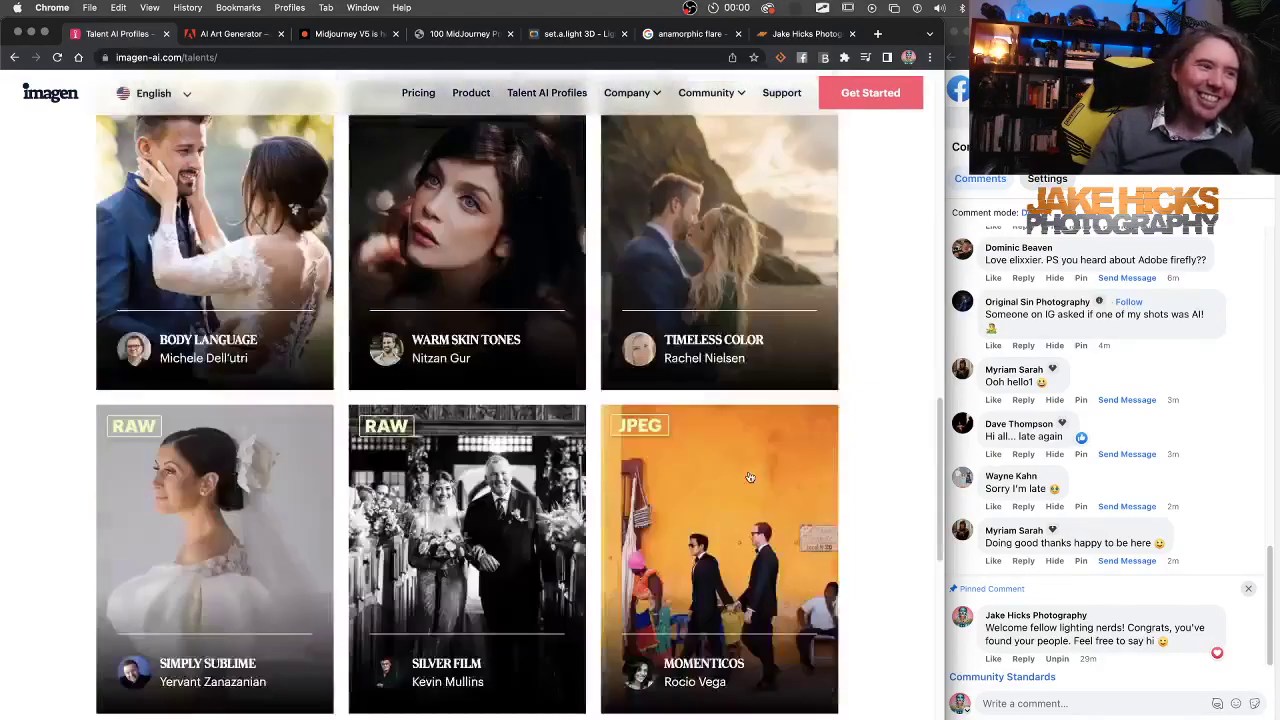
pyautogui.scroll(-4, 749, 477)
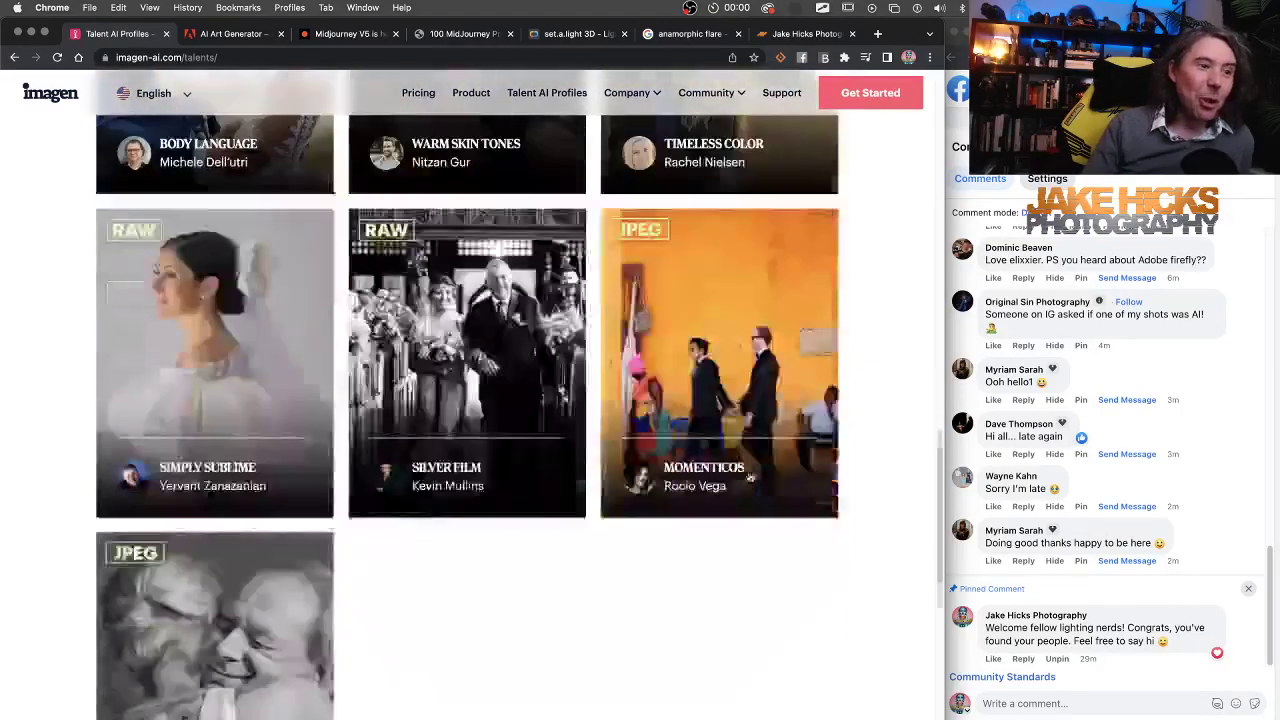
# Return to the first Talent AI Profiles and look over the RAW profiles down to The Modern Classic, California Dreaming and Body Language B&W.
pyautogui.scroll(3, 749, 477)
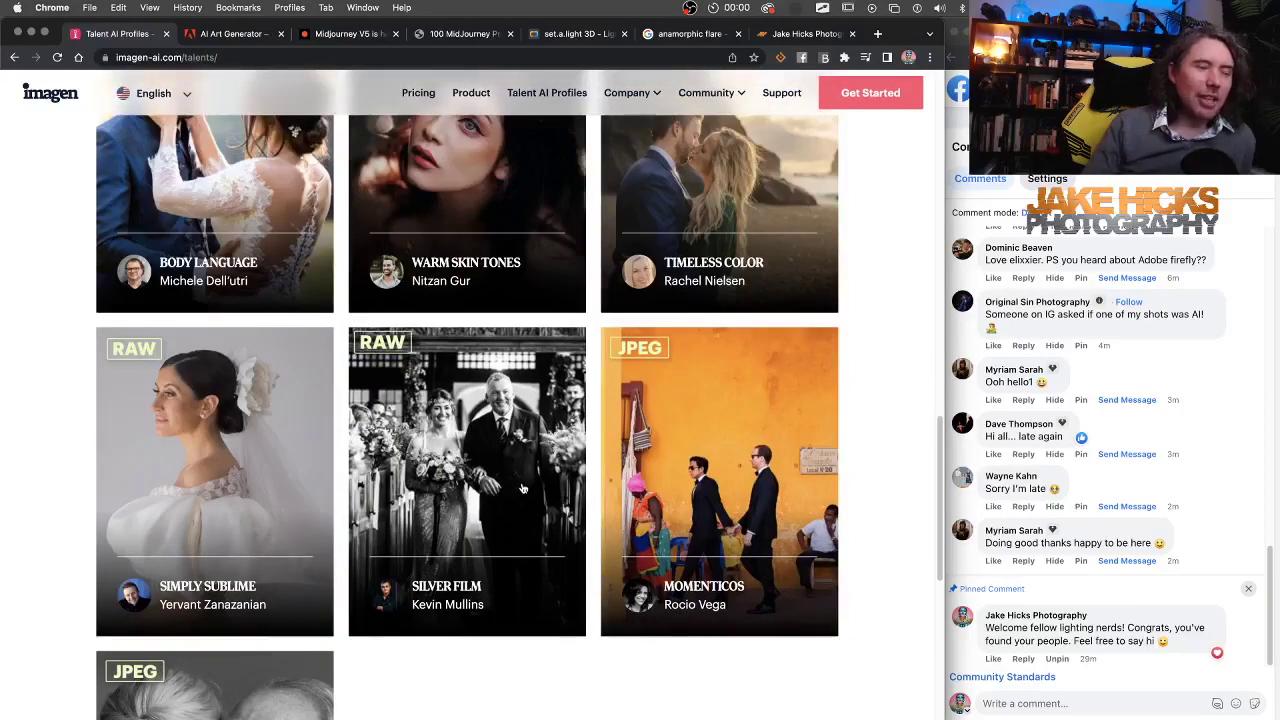
pyautogui.scroll(15, 522, 488)
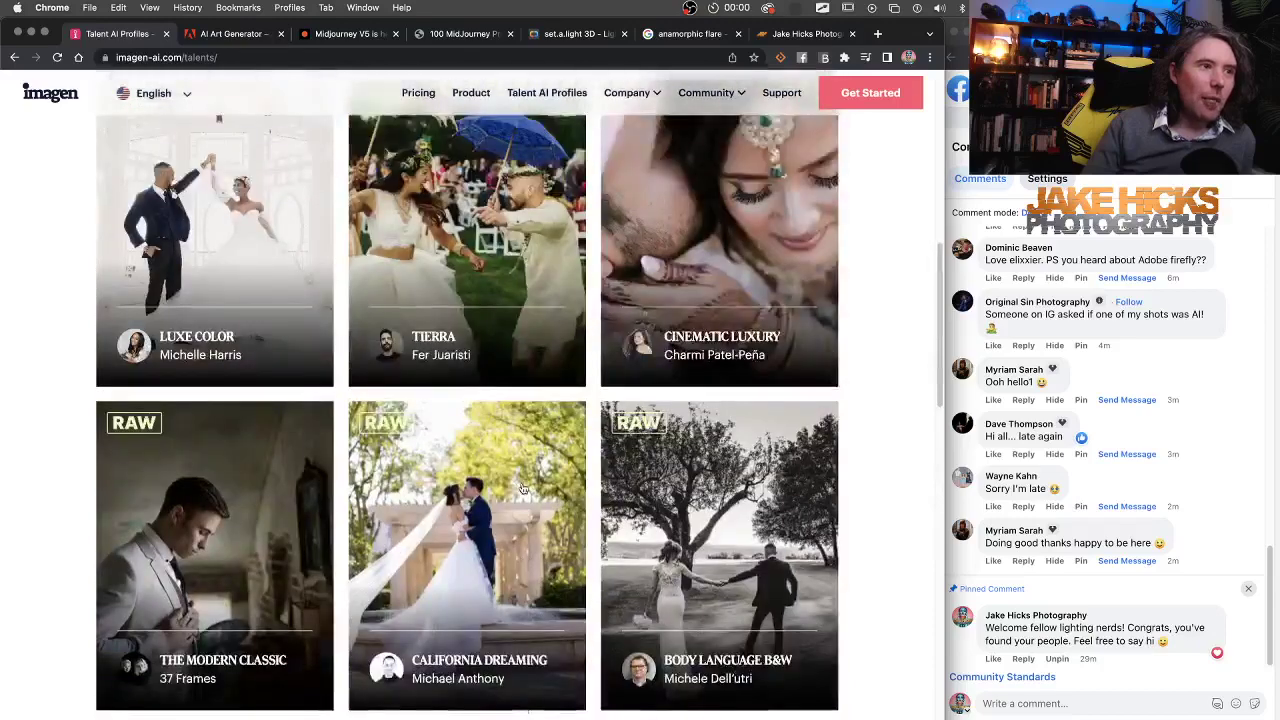
pyautogui.scroll(5, 522, 488)
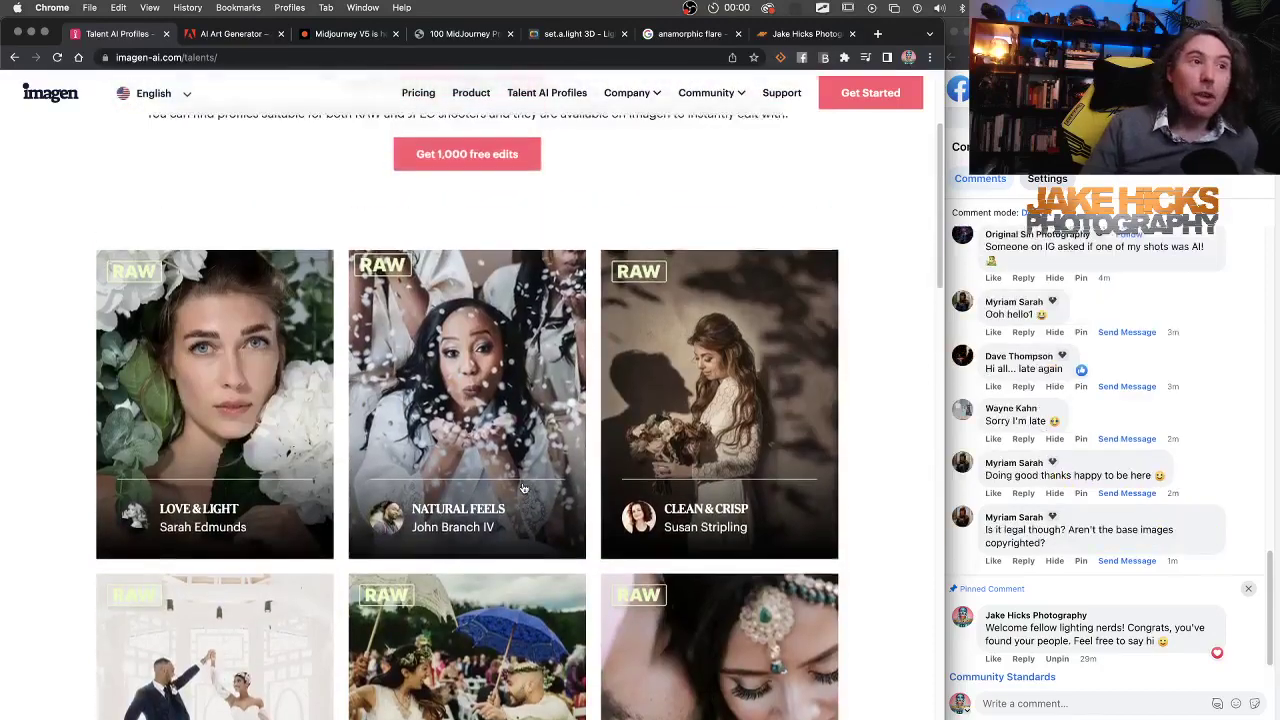
pyautogui.scroll(-1, 522, 488)
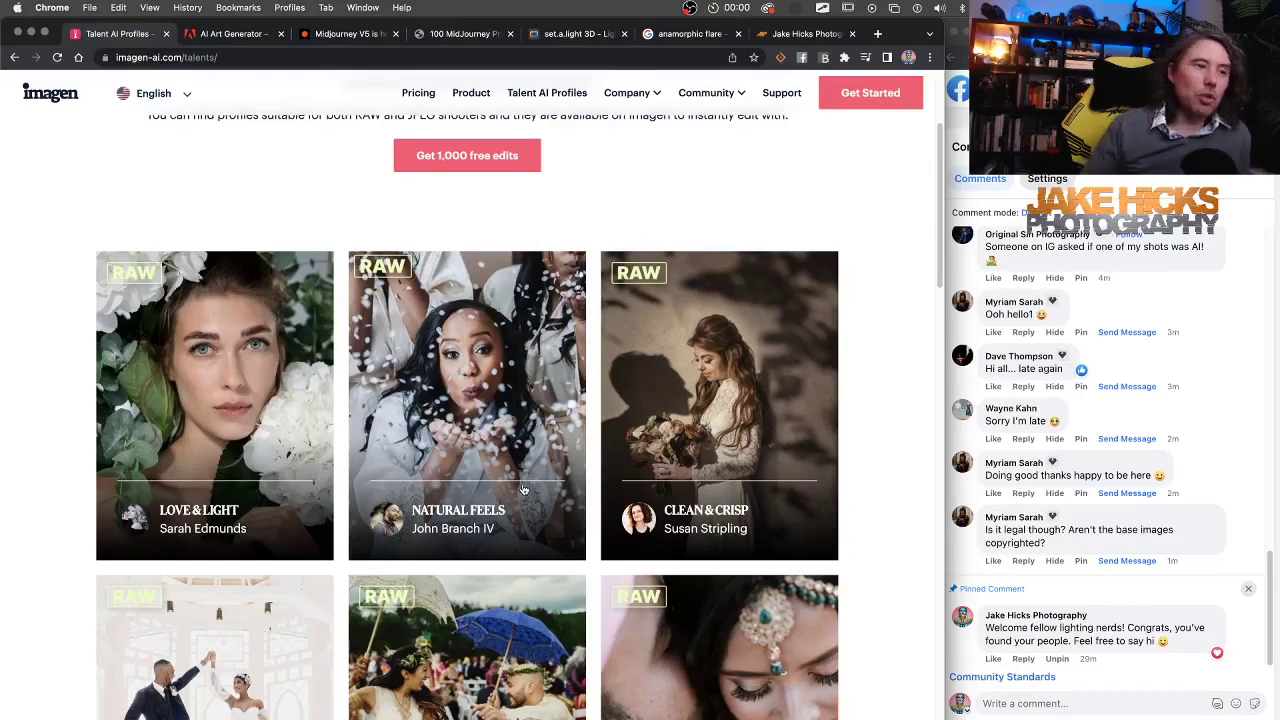
pyautogui.scroll(-5, 522, 488)
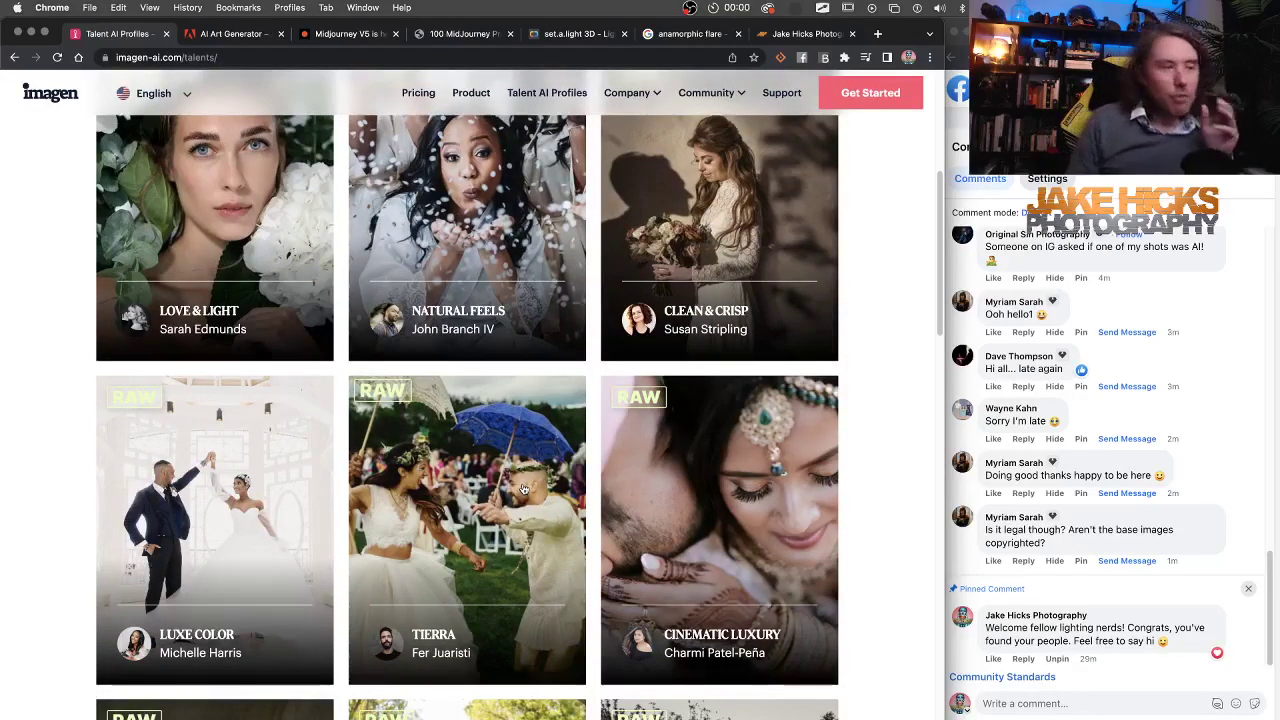
pyautogui.scroll(-5, 521, 487)
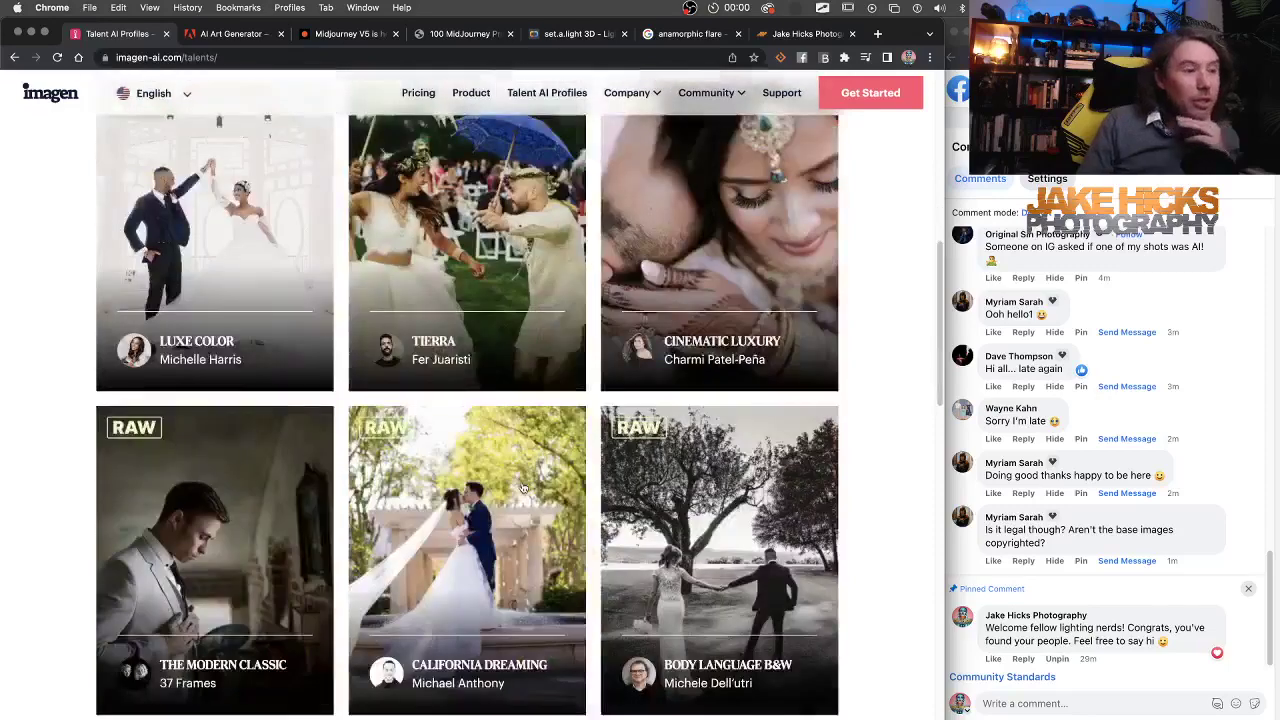
pyautogui.scroll(-2, 521, 487)
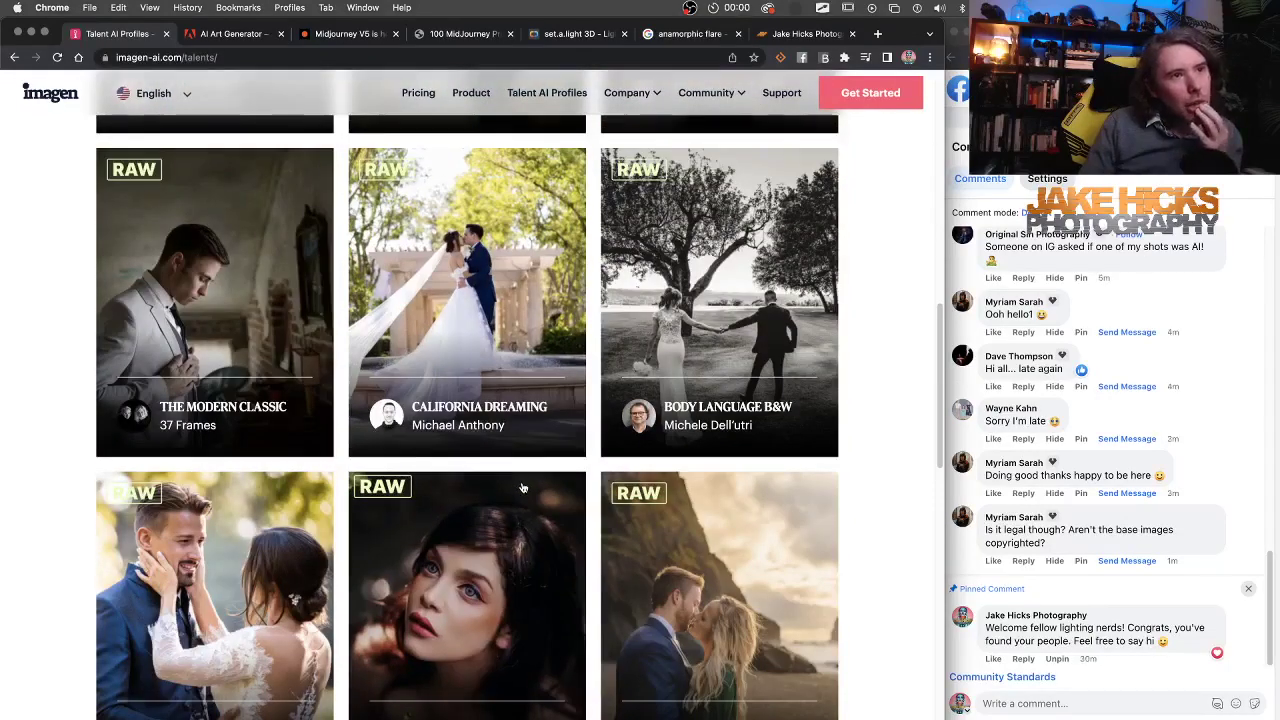
pyautogui.scroll(3, 705, 450)
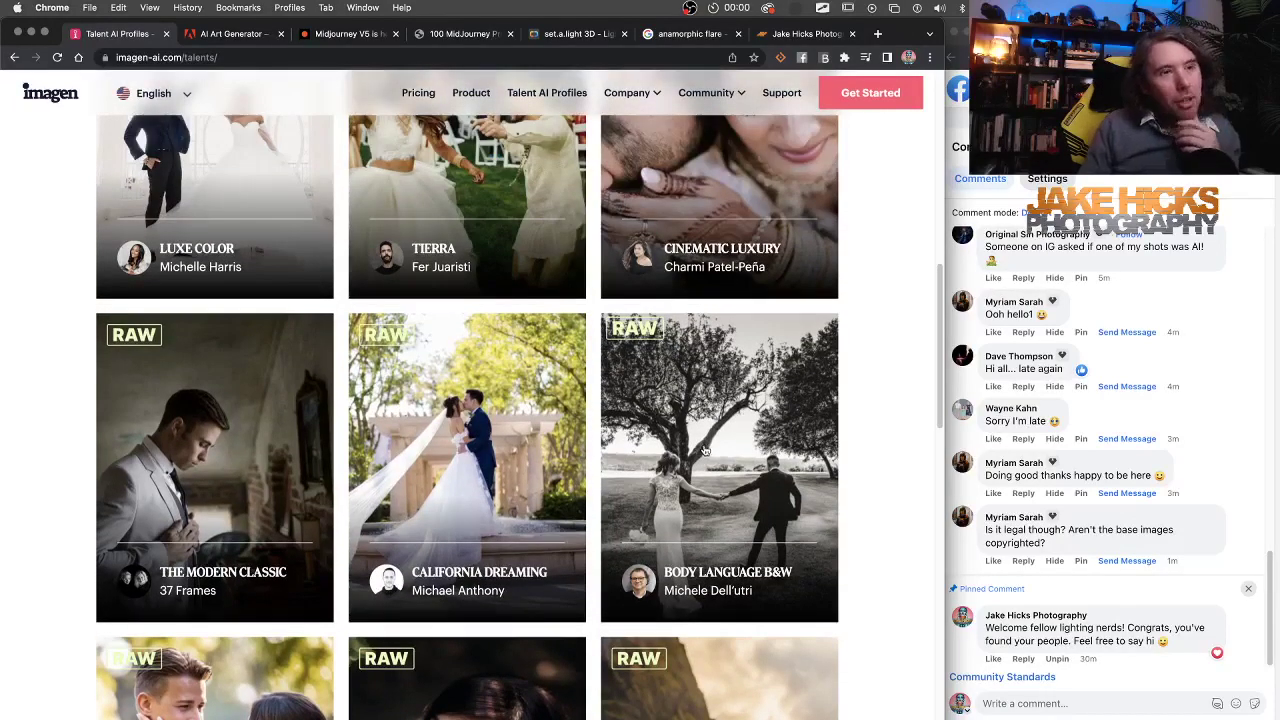
pyautogui.scroll(1, 705, 450)
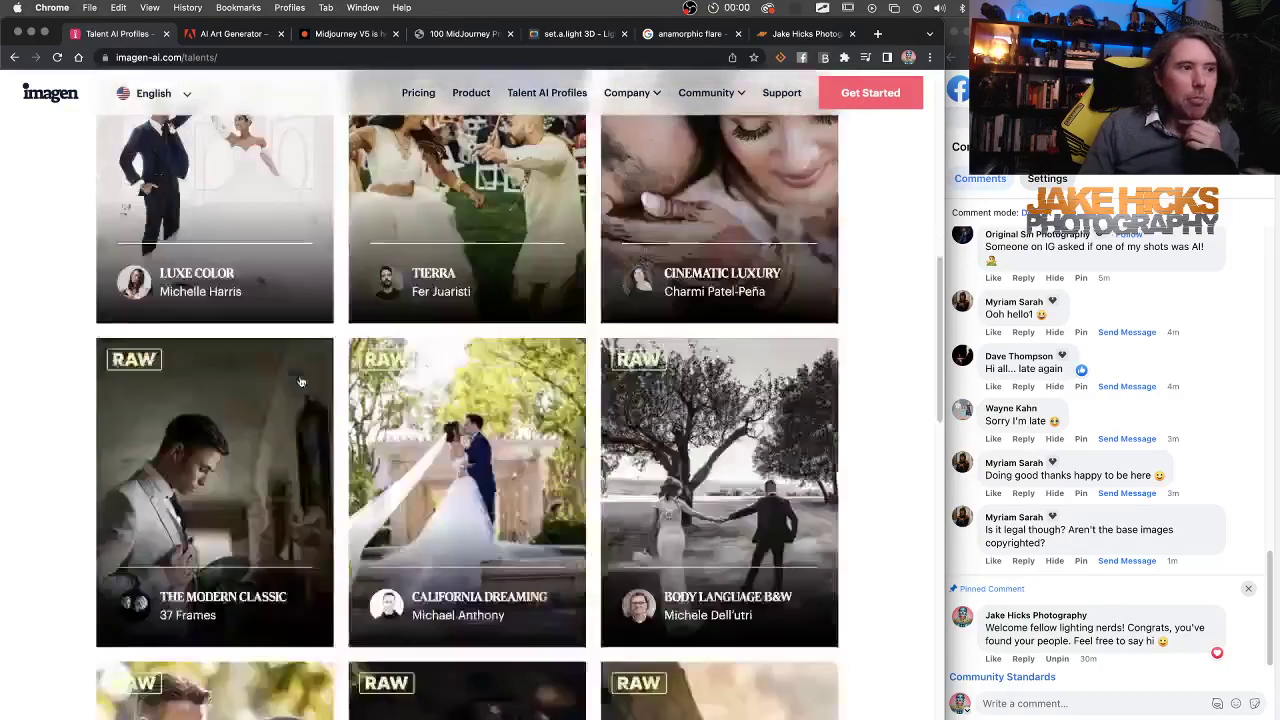
# Browse further down the gallery to the Simply Sublime, Silver Film and Momenticos profiles.
pyautogui.scroll(-3, 300, 381)
pyautogui.scroll(-10, 300, 381)
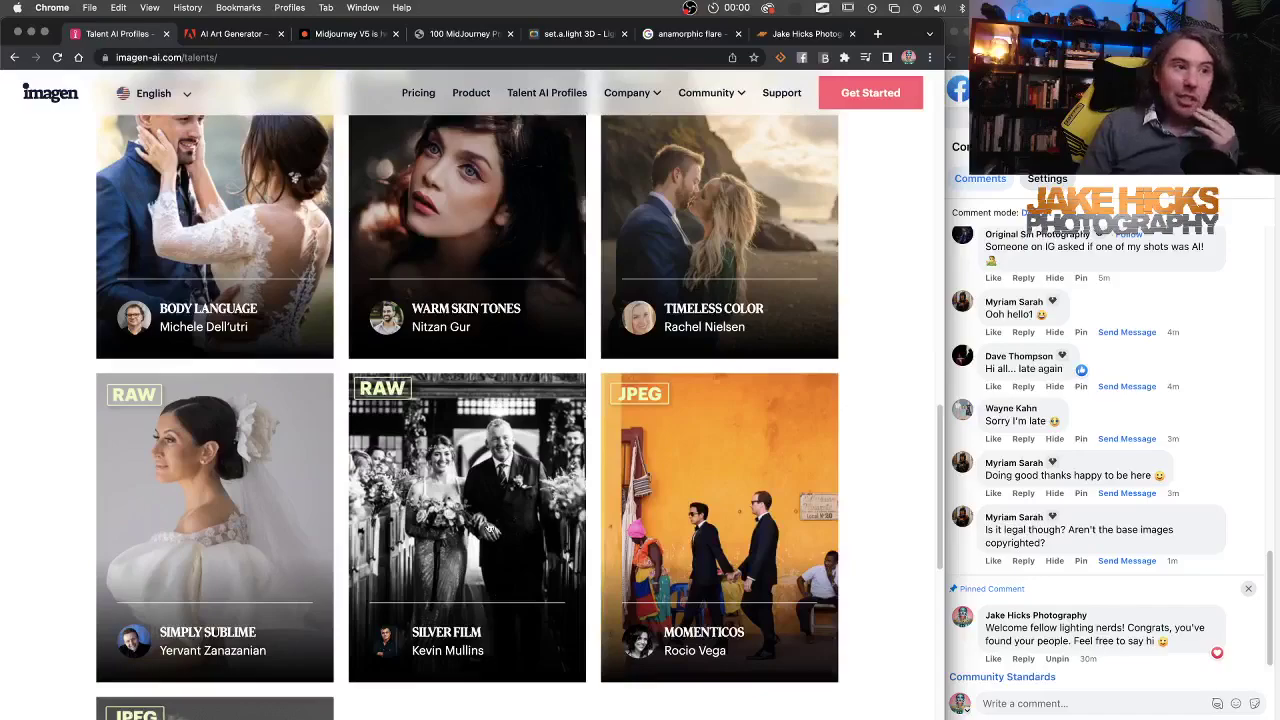
pyautogui.scroll(-5, 489, 527)
pyautogui.scroll(8, 489, 527)
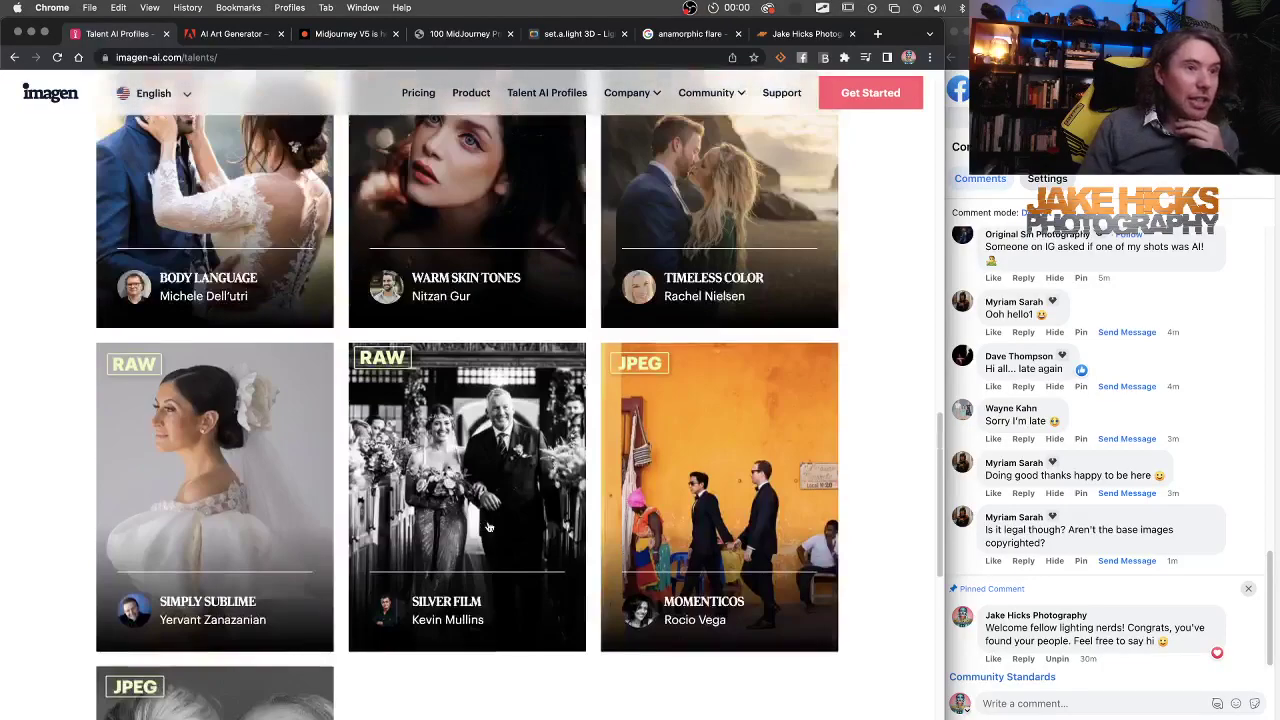
# Go back to Love & Light and compare the profiles row by row down to Silver Film and Momenticos.
pyautogui.scroll(20, 489, 527)
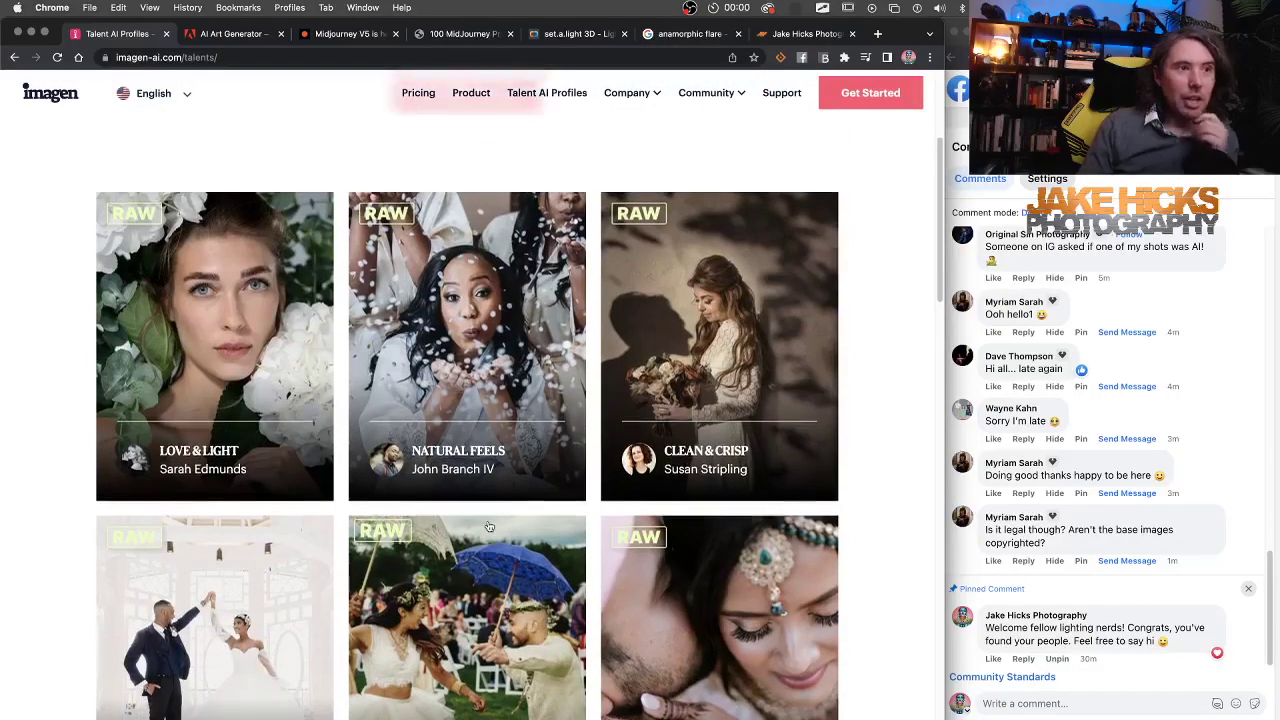
pyautogui.scroll(-3, 489, 526)
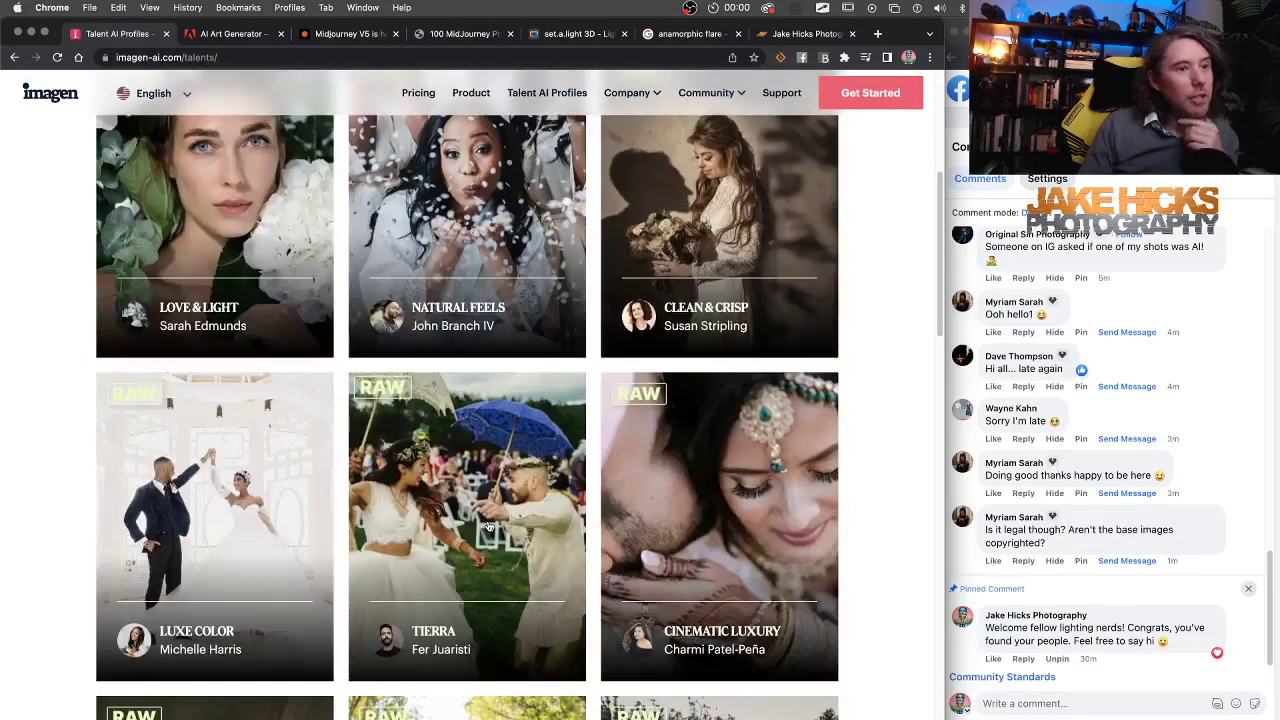
pyautogui.scroll(-9, 489, 526)
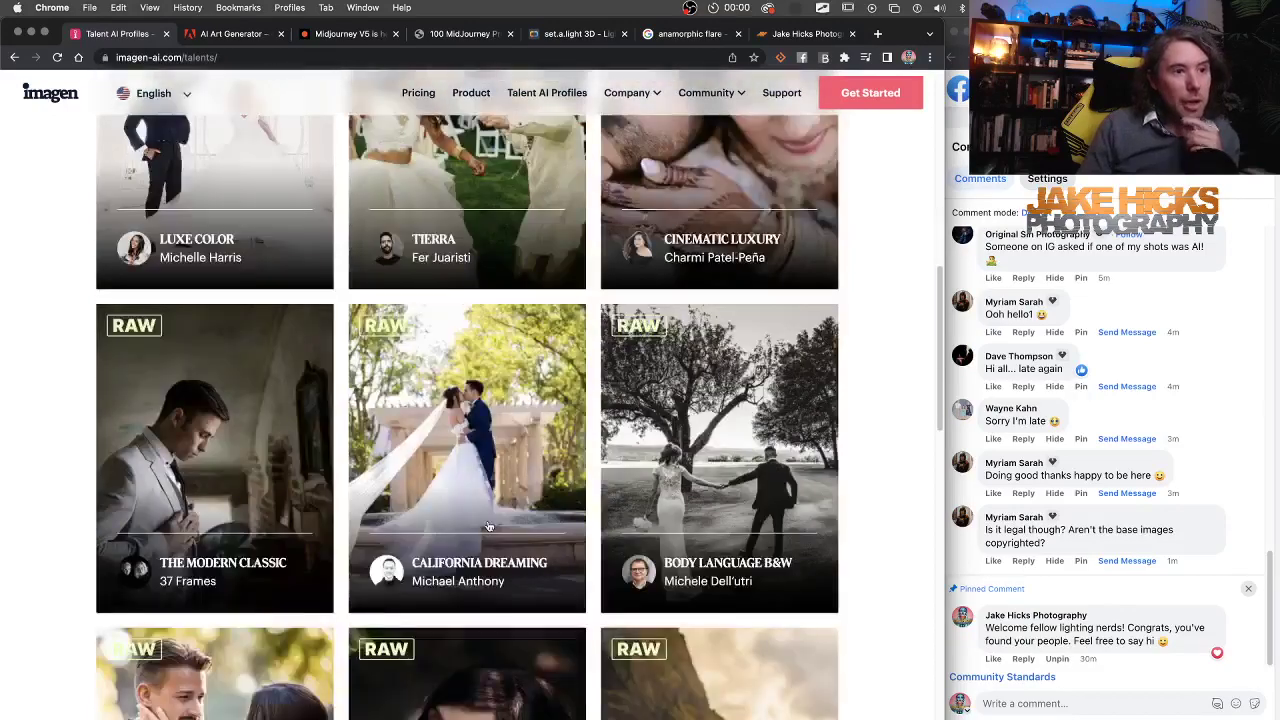
pyautogui.scroll(-8, 489, 526)
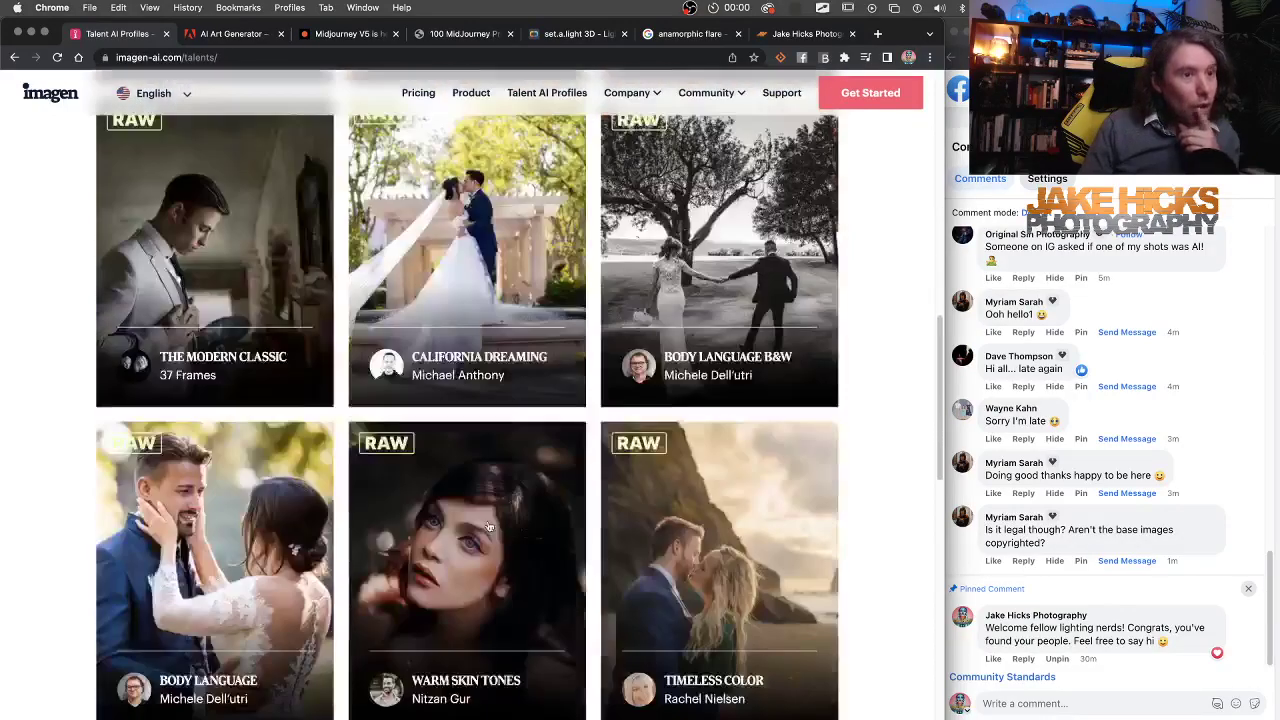
pyautogui.scroll(-5, 489, 526)
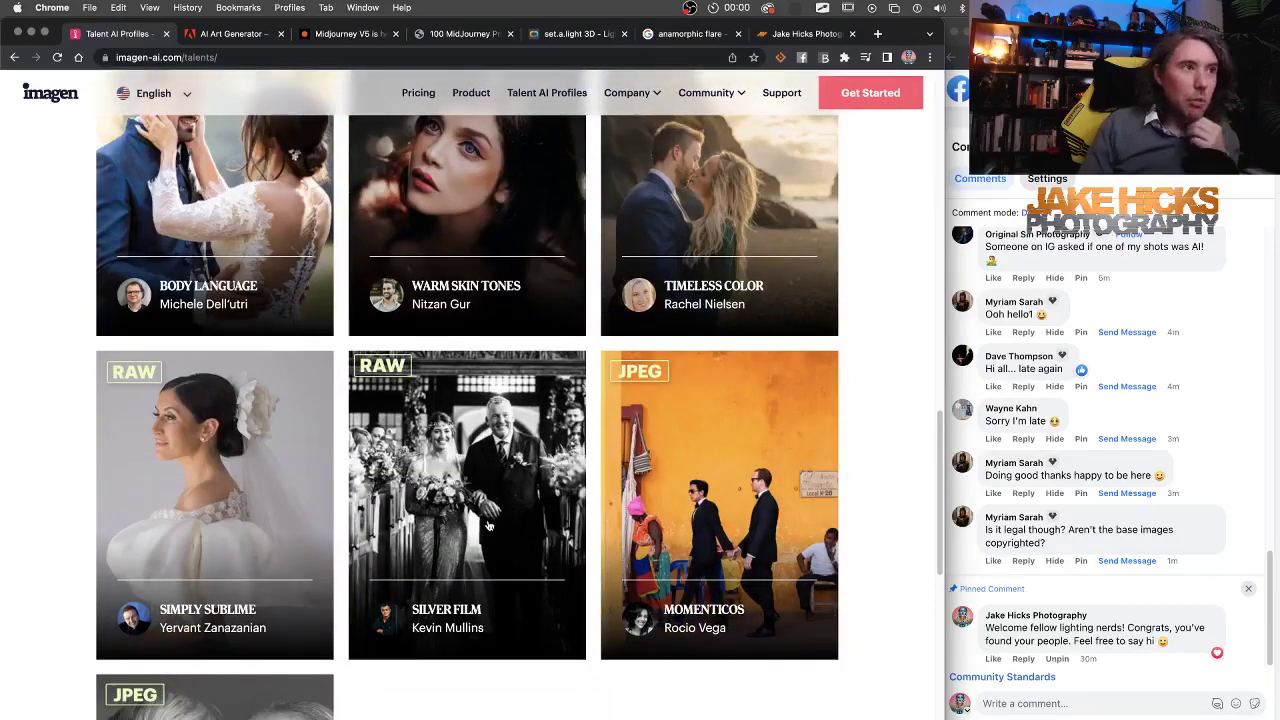
# Examine the Warm Skin Tones and Timeless Color row, and look back through the RAW profiles to the first row.
pyautogui.scroll(2, 489, 526)
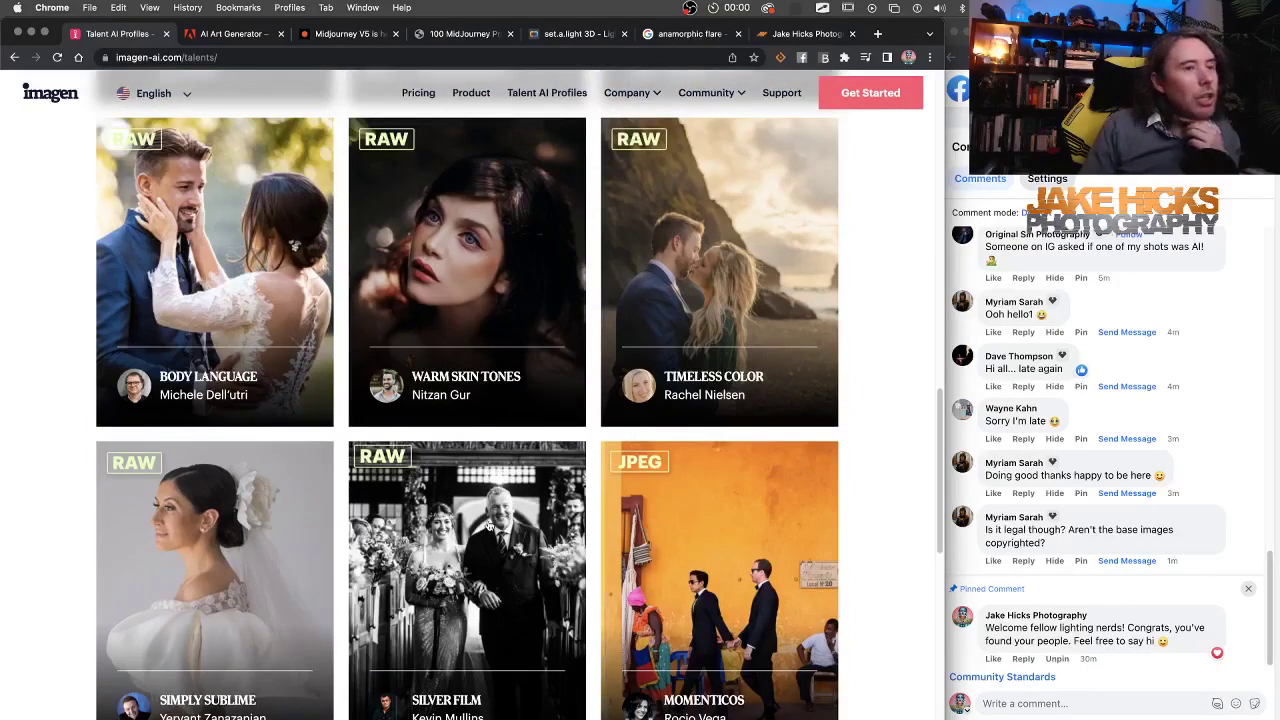
pyautogui.scroll(3, 489, 526)
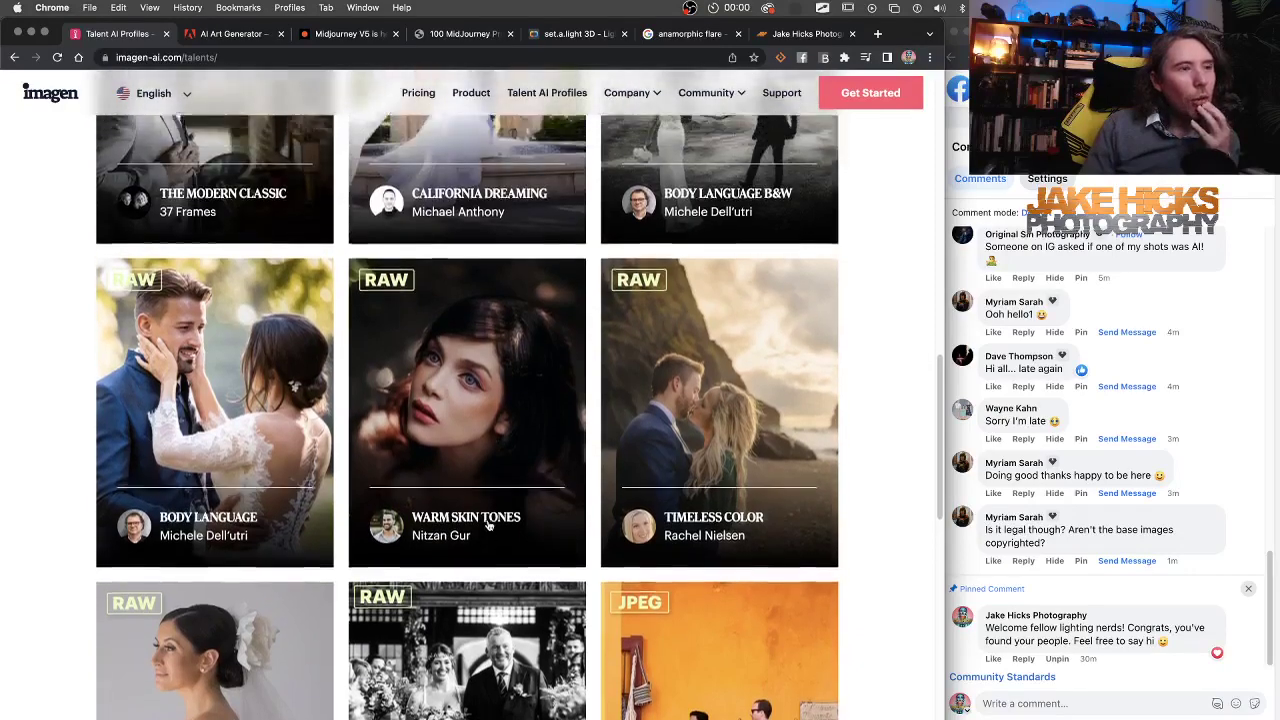
pyautogui.scroll(3, 489, 526)
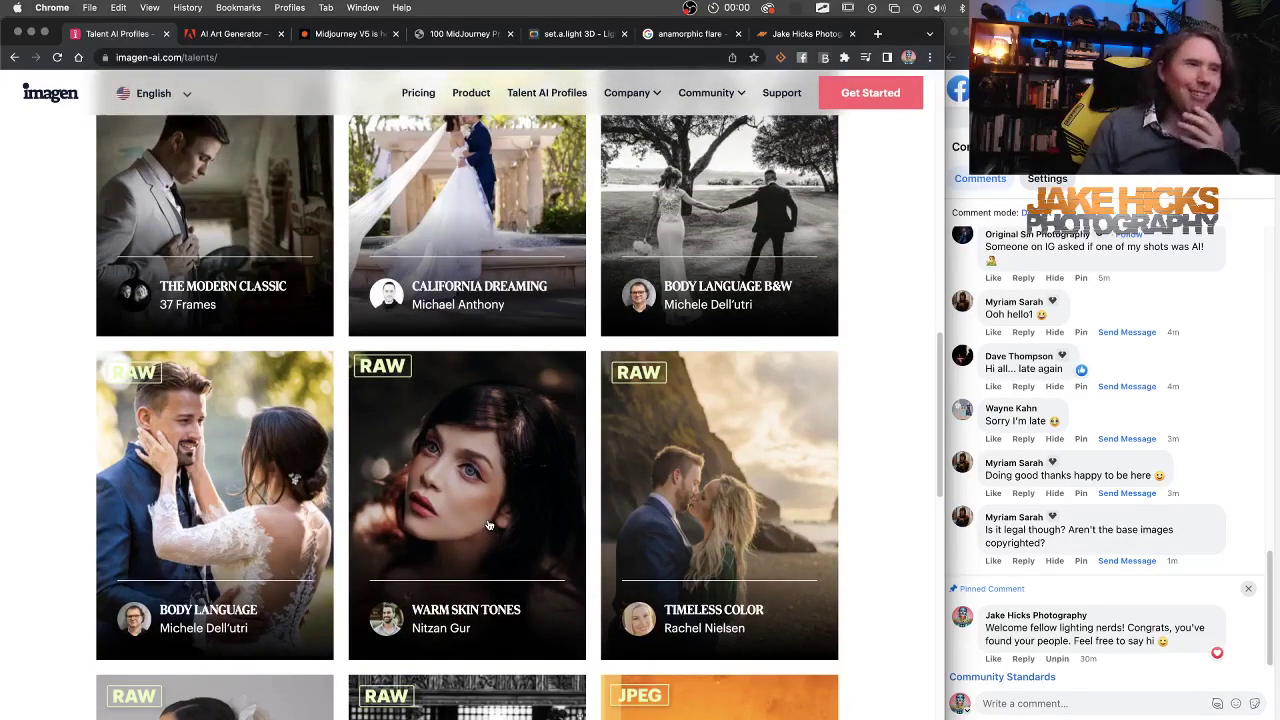
pyautogui.scroll(-1, 489, 526)
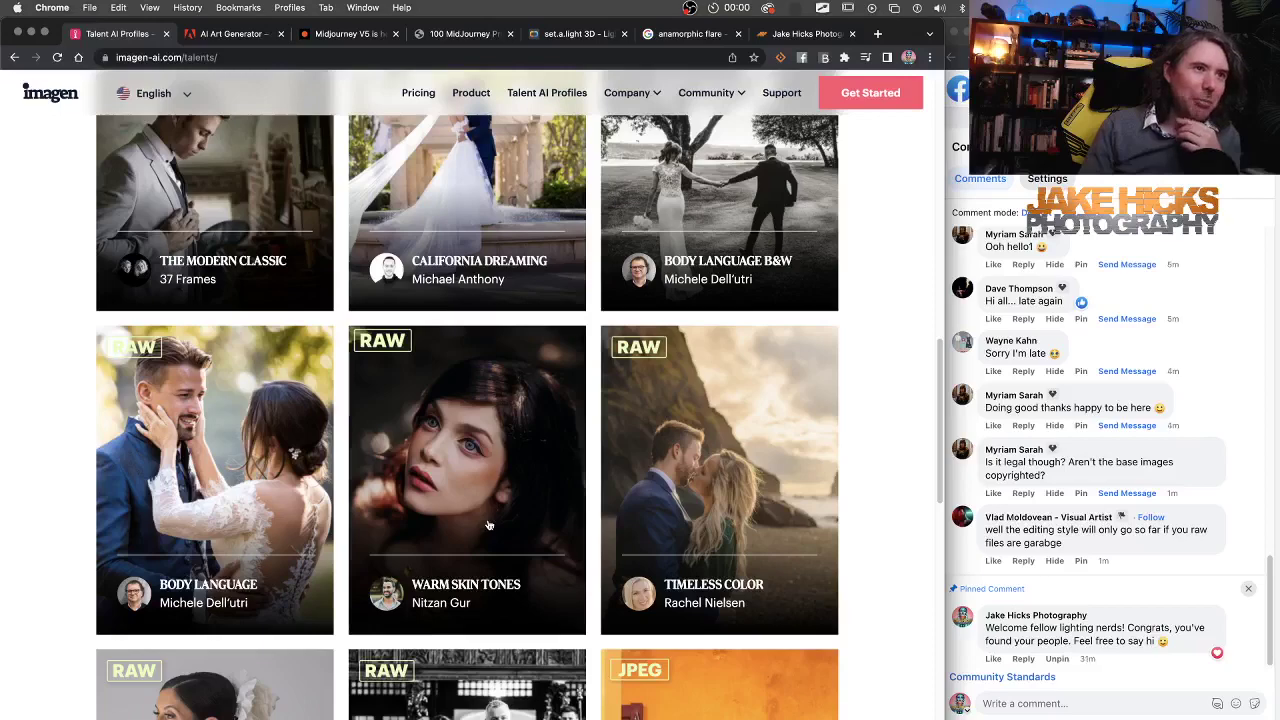
pyautogui.scroll(5, 489, 525)
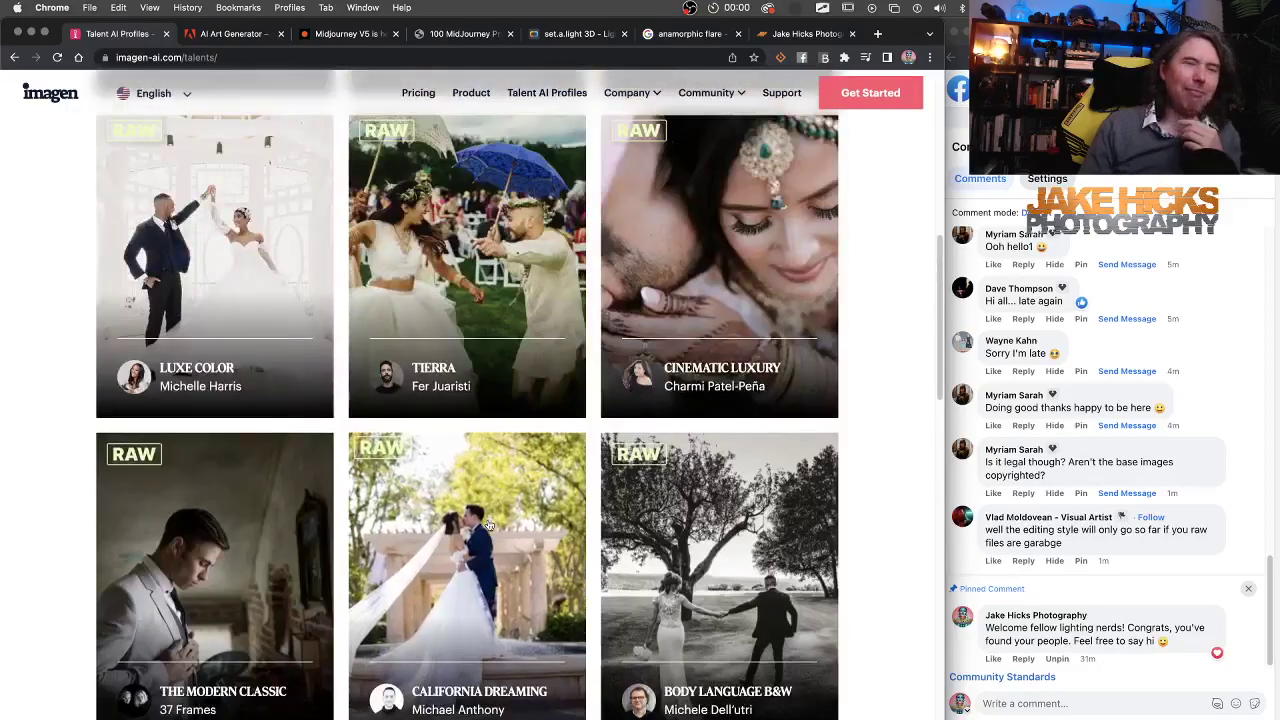
pyautogui.scroll(4, 489, 525)
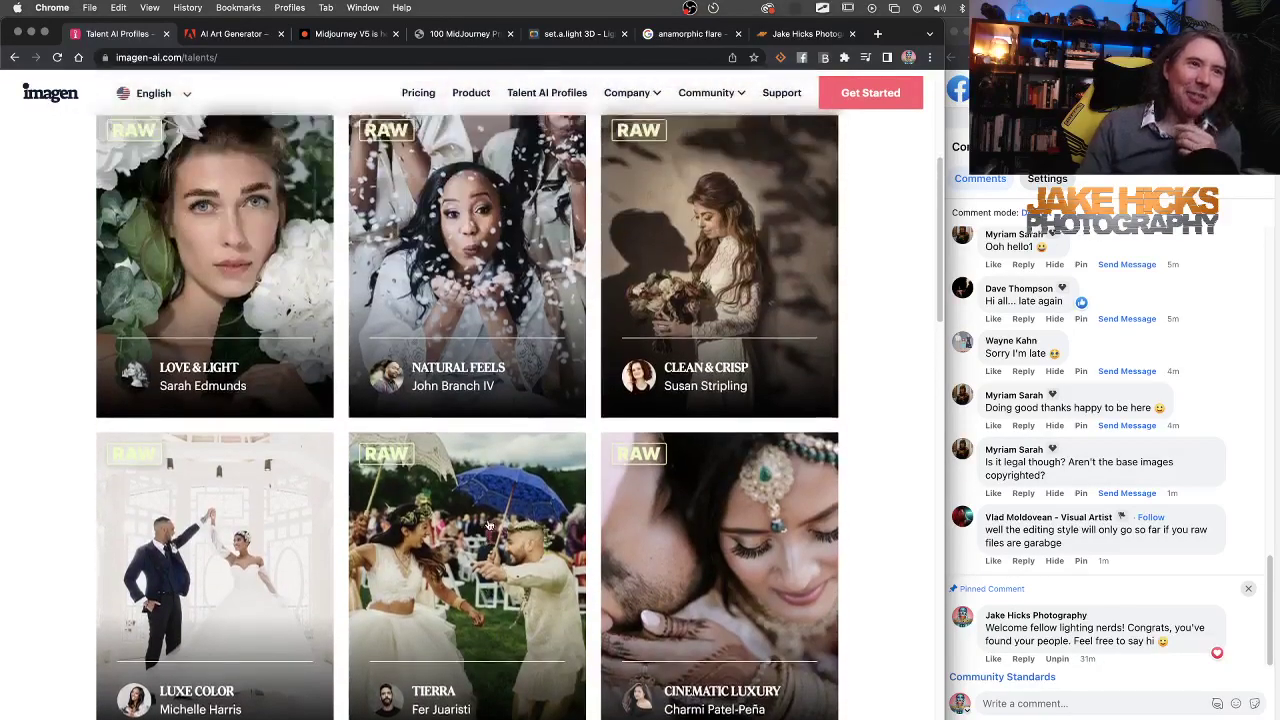
pyautogui.scroll(1, 489, 525)
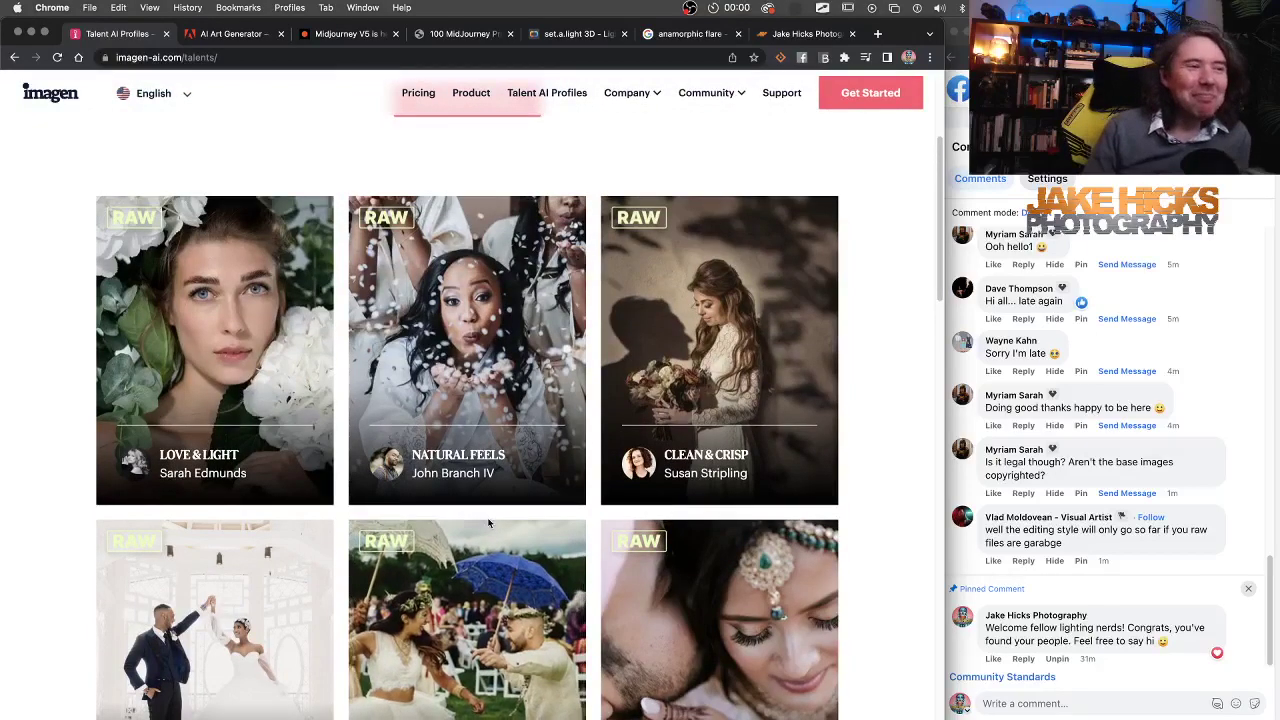
# Review the profile styles once more from Luxe Color and Tierra past The Modern Classic to Body Language and Warm Skin Tones.
pyautogui.scroll(-2, 489, 522)
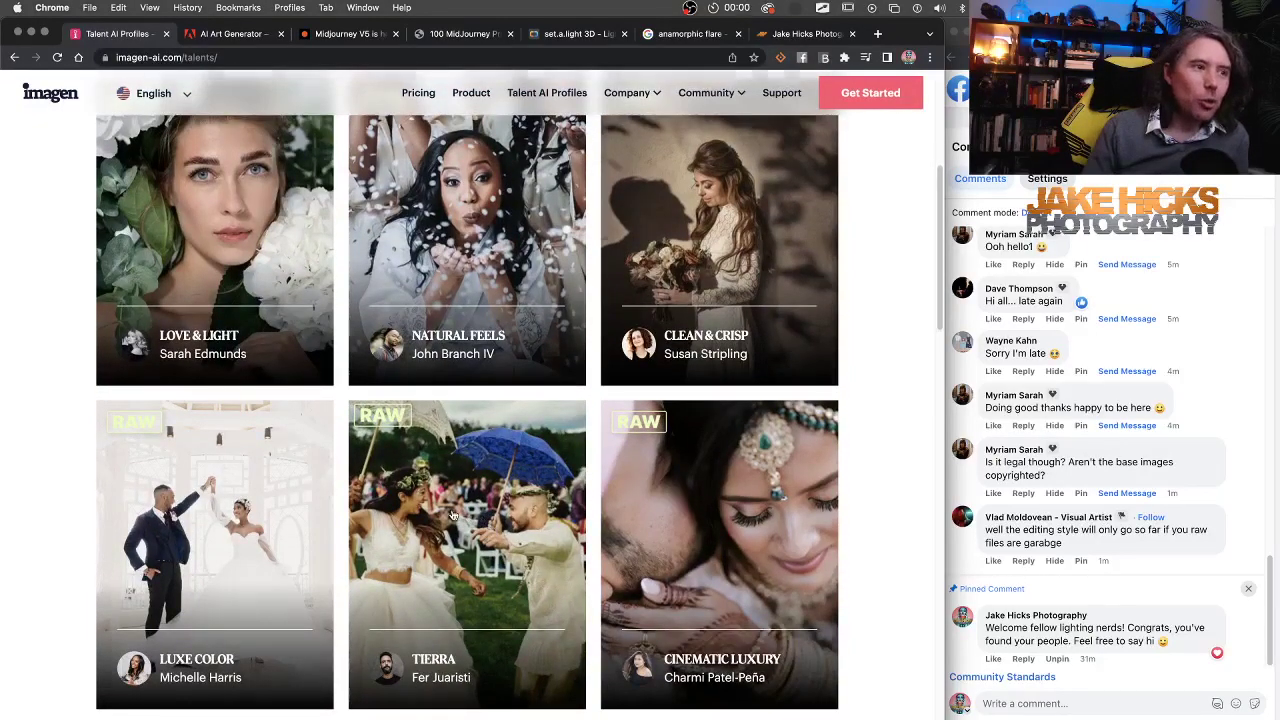
pyautogui.scroll(-2, 452, 515)
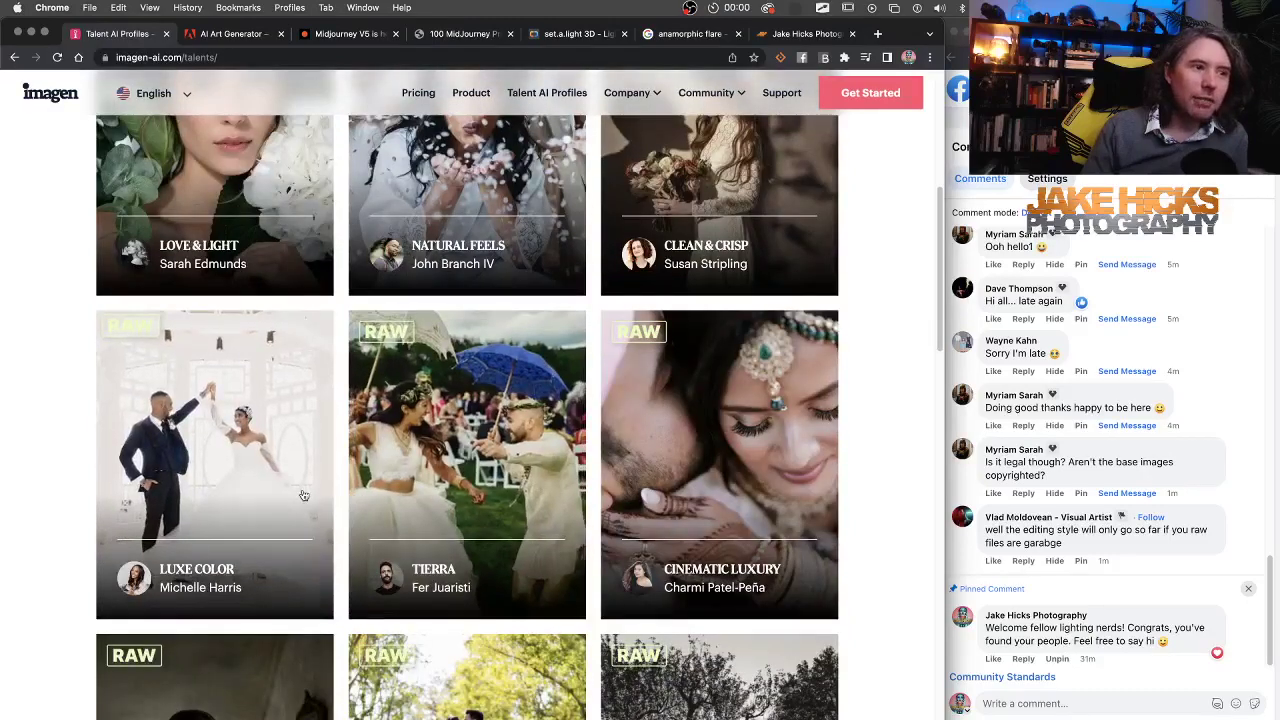
pyautogui.scroll(-5, 304, 495)
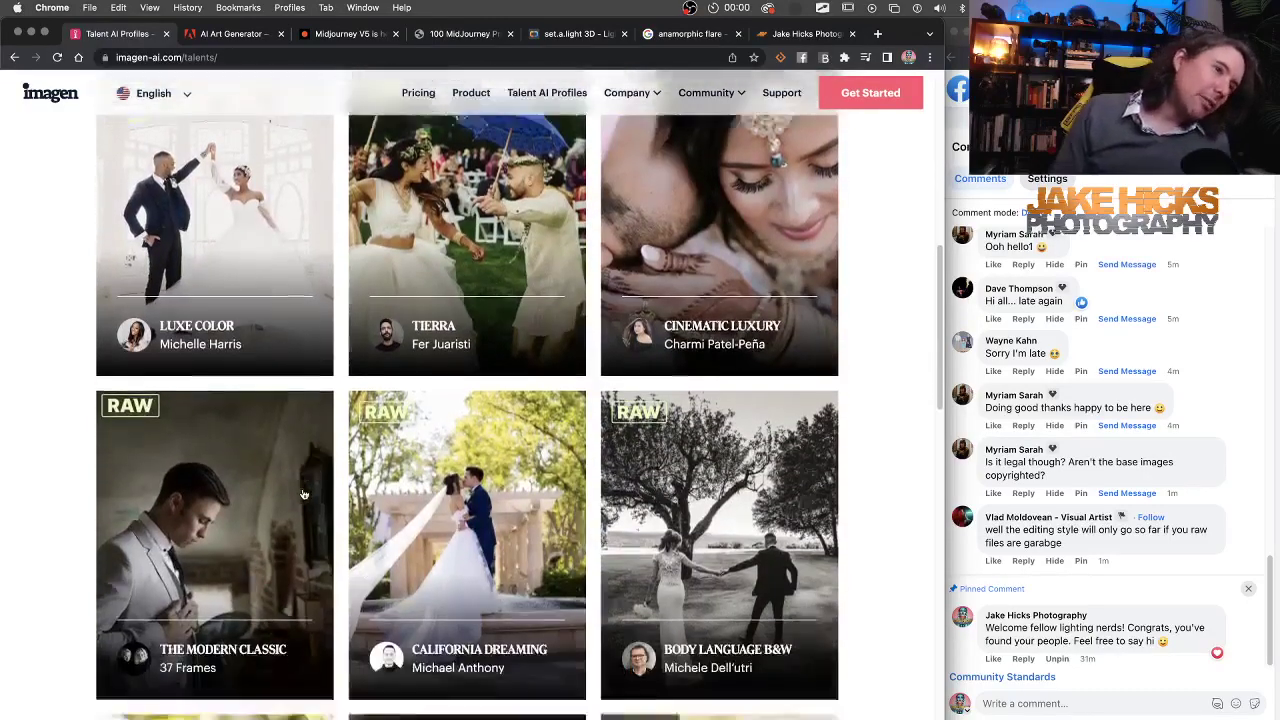
pyautogui.scroll(-2, 304, 495)
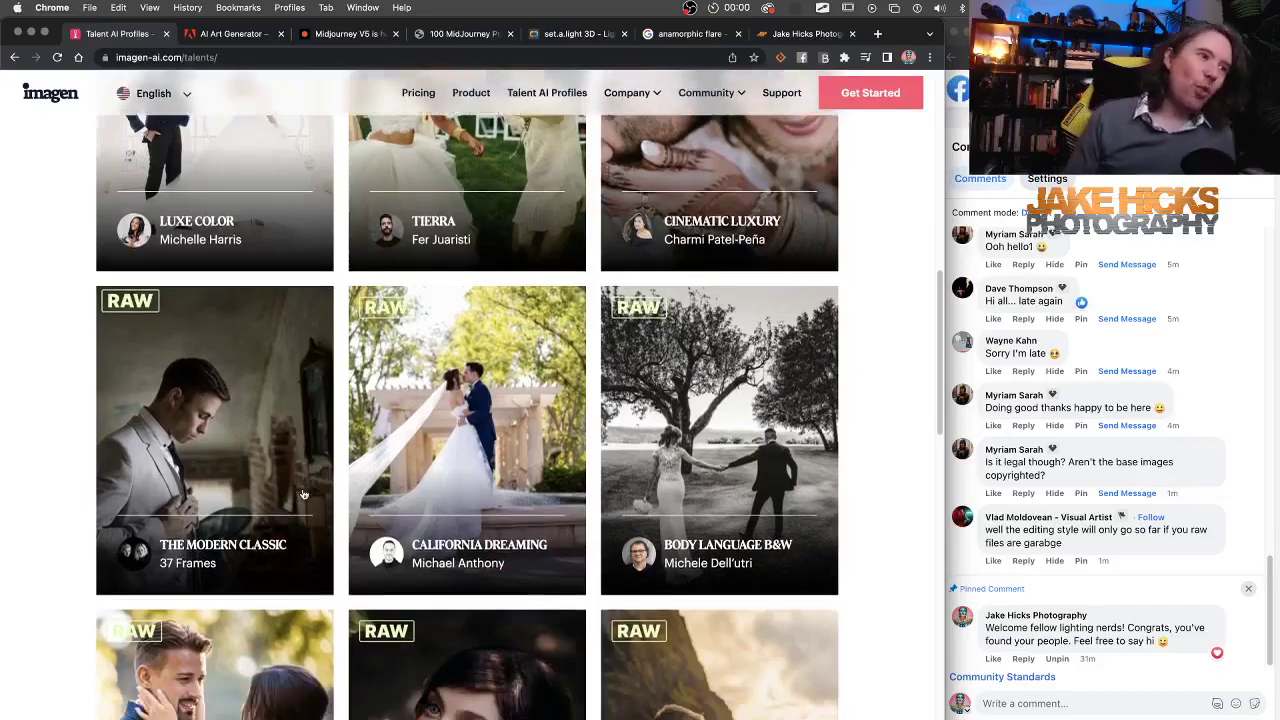
pyautogui.scroll(-5, 304, 495)
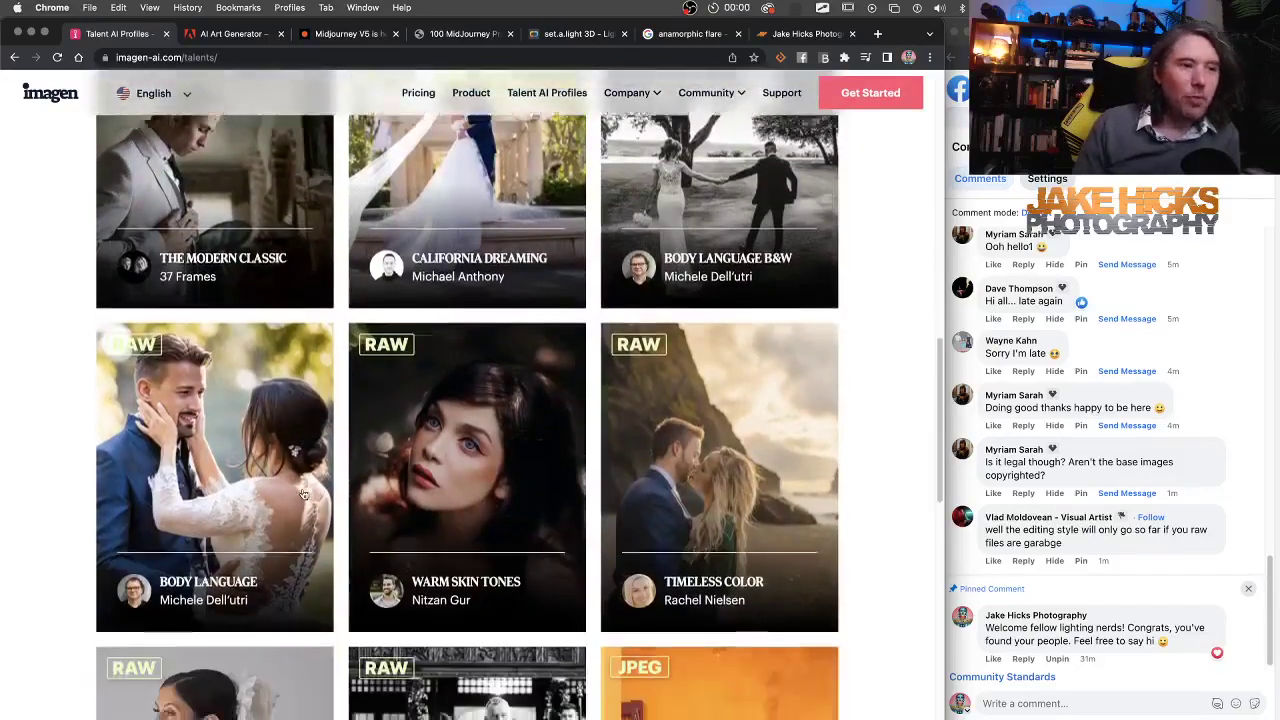
pyautogui.scroll(-6, 304, 495)
# Return to the "What are Talent AI Profiles?" introduction above the gallery.
pyautogui.scroll(4, 304, 495)
pyautogui.scroll(18, 304, 495)
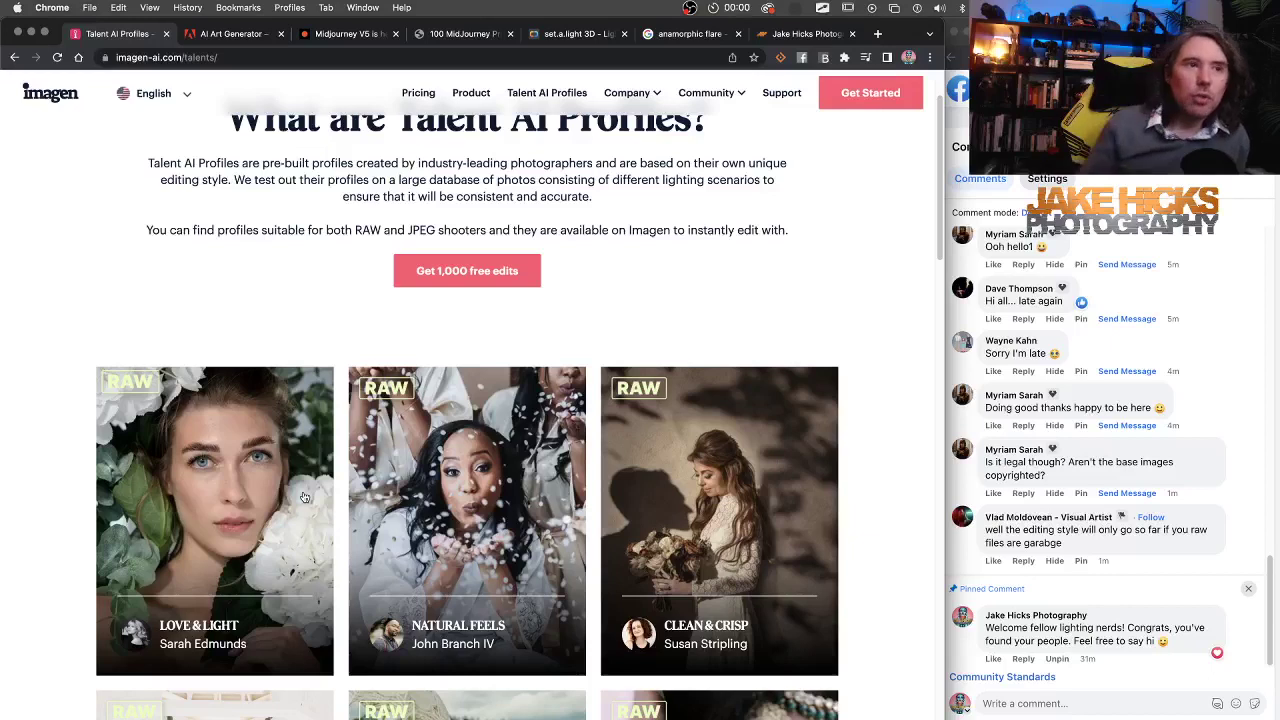
pyautogui.scroll(2, 686, 370)
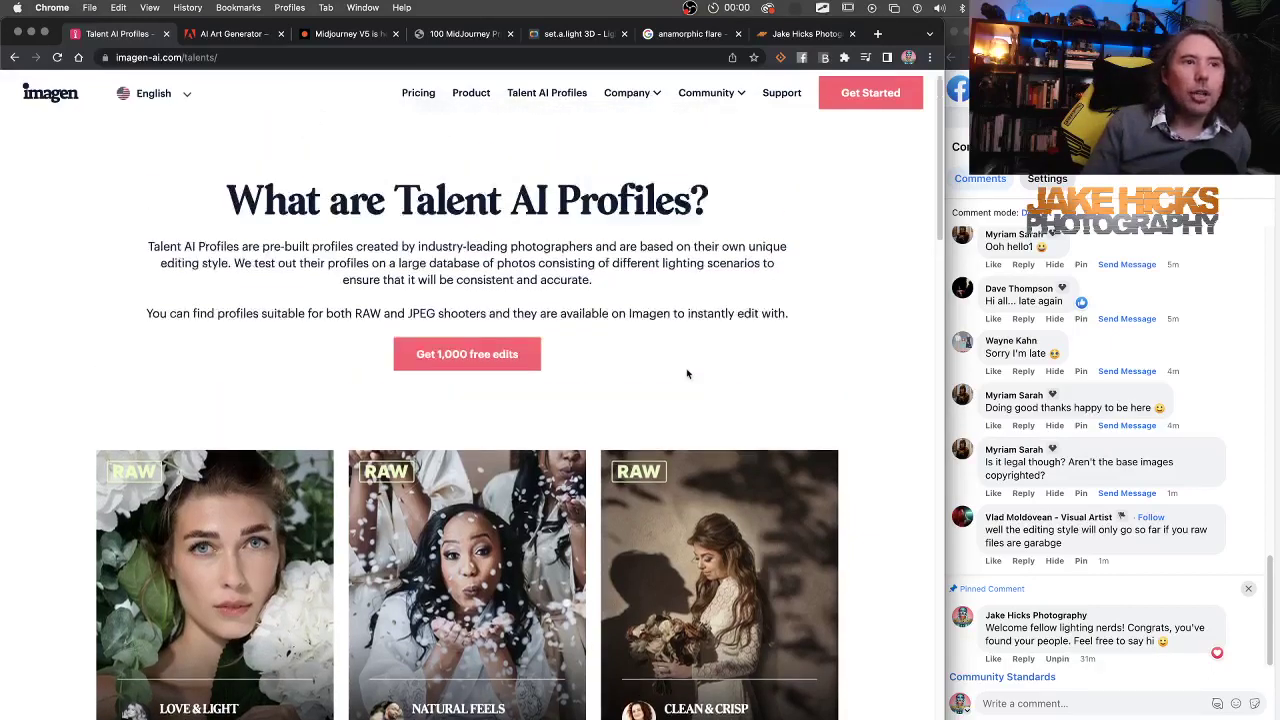
pyautogui.scroll(1, 686, 370)
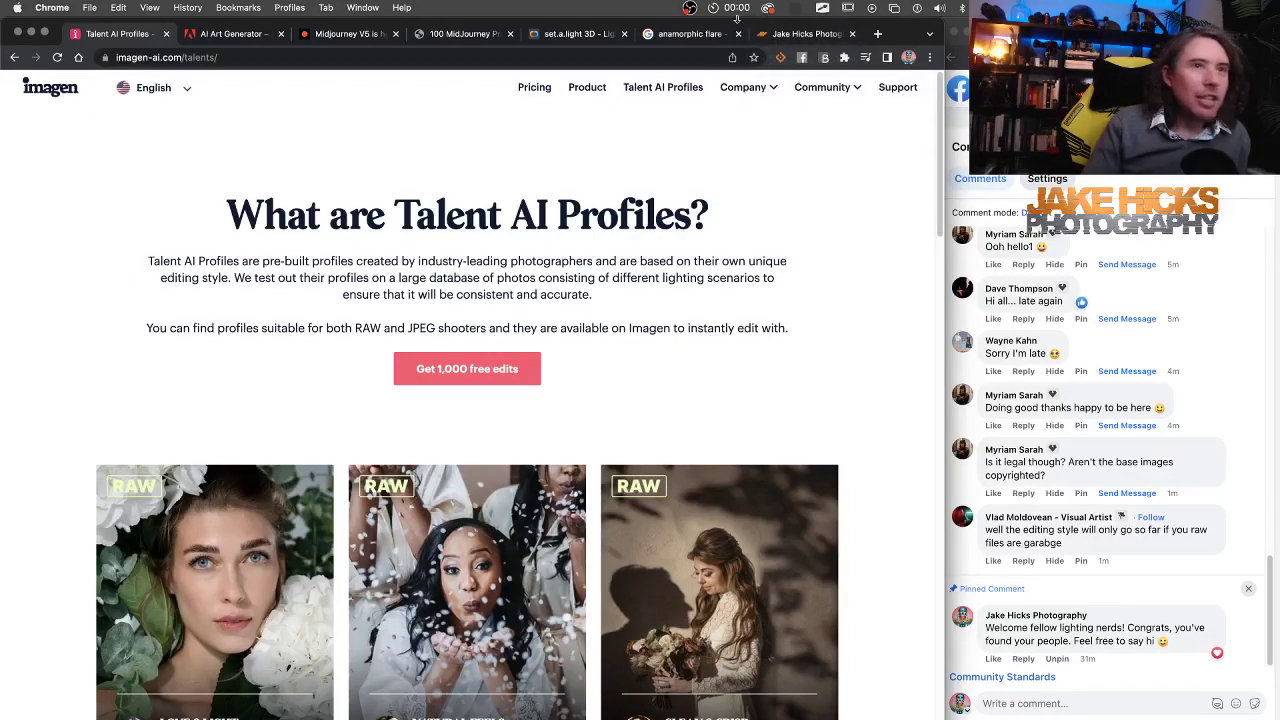
# Switch to the photographer's own portfolio site and close the enlarged portrait to show the Mindlessly Discreet gallery.
pyautogui.click(806, 34)
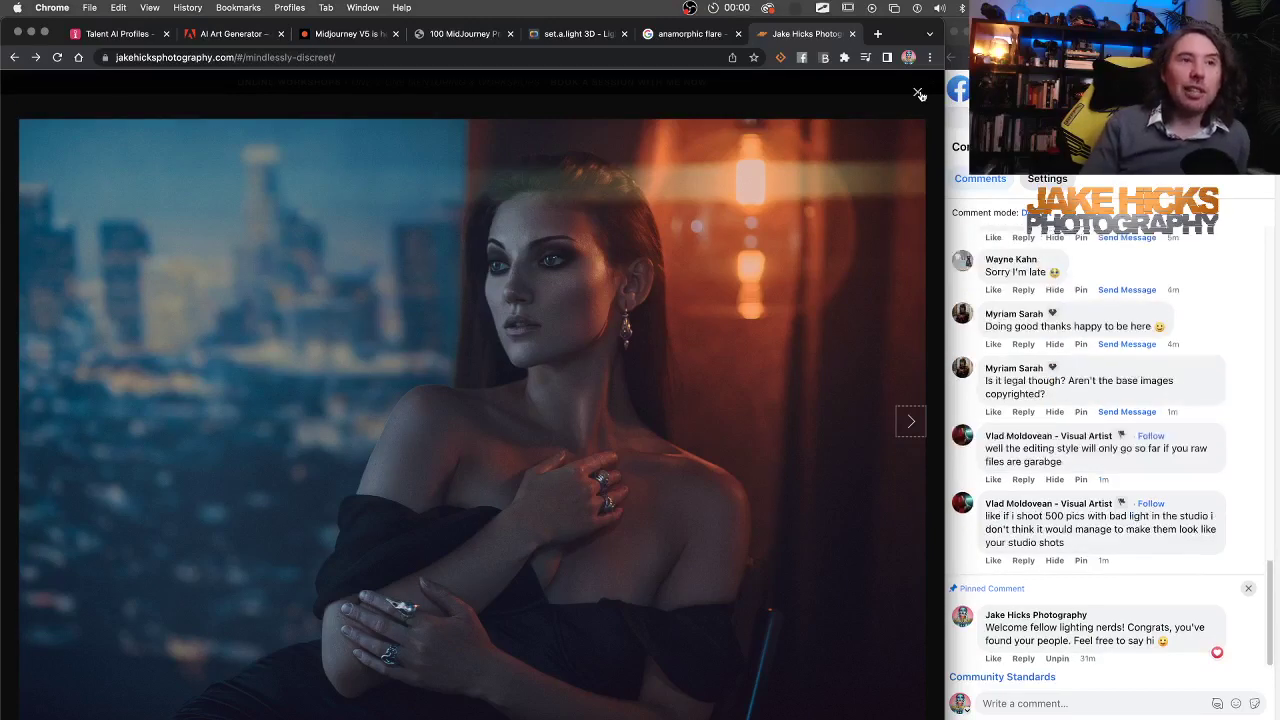
pyautogui.click(919, 95)
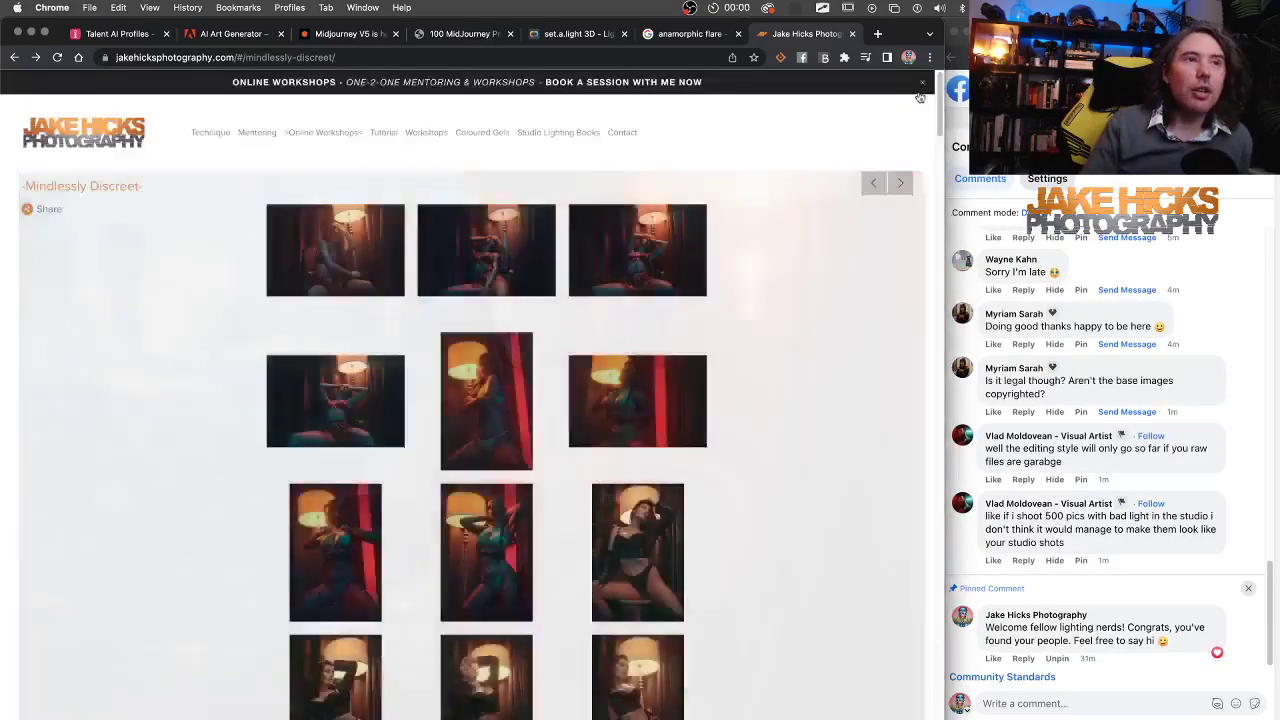
# Go back to the Talent AI Profiles gallery at the Love & Light and Luxe Color rows, and activate the livestream comments window.
pyautogui.click(118, 33)
pyautogui.scroll(-5, 454, 418)
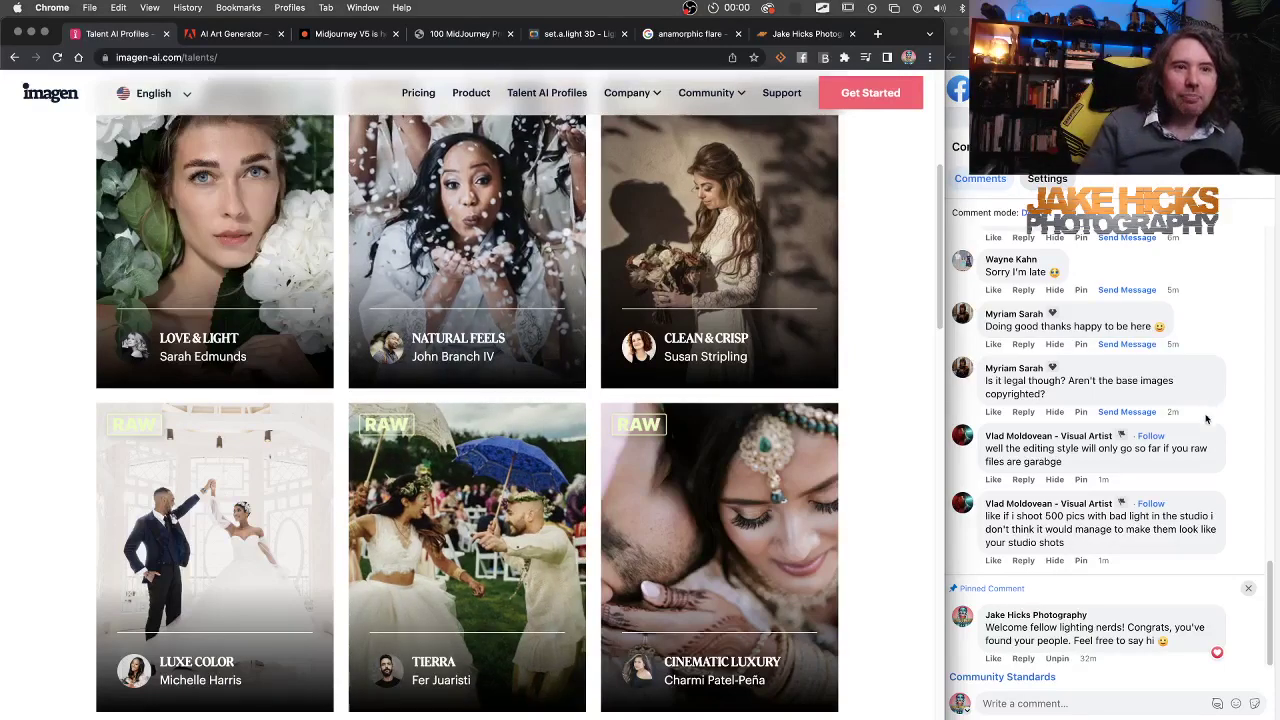
pyautogui.click(1236, 421)
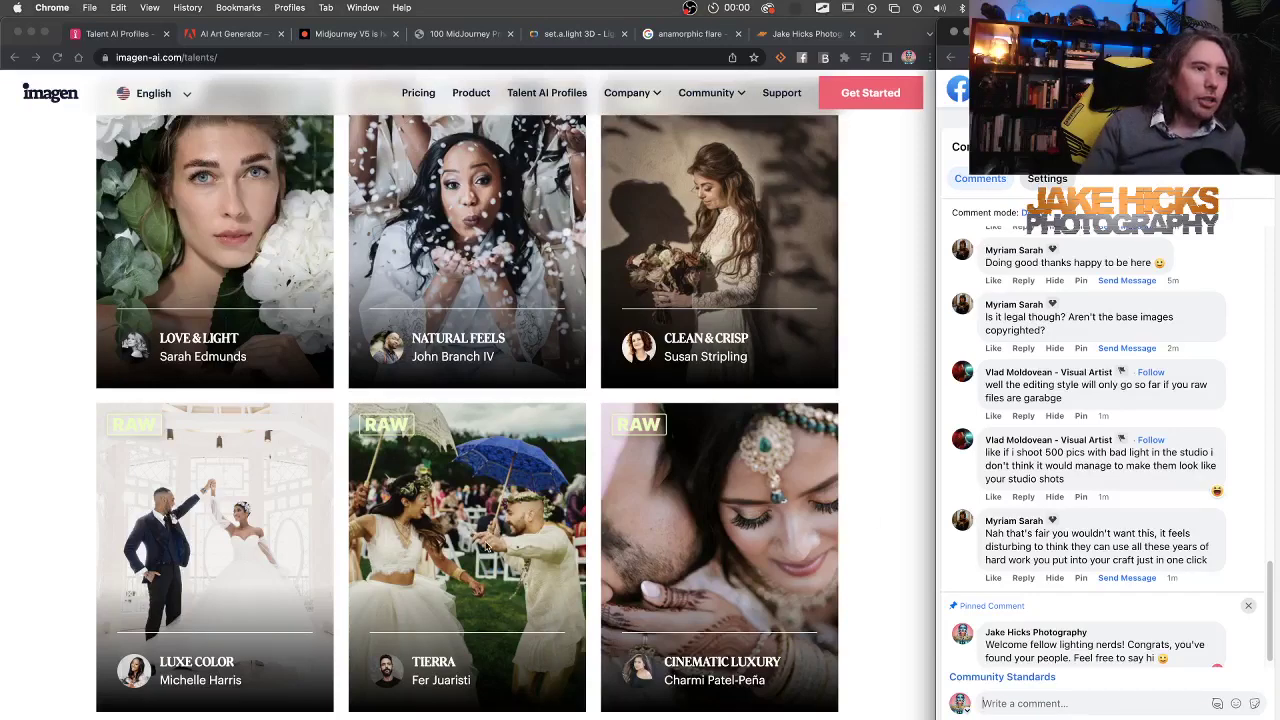
# Review the Talent AI Profiles gallery from Luxe Color to Warm Skin Tones, return to its first row, and activate the livestream comments window.
pyautogui.scroll(-1, 517, 539)
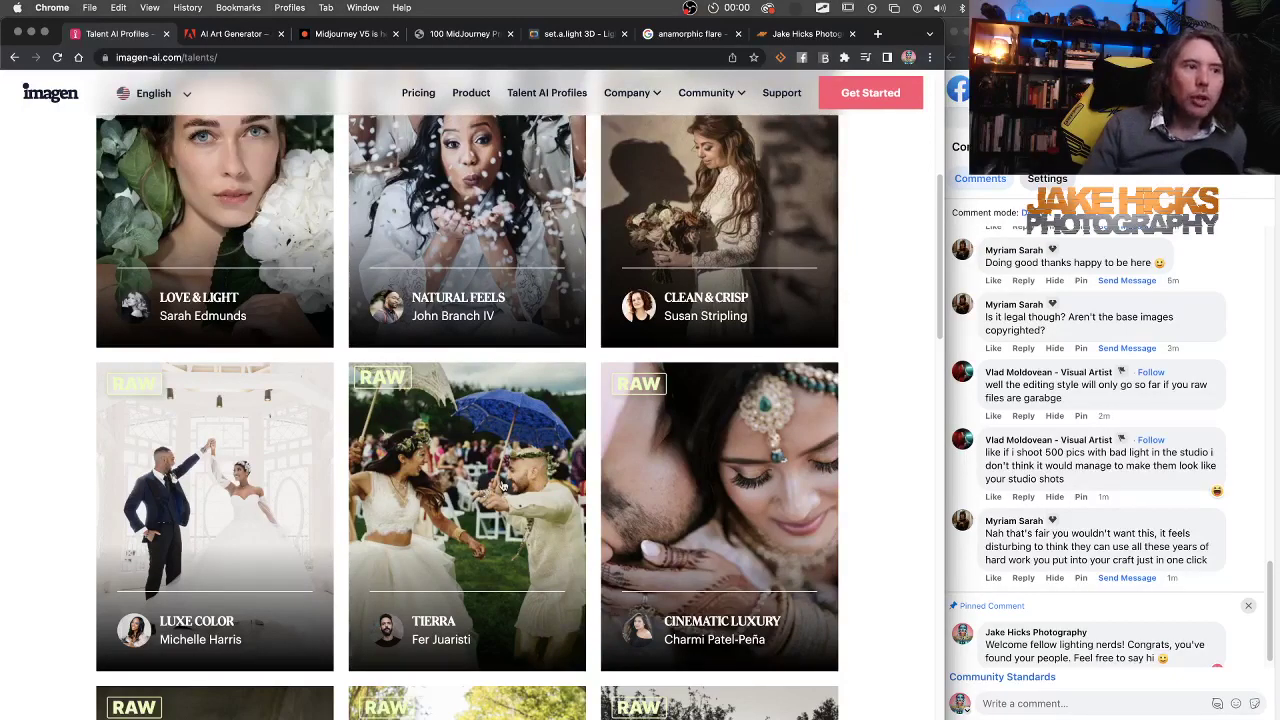
pyautogui.scroll(-1, 500, 487)
pyautogui.scroll(-1, 503, 487)
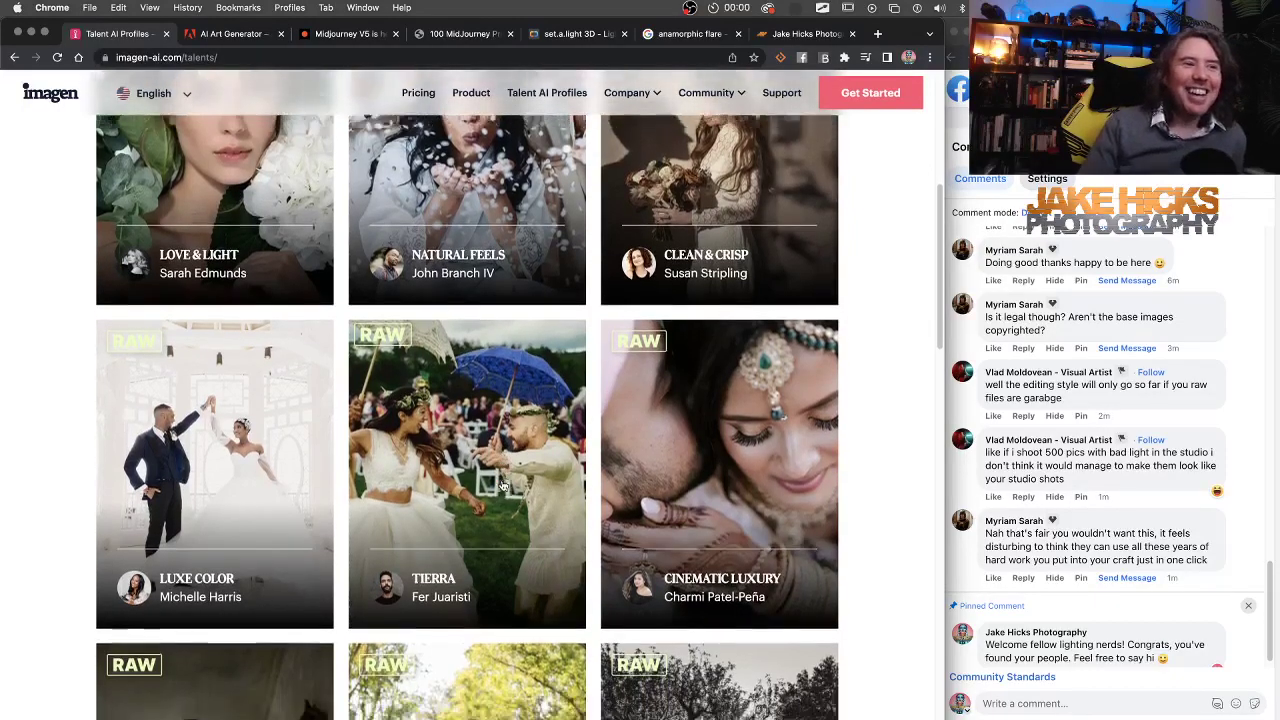
pyautogui.scroll(-4, 494, 497)
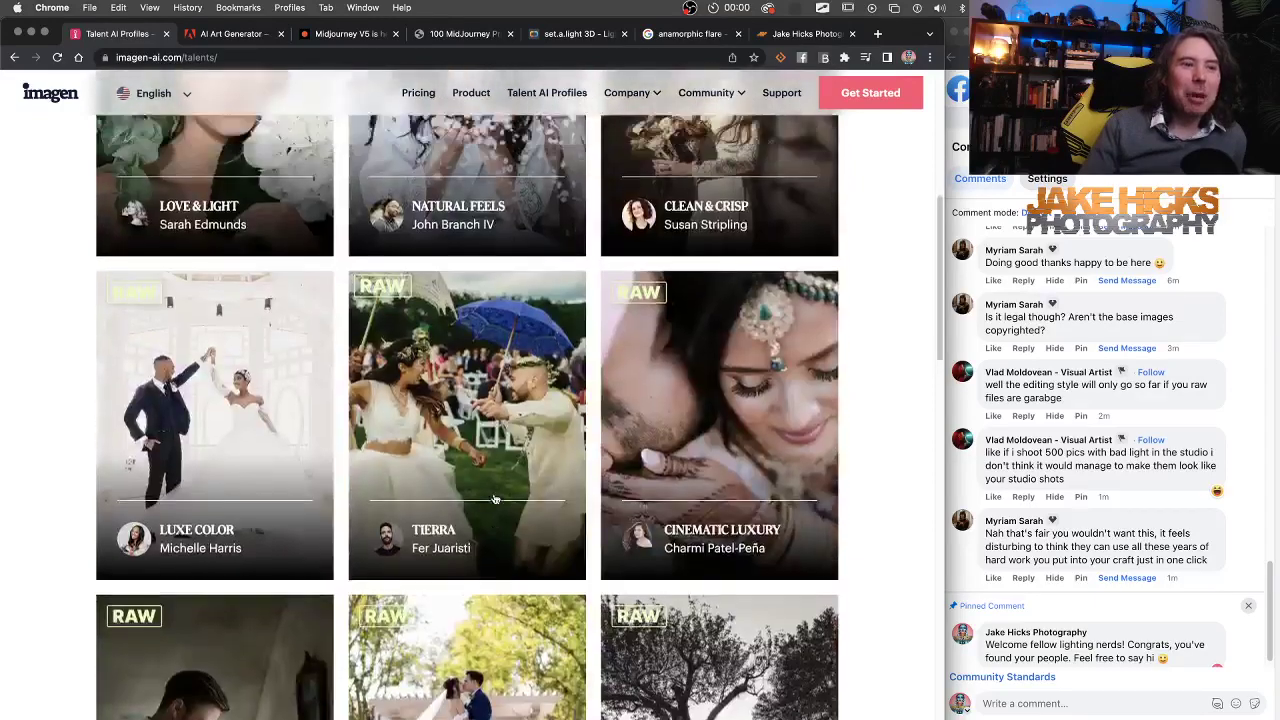
pyautogui.scroll(-10, 480, 510)
pyautogui.scroll(-3, 471, 523)
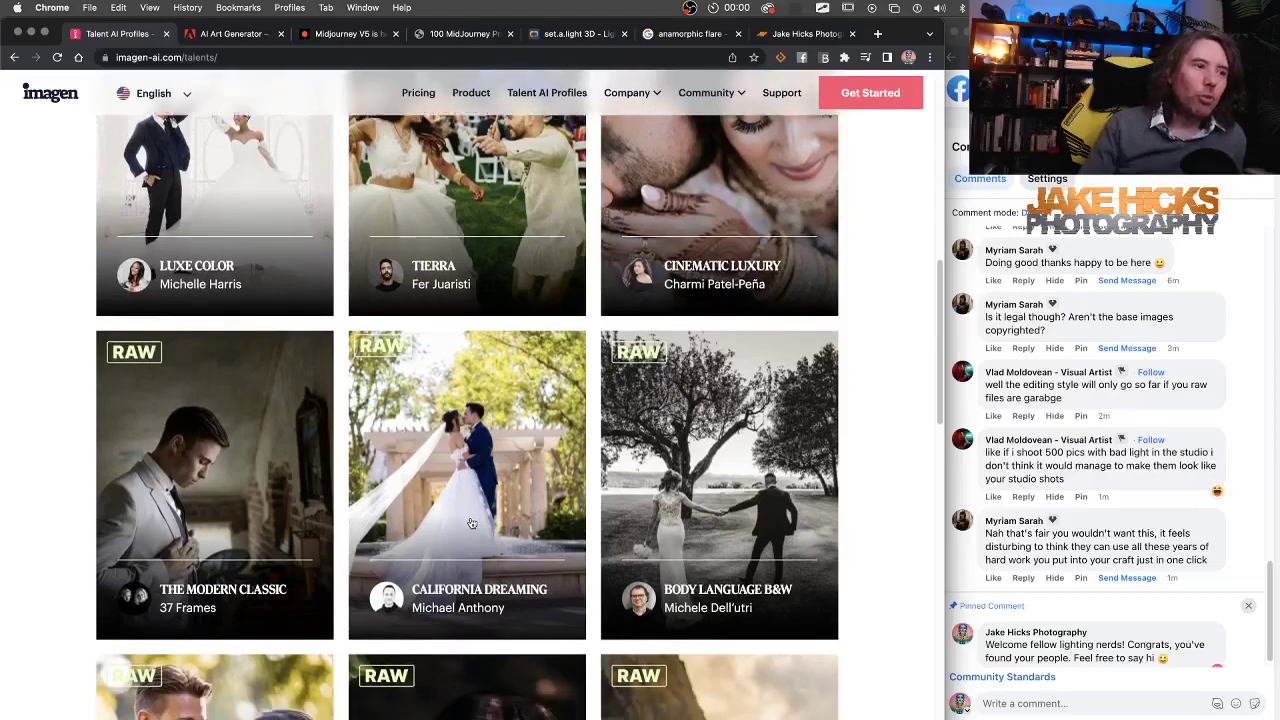
pyautogui.scroll(-3, 471, 523)
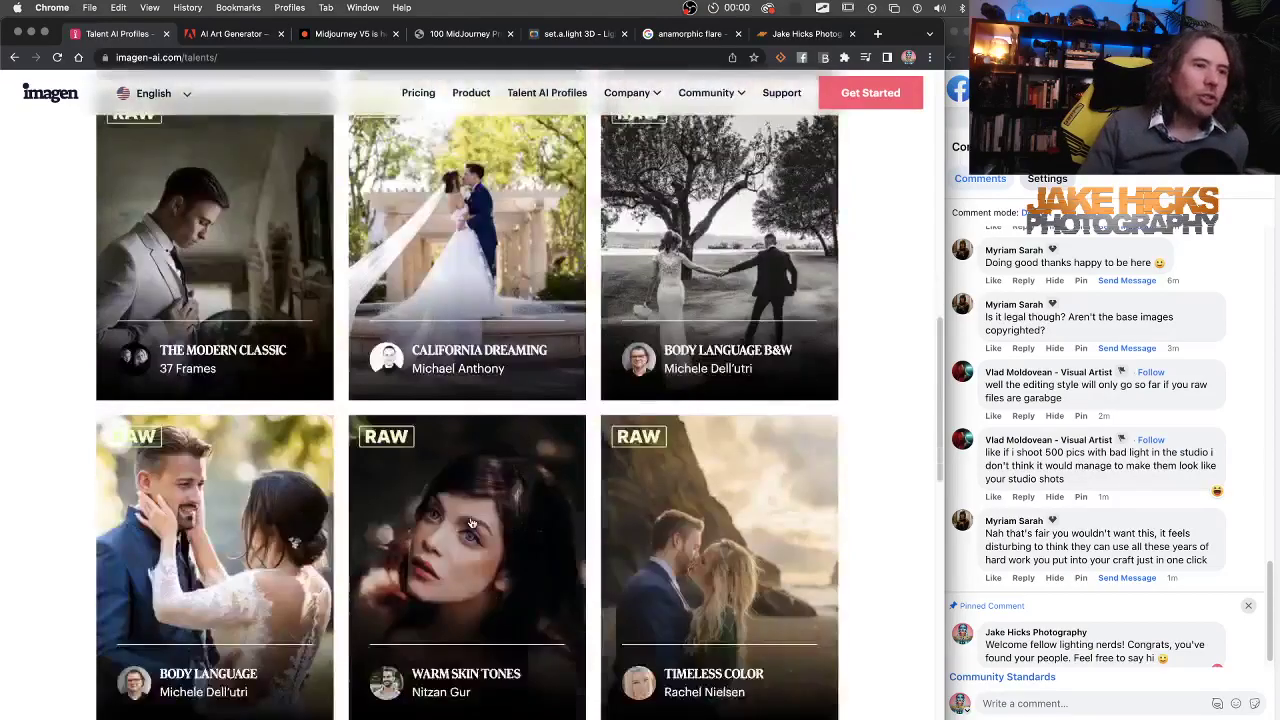
pyautogui.scroll(3, 471, 523)
pyautogui.scroll(6, 471, 523)
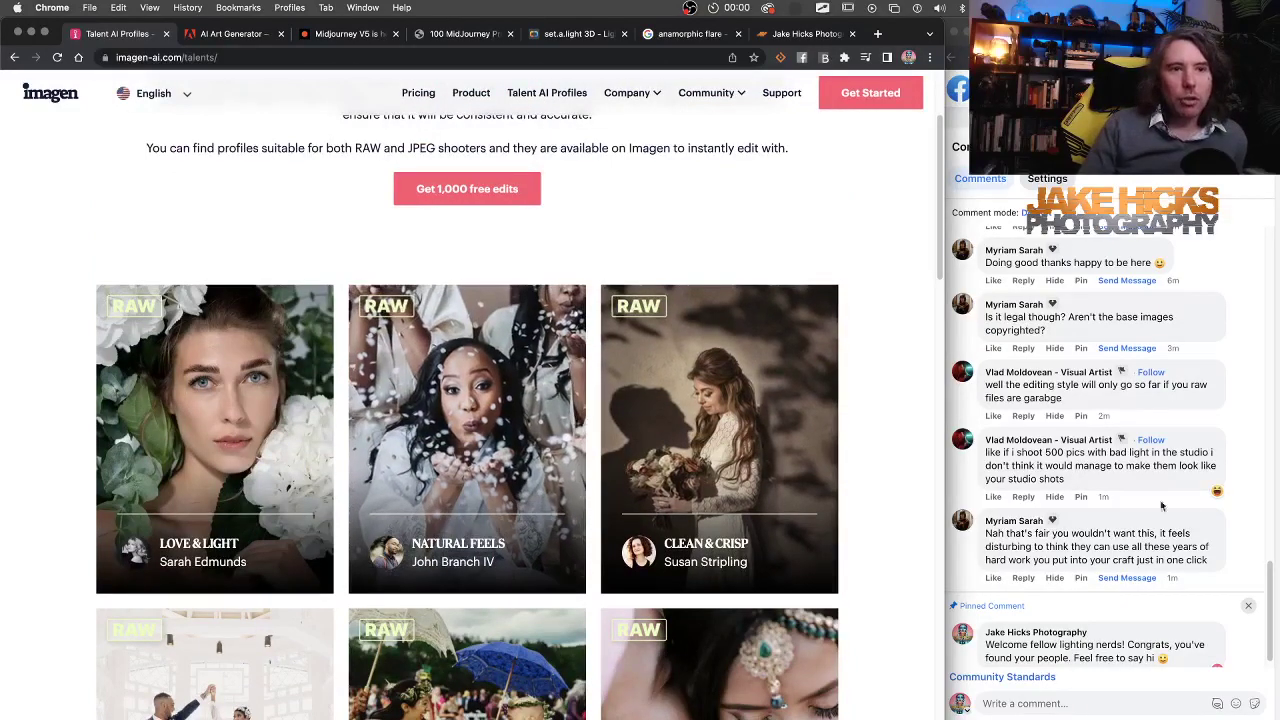
pyautogui.click(1231, 422)
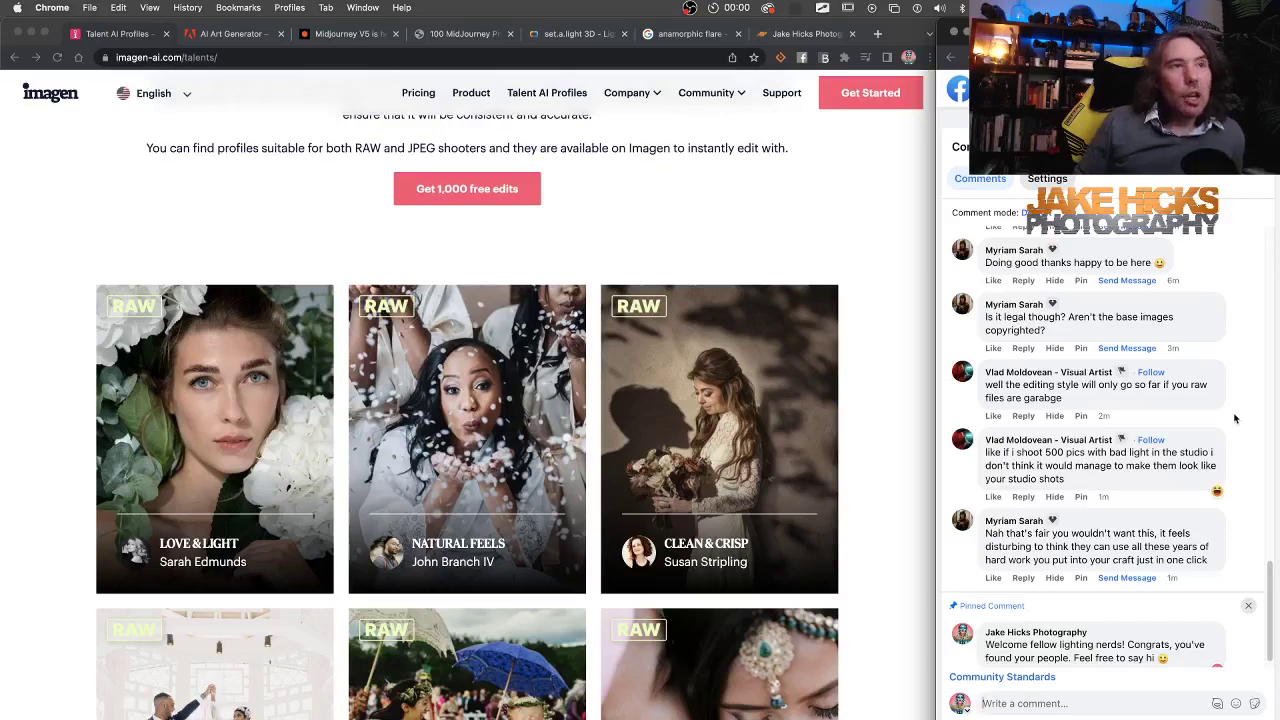
# Switch to the photographer's portfolio site and enlarge the teal-and-orange portrait with the lamp from the Mindlessly Discreet gallery.
pyautogui.click(803, 34)
pyautogui.scroll(-3, 810, 386)
pyautogui.scroll(-4, 810, 386)
pyautogui.click(344, 332)
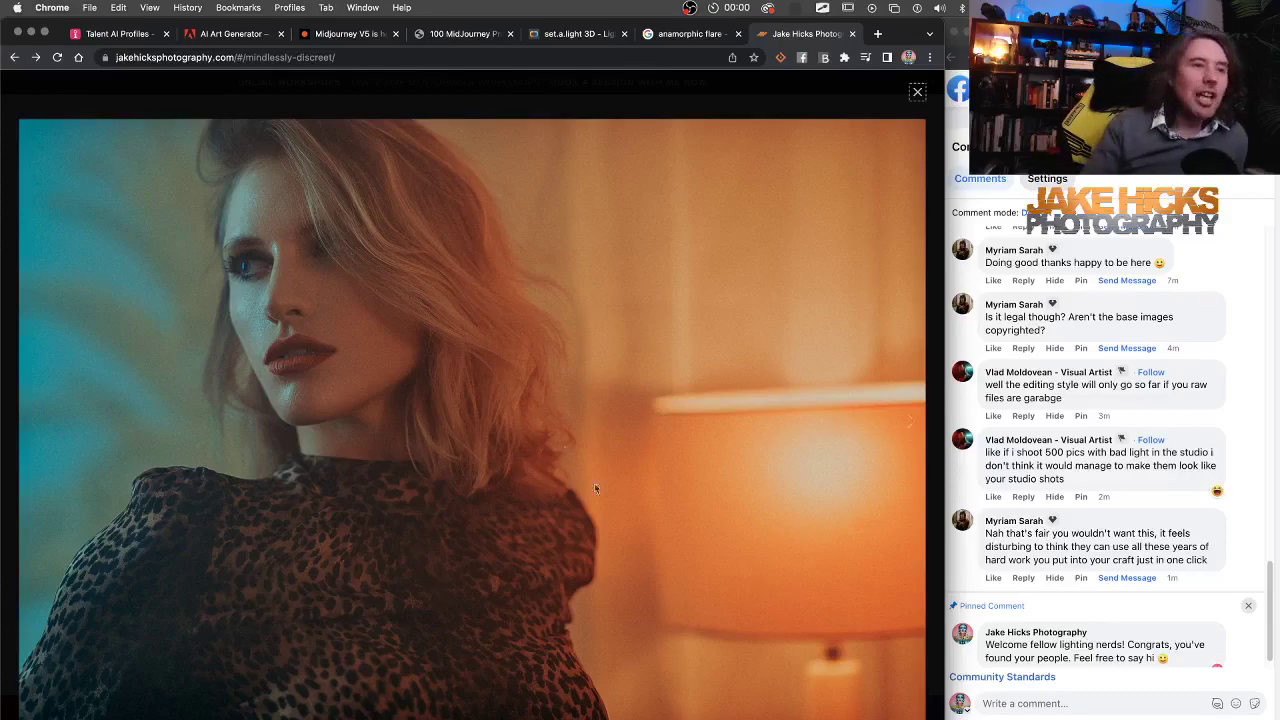
# Close the enlarged portrait and look over the grid of colored-gel portfolio images beneath the Mindlessly Discreet gallery.
pyautogui.click(917, 96)
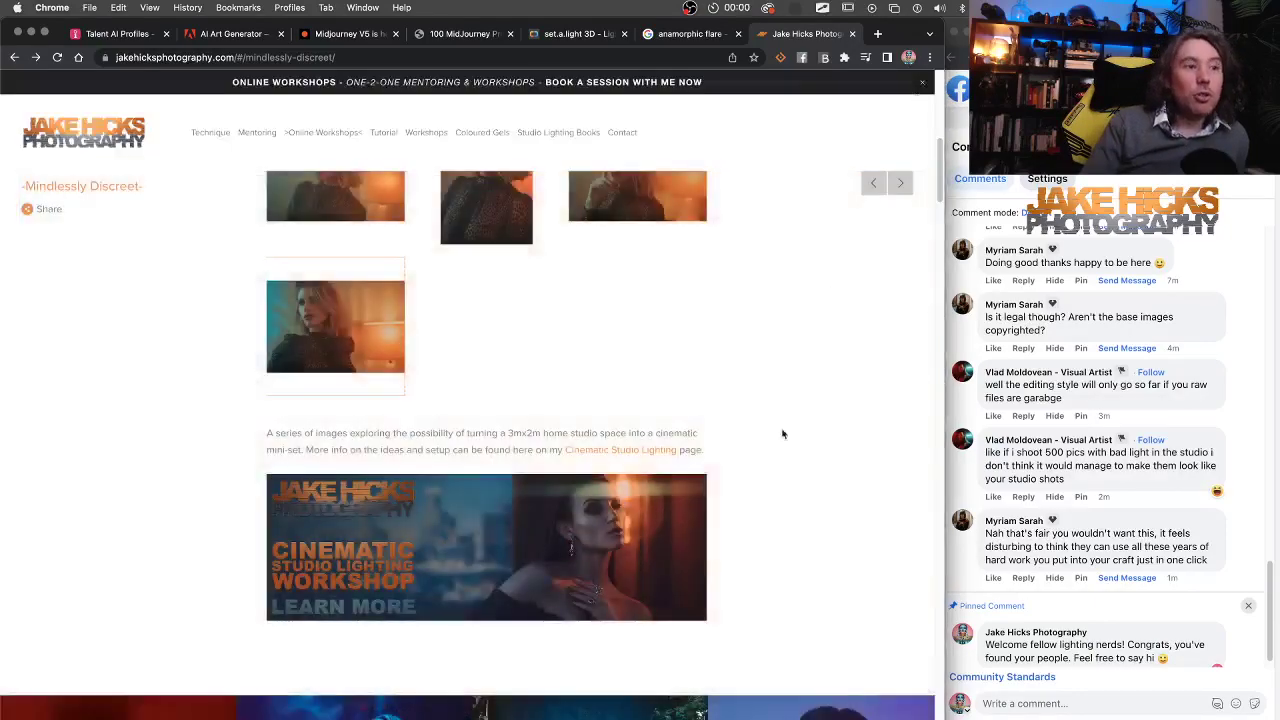
pyautogui.scroll(-5, 783, 430)
pyautogui.scroll(-5, 785, 445)
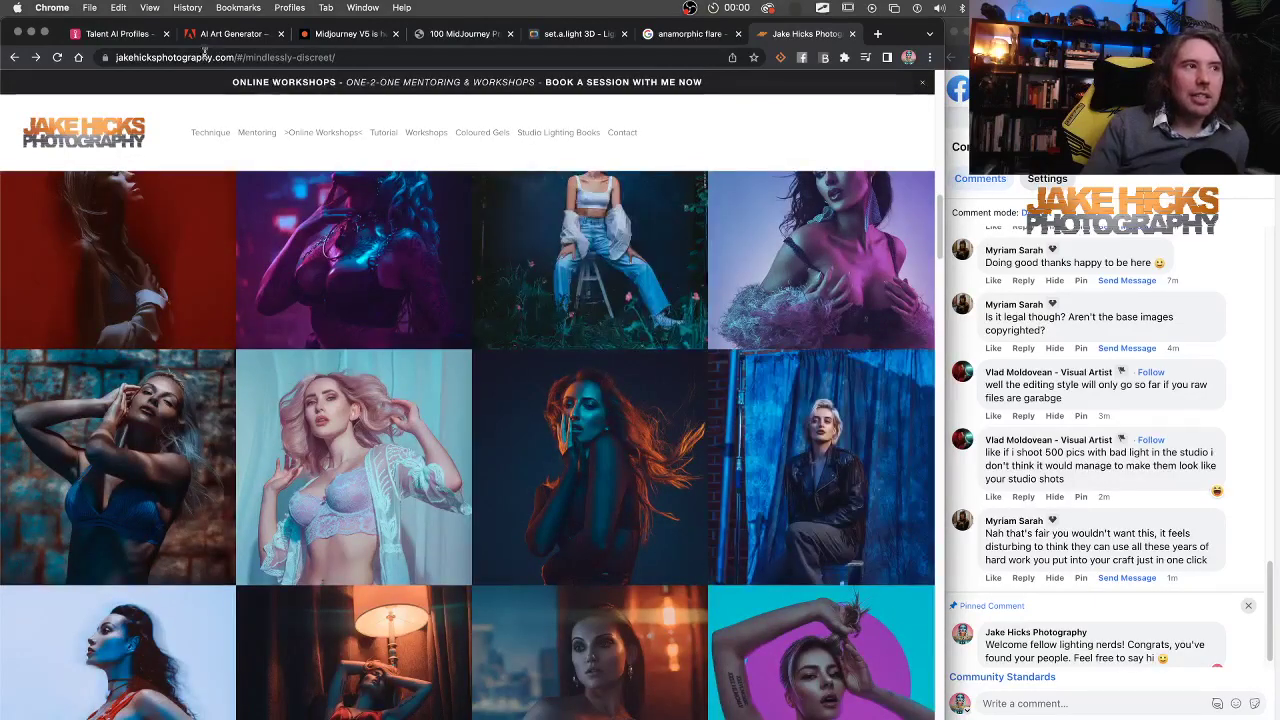
# Return to the Talent AI Profiles page and compare the lower gallery rows around Body Language, Timeless Color and Momenticos.
pyautogui.click(117, 34)
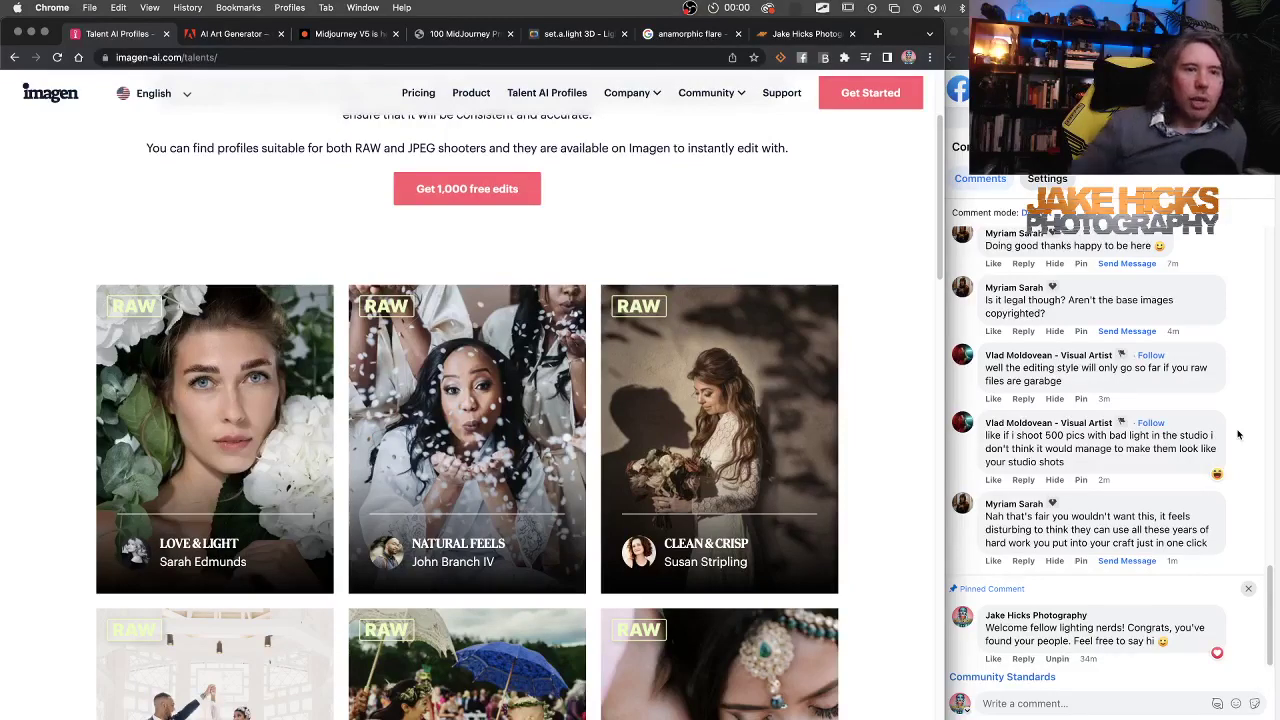
pyautogui.scroll(-10, 619, 461)
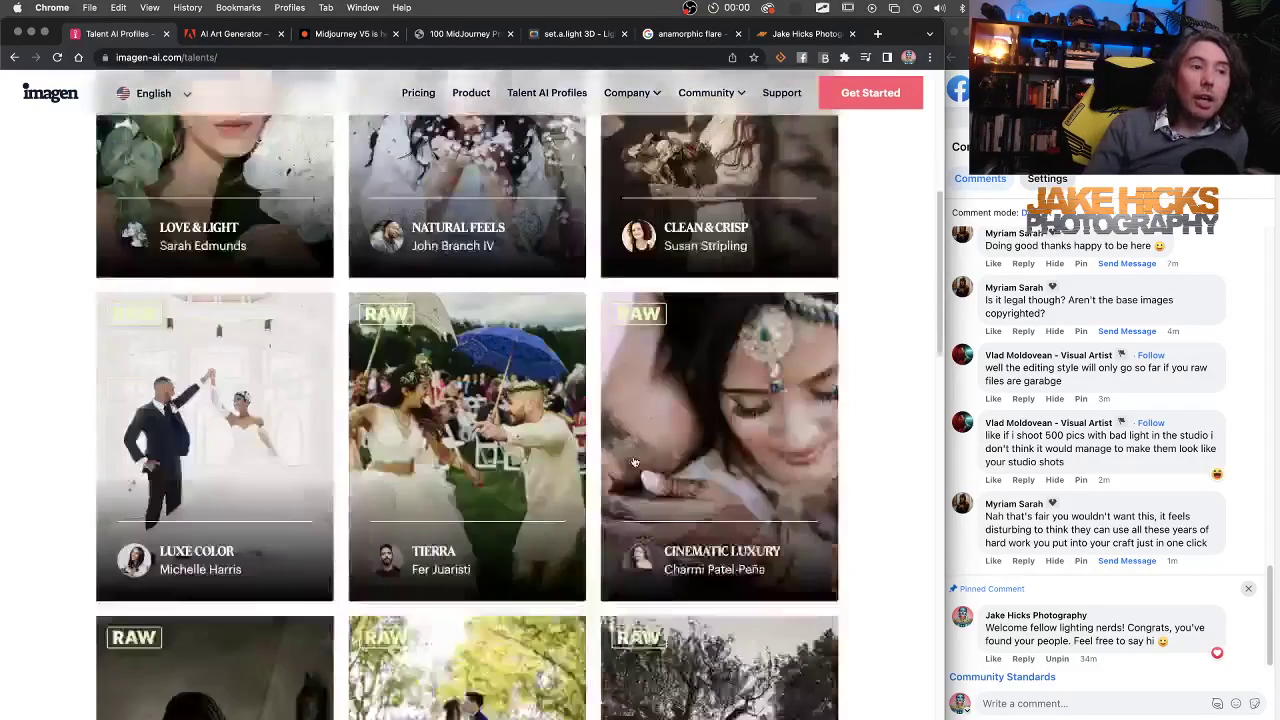
pyautogui.scroll(-6, 540, 490)
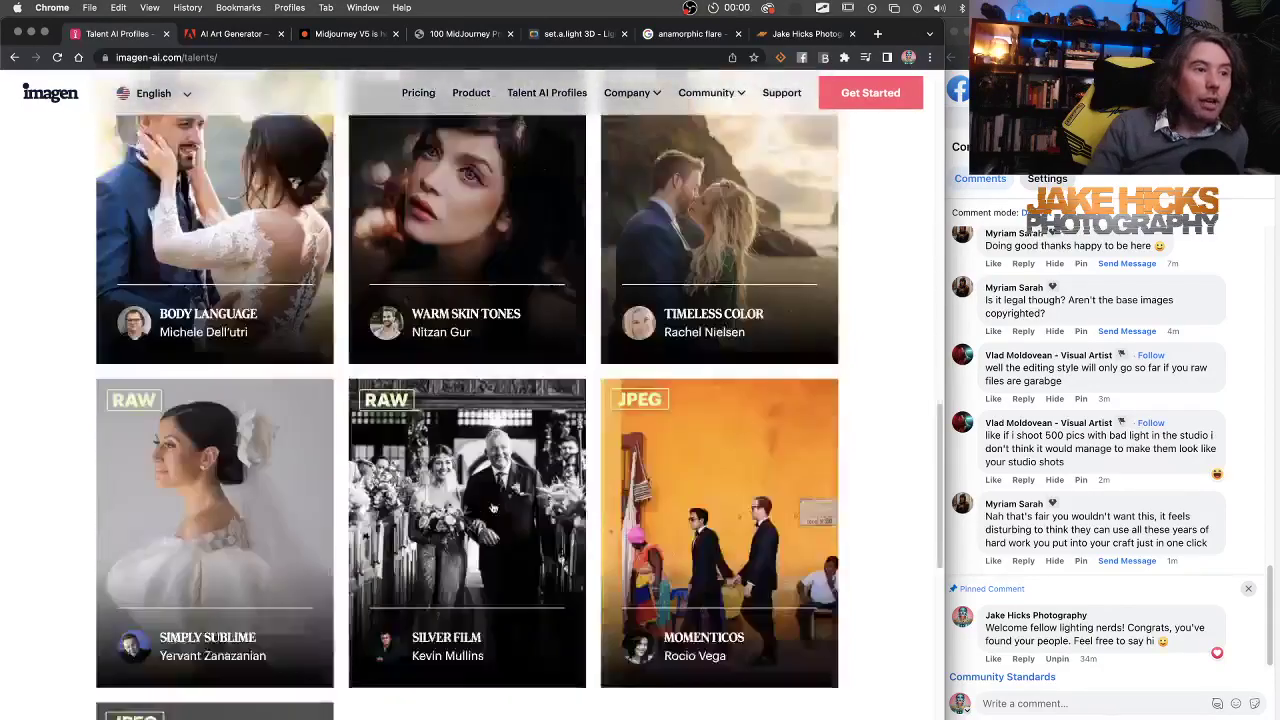
pyautogui.scroll(3, 493, 508)
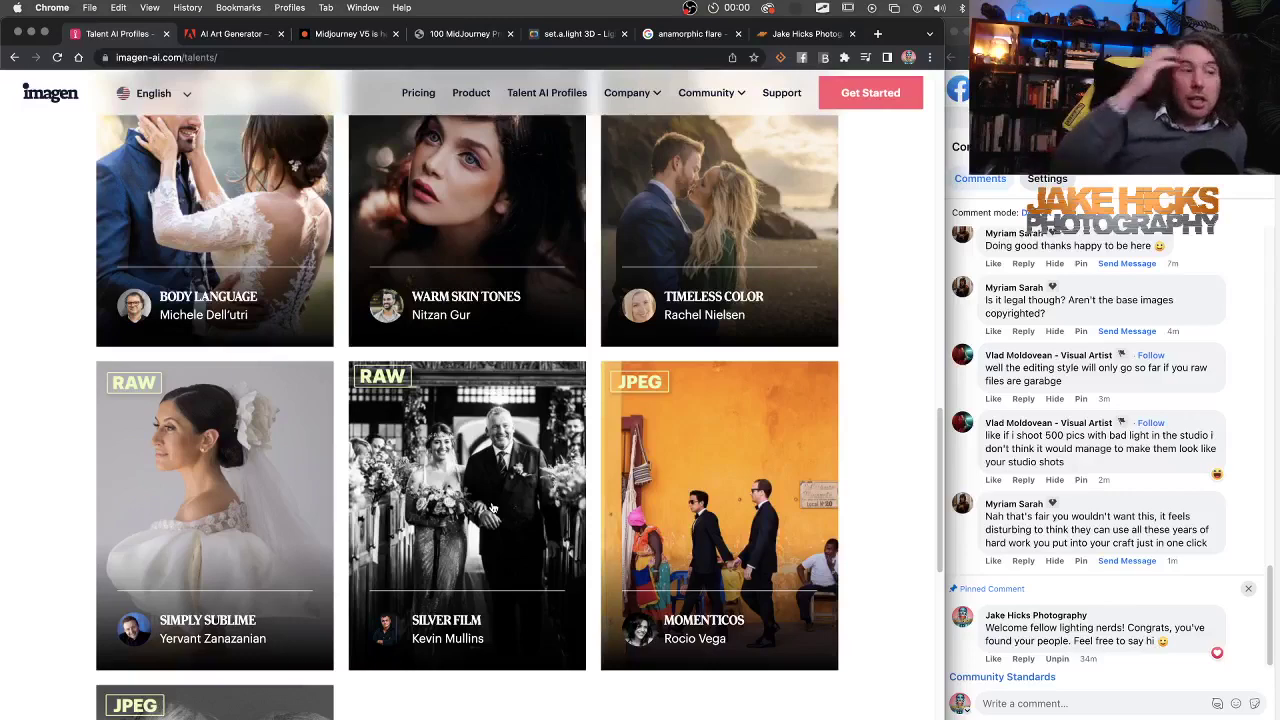
pyautogui.scroll(2, 493, 508)
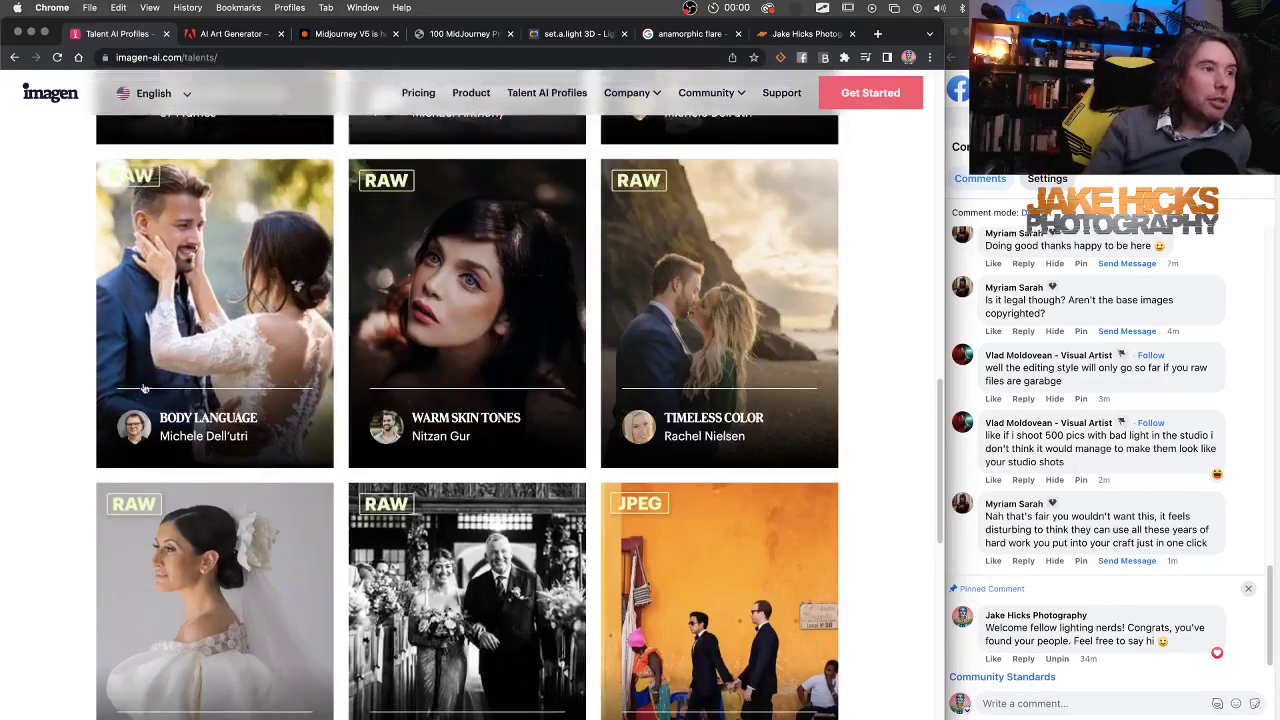
pyautogui.scroll(1, 697, 392)
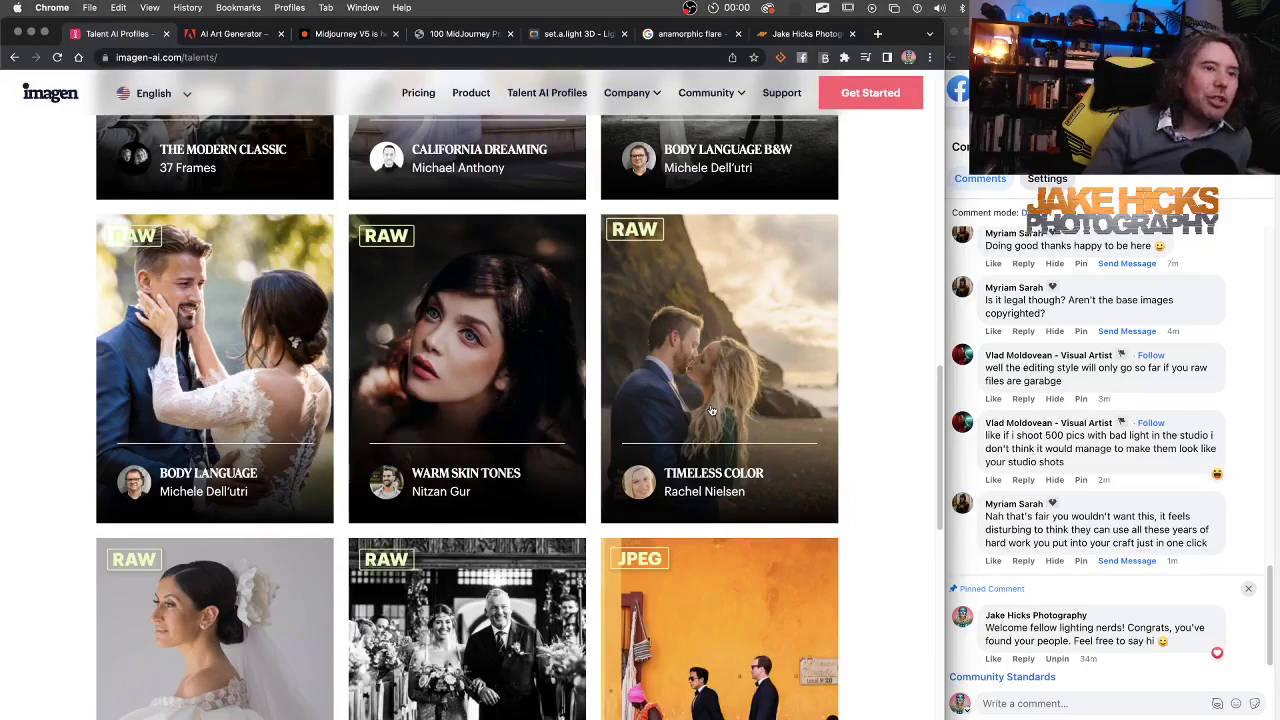
# Open the Timeless Color profile and examine its style description and before/after comparison photos.
pyautogui.click(712, 366)
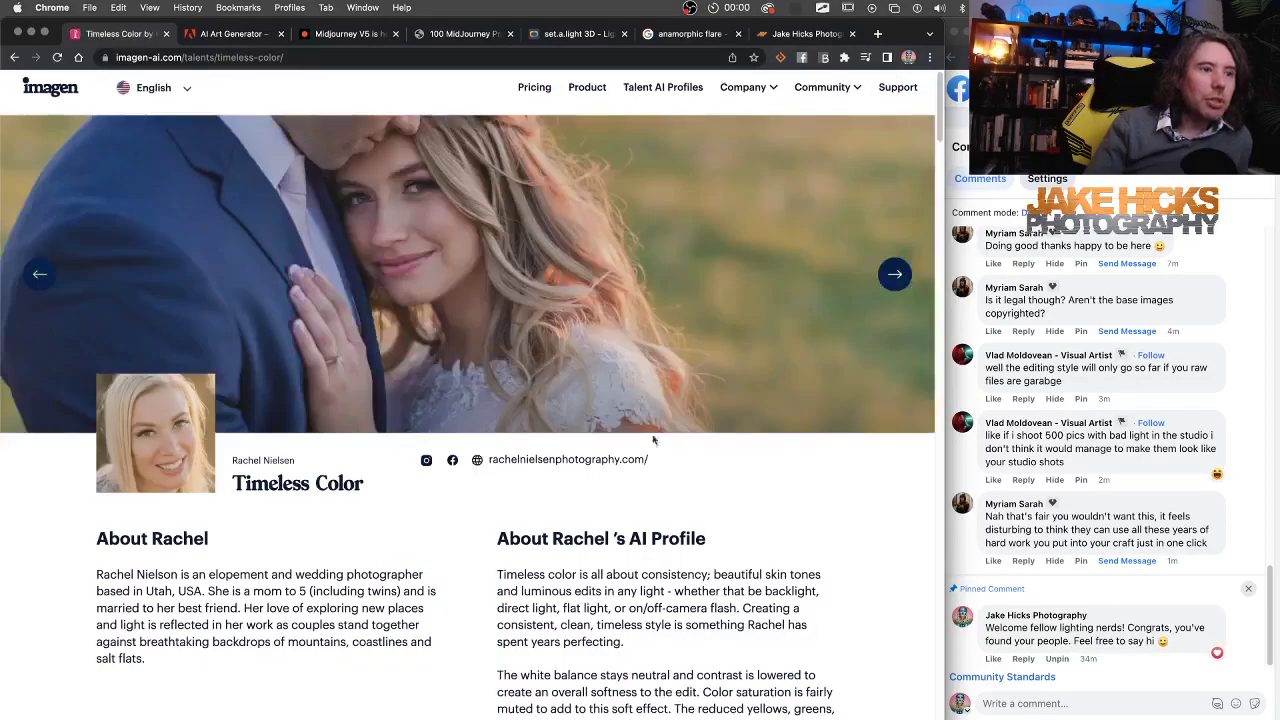
pyautogui.scroll(-10, 634, 482)
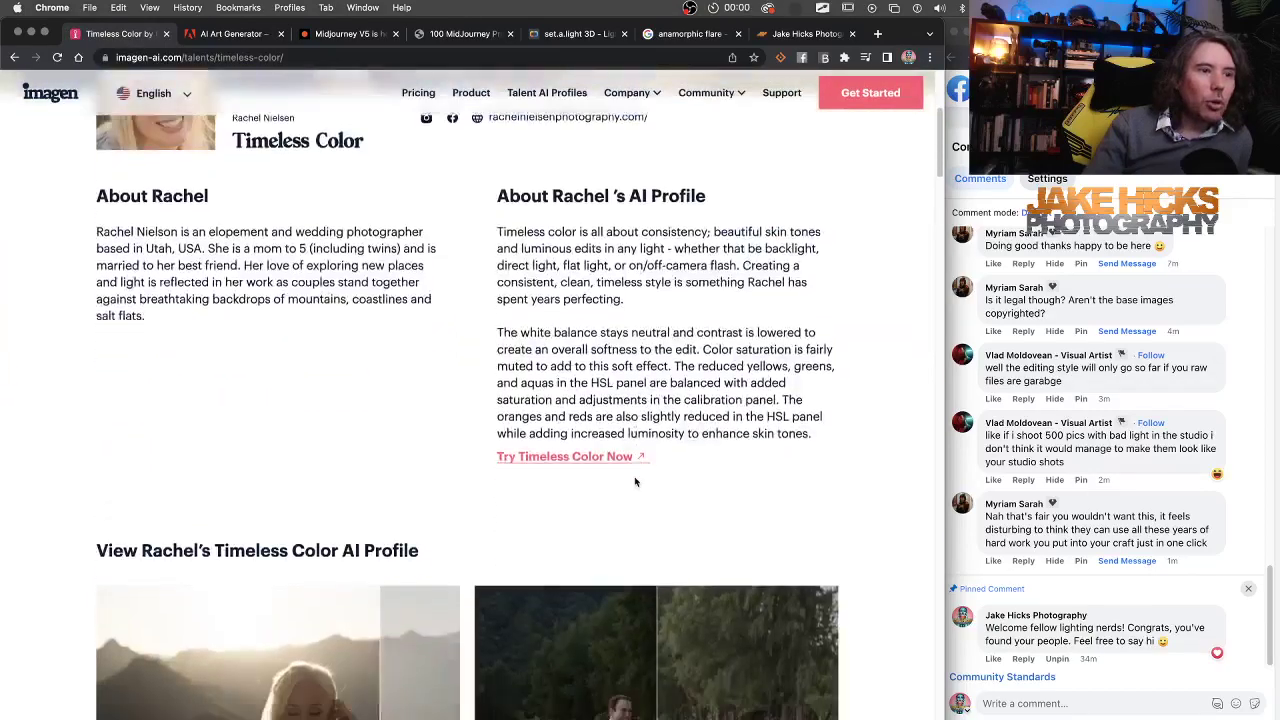
pyautogui.scroll(-3, 634, 482)
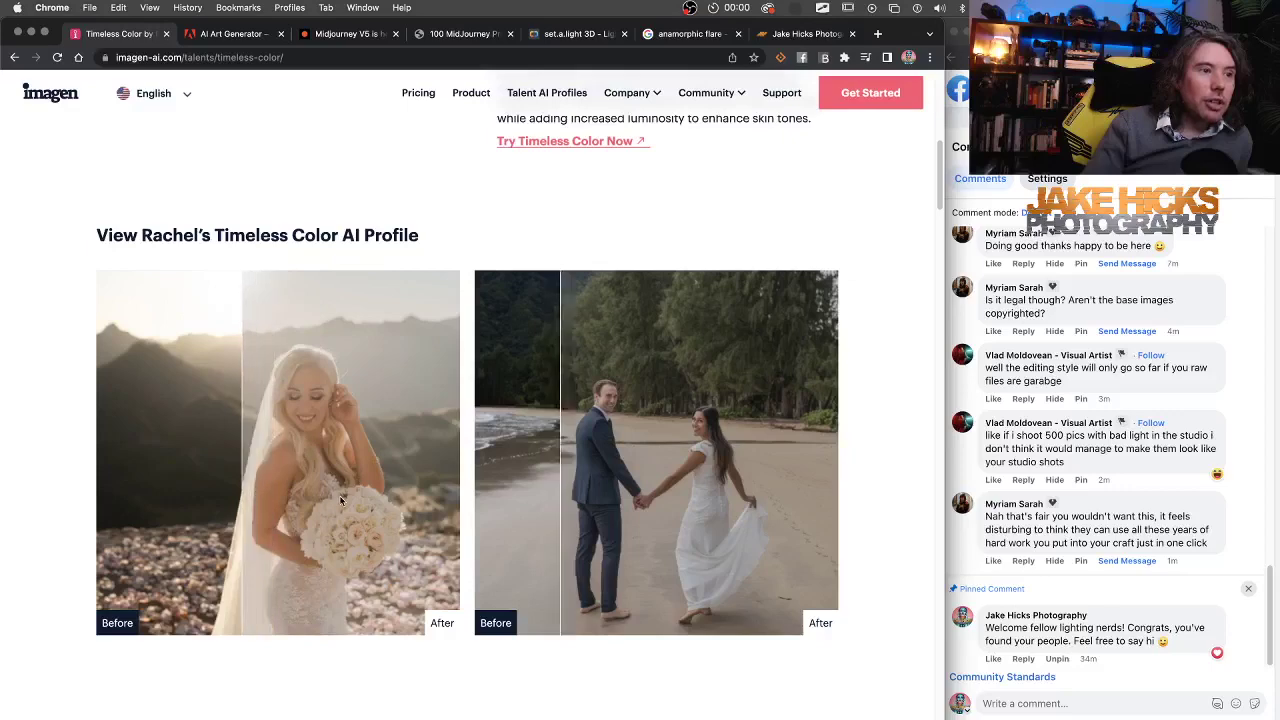
pyautogui.scroll(-3, 340, 500)
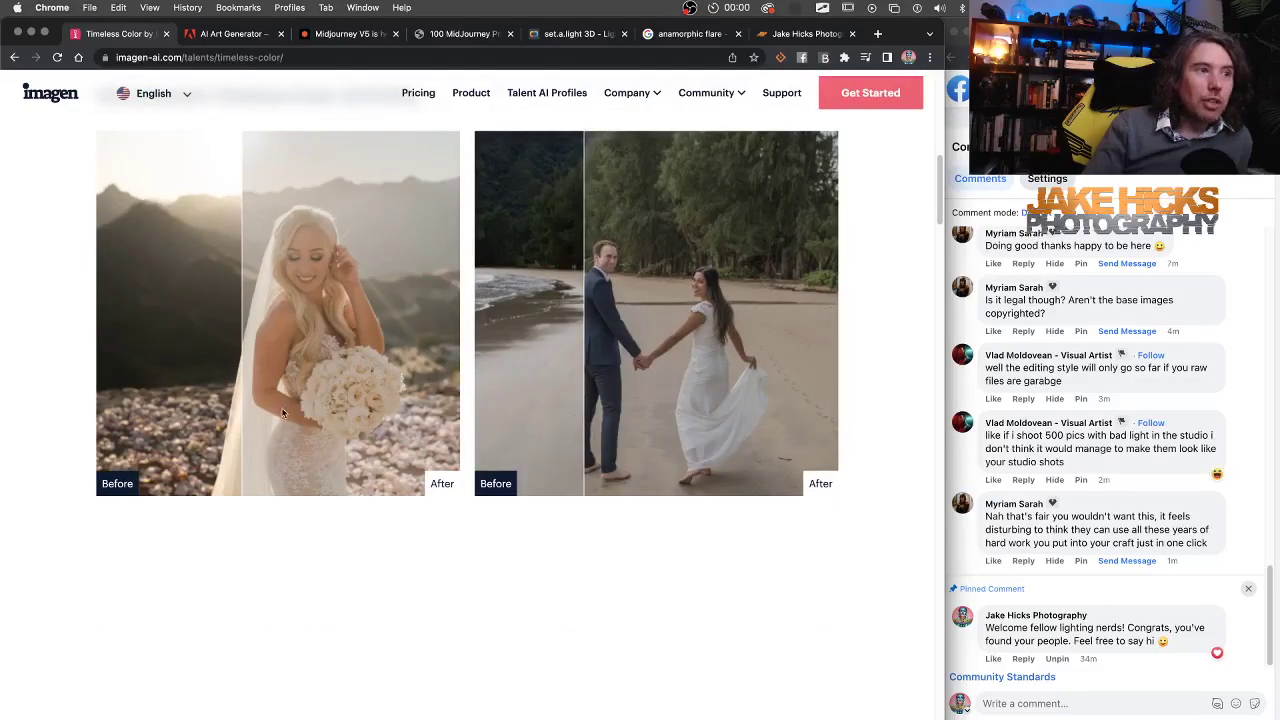
# Look through the Timeless Color photographer's additional photos as far as the veiled couple and the canyon cliff shot.
pyautogui.scroll(-15, 282, 413)
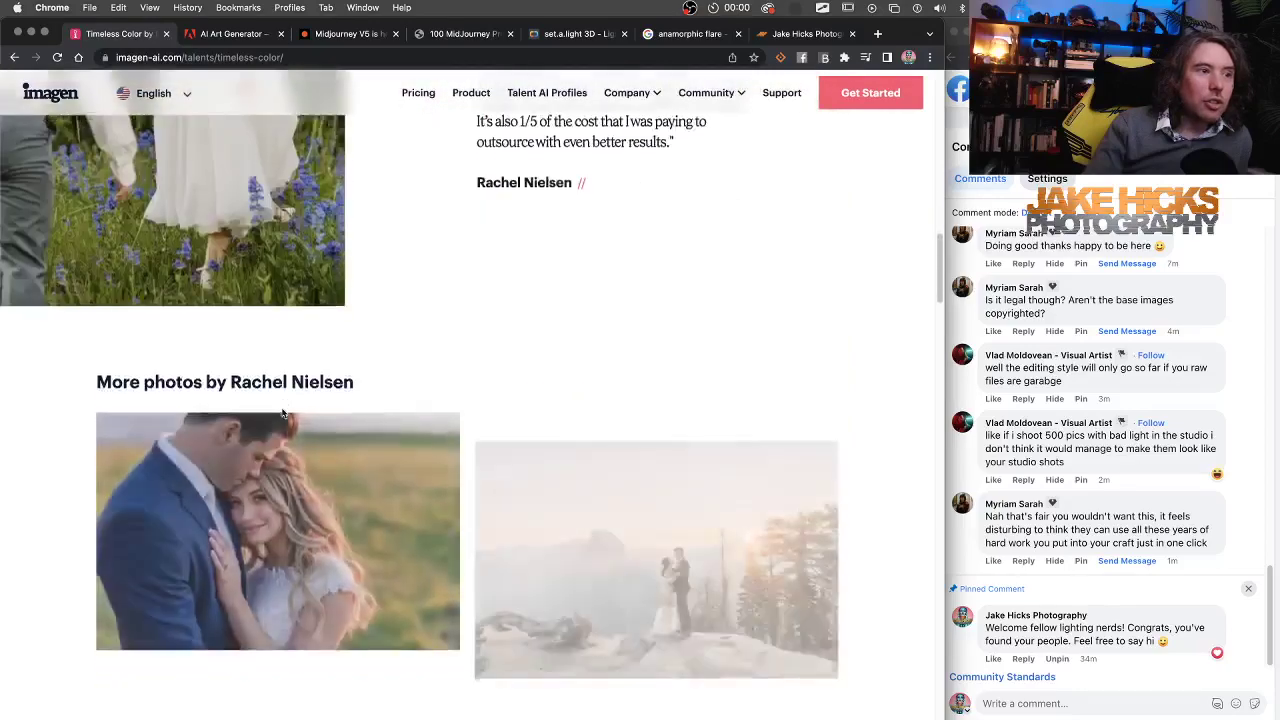
pyautogui.scroll(-10, 282, 413)
pyautogui.scroll(-12, 282, 413)
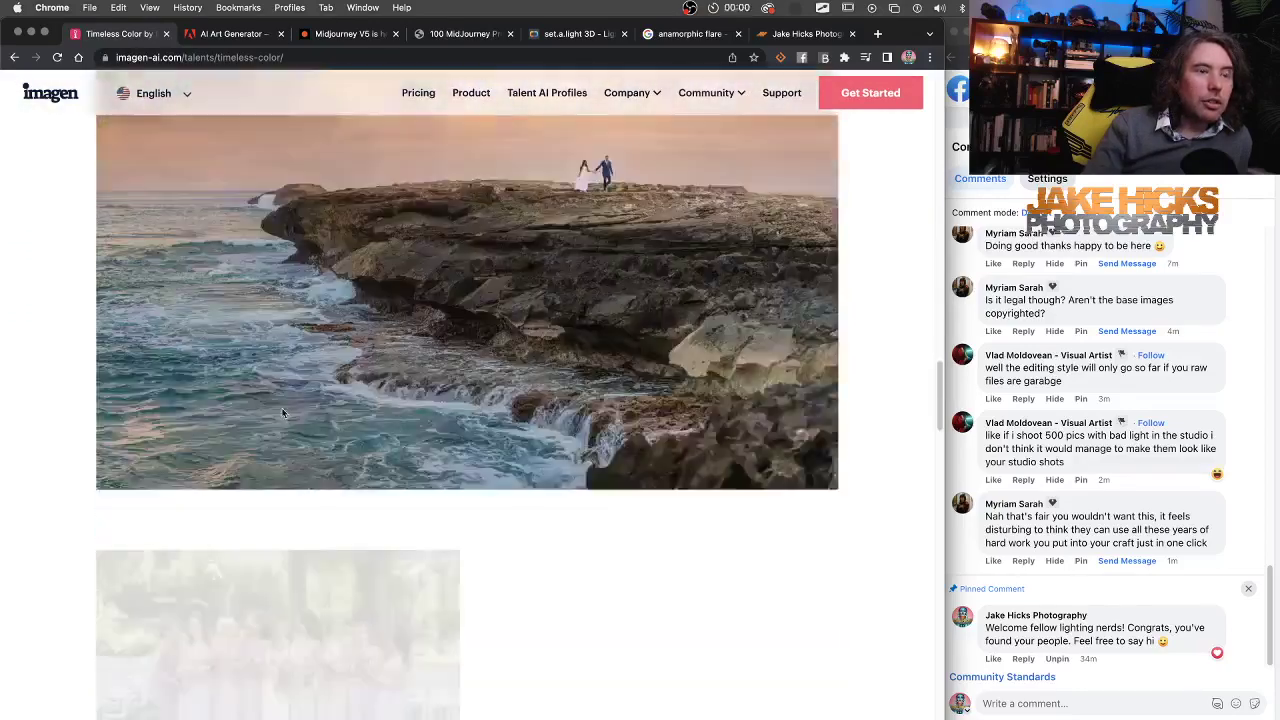
pyautogui.scroll(-9, 282, 413)
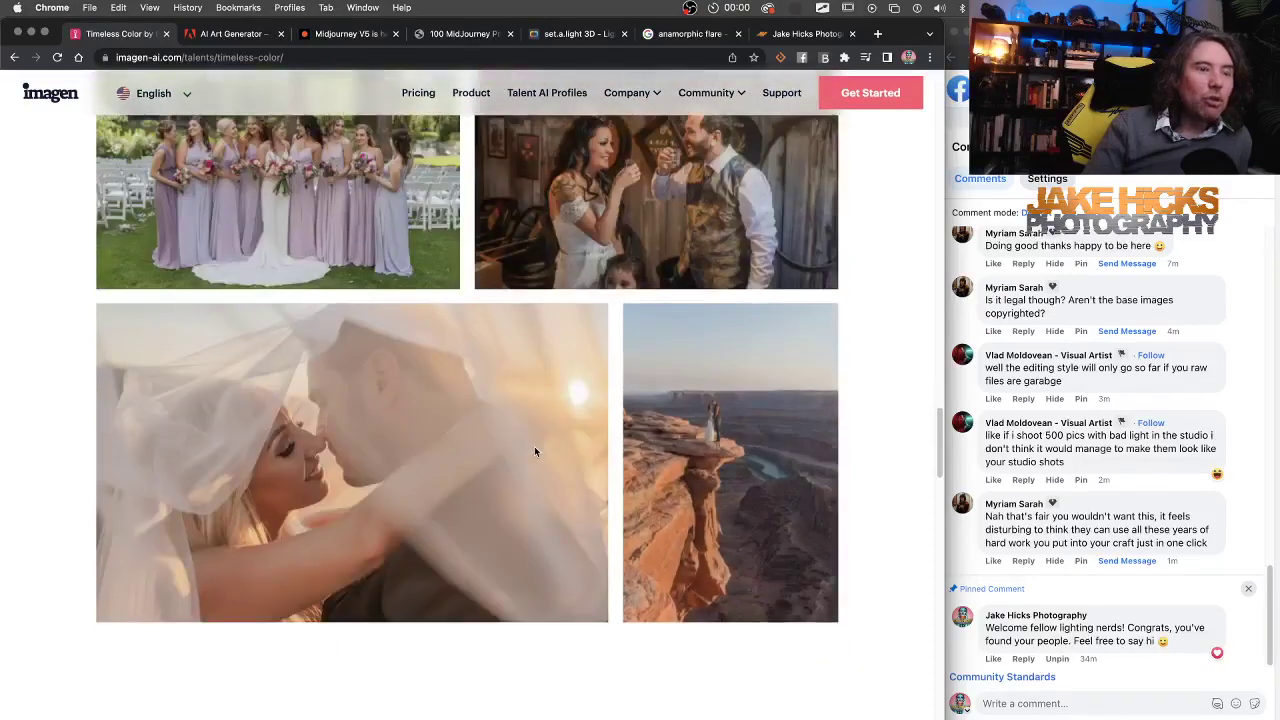
pyautogui.scroll(1, 534, 446)
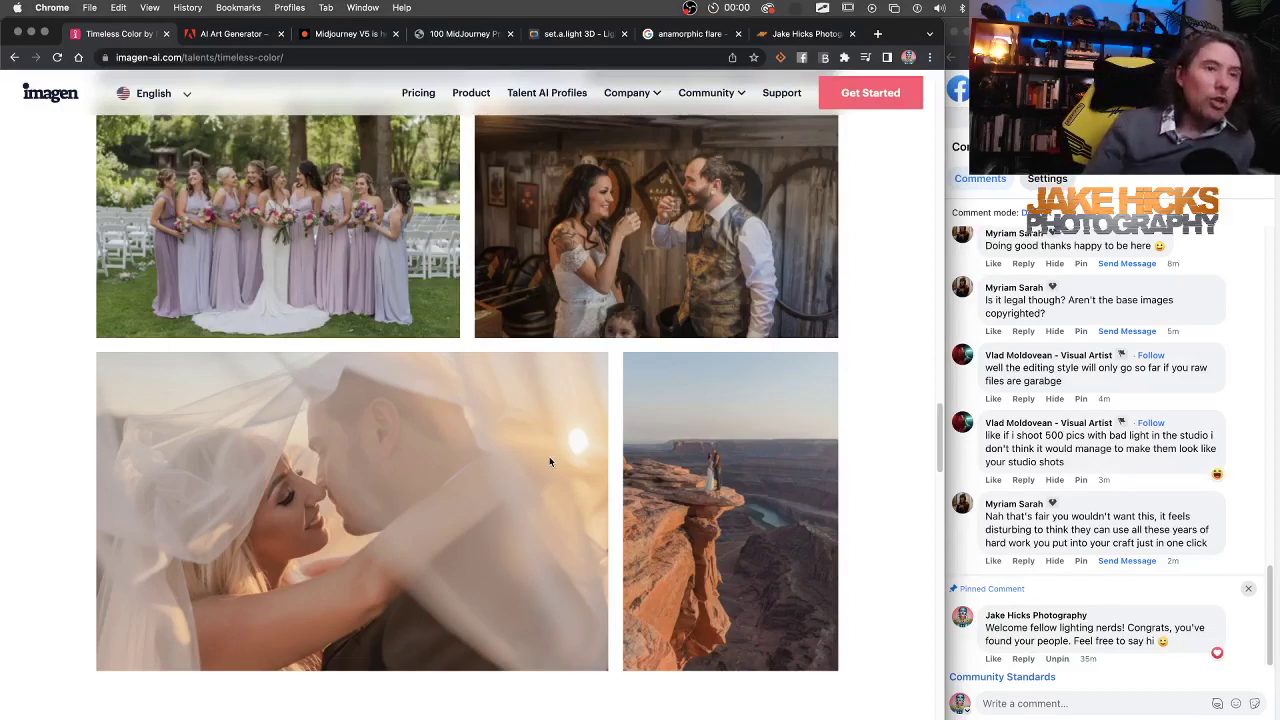
# Go back up through the sample photos to the photographer's testimonial and the before/after comparisons.
pyautogui.scroll(5, 549, 456)
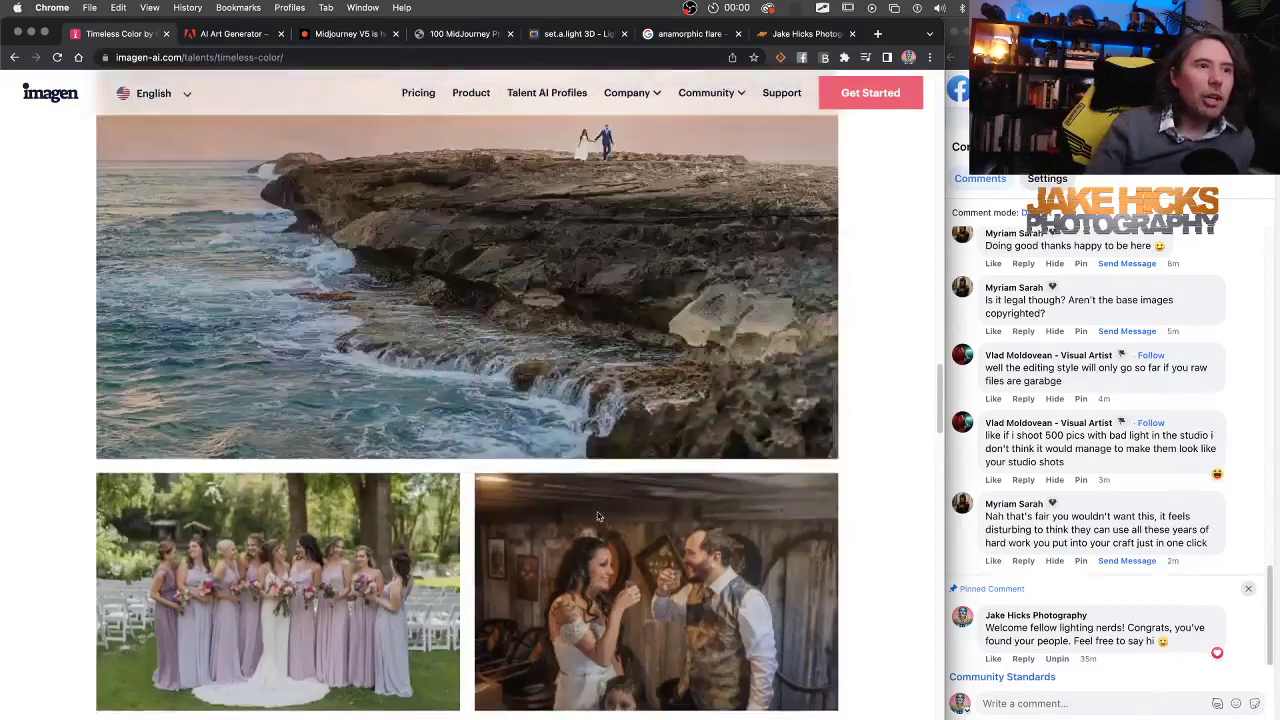
pyautogui.scroll(15, 603, 519)
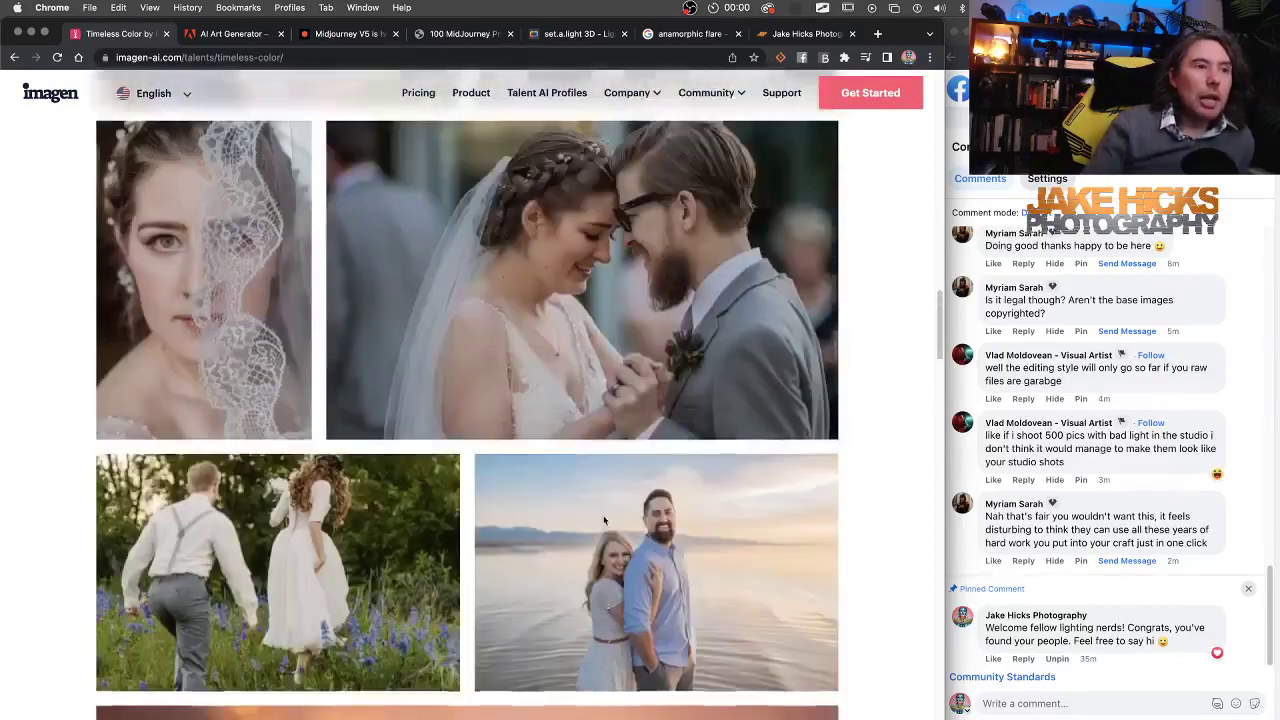
pyautogui.scroll(5, 603, 519)
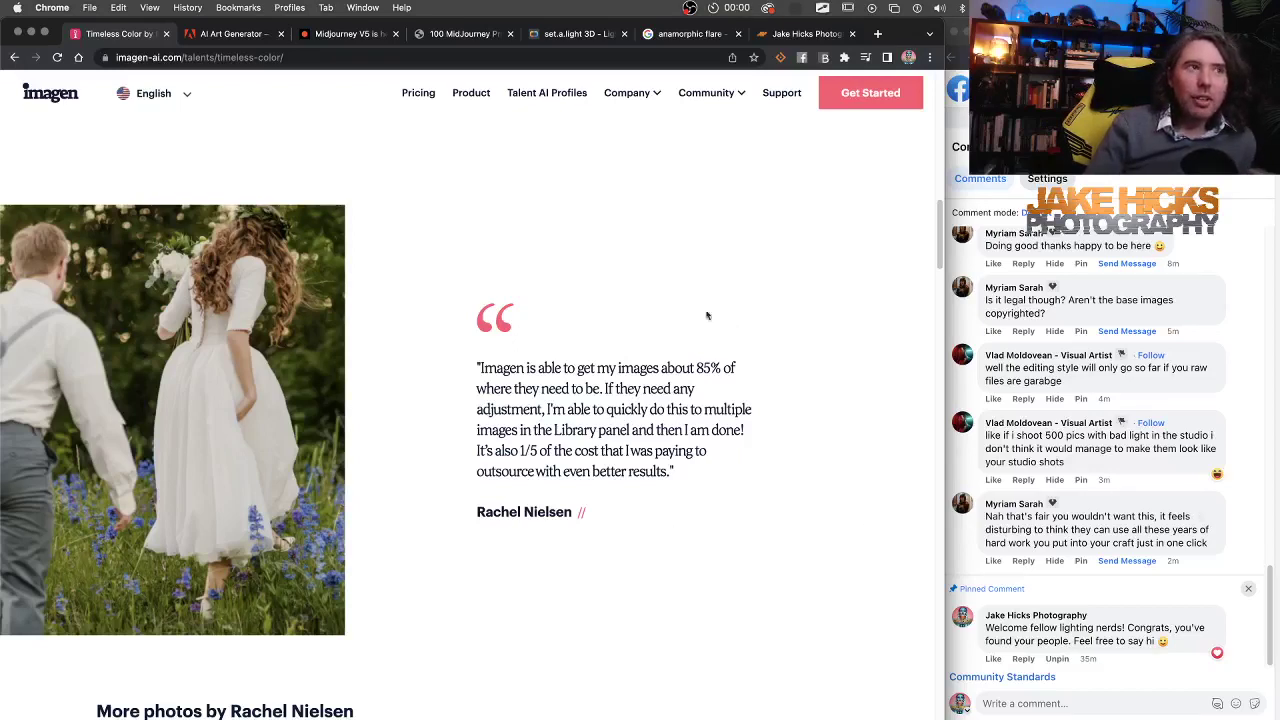
pyautogui.scroll(5, 474, 422)
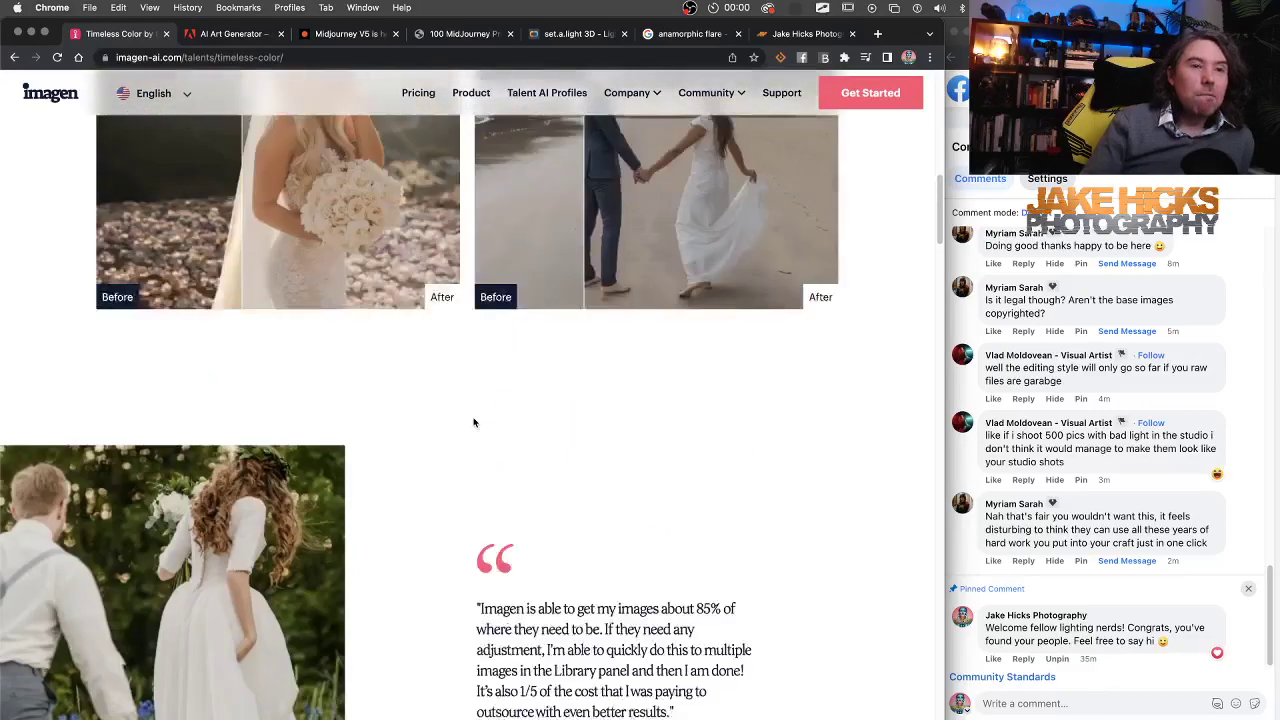
pyautogui.scroll(2, 1138, 432)
# Find the earlier viewer comment asking about Adobe Firefly in the livestream comments, and switch to the Adobe Firefly page.
pyautogui.scroll(1, 1138, 432)
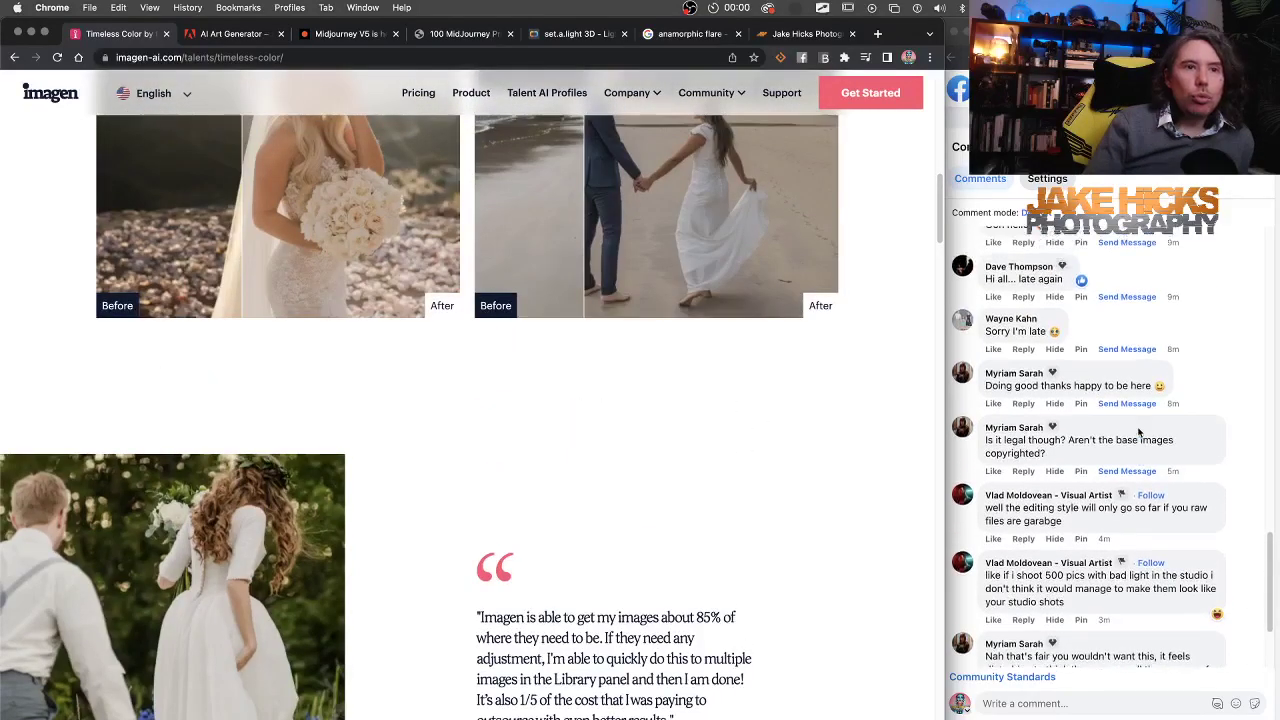
pyautogui.scroll(5, 1133, 428)
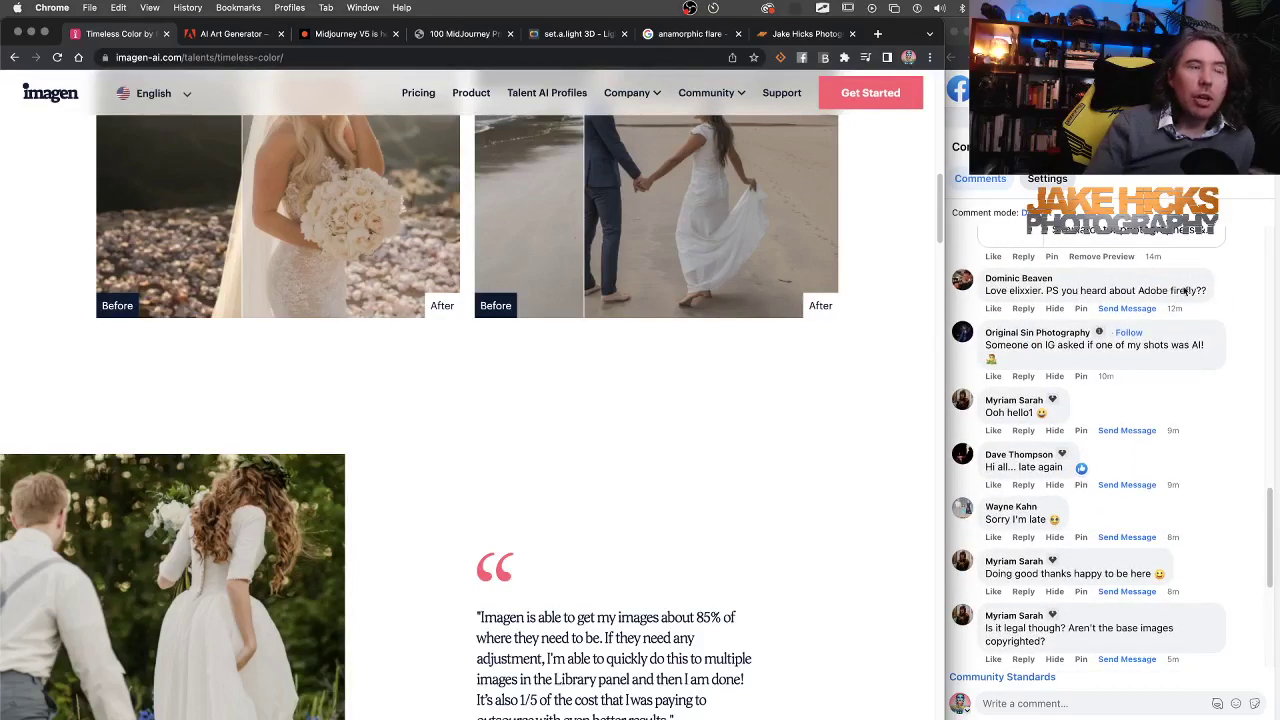
pyautogui.click(230, 33)
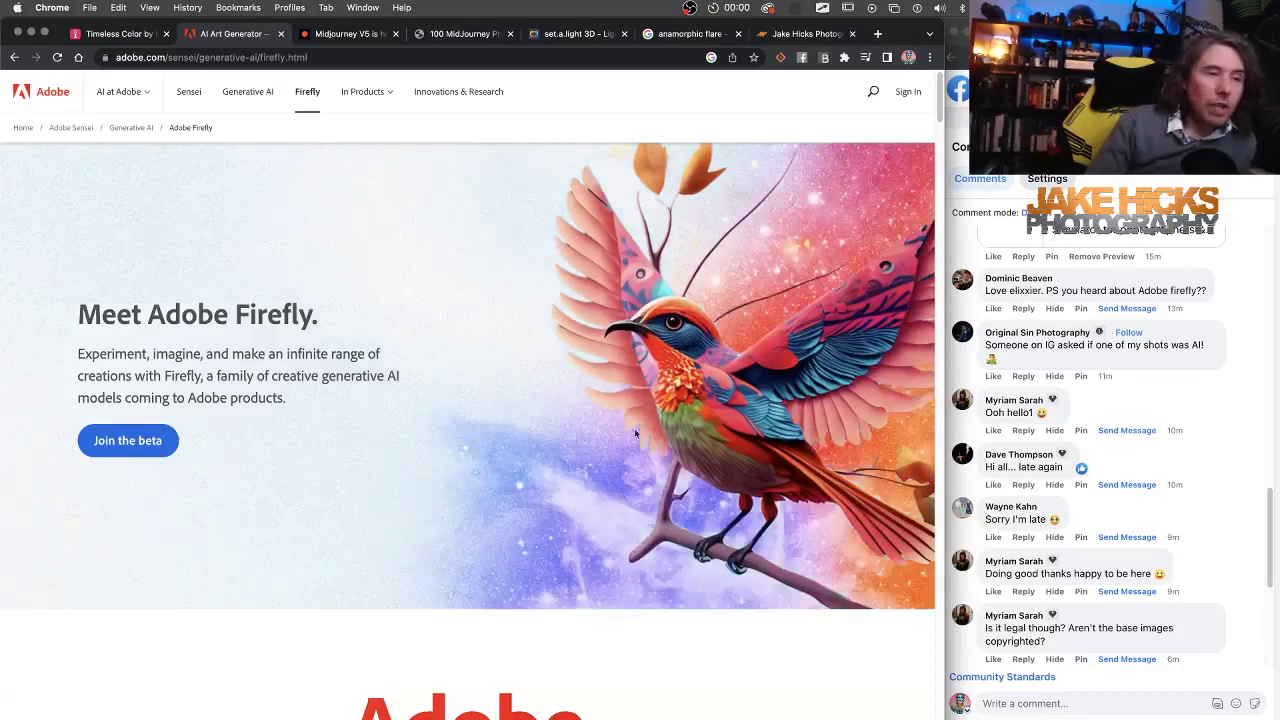
# Look over the Adobe Firefly page from its introduction through the grid of AI-generated sample images.
pyautogui.scroll(-5, 543, 438)
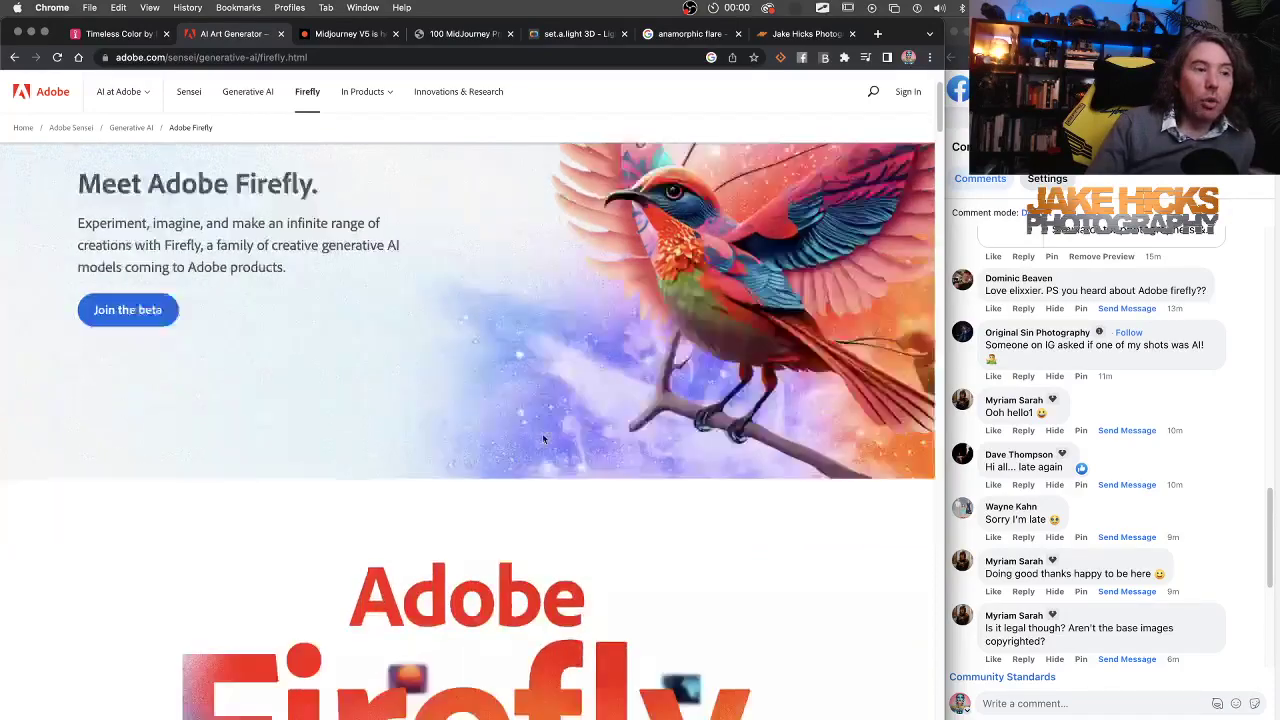
pyautogui.scroll(-4, 543, 438)
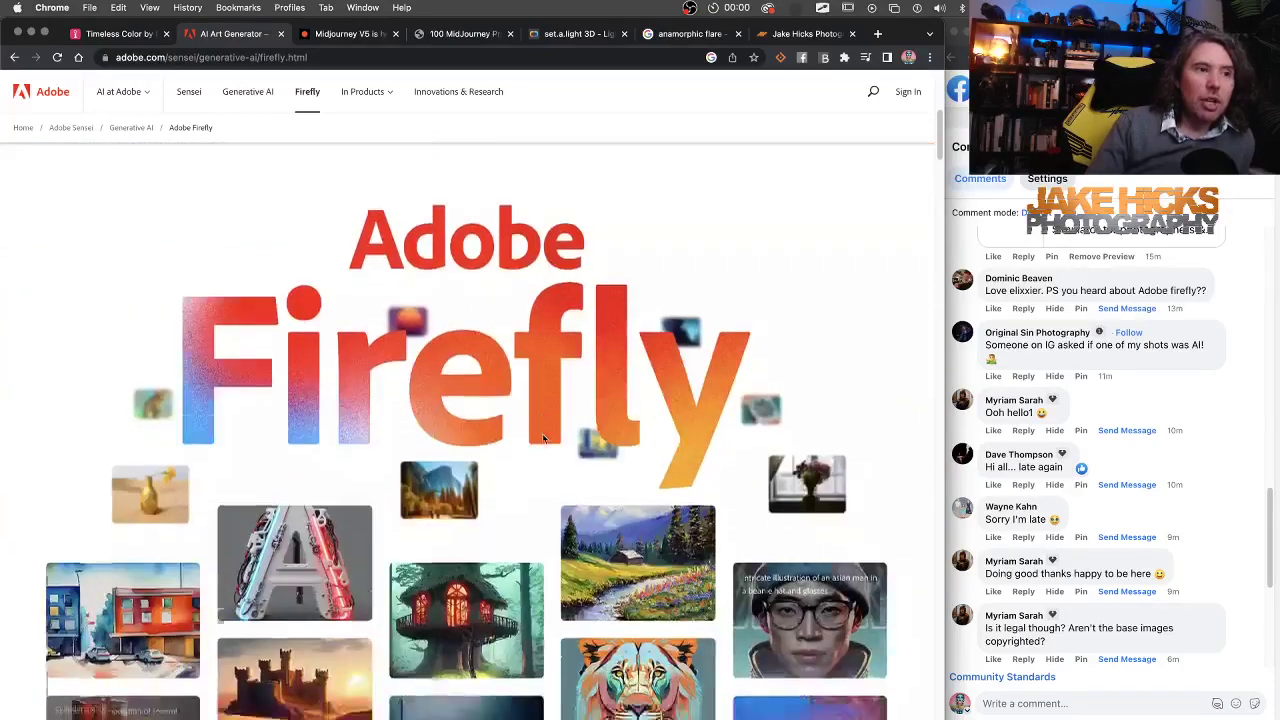
pyautogui.scroll(2, 543, 438)
pyautogui.scroll(-5, 543, 438)
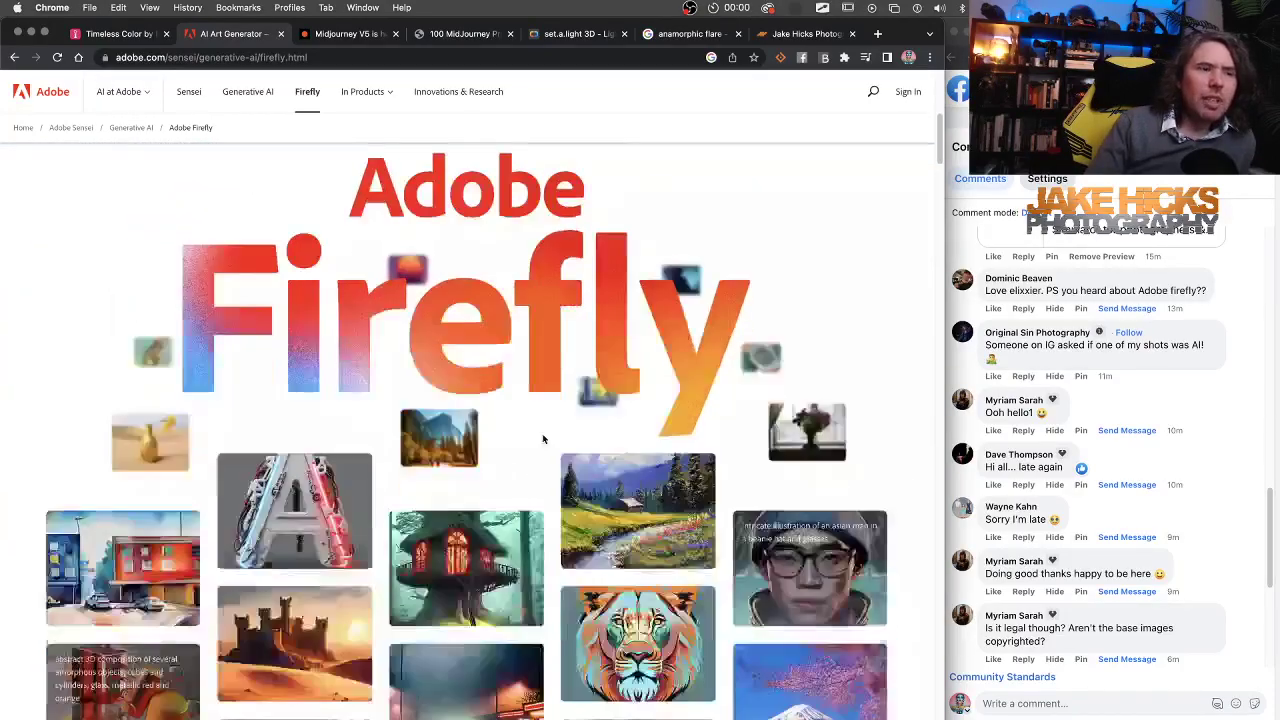
pyautogui.scroll(-5, 543, 438)
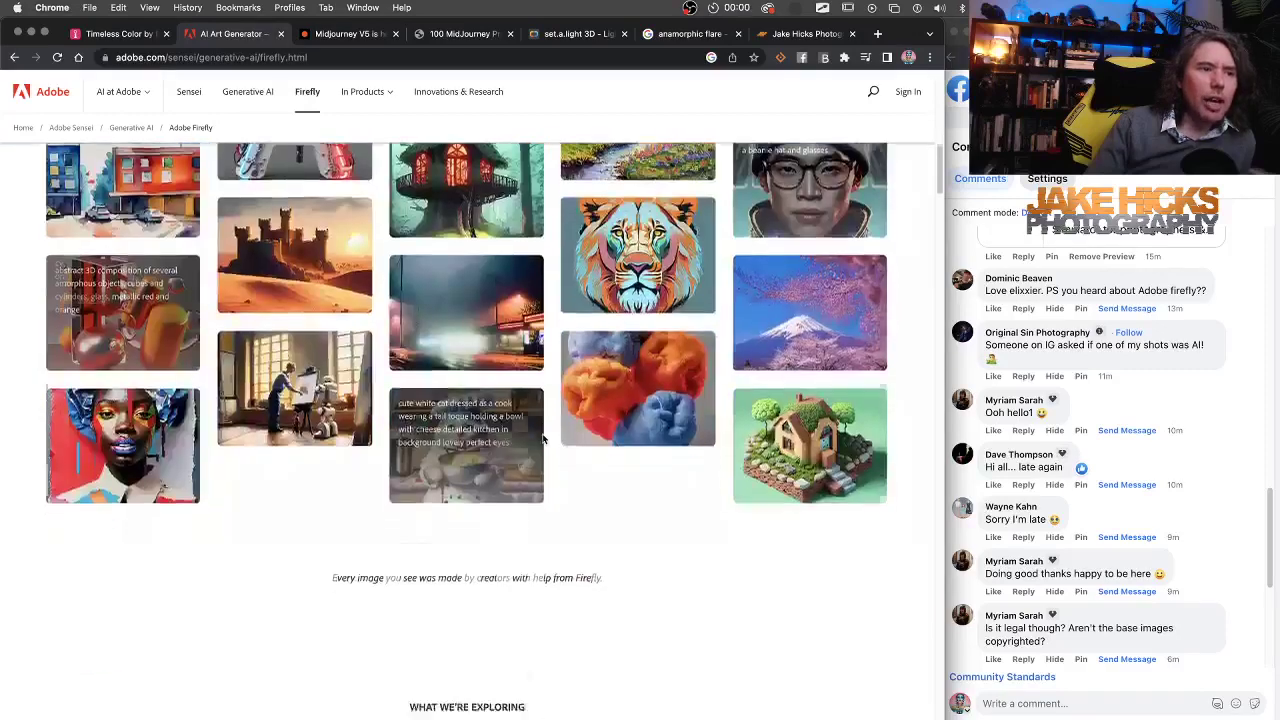
# Check the newest livestream comments, and go back up to the Adobe Firefly page's bird image and title.
pyautogui.scroll(-1, 543, 438)
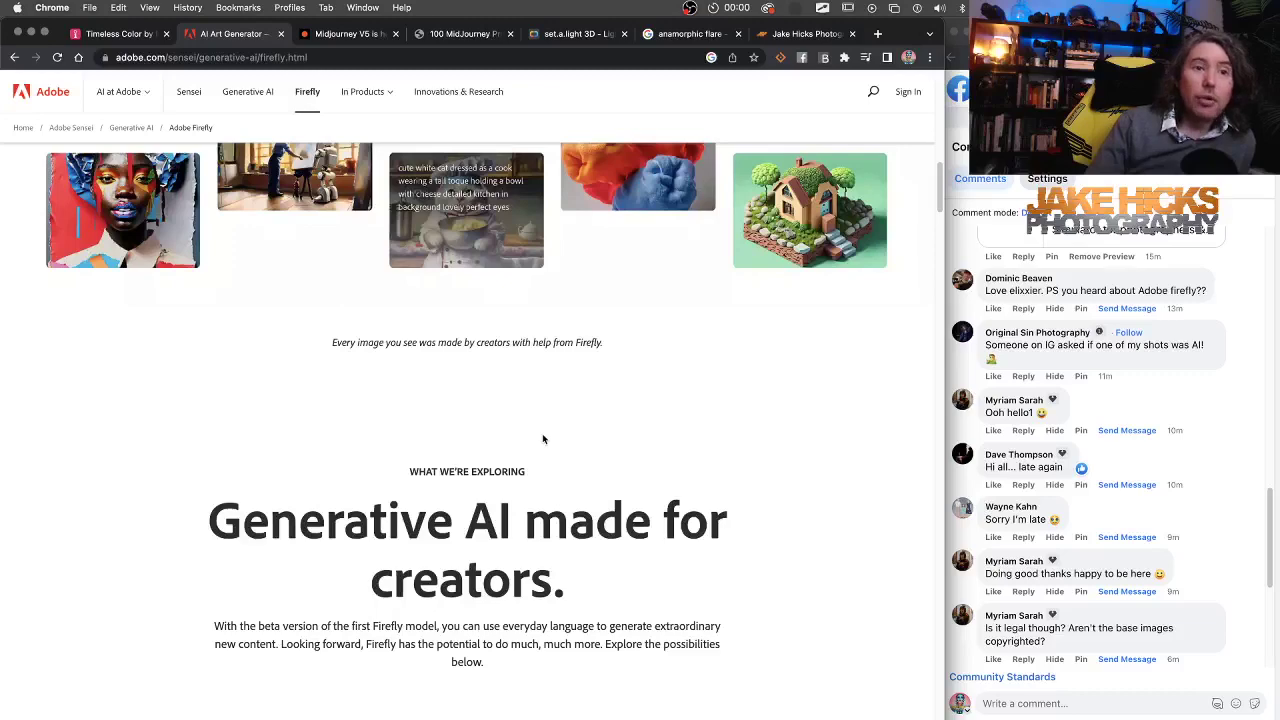
pyautogui.scroll(-4, 1010, 480)
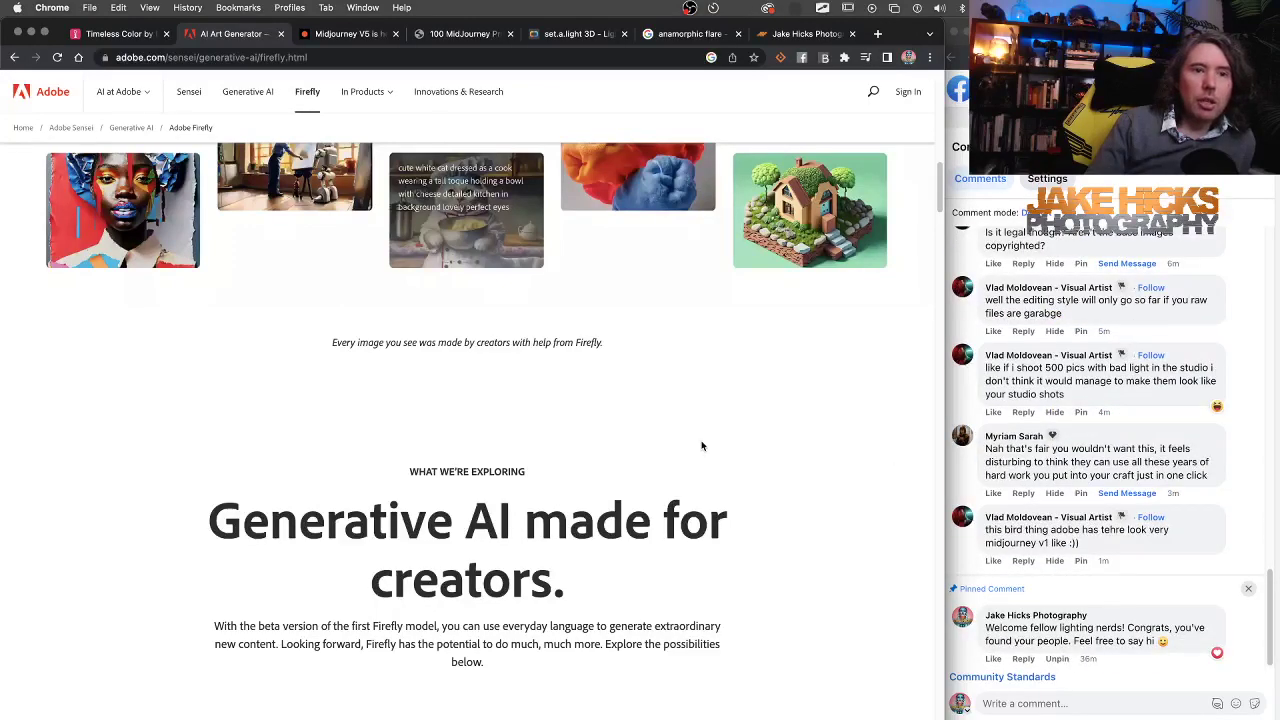
pyautogui.scroll(15, 702, 445)
pyautogui.scroll(-3, 702, 445)
pyautogui.scroll(-2, 600, 480)
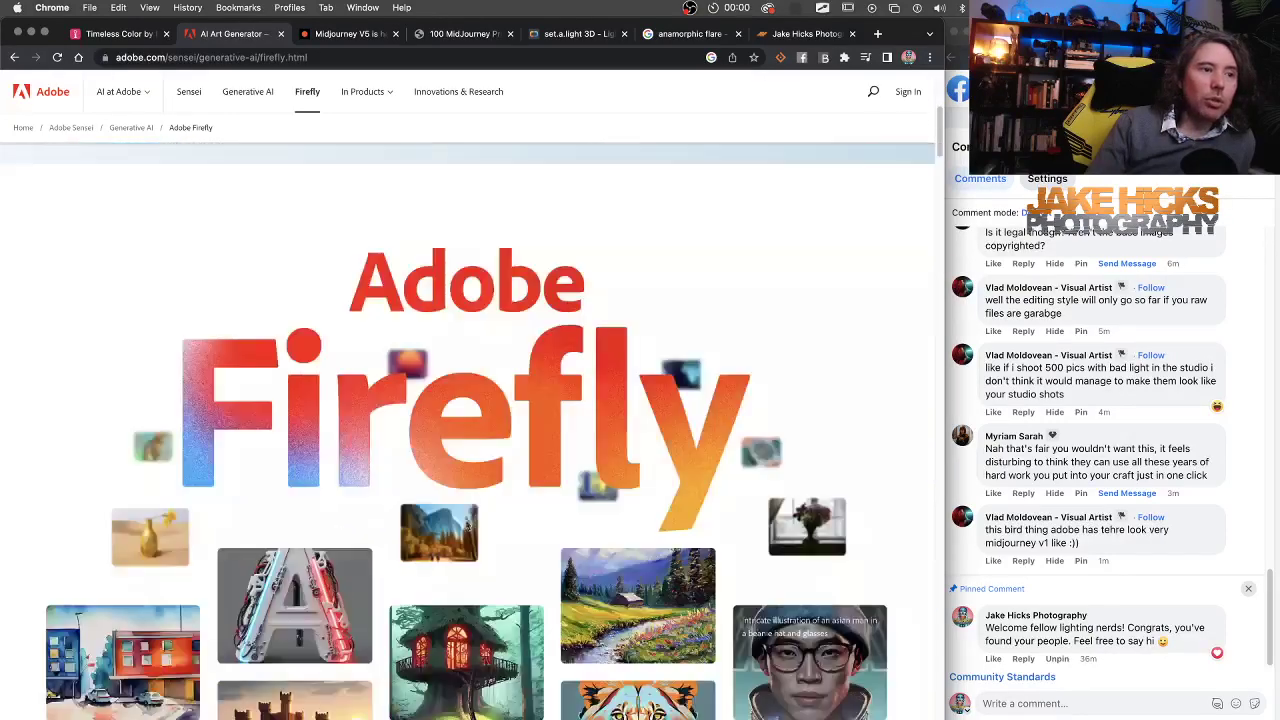
# Look through the sample image grid and highlight the caption "Every image you see was made by creators with help from Firefly.".
pyautogui.scroll(-6, 430, 481)
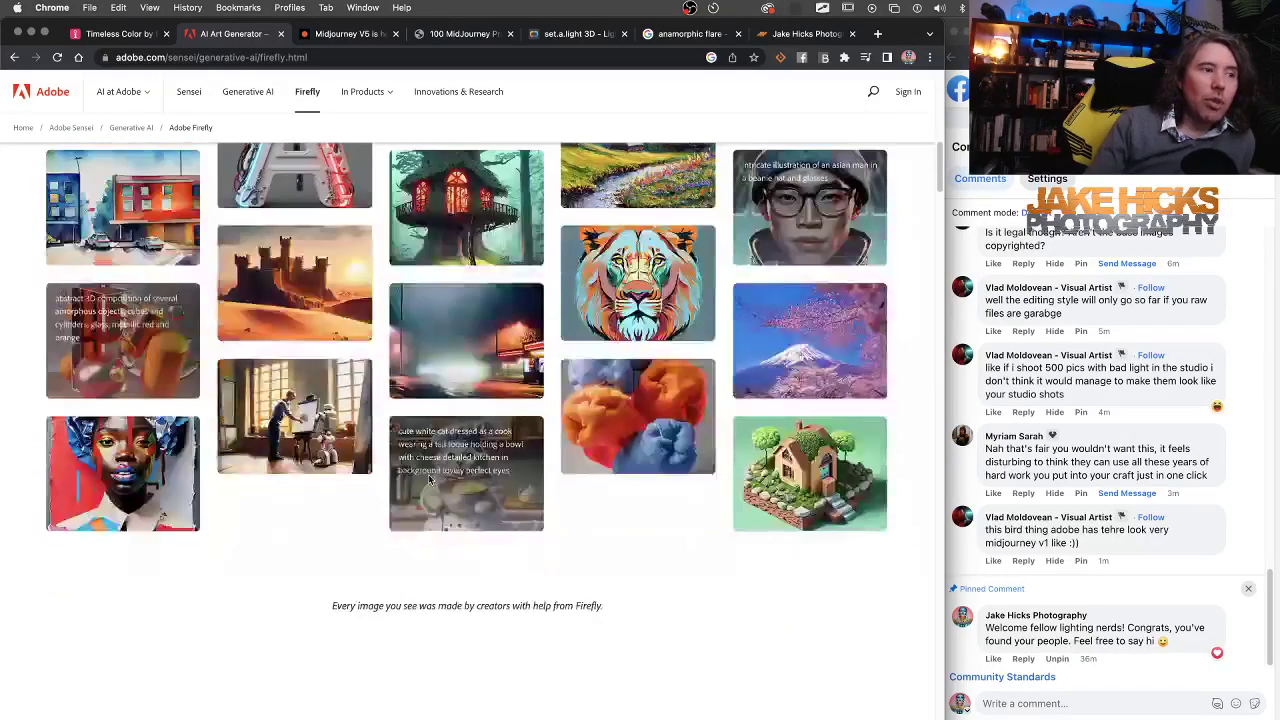
pyautogui.scroll(-2, 429, 480)
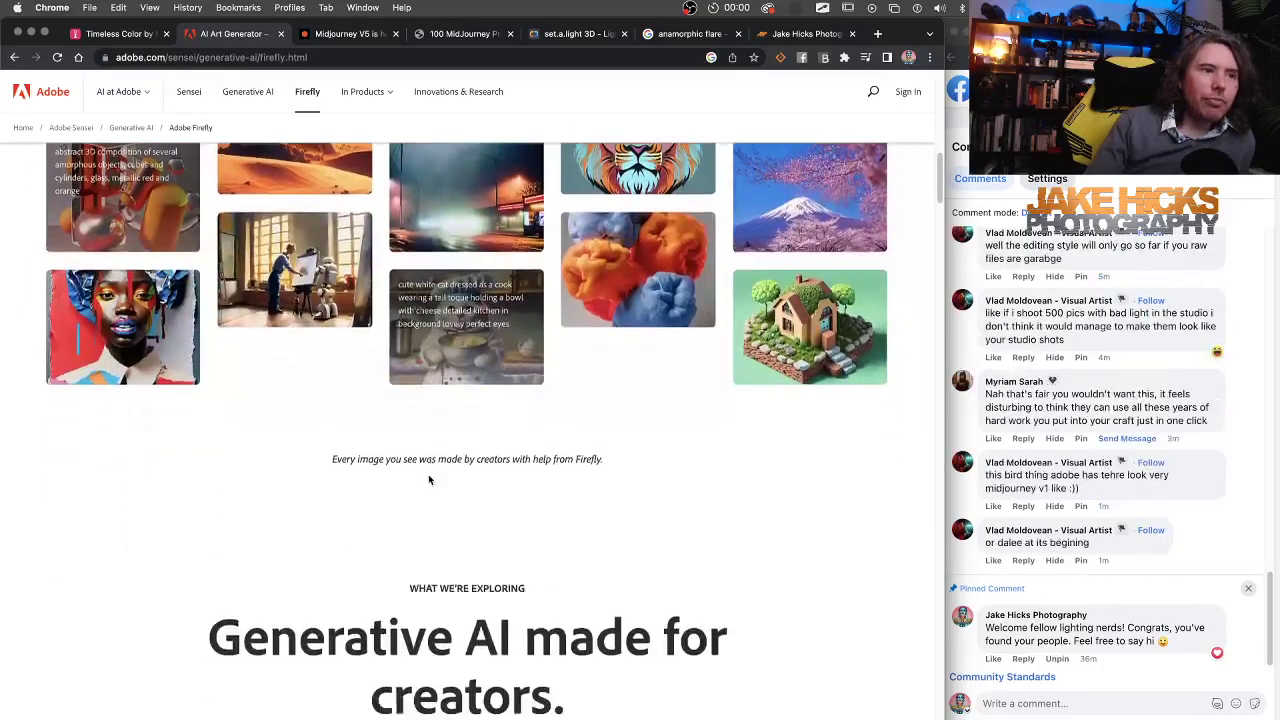
pyautogui.scroll(-1, 429, 480)
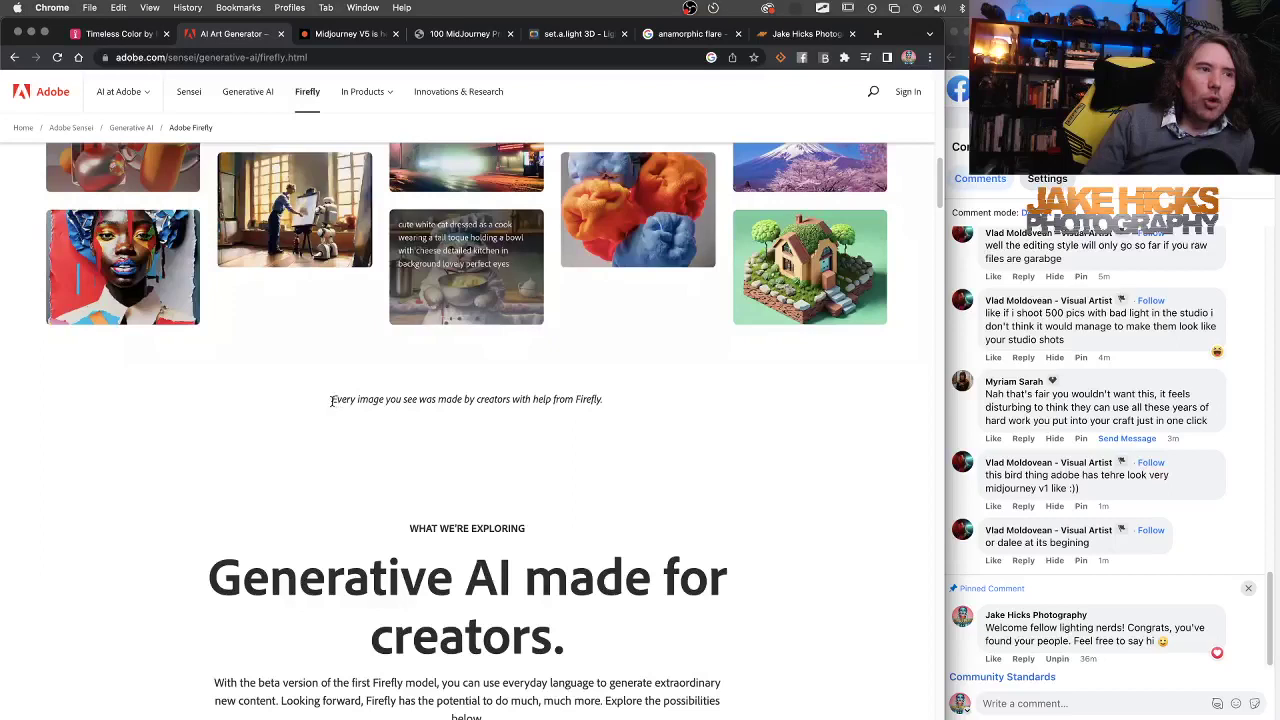
pyautogui.moveTo(362, 403); pyautogui.dragTo(586, 411)
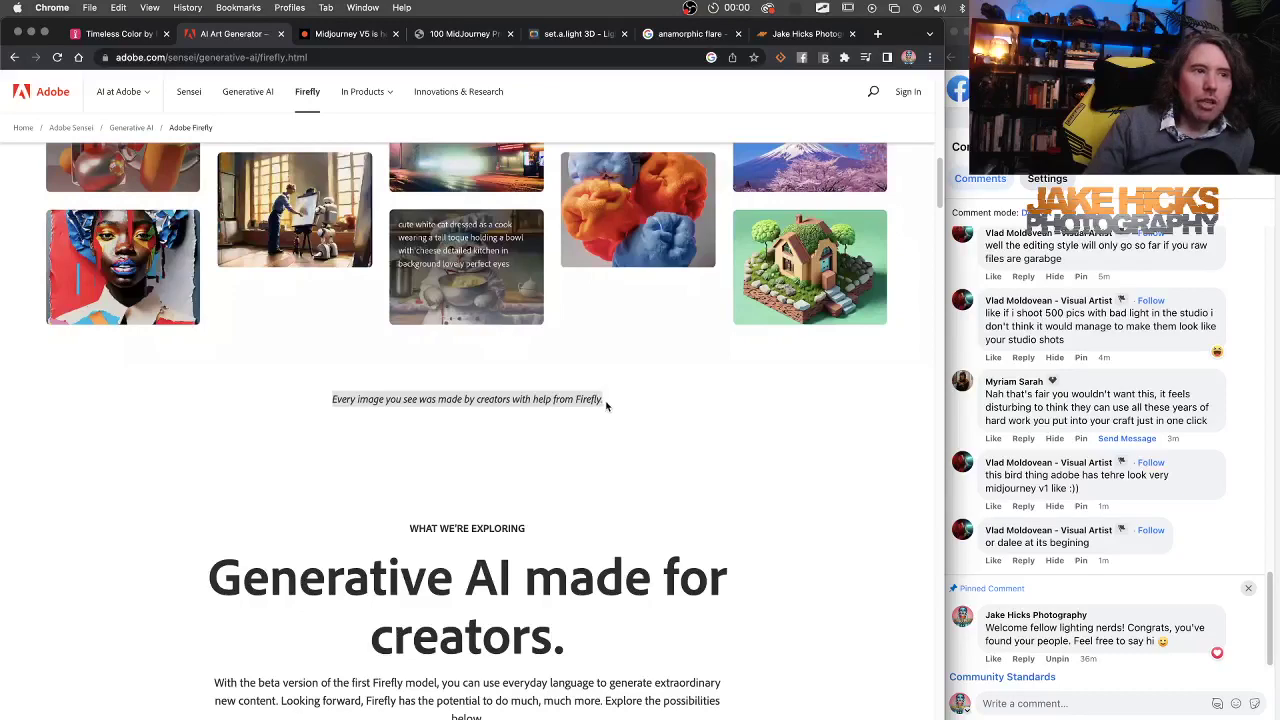
# Examine the "Generative AI made for creators" introduction and the lighthouse demo under "Unlimited creative options, fast.".
pyautogui.scroll(-5, 677, 487)
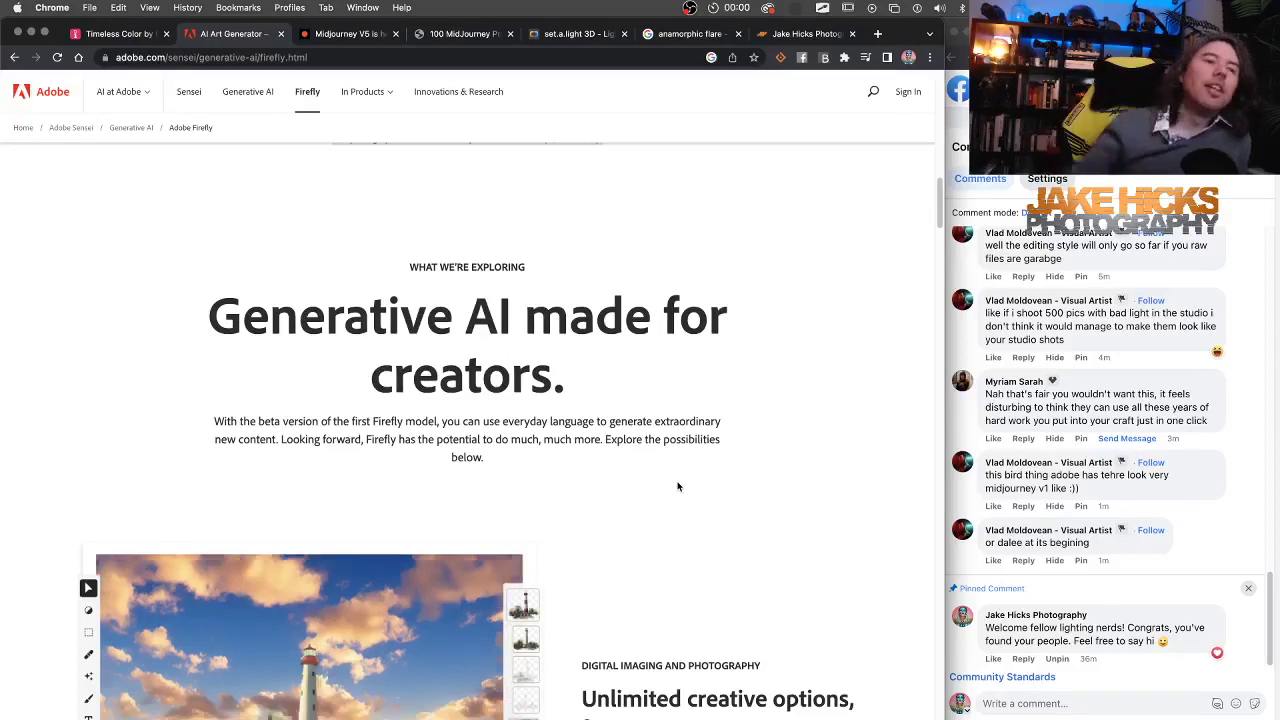
pyautogui.scroll(-2, 677, 486)
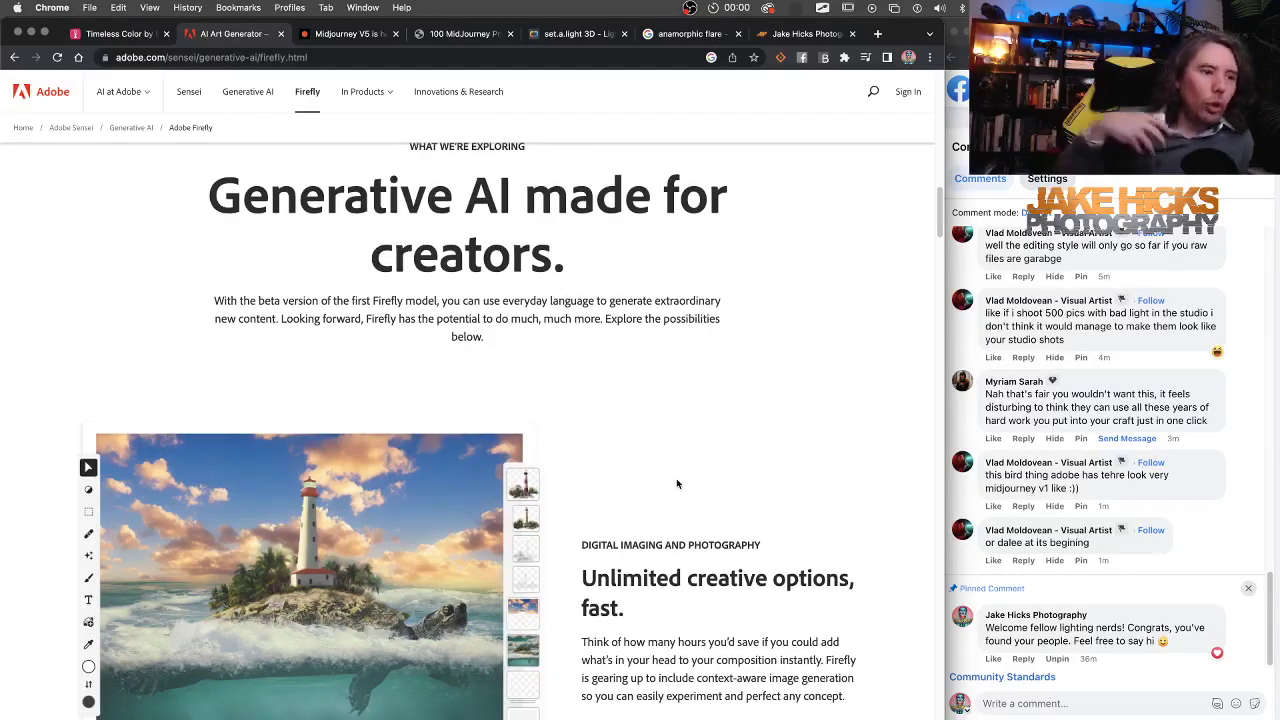
pyautogui.scroll(-2, 677, 484)
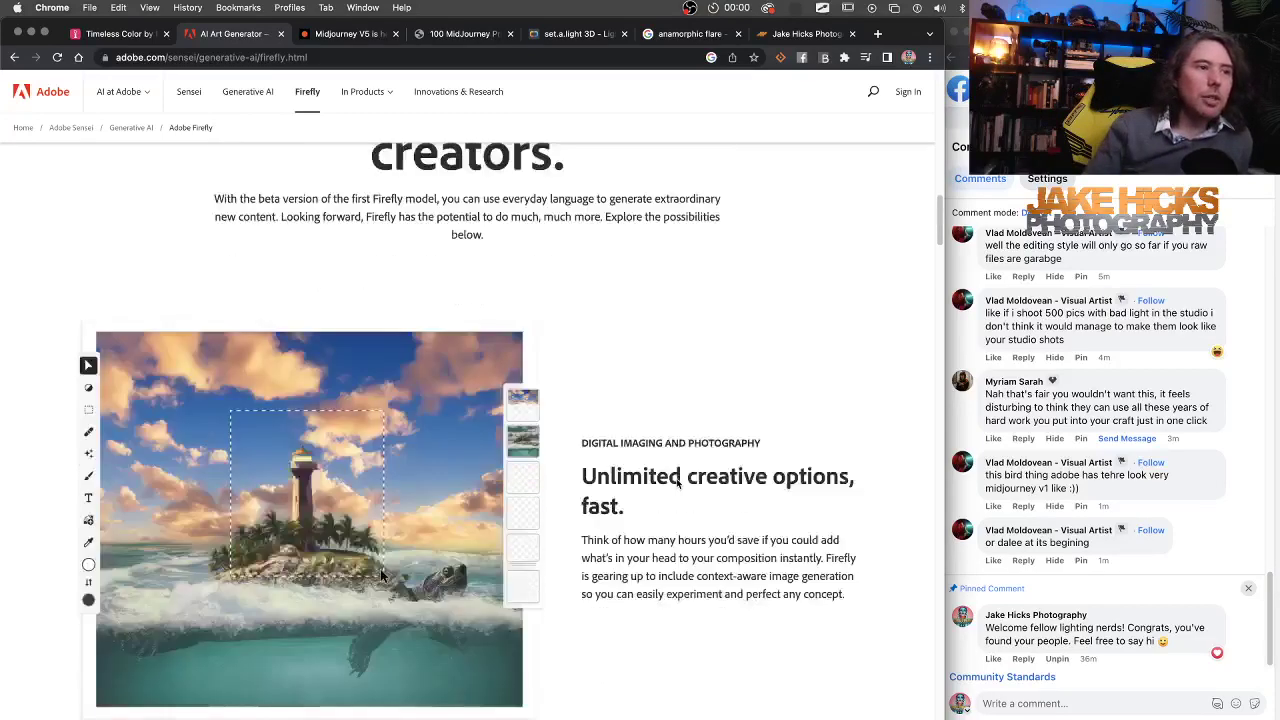
pyautogui.scroll(1, 677, 484)
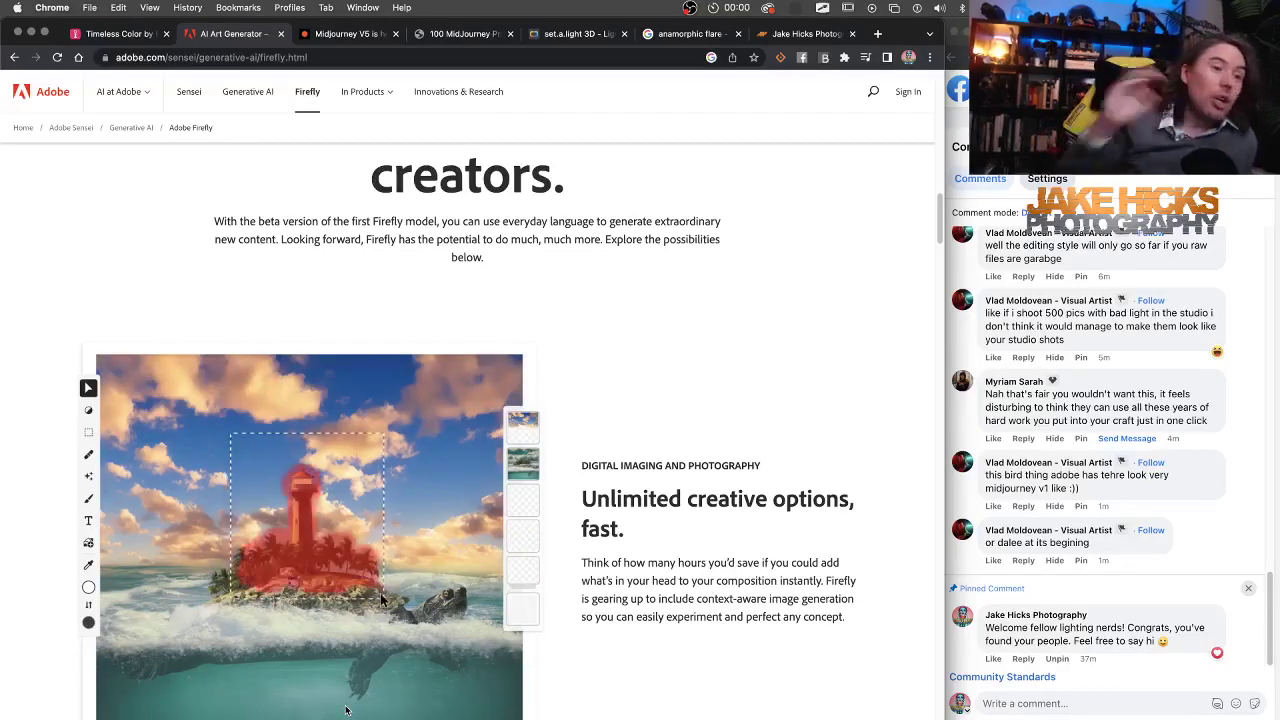
pyautogui.scroll(-1, 702, 615)
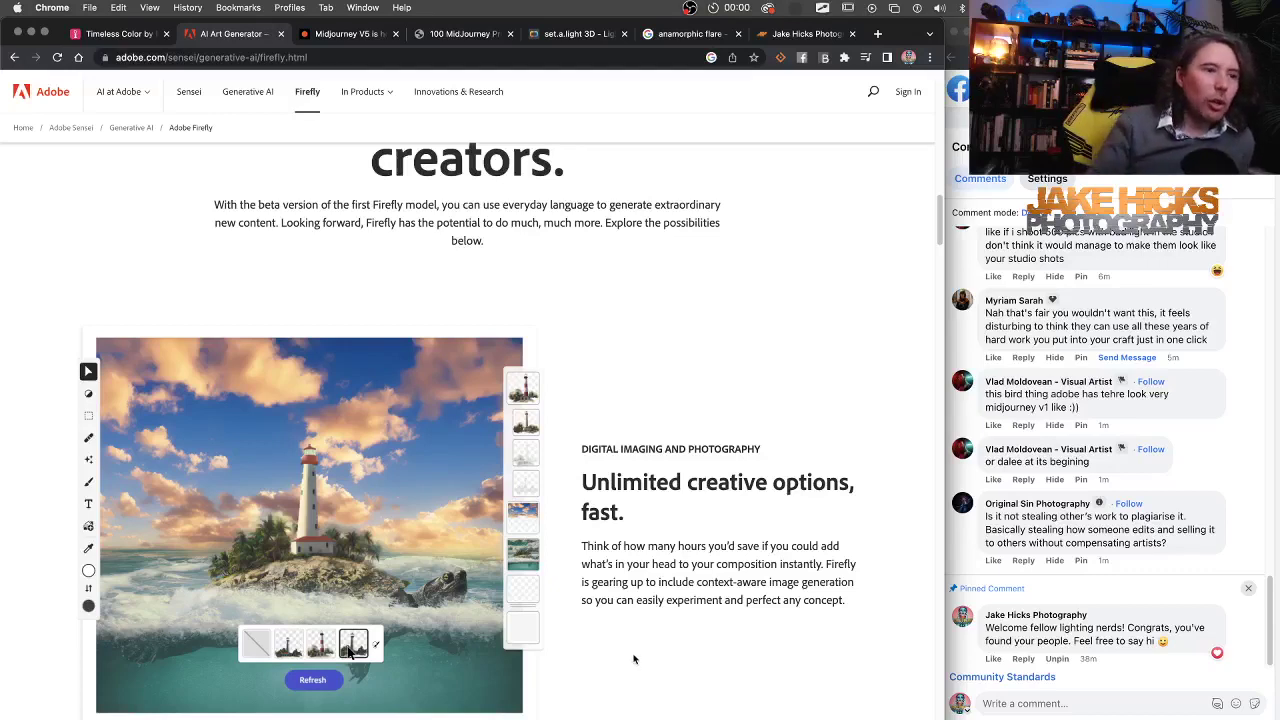
pyautogui.scroll(-1, 631, 660)
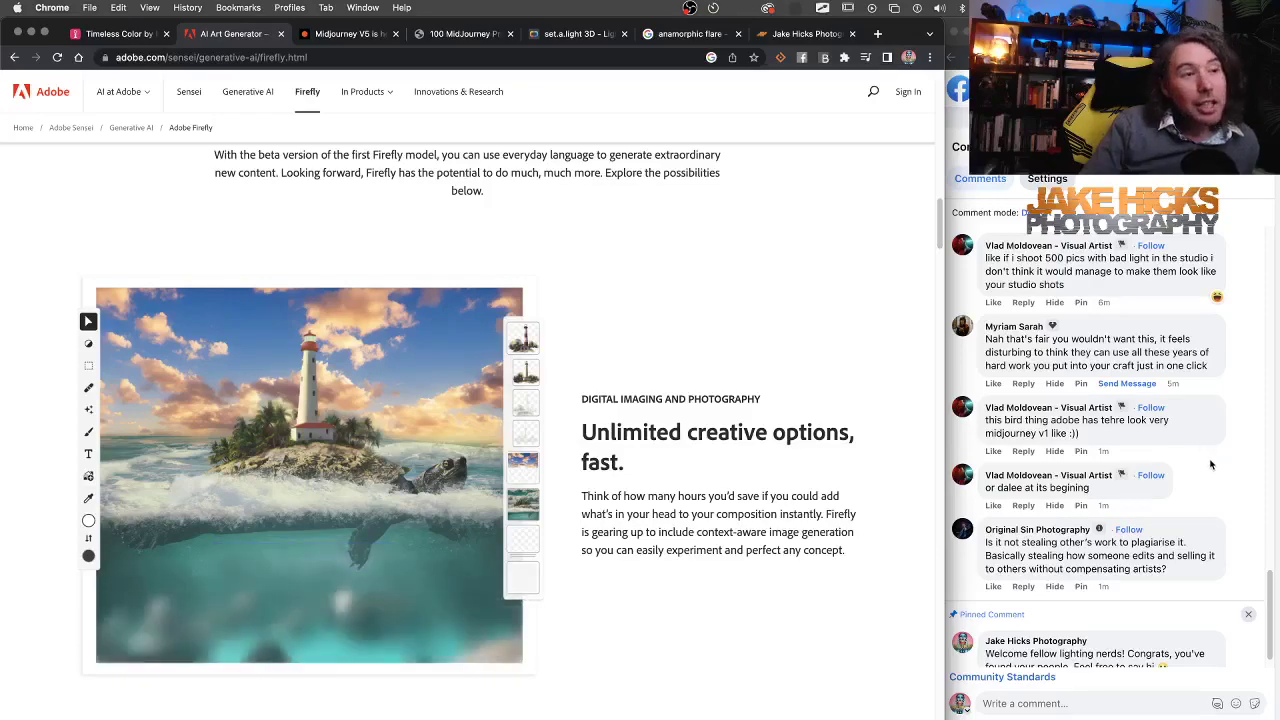
# Revisit the bird image and the sample image grid, and read the viewer comments about plagiarism and presets.
pyautogui.scroll(10, 815, 478)
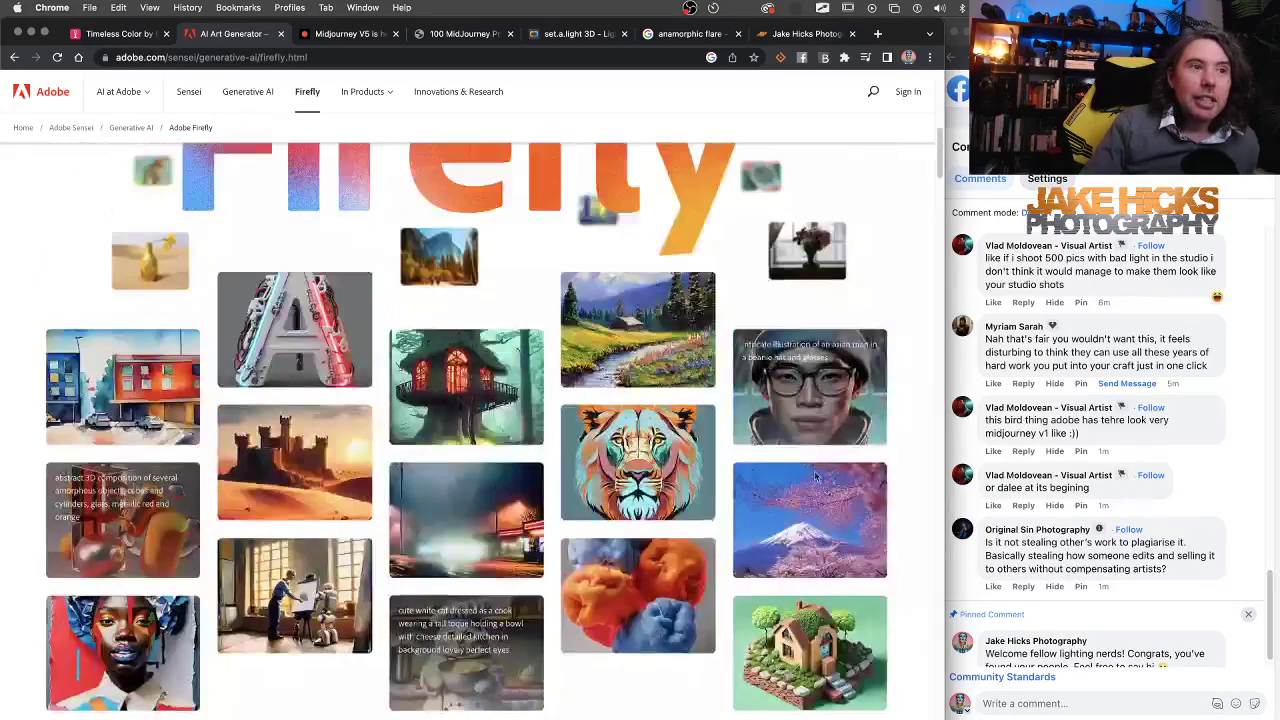
pyautogui.scroll(8, 815, 478)
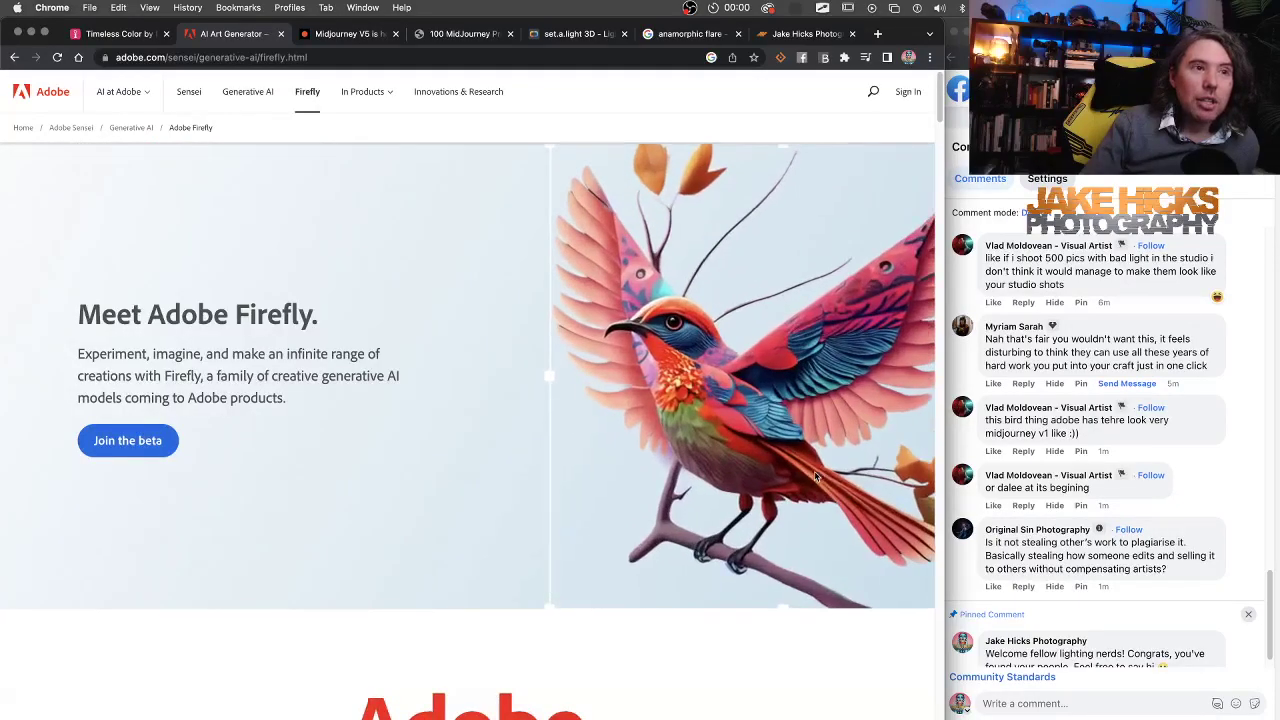
pyautogui.scroll(-10, 815, 478)
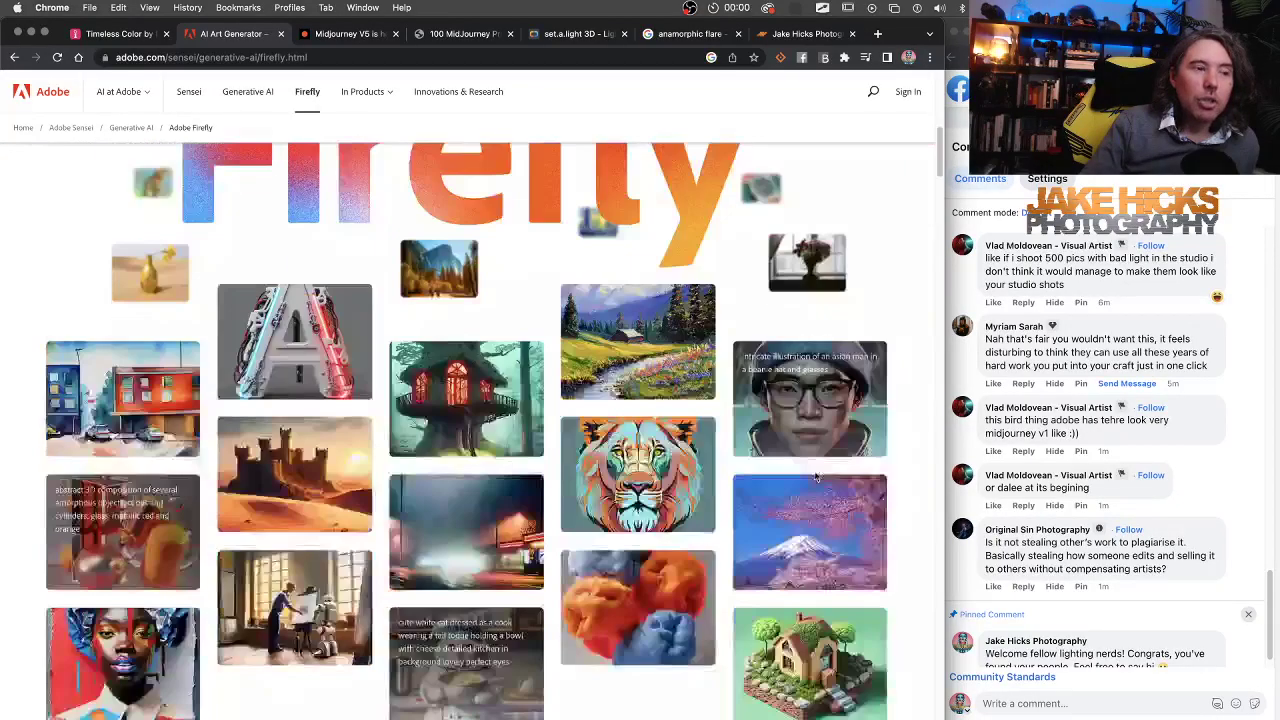
pyautogui.scroll(-3, 815, 478)
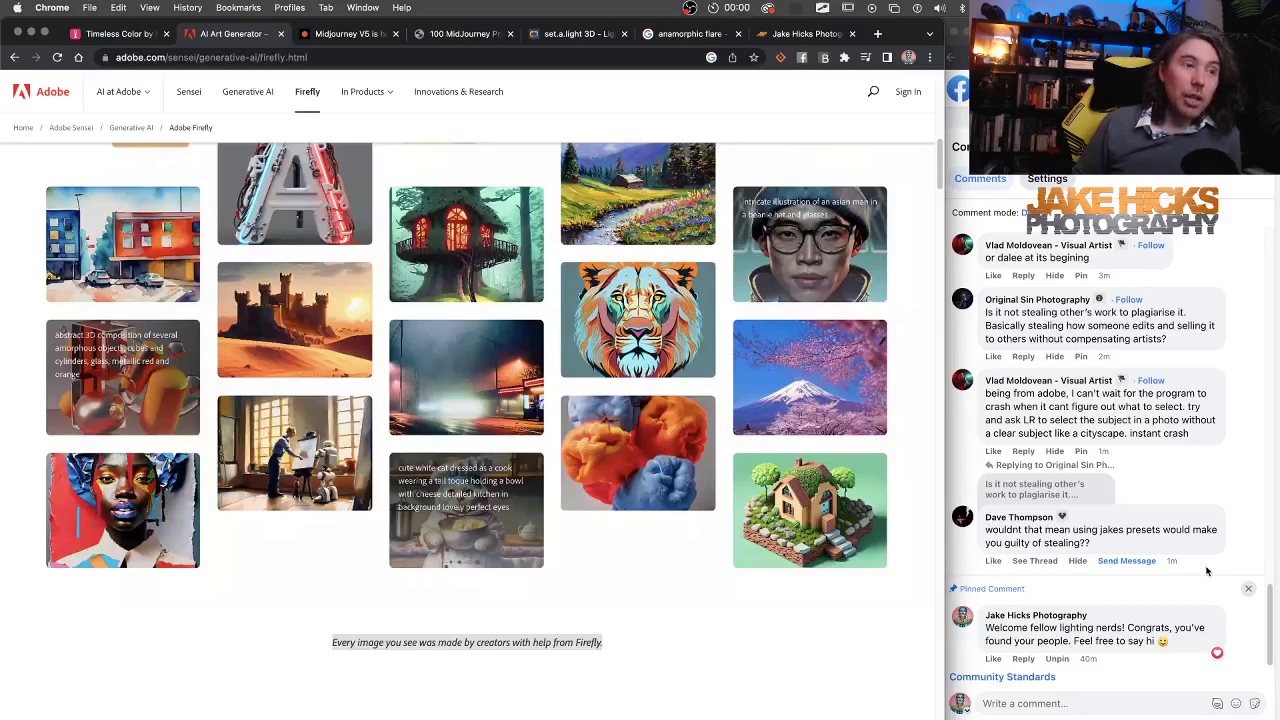
pyautogui.scroll(1, 729, 554)
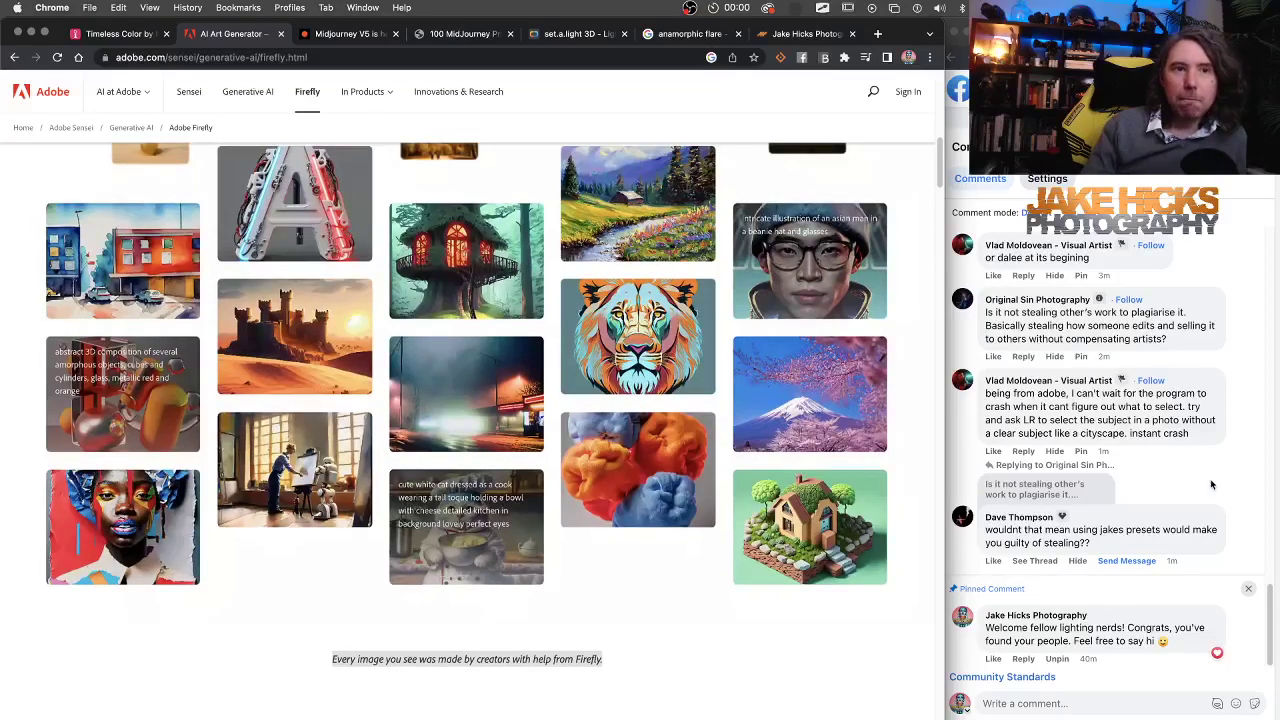
pyautogui.scroll(1, 1211, 484)
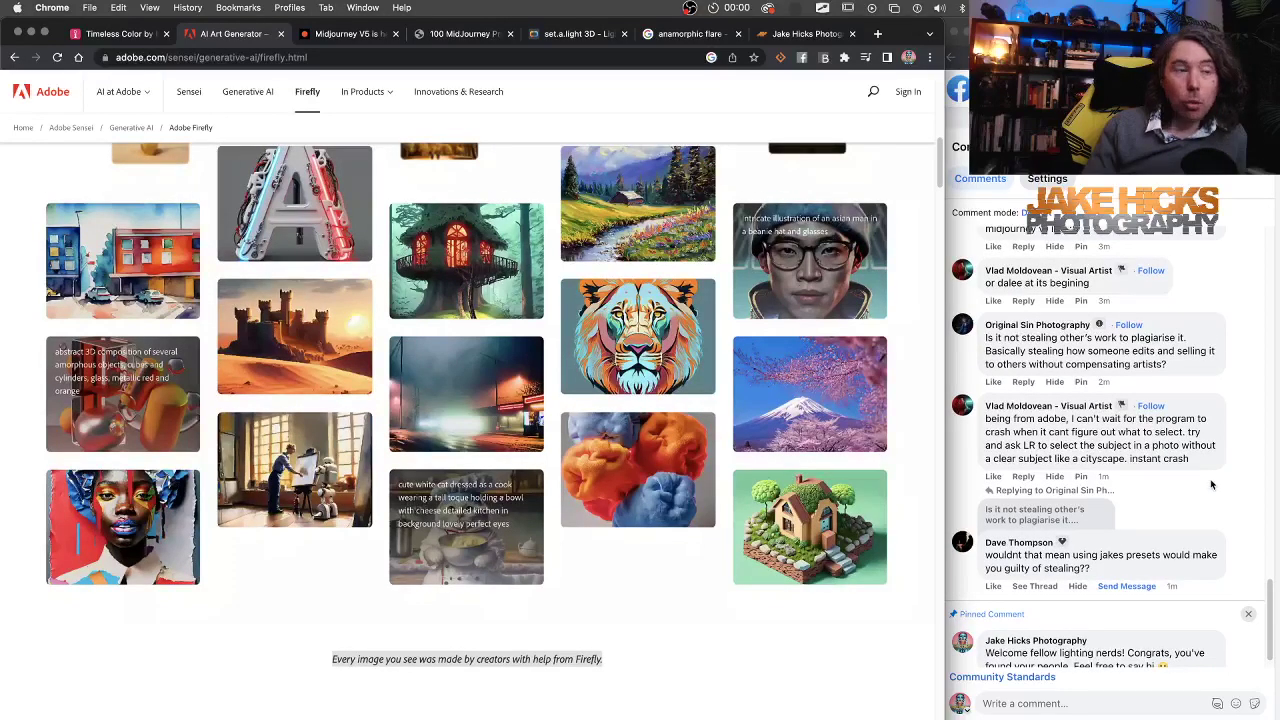
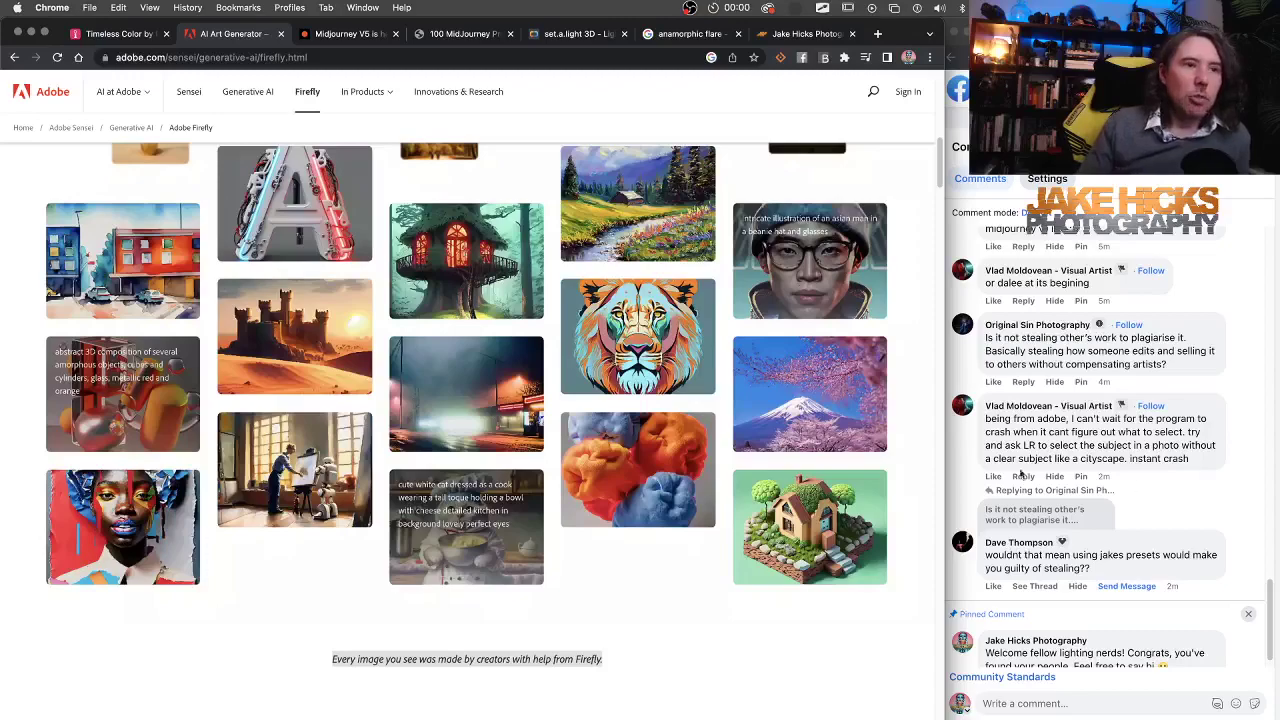
# Examine the Firefly page's video editing demo and the template generation demo for marketing and social media.
pyautogui.scroll(5, 739, 418)
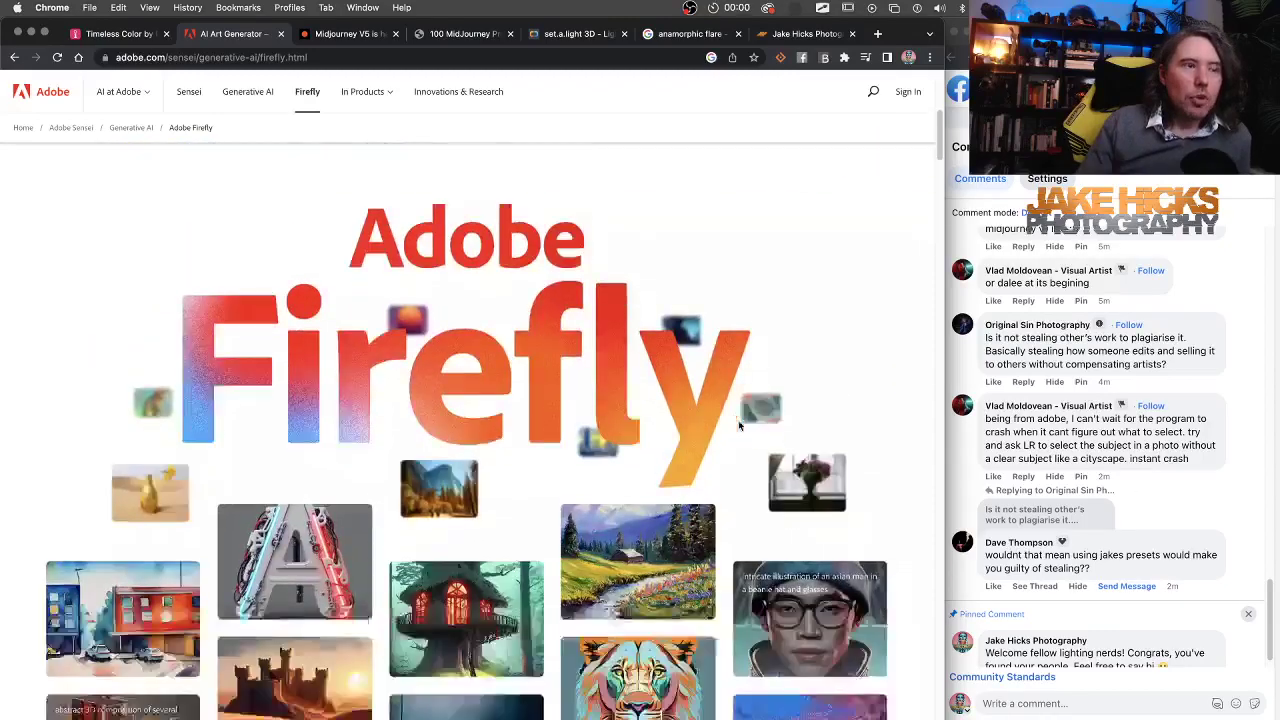
pyautogui.scroll(-15, 739, 426)
pyautogui.scroll(-10, 738, 425)
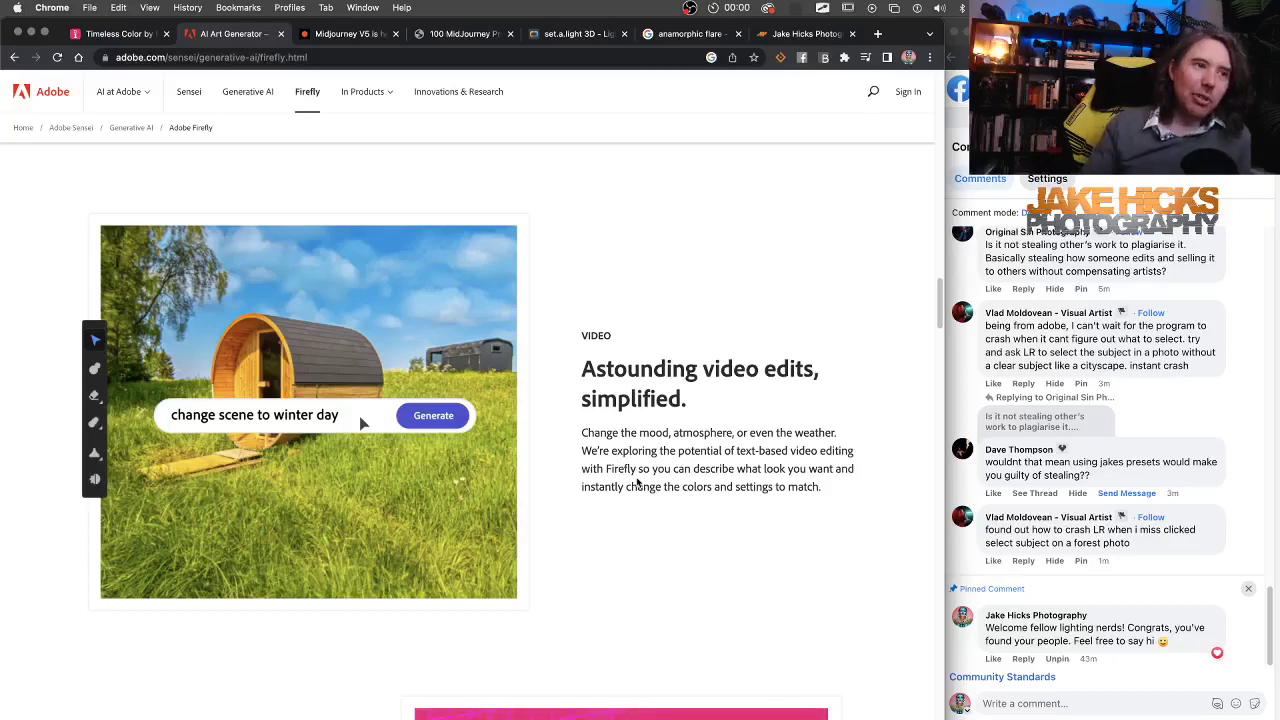
pyautogui.scroll(-5, 702, 486)
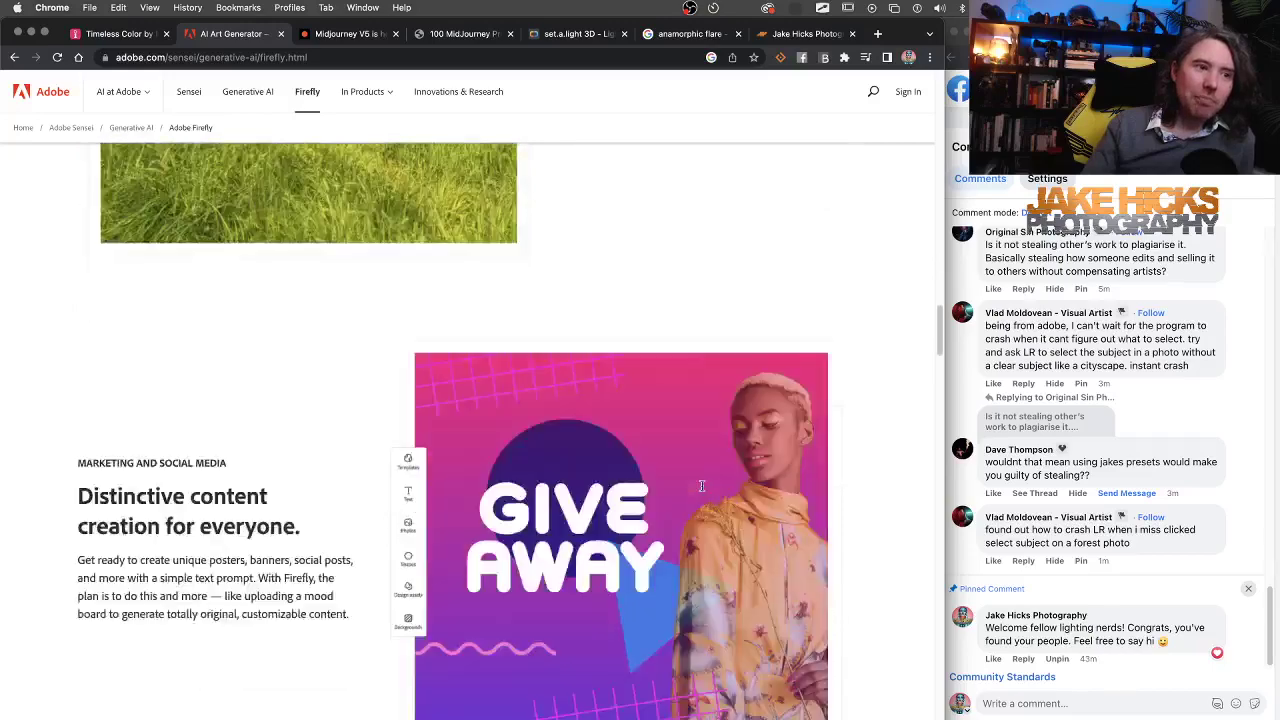
pyautogui.scroll(3, 702, 486)
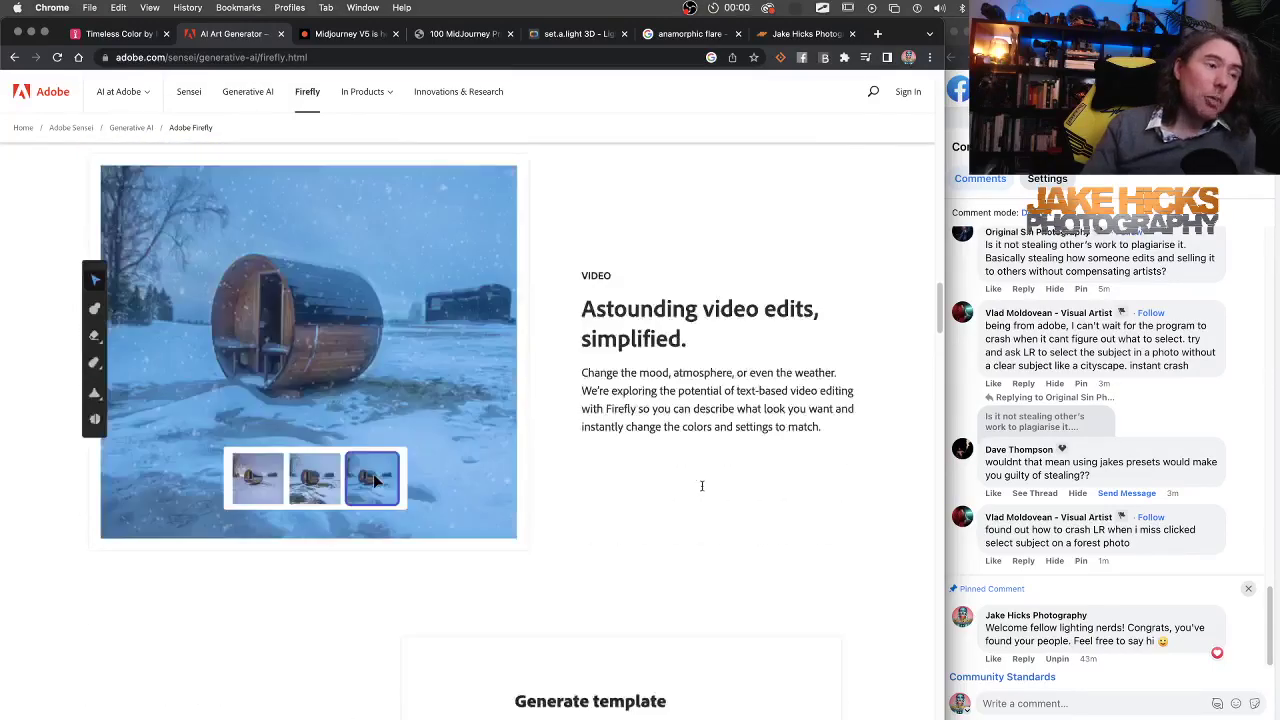
pyautogui.scroll(-5, 702, 486)
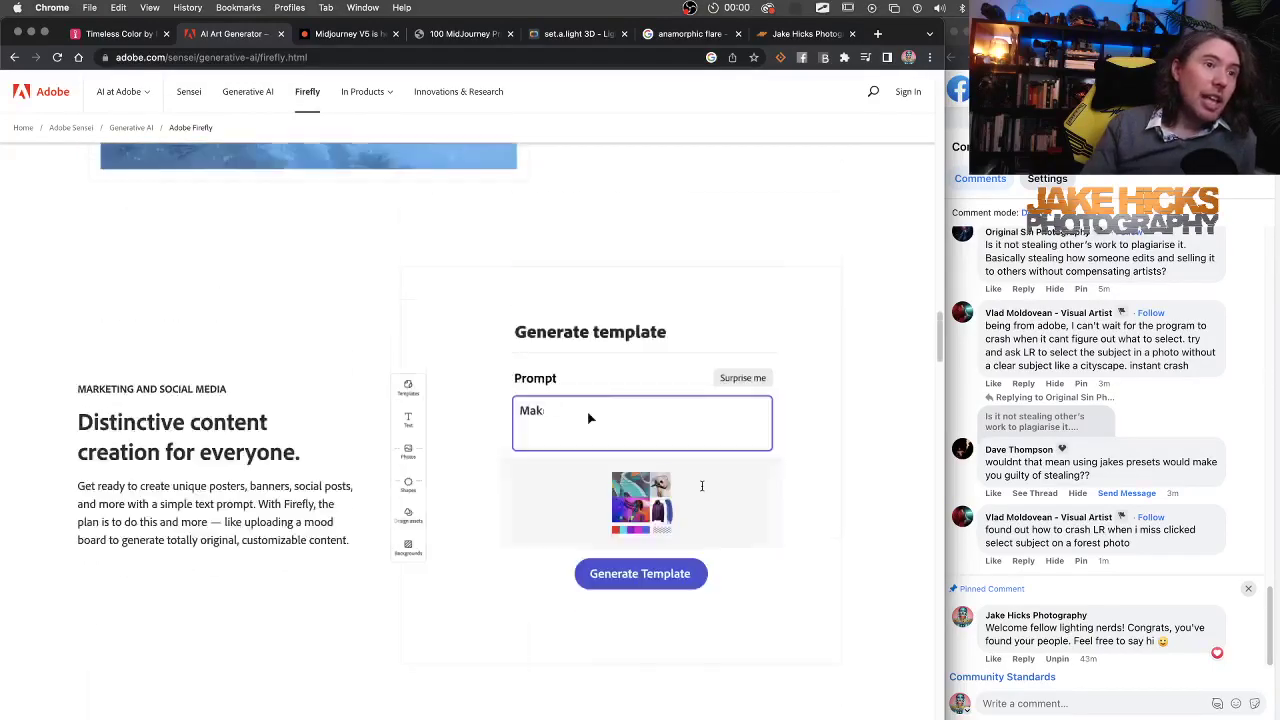
pyautogui.scroll(1, 702, 488)
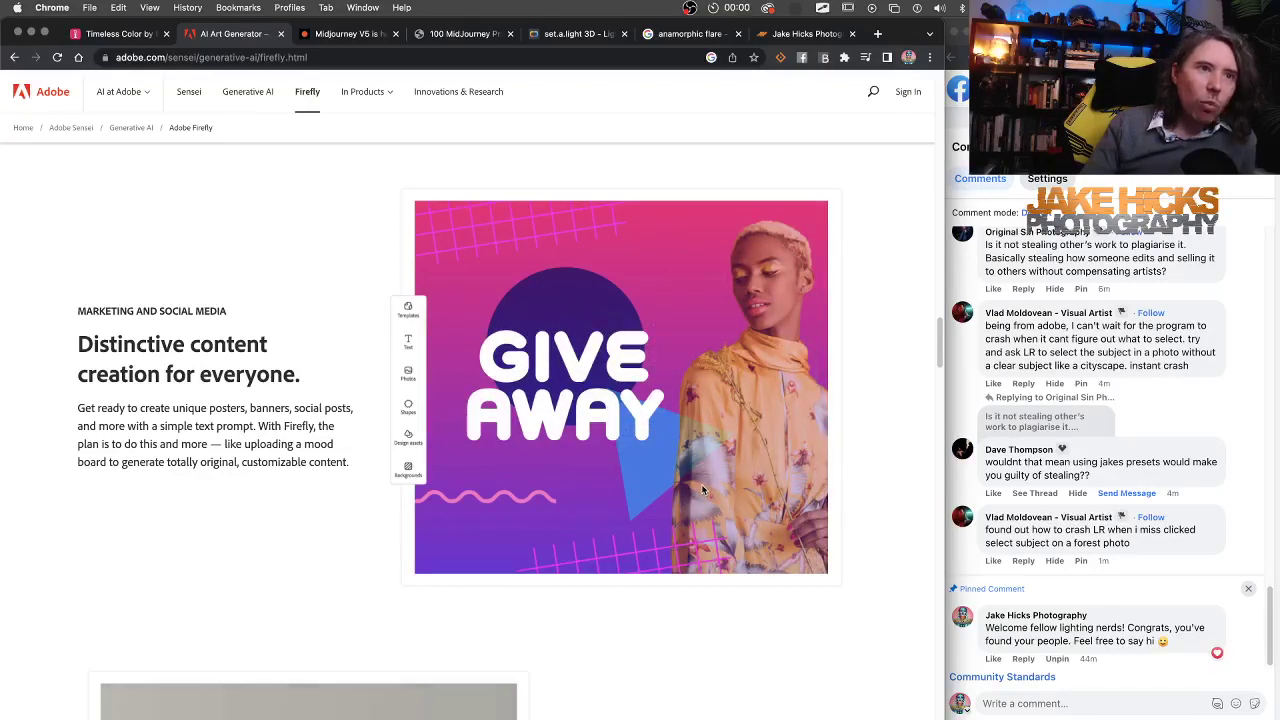
# Examine the "Future-forward 3D" section with its smartwatch material and style variation demo.
pyautogui.scroll(-5, 702, 489)
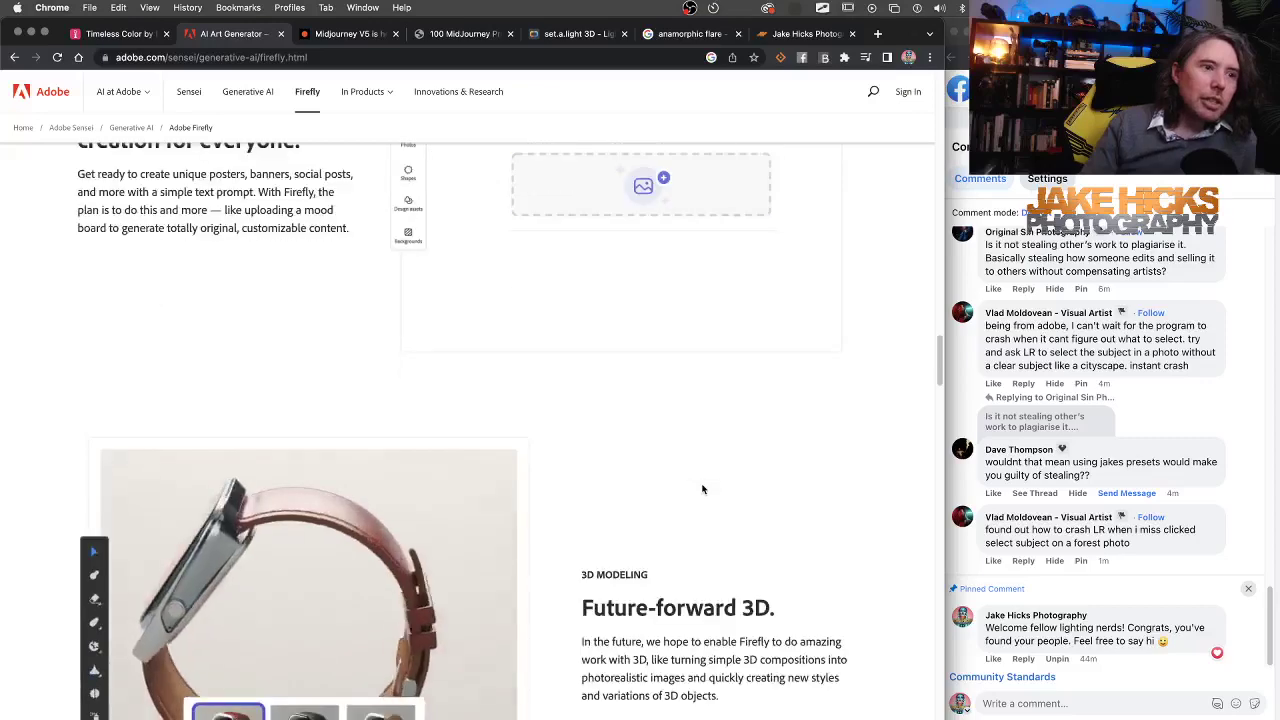
pyautogui.scroll(-1, 702, 489)
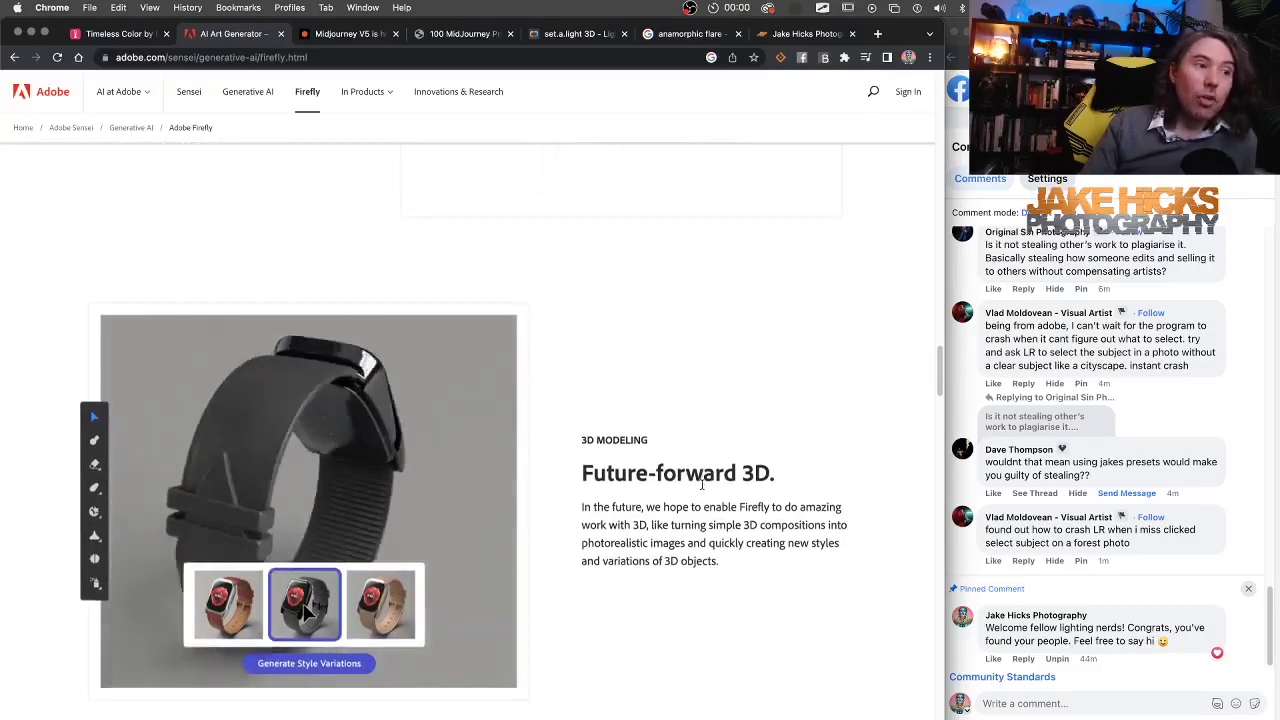
pyautogui.scroll(-1, 702, 485)
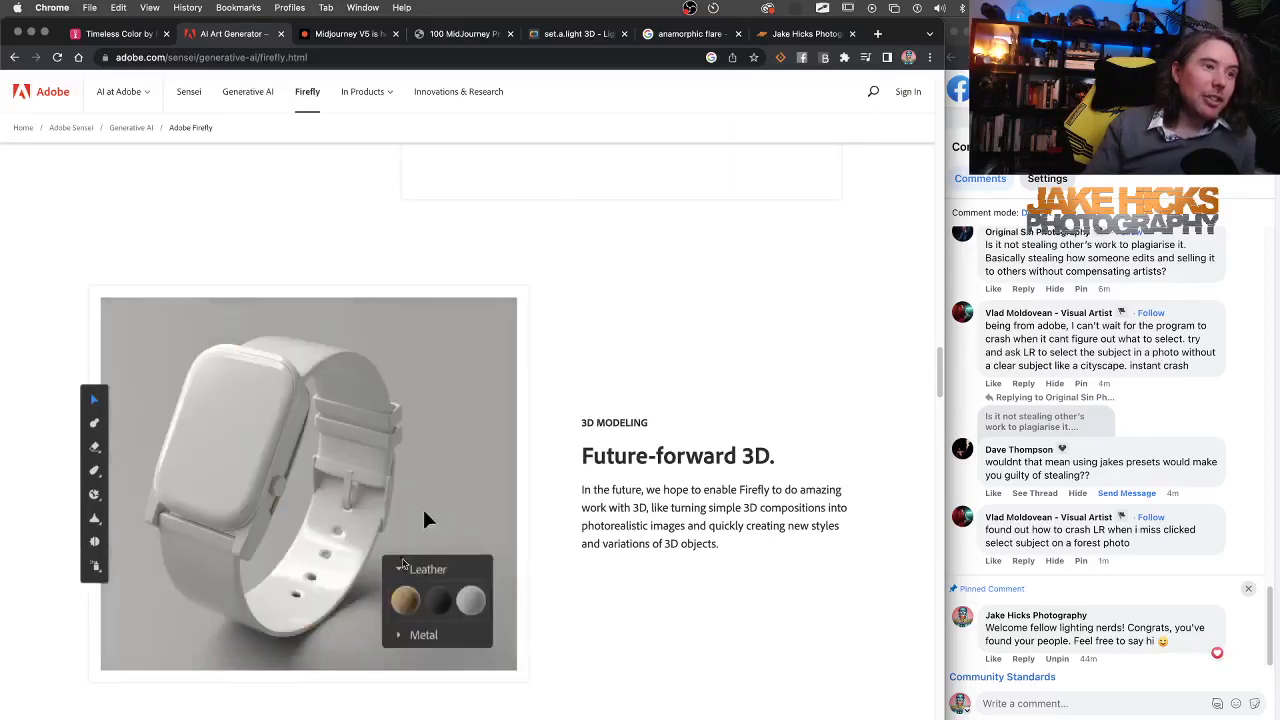
pyautogui.scroll(-1, 388, 590)
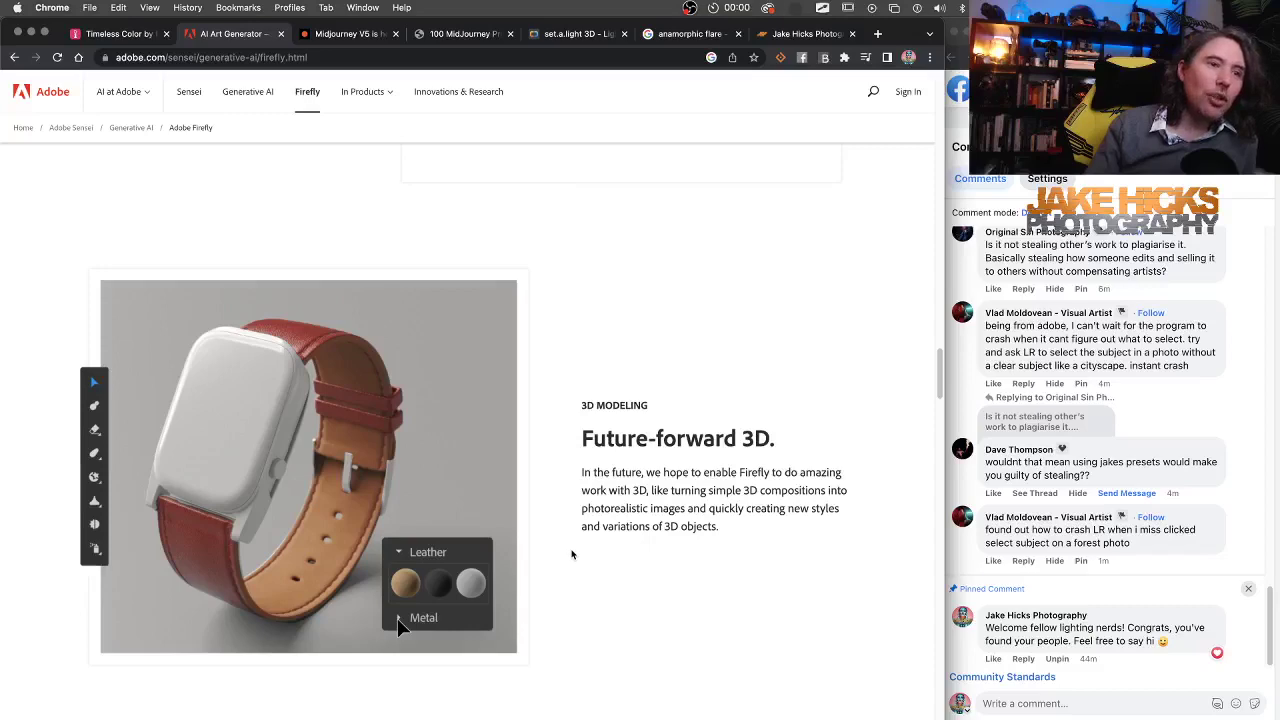
# Look over the beta invitation and the decorated letter N examples as far as the "Creators first" statement.
pyautogui.scroll(-5, 572, 554)
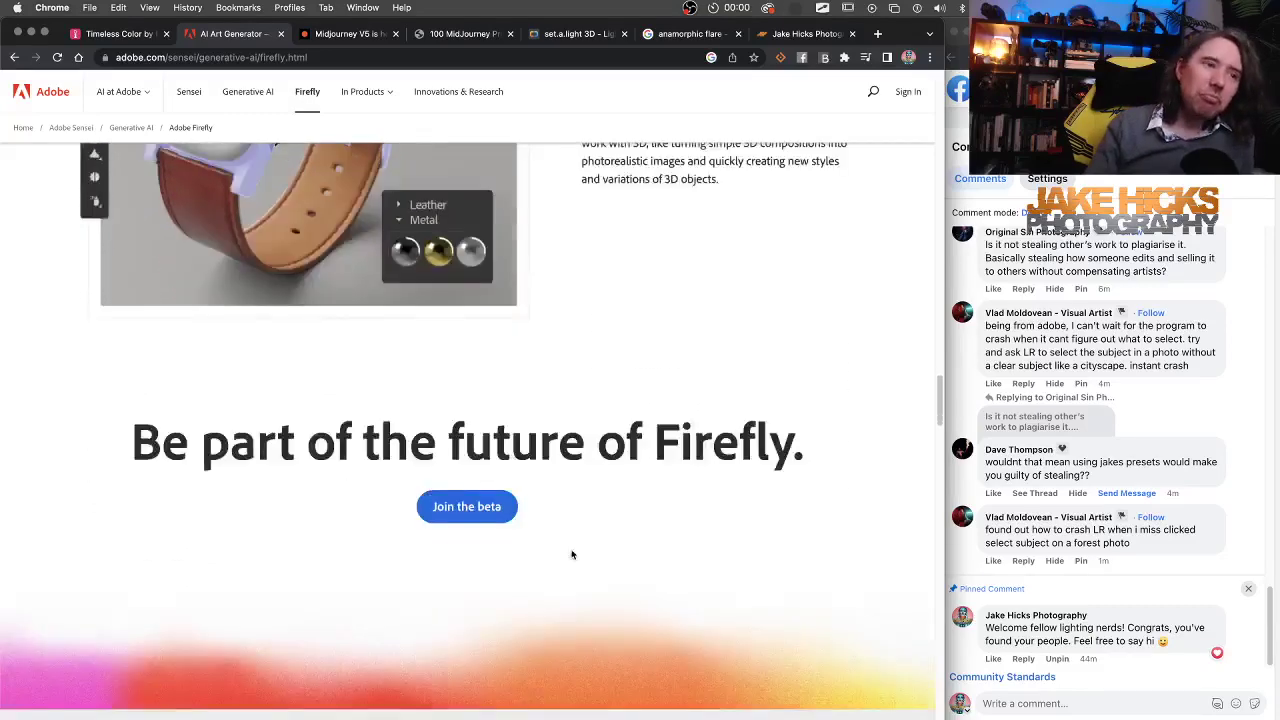
pyautogui.scroll(-2, 572, 554)
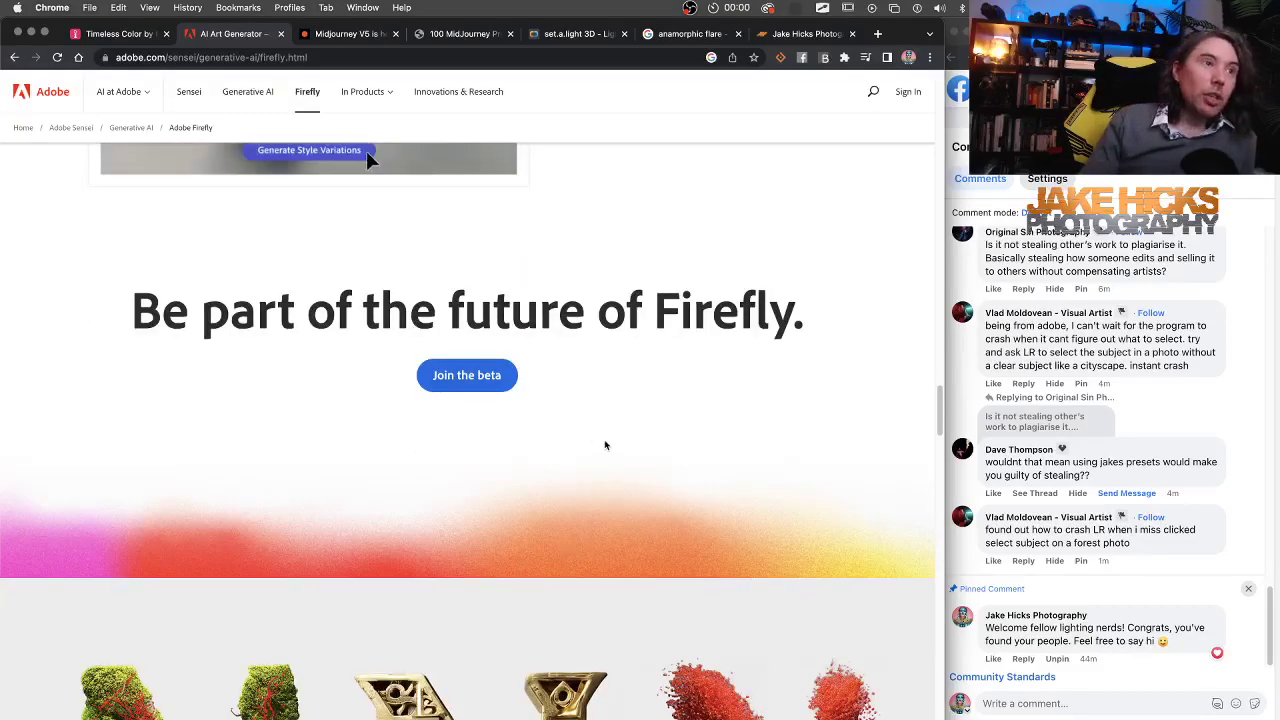
pyautogui.scroll(-4, 583, 514)
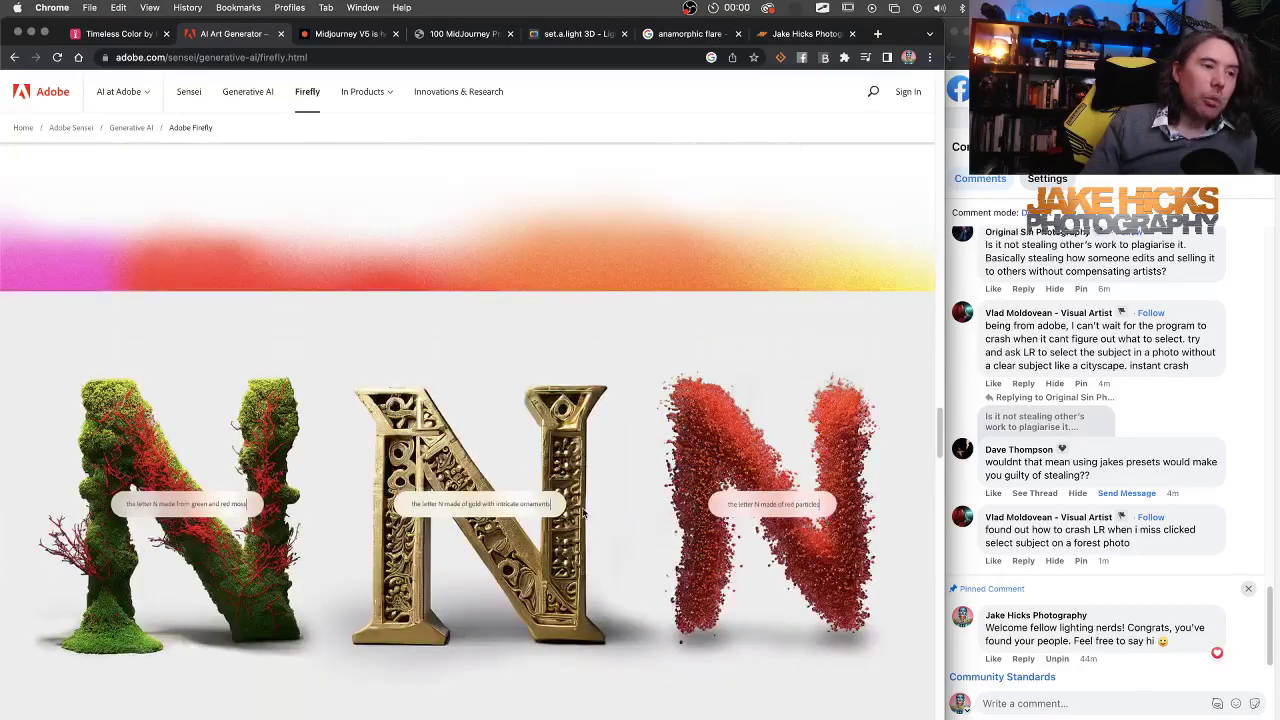
pyautogui.scroll(-6, 583, 513)
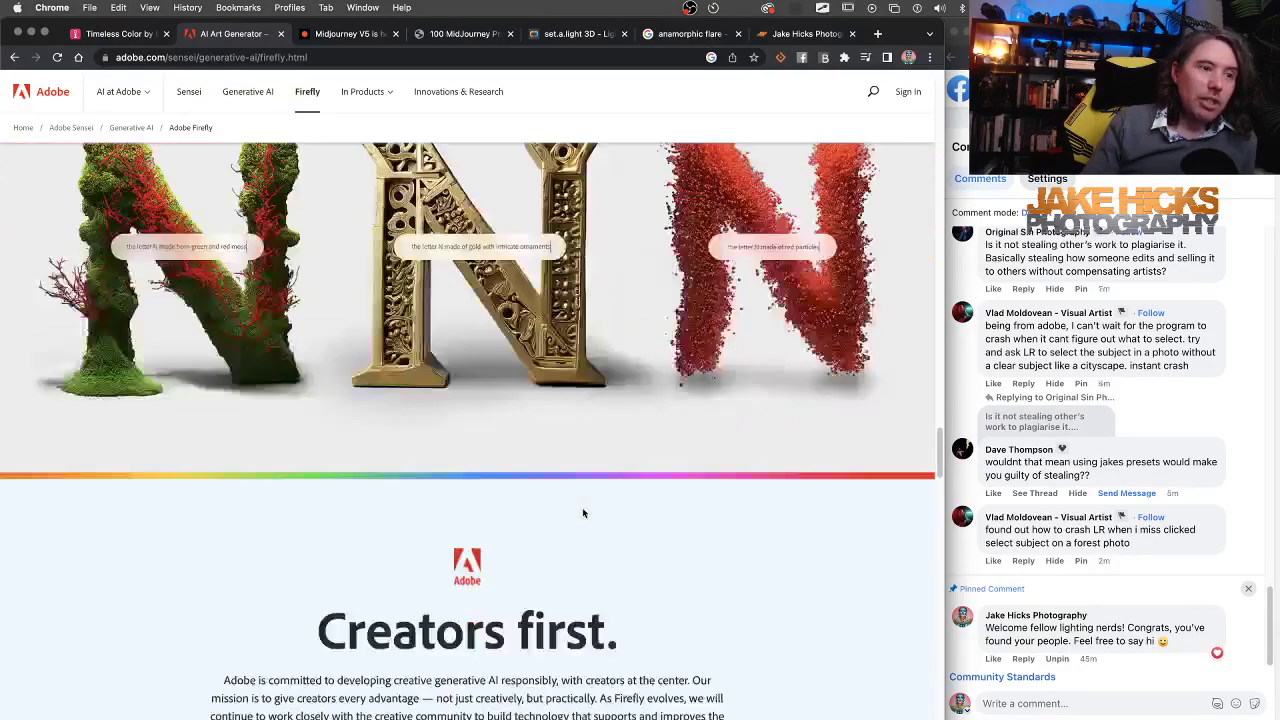
pyautogui.scroll(-1, 583, 513)
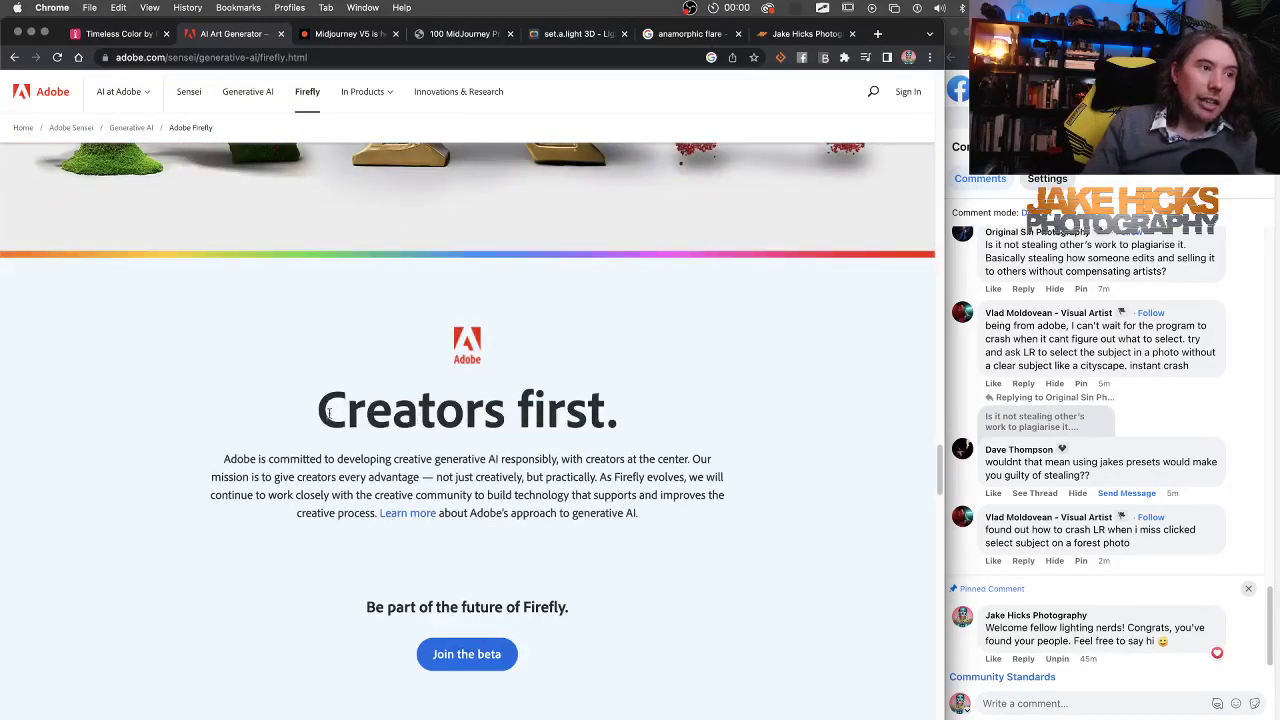
# Highlight the "Creators first." heading and the paragraph about Adobe's responsible AI commitment while reading that section.
pyautogui.moveTo(329, 408); pyautogui.dragTo(636, 418)
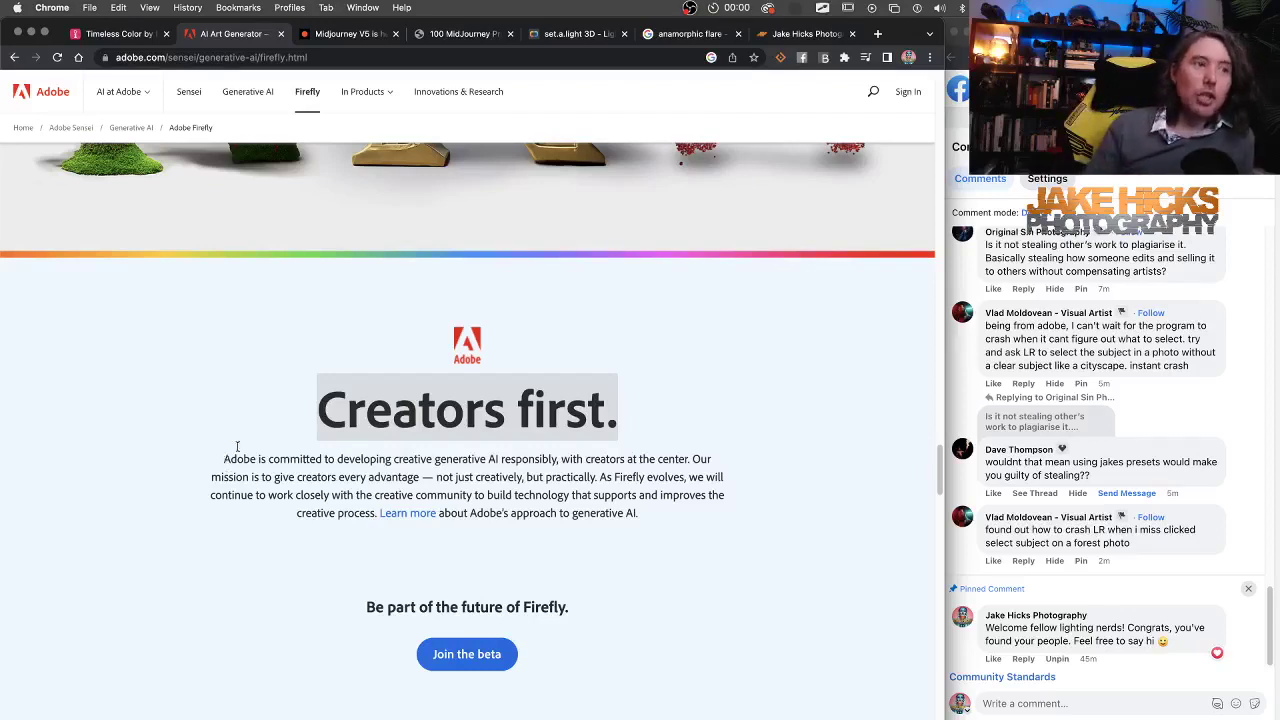
pyautogui.moveTo(226, 455); pyautogui.dragTo(690, 515)
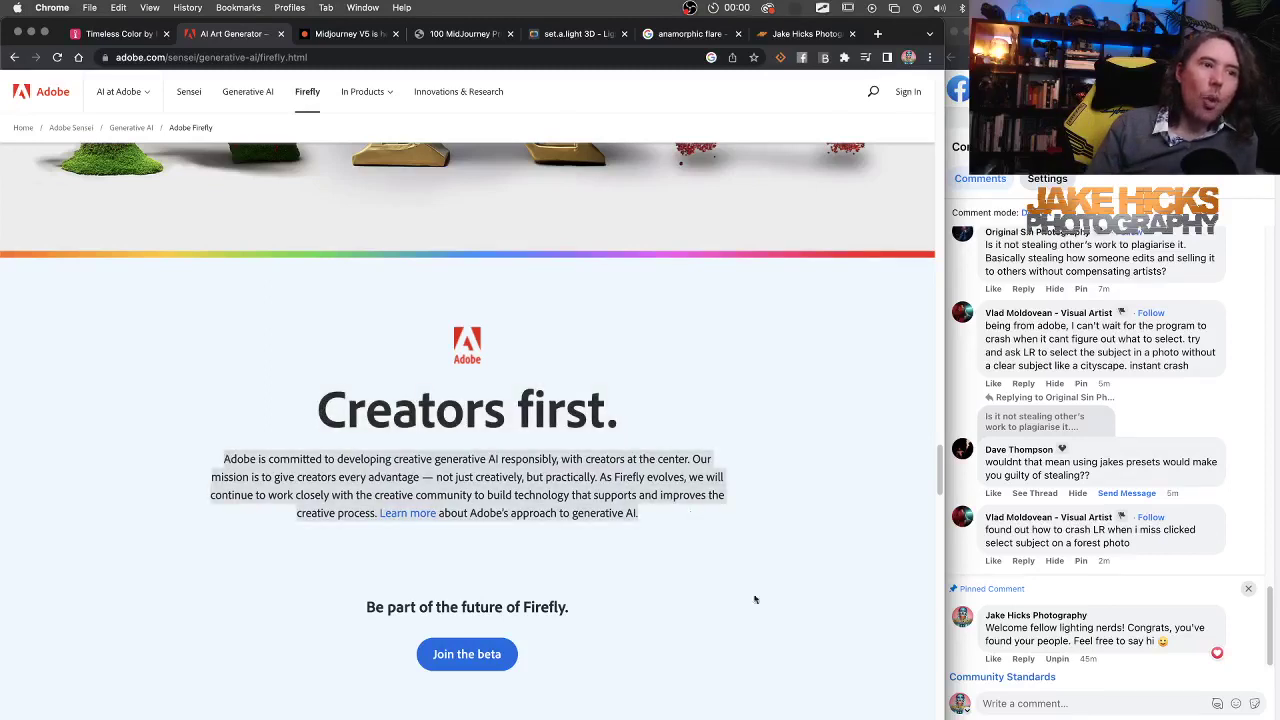
pyautogui.scroll(-2, 712, 644)
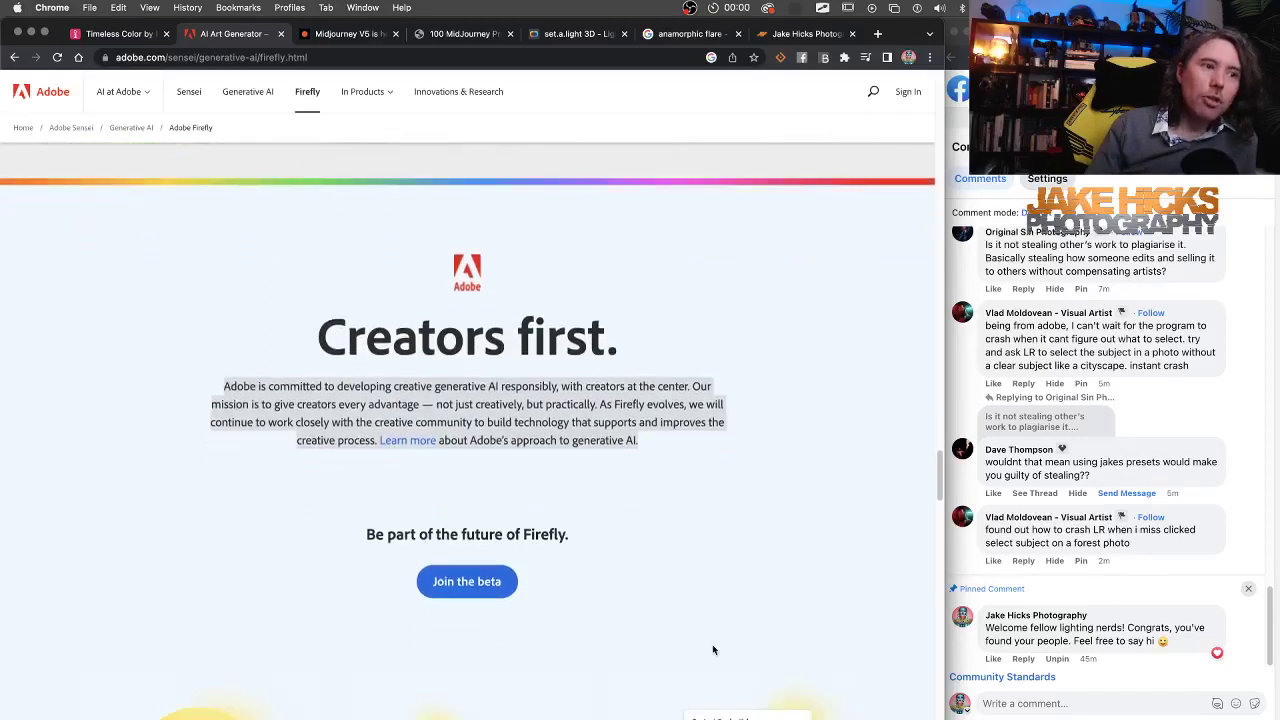
pyautogui.scroll(-1, 712, 650)
pyautogui.scroll(2, 712, 650)
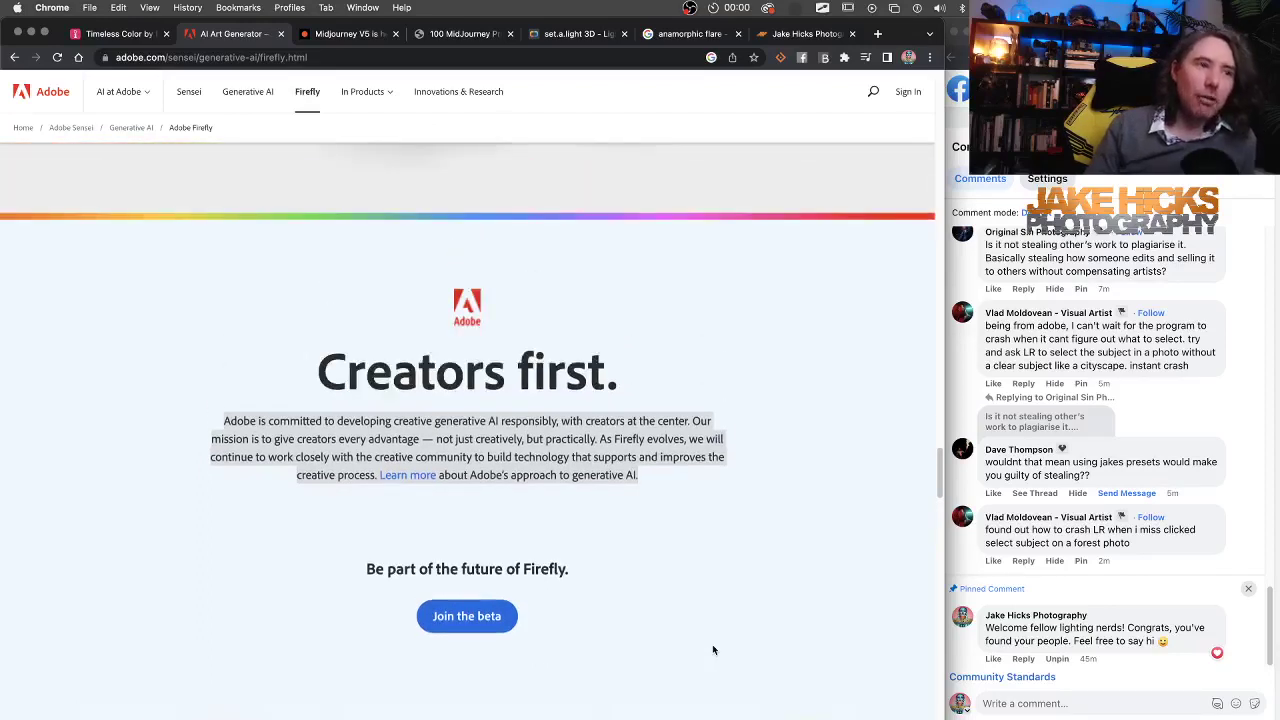
pyautogui.click(641, 479)
pyautogui.moveTo(648, 479); pyautogui.dragTo(221, 424)
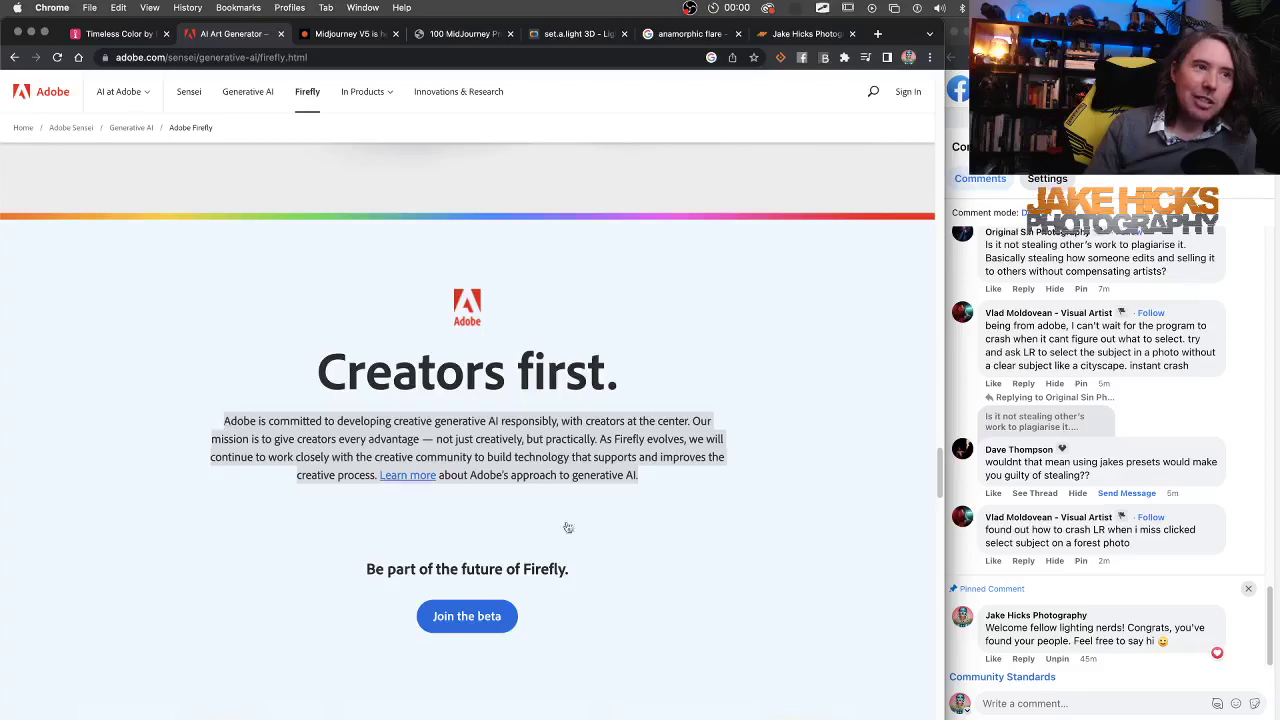
pyautogui.scroll(-1, 800, 638)
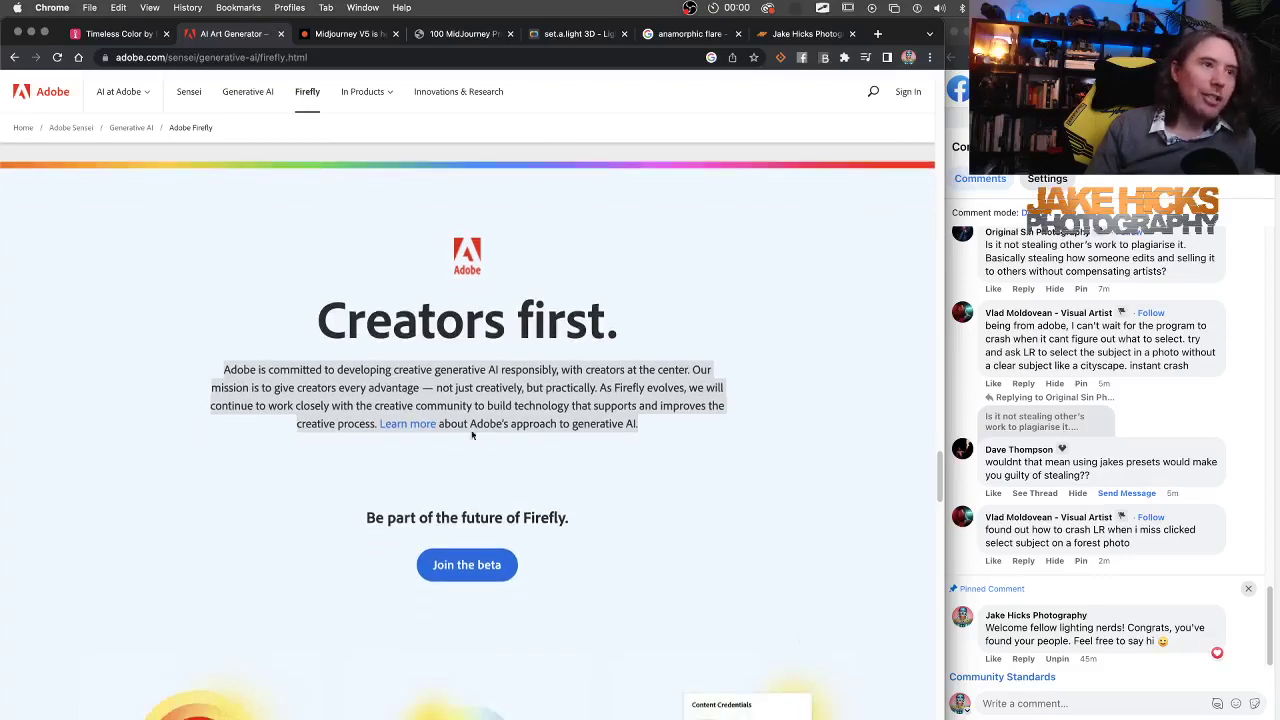
pyautogui.moveTo(326, 311); pyautogui.dragTo(610, 333)
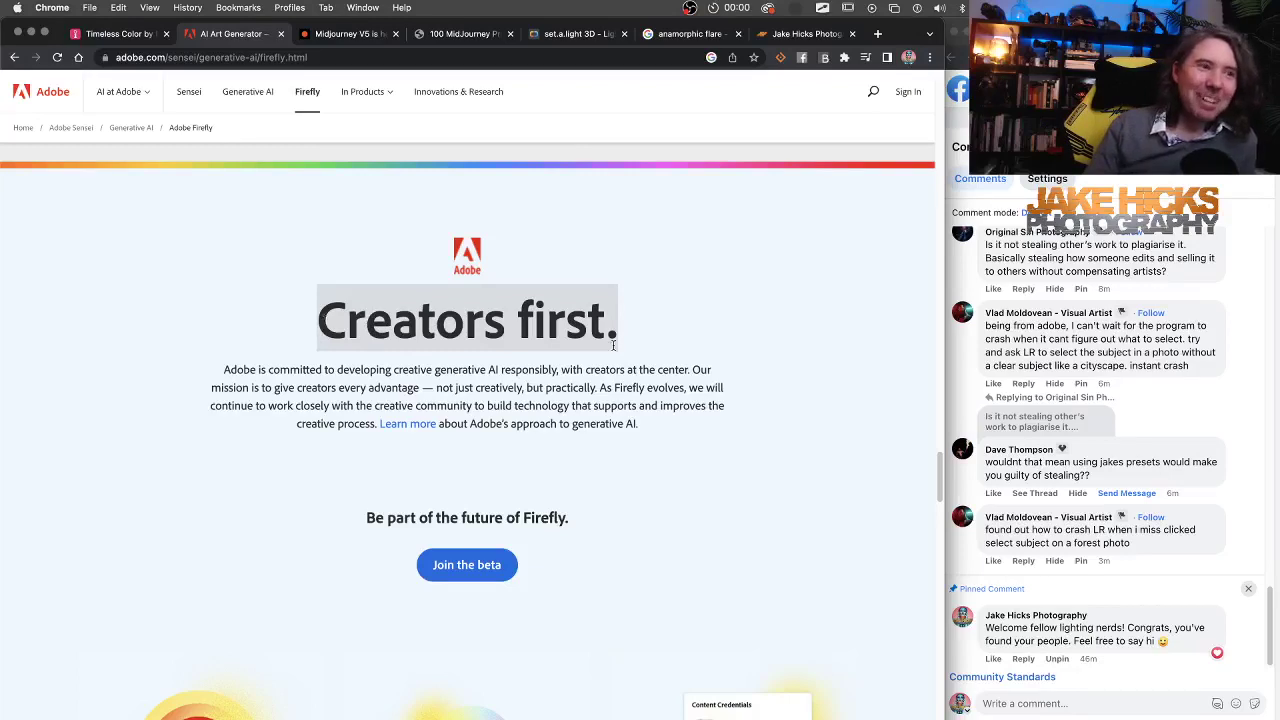
pyautogui.scroll(-3, 666, 526)
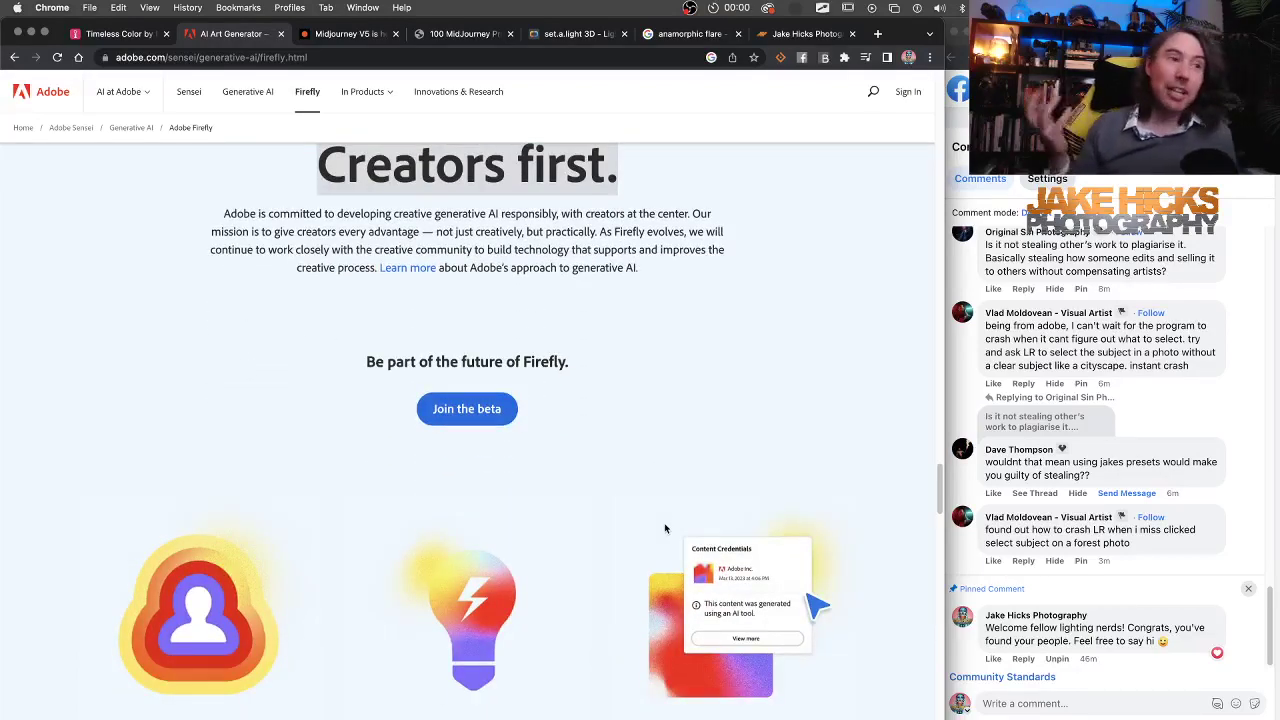
# Return to the "Meet Adobe Firefly" introduction at the start of the page.
pyautogui.scroll(10, 692, 543)
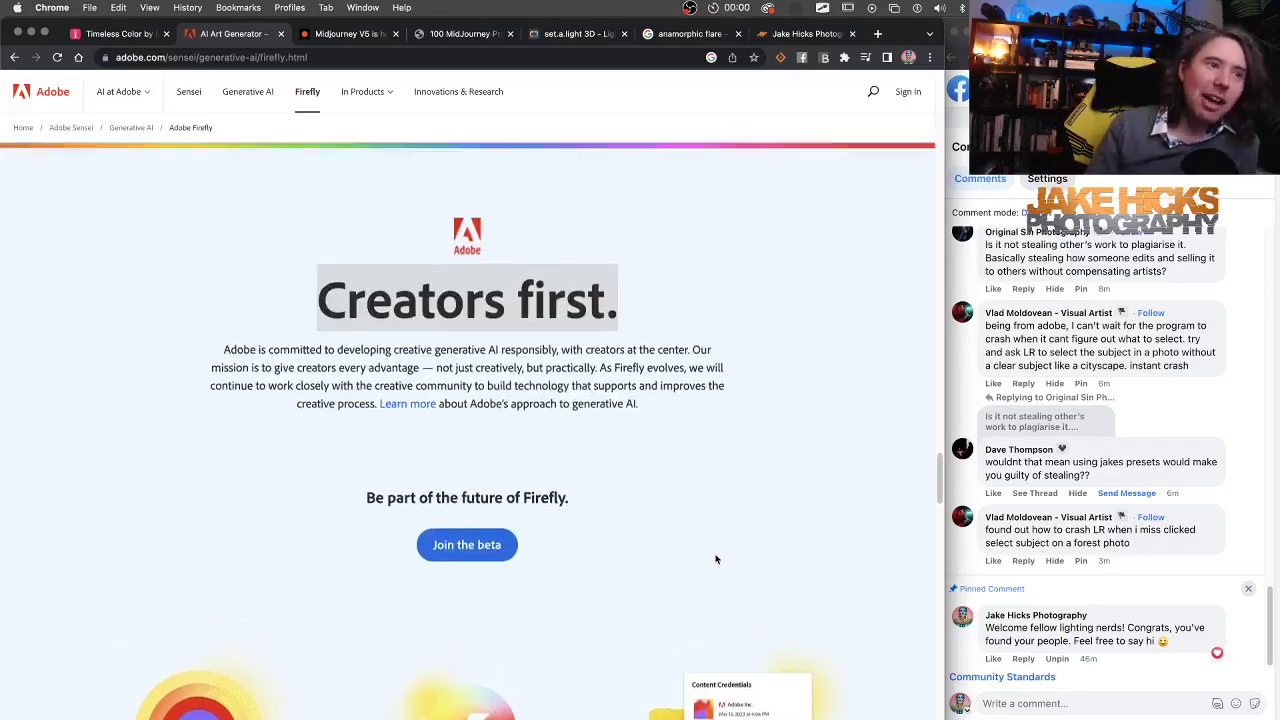
pyautogui.scroll(15, 745, 600)
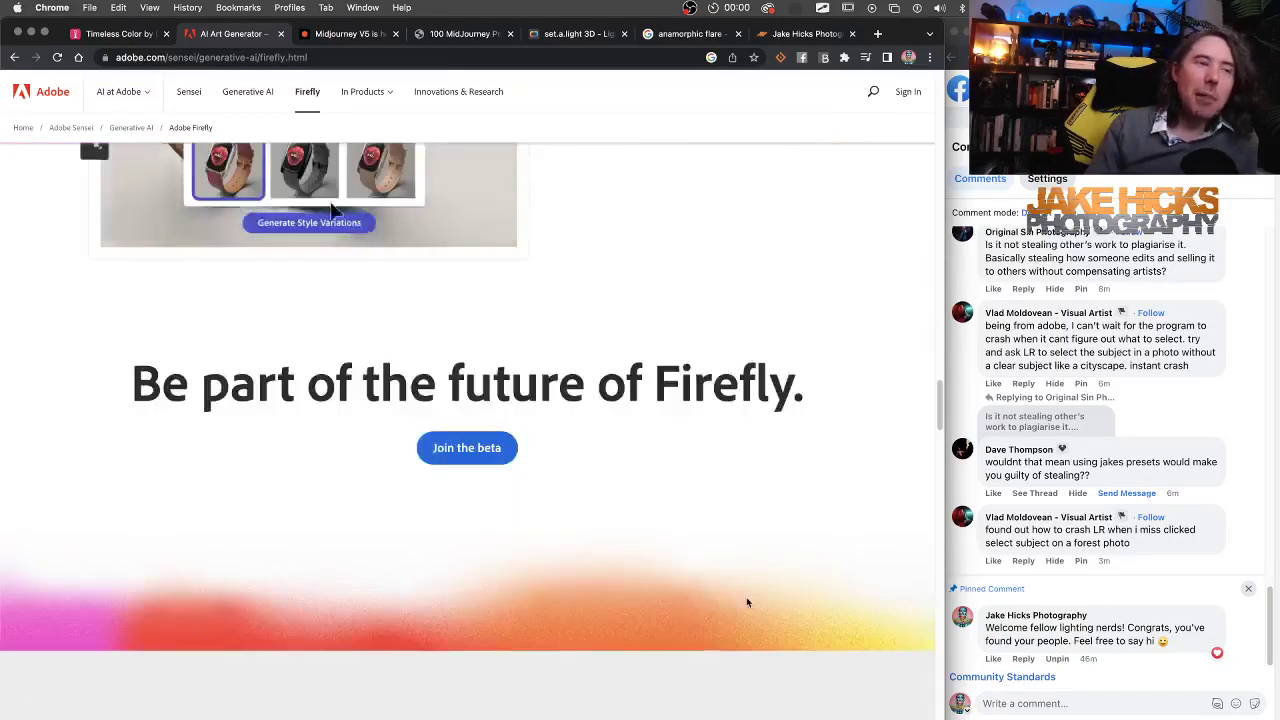
pyautogui.scroll(20, 715, 605)
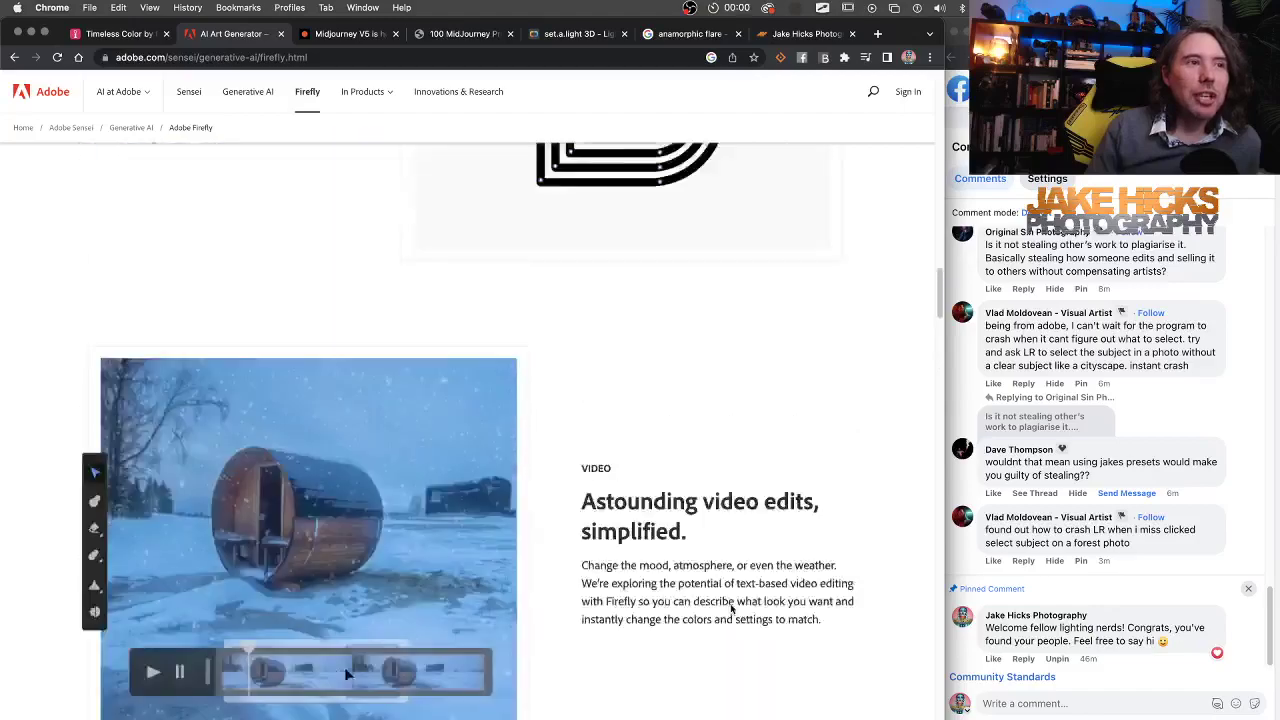
pyautogui.scroll(15, 730, 608)
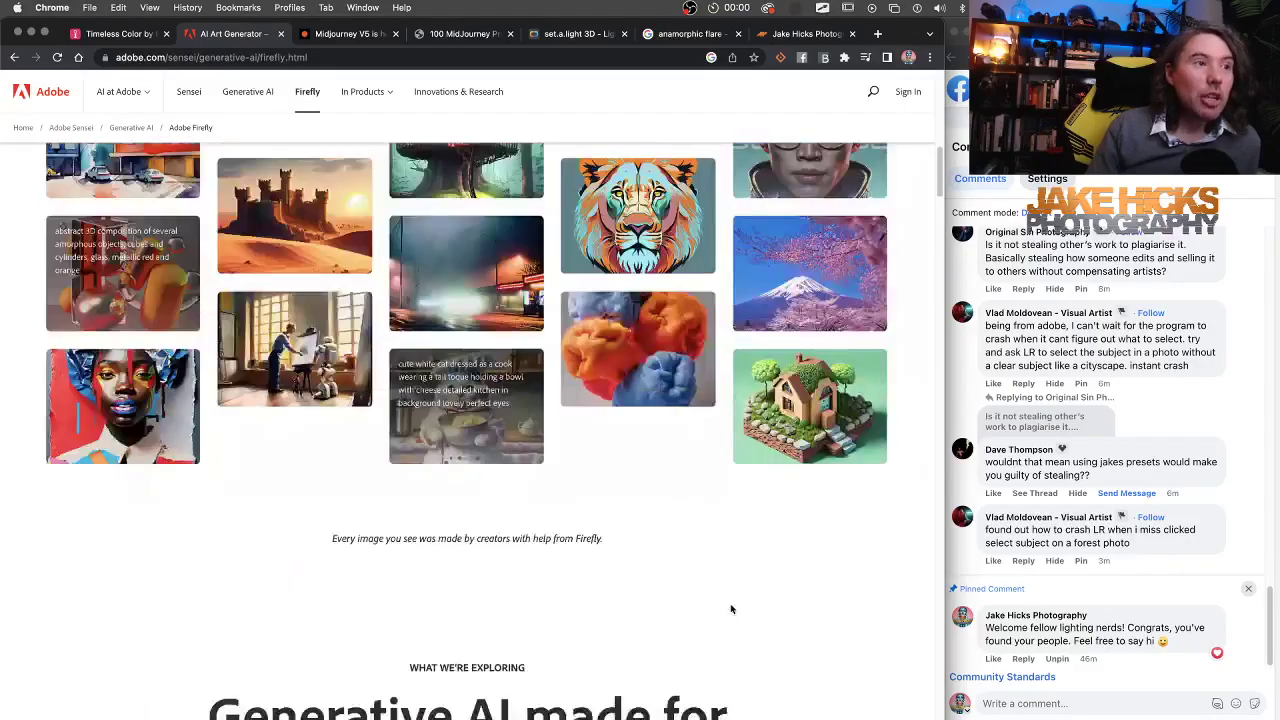
pyautogui.scroll(15, 730, 608)
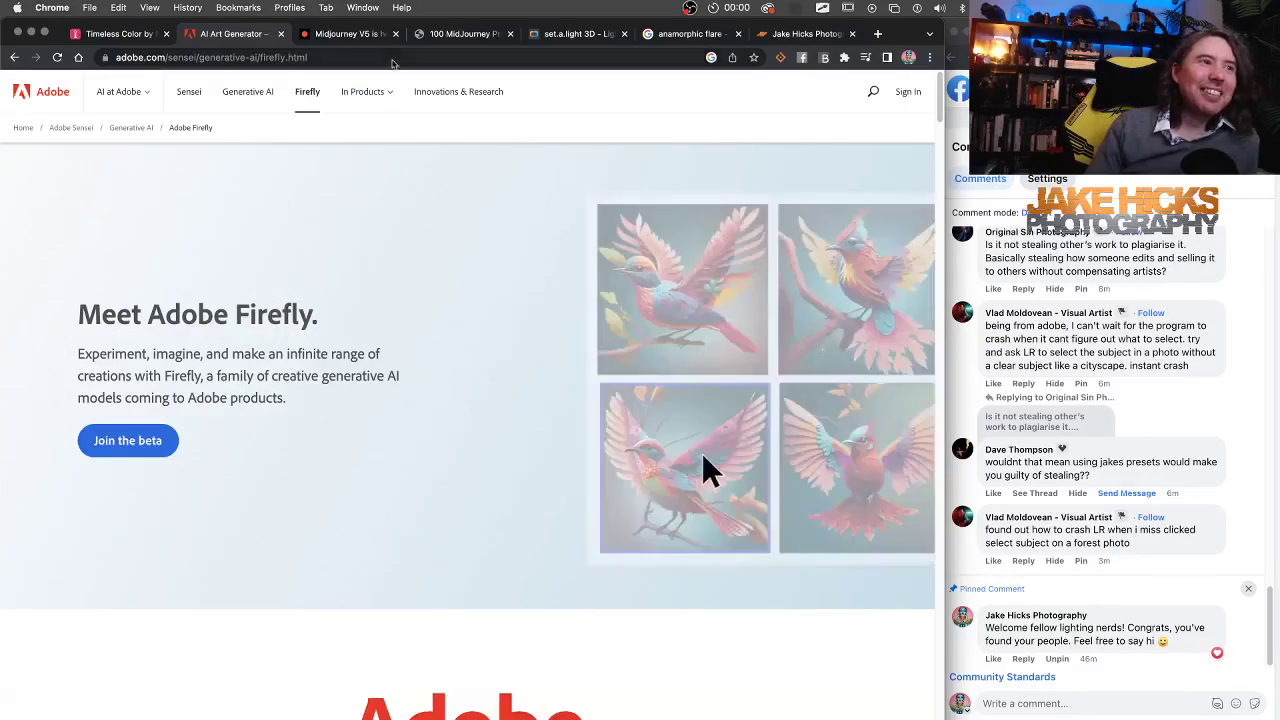
# Switch to the Midjourney V5 article and review its introduction and the V4 versus V5 comparison table.
pyautogui.click(350, 34)
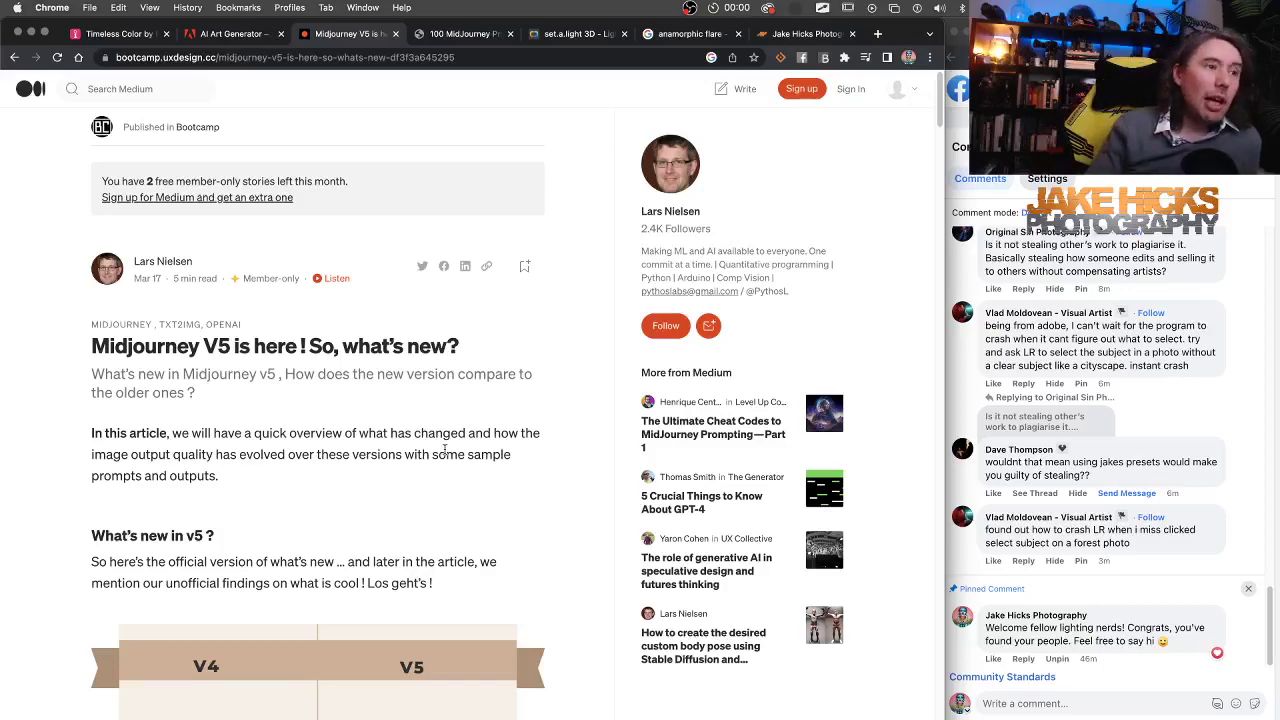
pyautogui.scroll(-3, 444, 449)
pyautogui.scroll(3, 444, 449)
pyautogui.scroll(-4, 444, 448)
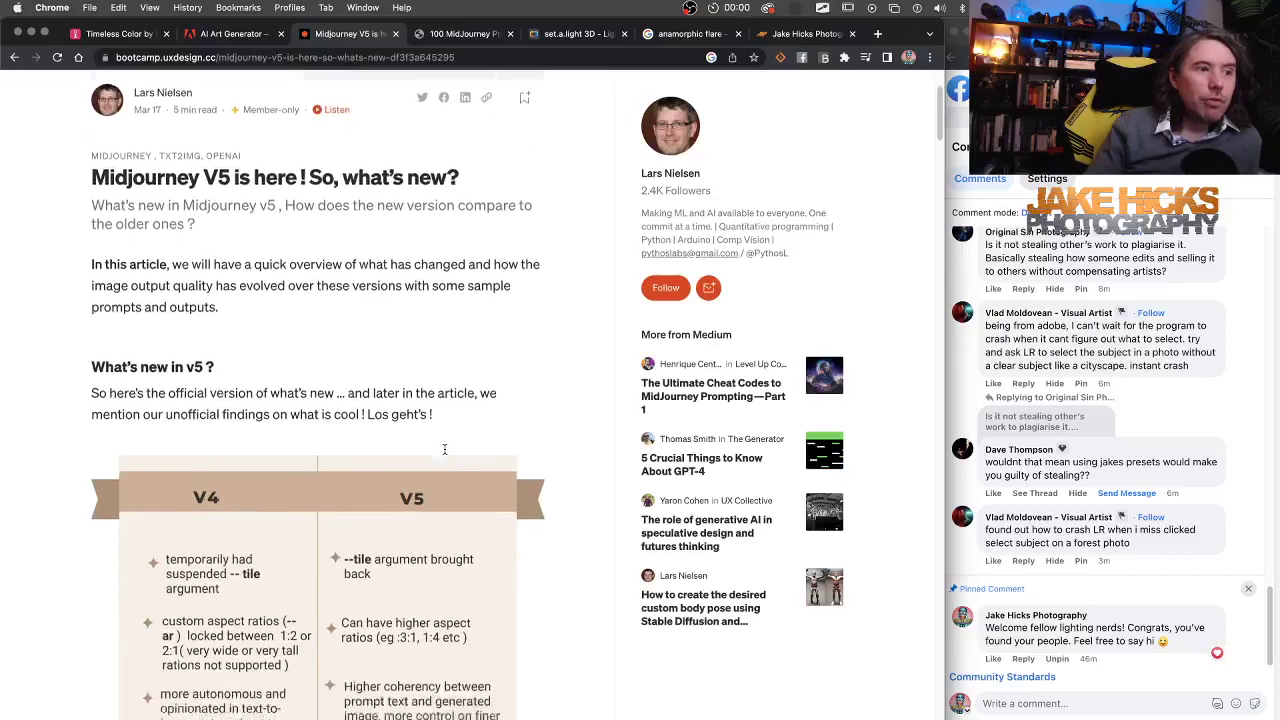
pyautogui.scroll(-10, 444, 449)
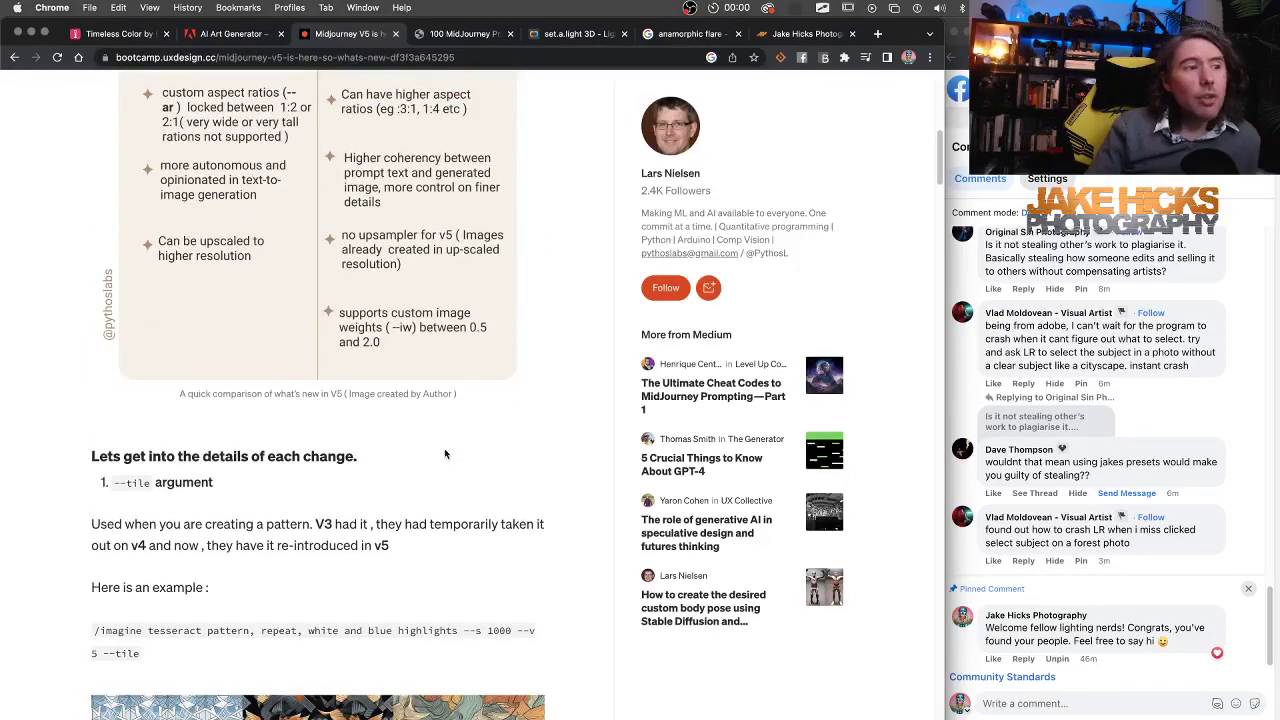
pyautogui.scroll(-8, 444, 448)
# Examine the article's --tile argument section and its three repeating pattern examples.
pyautogui.scroll(3, 390, 478)
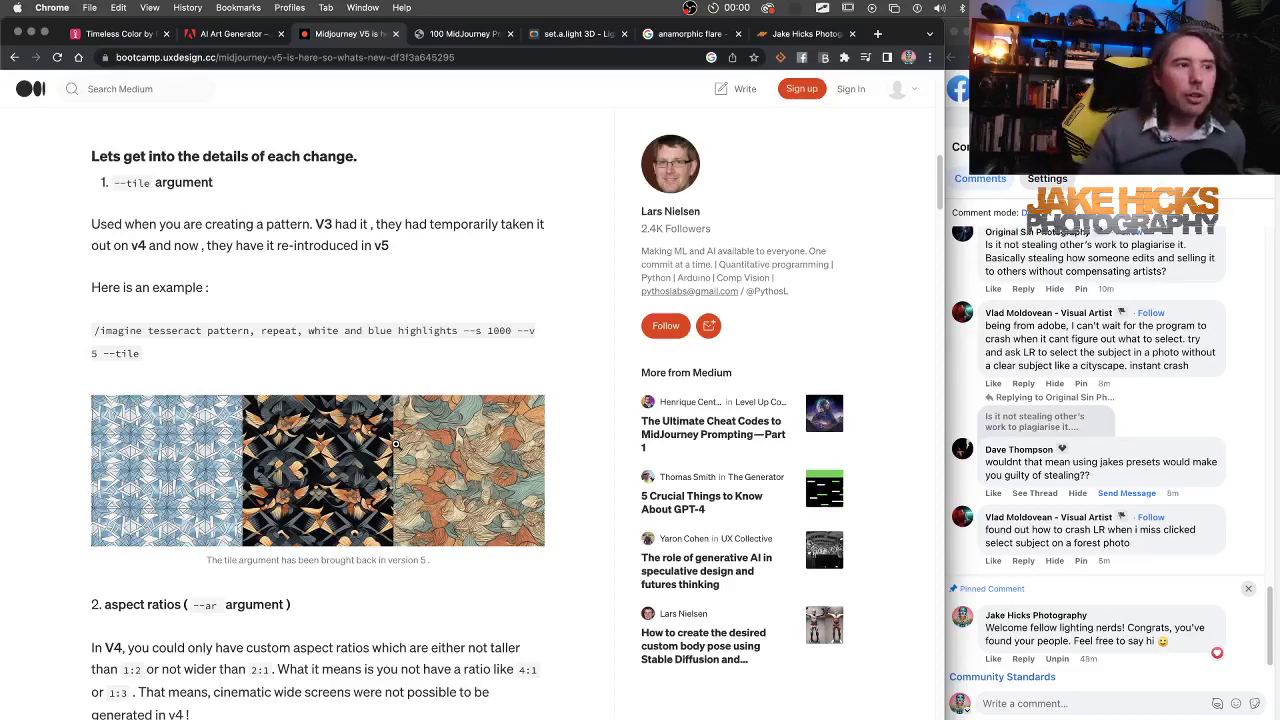
pyautogui.scroll(-2, 404, 442)
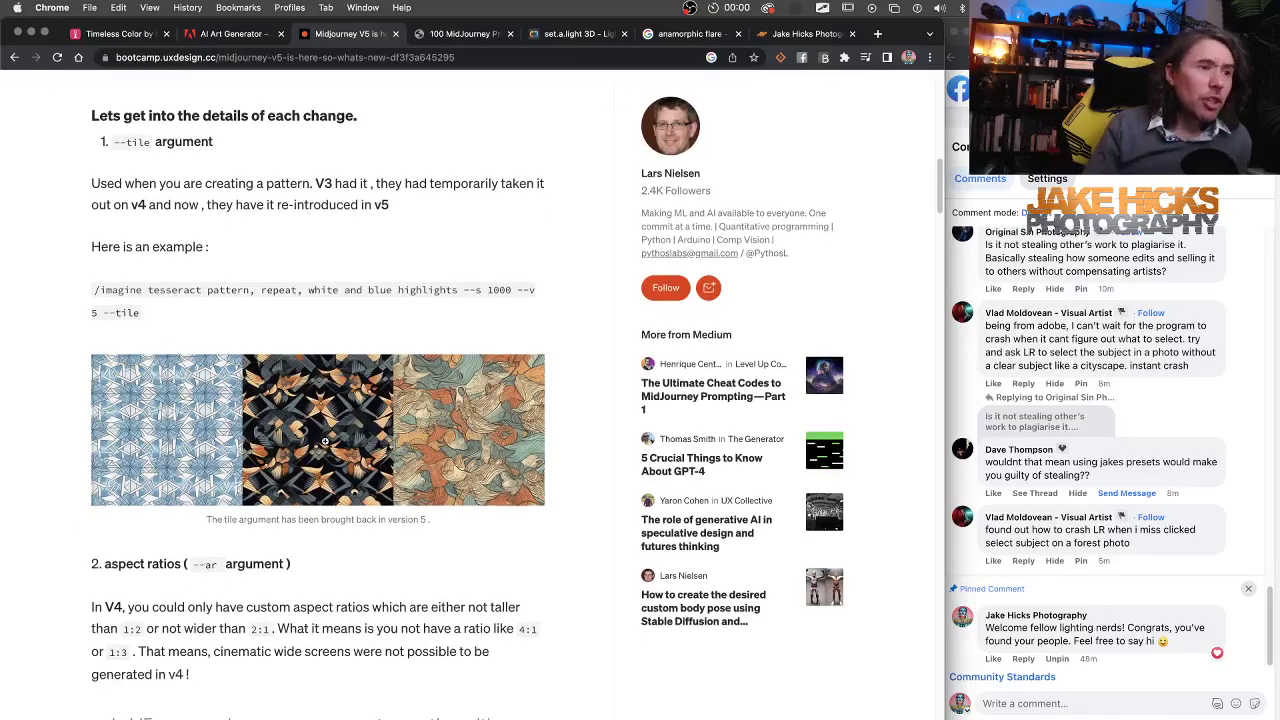
pyautogui.scroll(-1, 326, 440)
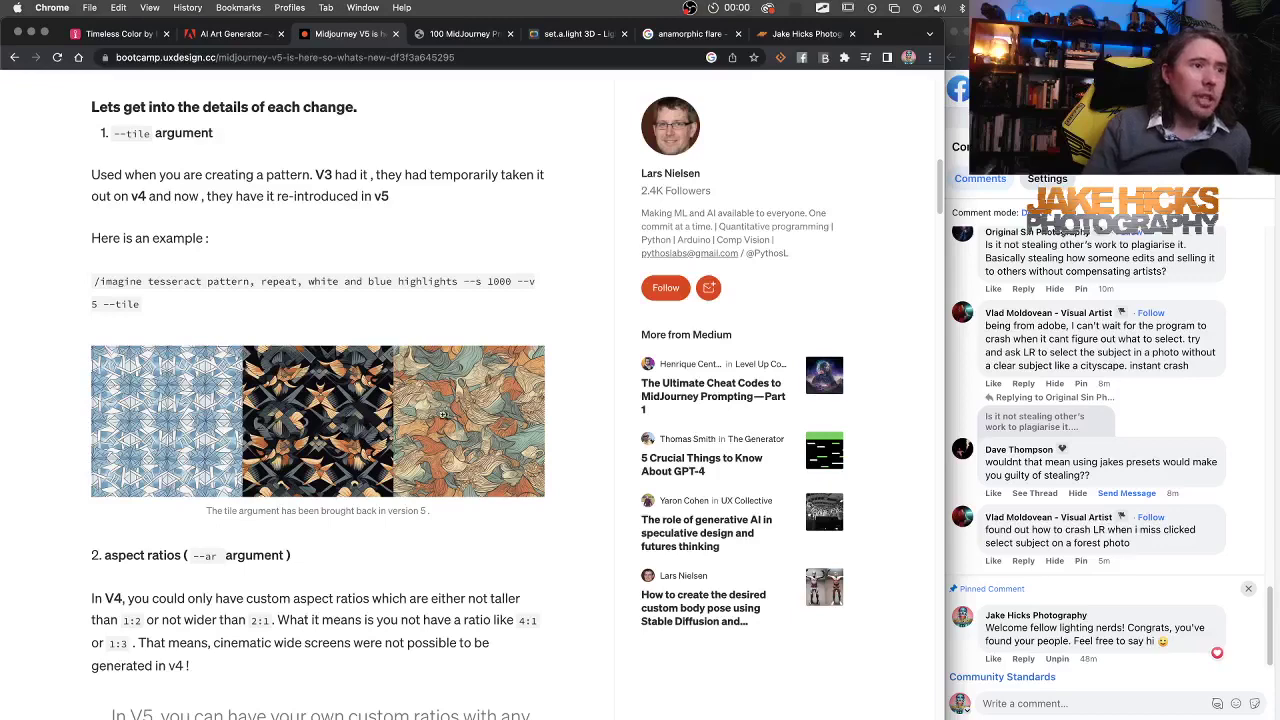
# Examine the custom aspect ratio flower samples and the anamorphic cinematic example with the two bears.
pyautogui.scroll(-5, 430, 478)
pyautogui.scroll(-2, 428, 478)
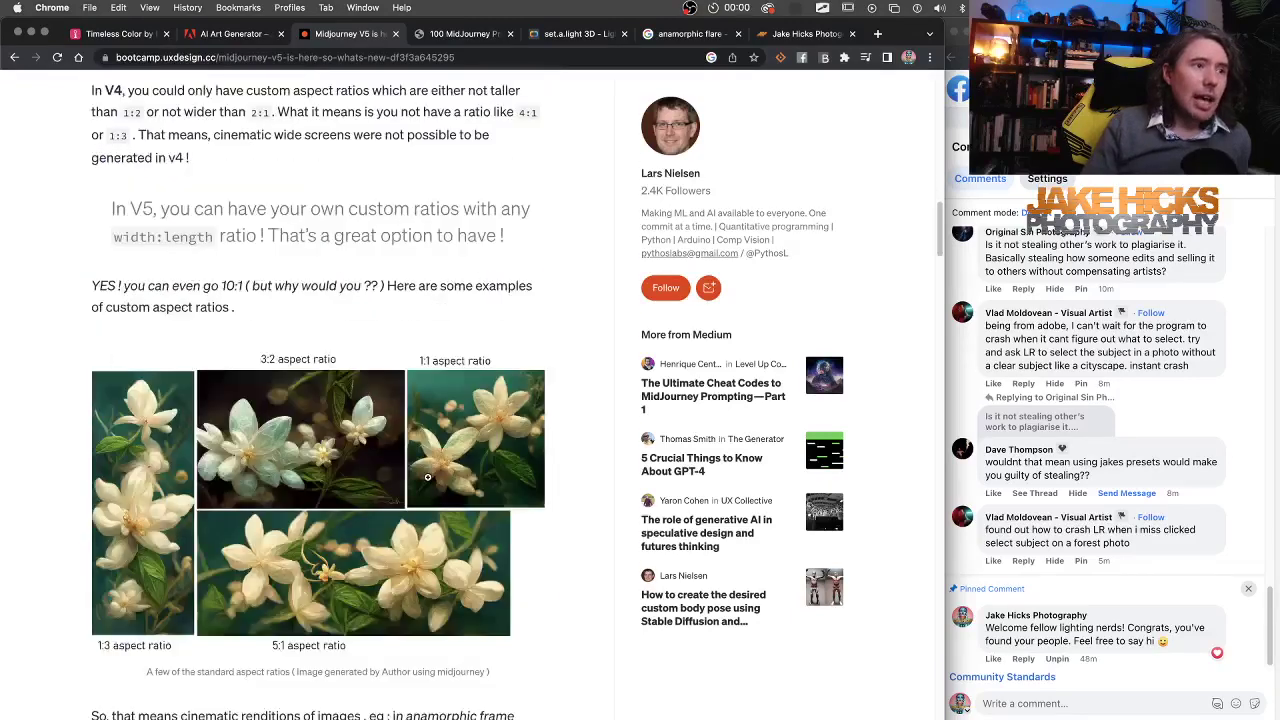
pyautogui.scroll(-8, 427, 477)
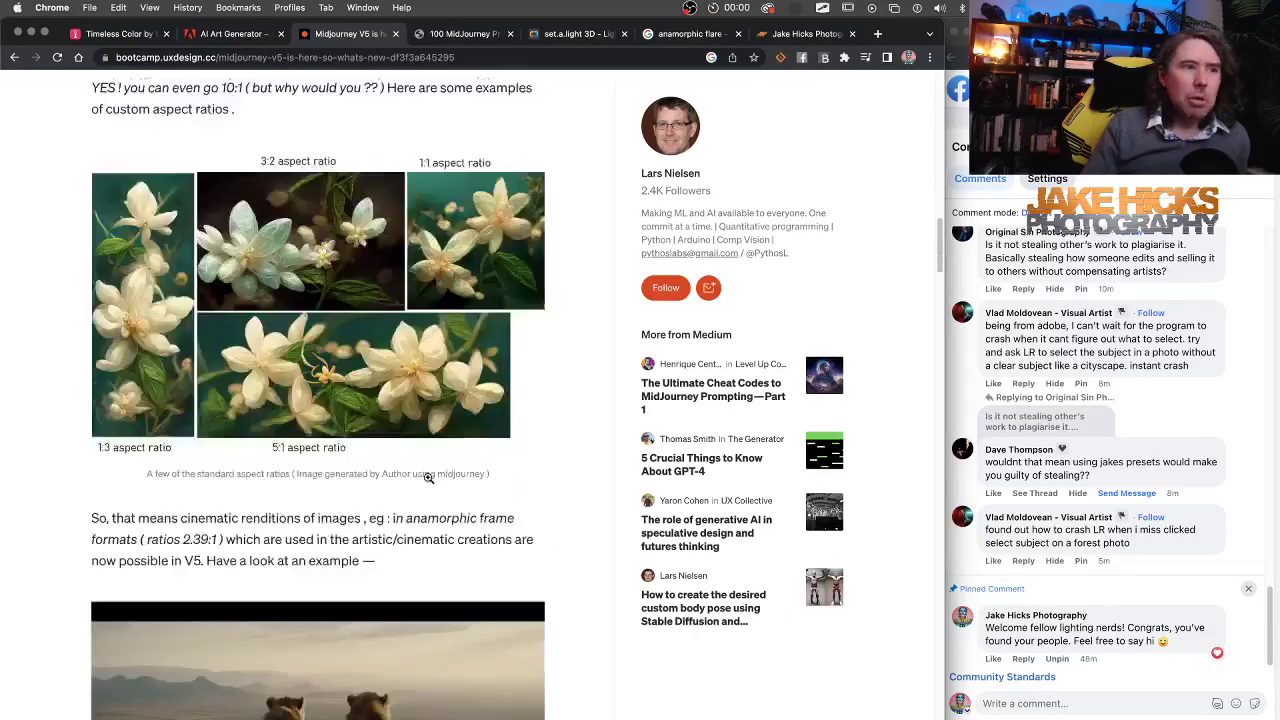
pyautogui.scroll(1, 428, 478)
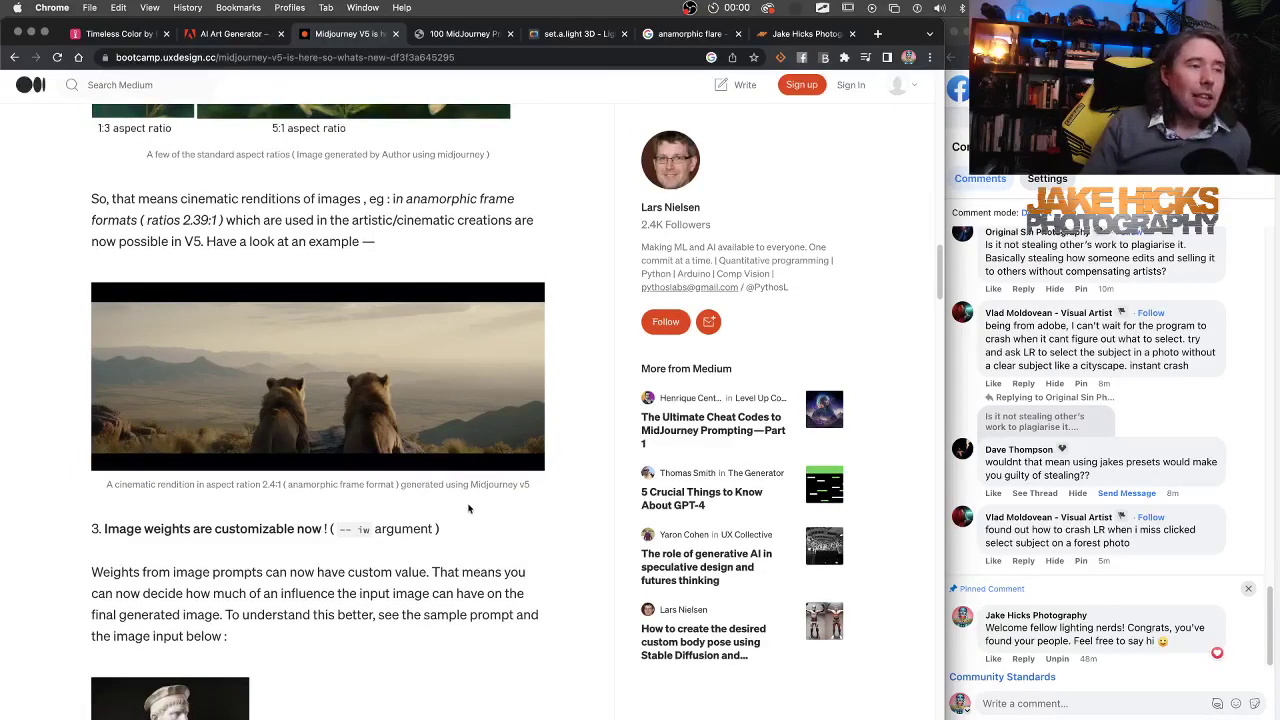
pyautogui.scroll(-1, 468, 508)
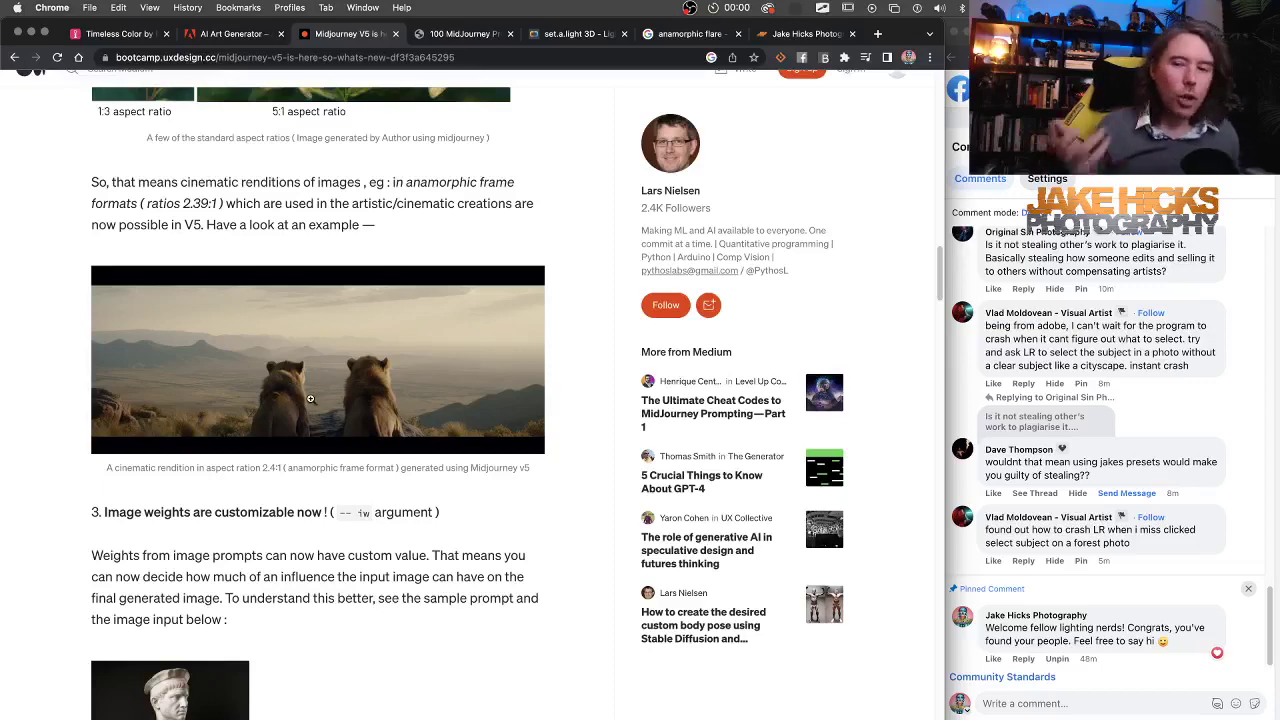
# Study the image weights section, comparing the Roman soldier outputs at weights 2, 1 and 0.5.
pyautogui.scroll(-3, 318, 400)
pyautogui.scroll(-7, 321, 401)
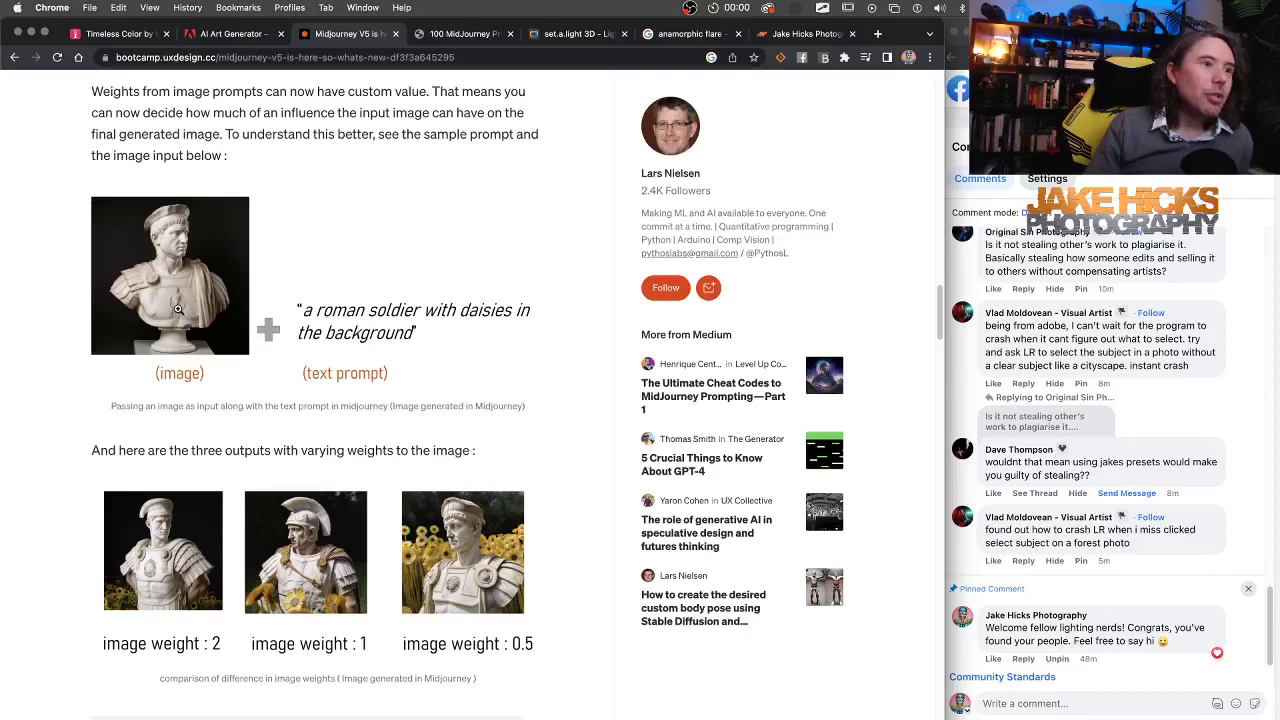
pyautogui.scroll(-1, 272, 463)
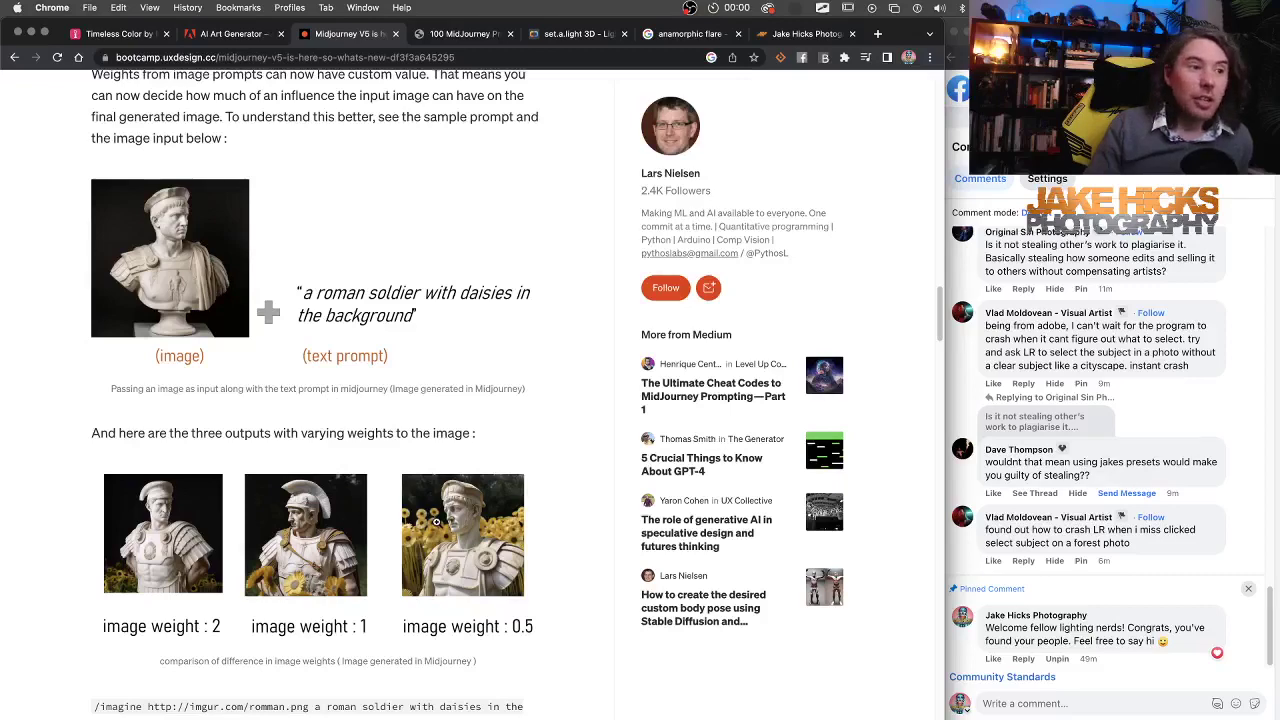
pyautogui.scroll(-5, 437, 521)
pyautogui.scroll(3, 437, 521)
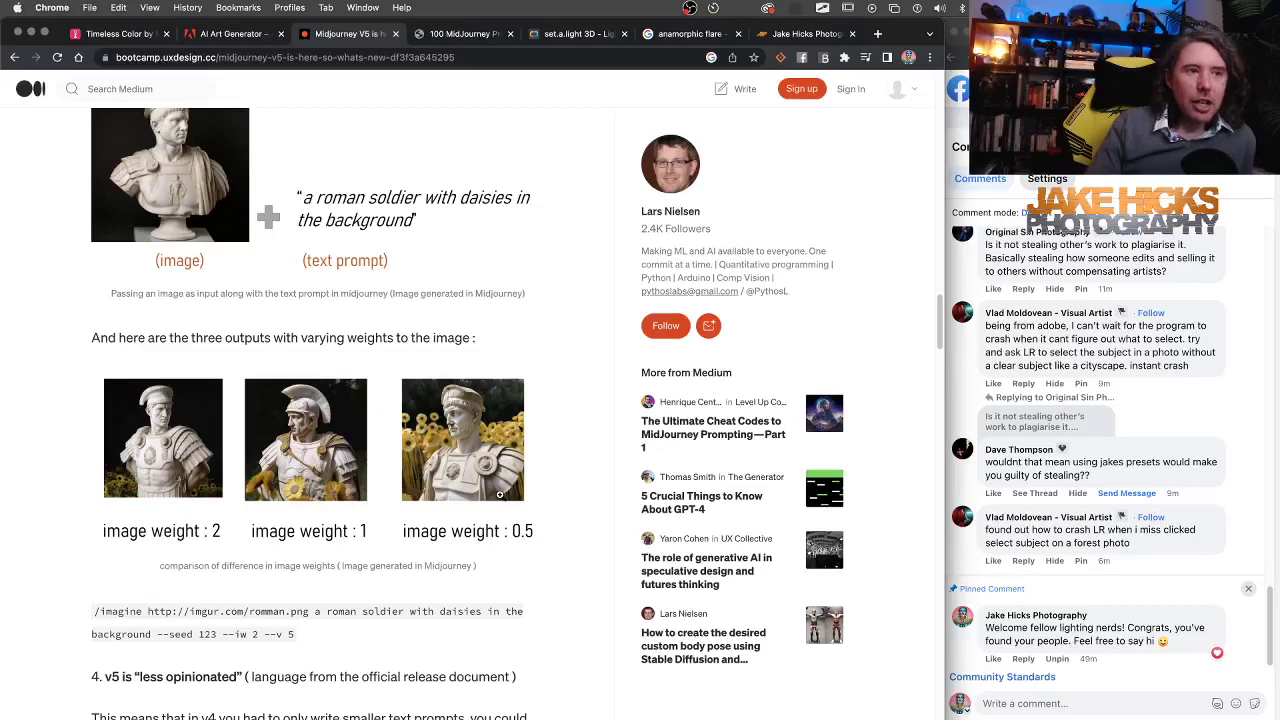
pyautogui.scroll(2, 466, 544)
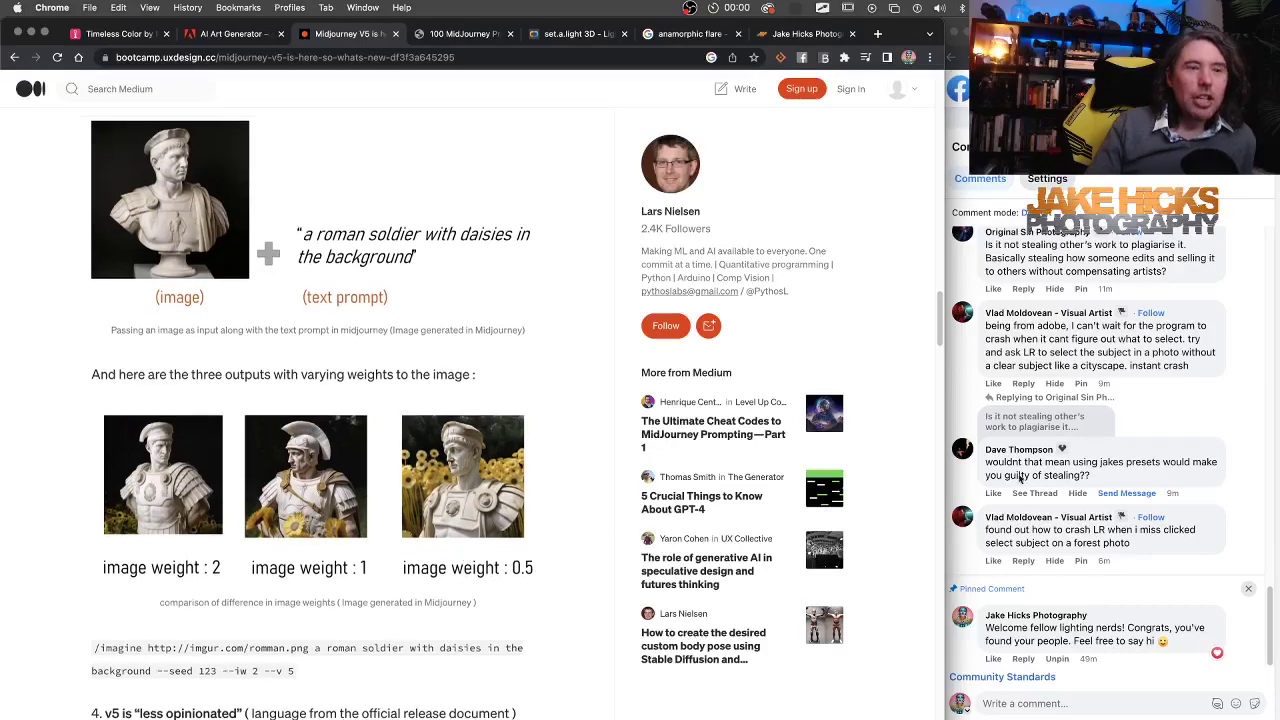
# Look back through the earlier livestream comments and return to the newest one.
pyautogui.scroll(4, 1097, 532)
pyautogui.scroll(2, 1097, 532)
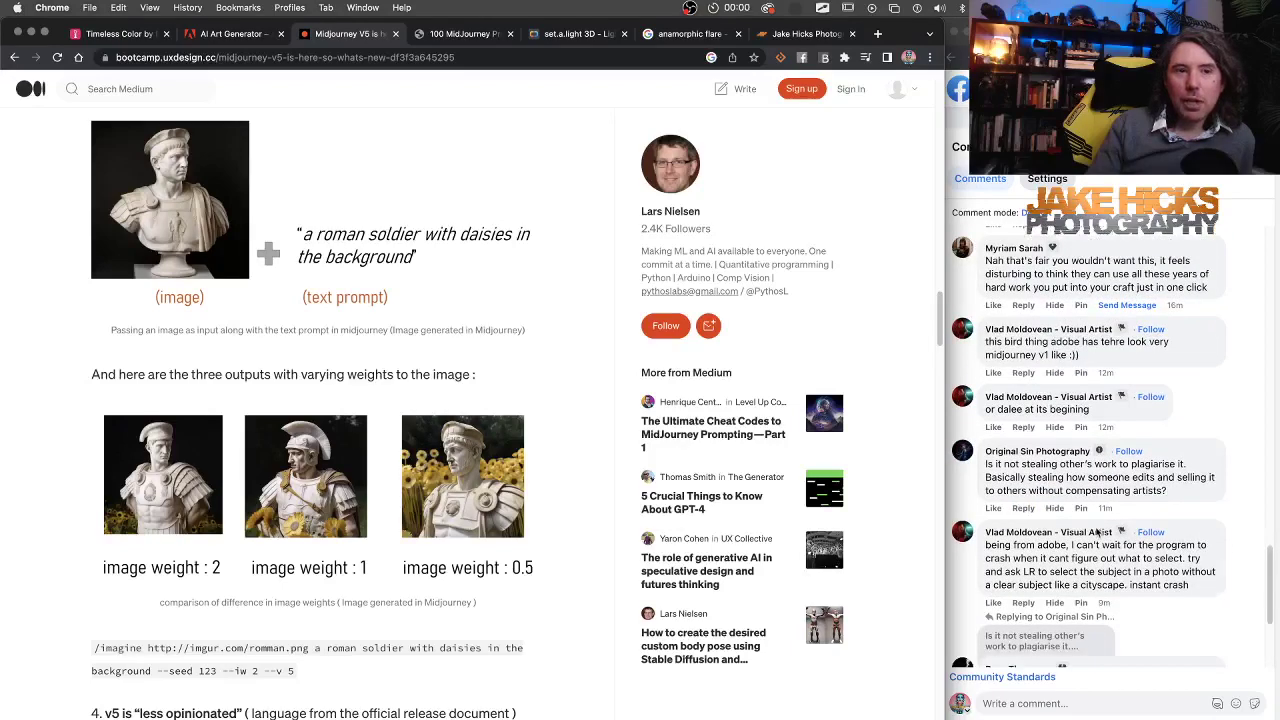
pyautogui.scroll(-5, 1097, 532)
pyautogui.scroll(-1, 1097, 533)
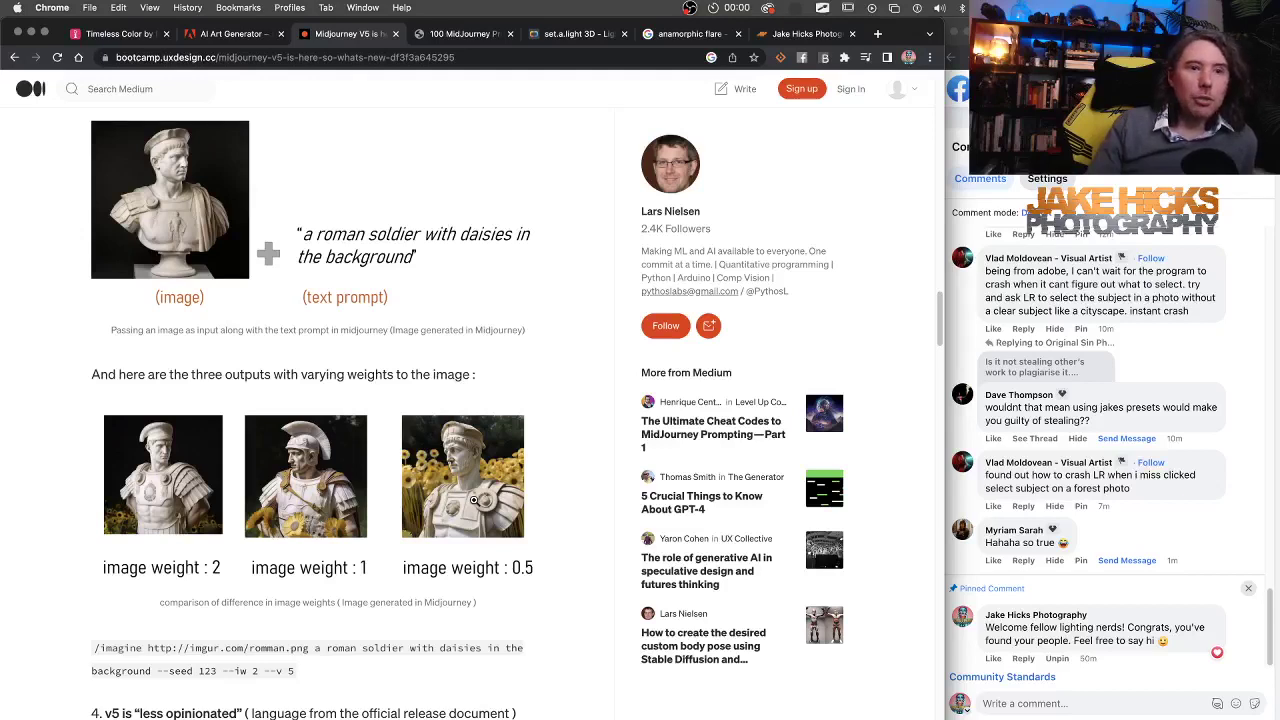
# Read on past the "less opinionated" section and examine the sample images of hands under "All 5 fingers and toes".
pyautogui.scroll(-1, 474, 500)
pyautogui.scroll(2, 474, 500)
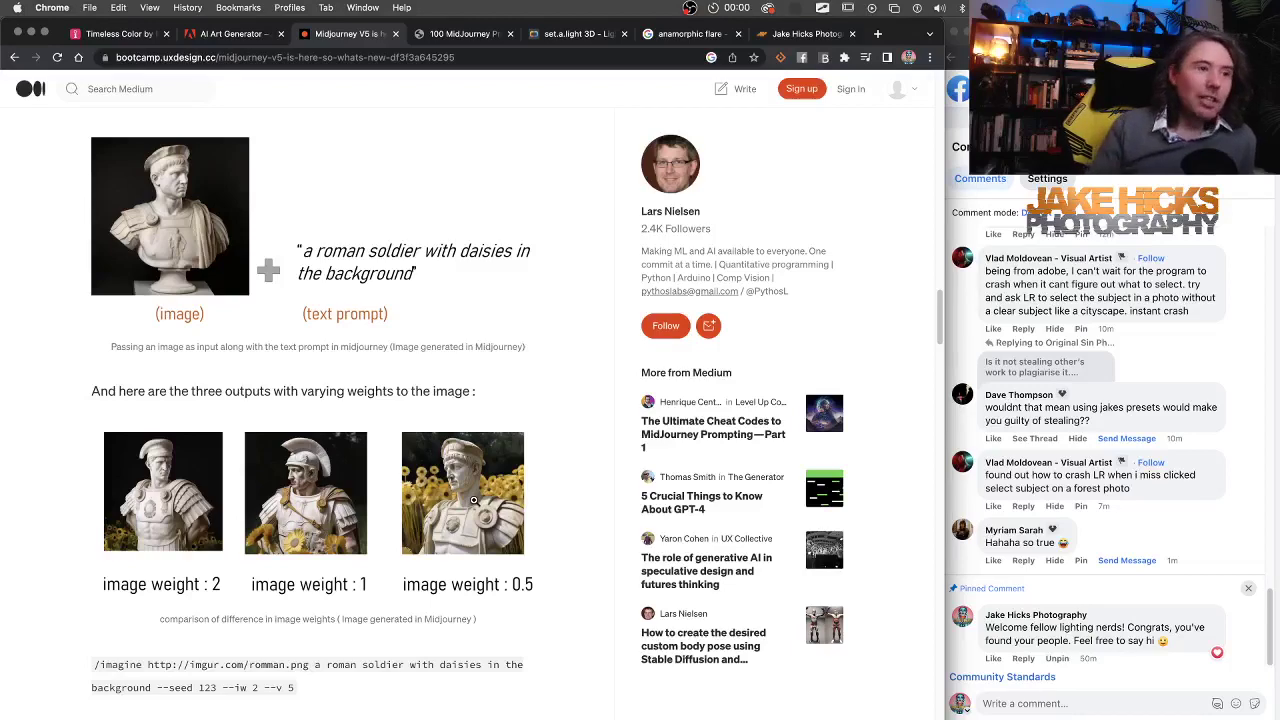
pyautogui.scroll(-5, 245, 509)
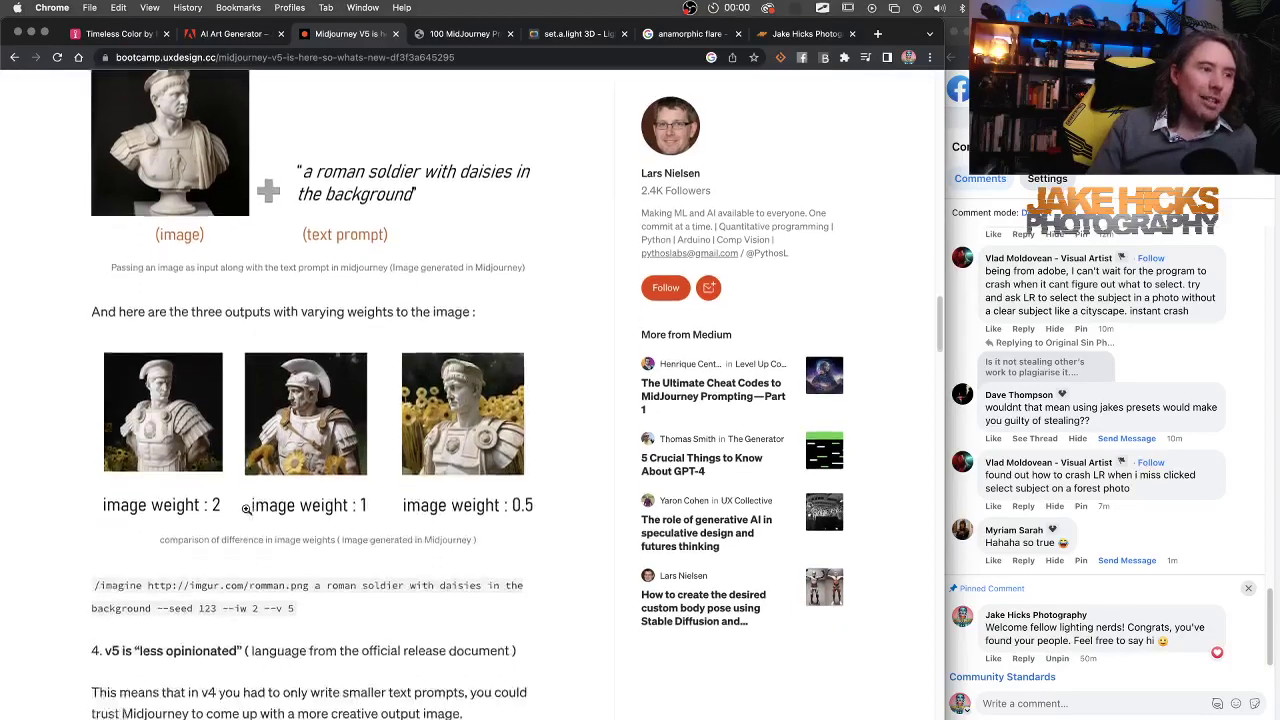
pyautogui.scroll(-7, 245, 509)
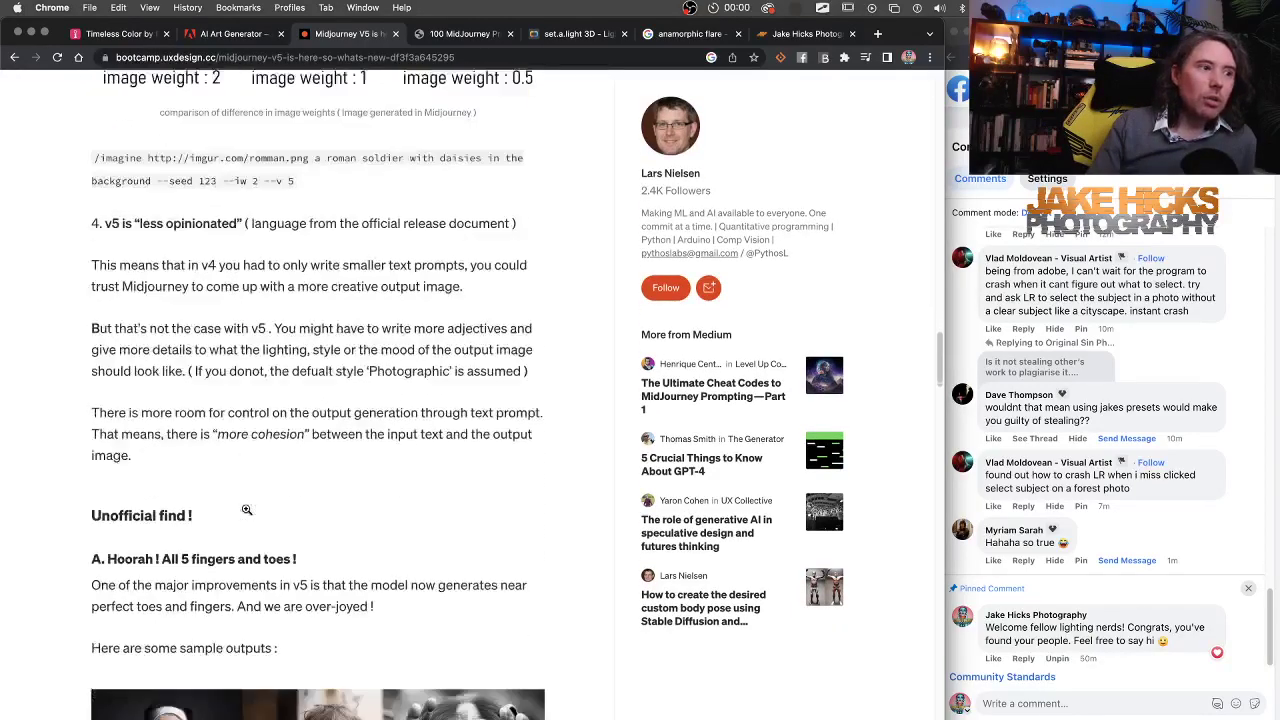
pyautogui.scroll(-2, 245, 509)
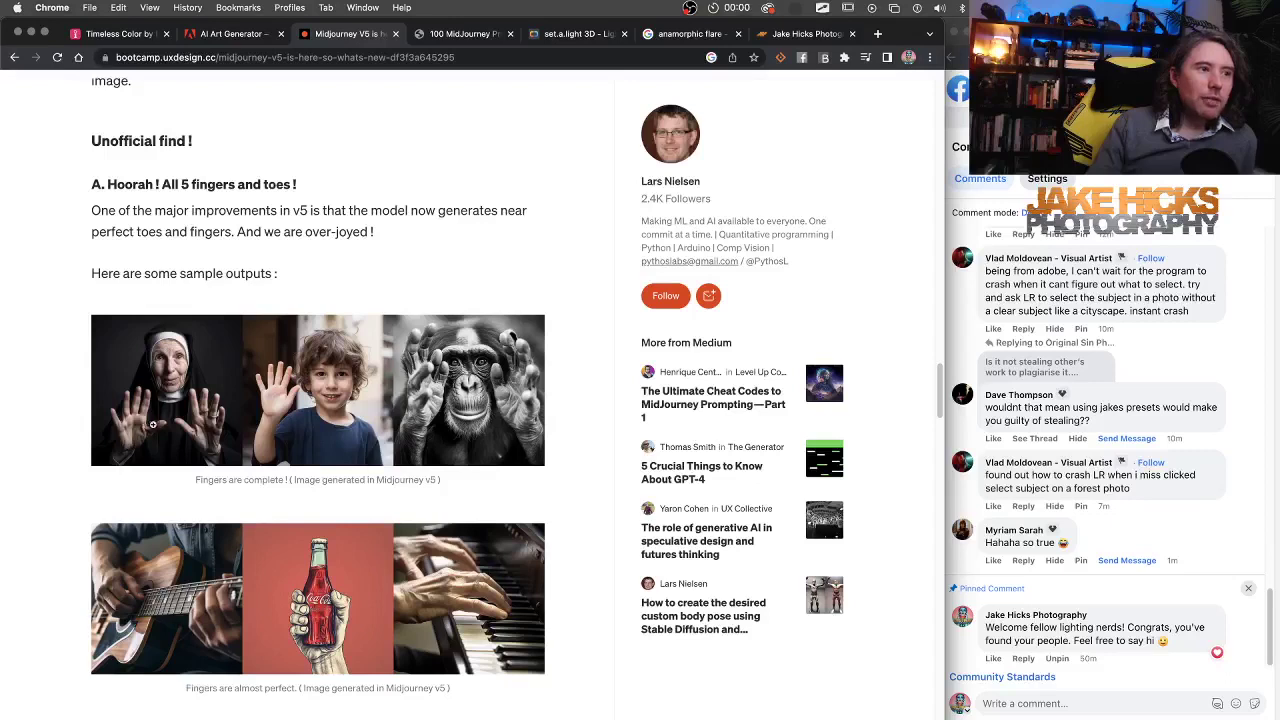
pyautogui.scroll(-1, 345, 438)
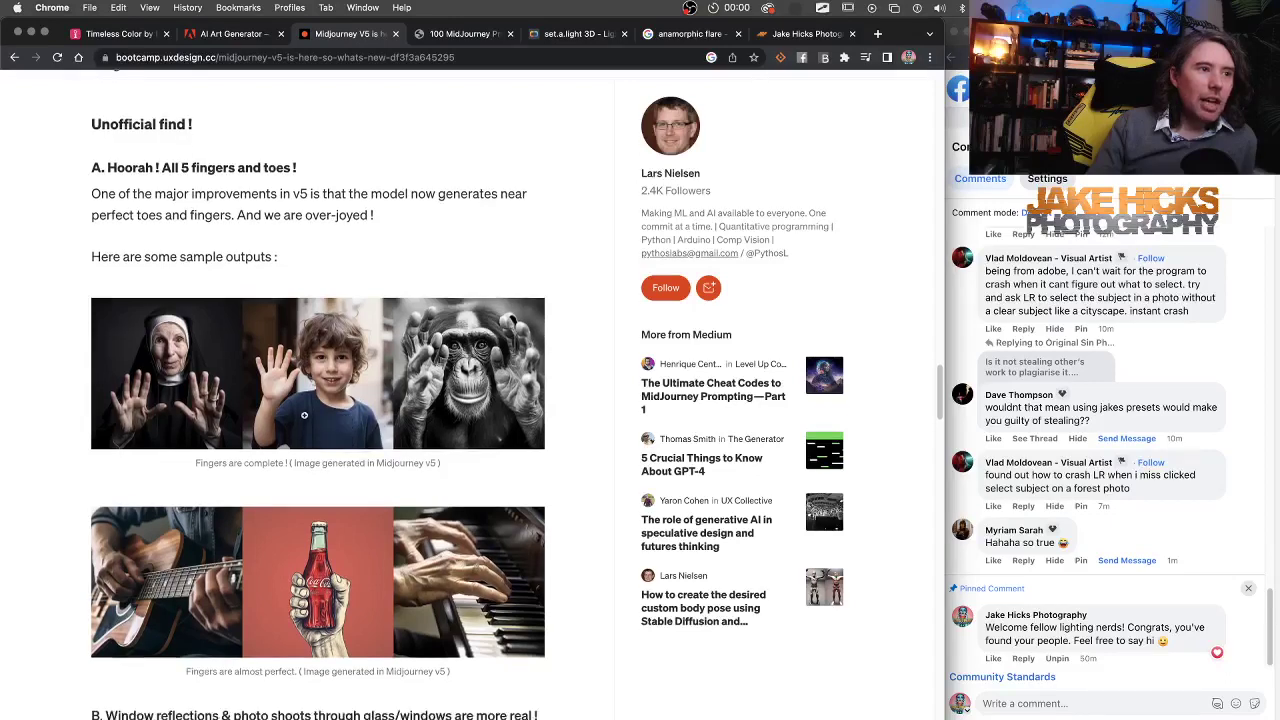
pyautogui.scroll(-2, 461, 504)
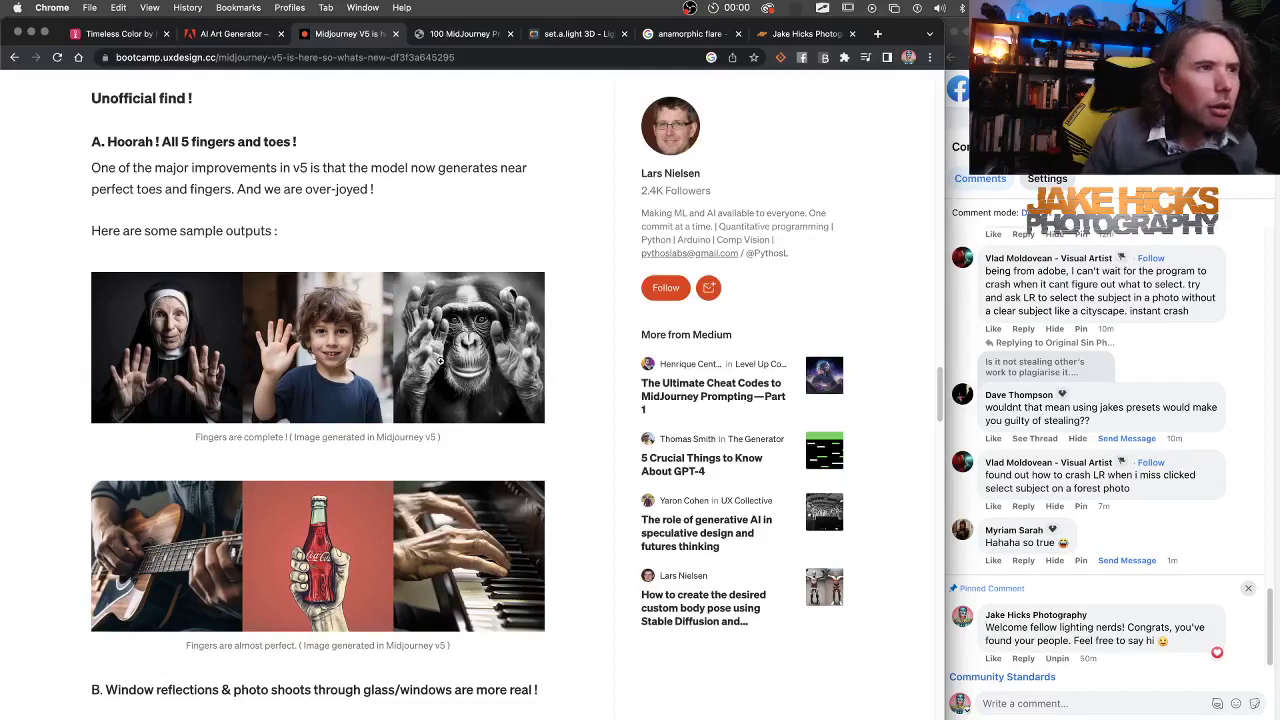
# Enlarge the "Fingers are complete" sample of the nun, boy and chimpanzee twice to inspect the hands, closing it each time.
pyautogui.click(440, 360)
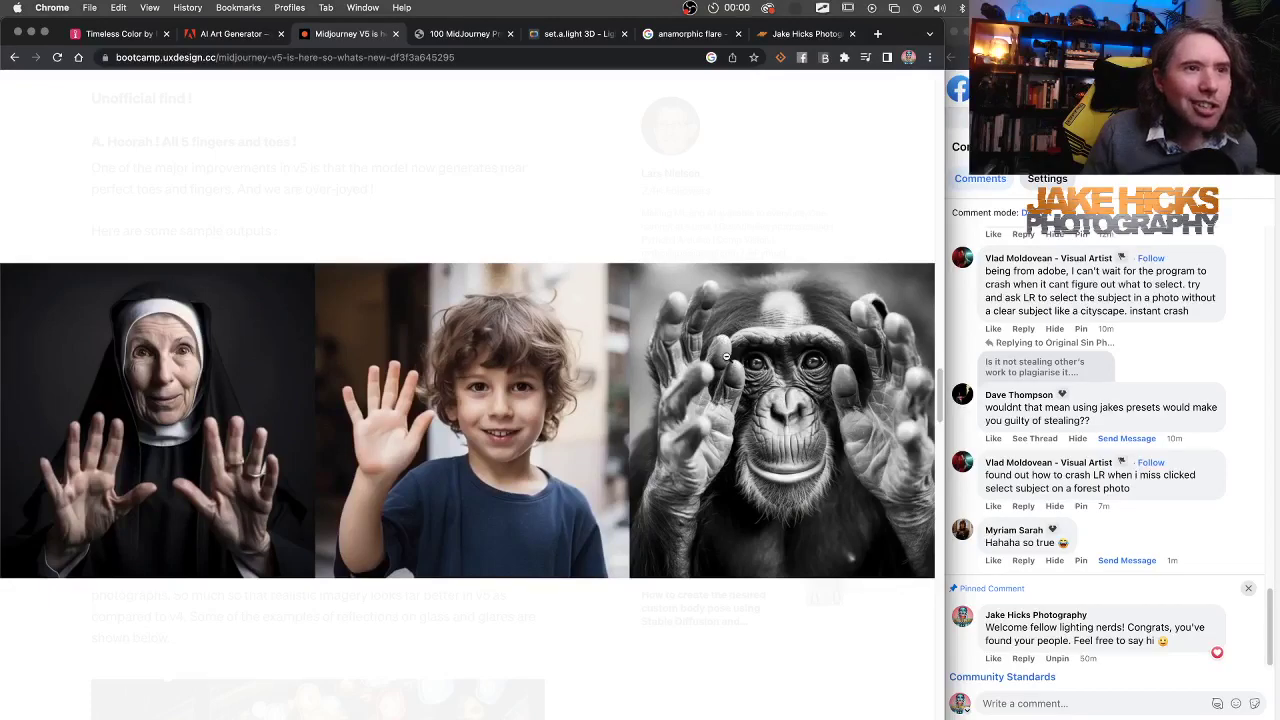
pyautogui.click(858, 193)
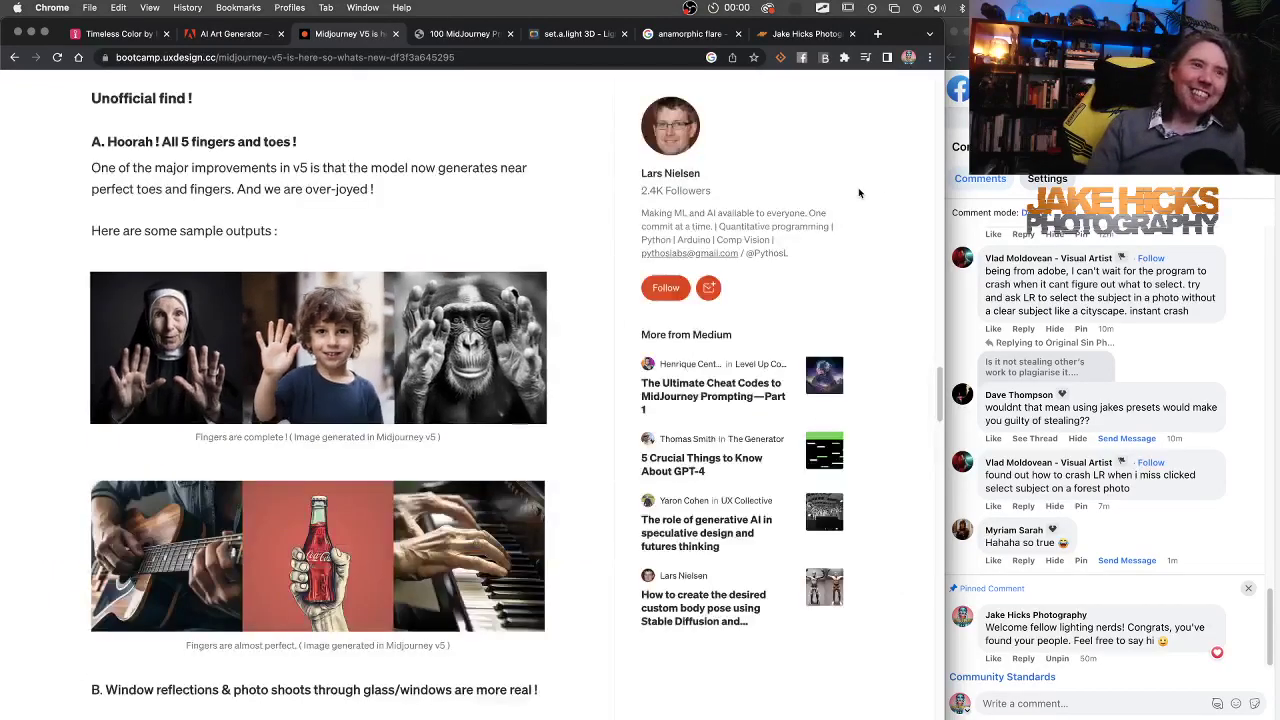
pyautogui.click(488, 356)
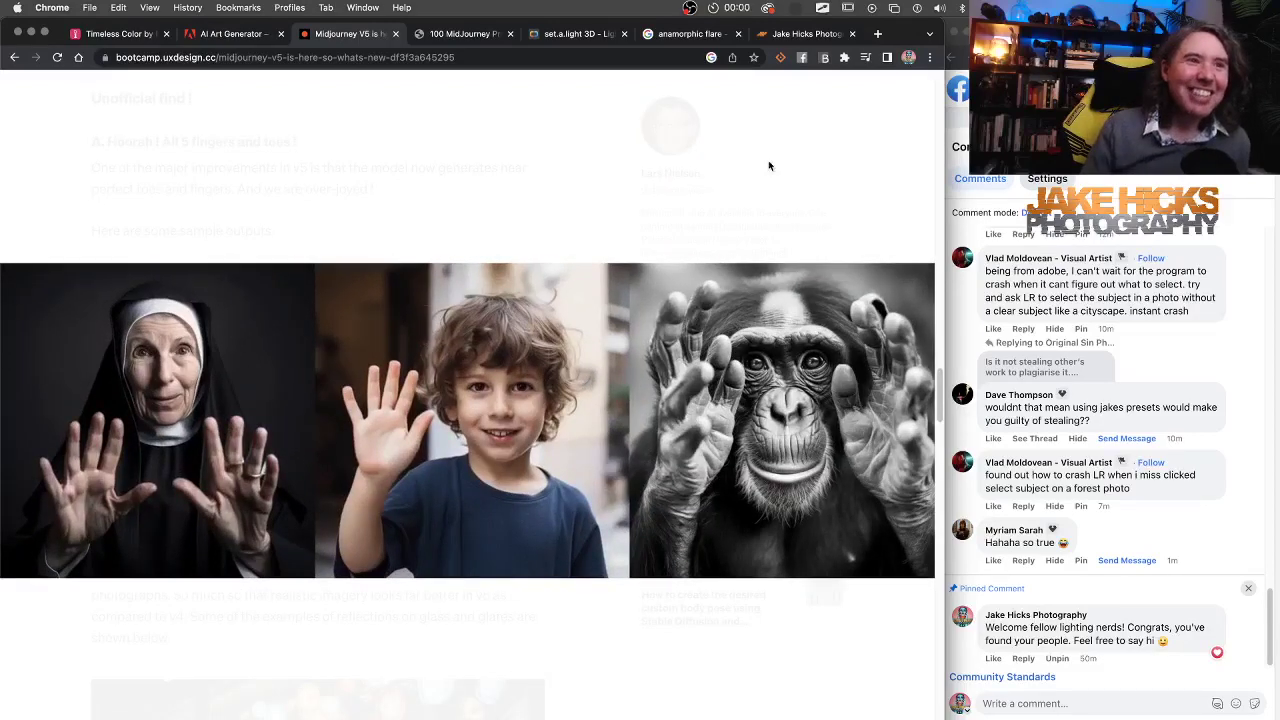
pyautogui.click(768, 165)
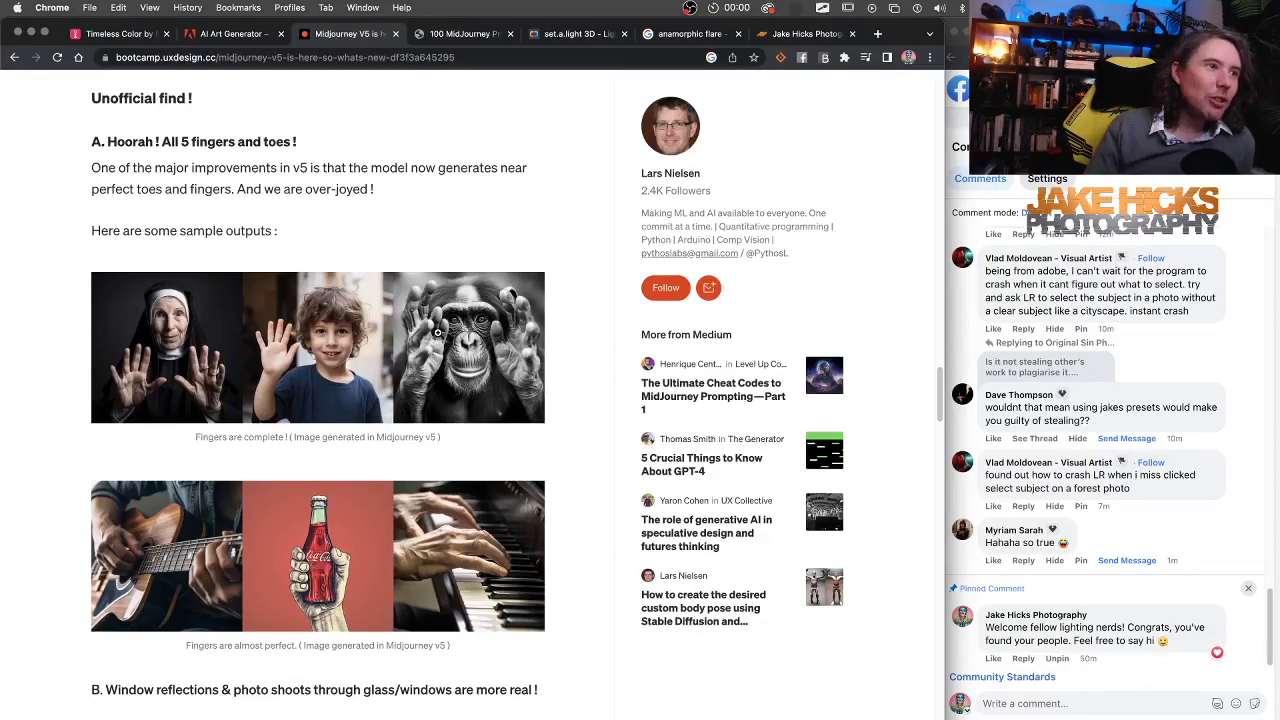
# Read the section on window reflections and inspect the enlarged image of the child behind the toy-shop window.
pyautogui.scroll(-2, 424, 484)
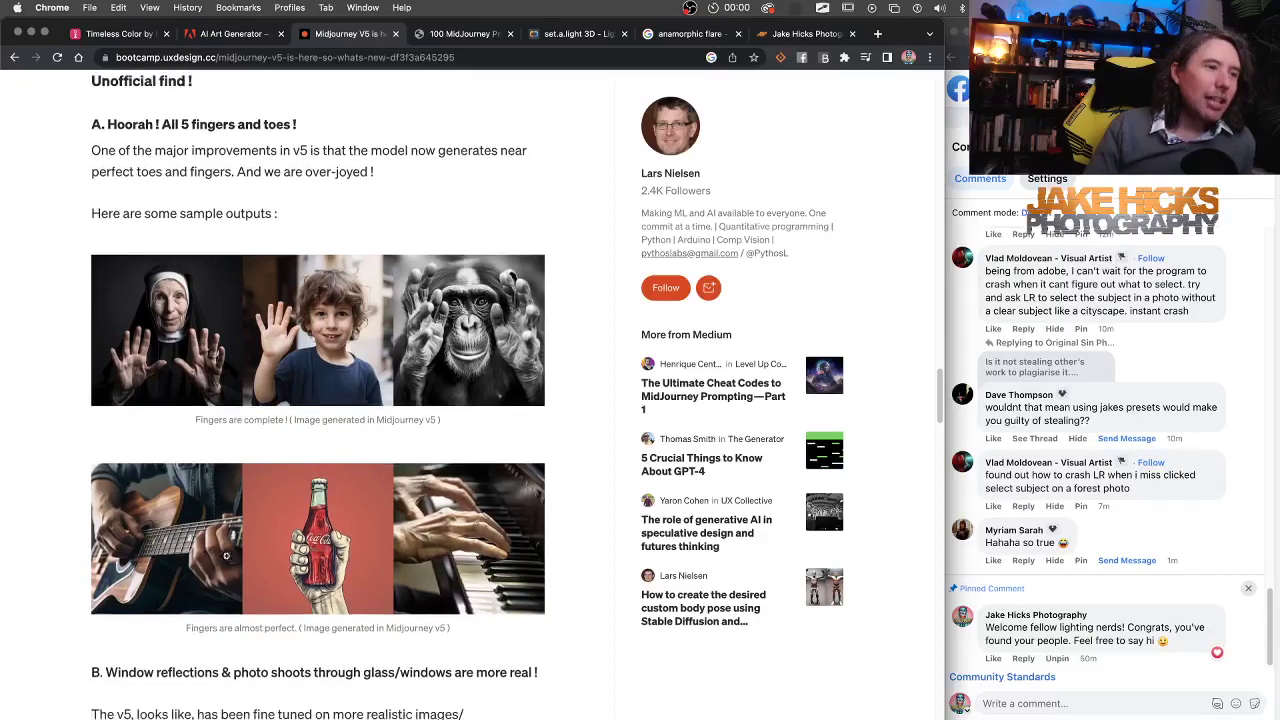
pyautogui.scroll(-8, 156, 568)
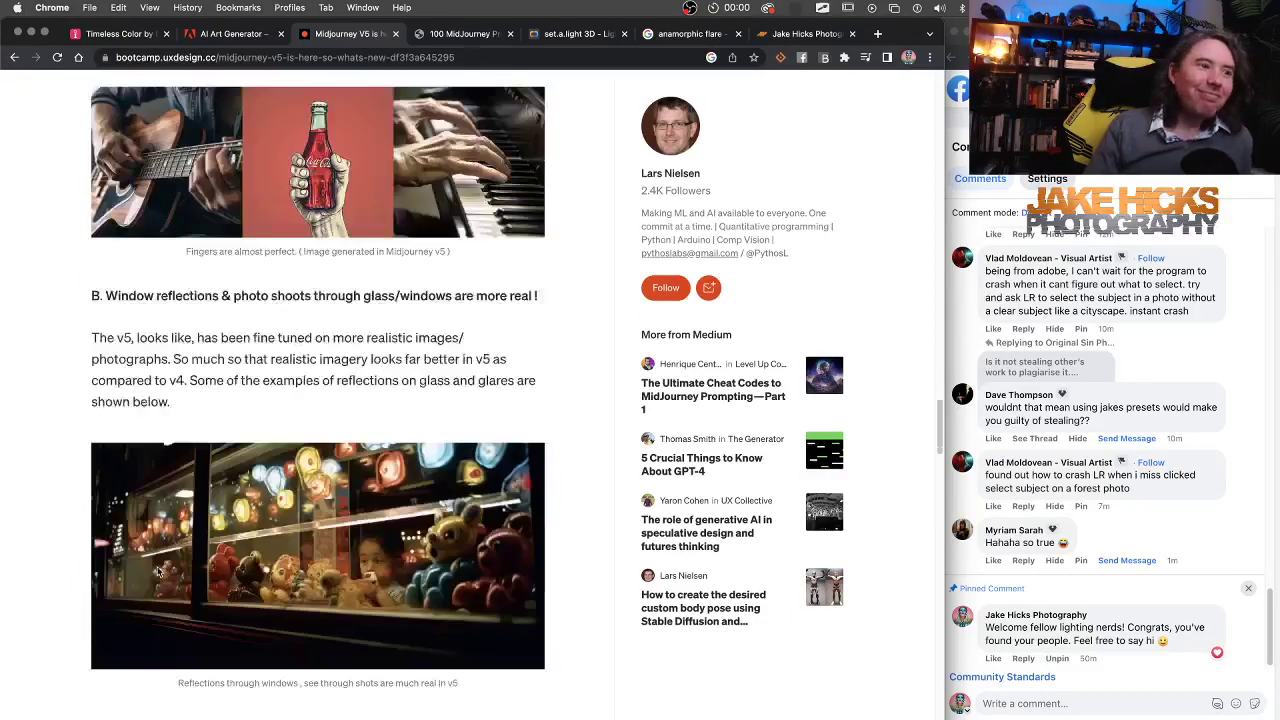
pyautogui.scroll(-4, 174, 537)
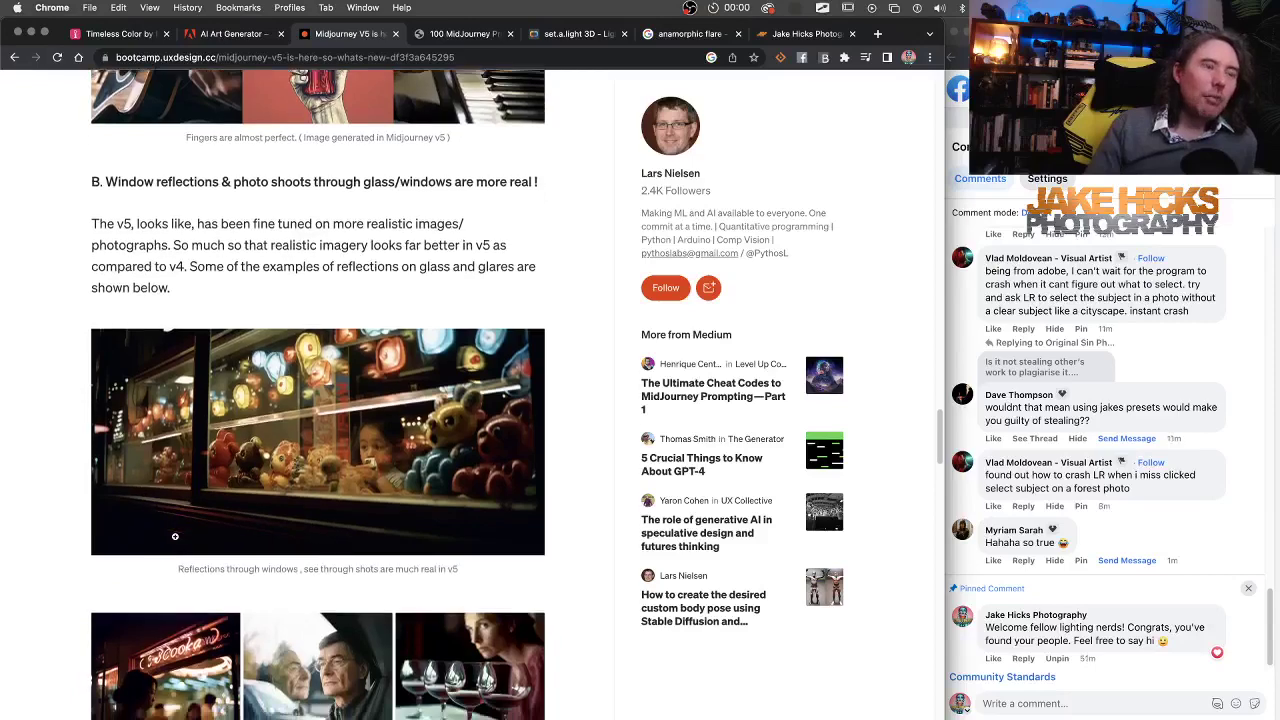
pyautogui.scroll(-1, 185, 536)
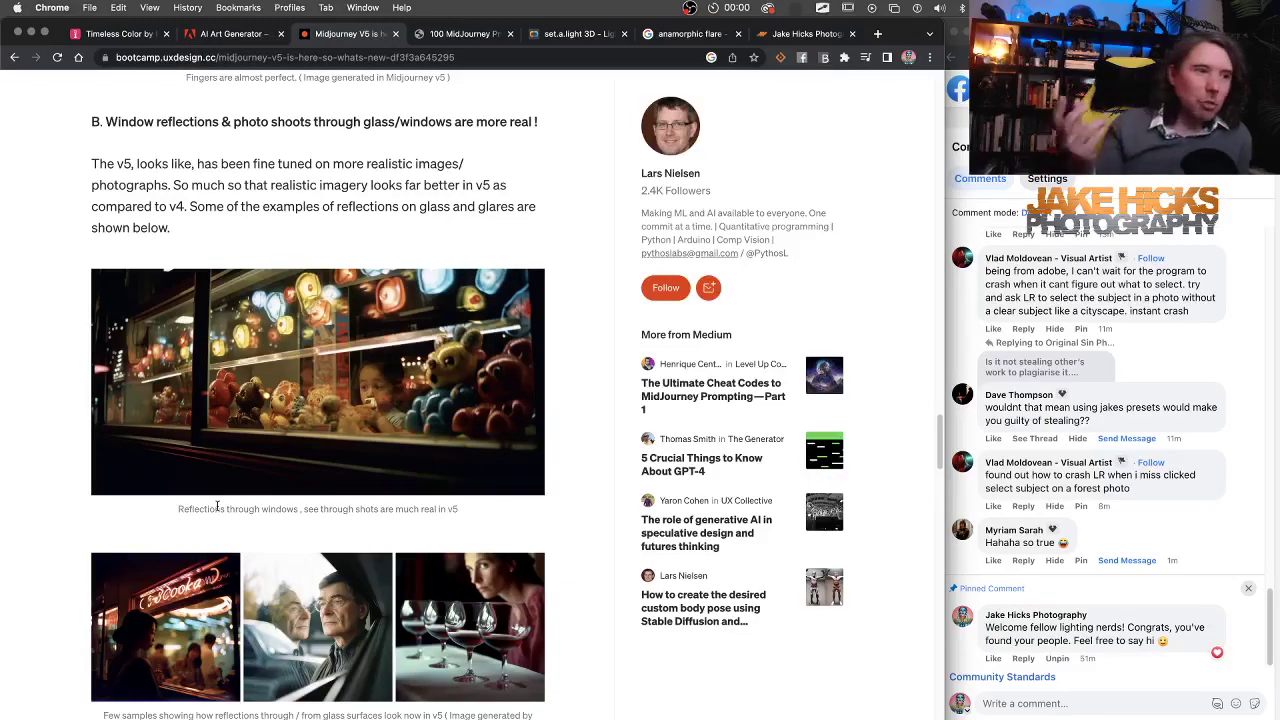
pyautogui.scroll(-1, 217, 507)
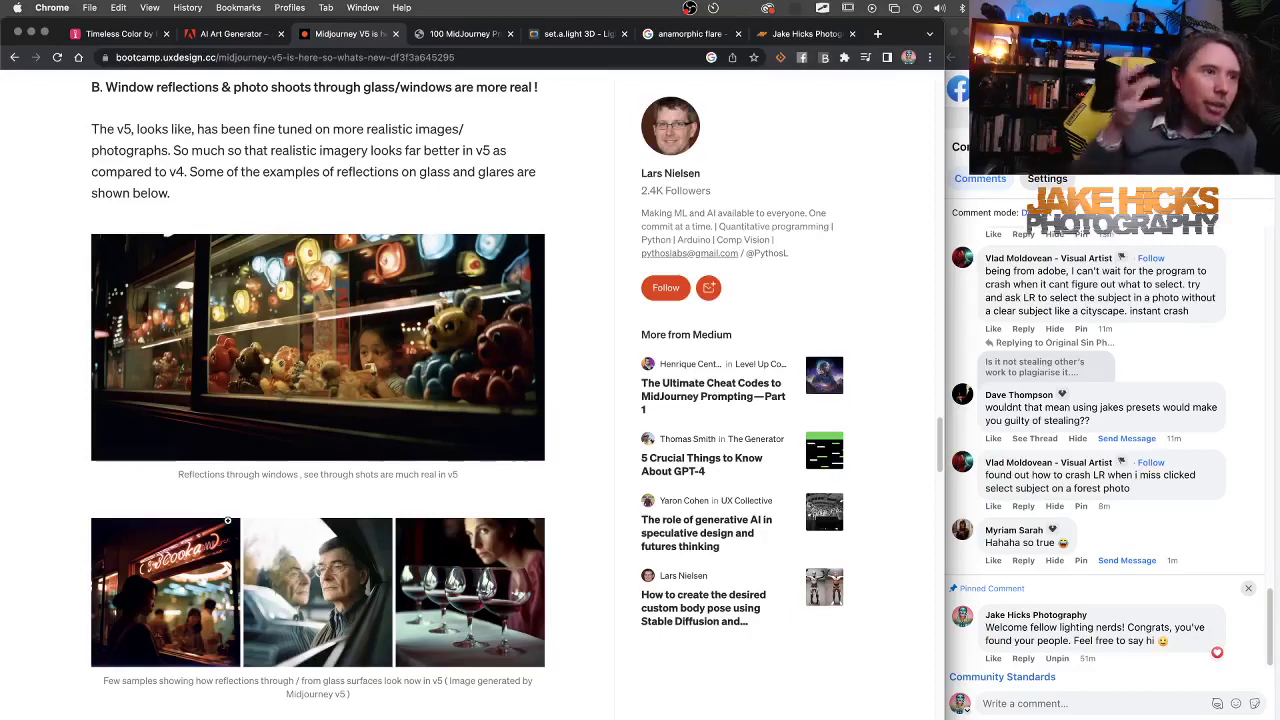
pyautogui.scroll(-1, 327, 593)
pyautogui.click(330, 430)
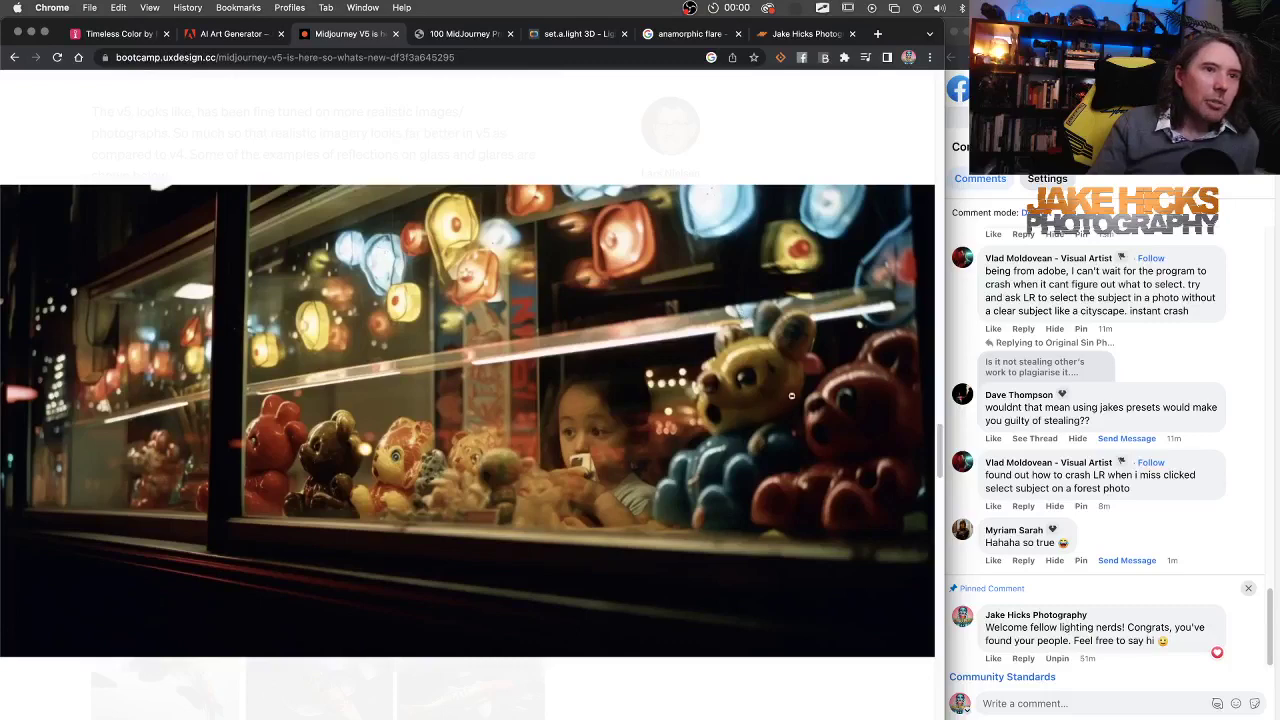
pyautogui.click(710, 349)
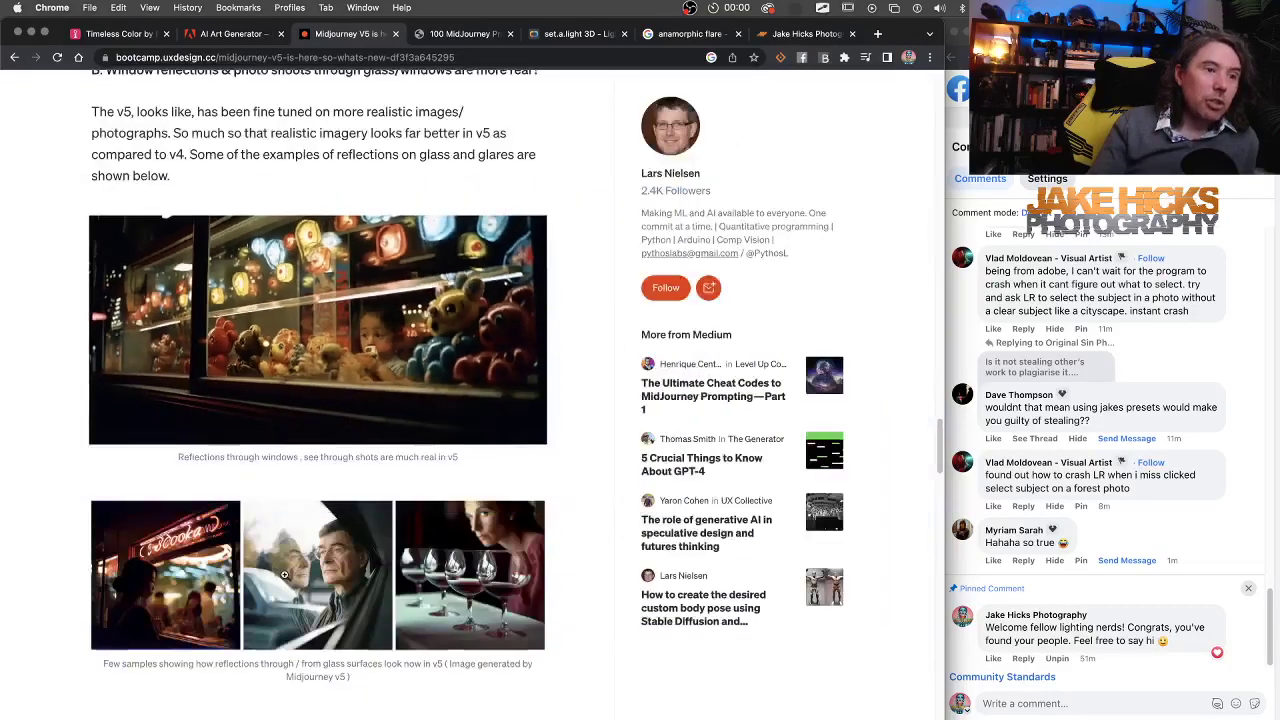
# Inspect the enlarged glass-reflection samples of the neon diner, the man in the car and the wine glasses.
pyautogui.scroll(-2, 384, 487)
pyautogui.click(384, 487)
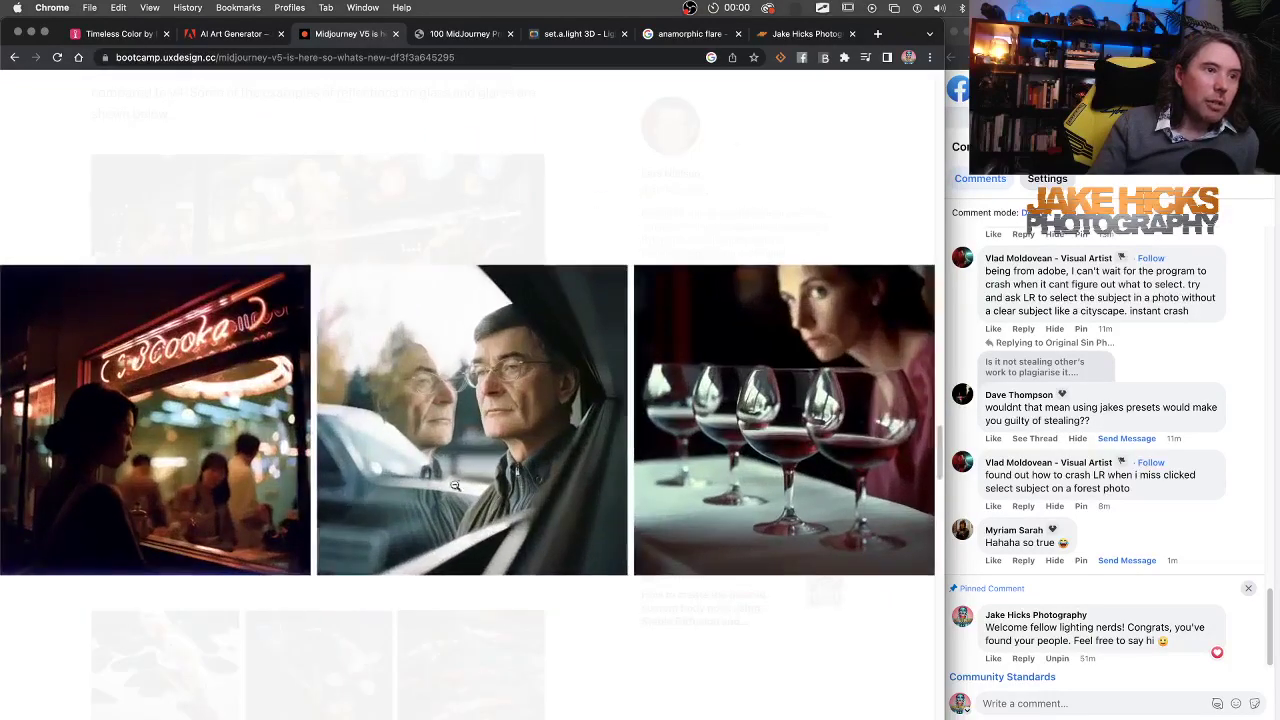
pyautogui.click(524, 386)
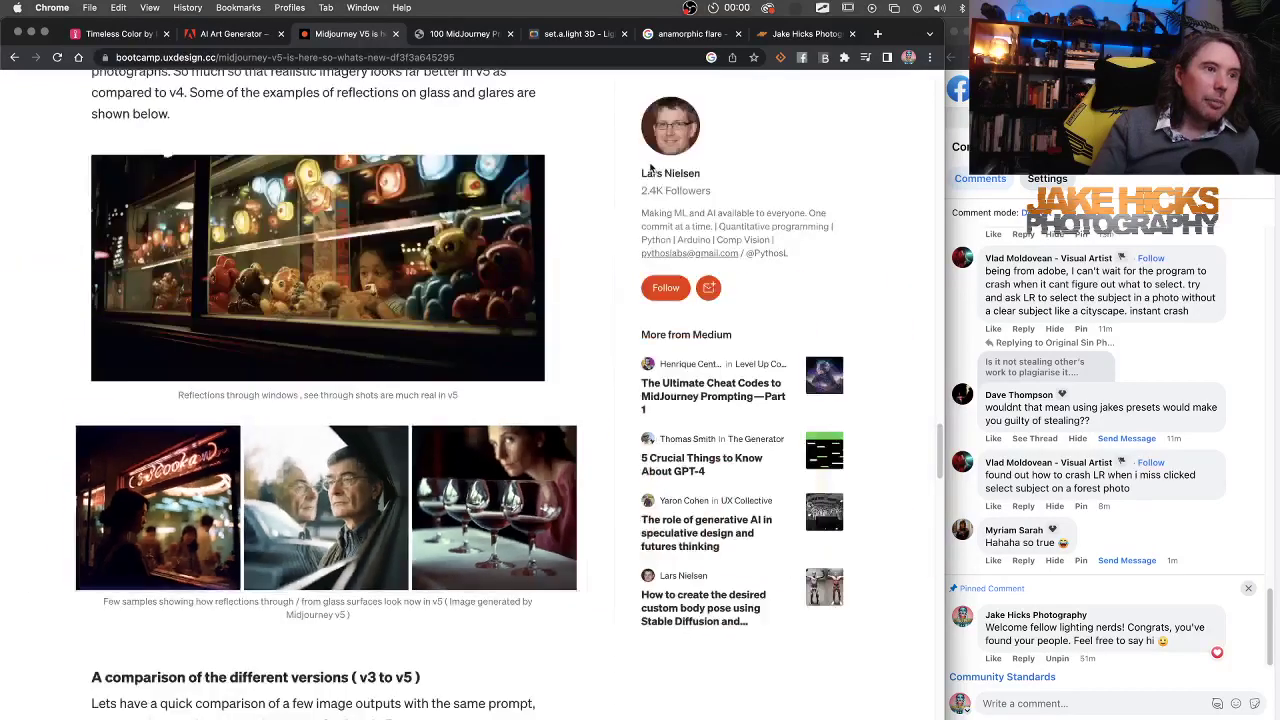
pyautogui.click(300, 492)
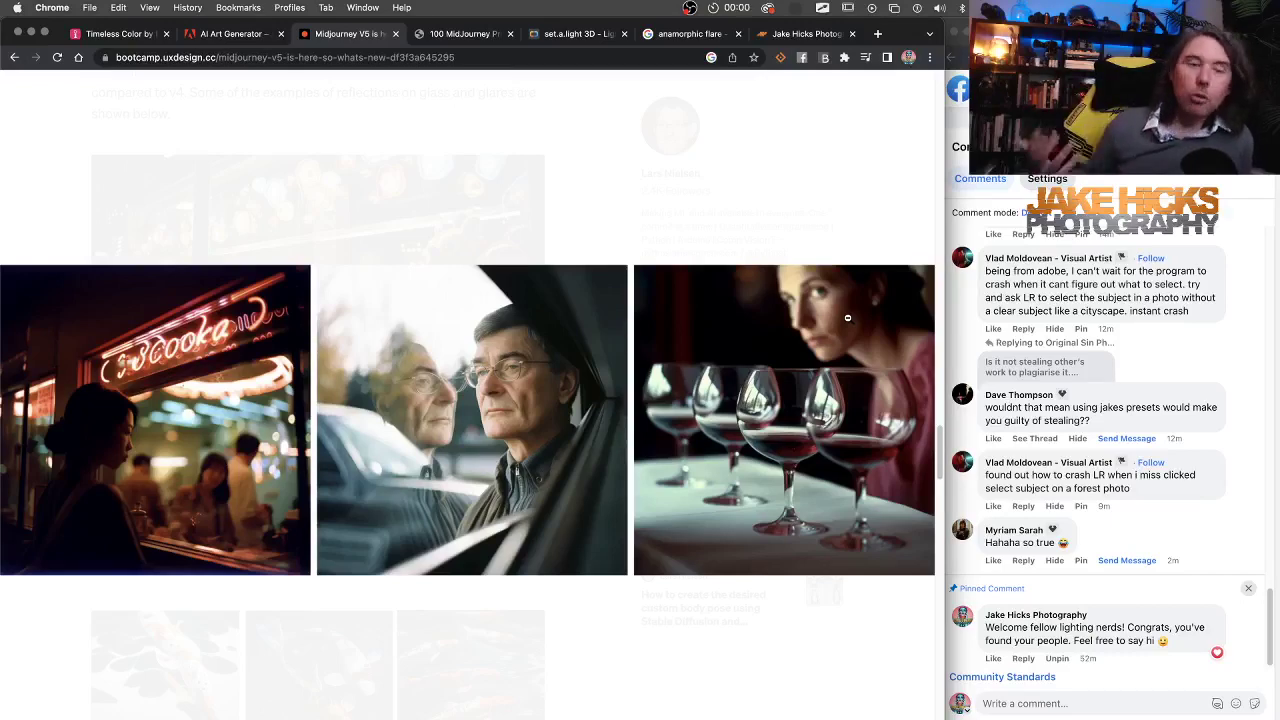
pyautogui.click(732, 224)
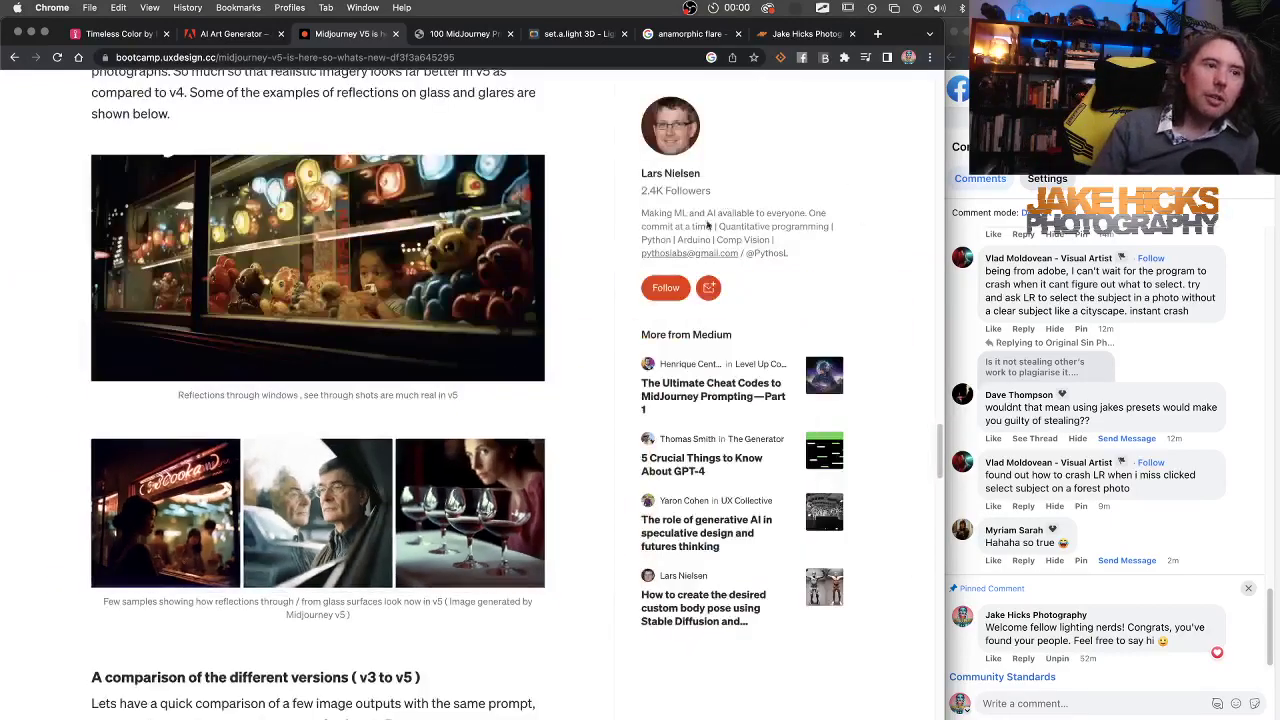
# Find the v3 to v5 comparison and inspect the enlarged "koi fish in clear water" outputs.
pyautogui.scroll(-5, 390, 462)
pyautogui.scroll(-1, 390, 462)
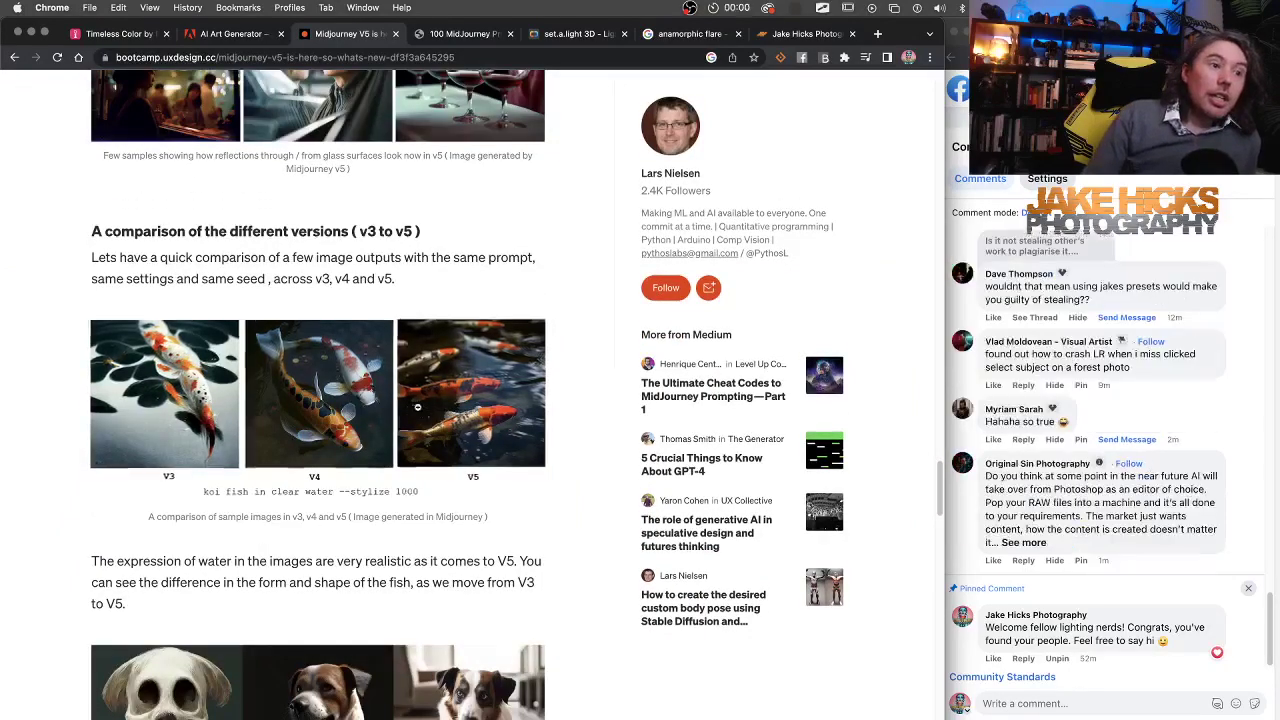
pyautogui.click(457, 410)
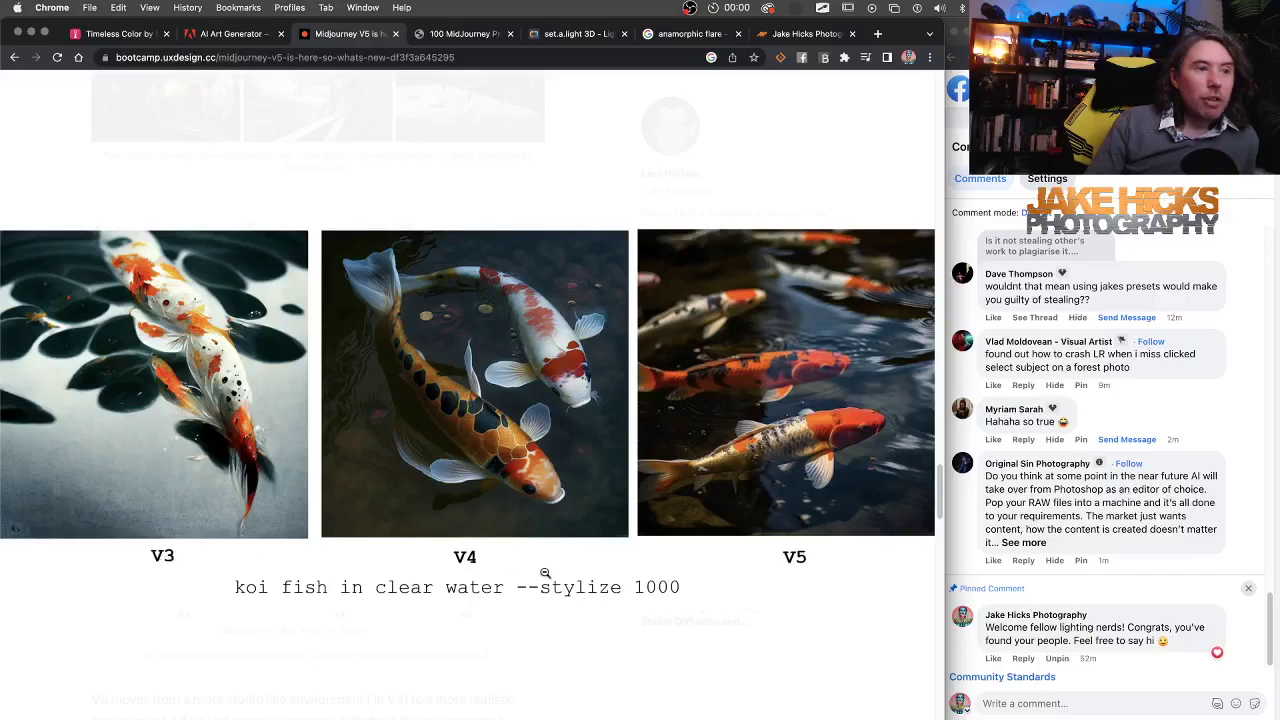
pyautogui.click(757, 413)
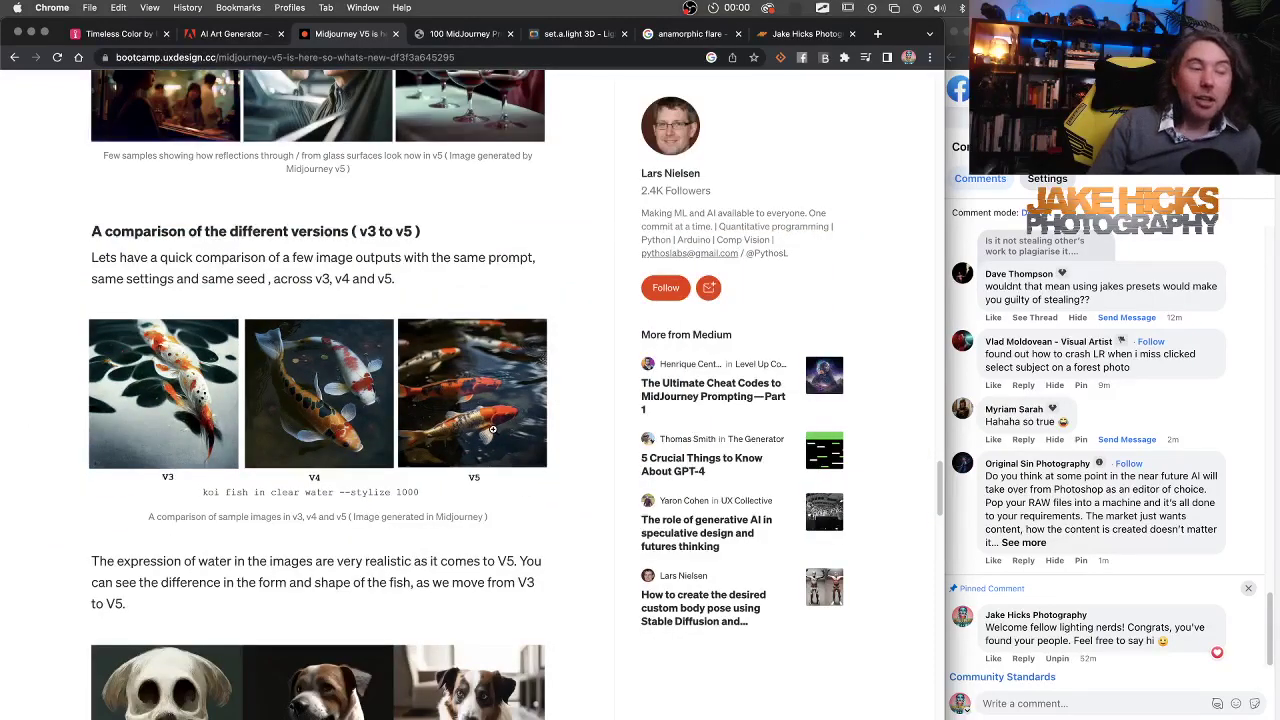
# Compare the enlarged V3, V4 and V5 outputs for the "a dog with a bone" prompt and close them.
pyautogui.scroll(-5, 431, 430)
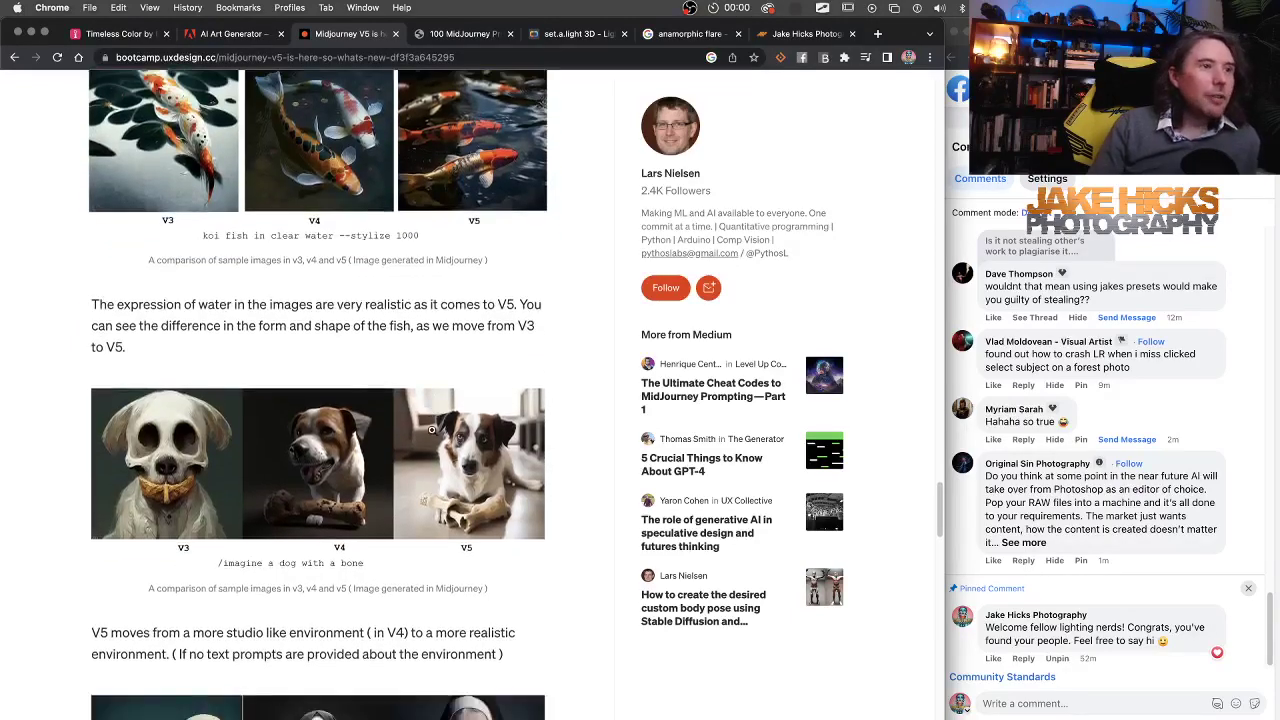
pyautogui.click(431, 430)
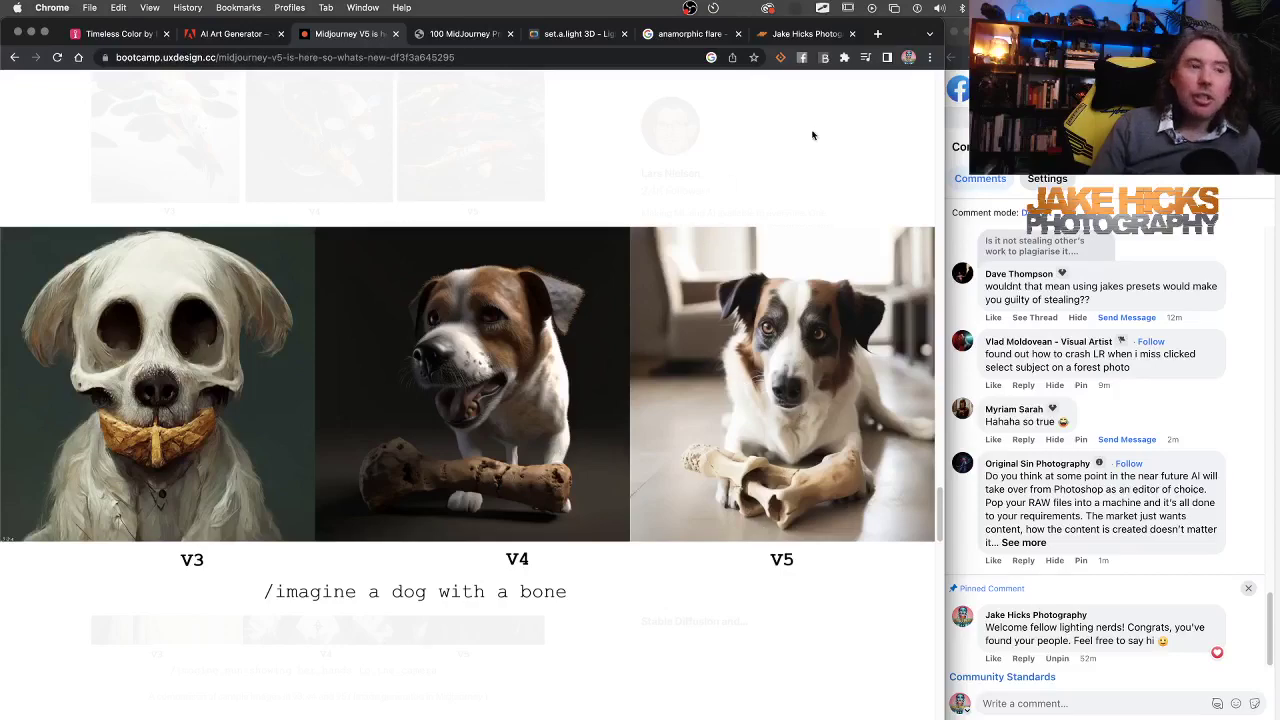
pyautogui.click(768, 182)
# Skim the rest of the article to its related links, then revisit and enlarge the custom aspect ratio flower samples.
pyautogui.scroll(-3, 351, 645)
pyautogui.scroll(-10, 351, 645)
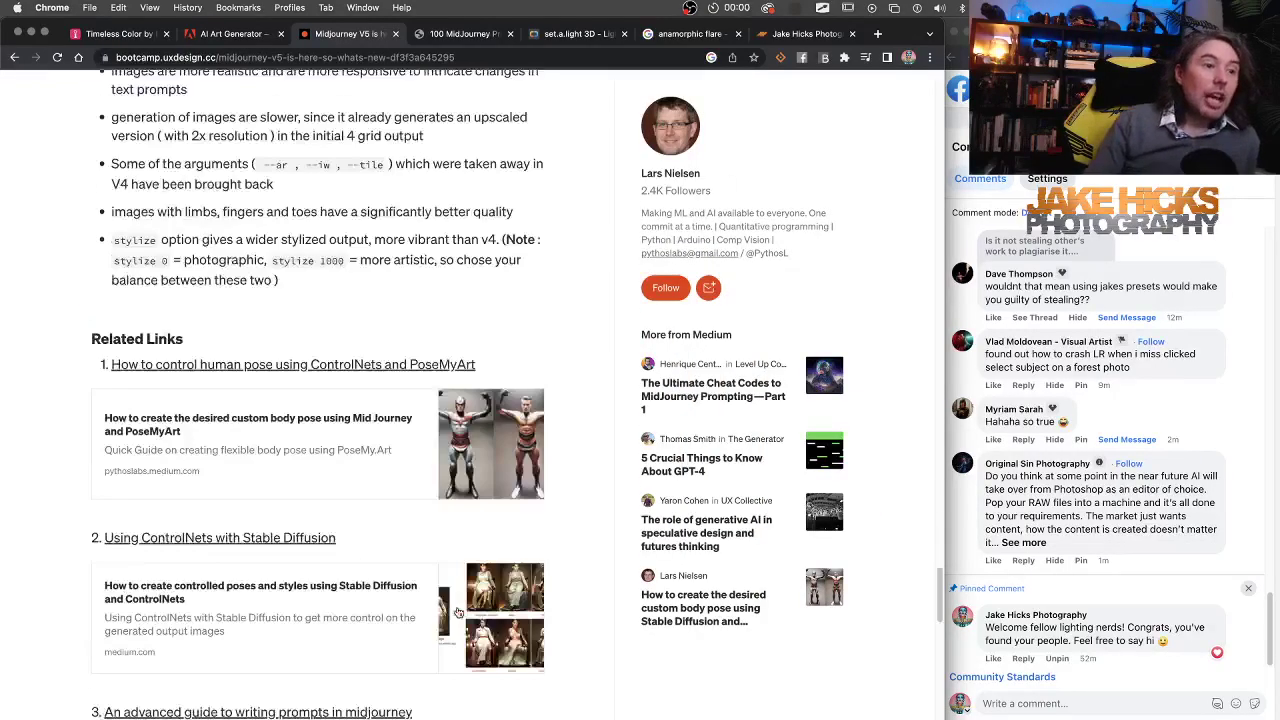
pyautogui.scroll(15, 457, 612)
pyautogui.scroll(6, 457, 609)
pyautogui.scroll(-11, 457, 609)
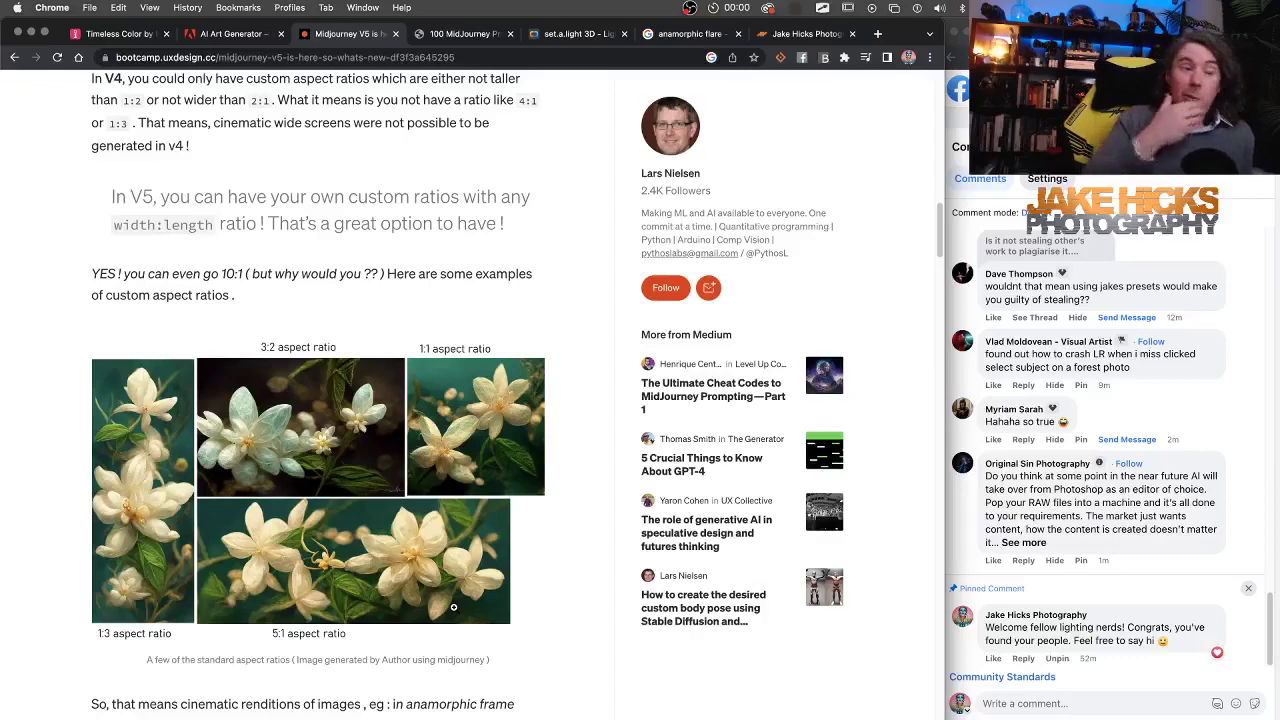
pyautogui.click(453, 607)
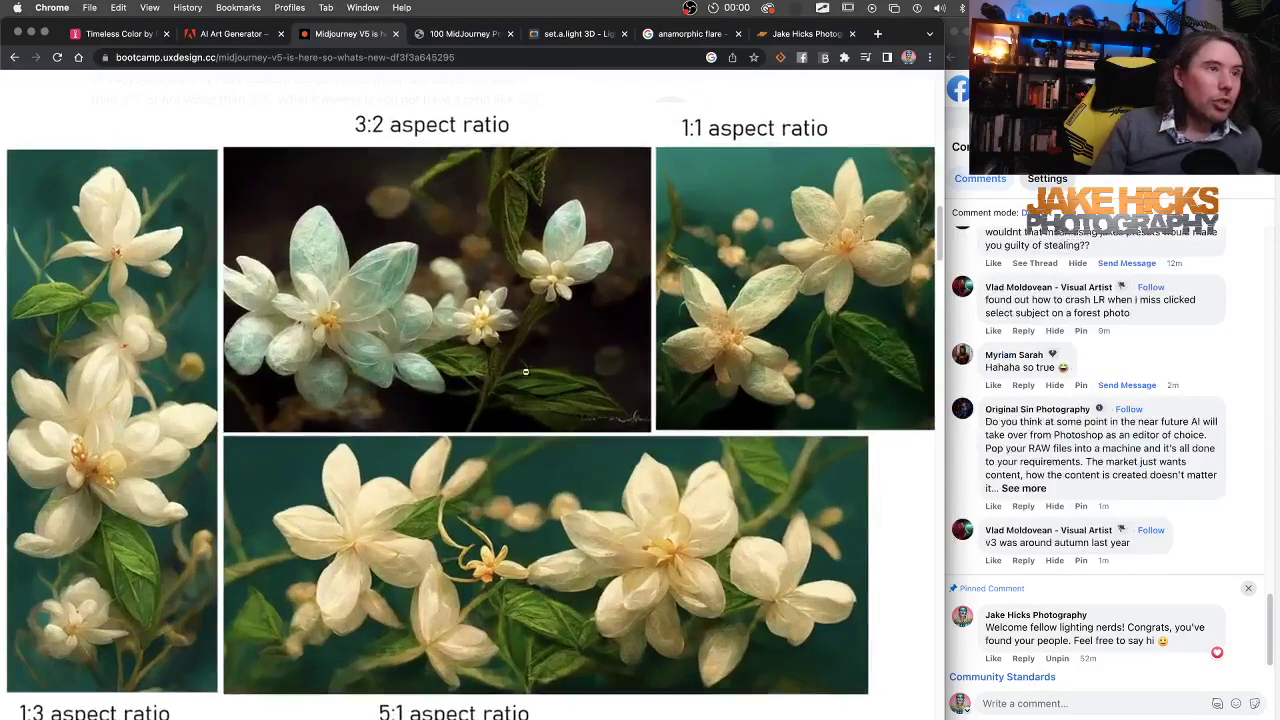
pyautogui.click(763, 207)
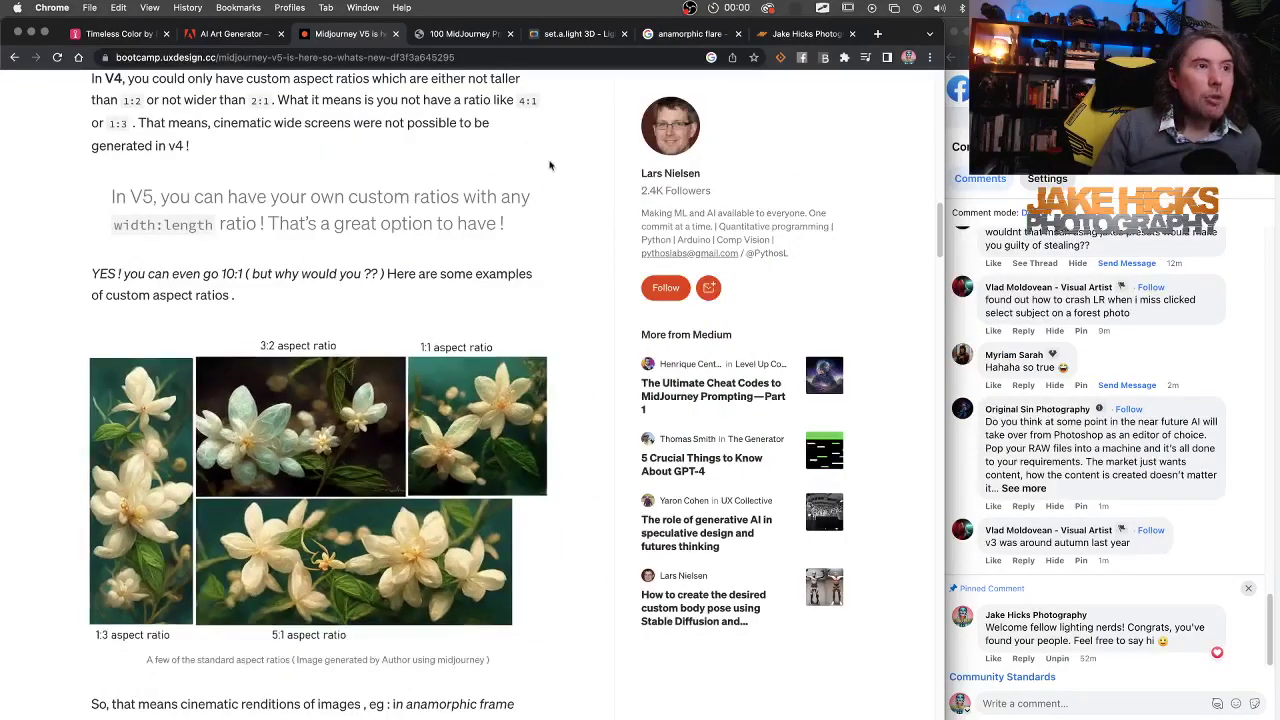
# Switch to the "100 MidJourney Prompts for Photographers" page and dismiss its purchase notification.
pyautogui.click(452, 34)
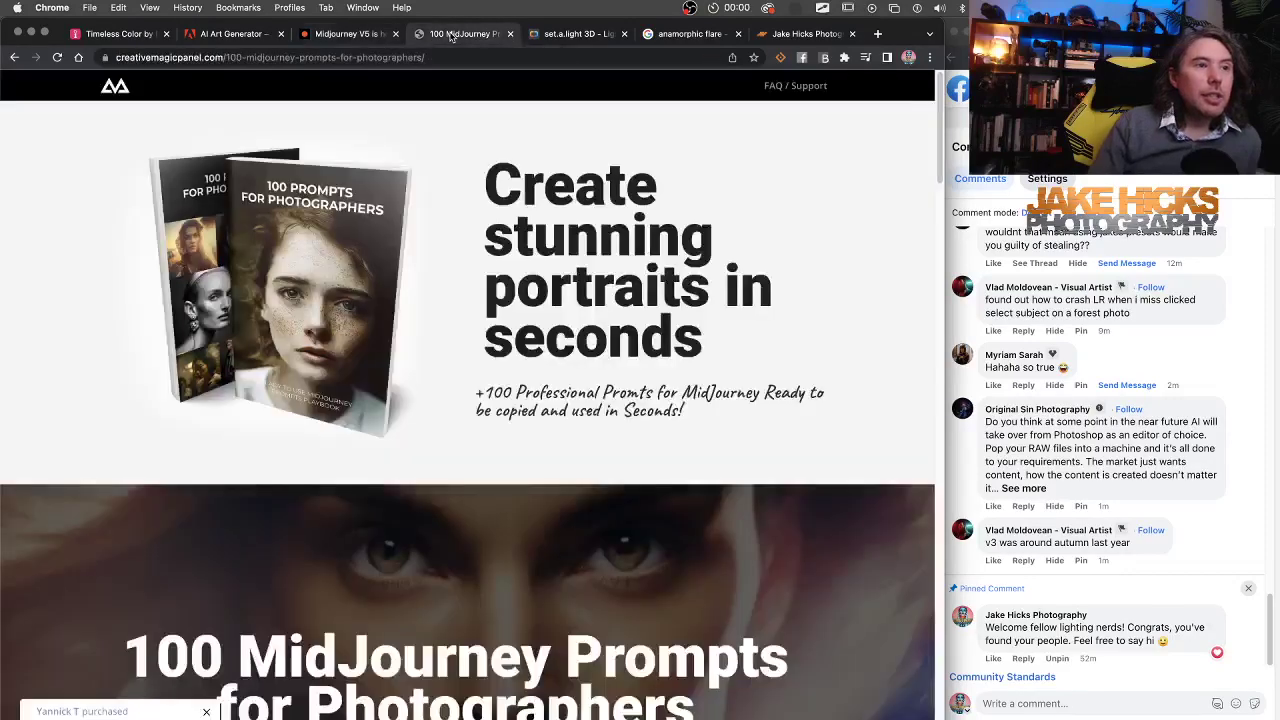
pyautogui.scroll(-1, 470, 335)
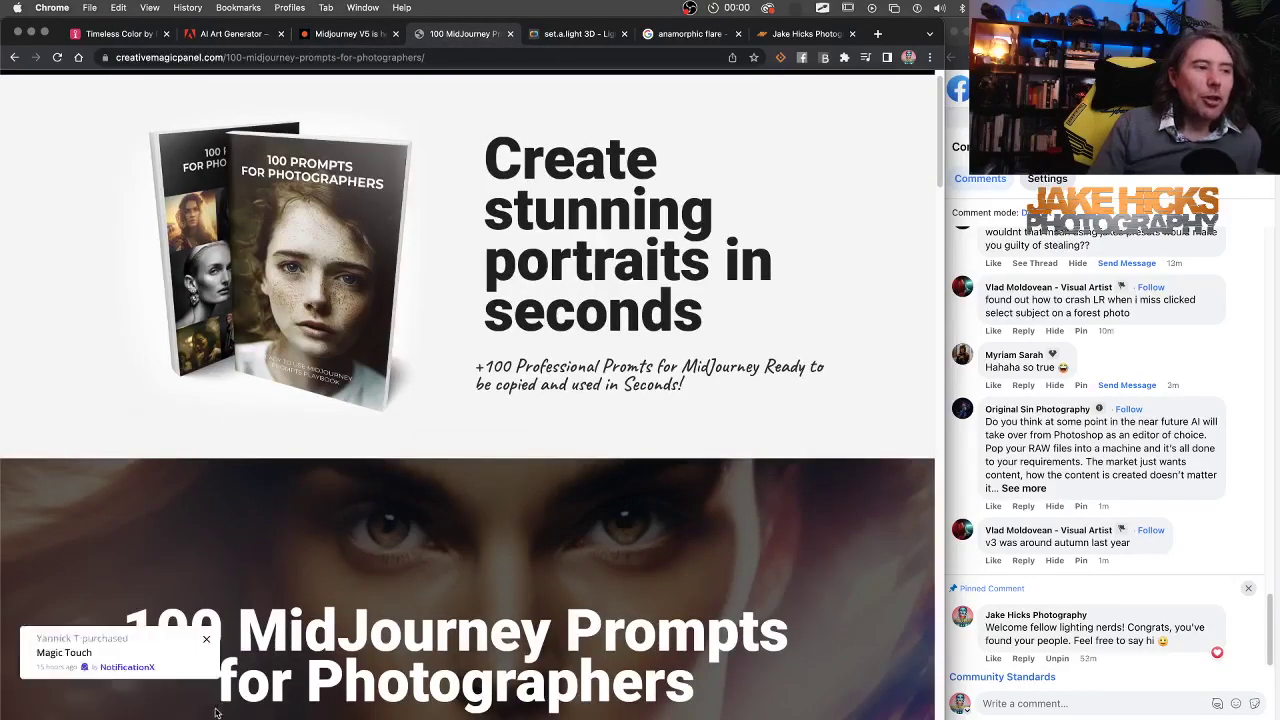
pyautogui.click(208, 642)
pyautogui.click(206, 711)
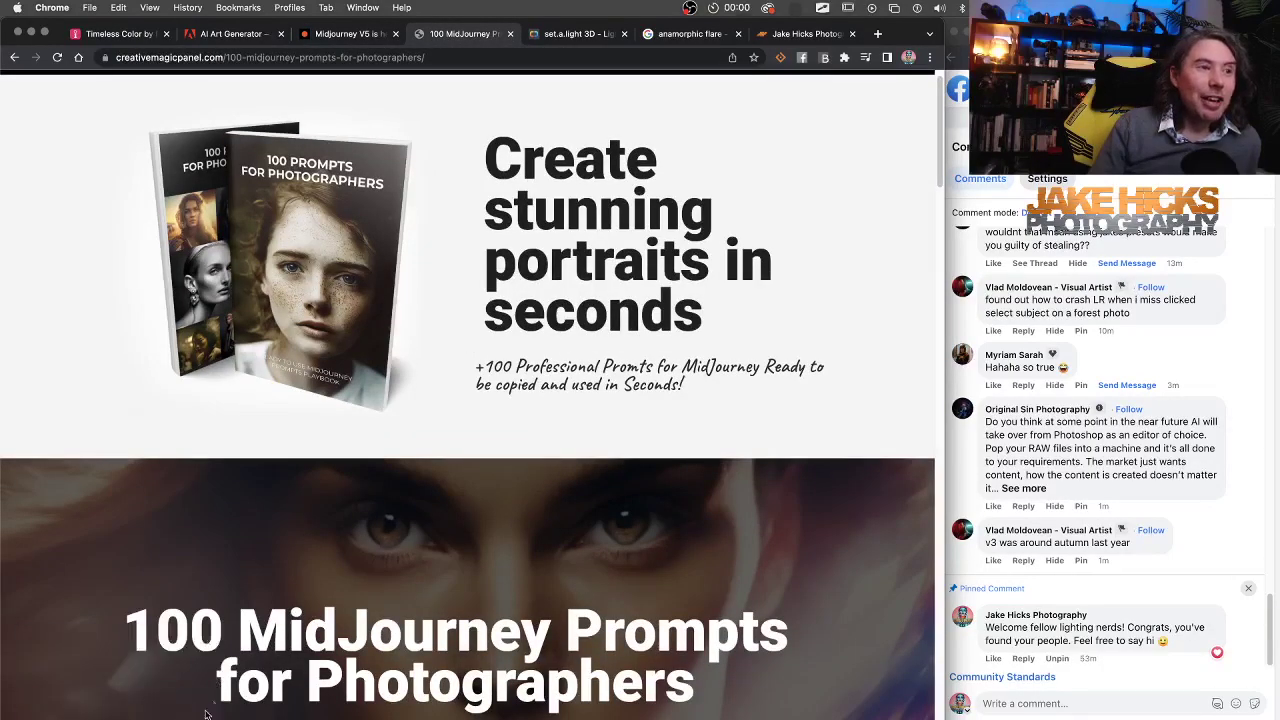
# Skim the prompt book page from its header to the red-haired portrait sample and return to the start.
pyautogui.scroll(1, 514, 503)
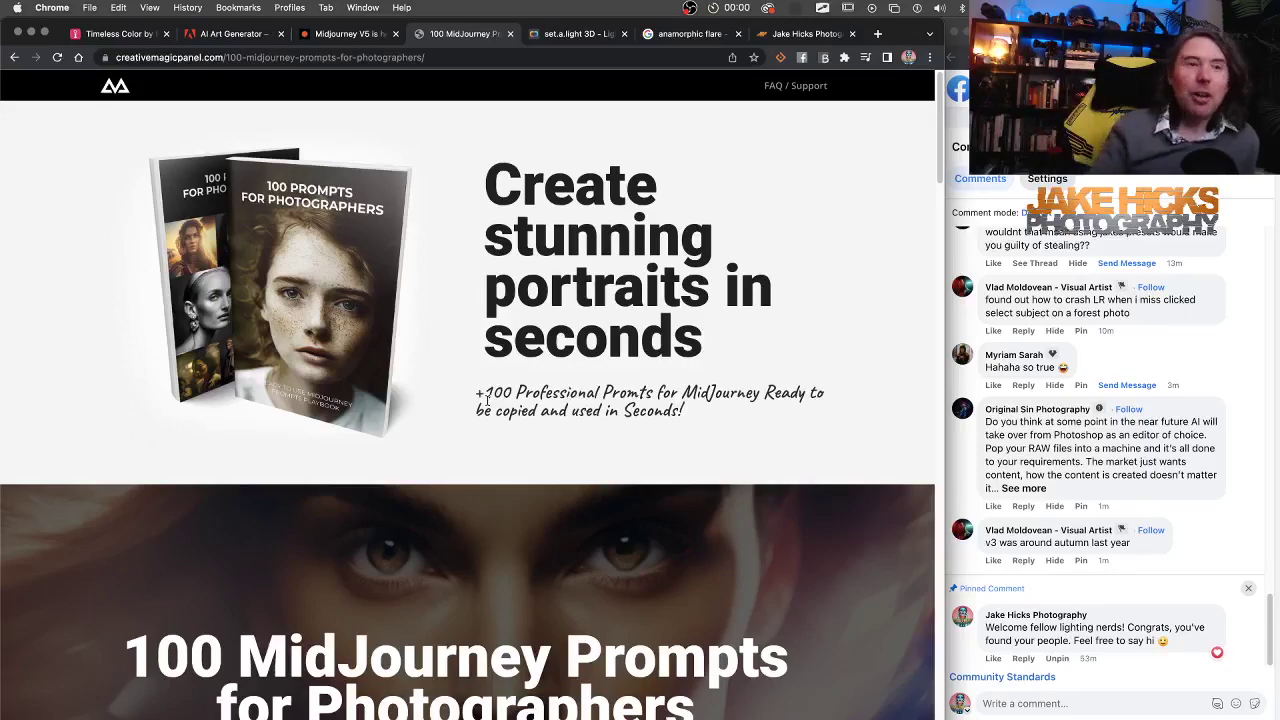
pyautogui.scroll(-2, 526, 437)
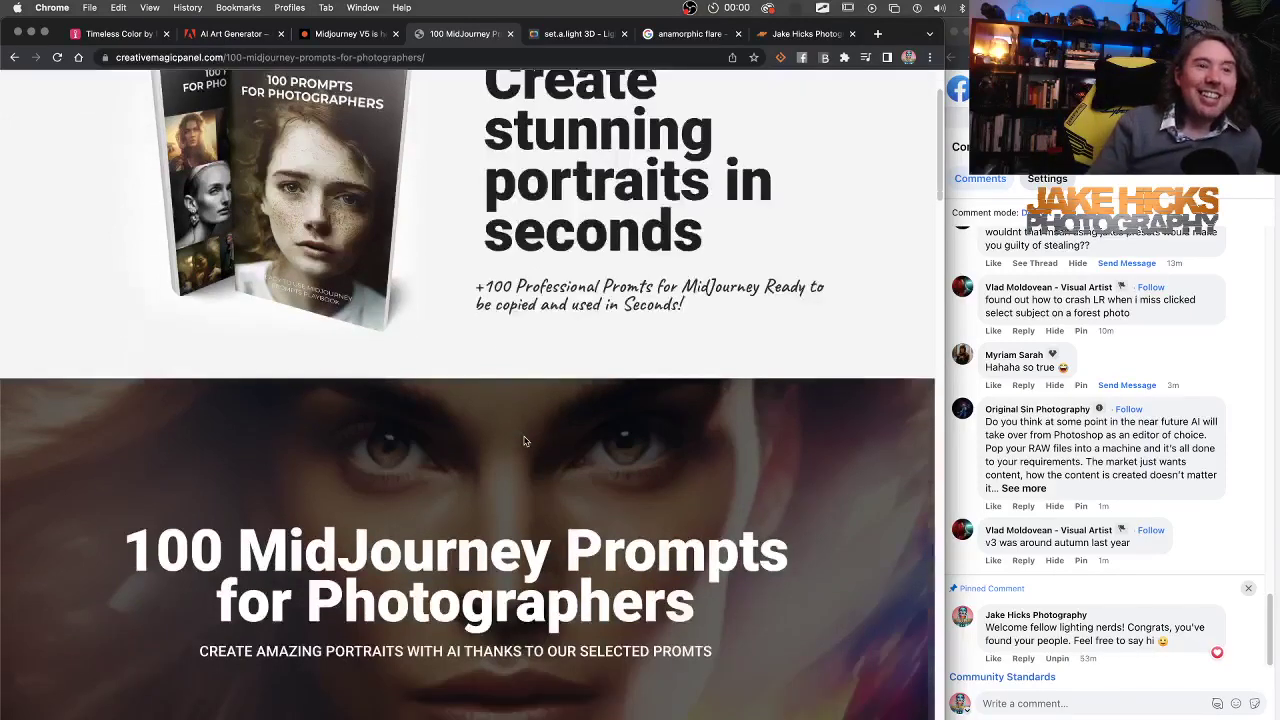
pyautogui.scroll(2, 603, 394)
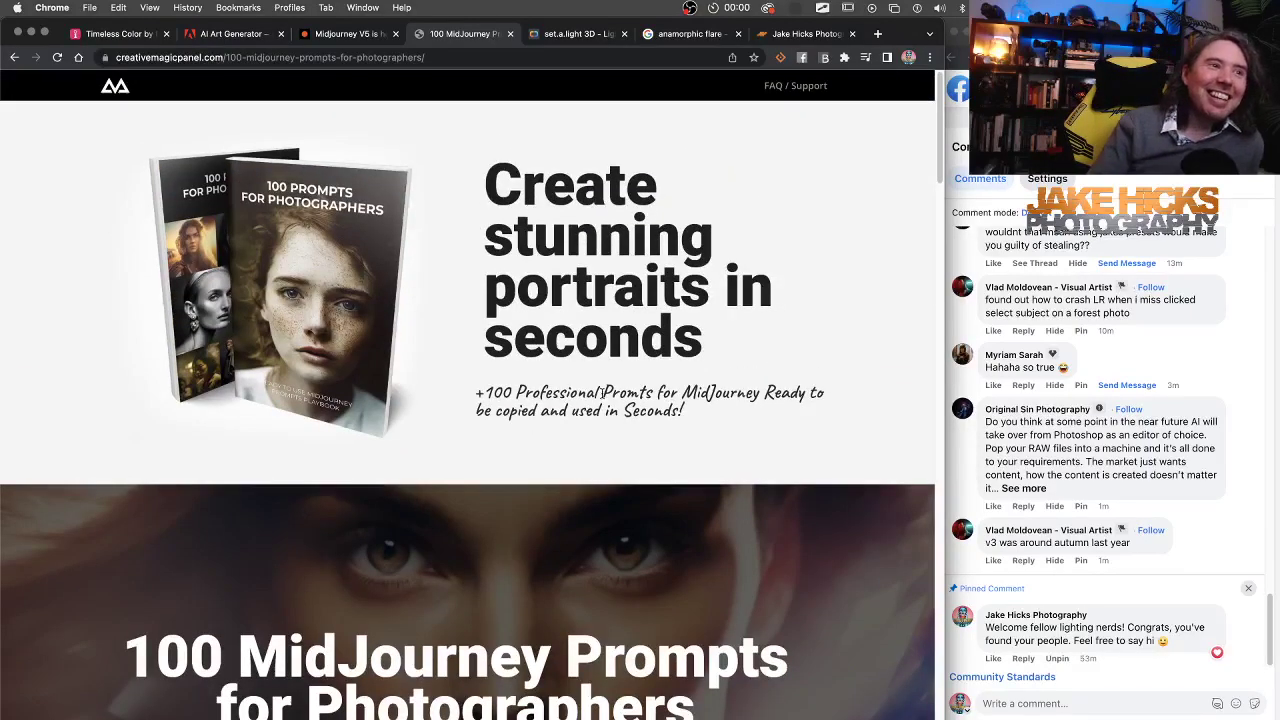
pyautogui.scroll(-6, 601, 392)
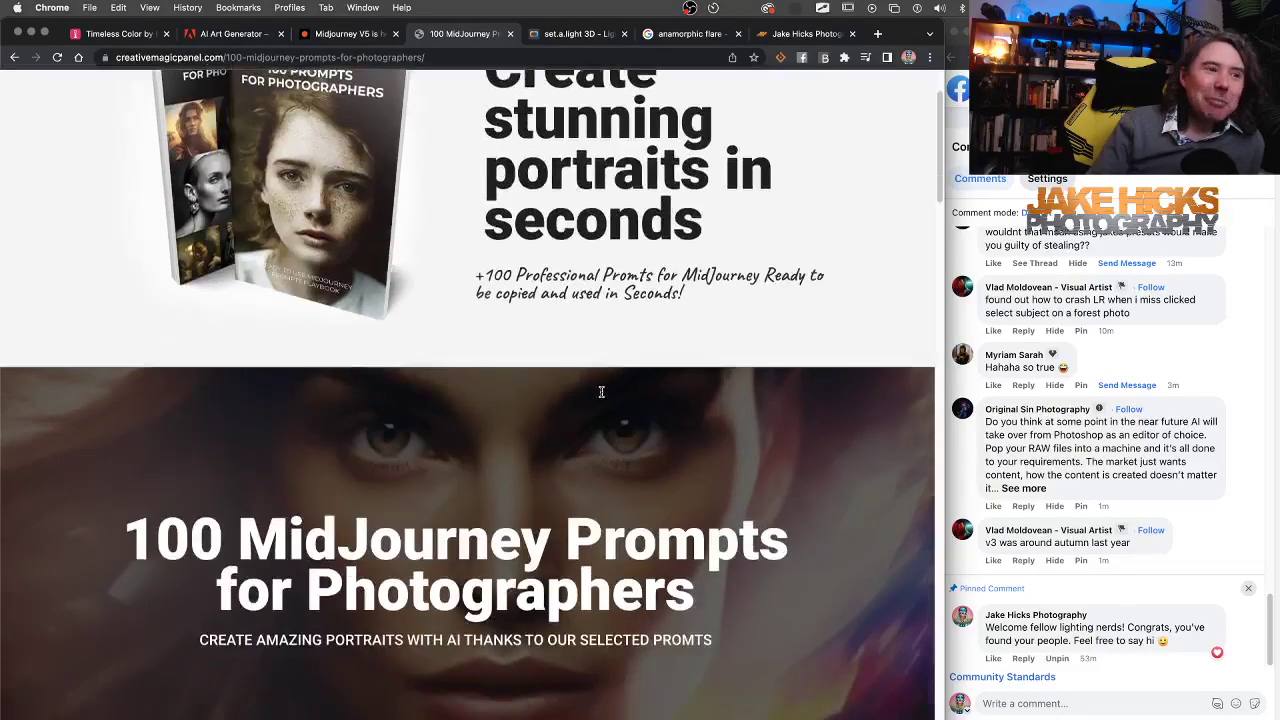
pyautogui.scroll(-10, 601, 392)
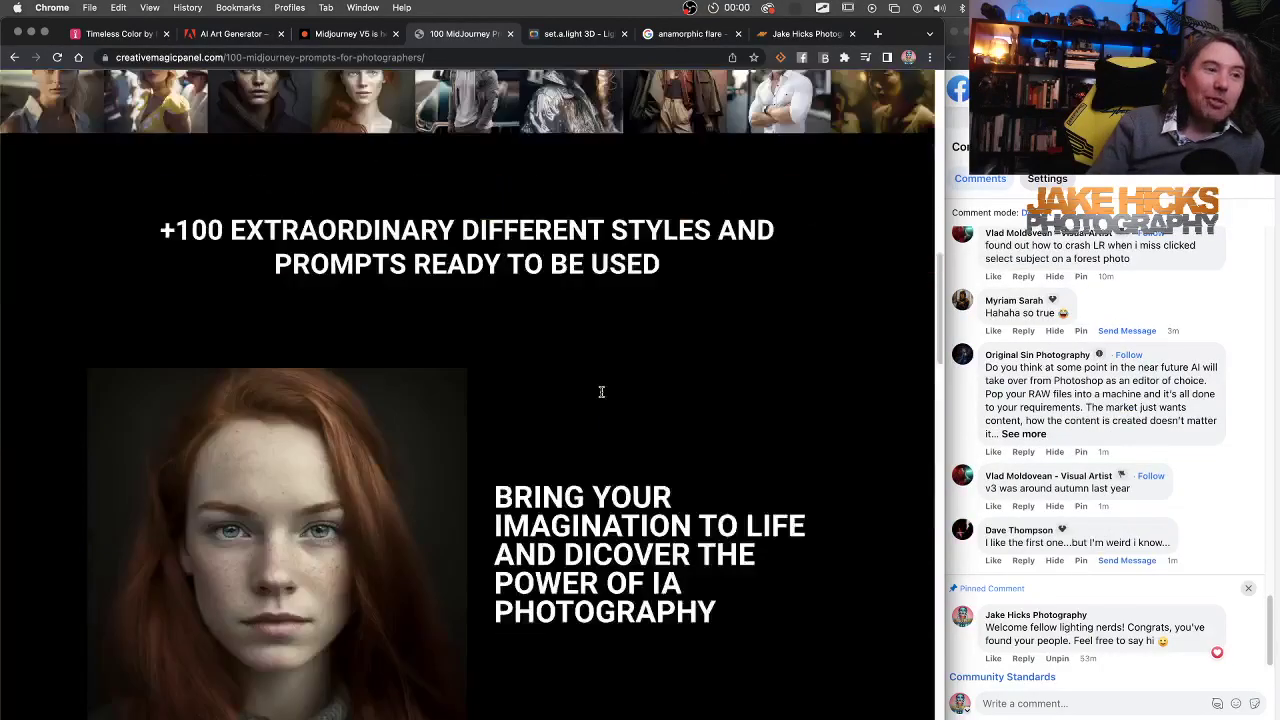
pyautogui.scroll(15, 601, 395)
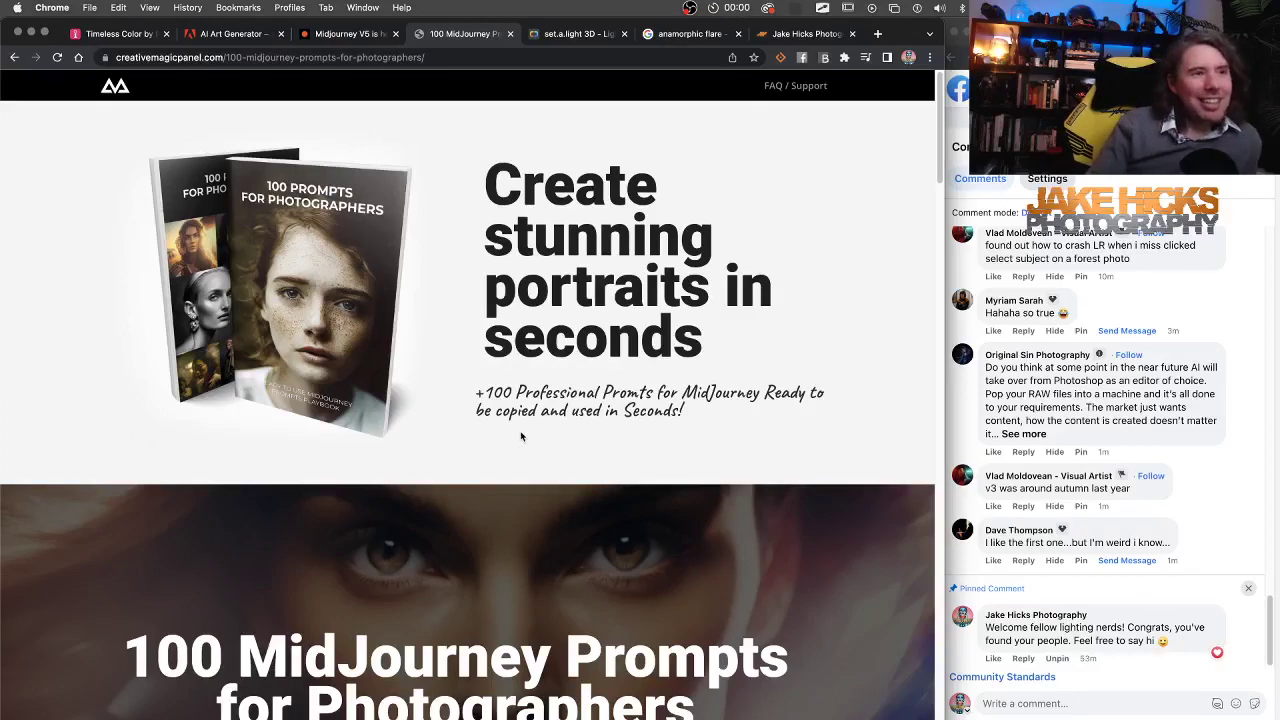
# Find the MidJourney Cheatsheet tagline on the page and highlight the words "Creative Photographers".
pyautogui.scroll(-1, 520, 436)
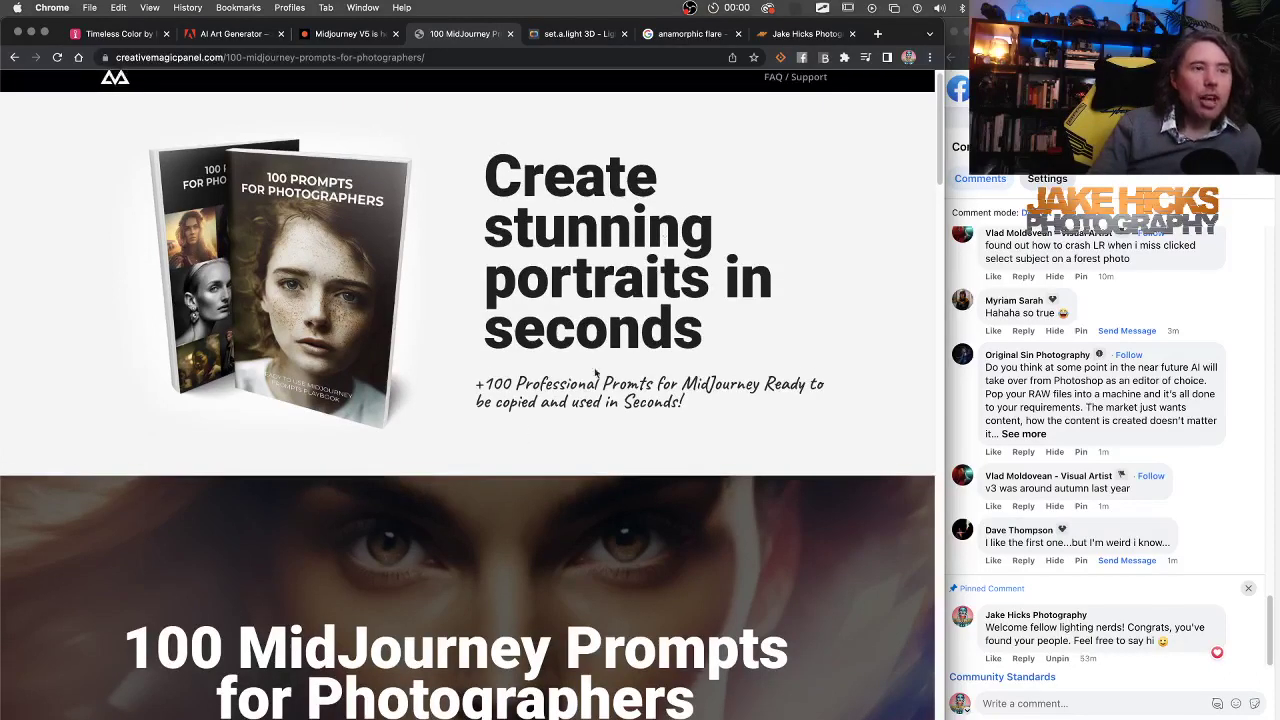
pyautogui.scroll(-5, 531, 397)
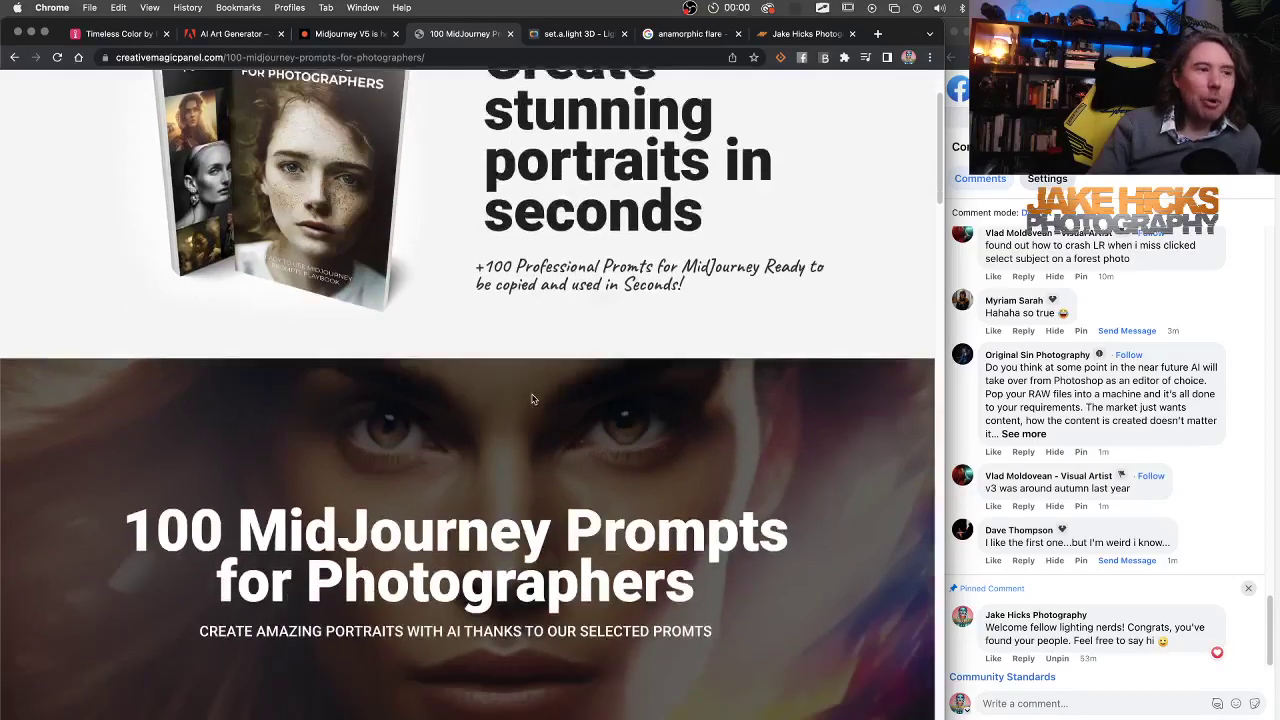
pyautogui.scroll(-10, 531, 399)
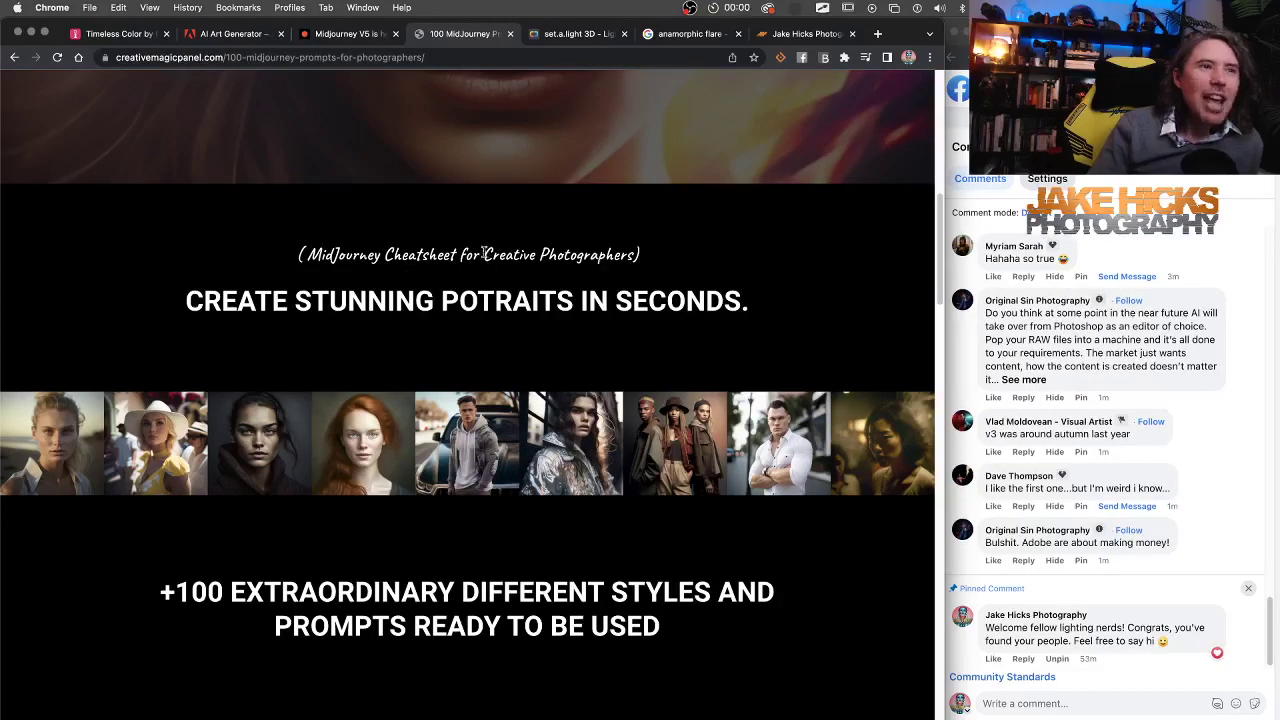
pyautogui.moveTo(484, 254); pyautogui.dragTo(634, 255)
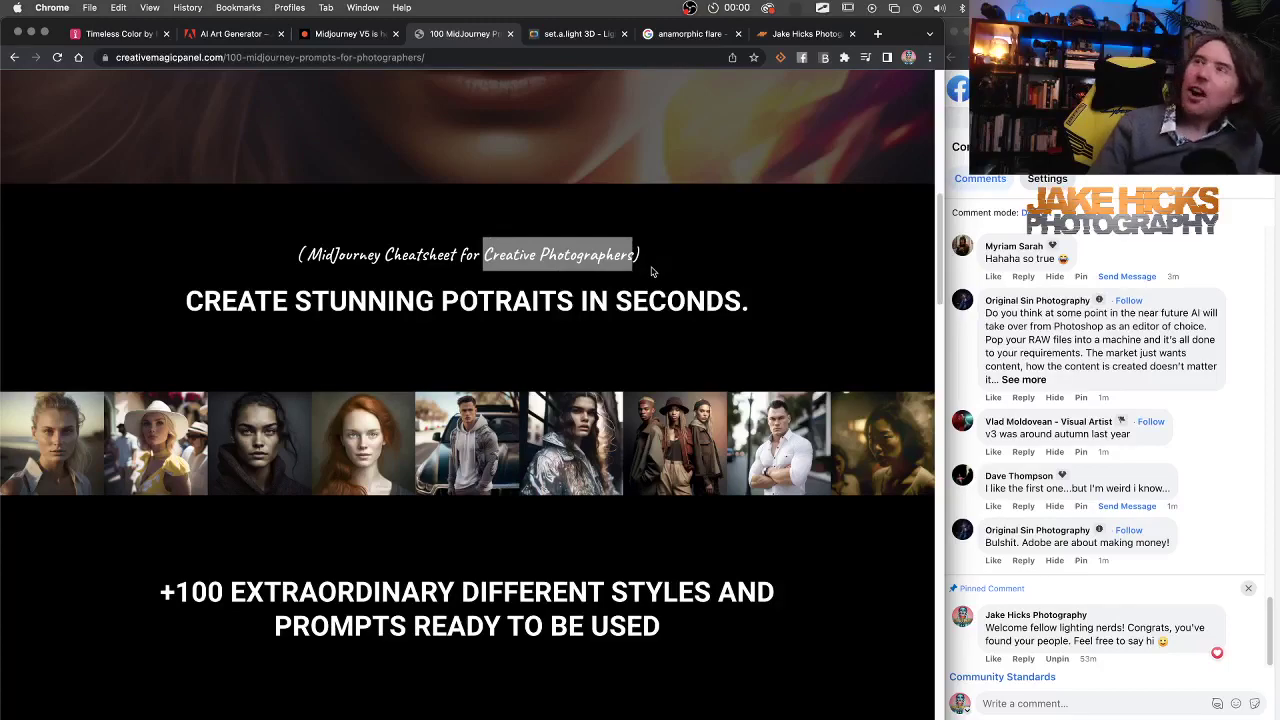
# Examine the prompt book's sample portraits and real prompt section further down, then return to the page header.
pyautogui.scroll(-5, 650, 420)
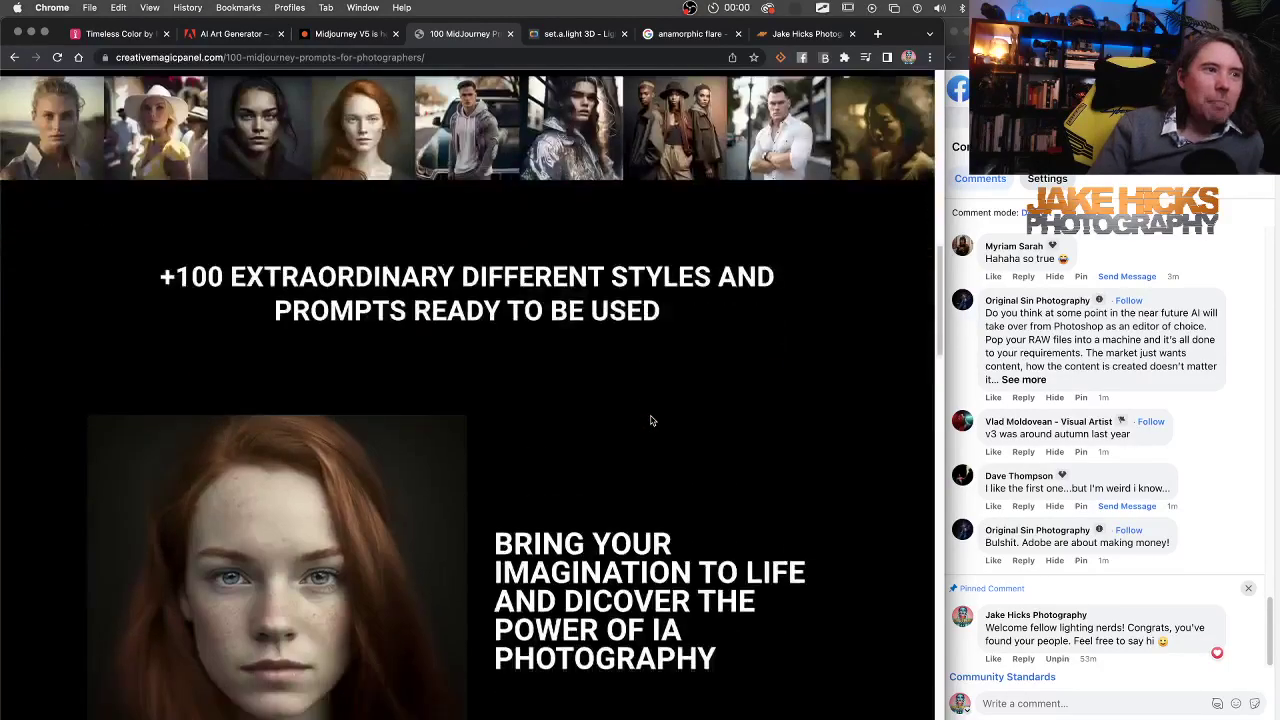
pyautogui.scroll(-2, 650, 420)
pyautogui.scroll(-2, 650, 420)
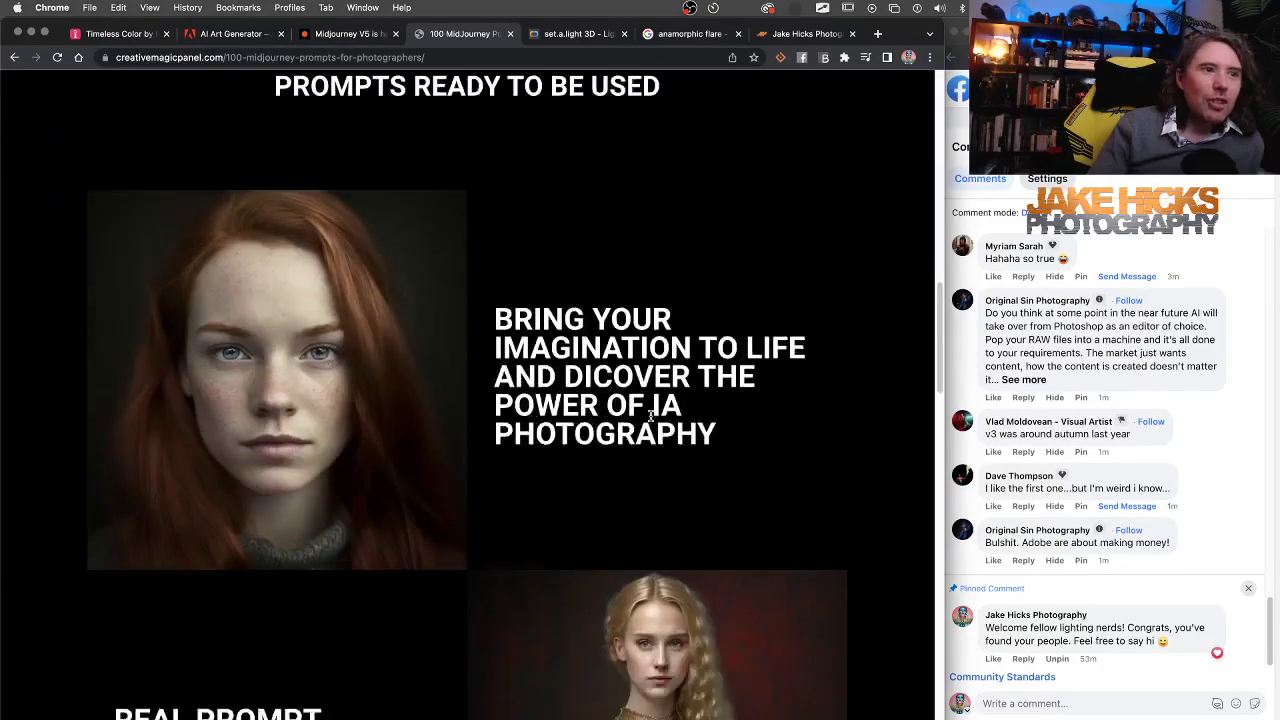
pyautogui.scroll(-15, 650, 418)
pyautogui.scroll(-8, 650, 416)
pyautogui.scroll(-3, 650, 416)
pyautogui.scroll(-3, 650, 420)
pyautogui.scroll(10, 650, 420)
pyautogui.scroll(15, 650, 420)
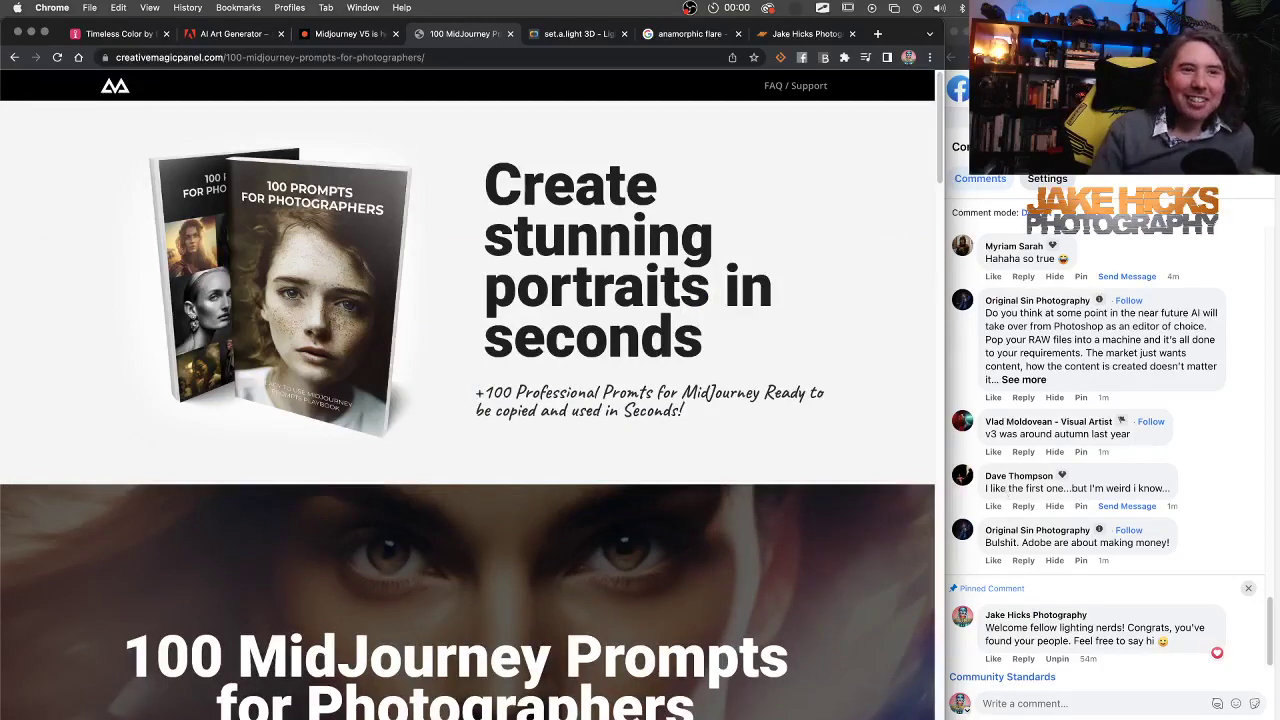
# Expand the truncated livestream comment about AI taking over from Photoshop to read it in full.
pyautogui.click(1240, 471)
pyautogui.scroll(1, 1224, 501)
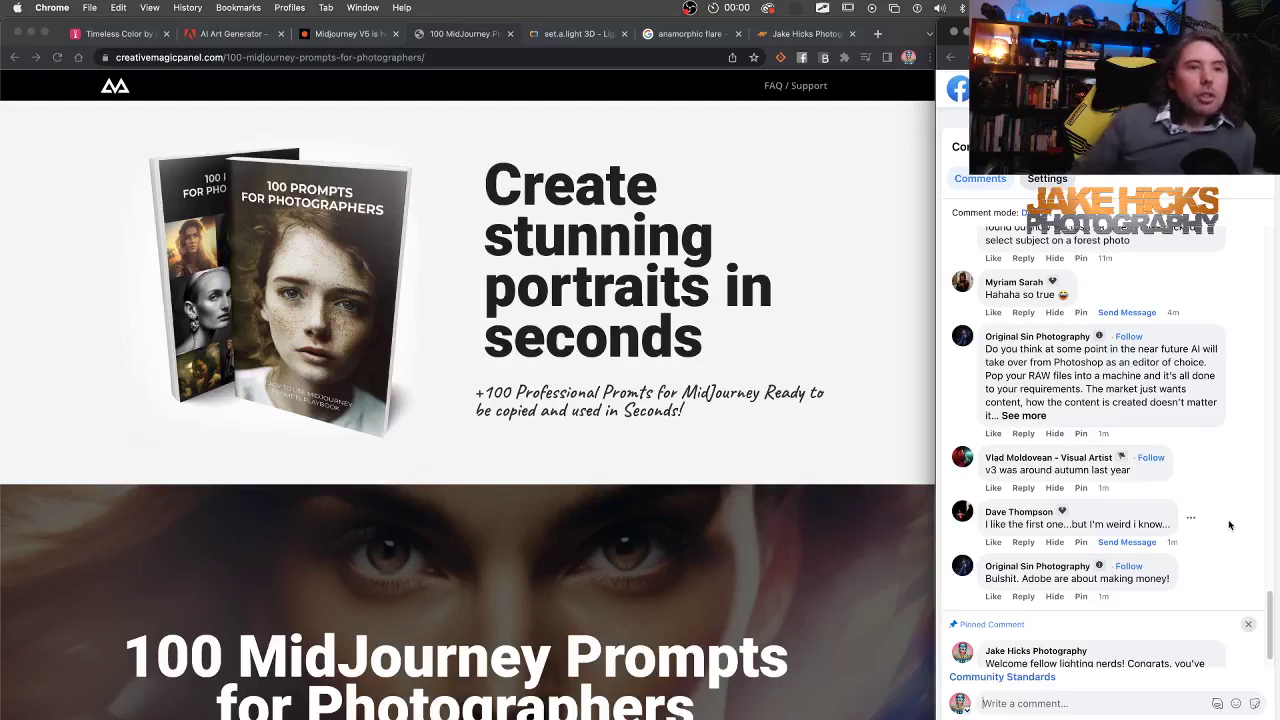
pyautogui.click(1034, 416)
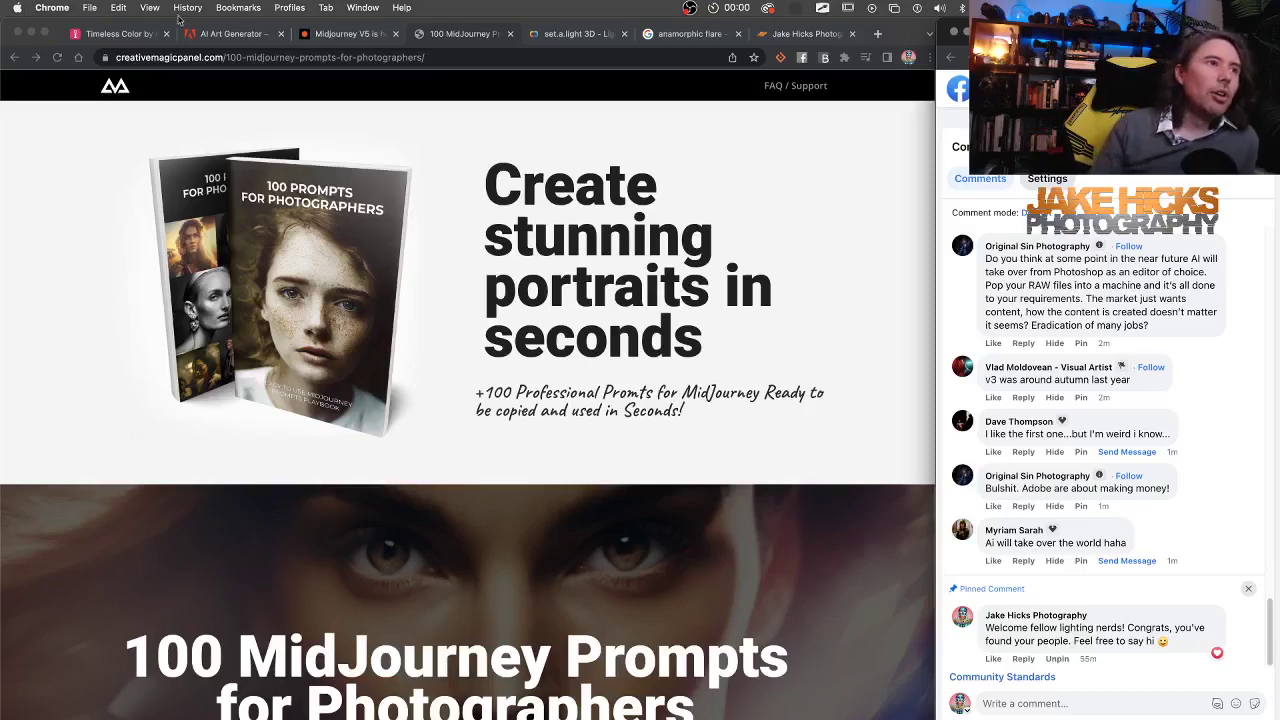
# Switch to Imagen's Timeless Color profile page and show its header image.
pyautogui.click(112, 33)
pyautogui.scroll(6, 486, 481)
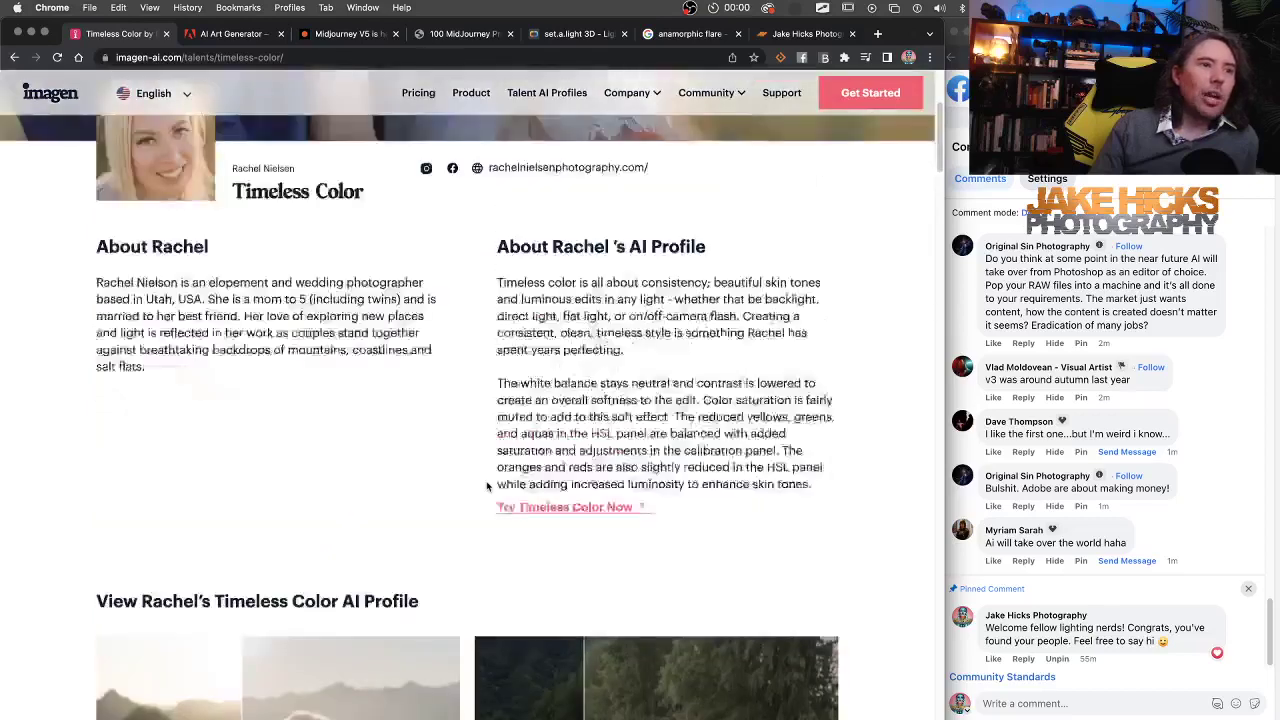
pyautogui.scroll(3, 486, 486)
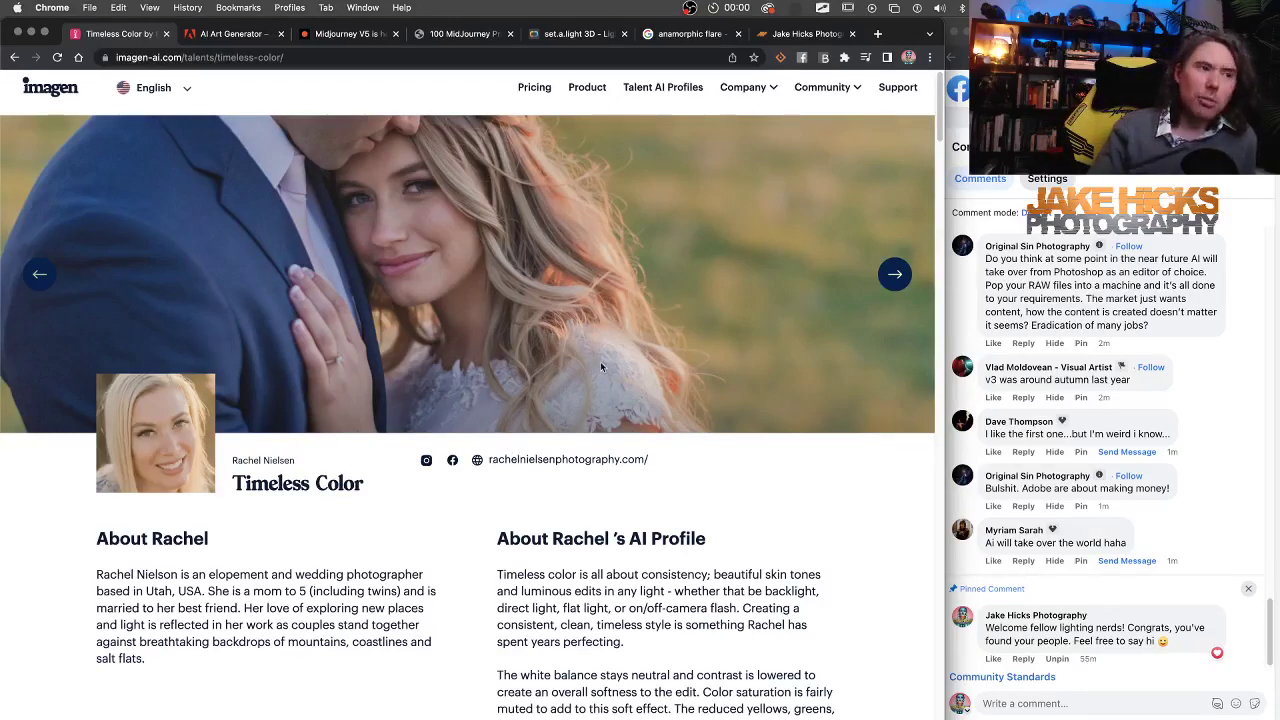
# Go back through the recent livestream comments to the question about AI replacing Photoshop.
pyautogui.click(1223, 411)
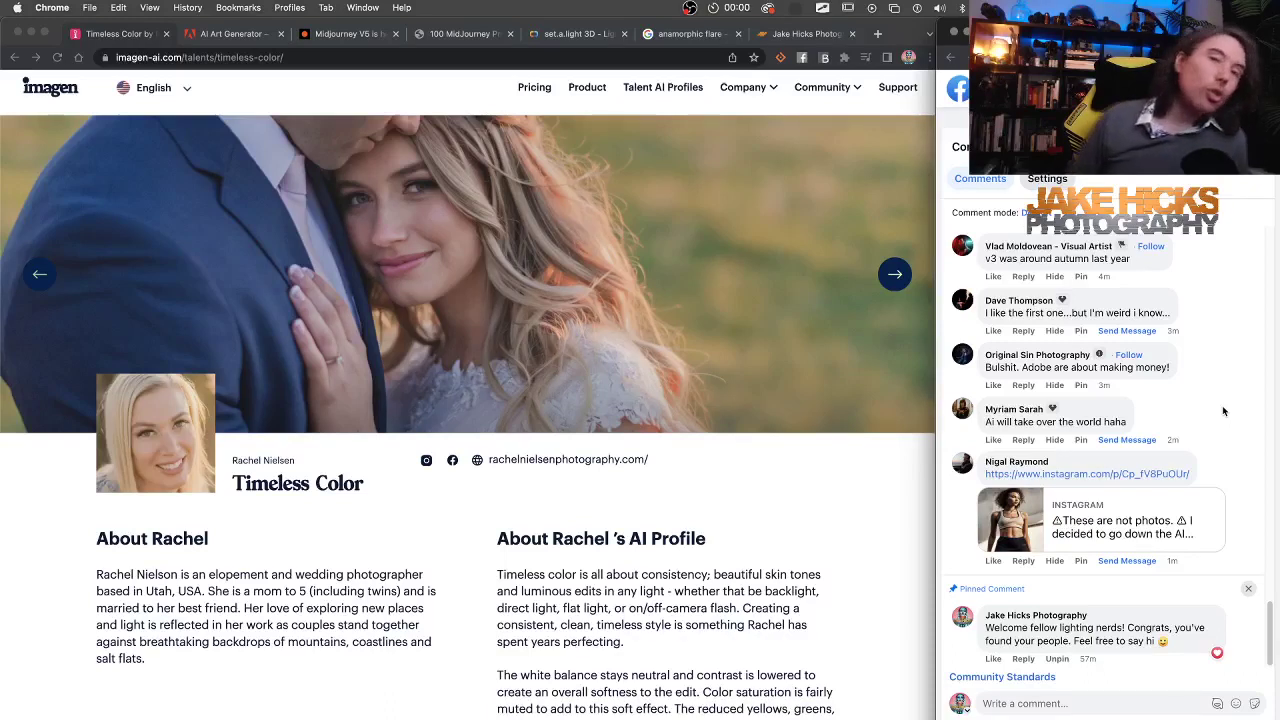
pyautogui.scroll(2, 1224, 406)
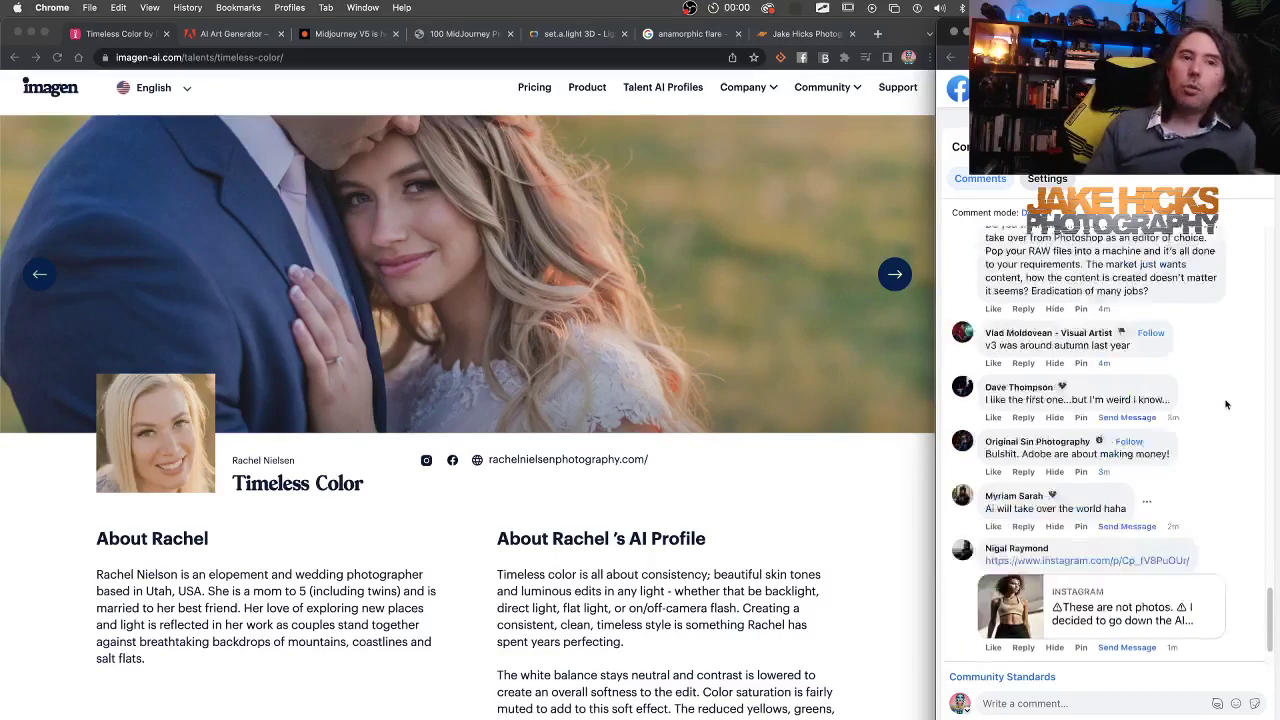
pyautogui.scroll(2, 1226, 404)
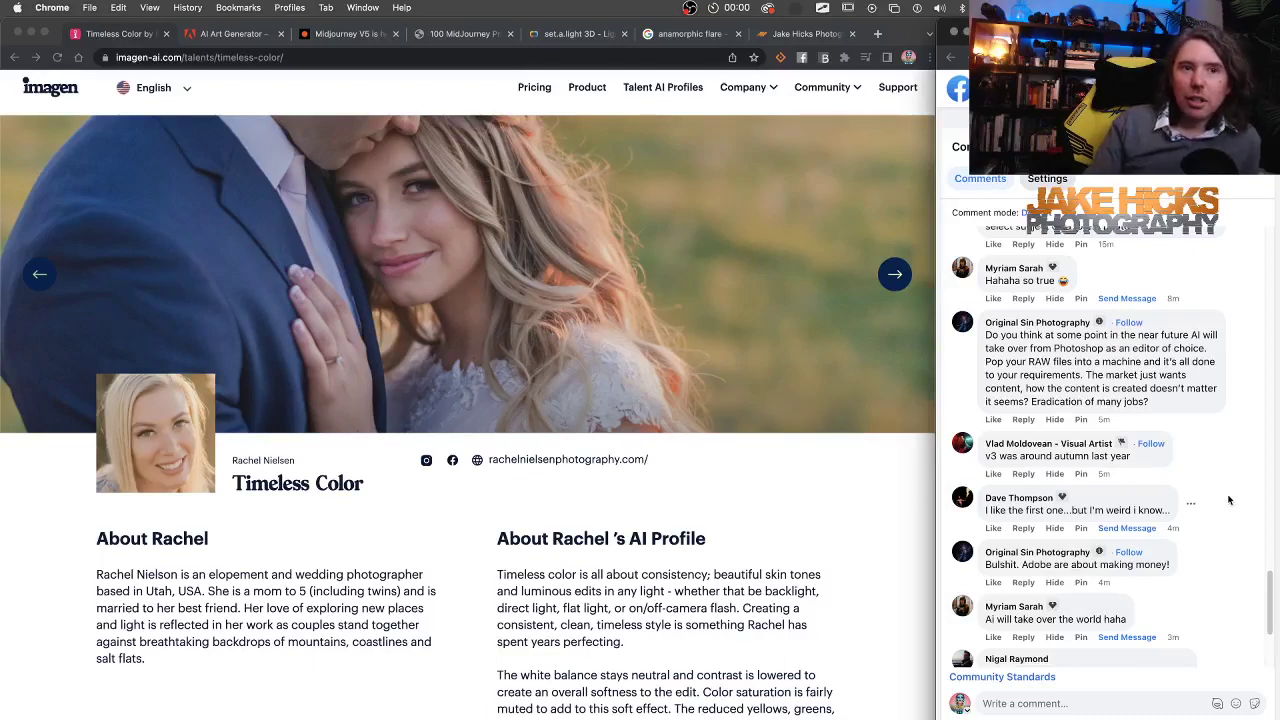
pyautogui.scroll(-1, 1229, 500)
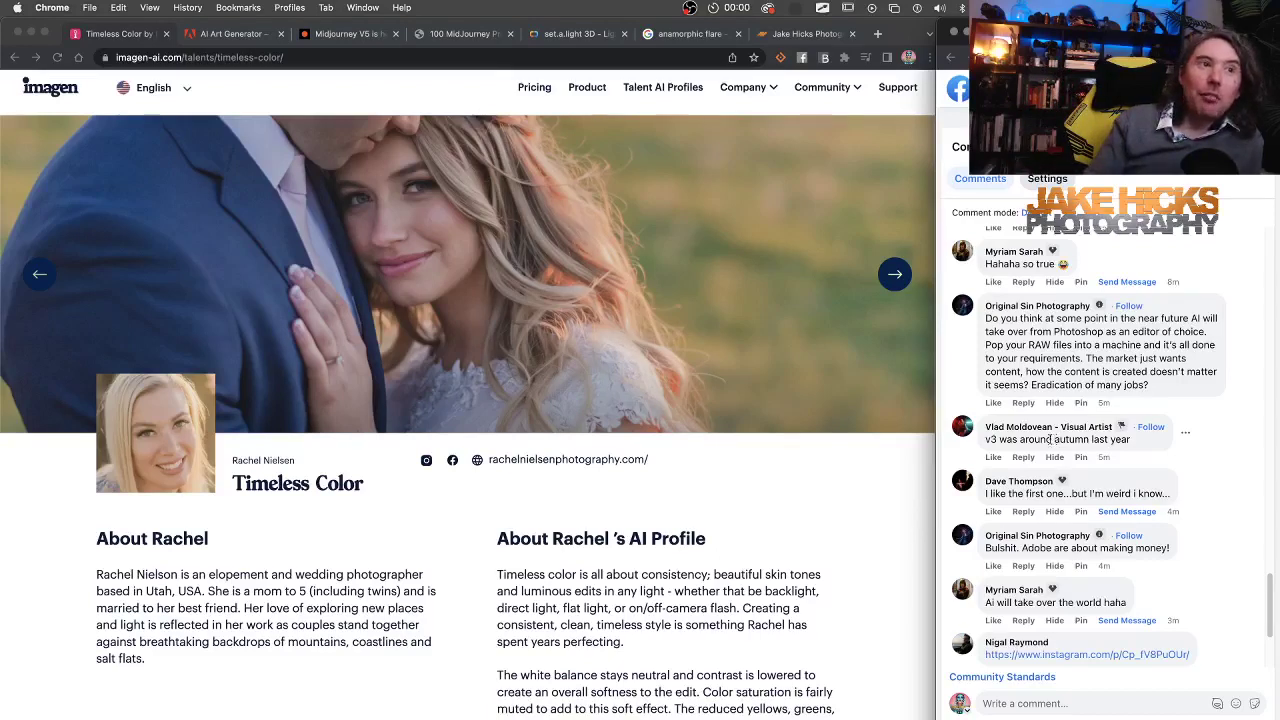
# Return to the Midjourney V5 article and enlarge its V3, V4 and V5 "koi fish in clear water" comparison alongside the comments.
pyautogui.click(455, 34)
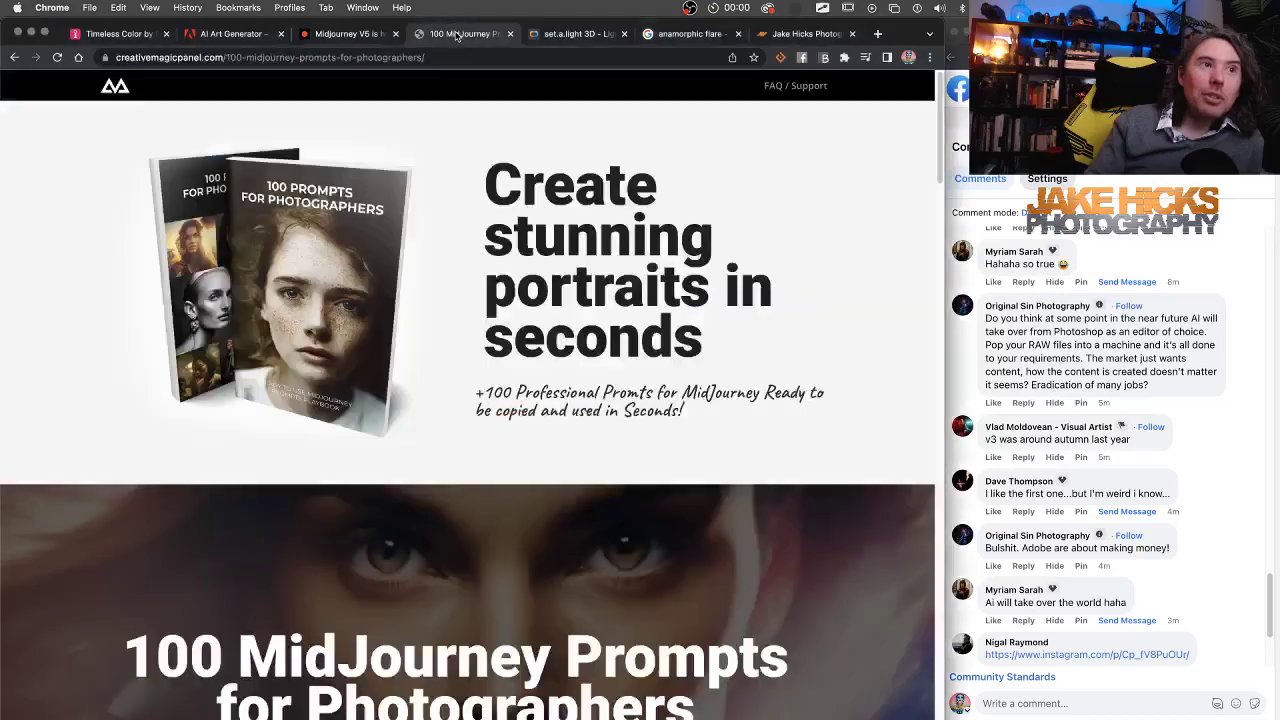
pyautogui.click(350, 34)
pyautogui.scroll(-5, 459, 511)
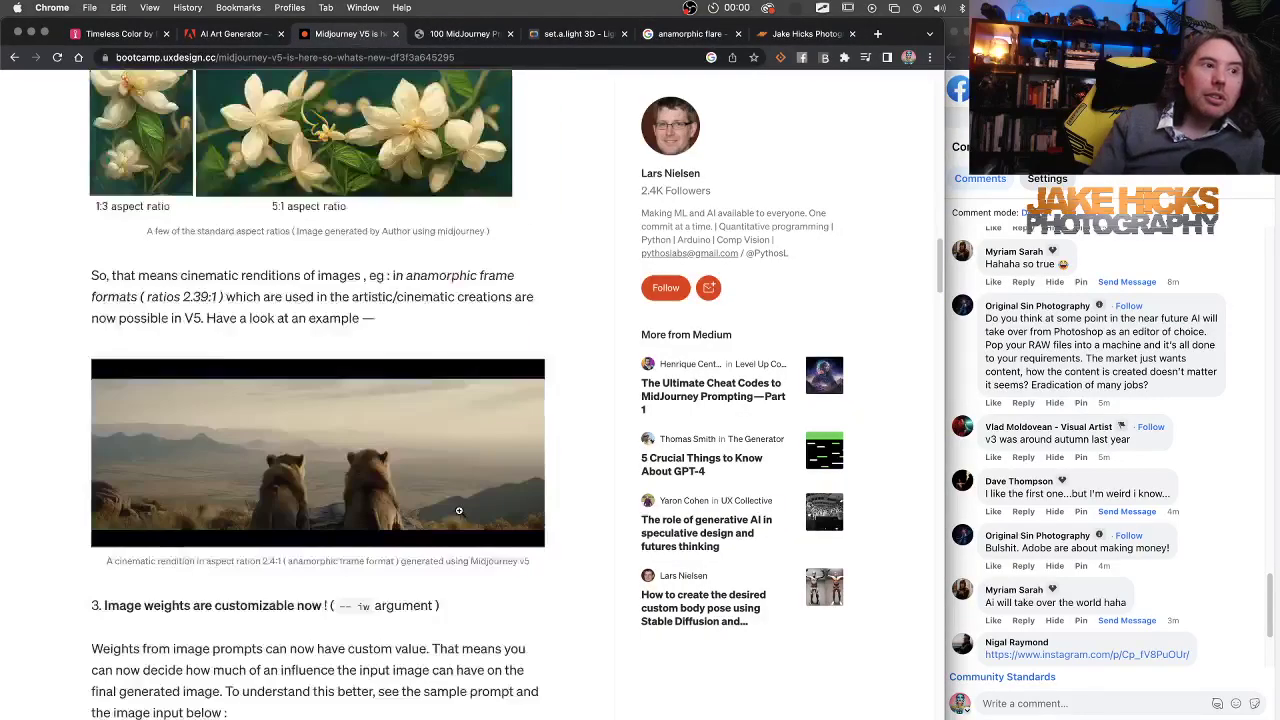
pyautogui.scroll(-12, 459, 511)
pyautogui.scroll(-15, 459, 511)
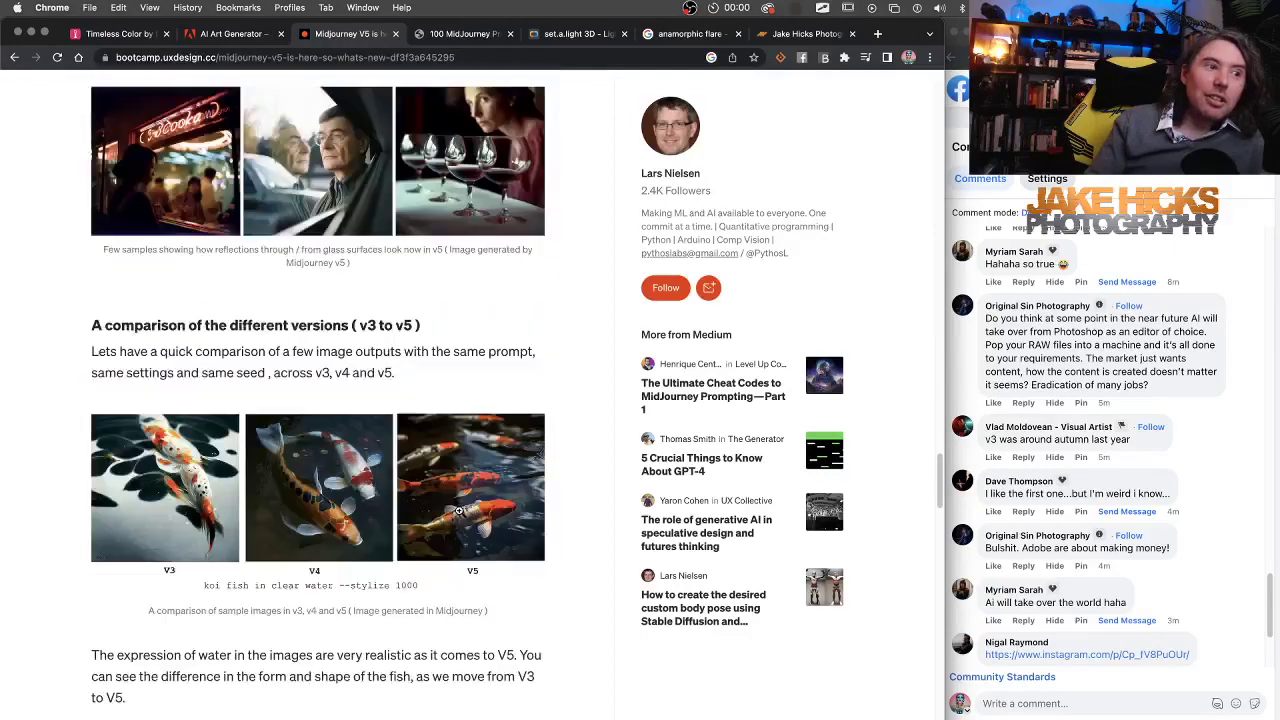
pyautogui.click(459, 511)
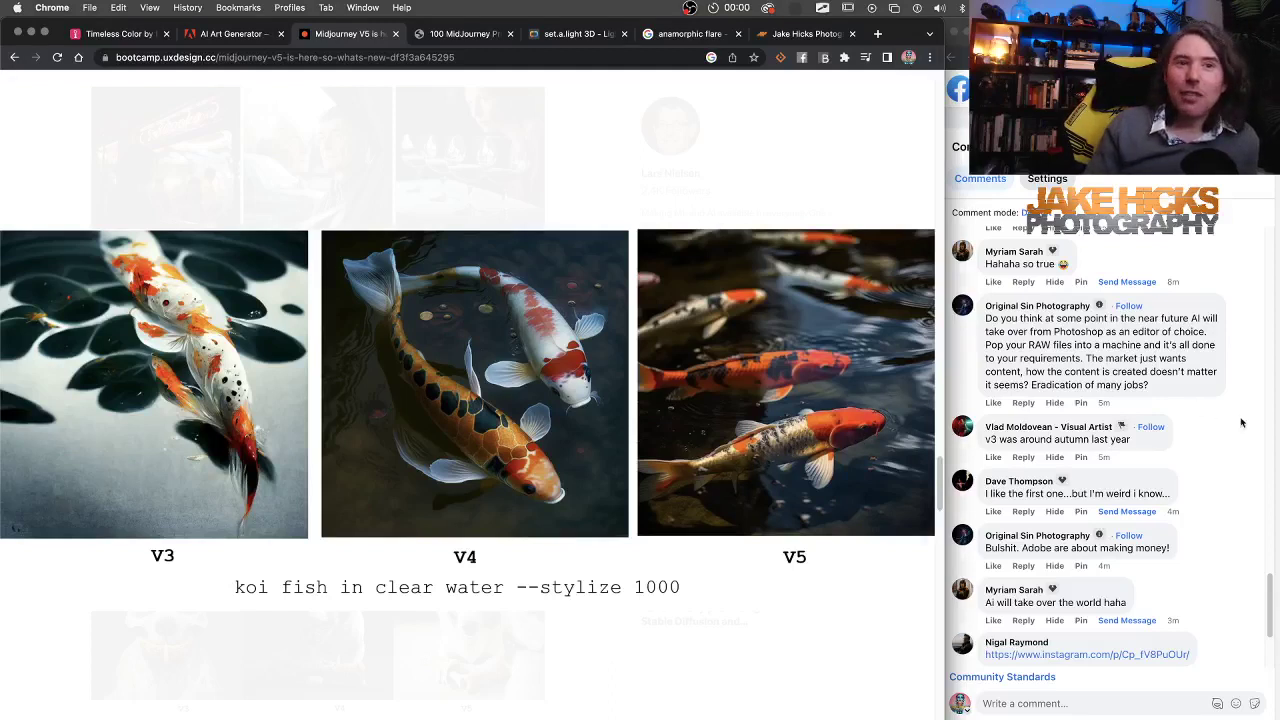
pyautogui.scroll(-2, 1190, 477)
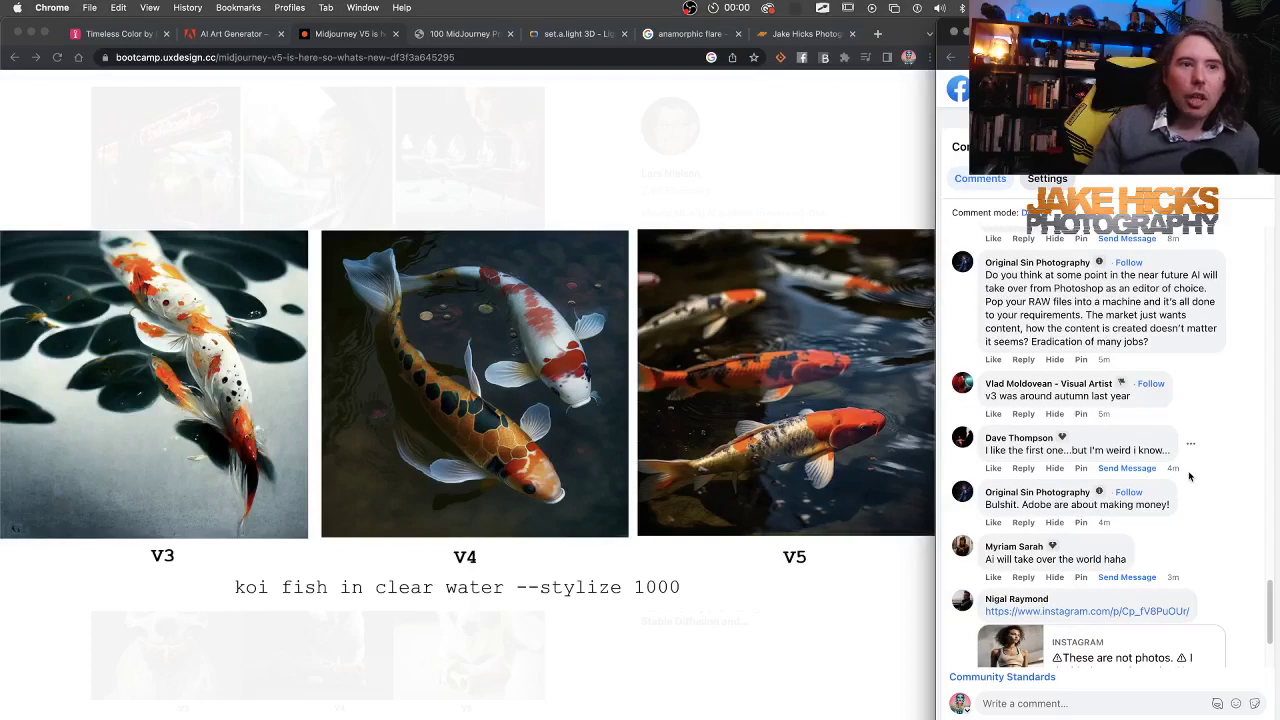
pyautogui.click(175, 375)
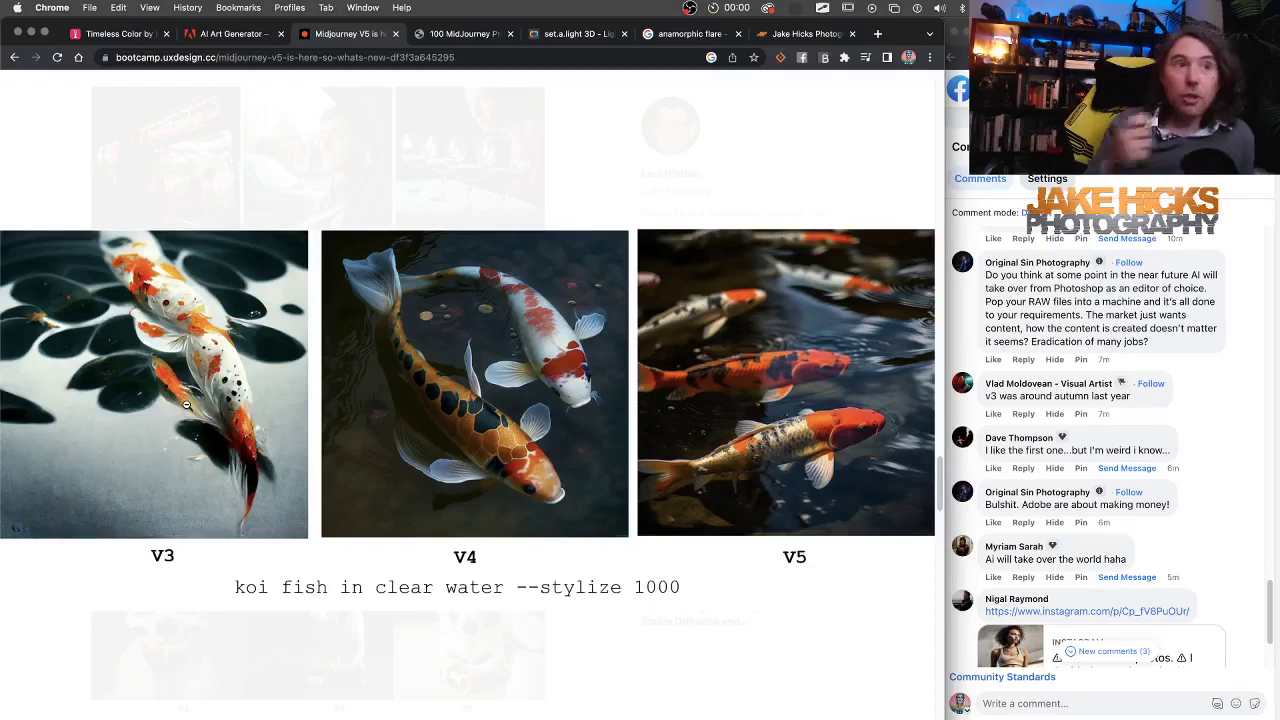
# Switch to the photographer's portfolio website and open the linked Instagram profile in a new browser tab.
pyautogui.click(778, 38)
pyautogui.click(715, 529)
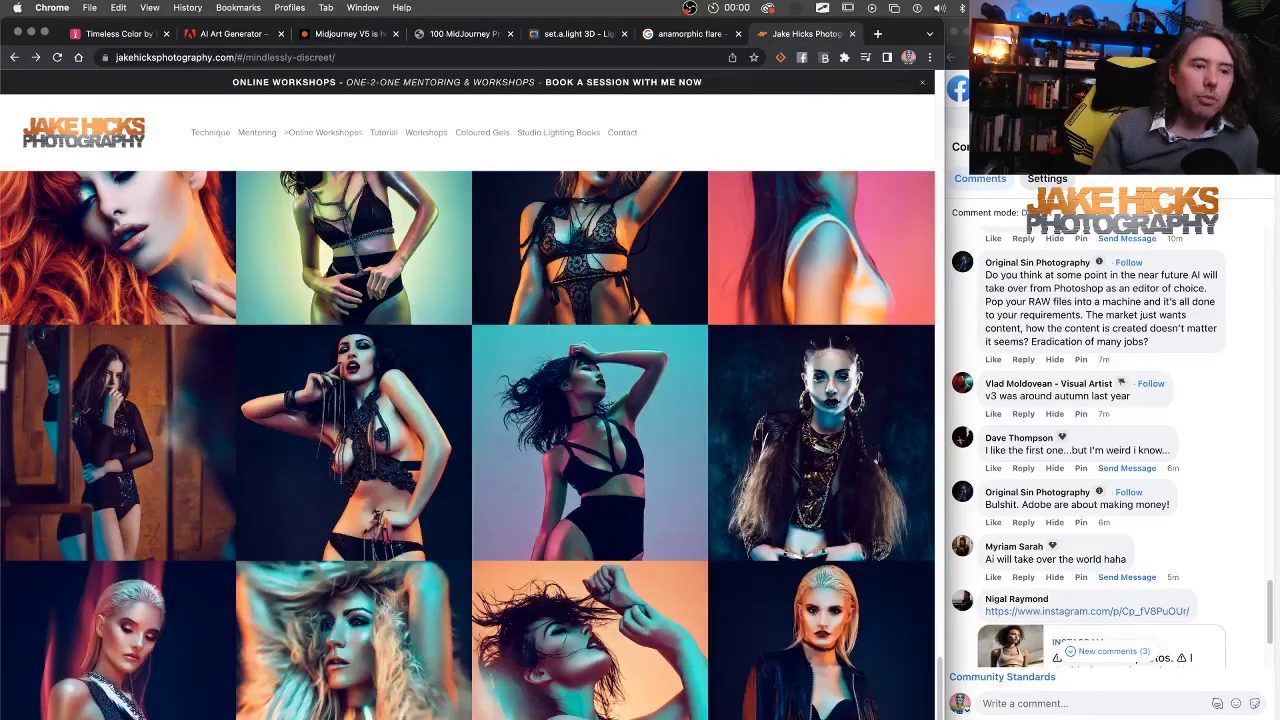
pyautogui.click(730, 541)
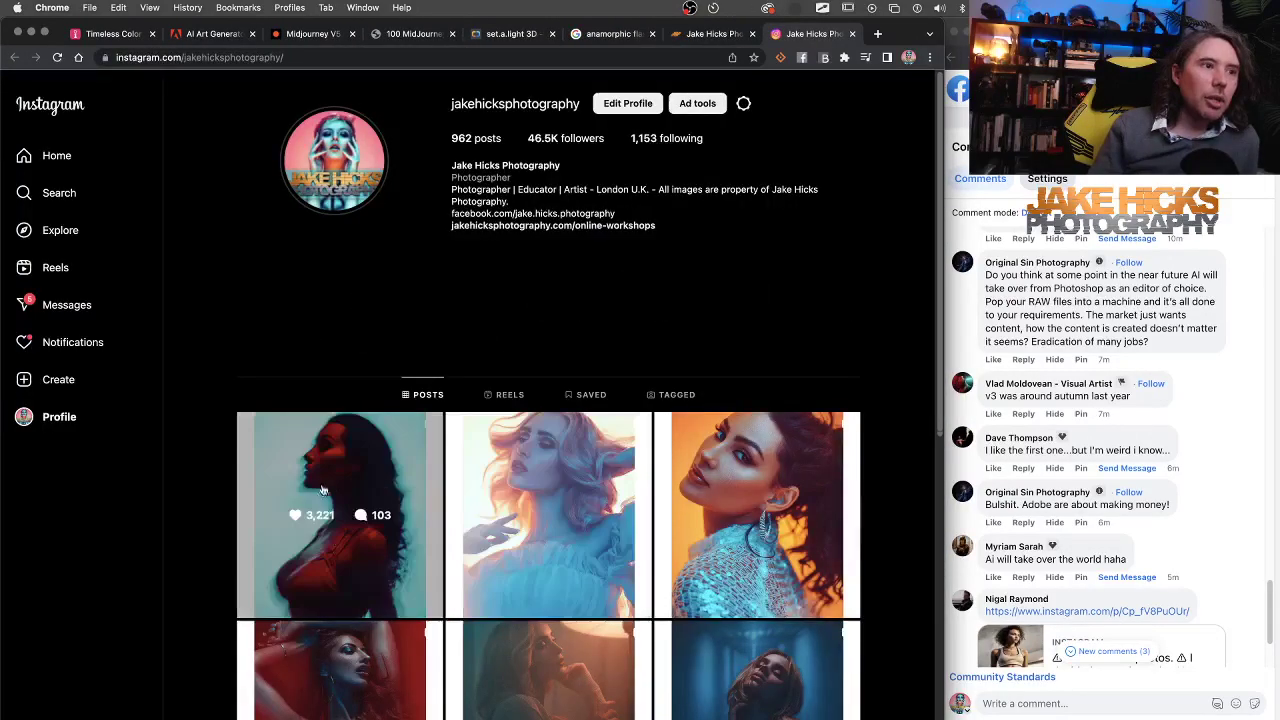
# Browse the Instagram posts and open the blurred side-profile portrait in red and teal with its caption.
pyautogui.click(333, 478)
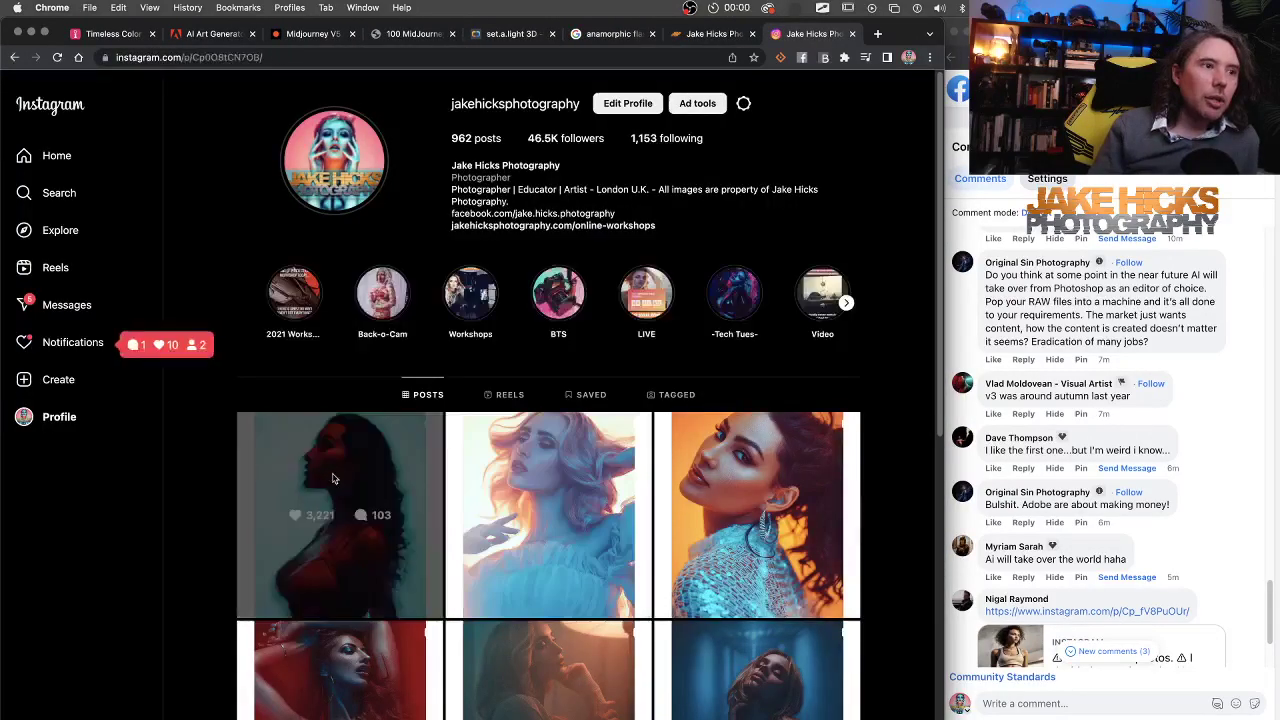
pyautogui.click(916, 88)
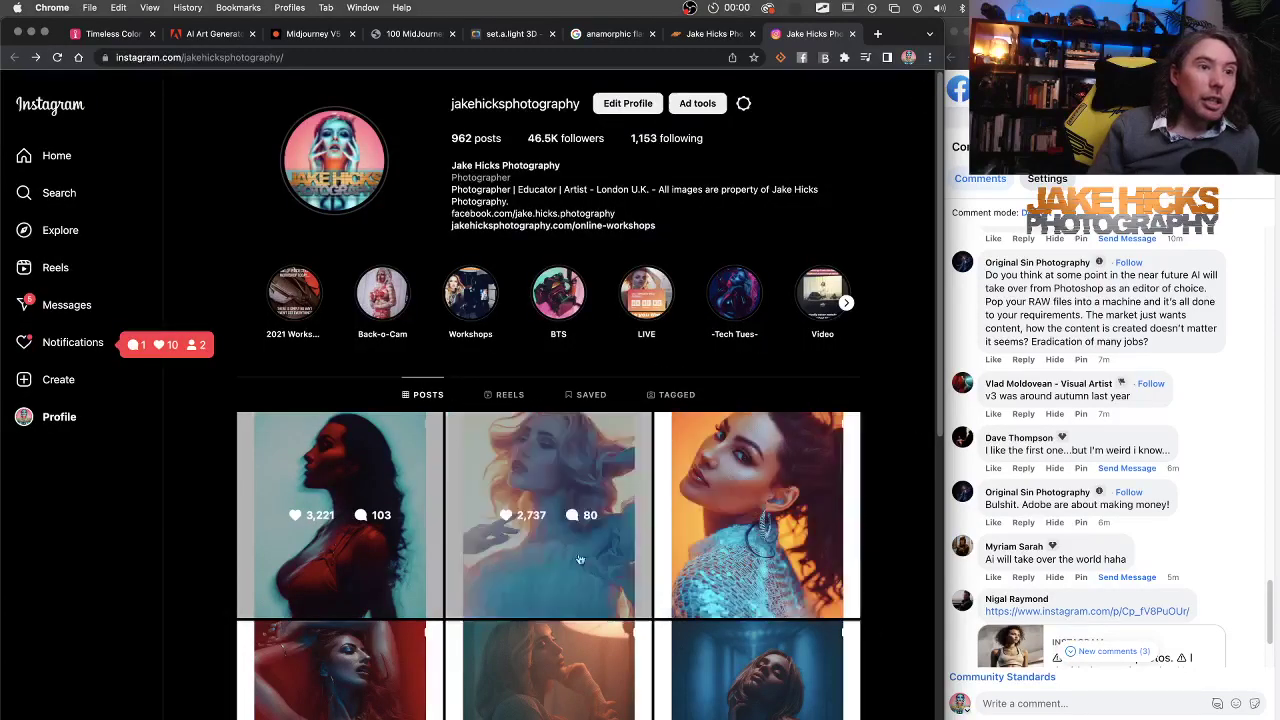
pyautogui.scroll(-2, 545, 585)
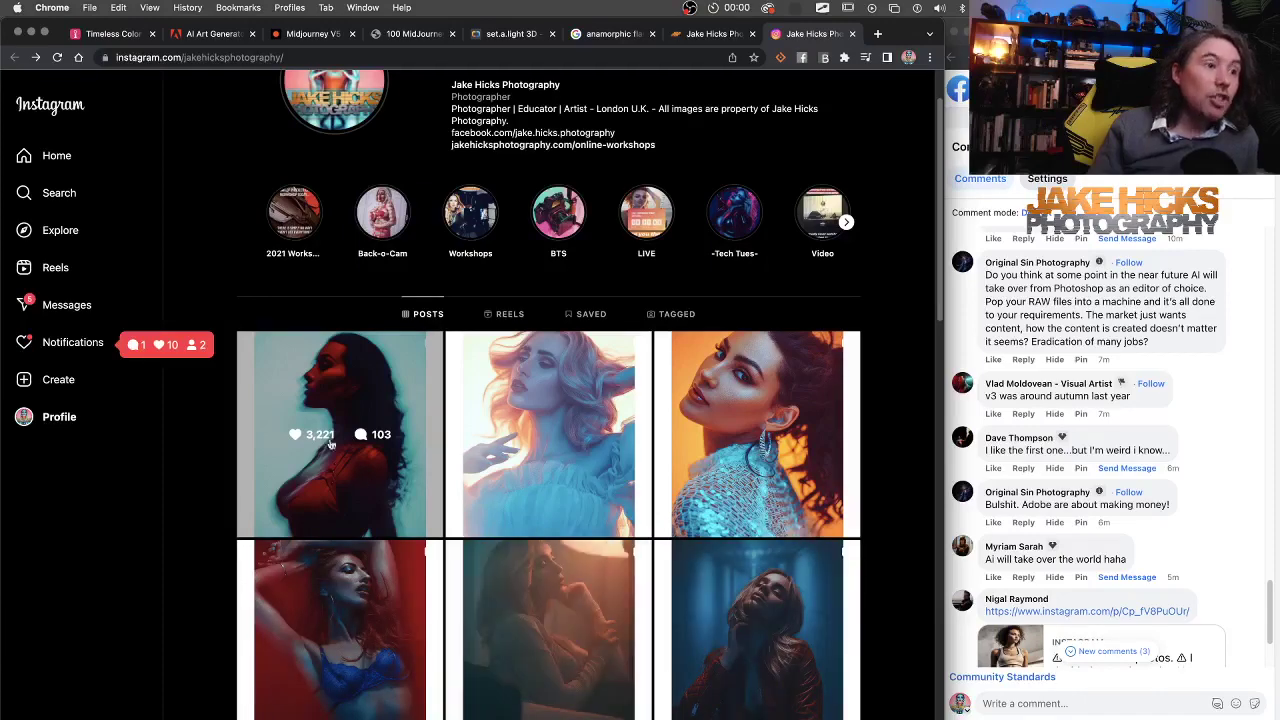
pyautogui.scroll(-1, 379, 511)
pyautogui.scroll(-2, 379, 511)
pyautogui.scroll(1, 379, 511)
pyautogui.click(400, 460)
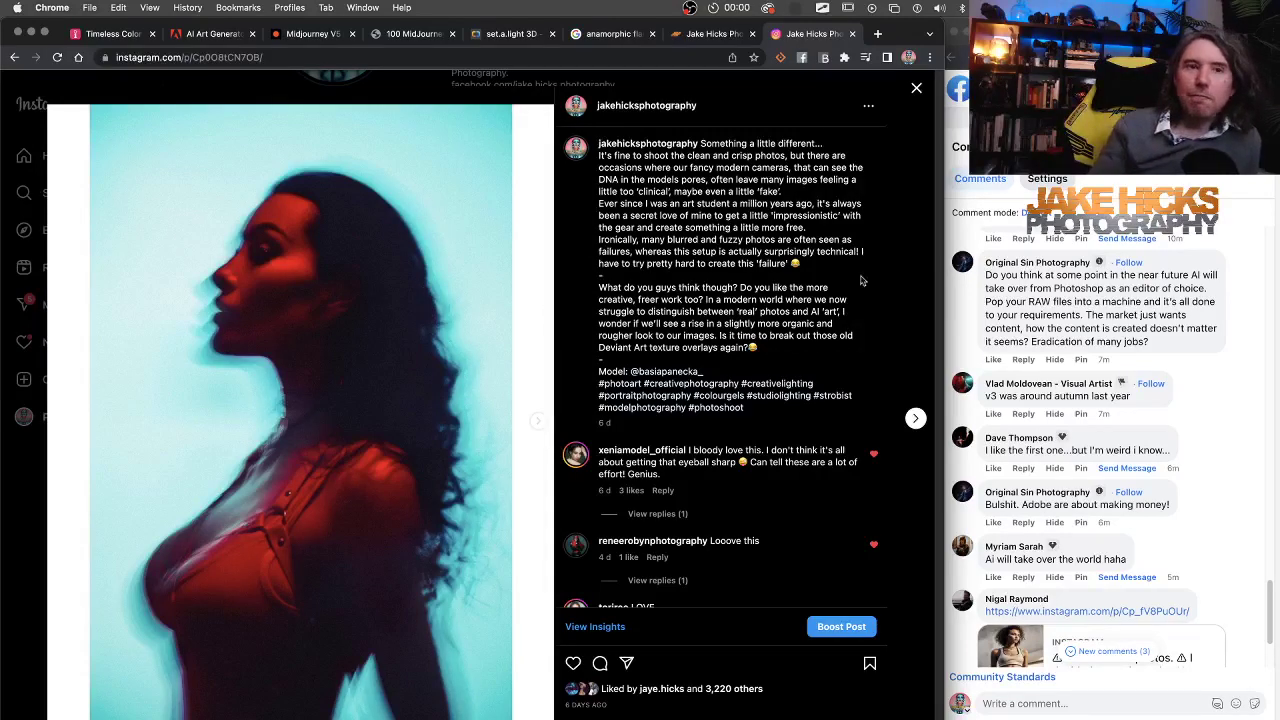
# Check the newest livestream comments about the Midjourney version dates and go back to the shared Instagram link.
pyautogui.scroll(-5, 1222, 409)
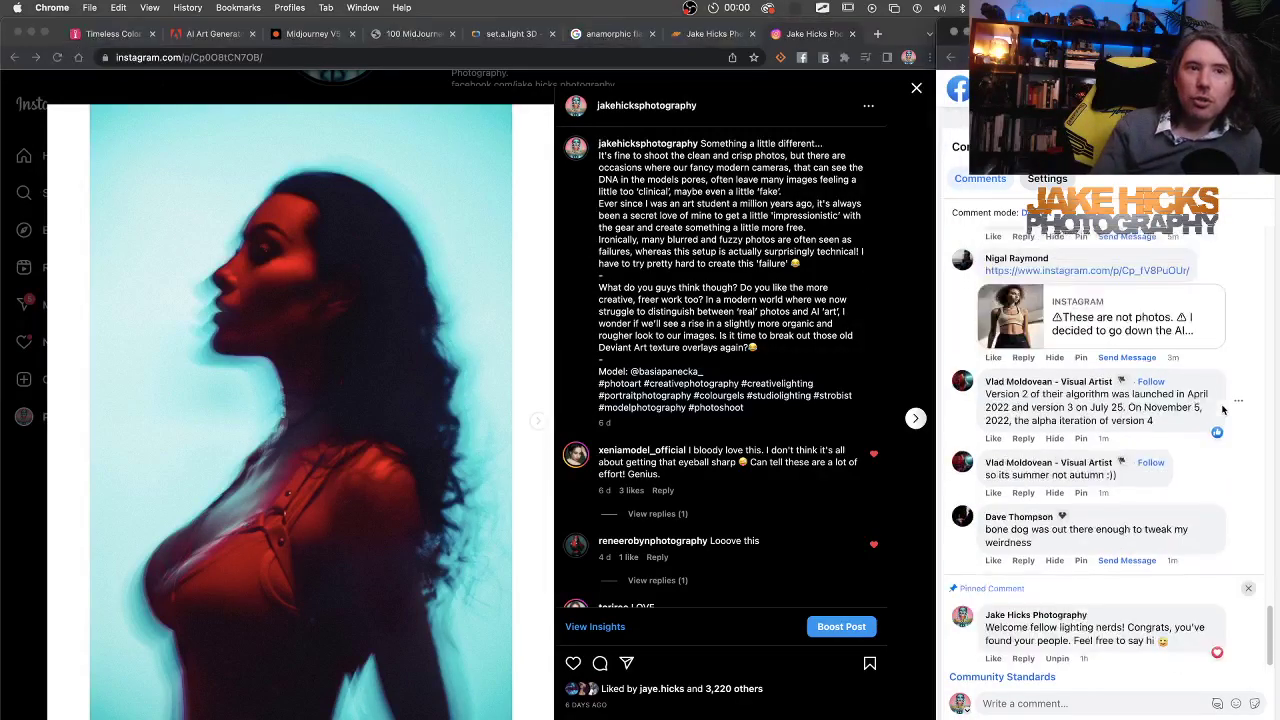
pyautogui.scroll(3, 1229, 418)
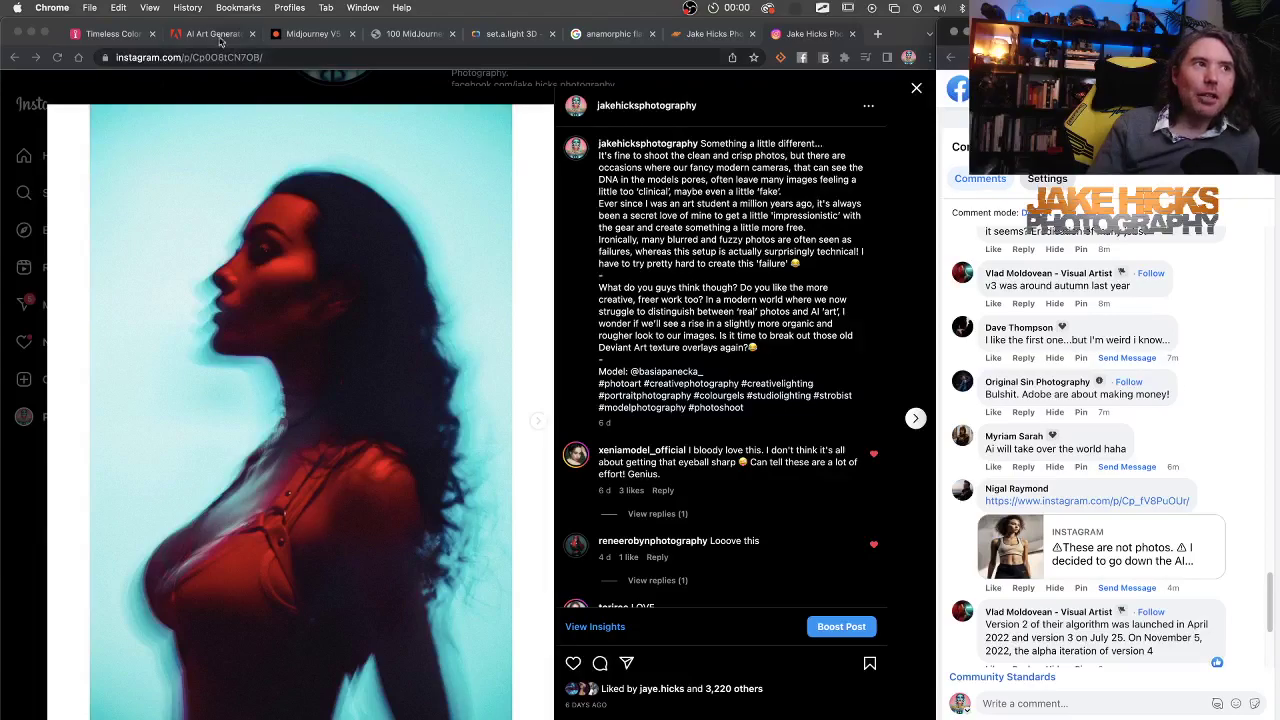
# Return to the Adobe Firefly page and show its "Creators first." section about developing generative AI responsibly.
pyautogui.press('super+2')
pyautogui.scroll(-20, 487, 460)
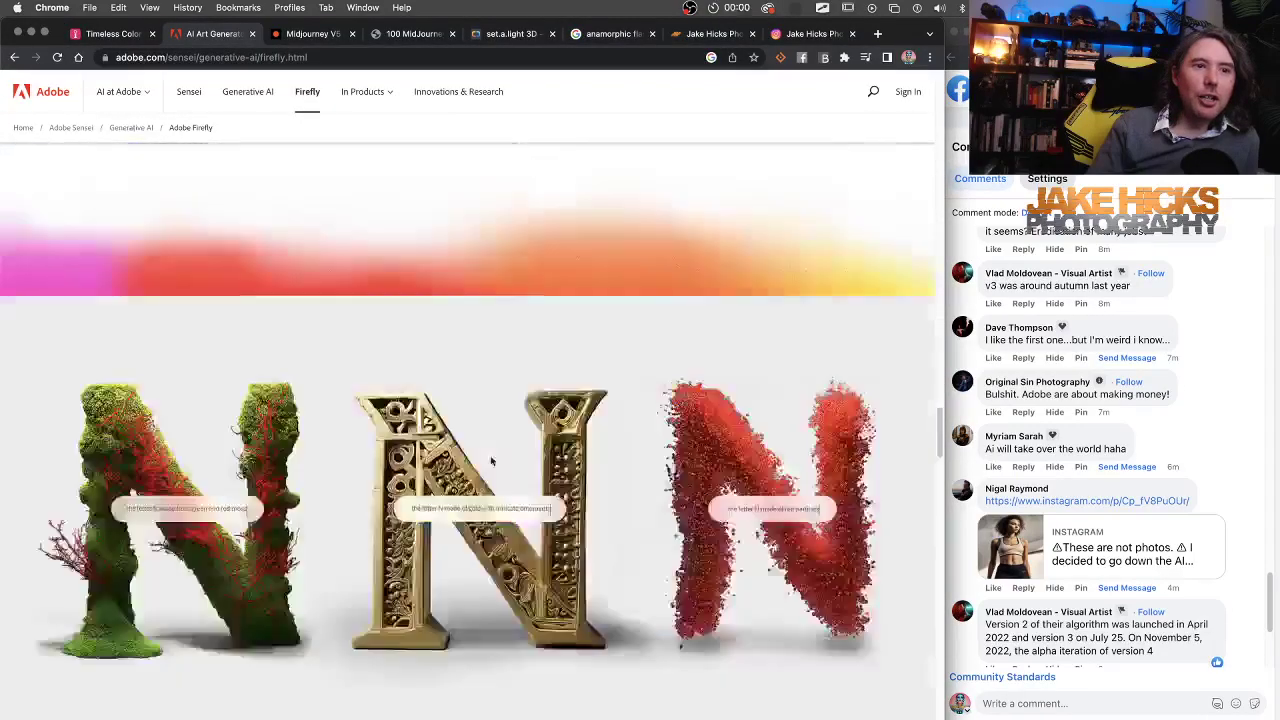
pyautogui.scroll(15, 491, 461)
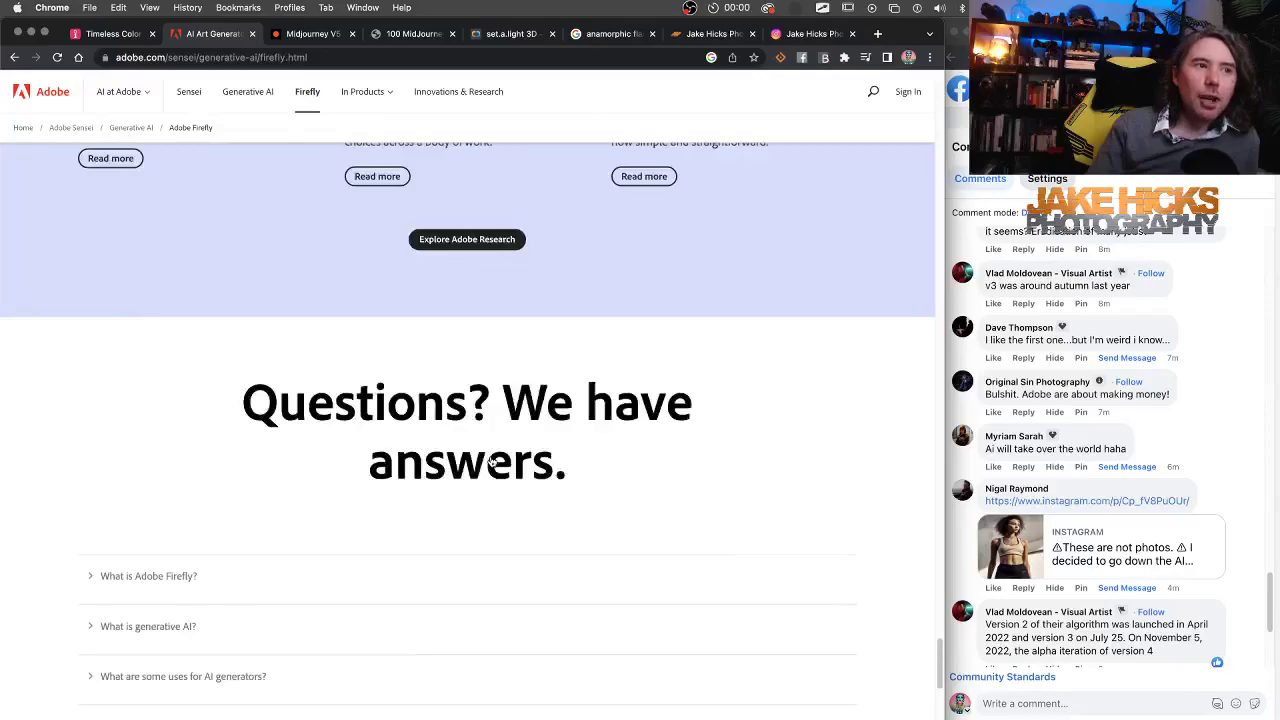
pyautogui.scroll(15, 491, 456)
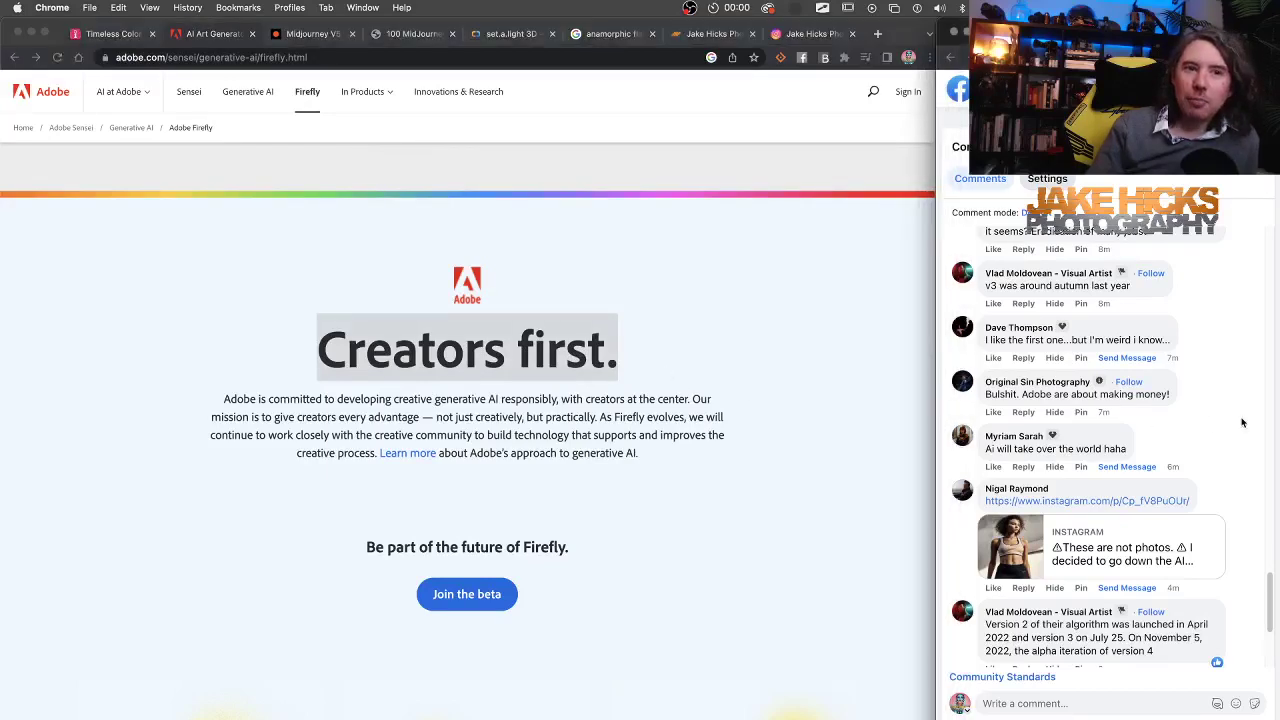
# Check the newest livestream comments and open the shared "These are not photos" Instagram post, placing its window beside the comments.
pyautogui.scroll(-3, 1242, 422)
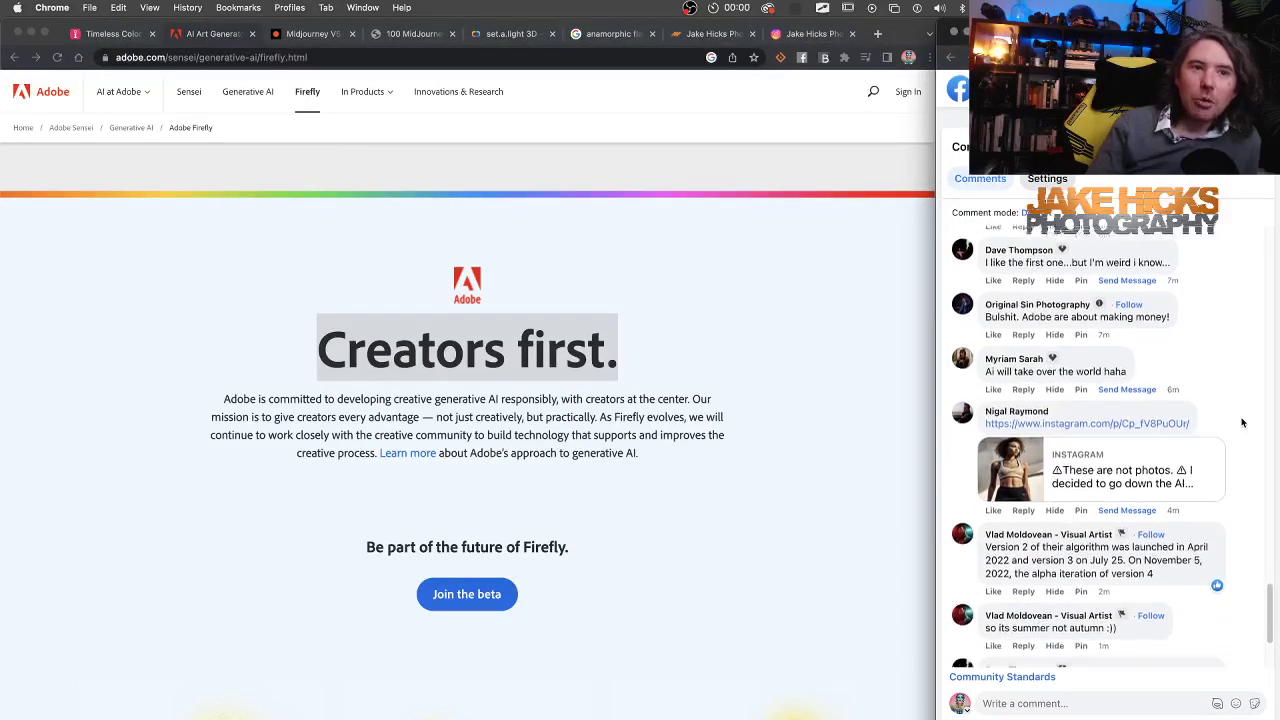
pyautogui.scroll(-5, 1242, 422)
pyautogui.scroll(4, 1242, 422)
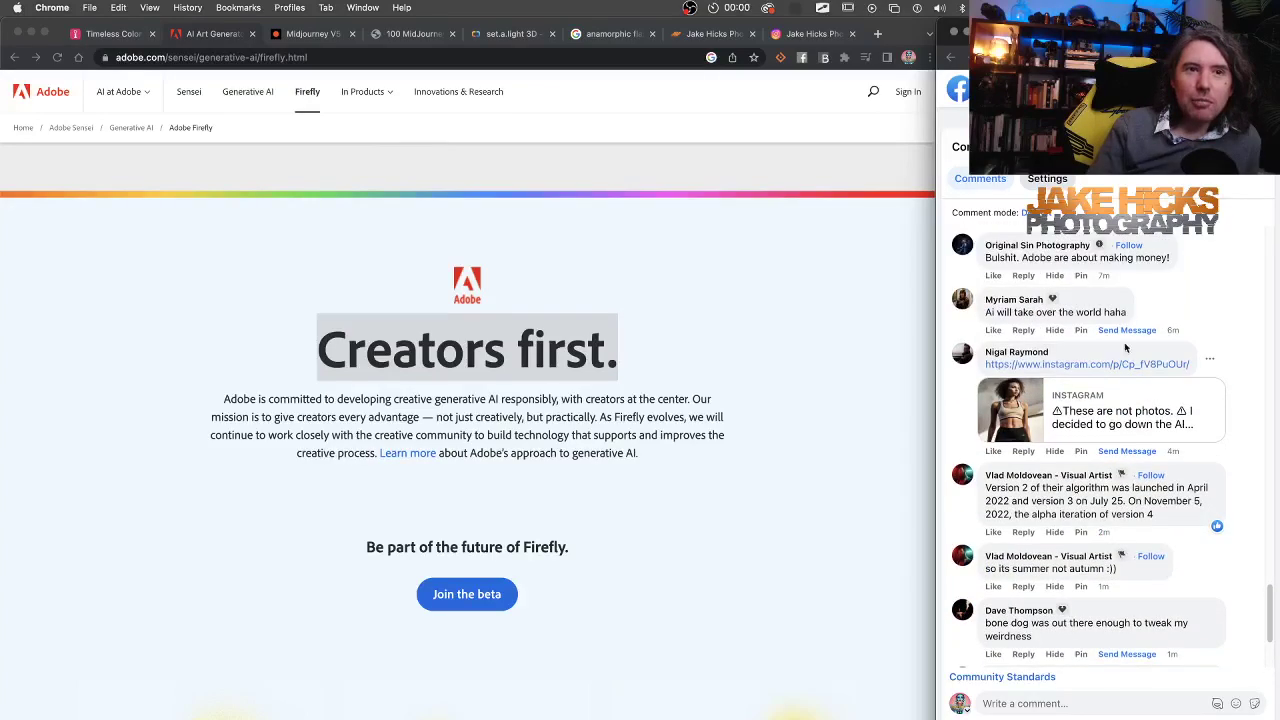
pyautogui.click(1106, 411)
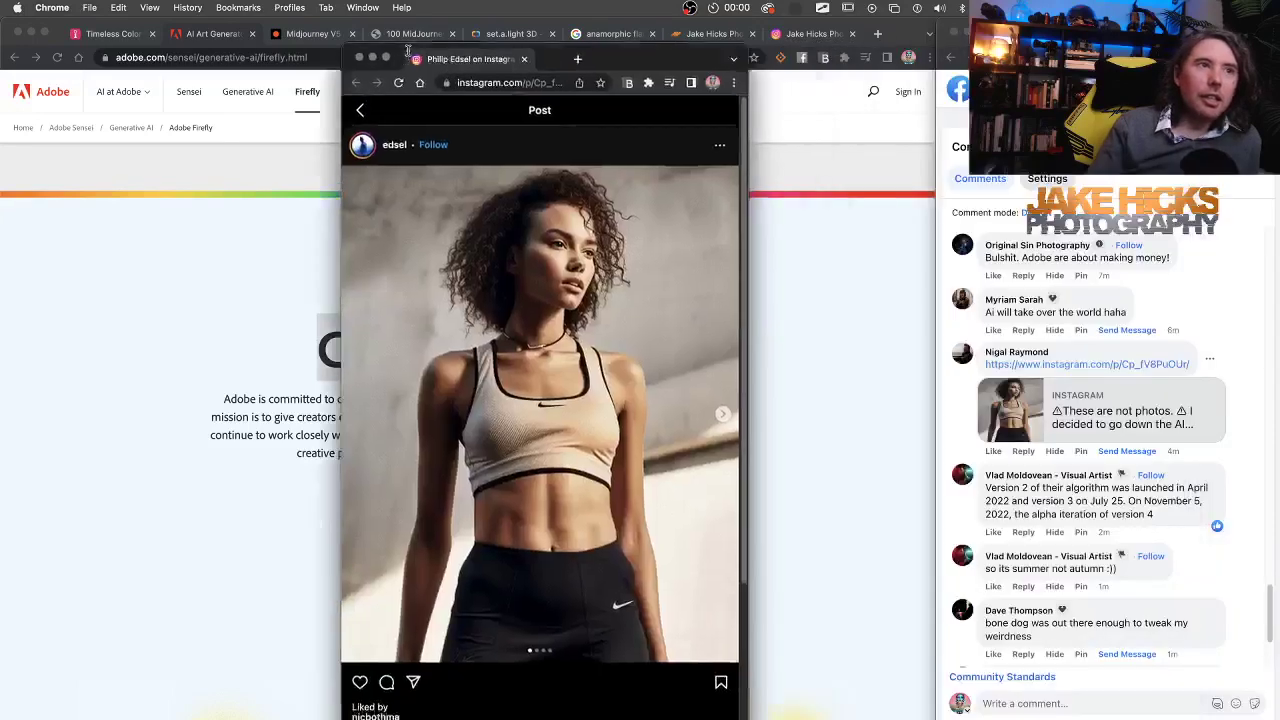
pyautogui.moveTo(430, 49); pyautogui.dragTo(343, 92)
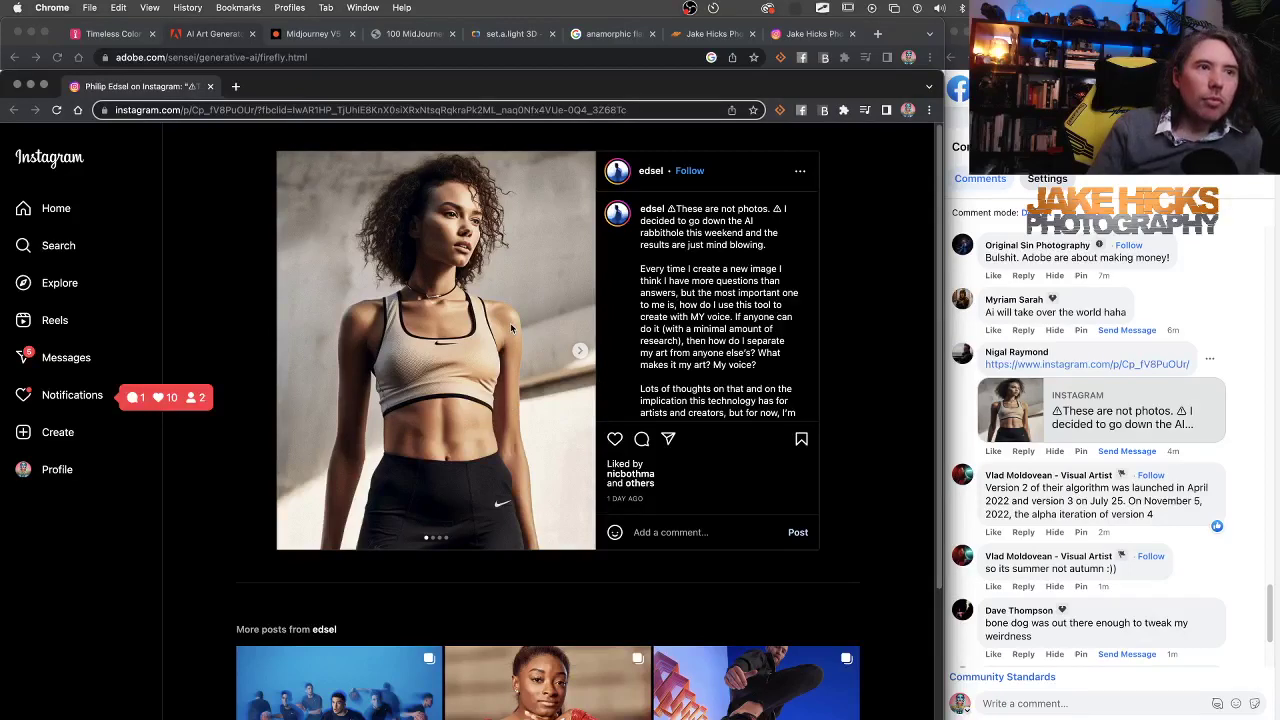
# Read the post's caption about creating with AI and highlight its opening line "These are not photos.".
pyautogui.scroll(-1, 511, 327)
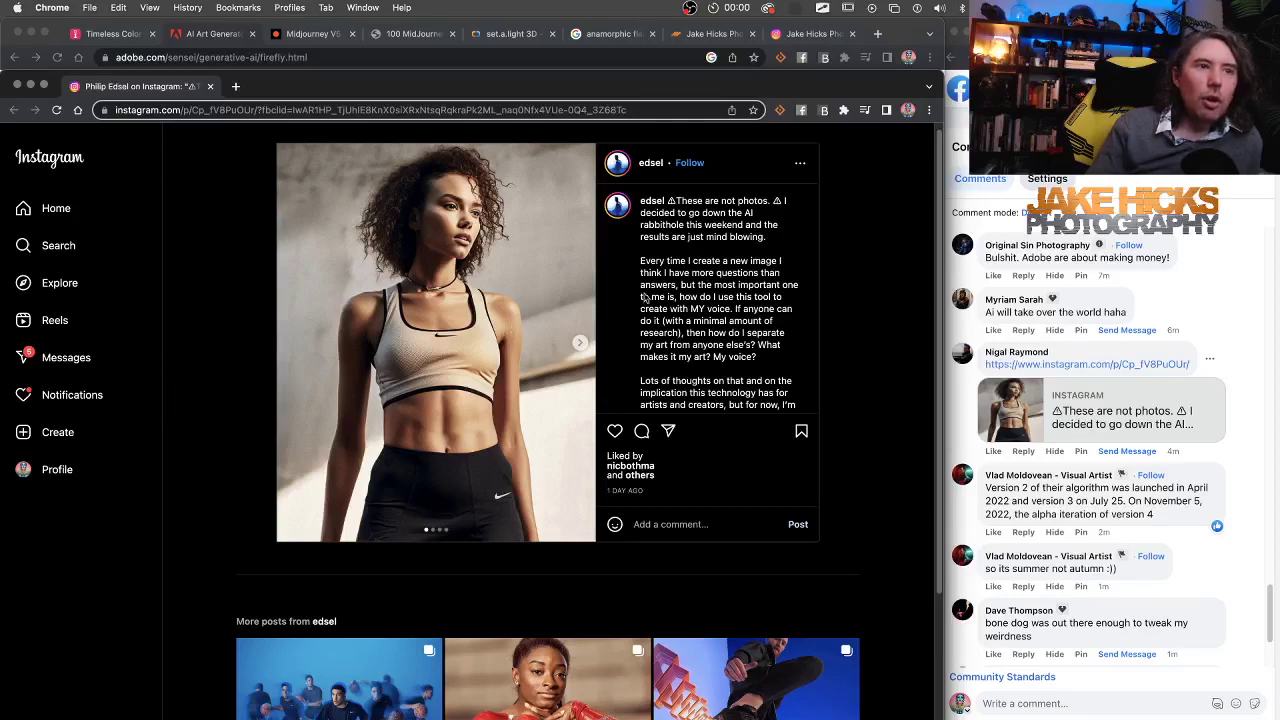
pyautogui.moveTo(745, 212)
pyautogui.mouseDown()
pyautogui.moveTo(756, 232)
pyautogui.moveTo(745, 231)
pyautogui.mouseUp()
pyautogui.click(745, 231)
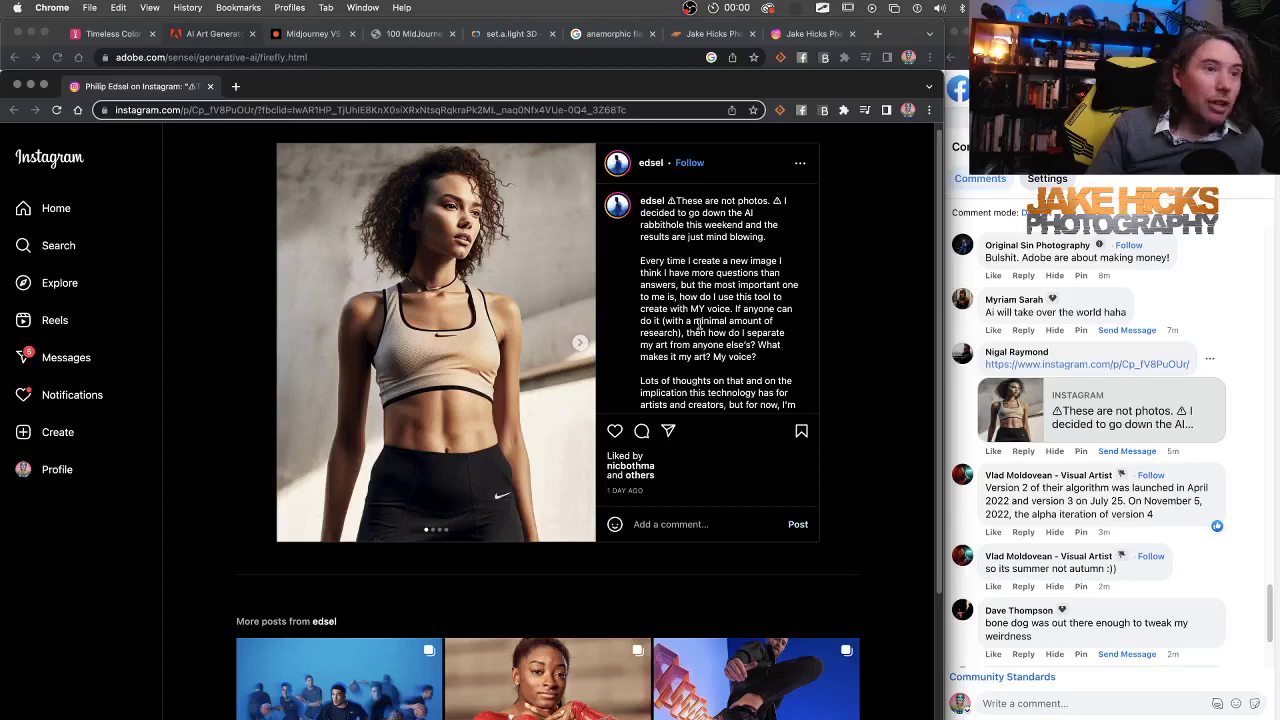
pyautogui.scroll(-2, 703, 368)
pyautogui.scroll(3, 703, 368)
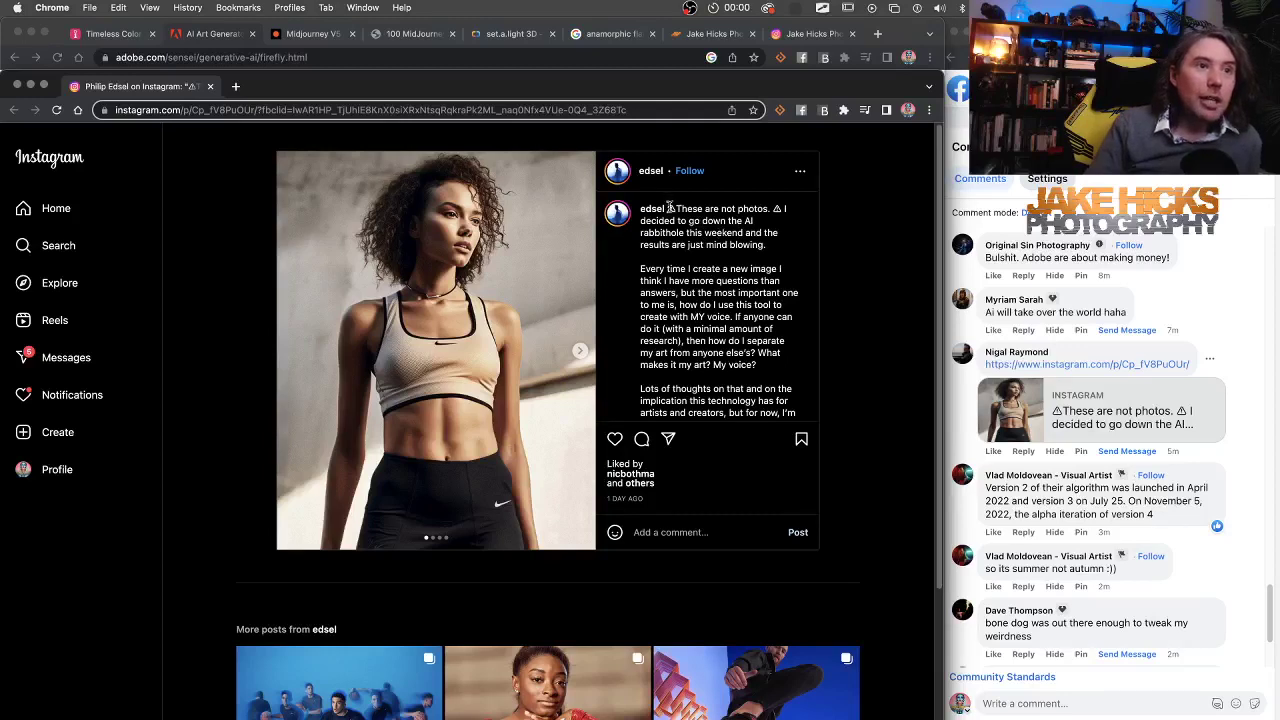
pyautogui.moveTo(666, 208); pyautogui.dragTo(780, 208)
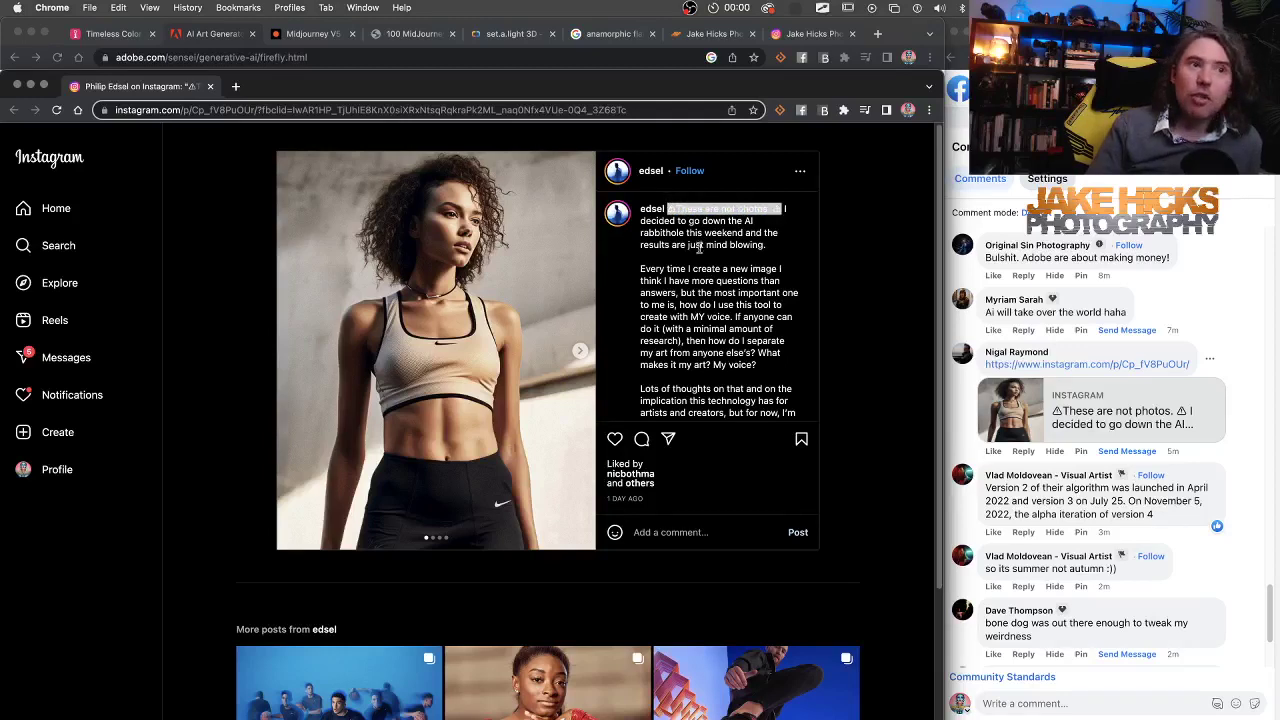
pyautogui.click(699, 248)
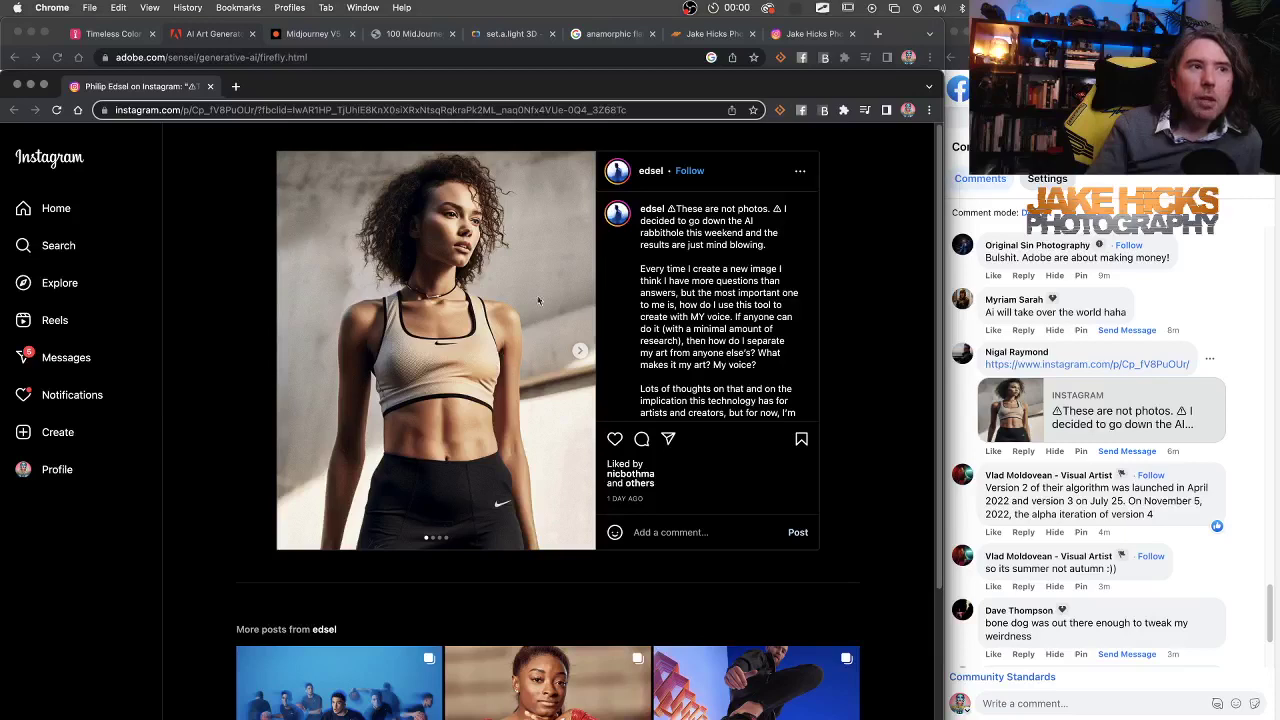
# View the post's remaining AI sportswear images and highlight the caption sentence about going down the AI rabbithole.
pyautogui.click(579, 352)
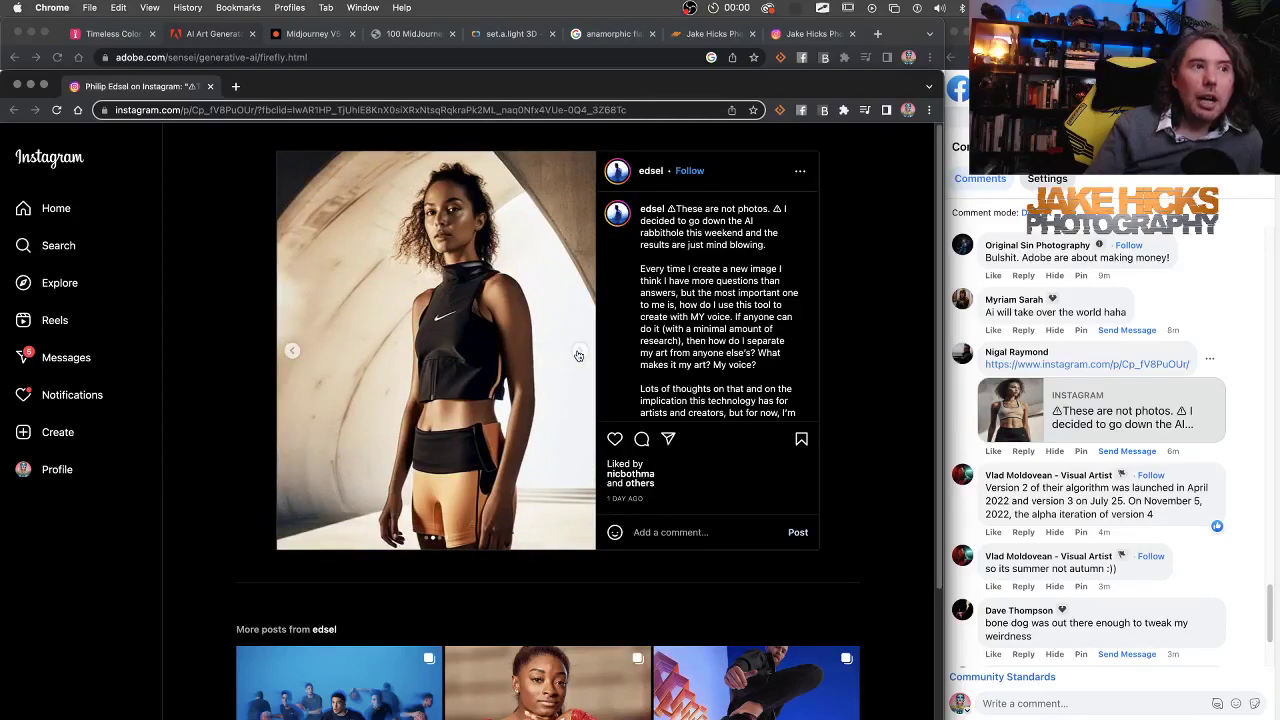
pyautogui.click(578, 355)
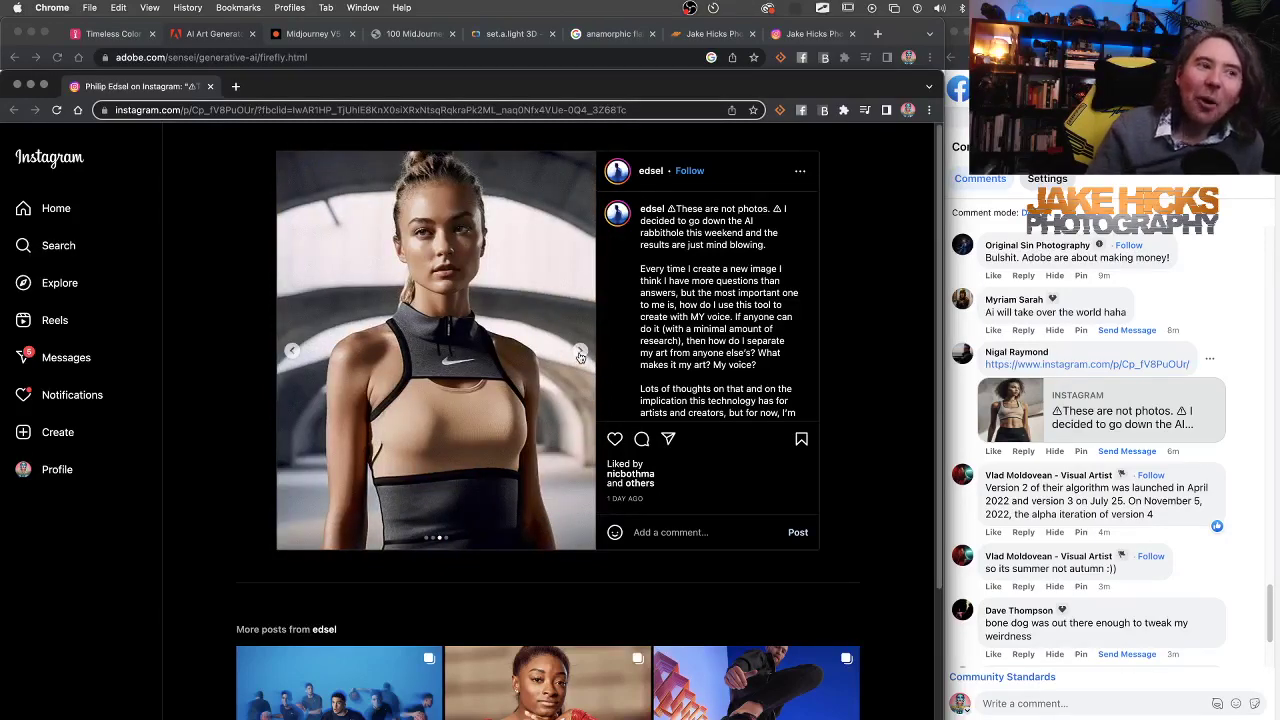
pyautogui.click(580, 357)
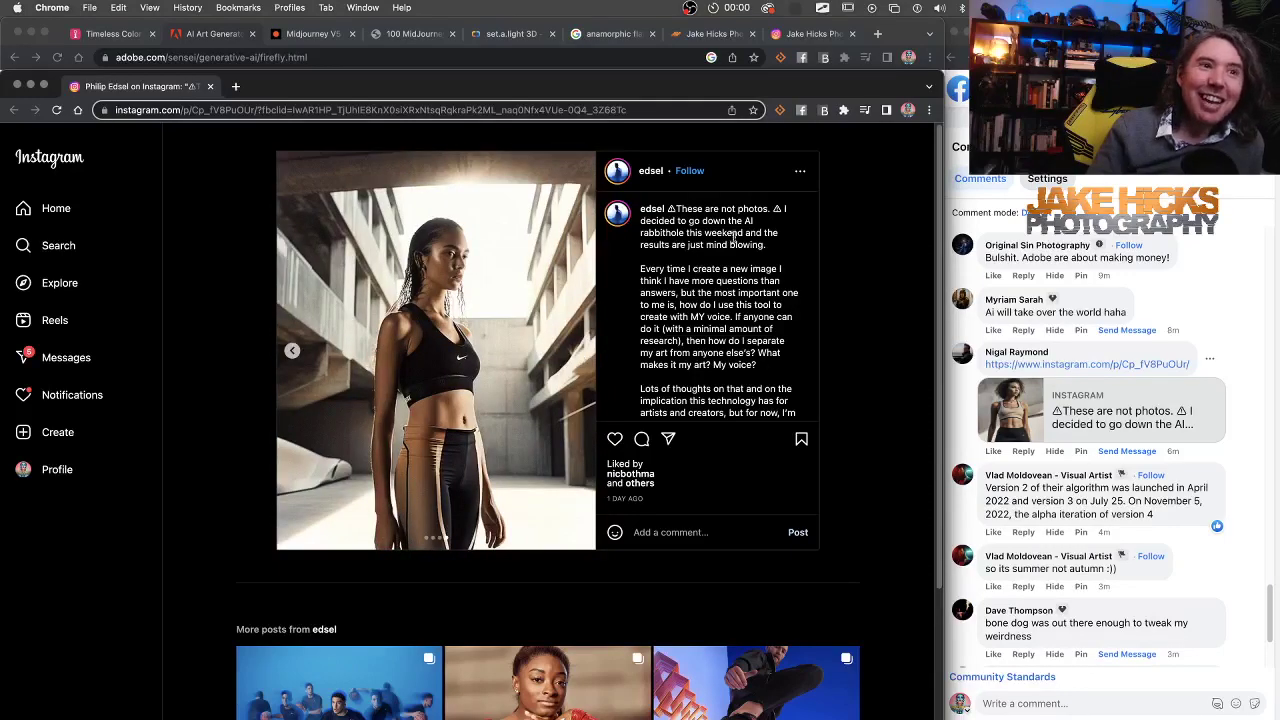
pyautogui.moveTo(790, 213); pyautogui.dragTo(795, 244)
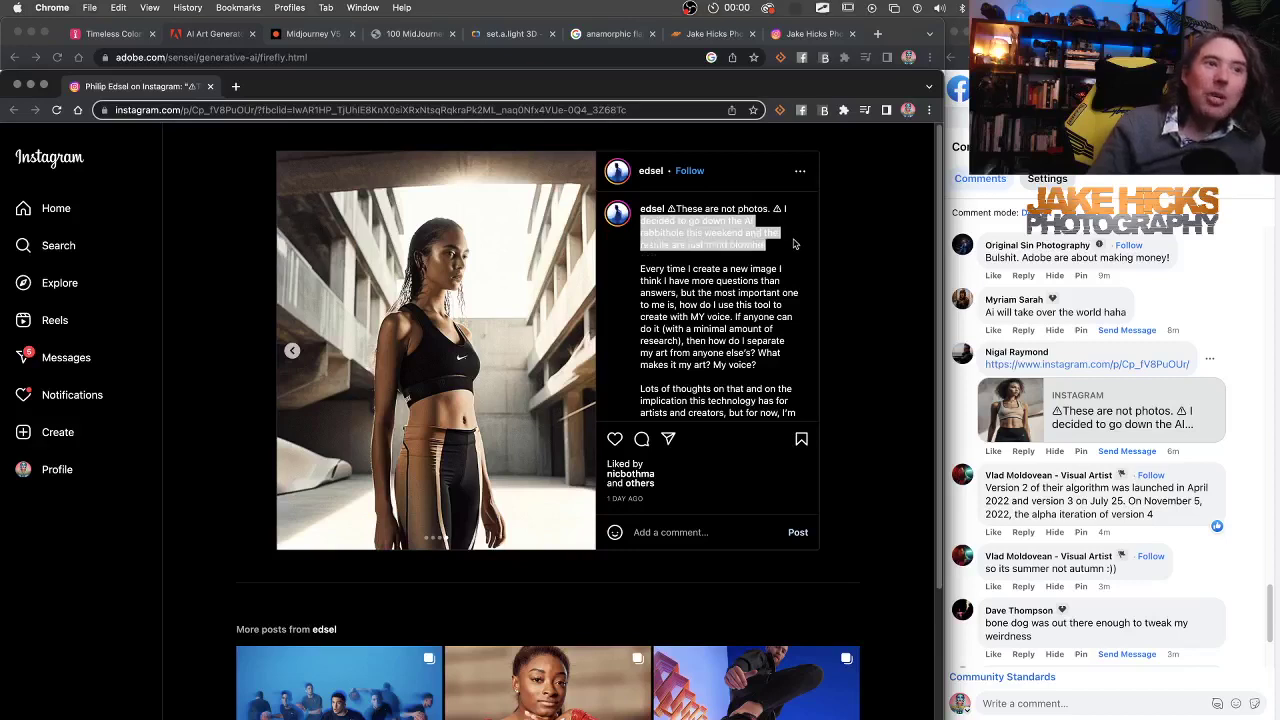
pyautogui.click(860, 271)
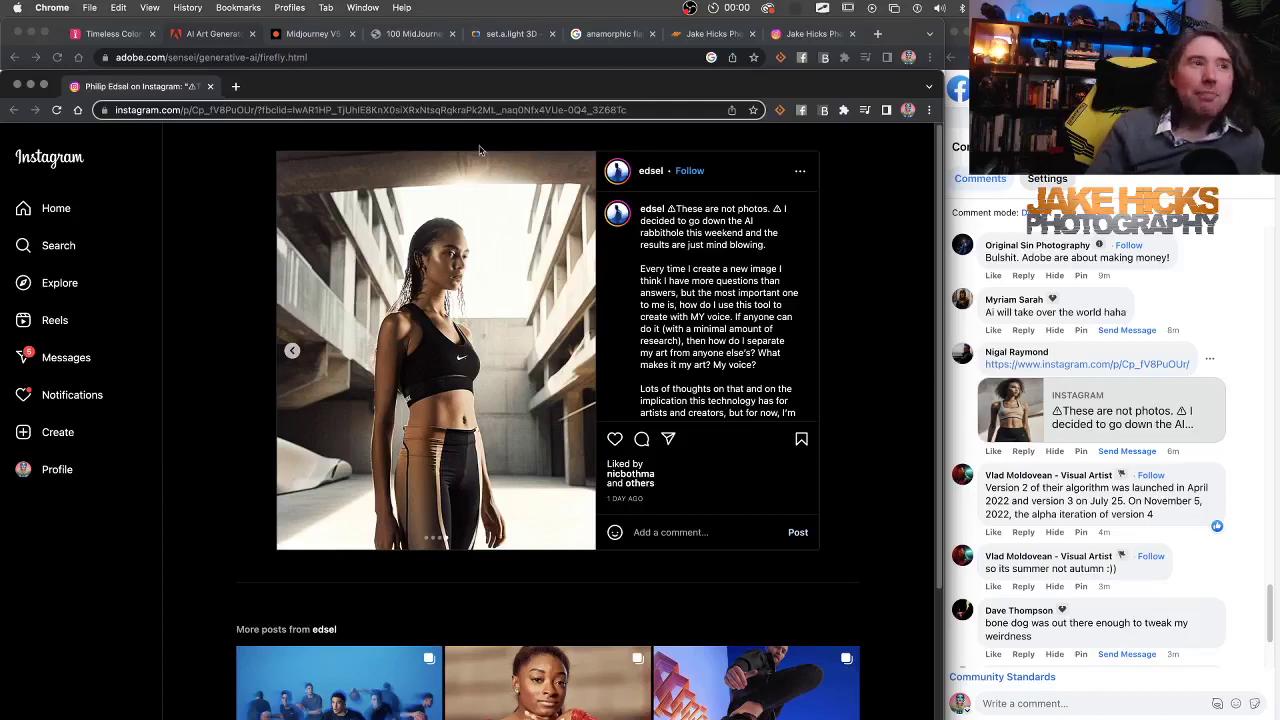
# Show the "100 MidJourney Prompts for Photographers" page, return to the Midjourney V5 koi comparison, and review the livestream comments.
pyautogui.click(340, 40)
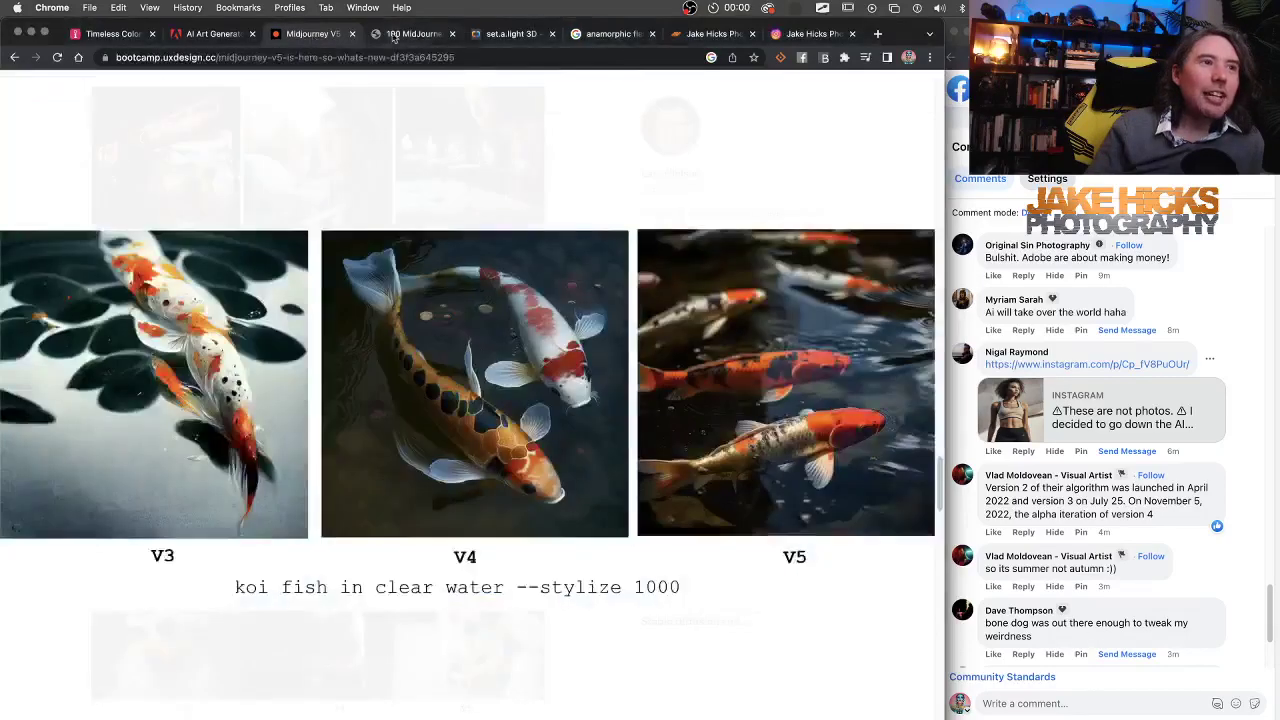
pyautogui.click(410, 34)
pyautogui.scroll(-3, 478, 495)
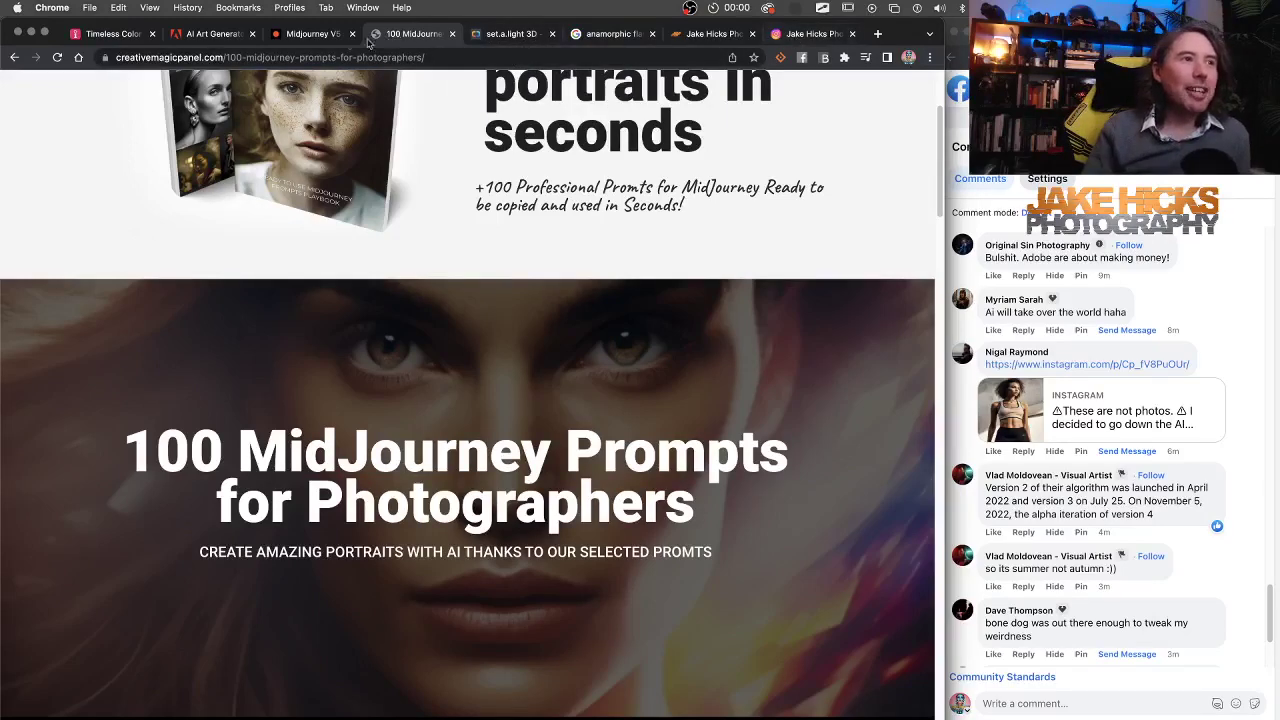
pyautogui.click(313, 35)
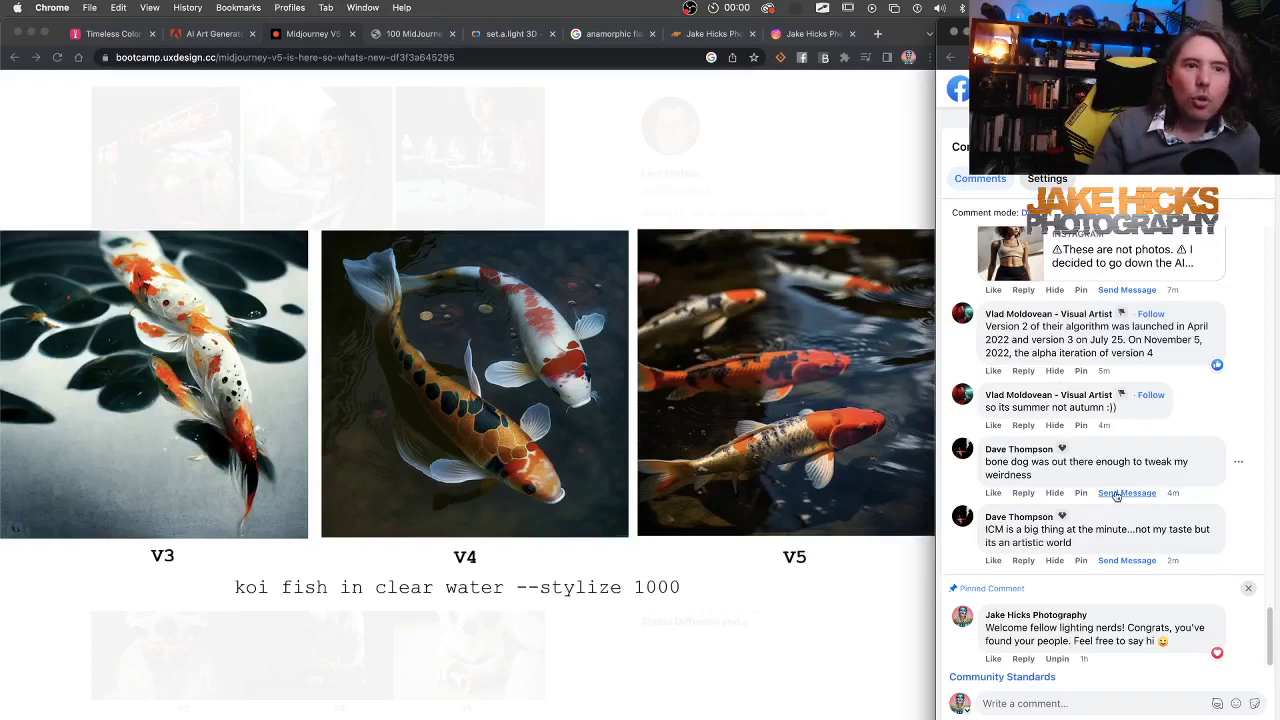
pyautogui.scroll(5, 1120, 500)
pyautogui.scroll(1, 1116, 497)
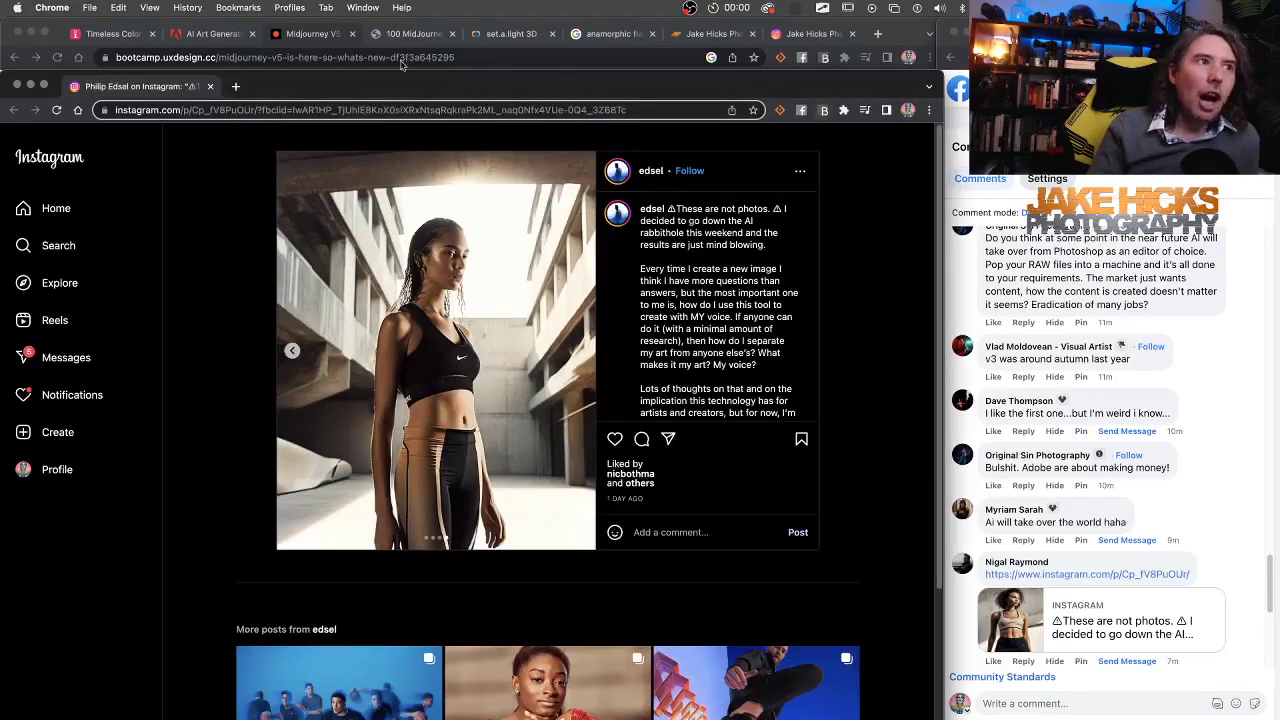
# Close the shared Instagram post and bring the Facebook window with the pink and blue portrait fully into view.
pyautogui.press('super+w')
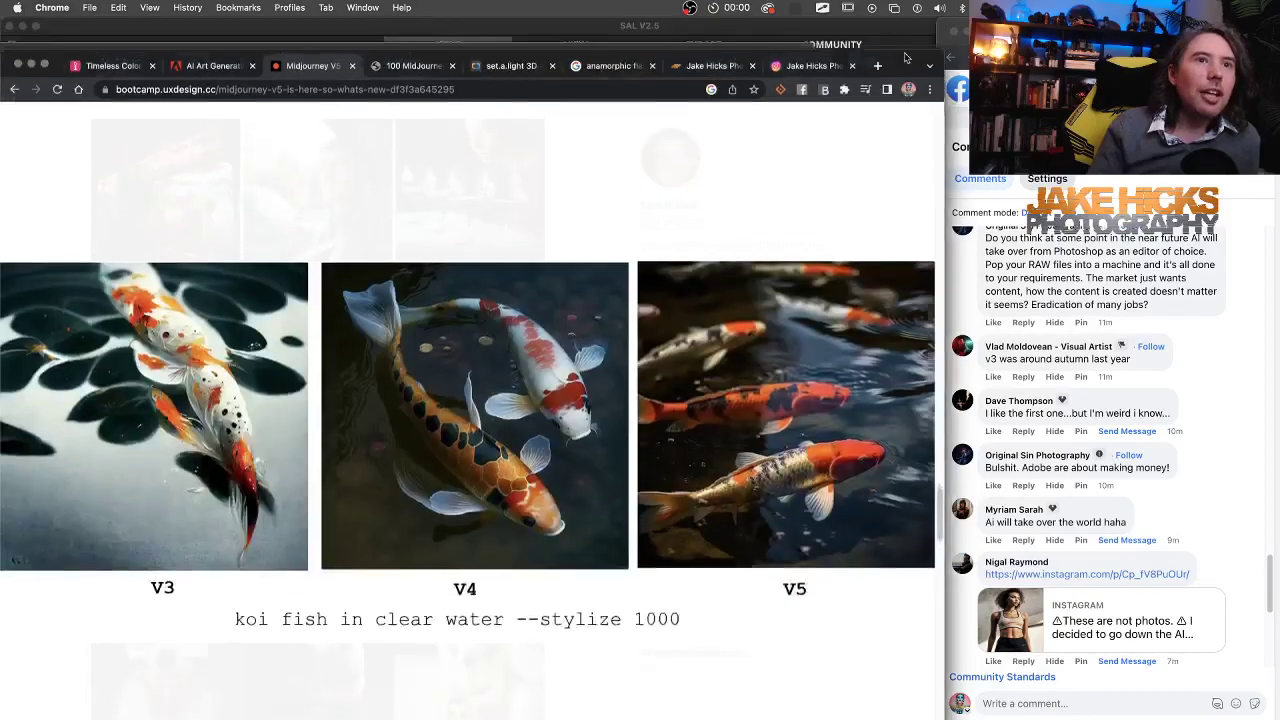
pyautogui.moveTo(905, 53); pyautogui.dragTo(897, 137)
pyautogui.press('super+grave')
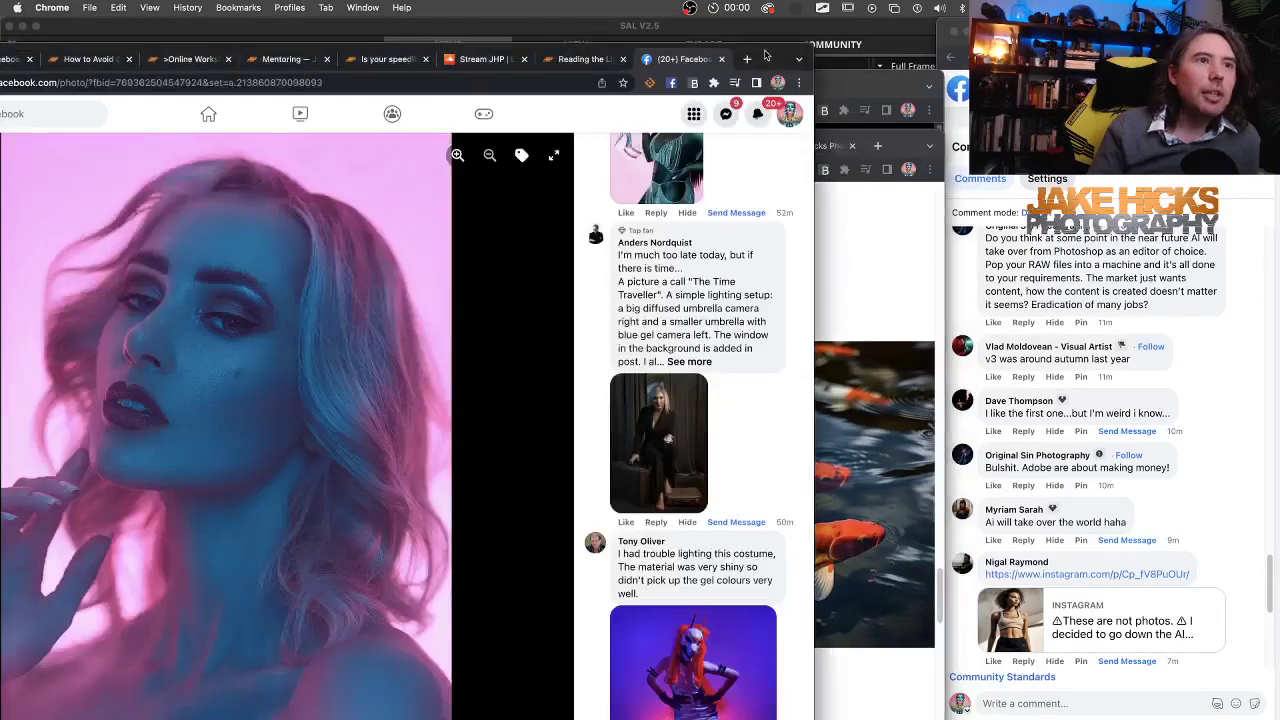
pyautogui.moveTo(765, 57); pyautogui.dragTo(903, 12)
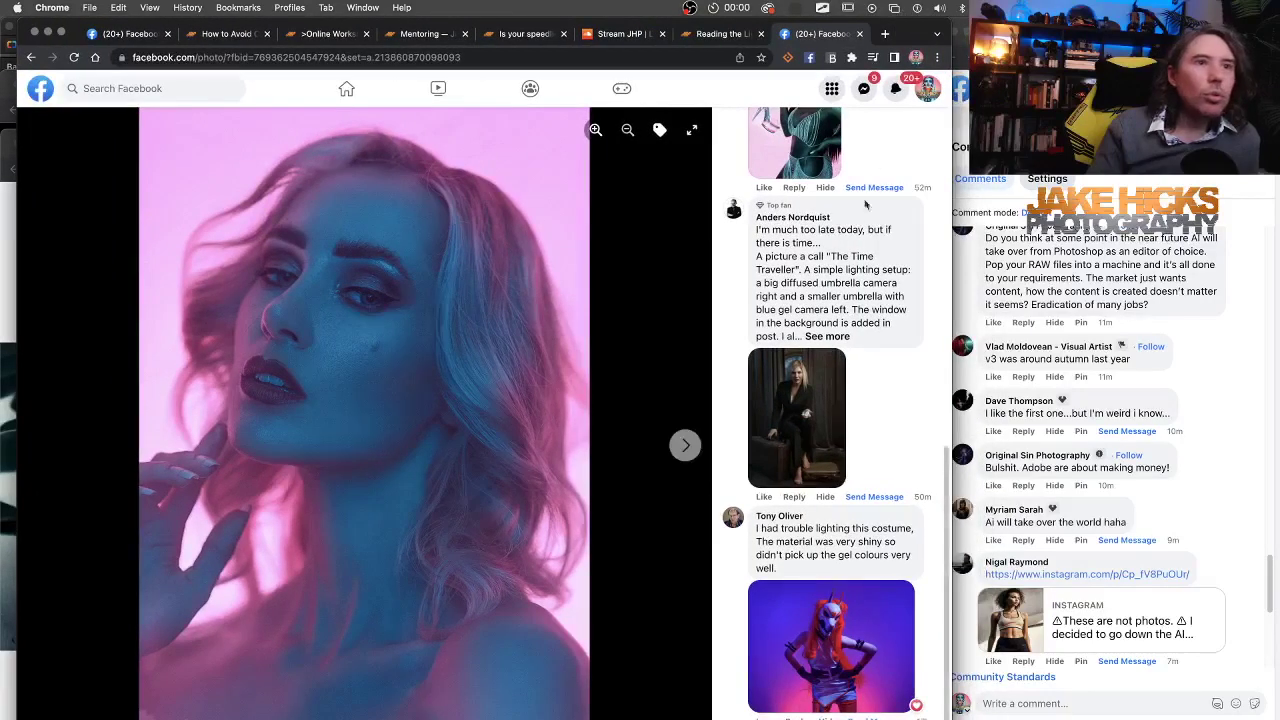
# Open the photographer's Facebook page from the Share-a-Shoot post and display its photo collection.
pyautogui.scroll(10, 836, 236)
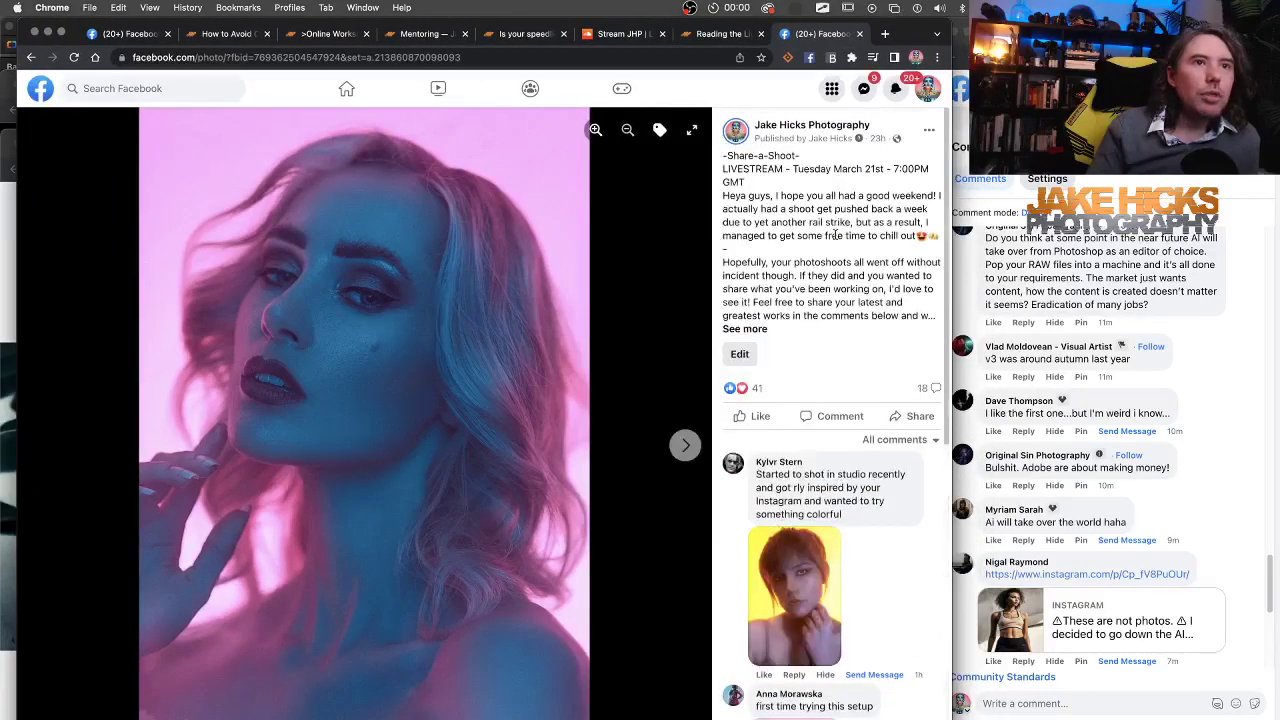
pyautogui.click(829, 127)
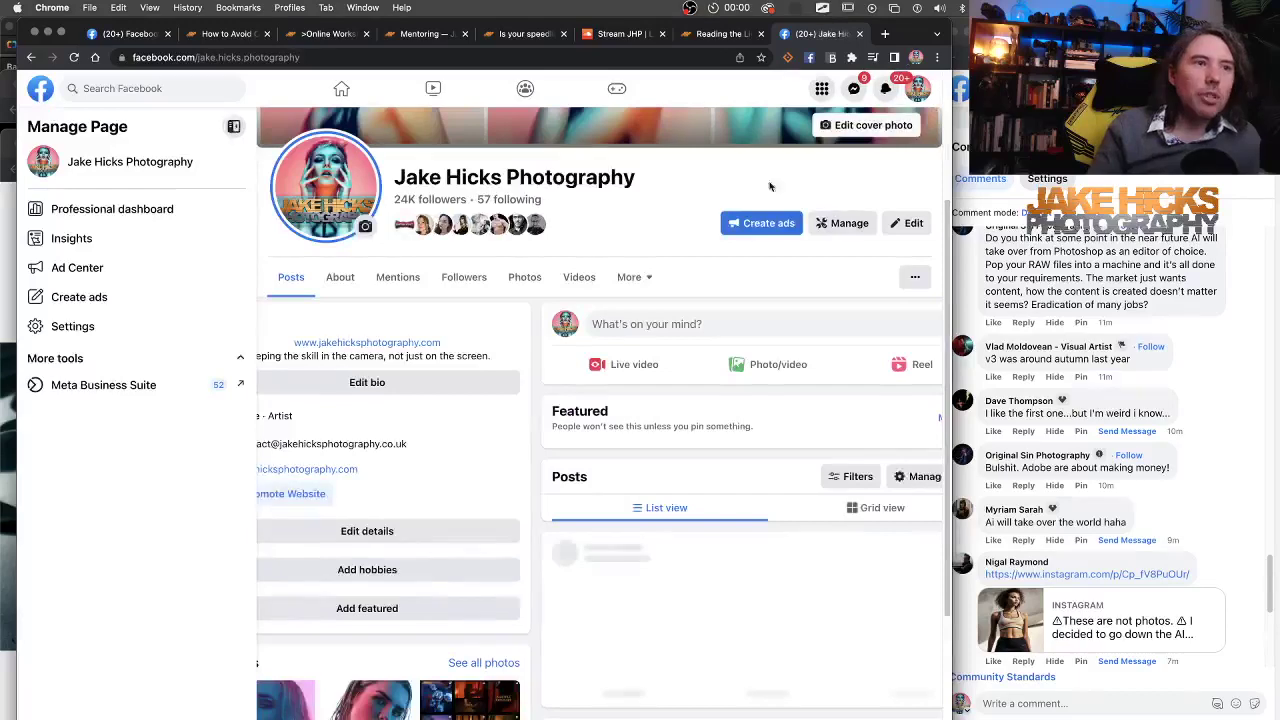
pyautogui.click(526, 281)
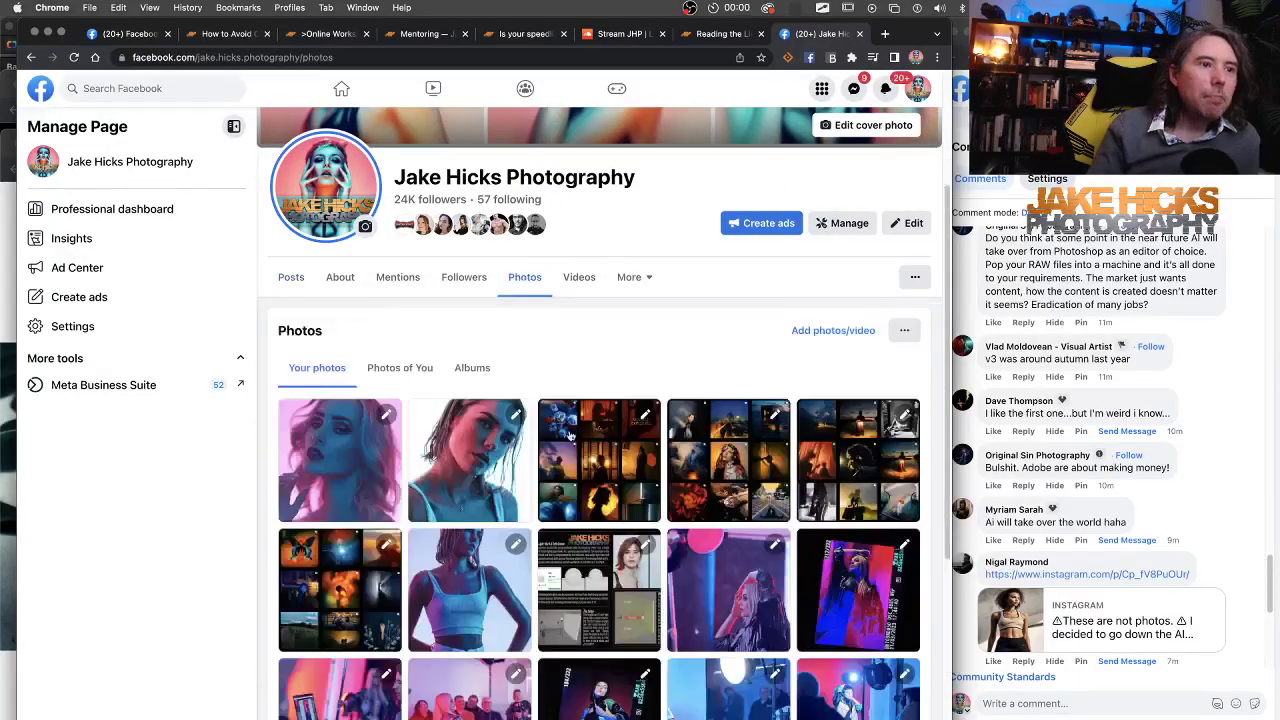
# Look back through the page's photo collection for the older AI-generated images of armoured figures and robots.
pyautogui.scroll(-5, 570, 435)
pyautogui.scroll(-10, 570, 435)
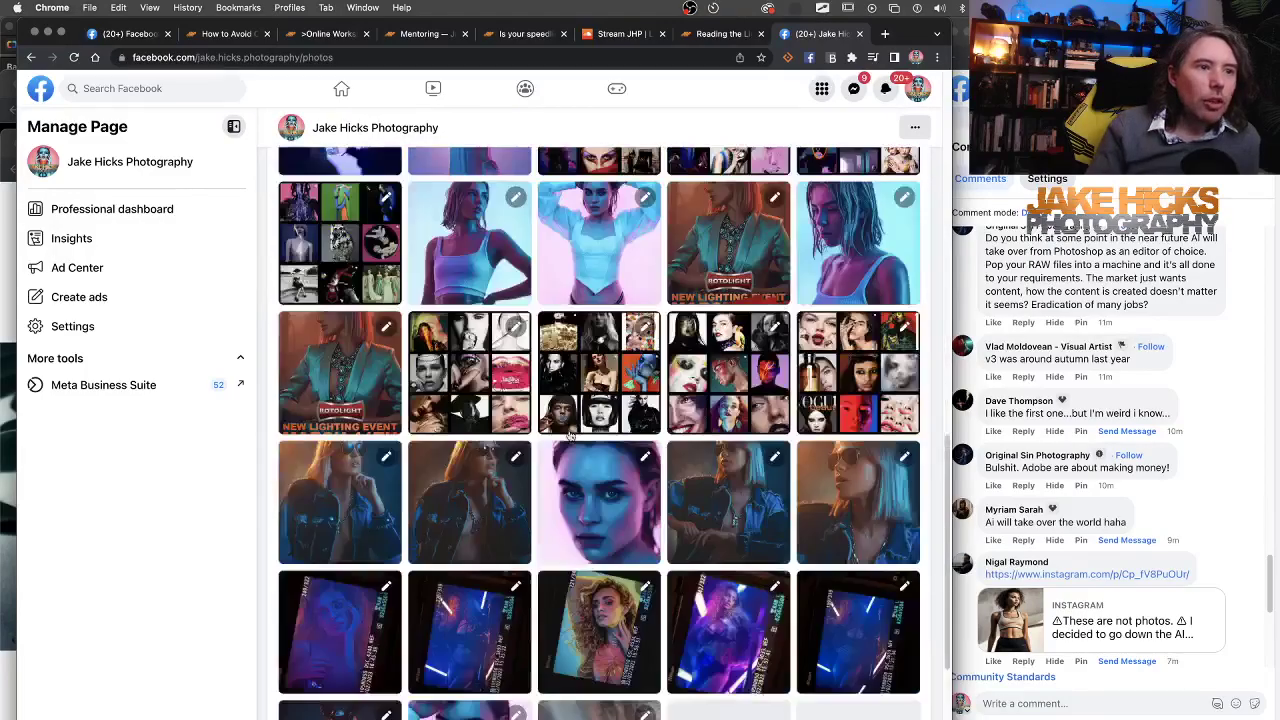
pyautogui.scroll(-3, 570, 435)
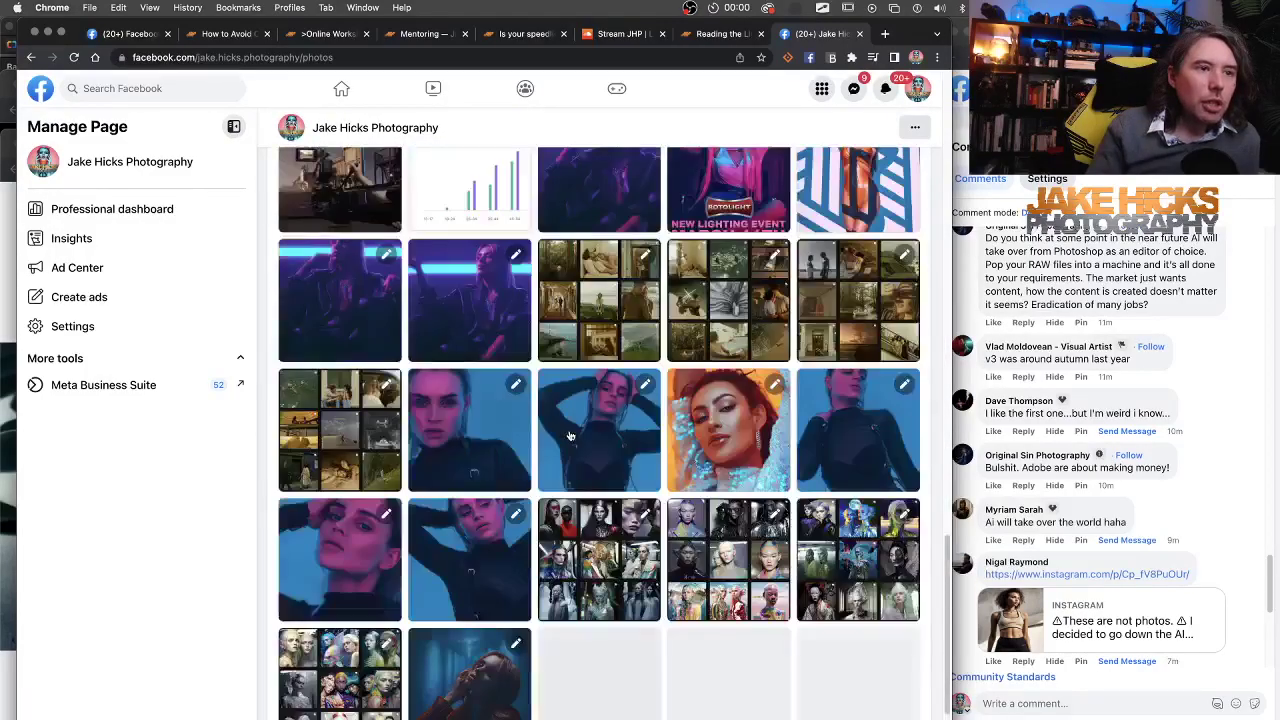
pyautogui.scroll(-6, 570, 435)
pyautogui.scroll(-5, 570, 435)
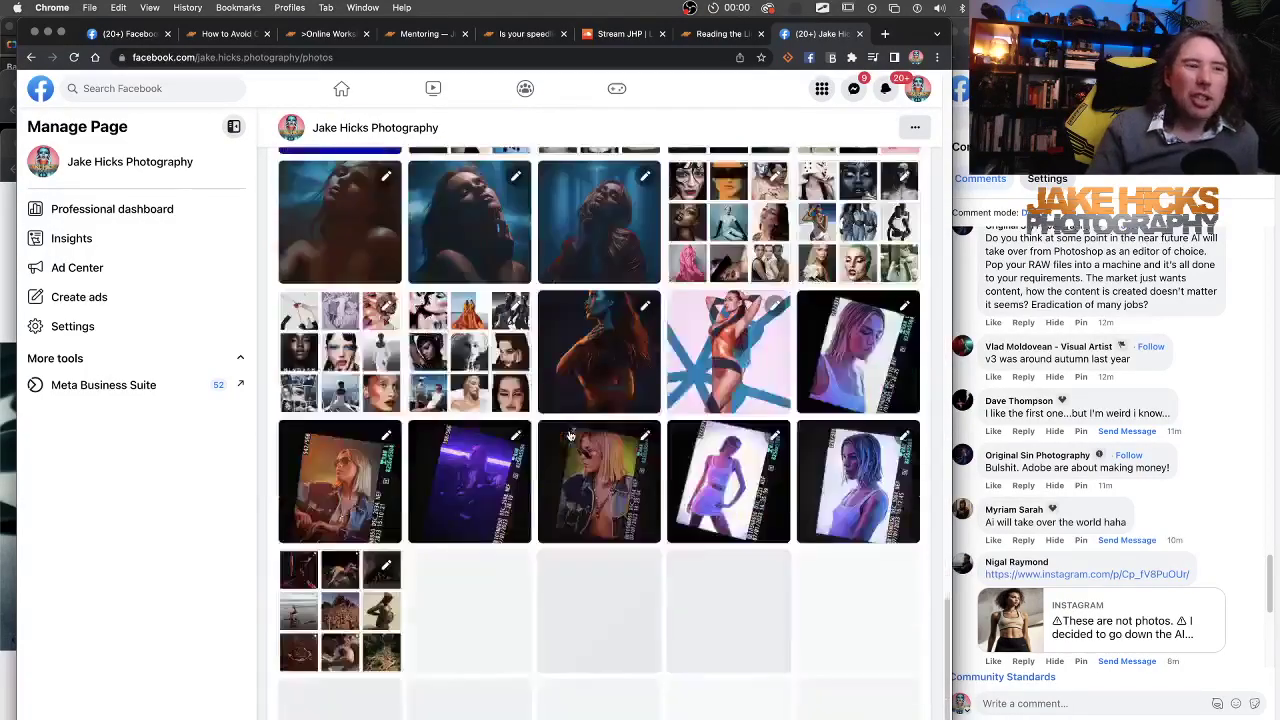
pyautogui.scroll(-3, 570, 435)
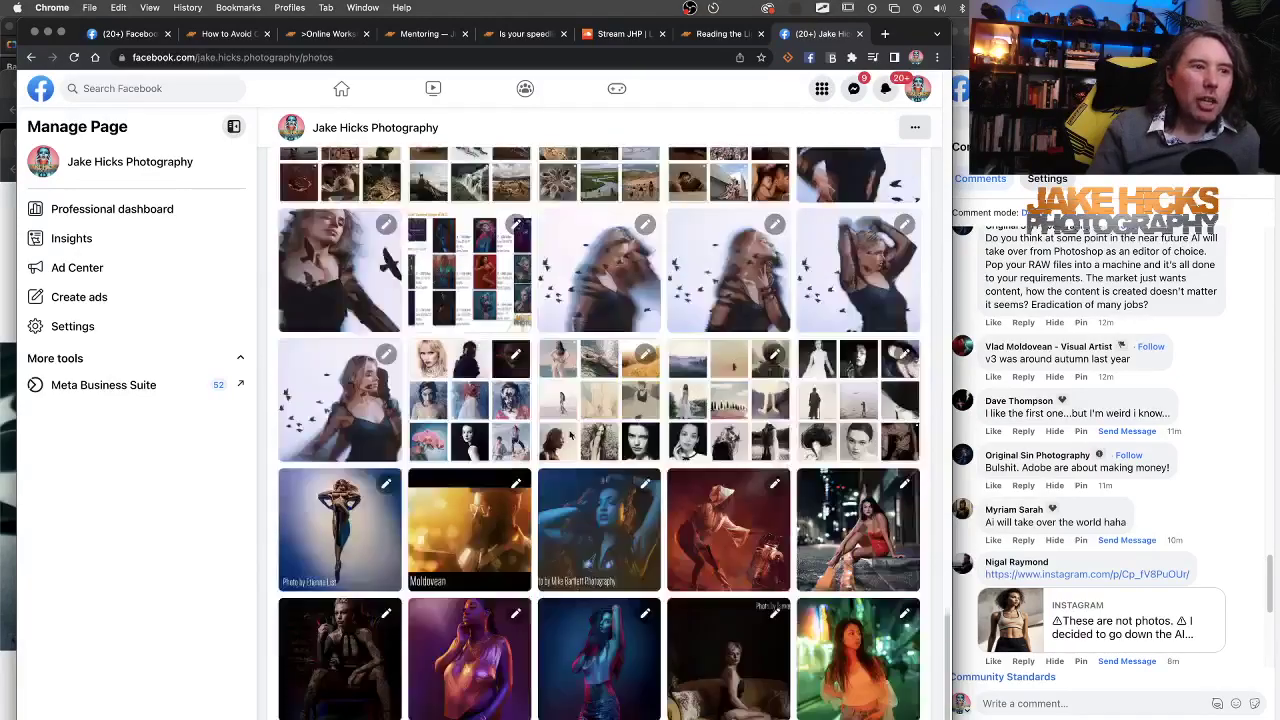
pyautogui.scroll(-2, 570, 435)
pyautogui.scroll(-3, 570, 435)
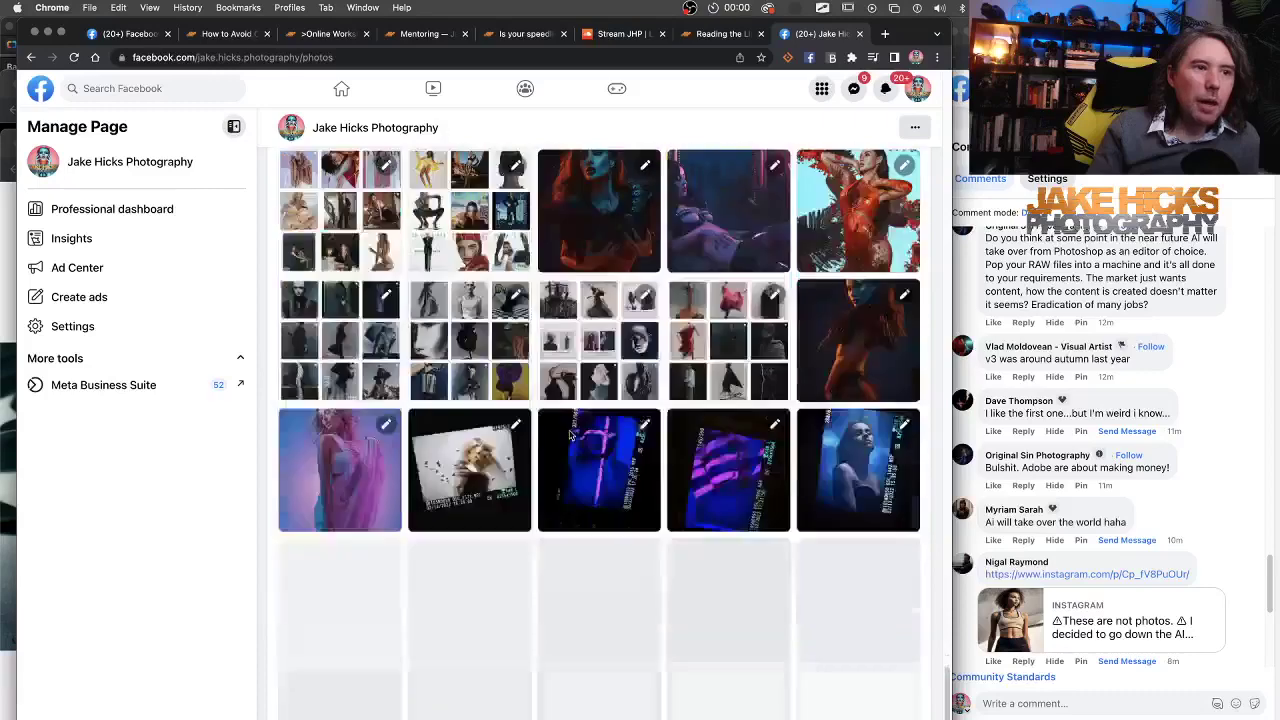
pyautogui.scroll(-15, 570, 435)
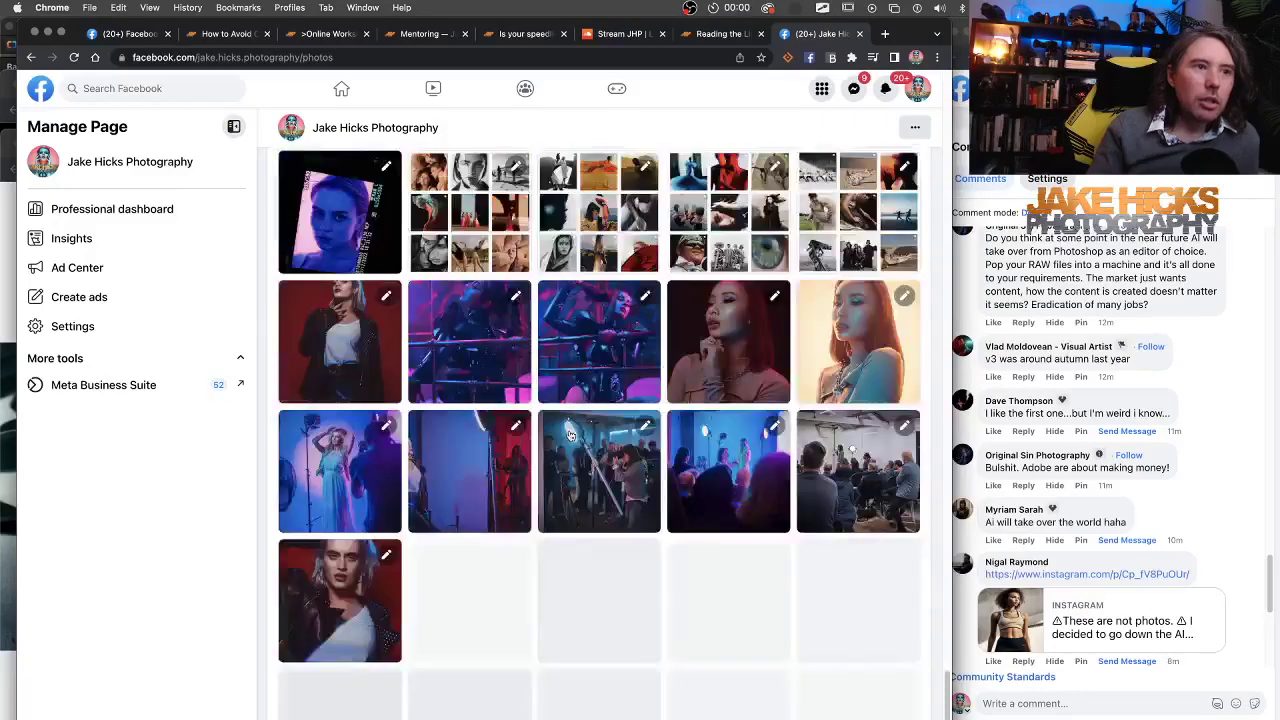
pyautogui.scroll(-15, 570, 435)
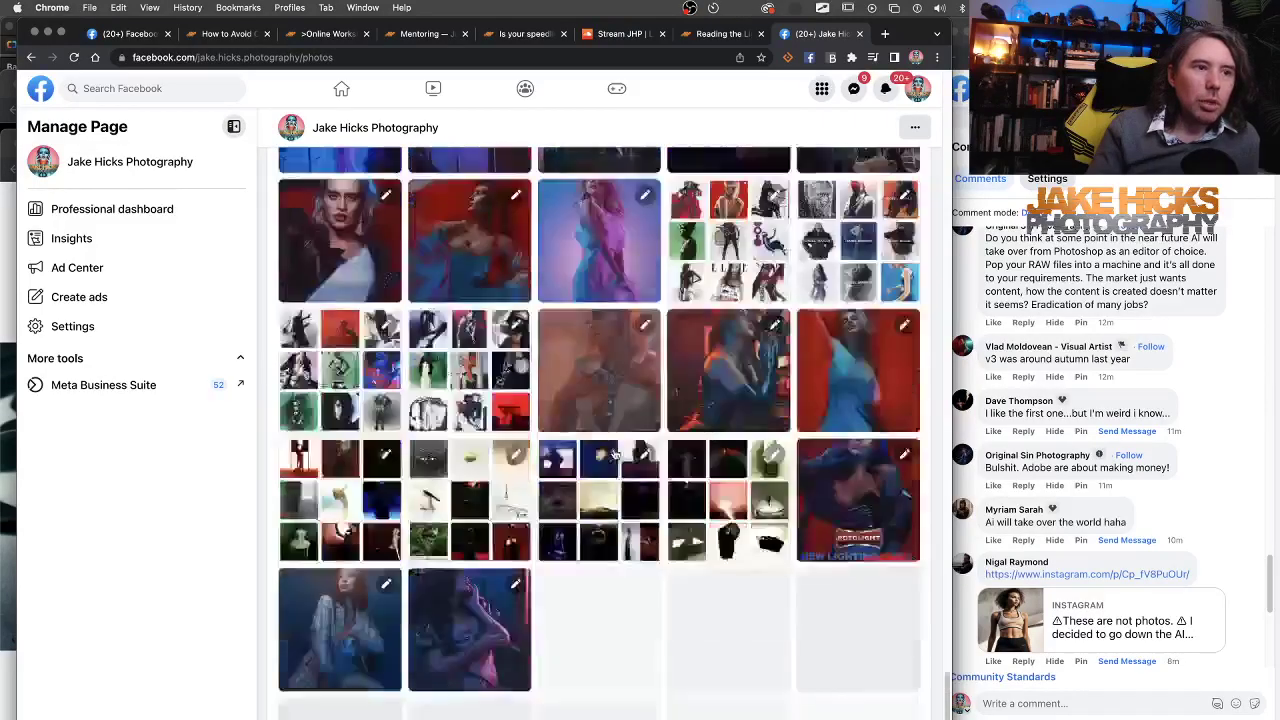
pyautogui.scroll(-15, 615, 455)
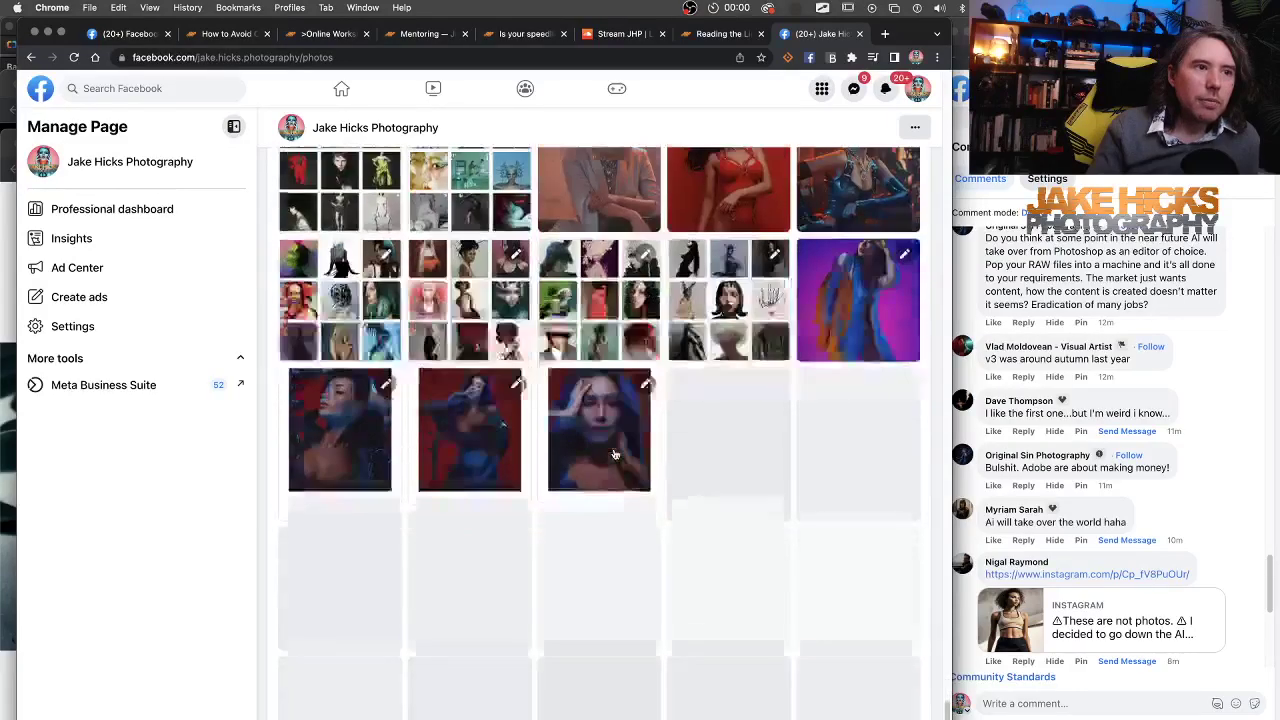
pyautogui.scroll(-15, 615, 455)
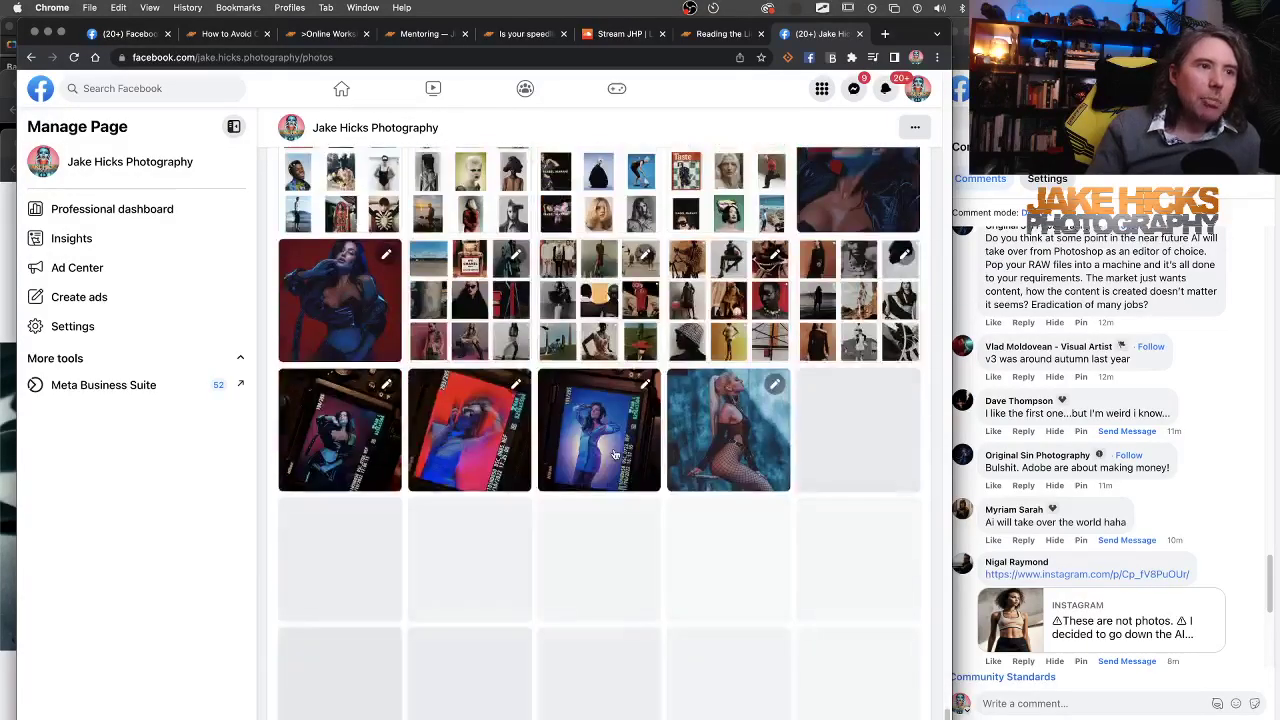
pyautogui.scroll(-15, 615, 455)
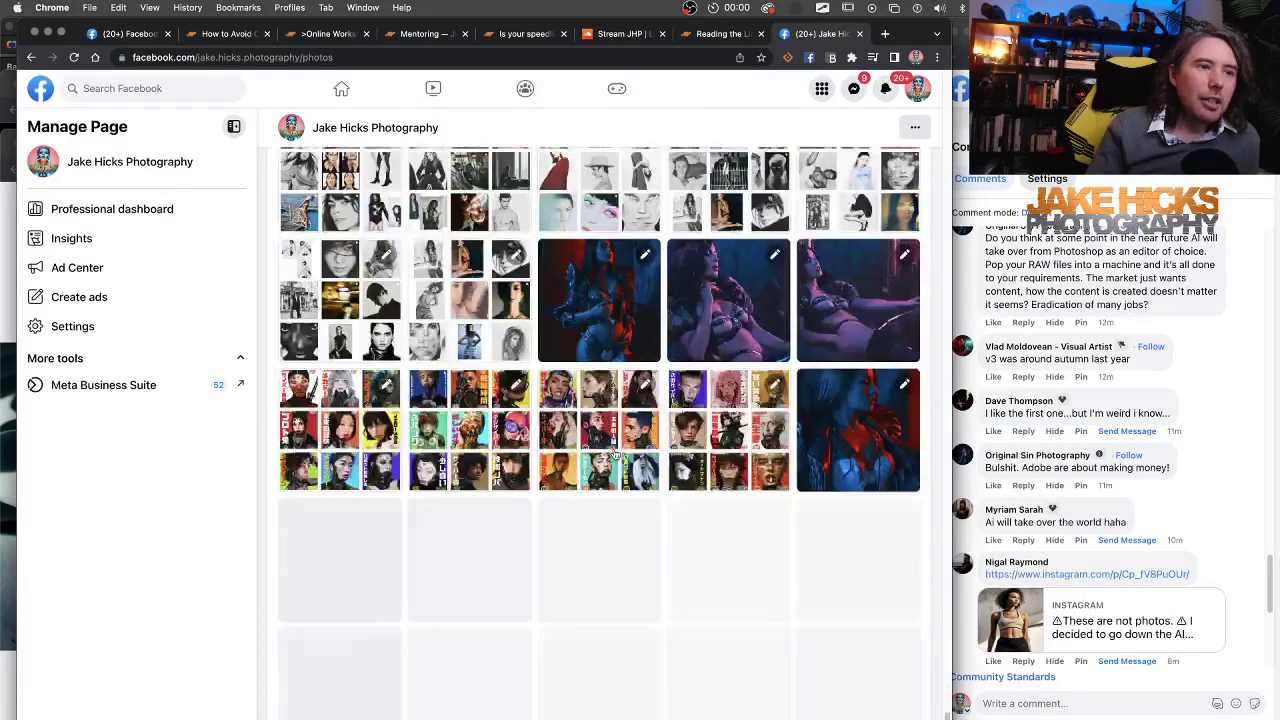
pyautogui.scroll(-5, 615, 455)
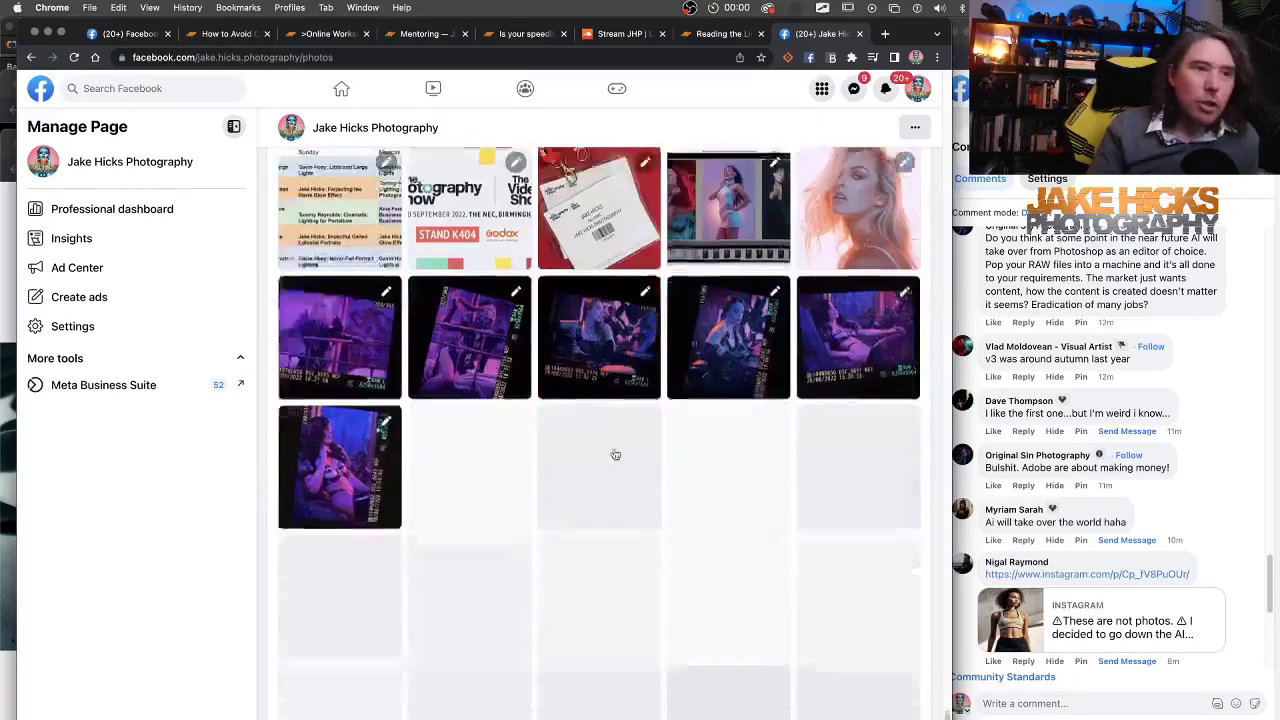
pyautogui.scroll(-5, 615, 455)
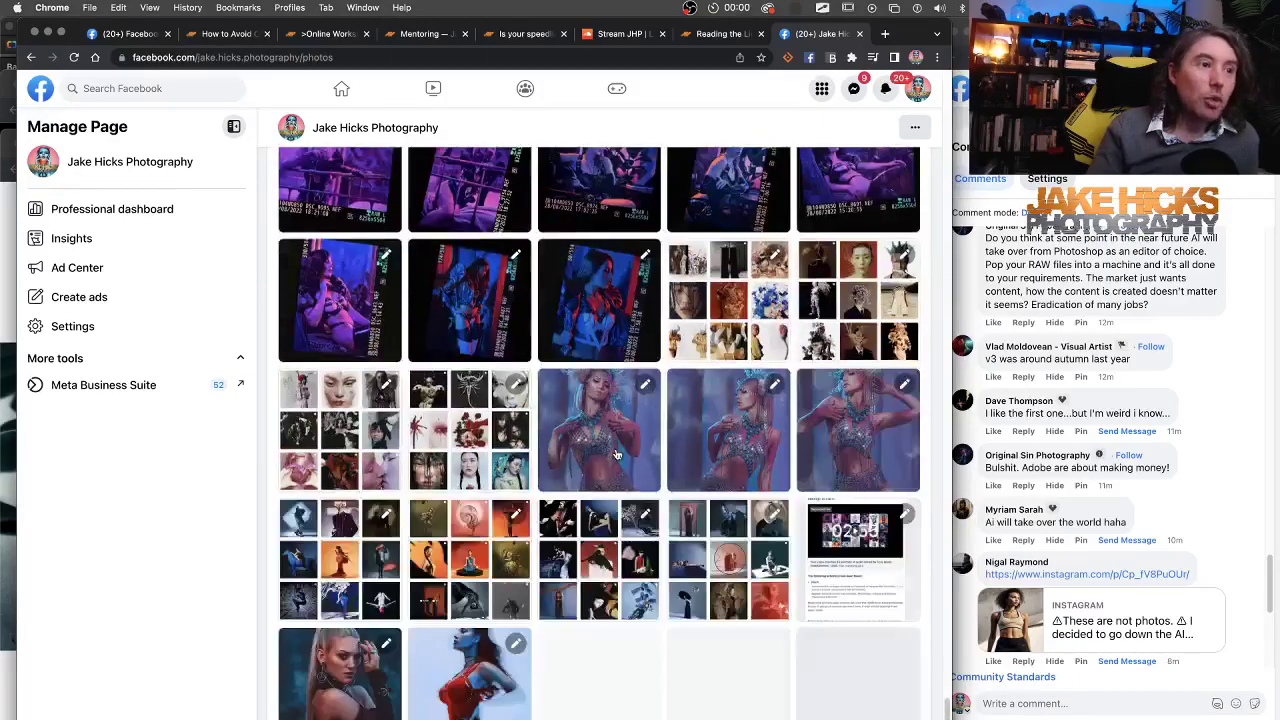
pyautogui.scroll(-3, 617, 455)
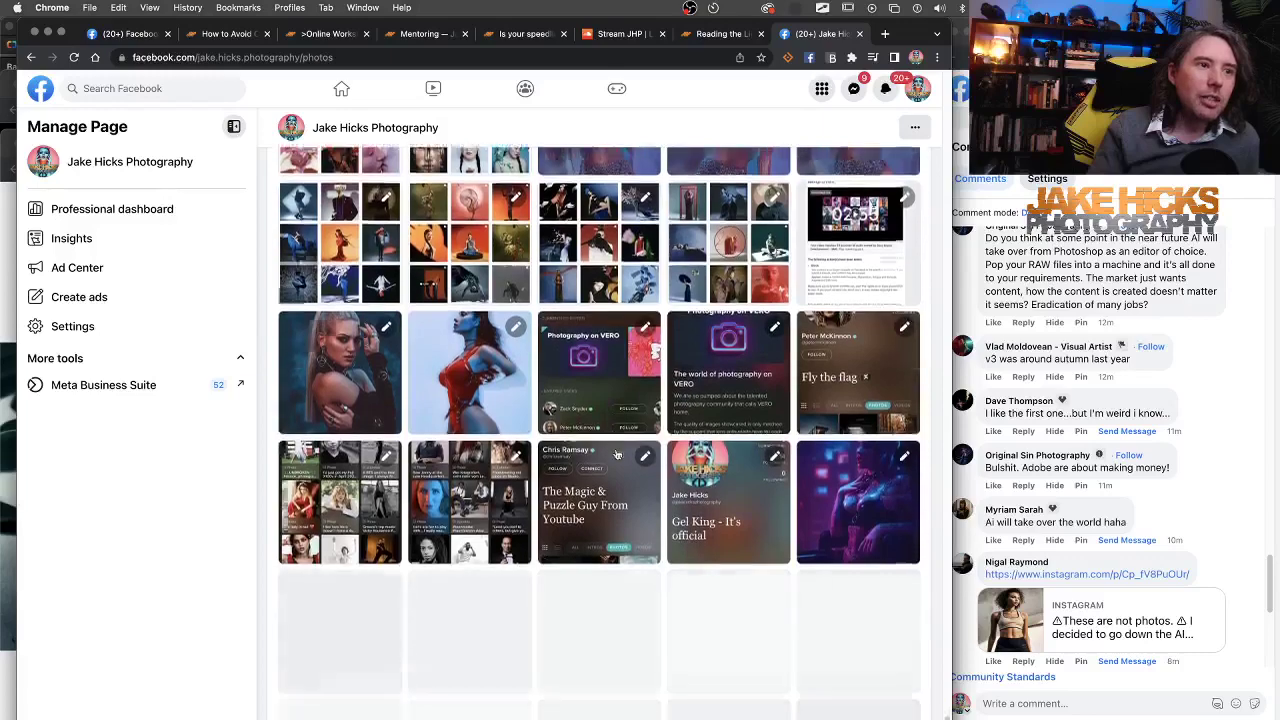
pyautogui.scroll(-5, 617, 455)
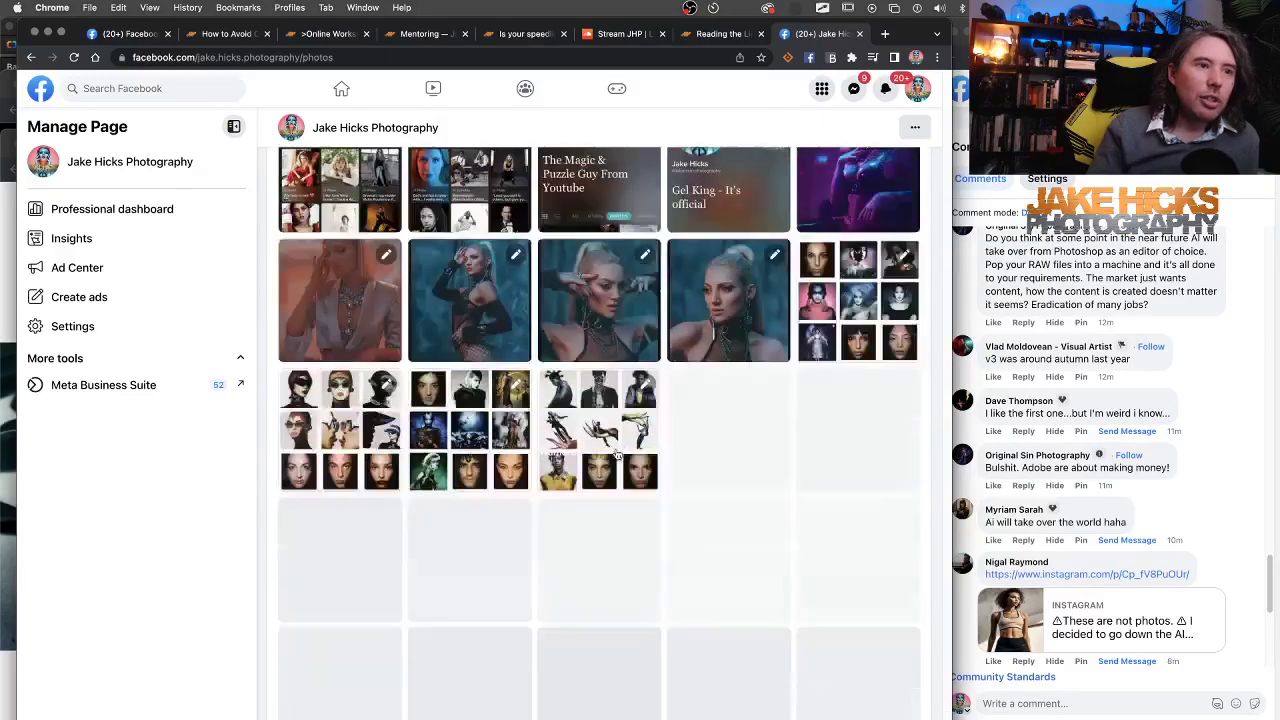
pyautogui.scroll(4, 617, 455)
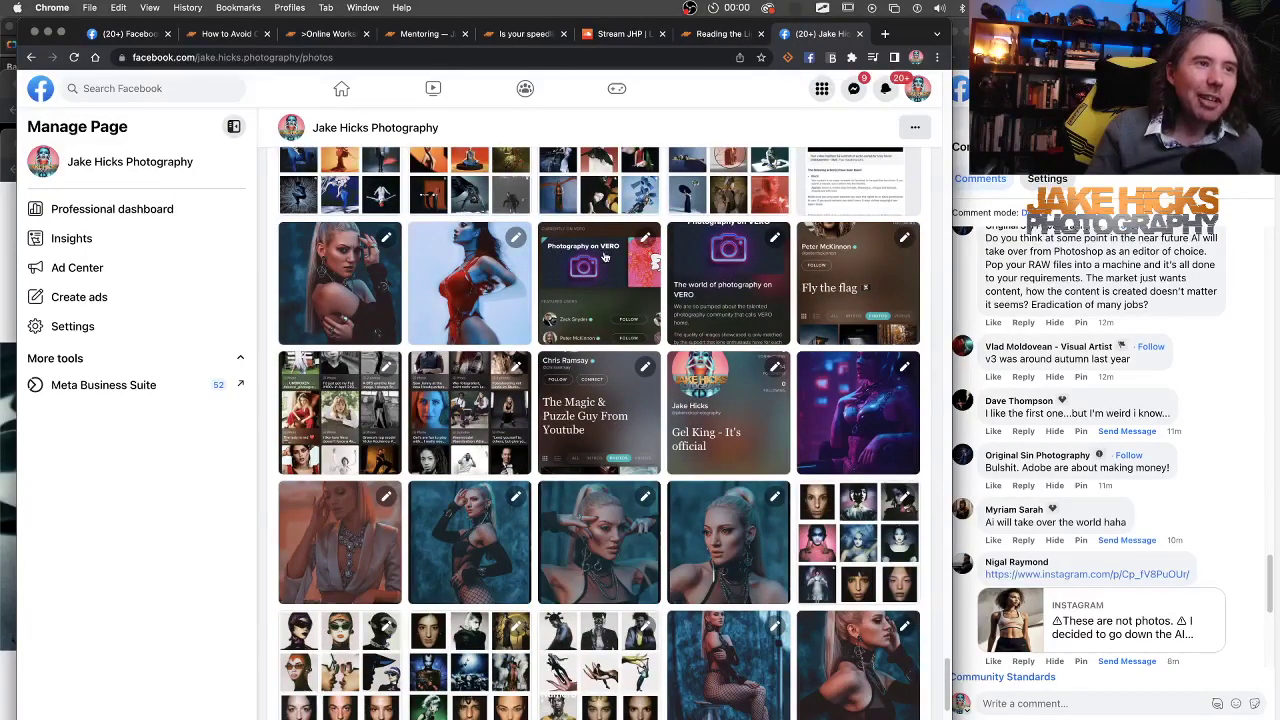
pyautogui.scroll(-5, 630, 500)
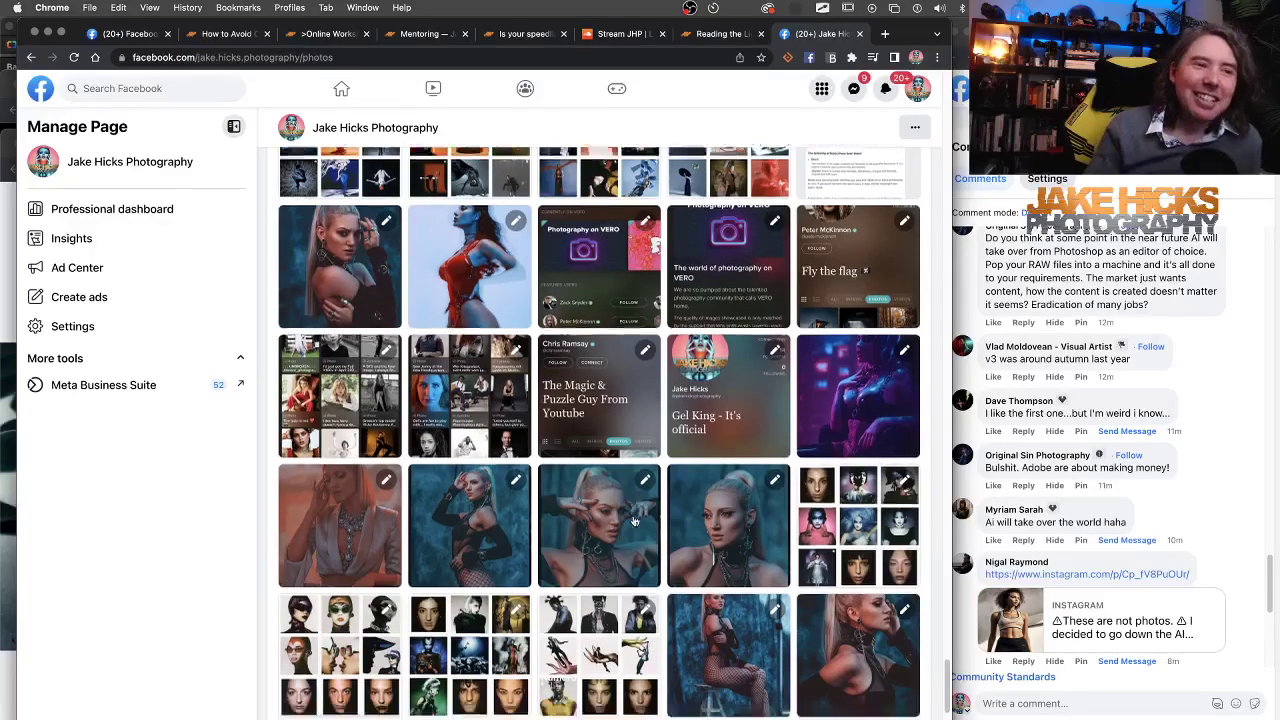
pyautogui.scroll(-5, 632, 520)
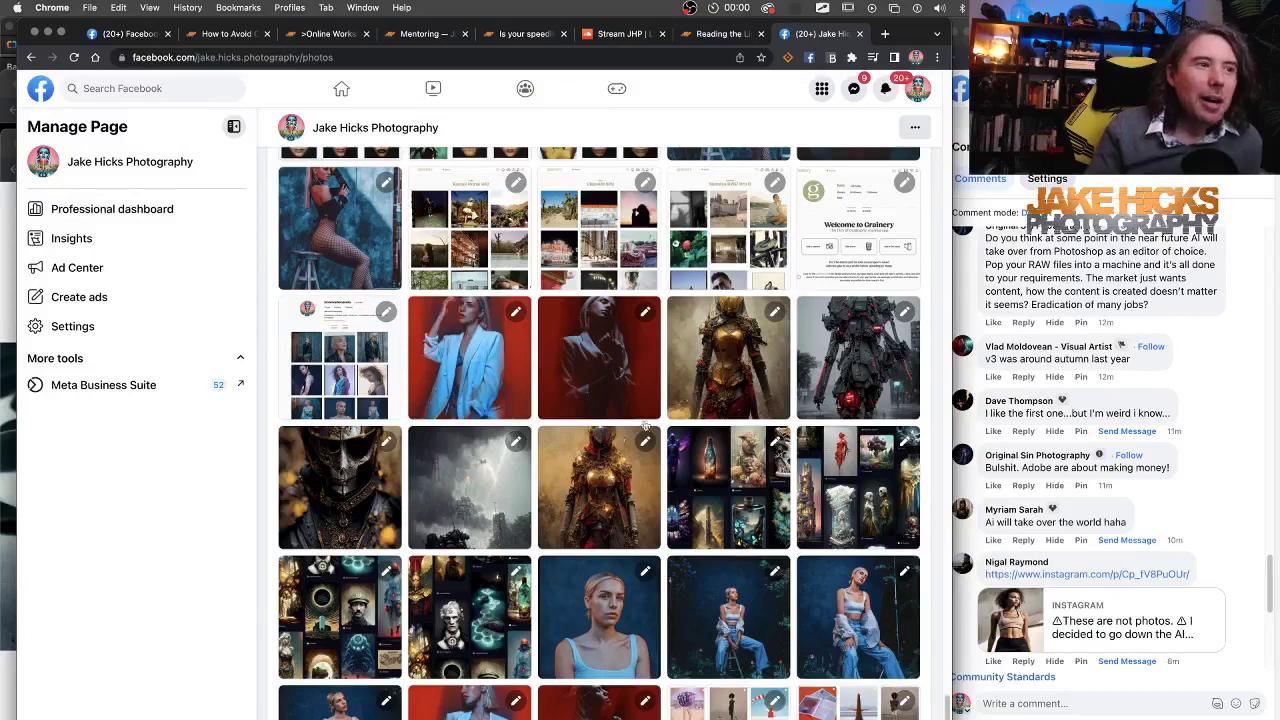
# Open the gold-armoured figure in red cloth and browse the neighbouring stormy robot scene and collage of AI artworks.
pyautogui.click(598, 480)
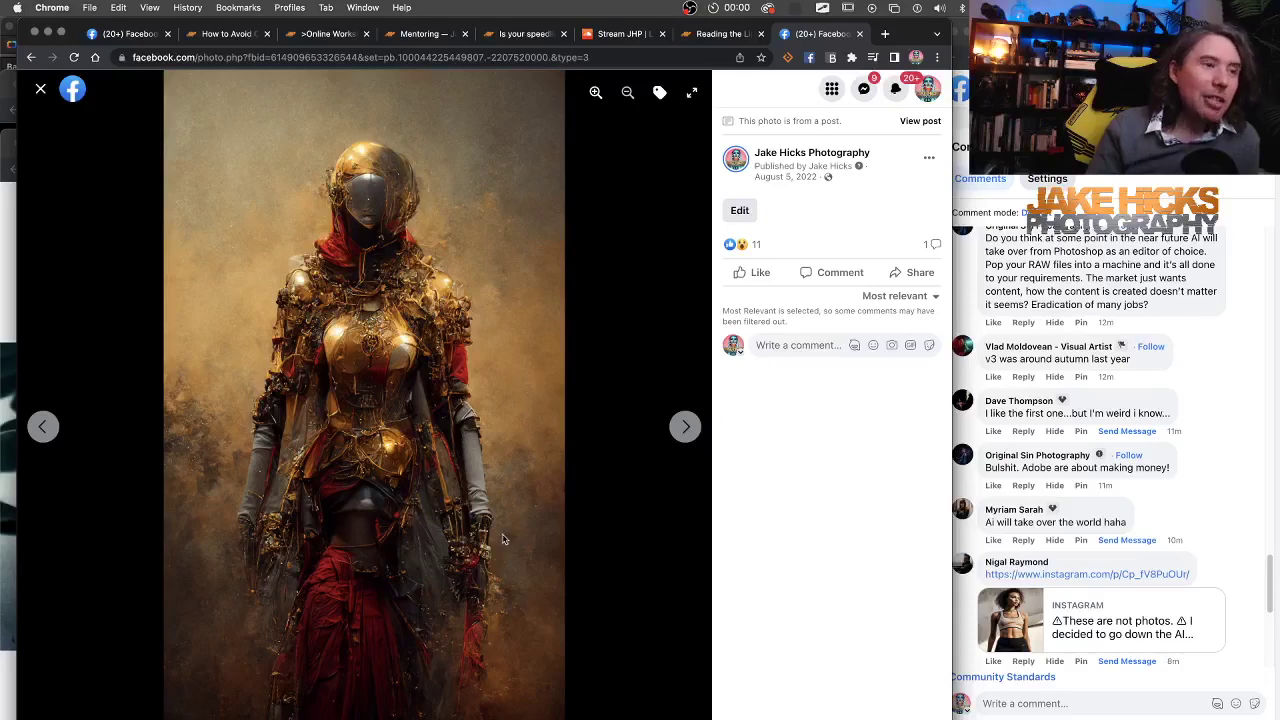
pyautogui.click(43, 427)
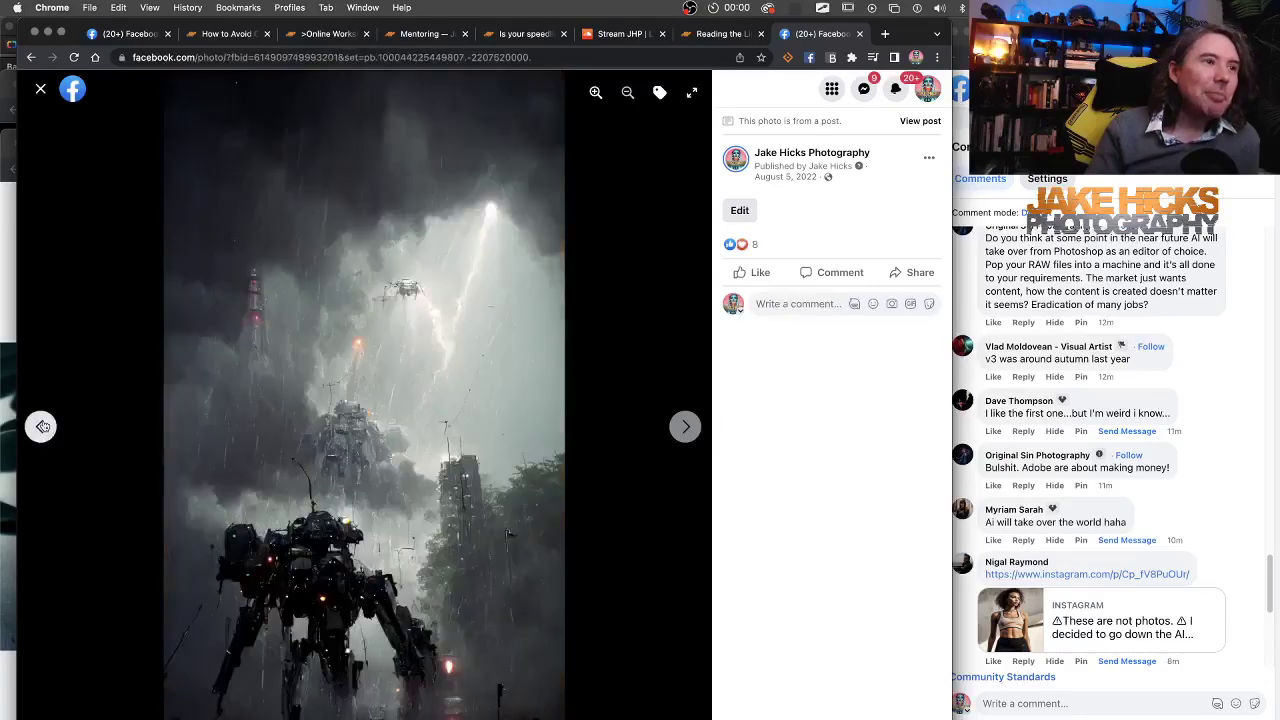
pyautogui.click(685, 427)
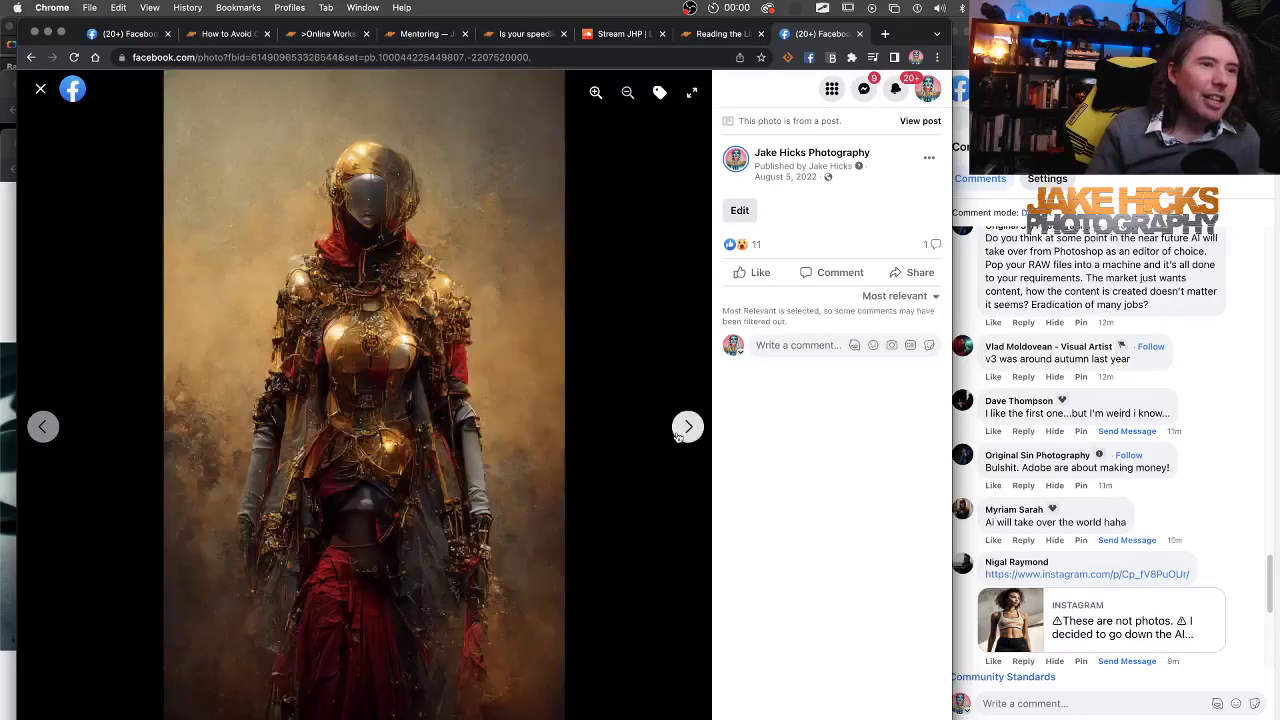
pyautogui.click(685, 427)
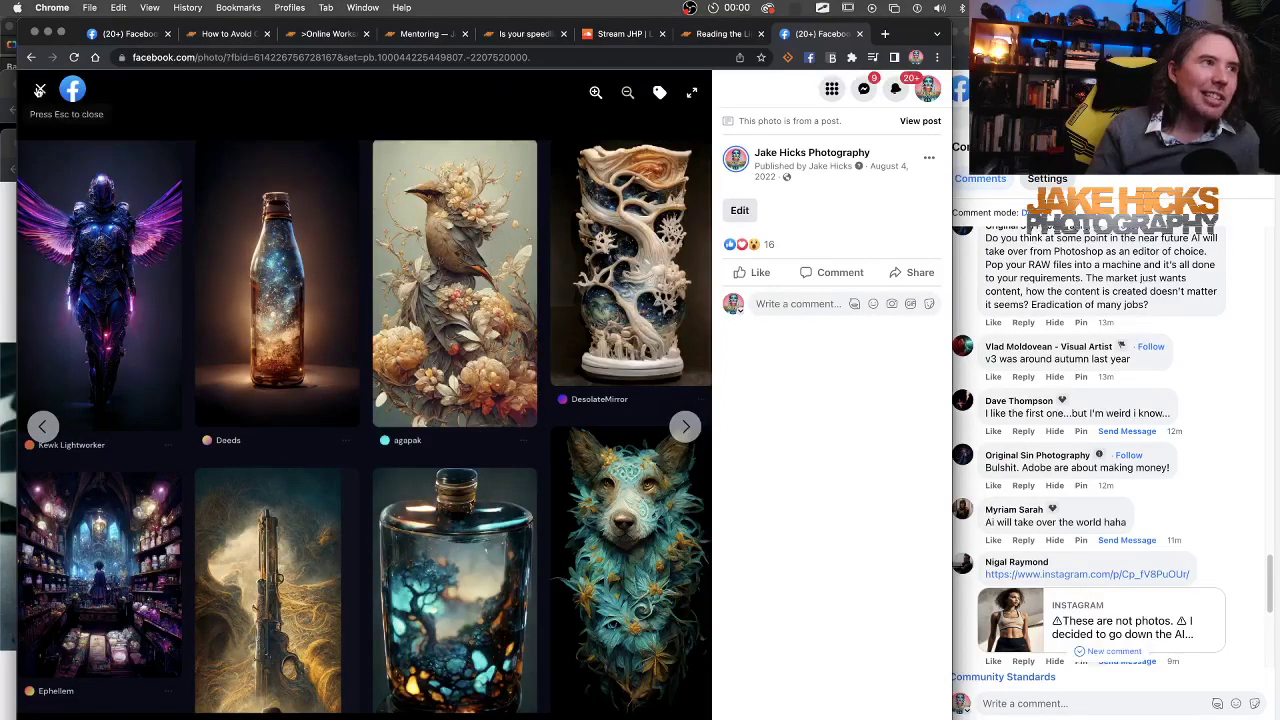
# Close the AI artwork photo, go to the photography page's profile and open the photo from its Share-a-Shoot livestream post.
pyautogui.click(40, 91)
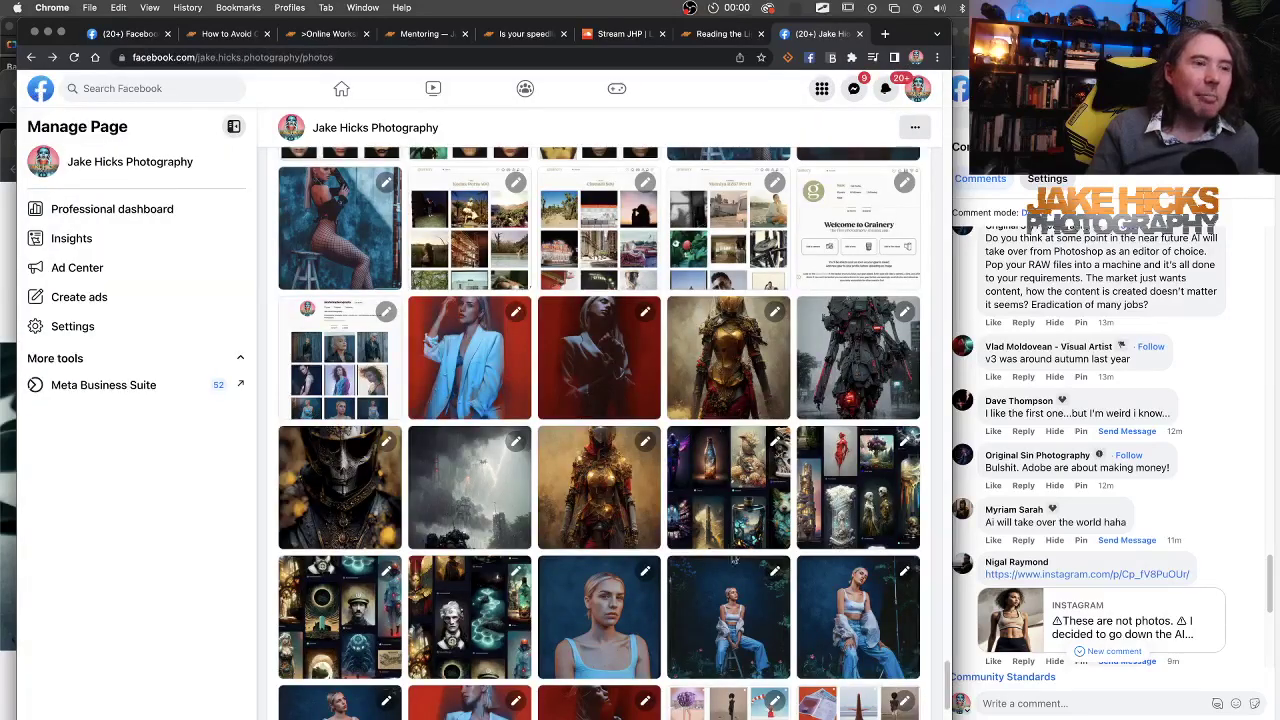
pyautogui.scroll(-5, 734, 560)
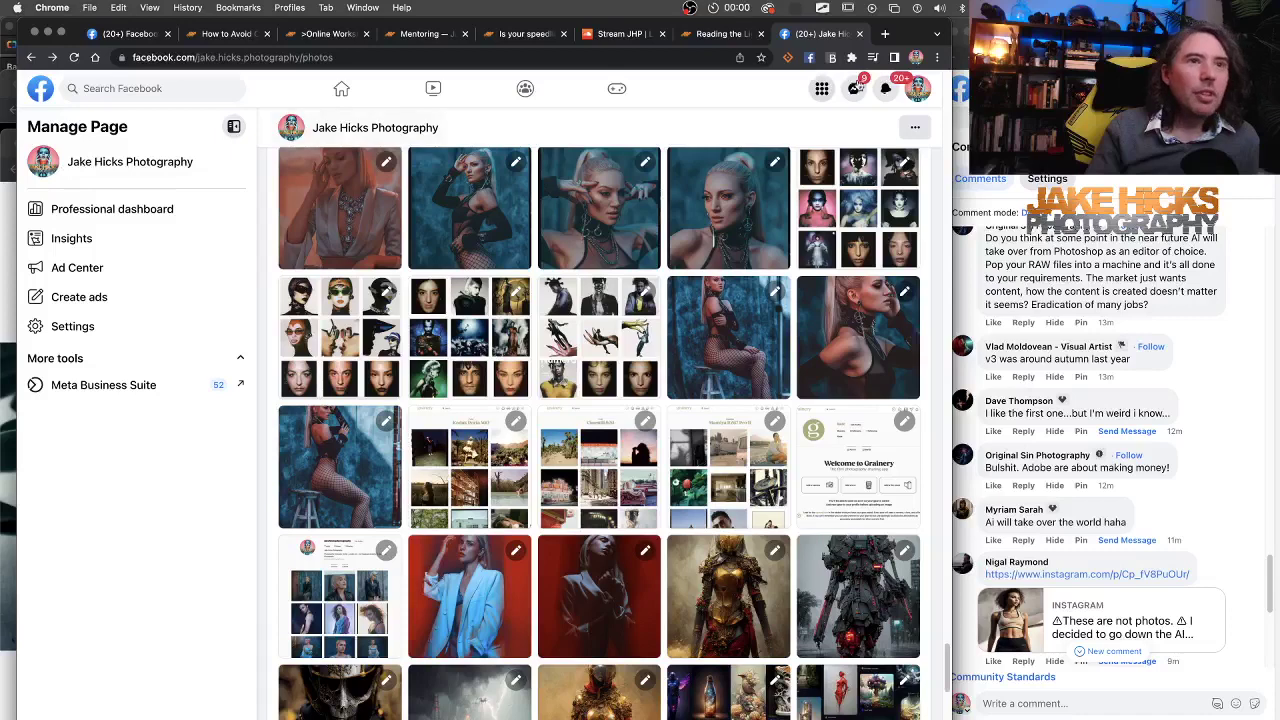
pyautogui.click(928, 92)
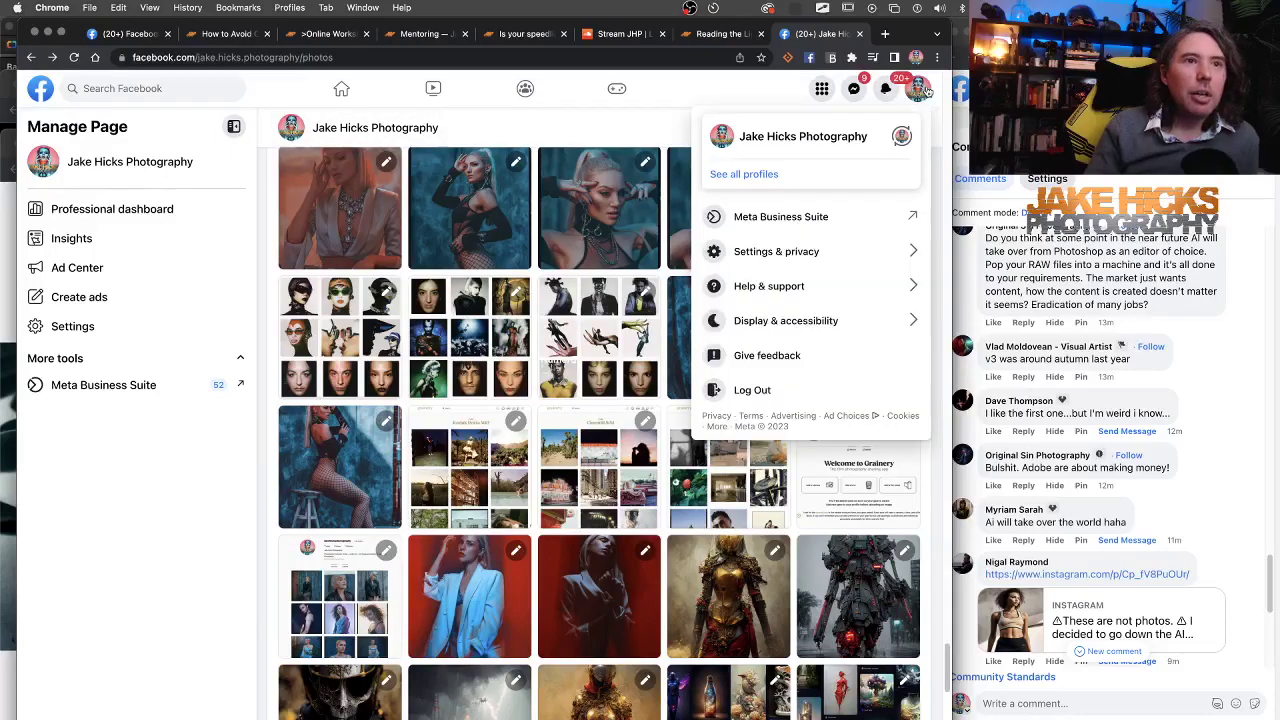
pyautogui.click(824, 138)
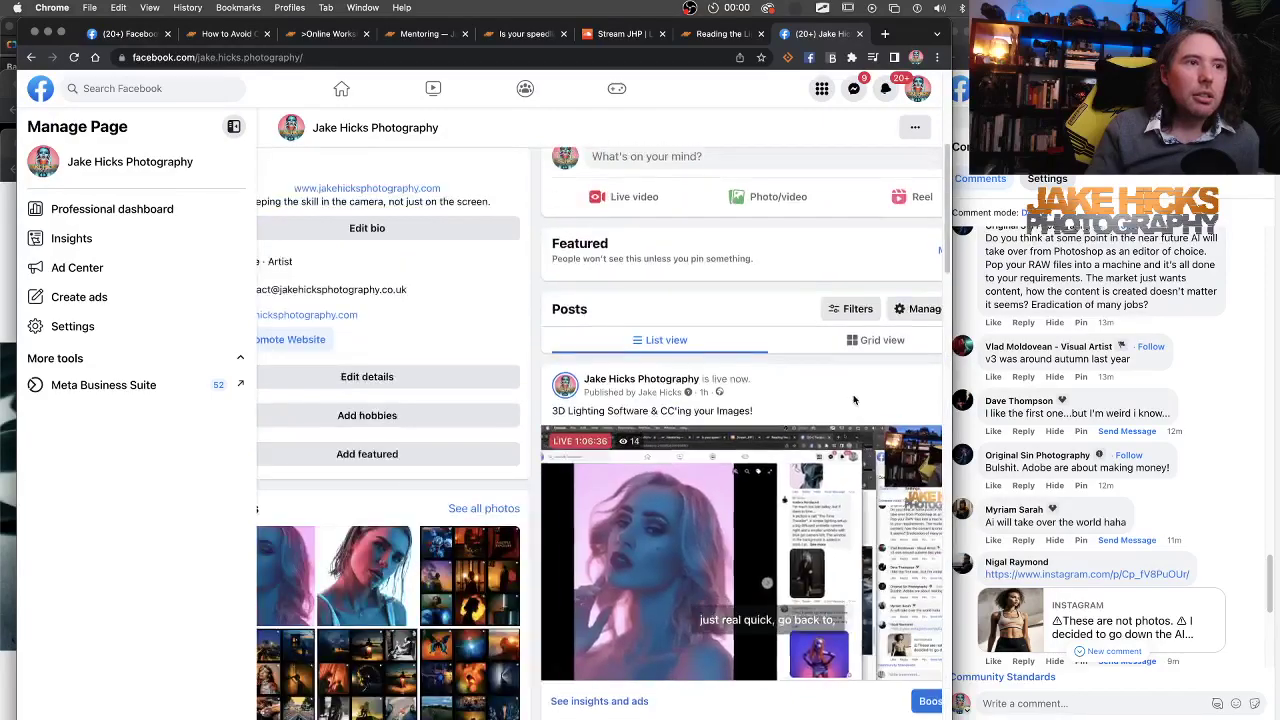
pyautogui.scroll(-10, 853, 400)
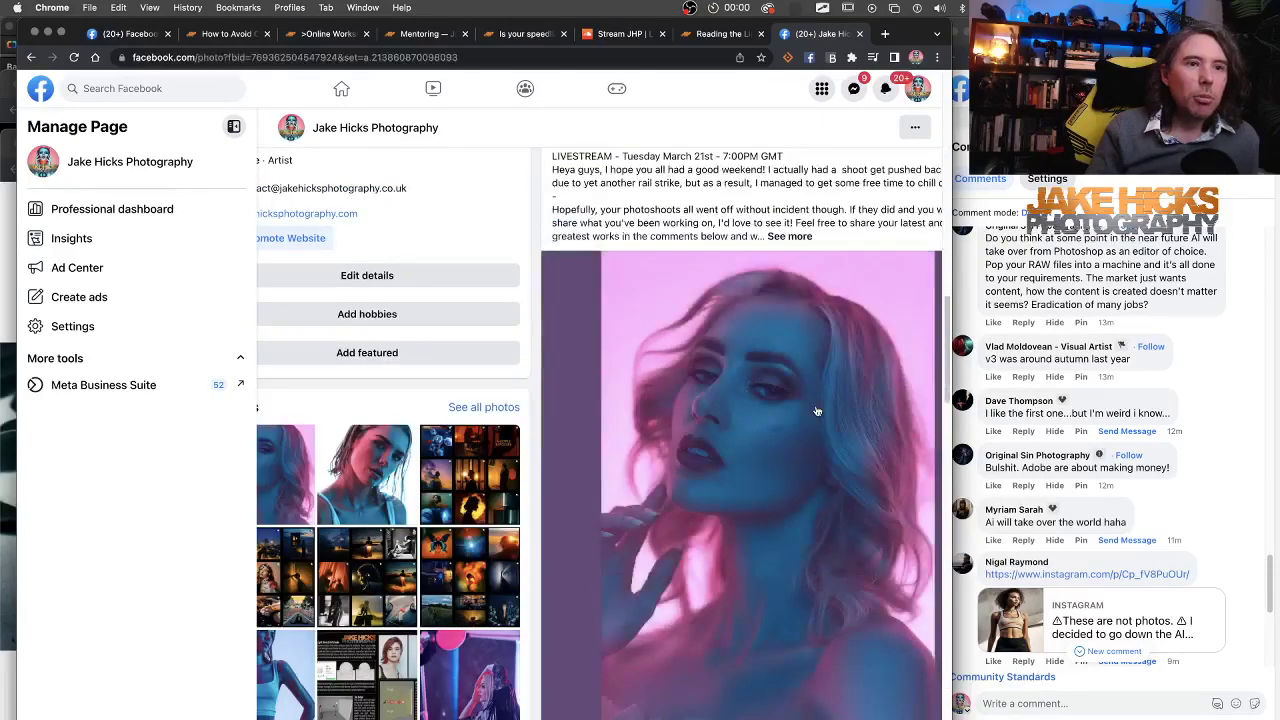
pyautogui.click(816, 411)
# Read the newest live-stream comments down to the pinned welcome comment.
pyautogui.scroll(-3, 1222, 430)
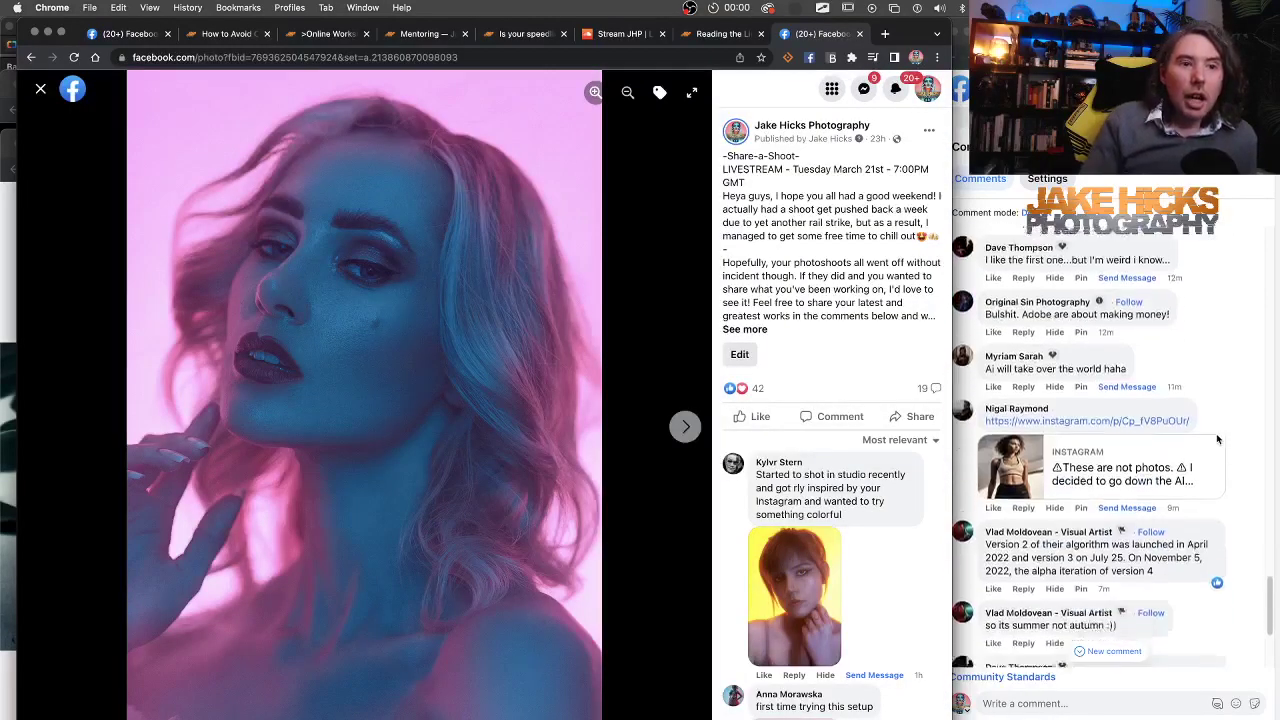
pyautogui.scroll(-5, 1217, 439)
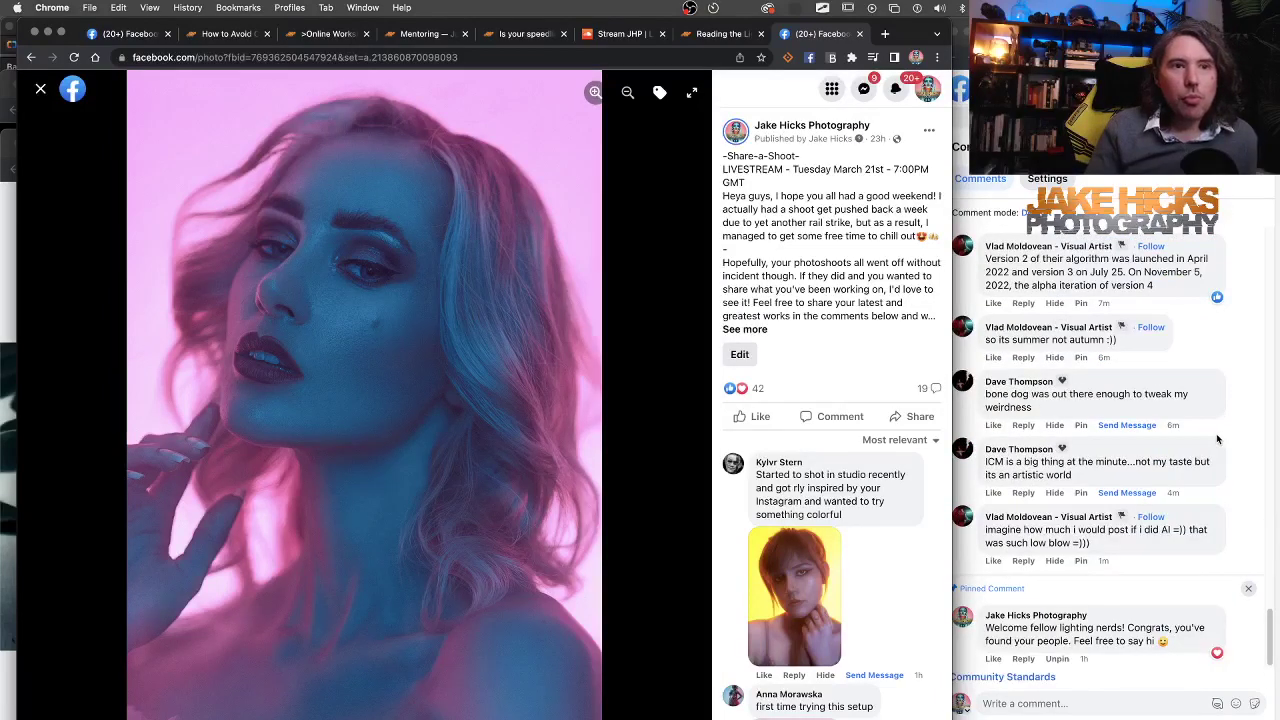
pyautogui.click(1213, 360)
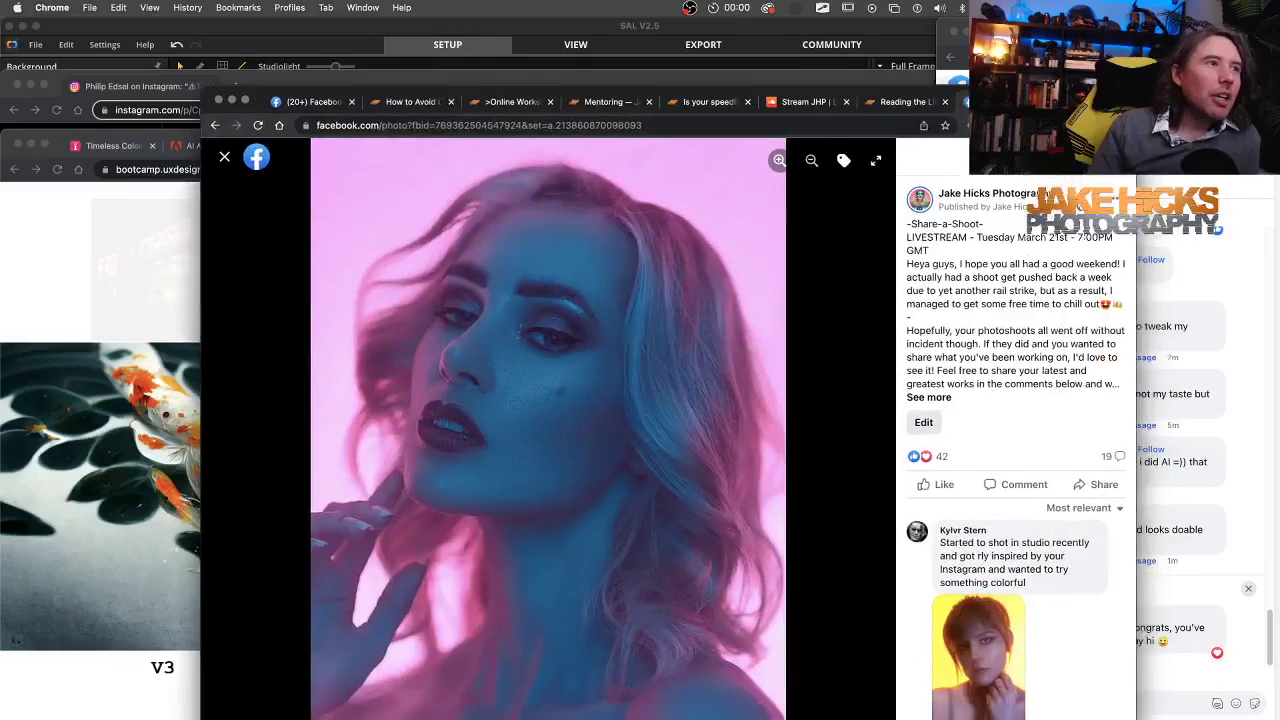
# Bring the Midjourney V5 article forward and examine its v3 to v5 image comparisons, from the koi fish to the nun's hands.
pyautogui.click(159, 292)
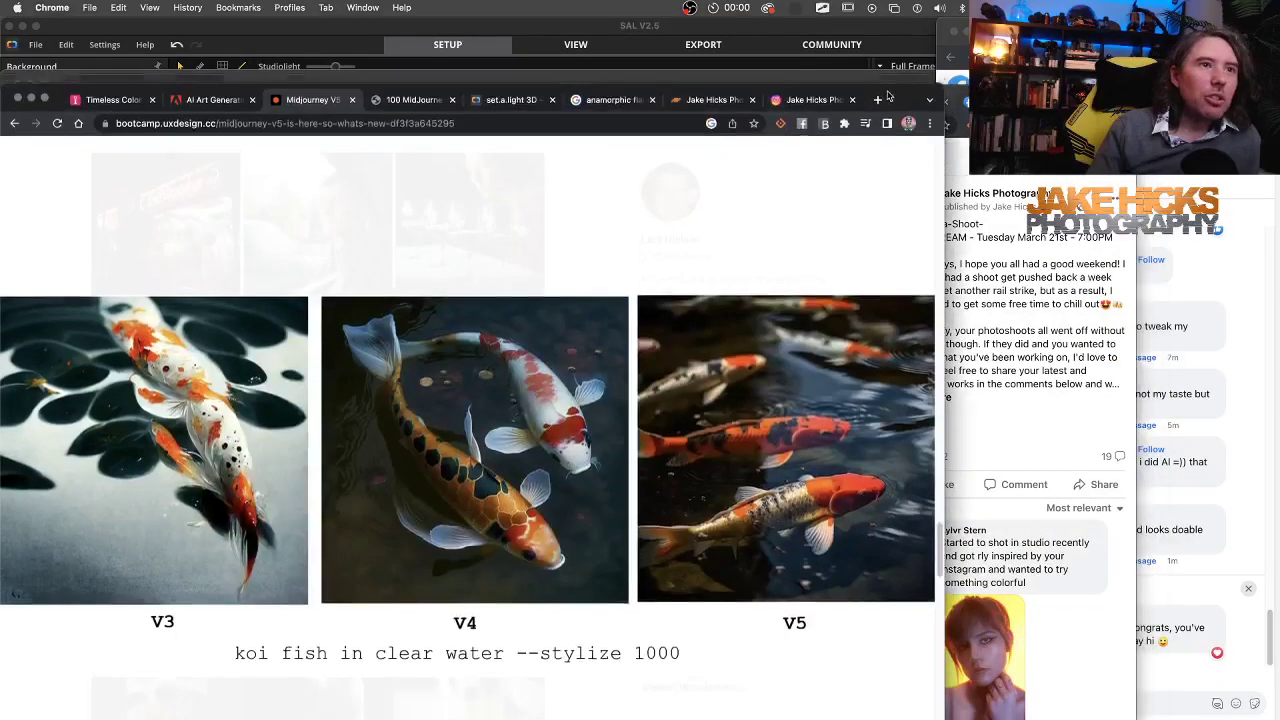
pyautogui.moveTo(887, 96); pyautogui.dragTo(920, 42)
pyautogui.click(560, 523)
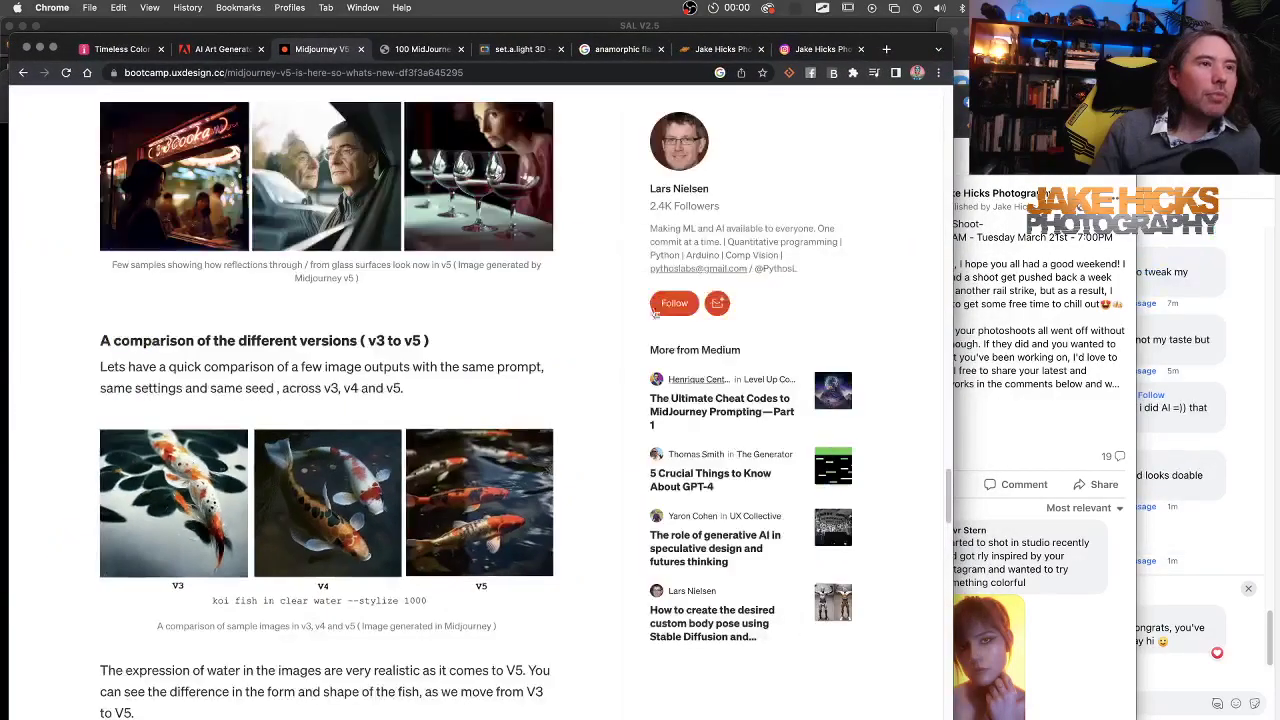
pyautogui.scroll(-3, 561, 524)
pyautogui.scroll(-10, 561, 524)
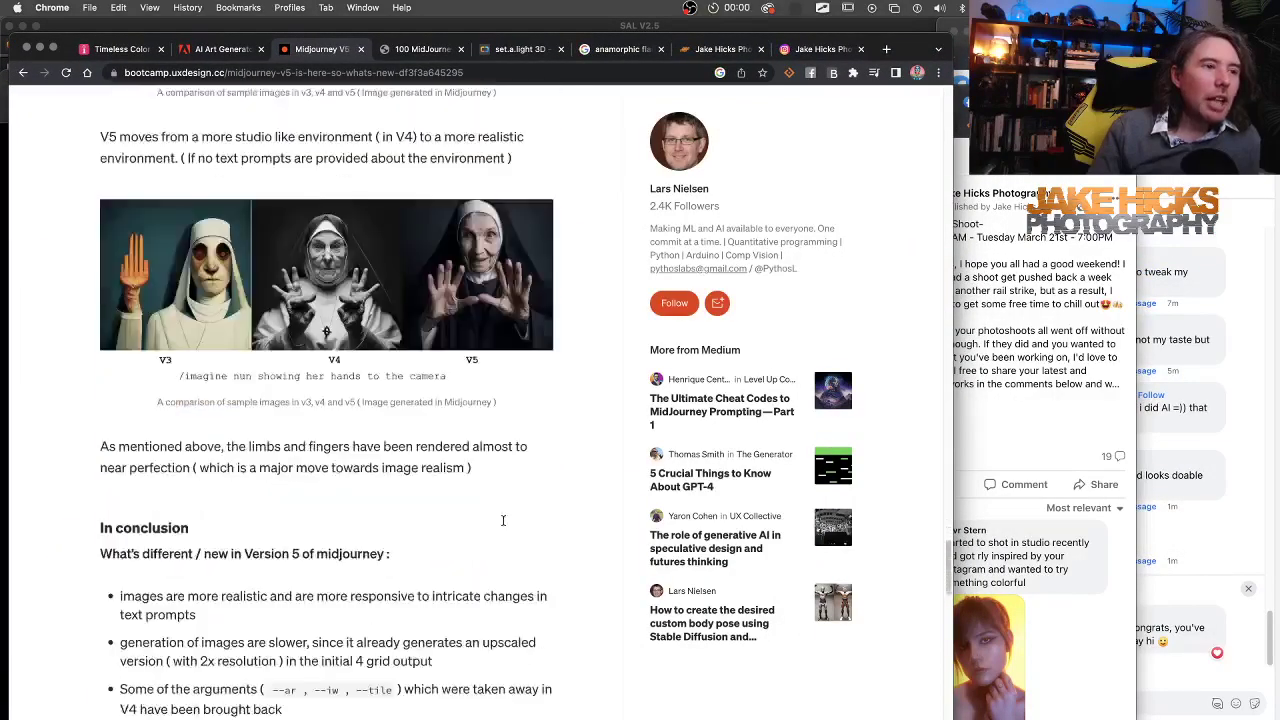
pyautogui.scroll(3, 505, 522)
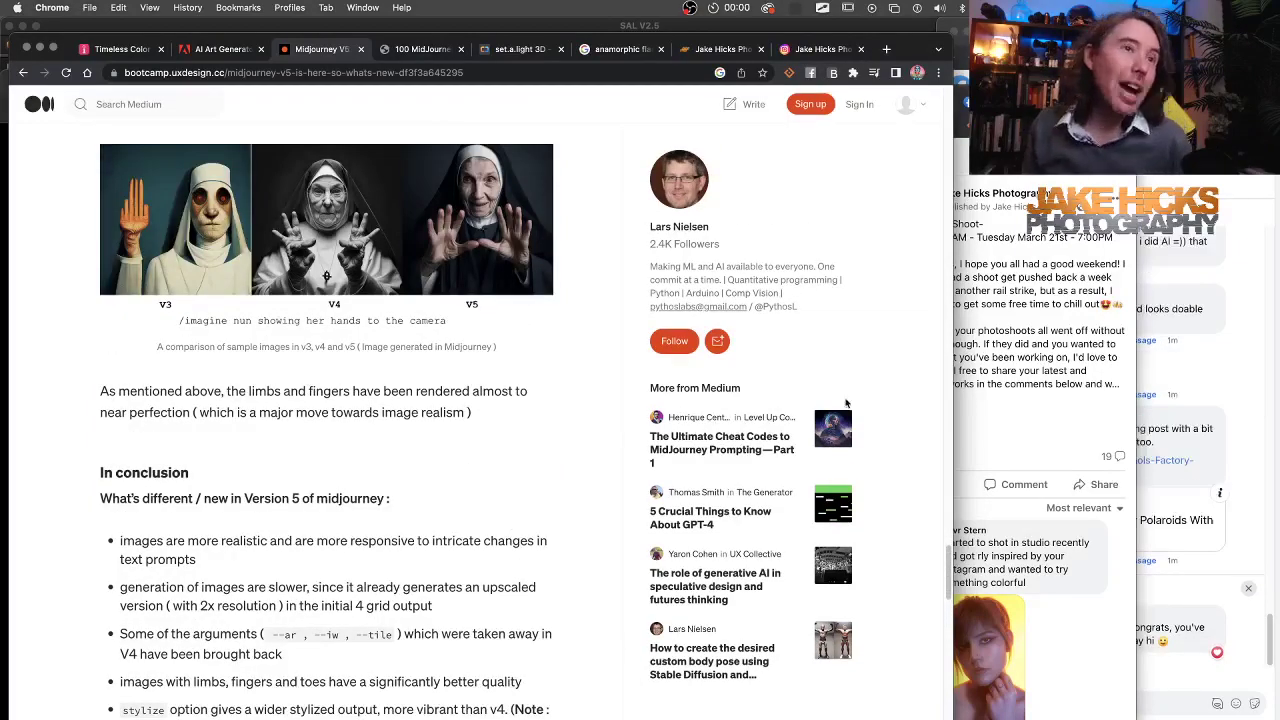
# Move the article window aside, bring up the AI-generated sportswear post on Instagram and compare the images in its carousel.
pyautogui.moveTo(908, 40); pyautogui.dragTo(1011, 83)
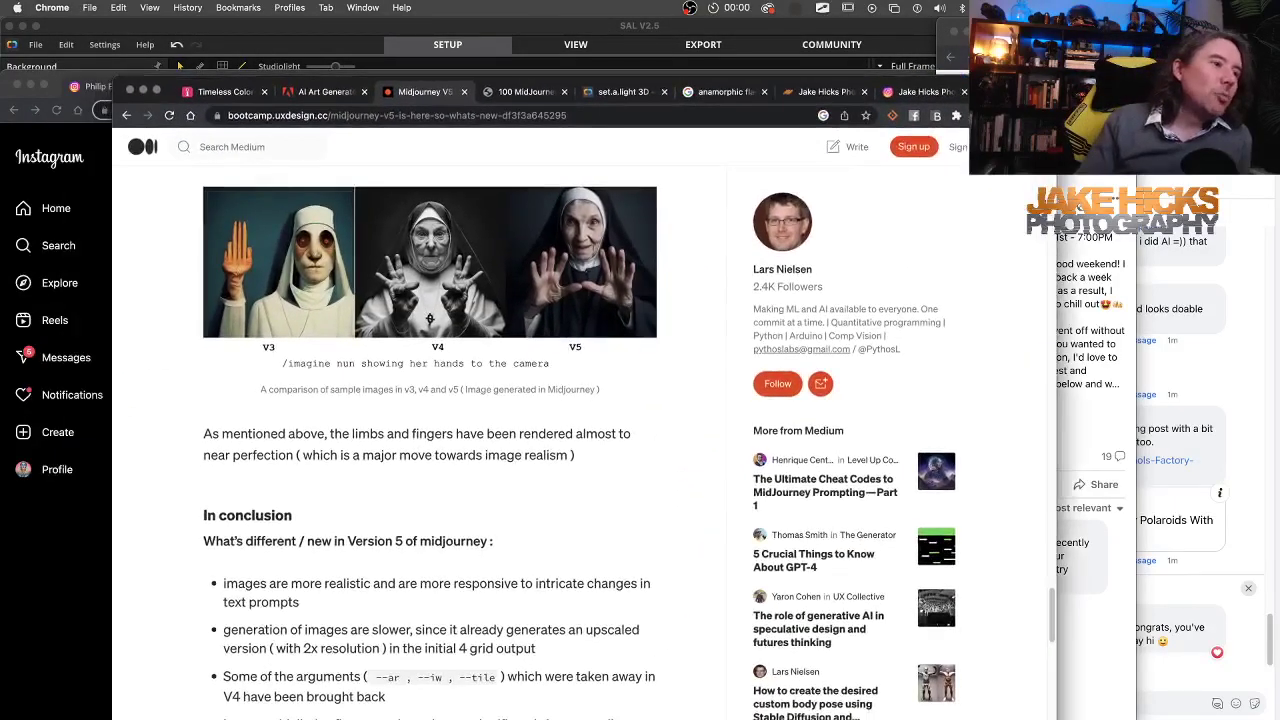
pyautogui.click(120, 606)
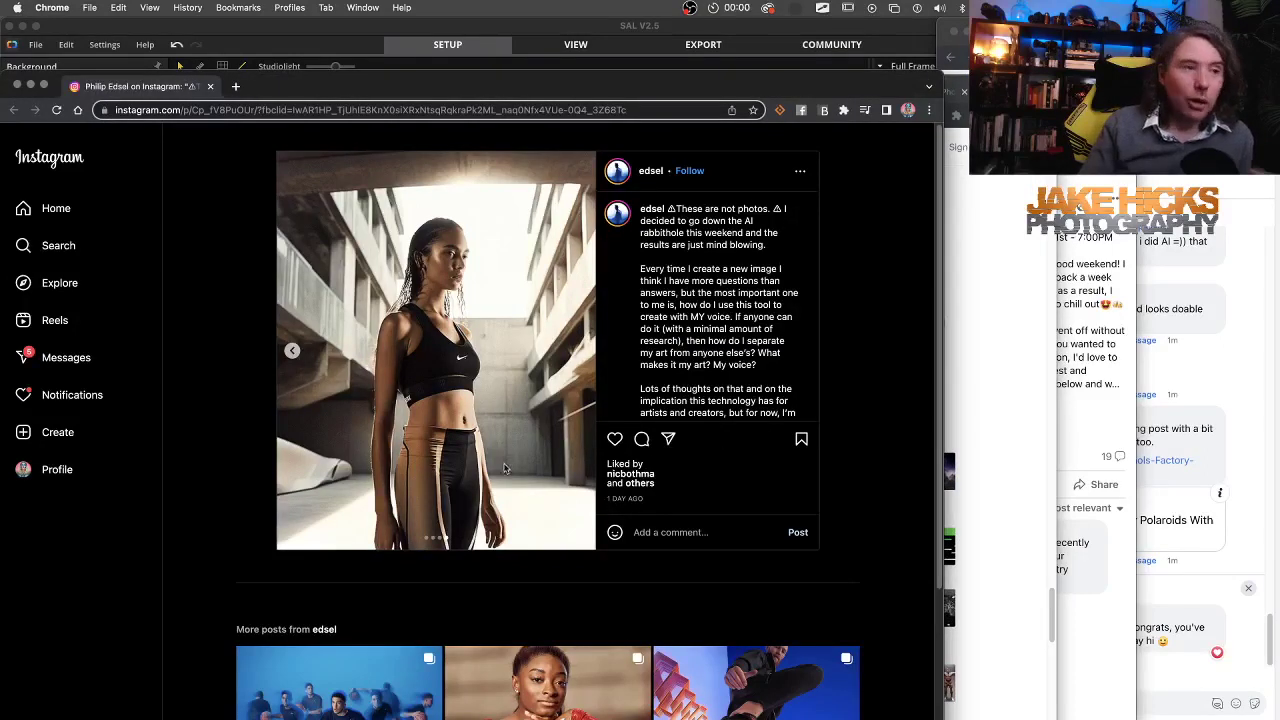
pyautogui.click(293, 352)
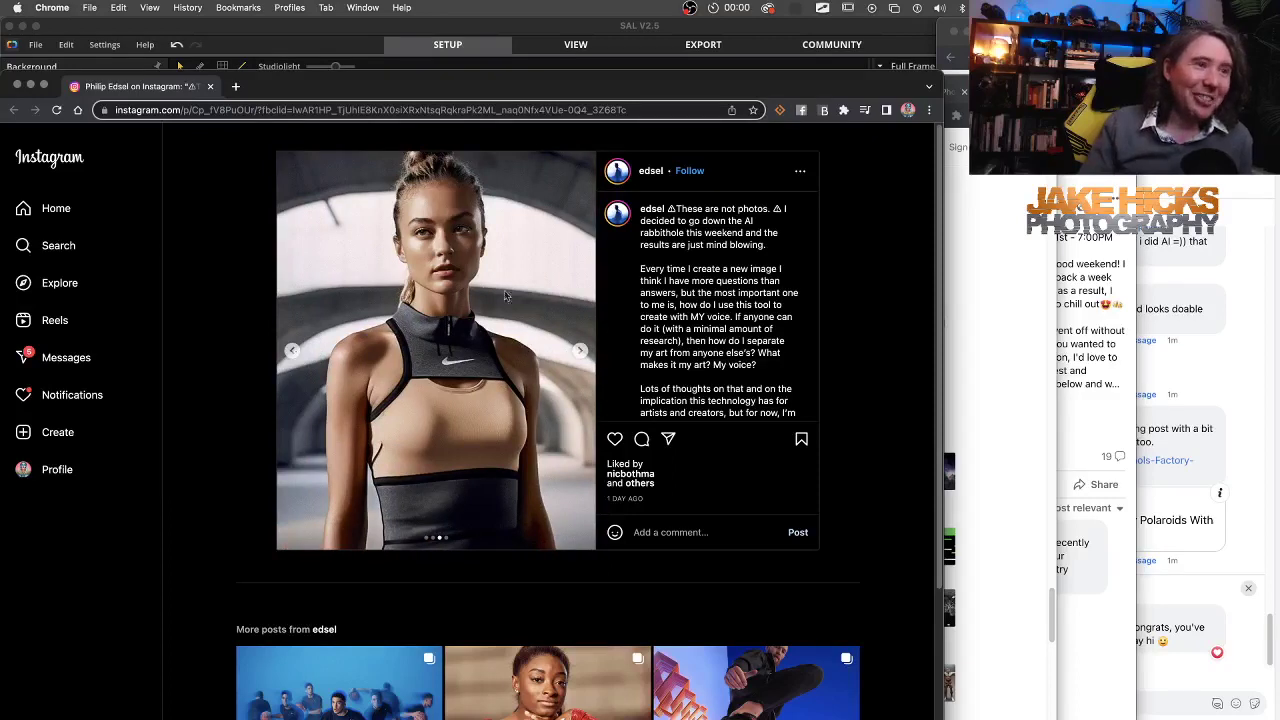
pyautogui.click(292, 352)
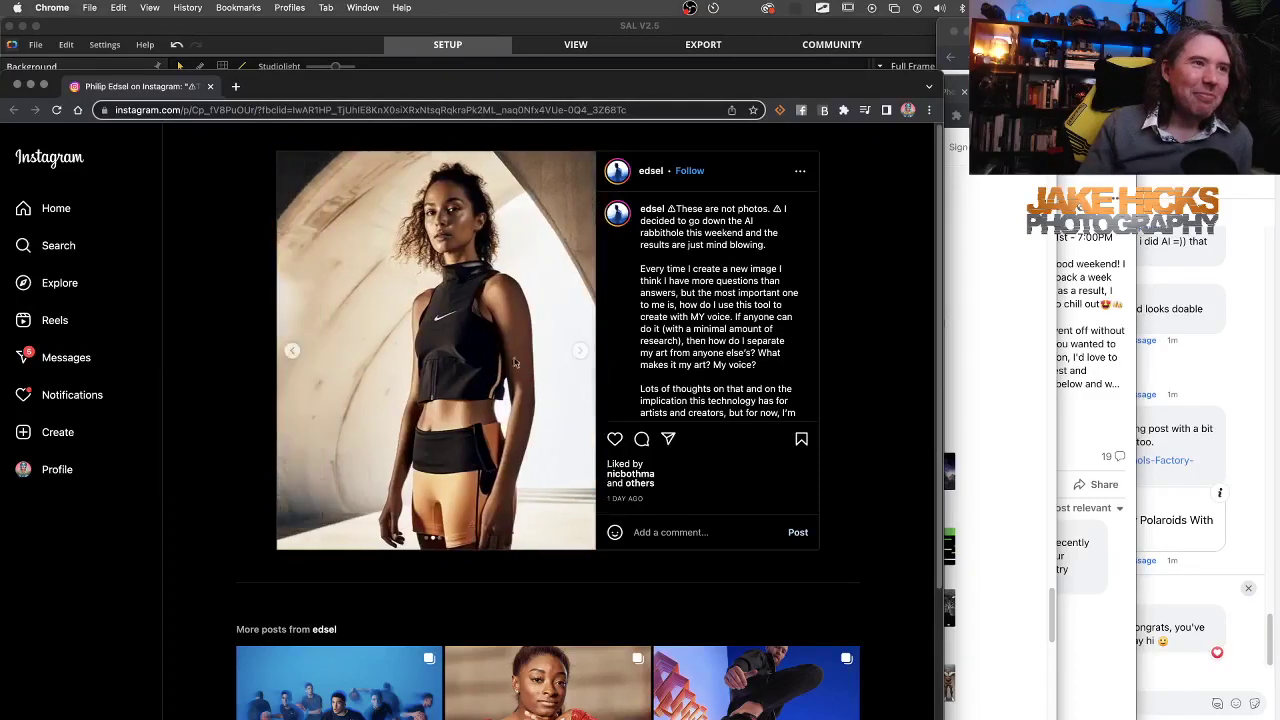
pyautogui.click(578, 352)
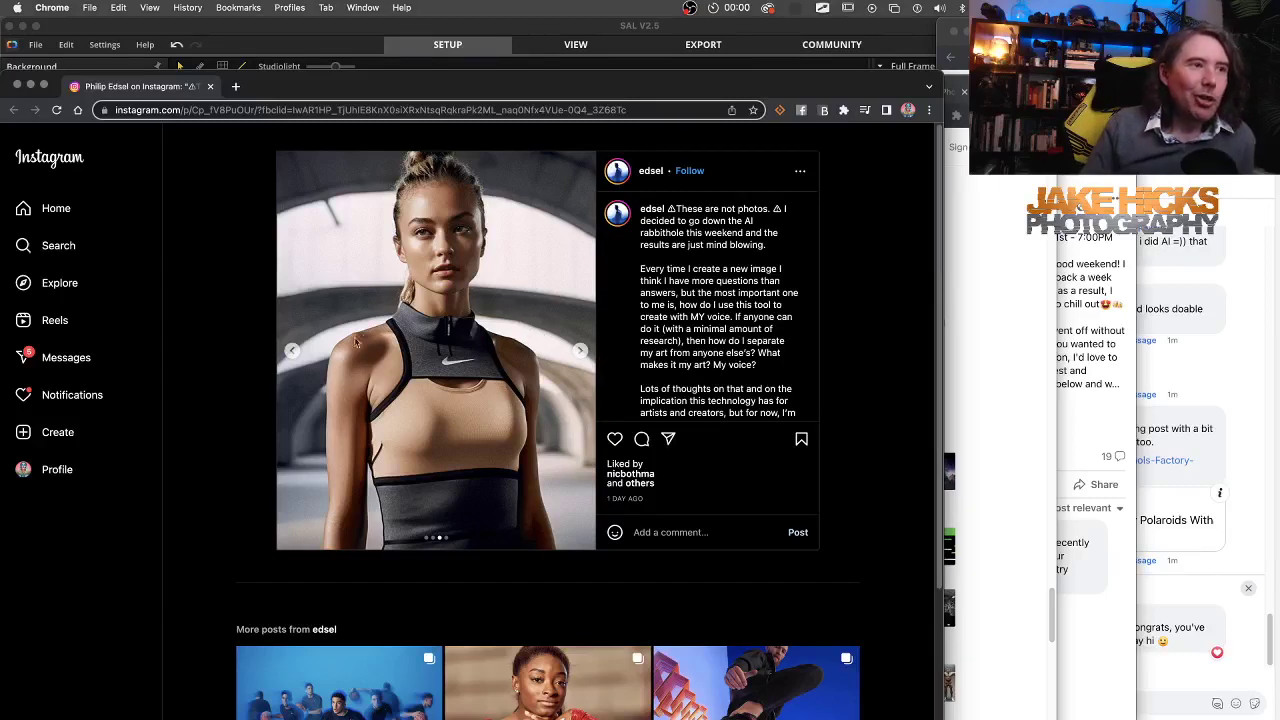
pyautogui.click(291, 352)
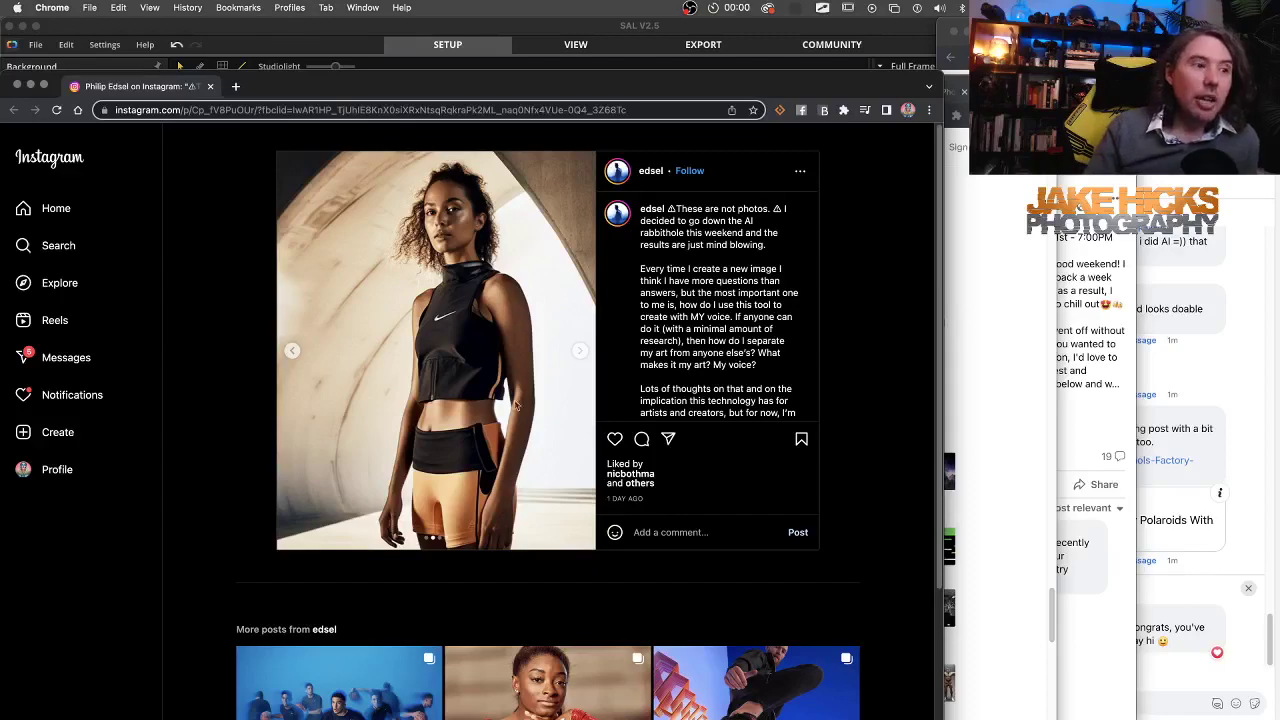
# Reposition the Instagram window and read the post's caption, highlighting its opening lines about the images not being photos.
pyautogui.moveTo(827, 86); pyautogui.dragTo(830, 62)
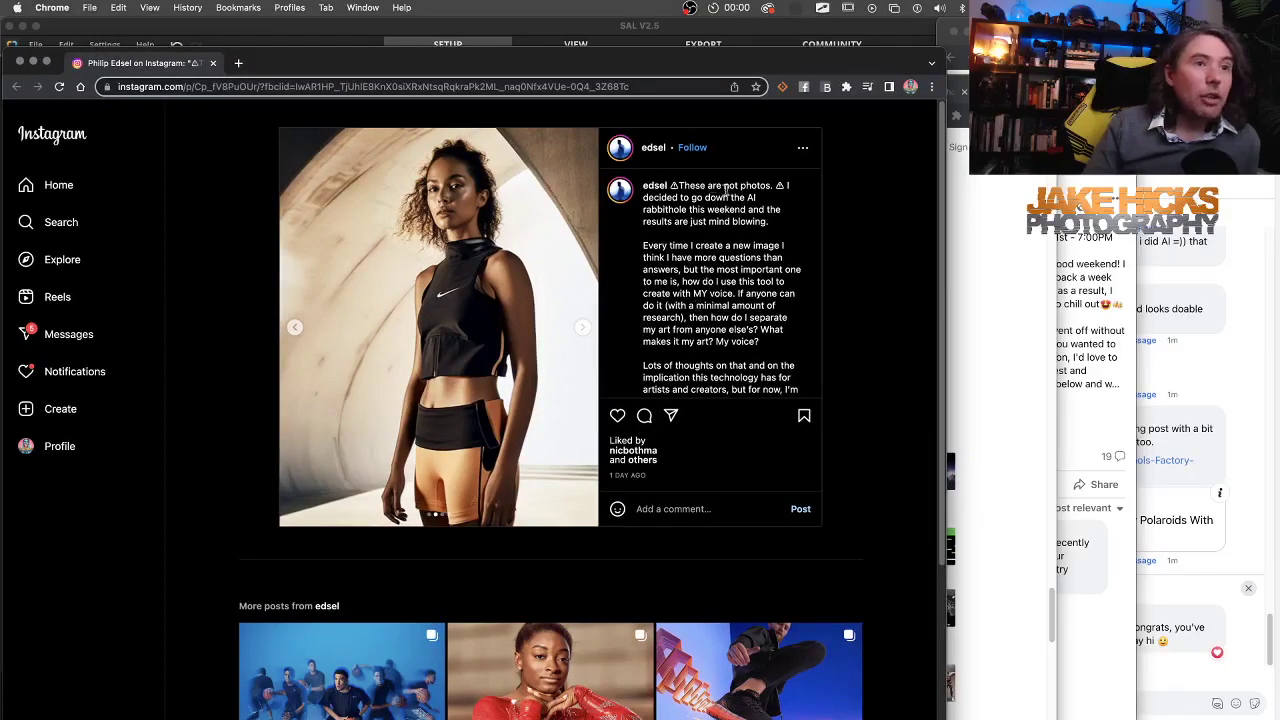
pyautogui.moveTo(672, 186); pyautogui.dragTo(773, 202)
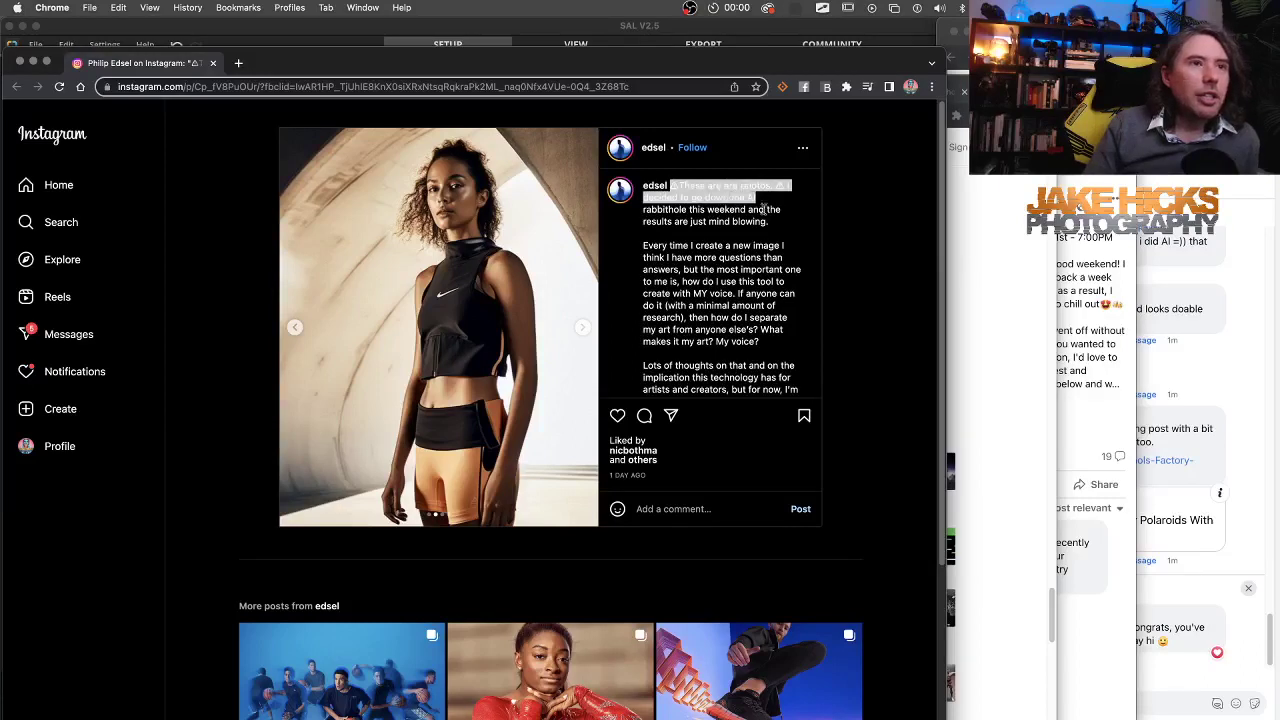
pyautogui.click(631, 318)
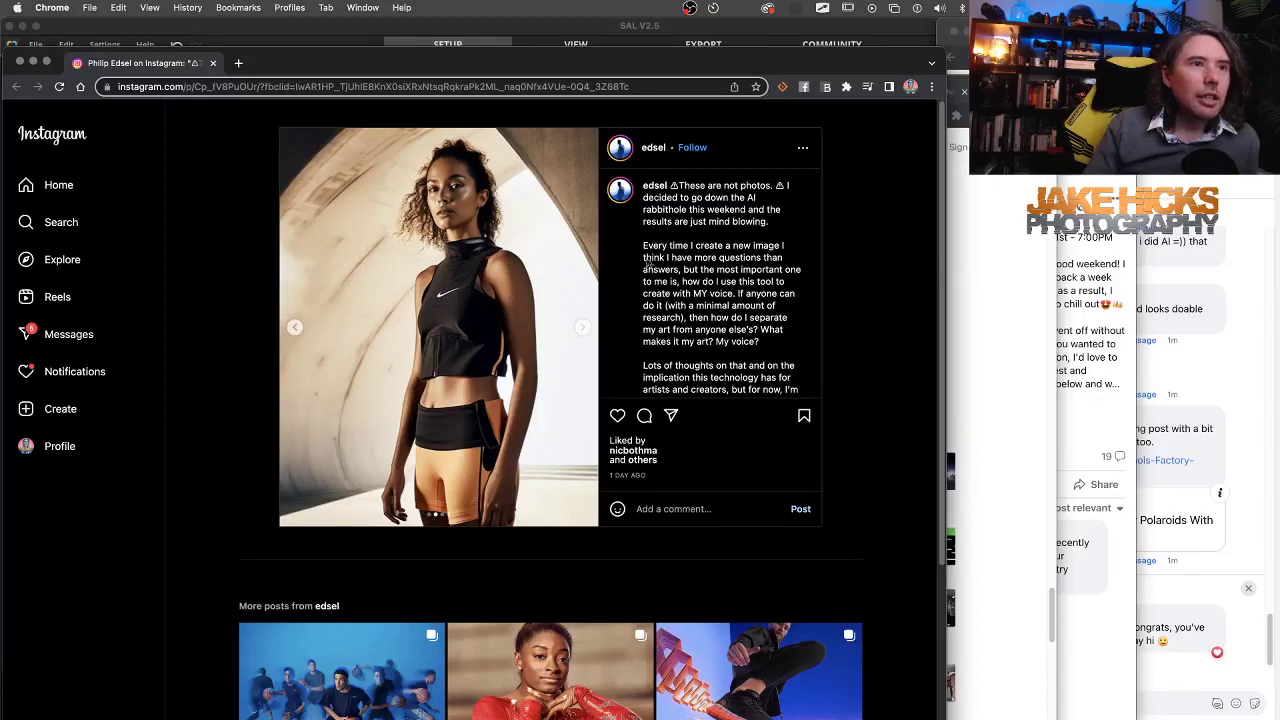
# Open the post author's Instagram profile and browse the post grid to compare the earlier photography with the AI images.
pyautogui.click(655, 187)
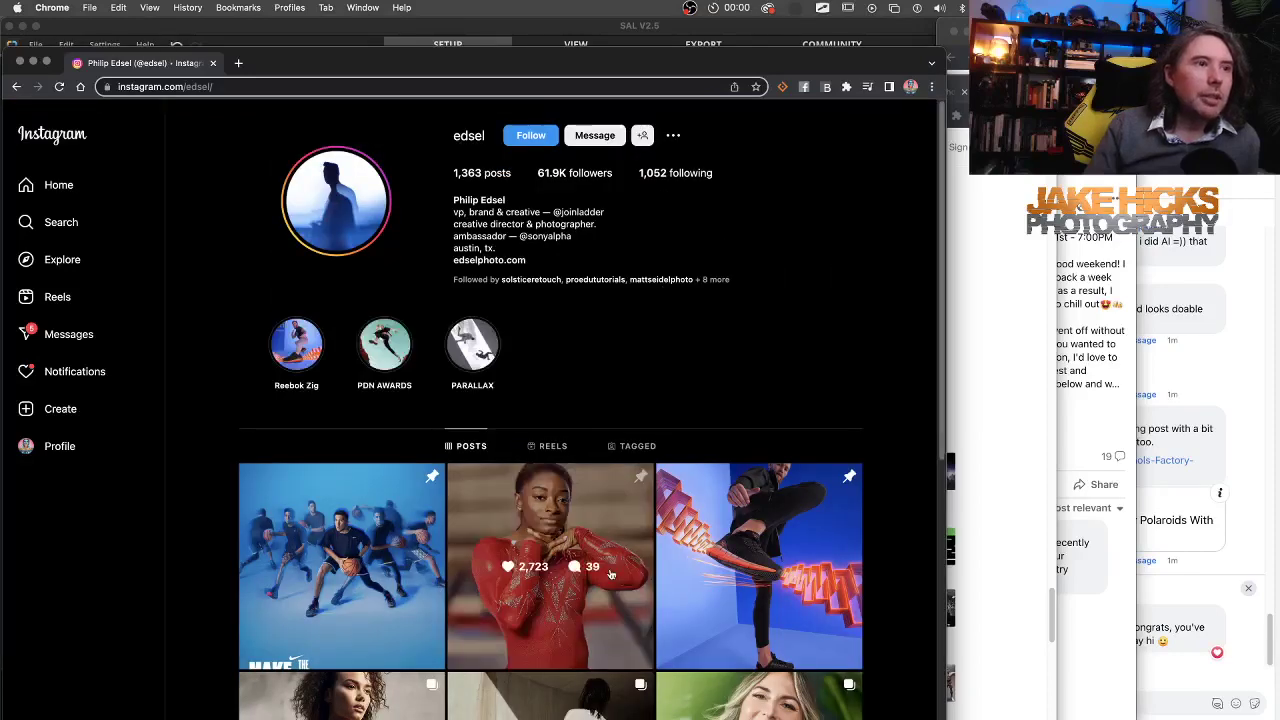
pyautogui.scroll(-6, 611, 573)
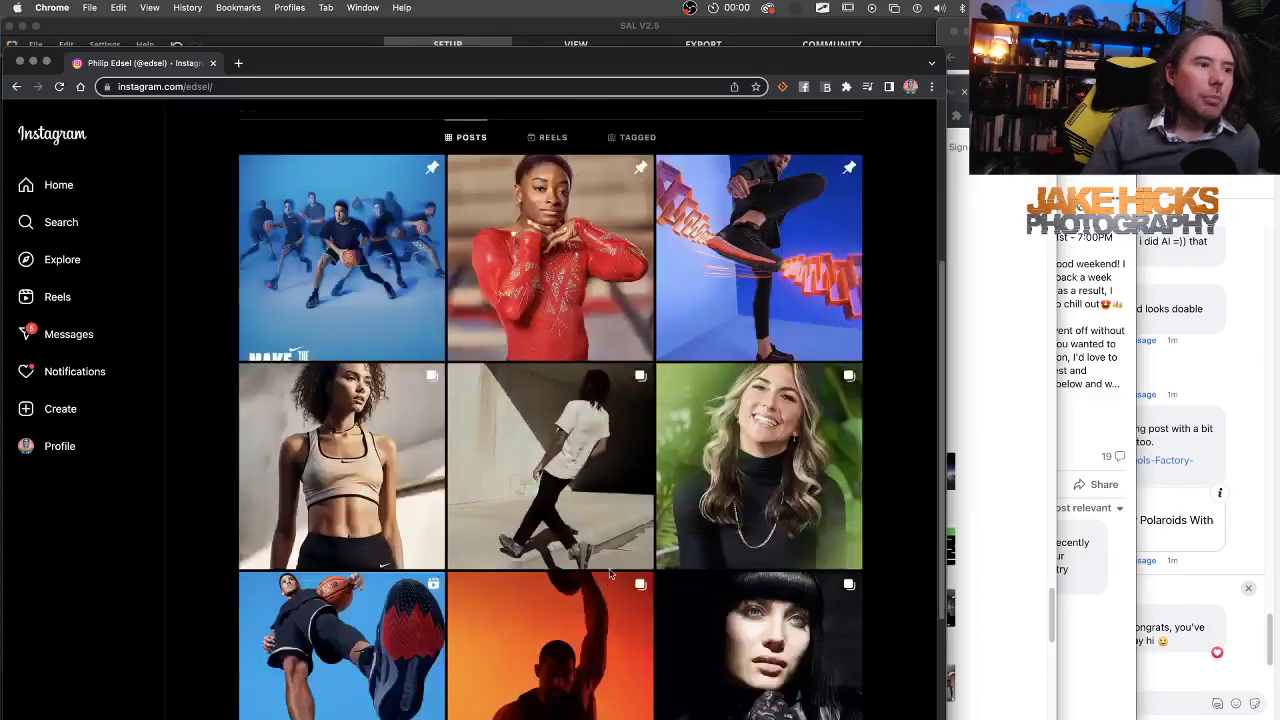
pyautogui.scroll(6, 611, 573)
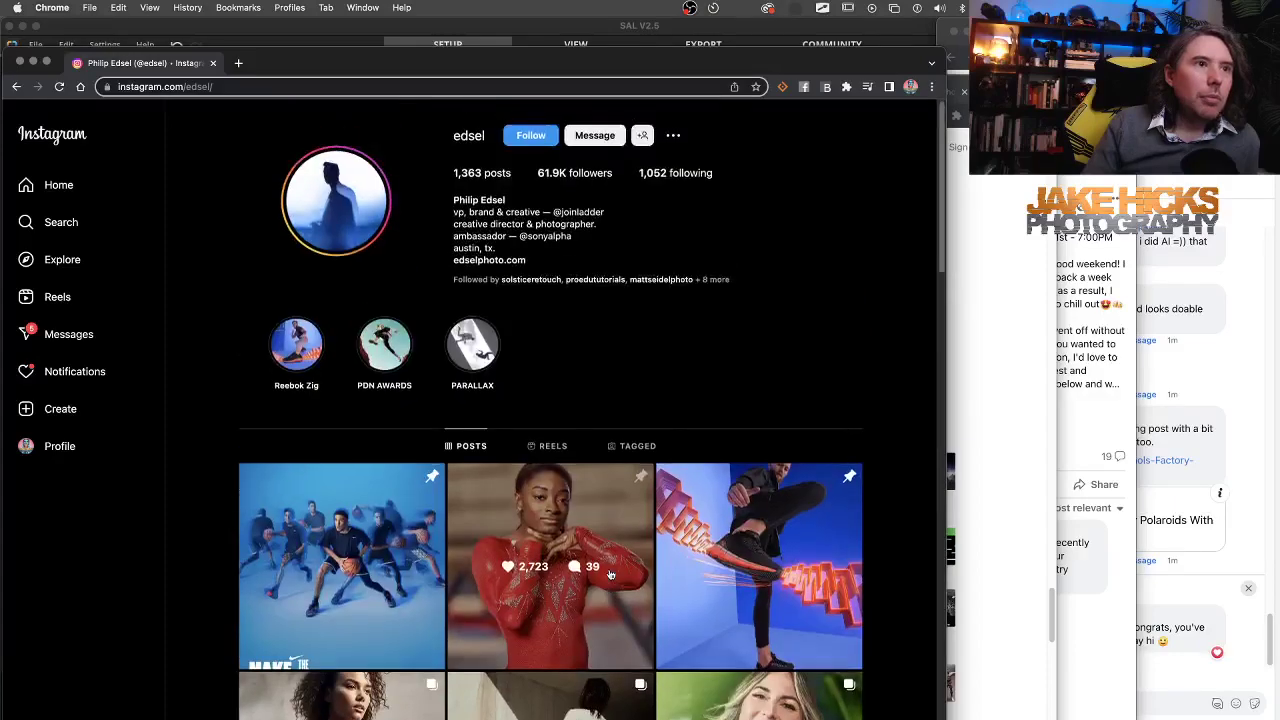
pyautogui.scroll(-12, 610, 573)
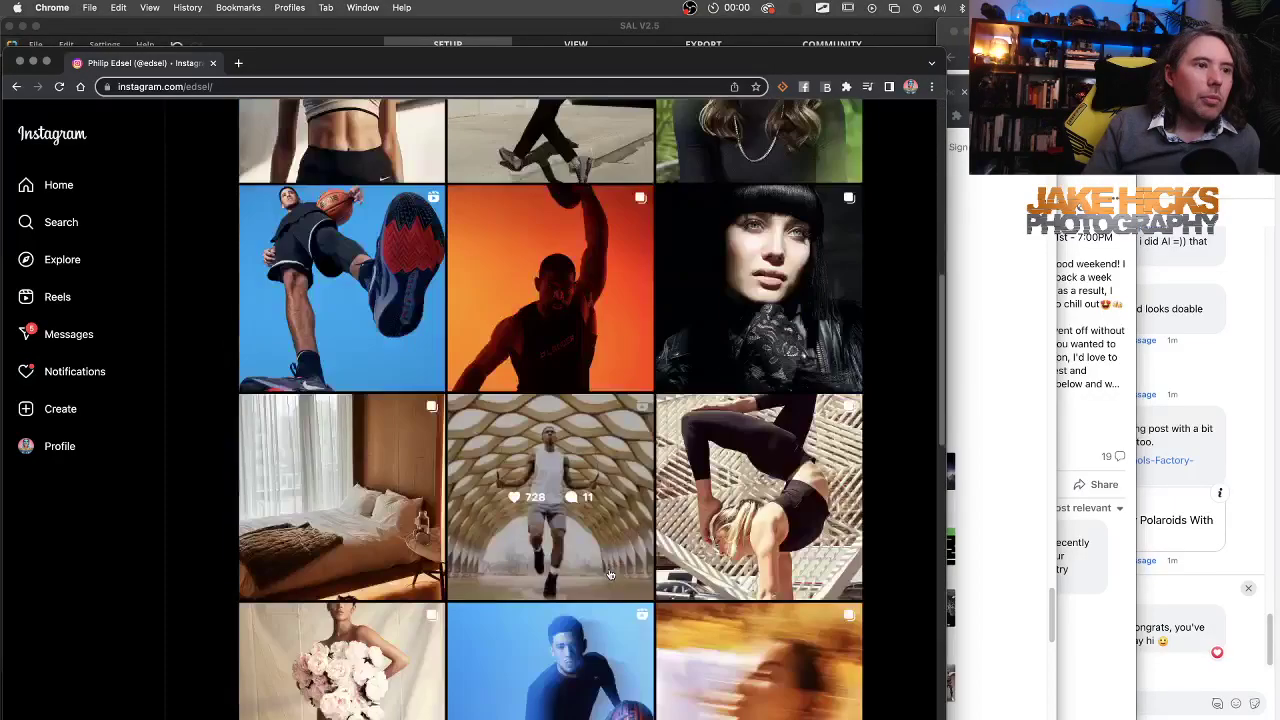
pyautogui.scroll(-3, 610, 573)
pyautogui.scroll(-10, 610, 573)
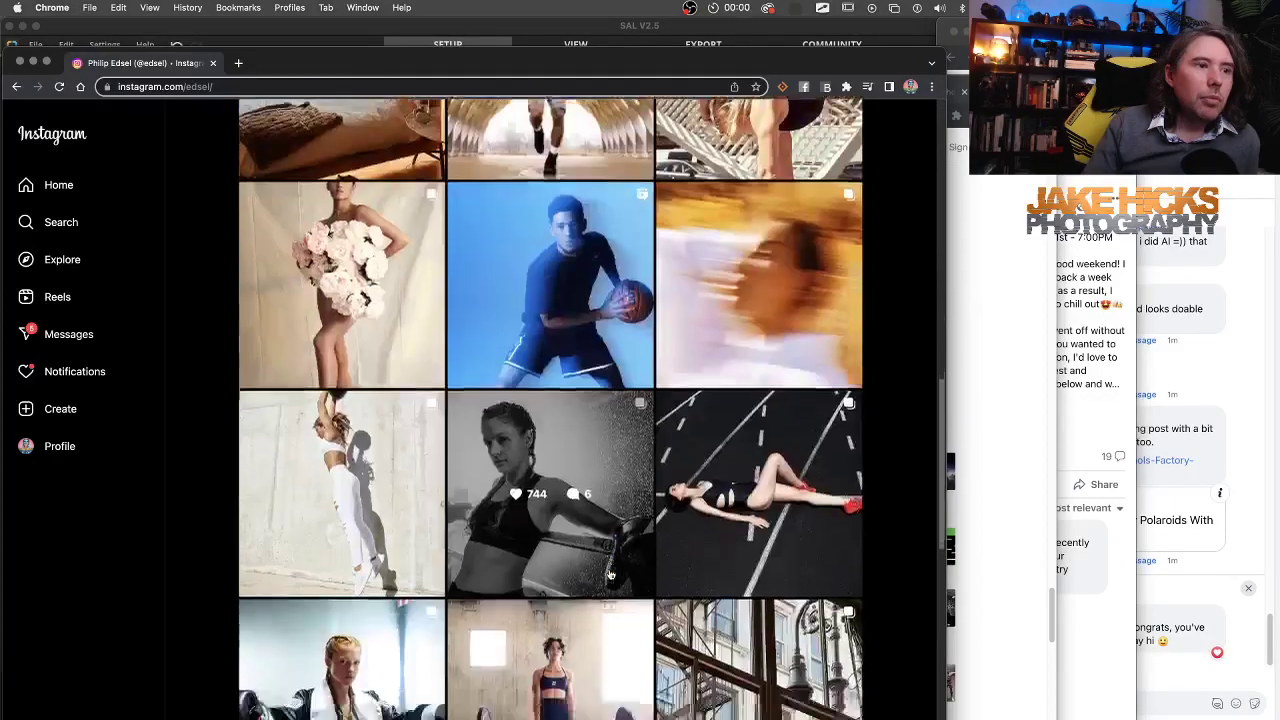
pyautogui.scroll(-8, 610, 573)
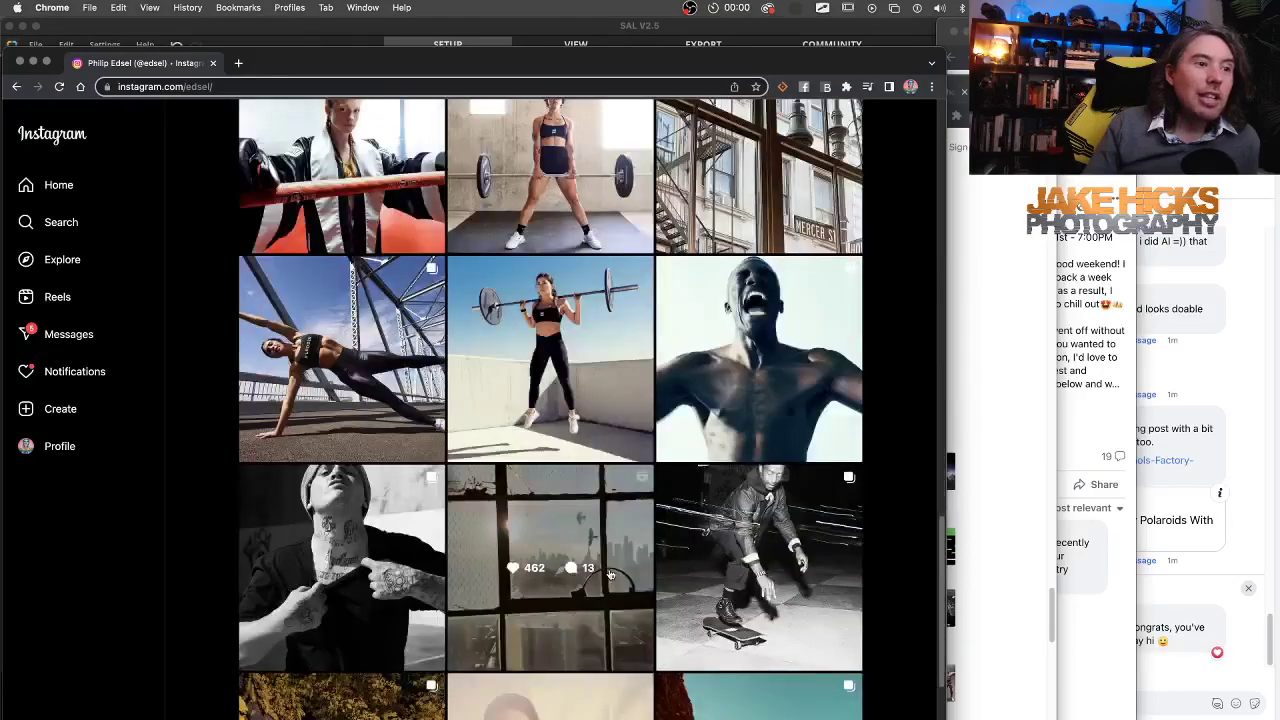
pyautogui.scroll(-10, 610, 577)
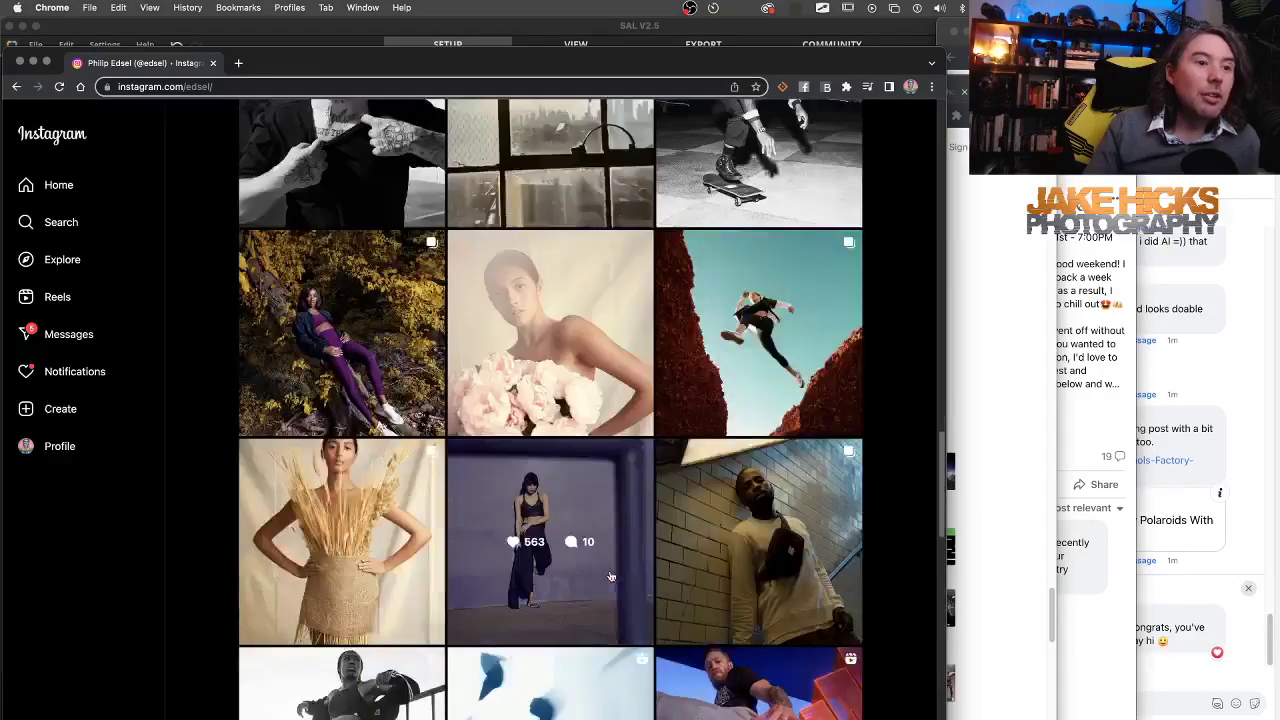
pyautogui.scroll(-5, 610, 577)
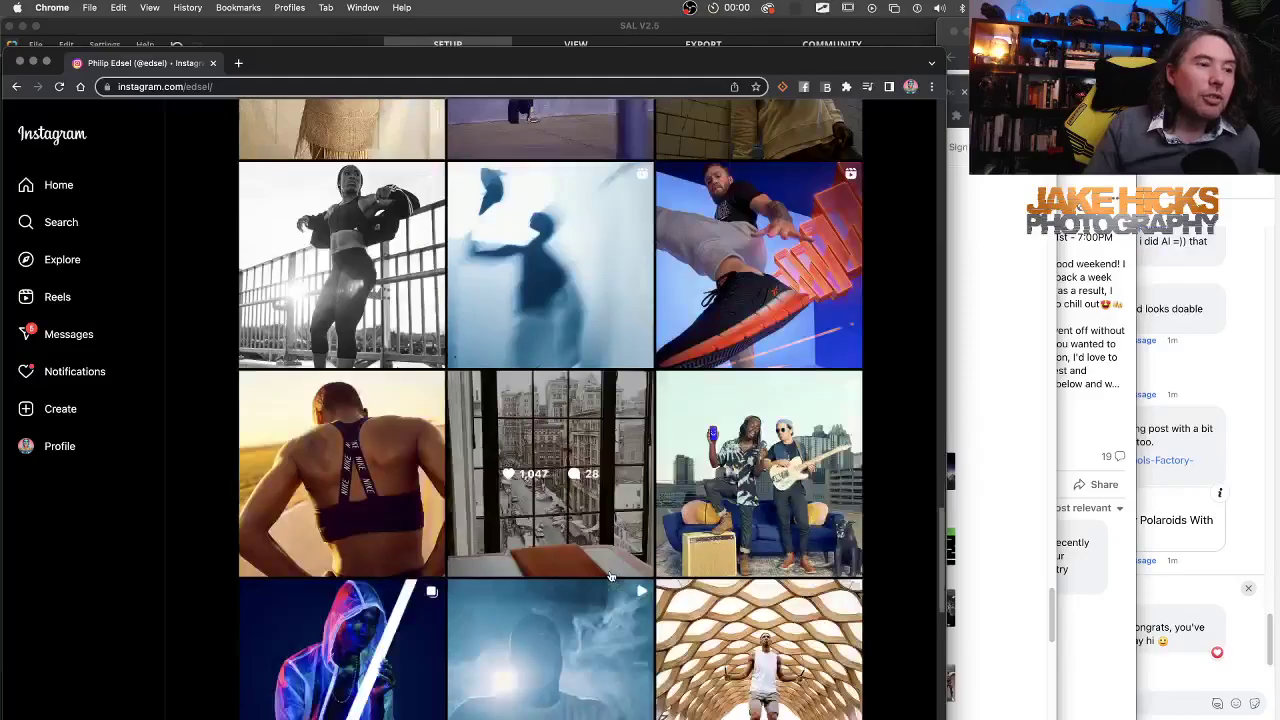
pyautogui.scroll(20, 612, 576)
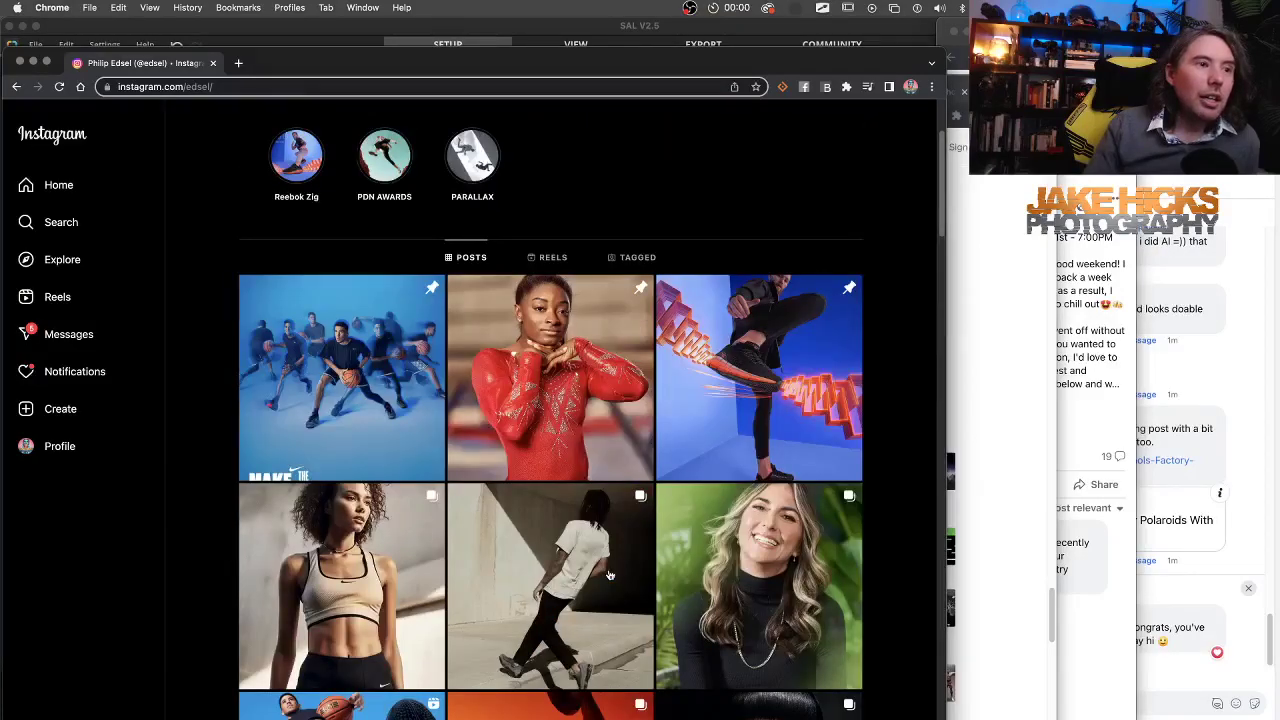
pyautogui.scroll(-2, 610, 575)
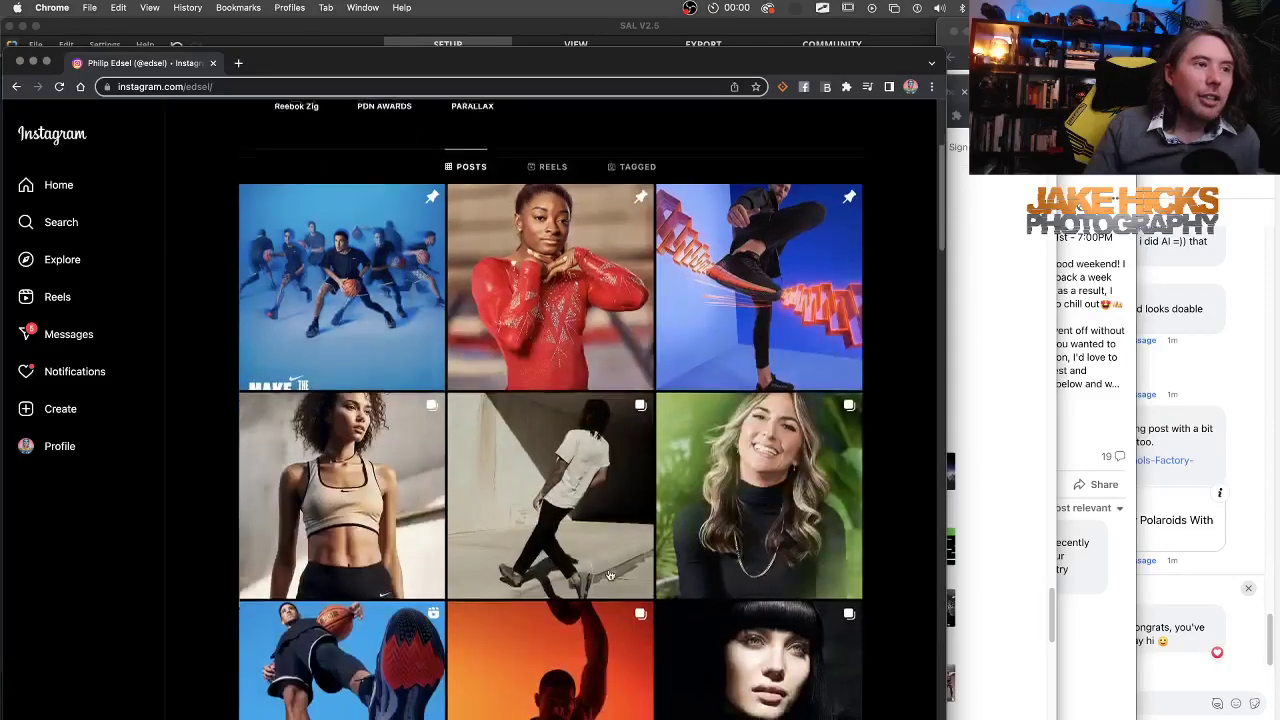
pyautogui.scroll(-1, 703, 574)
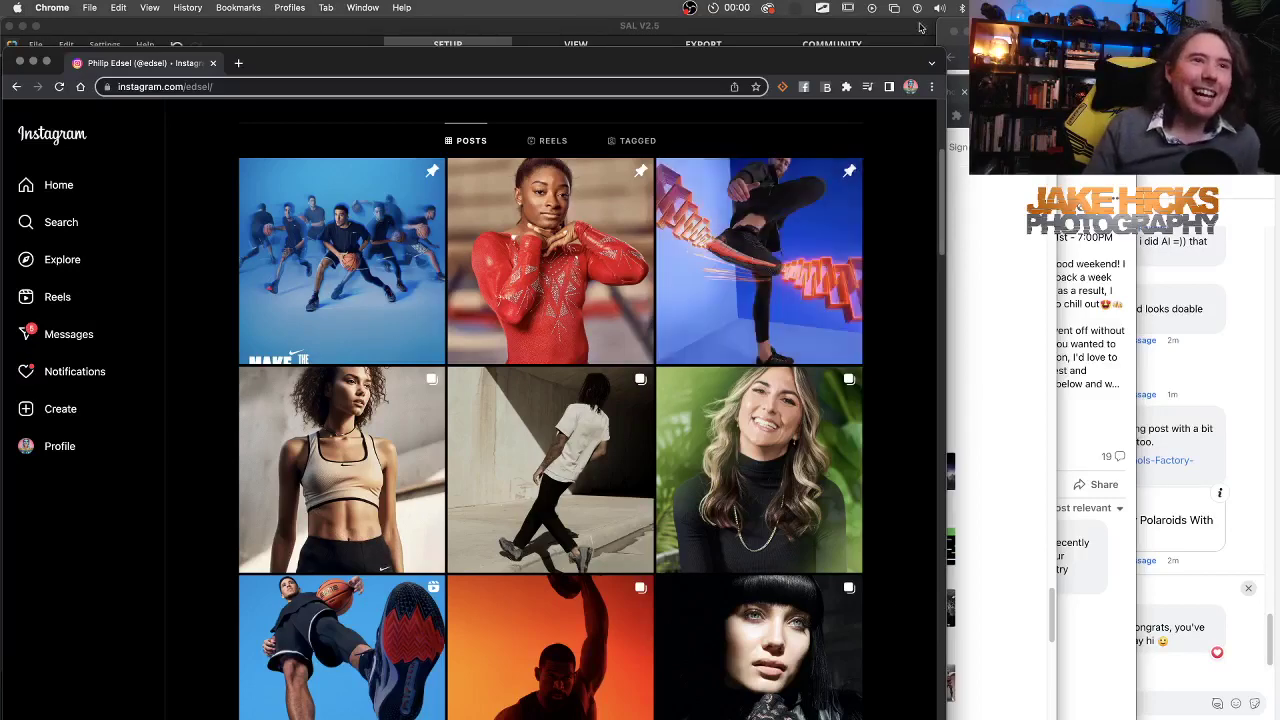
# Rearrange the overlapping browser windows so the Instagram profile sits in front of the Midjourney article.
pyautogui.moveTo(847, 62); pyautogui.dragTo(795, 68)
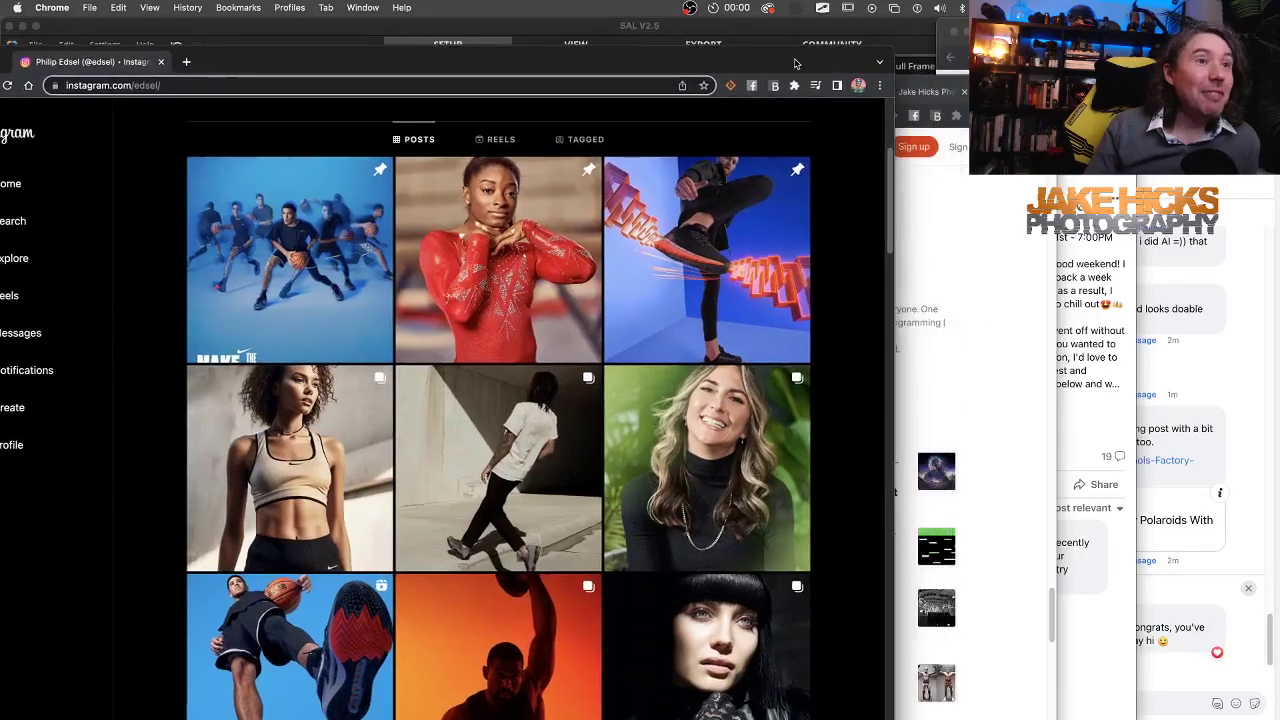
pyautogui.click(970, 248)
pyautogui.moveTo(1027, 91); pyautogui.dragTo(860, 128)
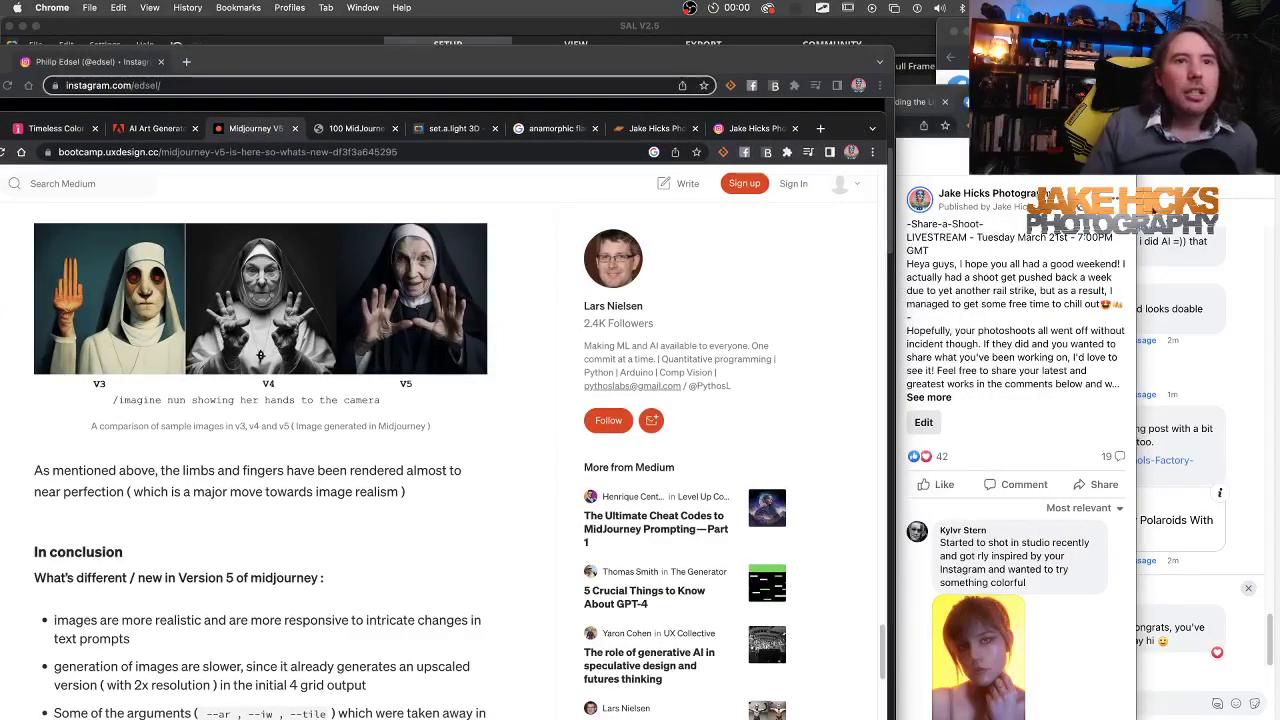
pyautogui.moveTo(333, 62); pyautogui.dragTo(410, 62)
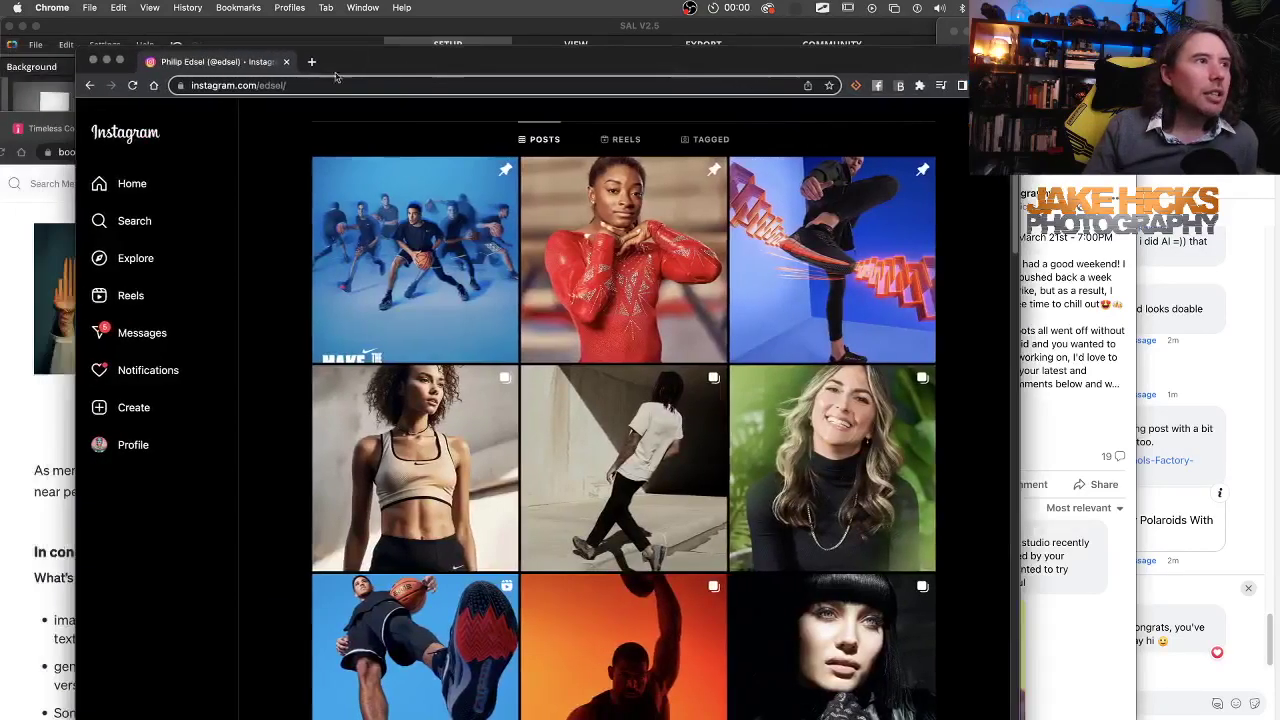
# Minimise the Instagram window, move the Midjourney V5 article up and review its sample images of hands and fingers.
pyautogui.click(106, 61)
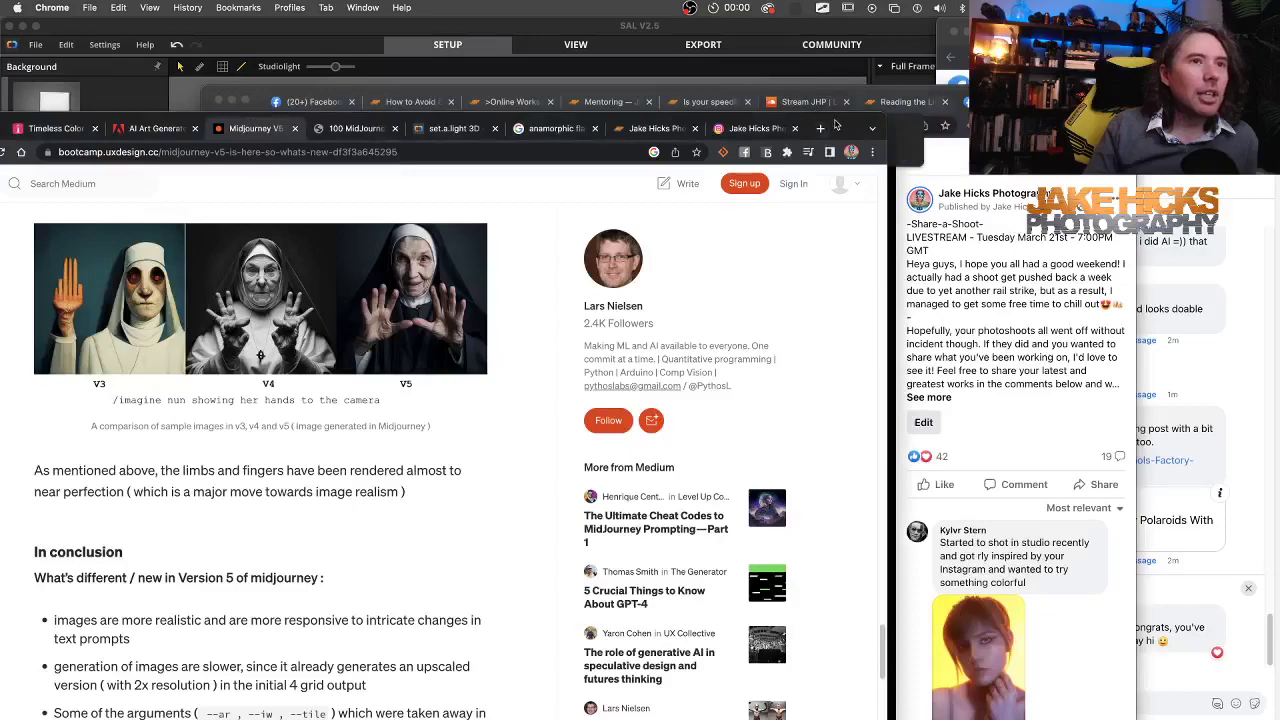
pyautogui.moveTo(840, 125); pyautogui.dragTo(847, 48)
pyautogui.scroll(15, 459, 478)
pyautogui.scroll(-10, 457, 473)
pyautogui.scroll(2, 457, 473)
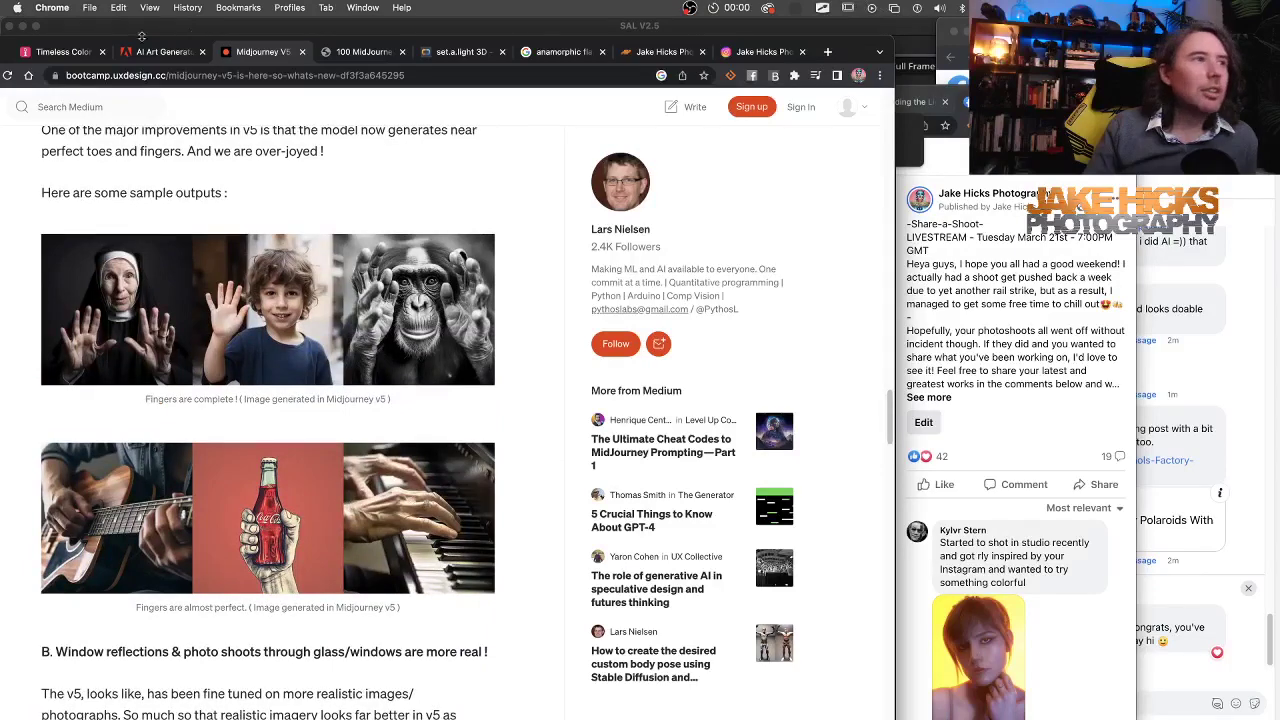
# Minimise the Midjourney article window and place the Facebook Share-a-Shoot photo window beside the livestream comments.
pyautogui.doubleClick(855, 50)
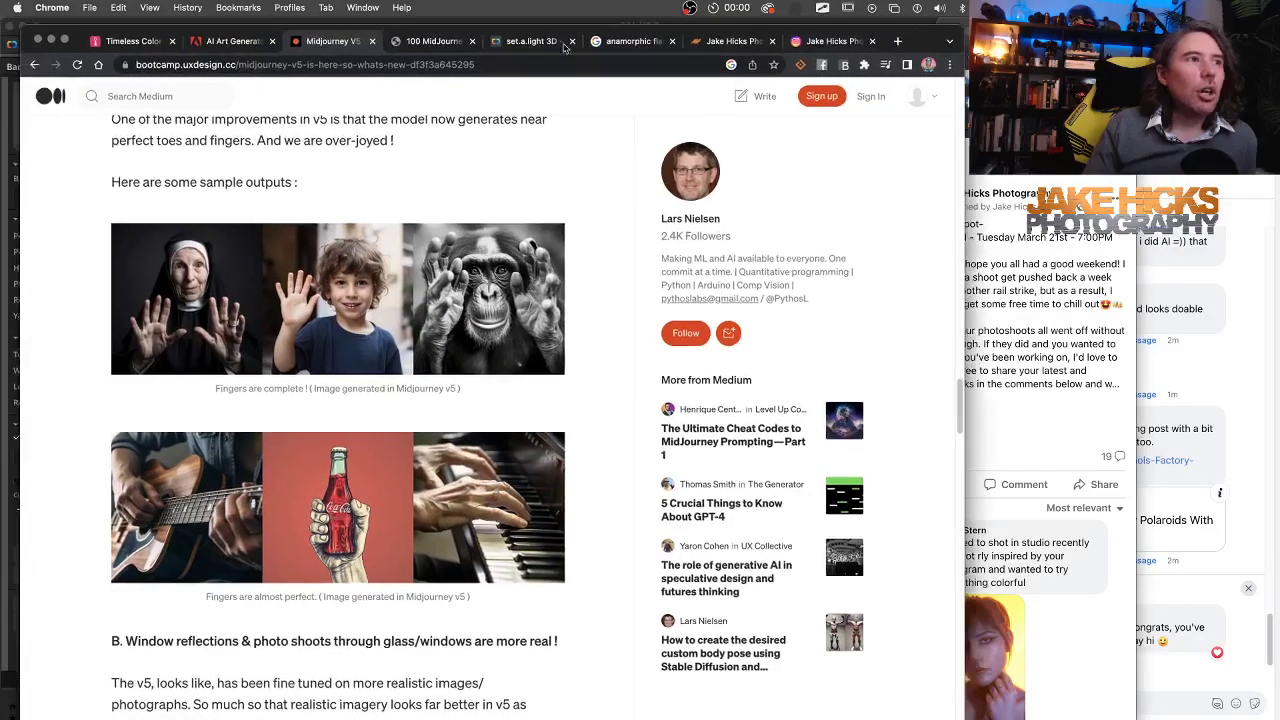
pyautogui.click(51, 39)
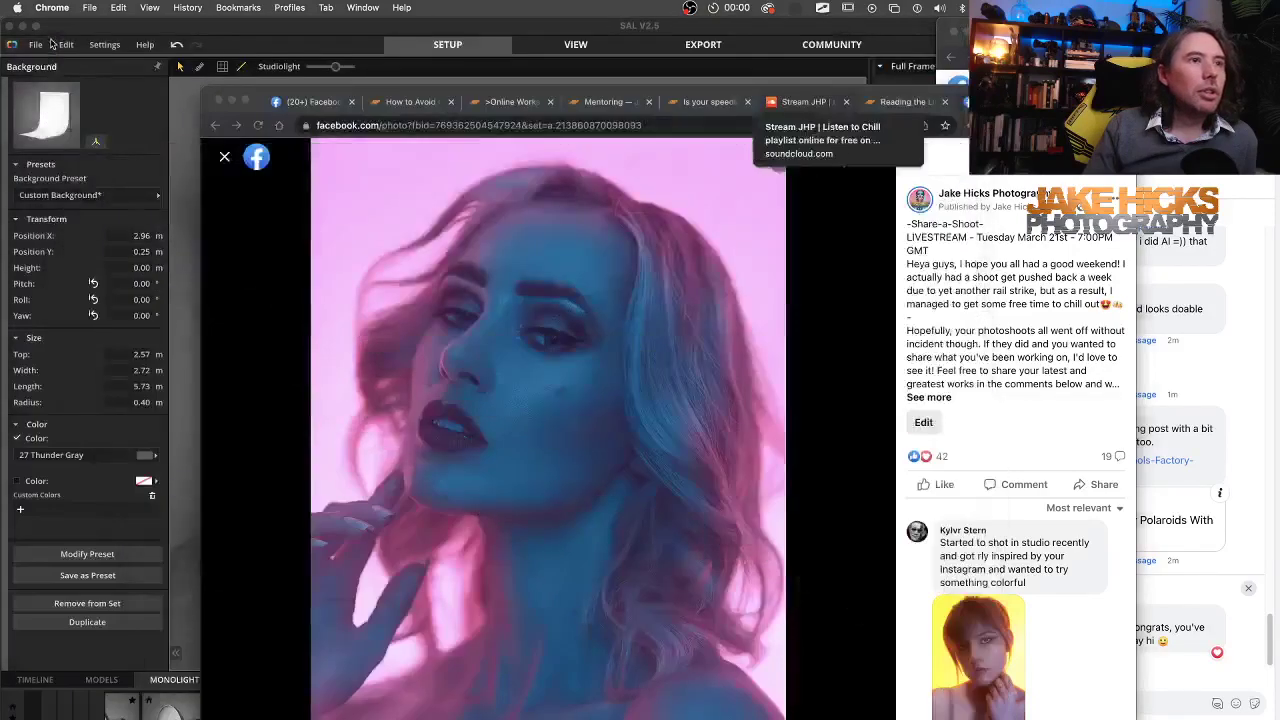
pyautogui.moveTo(1086, 98); pyautogui.dragTo(884, 30)
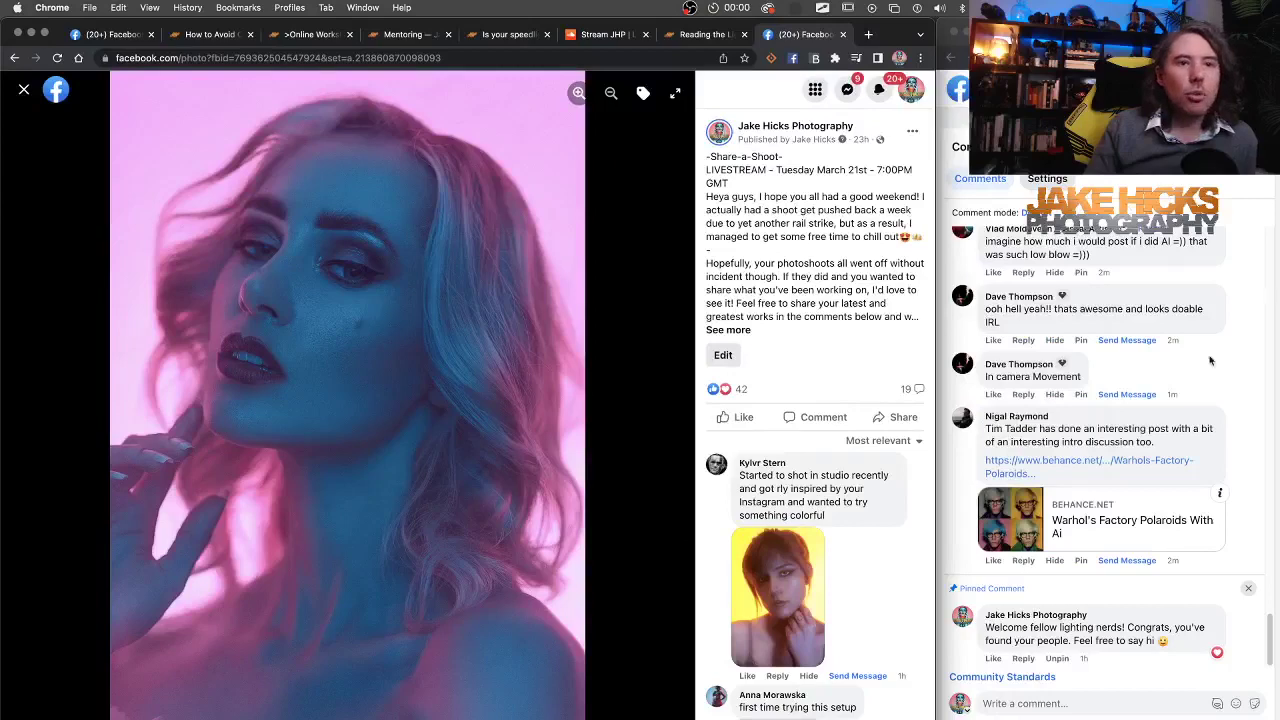
# Read the recent livestream comments, including the viewer's link to the Warhol's Factory Polaroids With Ai post.
pyautogui.scroll(3, 1248, 336)
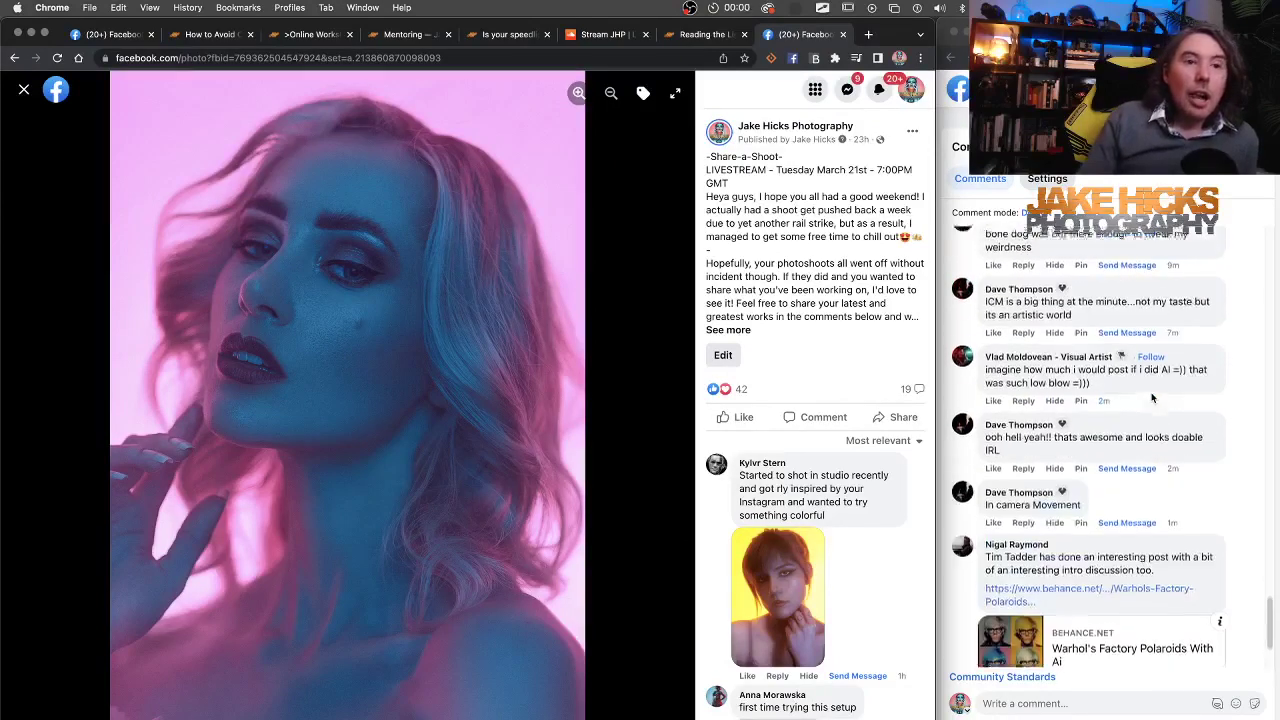
pyautogui.scroll(1, 1155, 420)
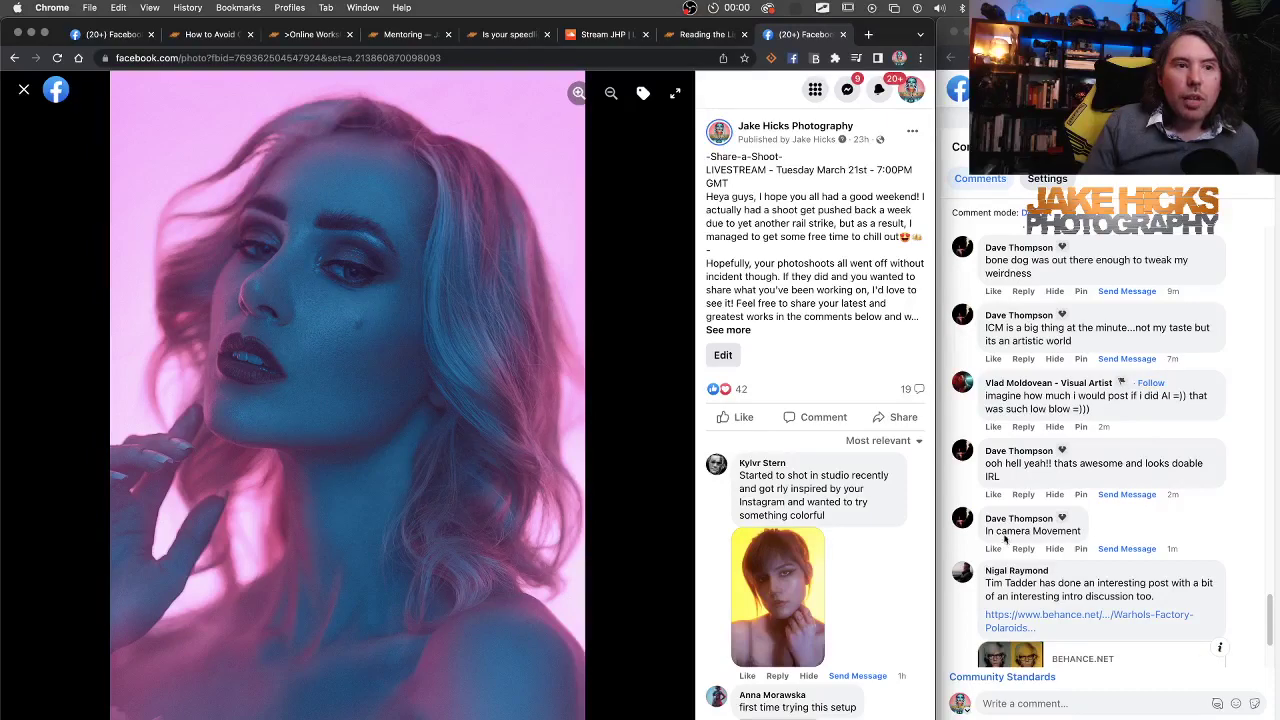
pyautogui.scroll(-2, 1005, 538)
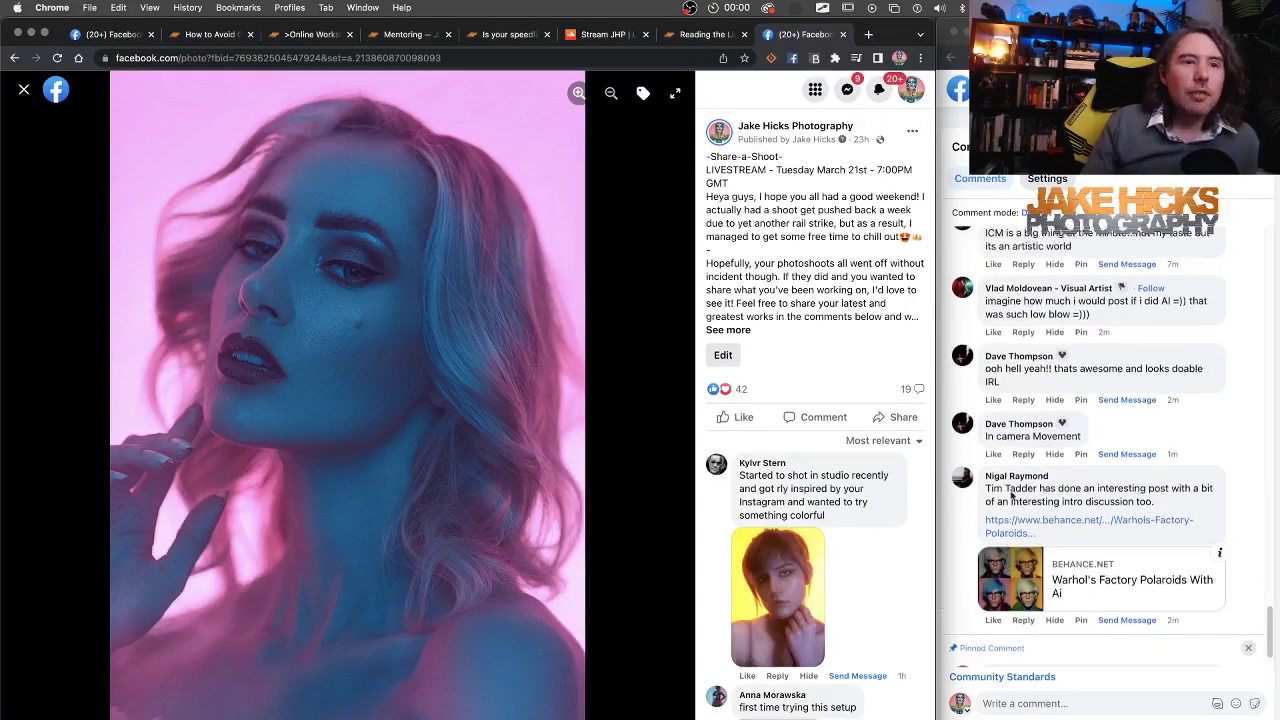
pyautogui.scroll(1, 993, 460)
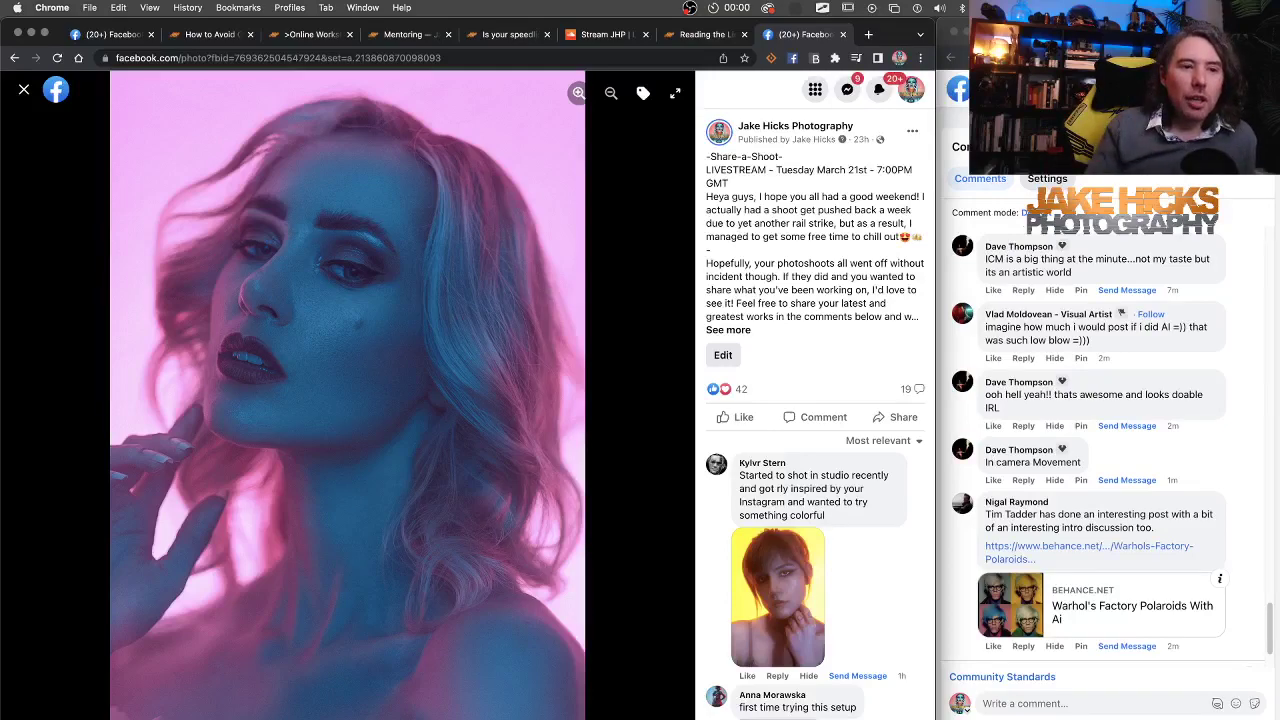
pyautogui.scroll(-3, 578, 486)
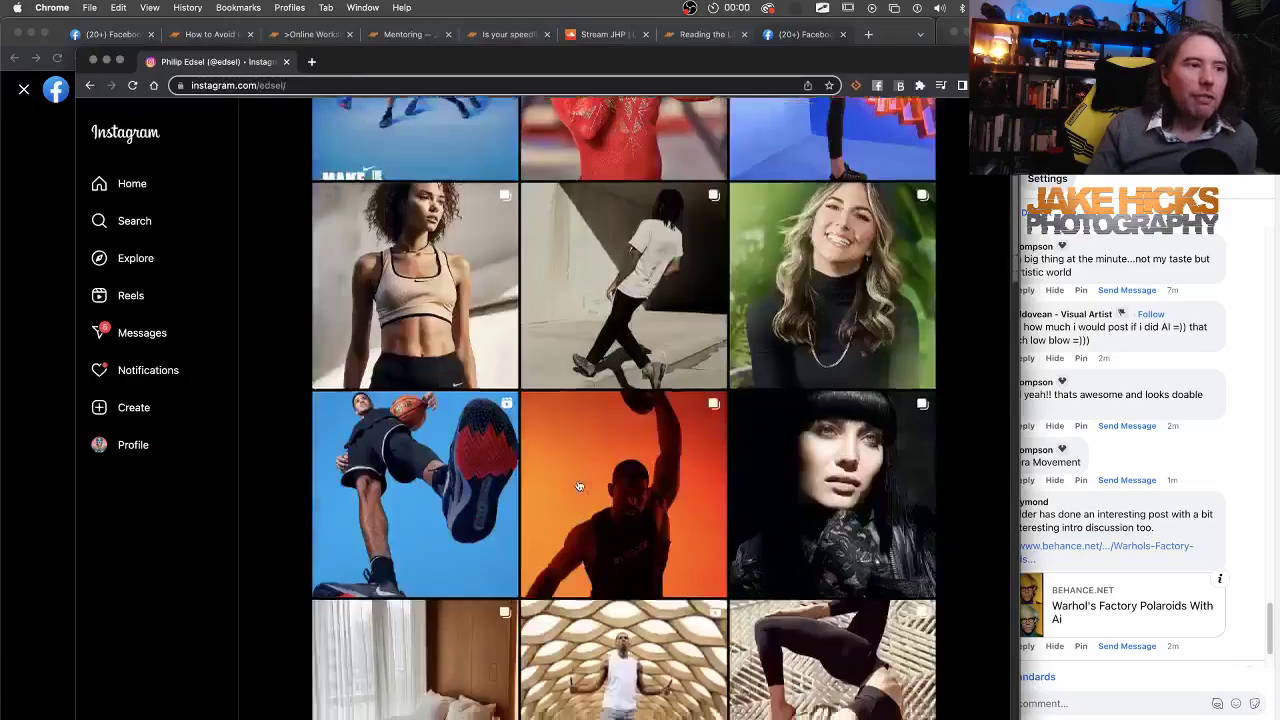
# Continue down the photographer's Instagram profile, open the blue basketball player reel and close it again.
pyautogui.scroll(-5, 578, 486)
pyautogui.click(613, 411)
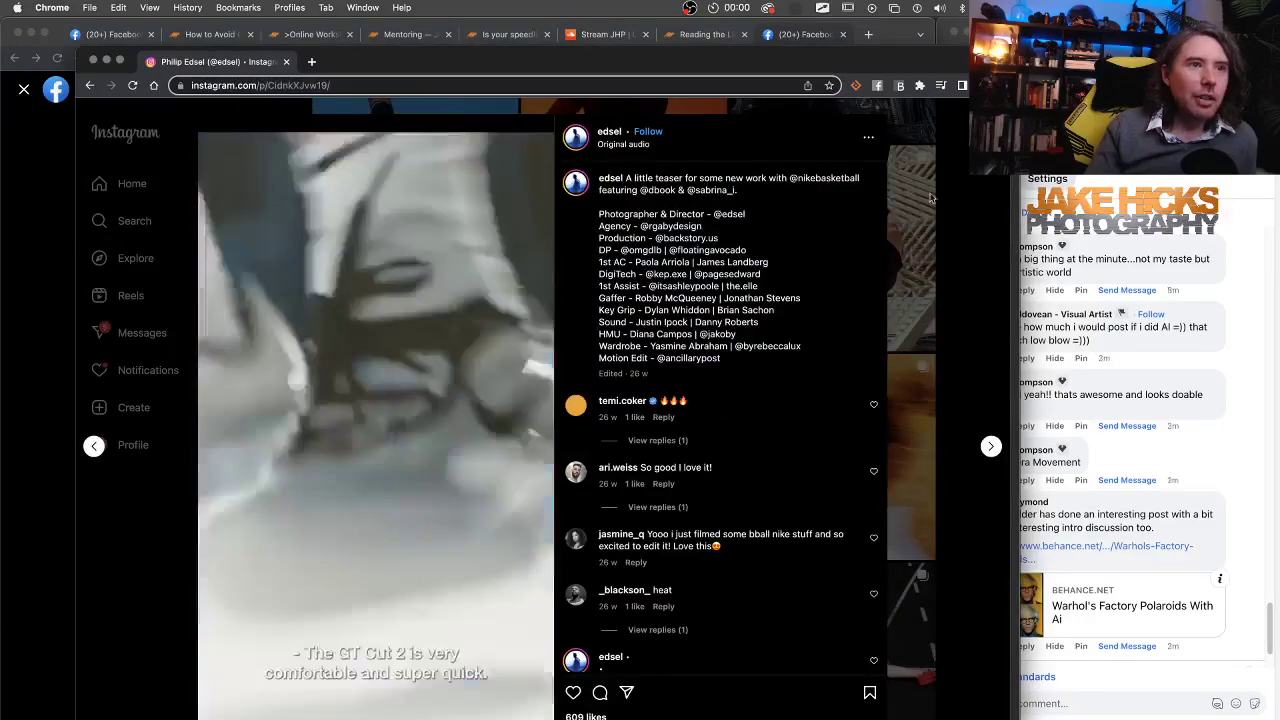
pyautogui.press('Escape')
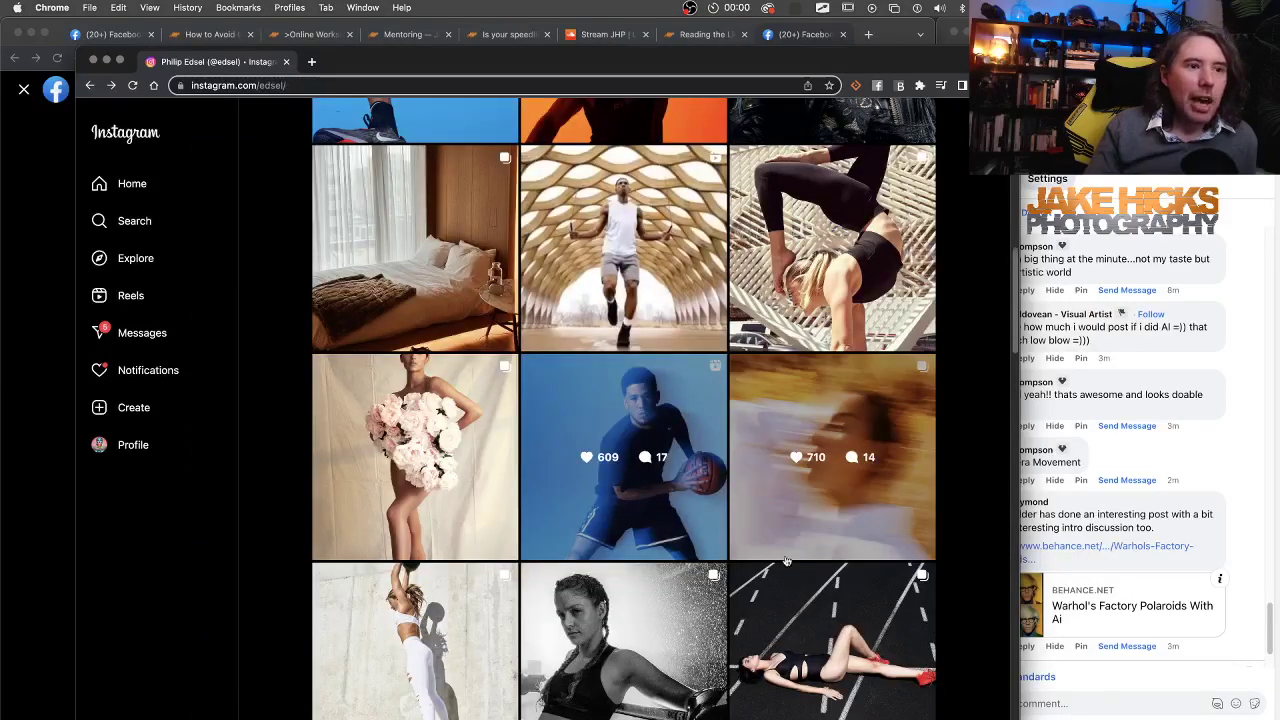
# Examine the photographer's older sports, portrait and location work in the Instagram post grid, returning to the newest posts.
pyautogui.scroll(-1, 786, 562)
pyautogui.scroll(-4, 835, 410)
pyautogui.scroll(-8, 835, 410)
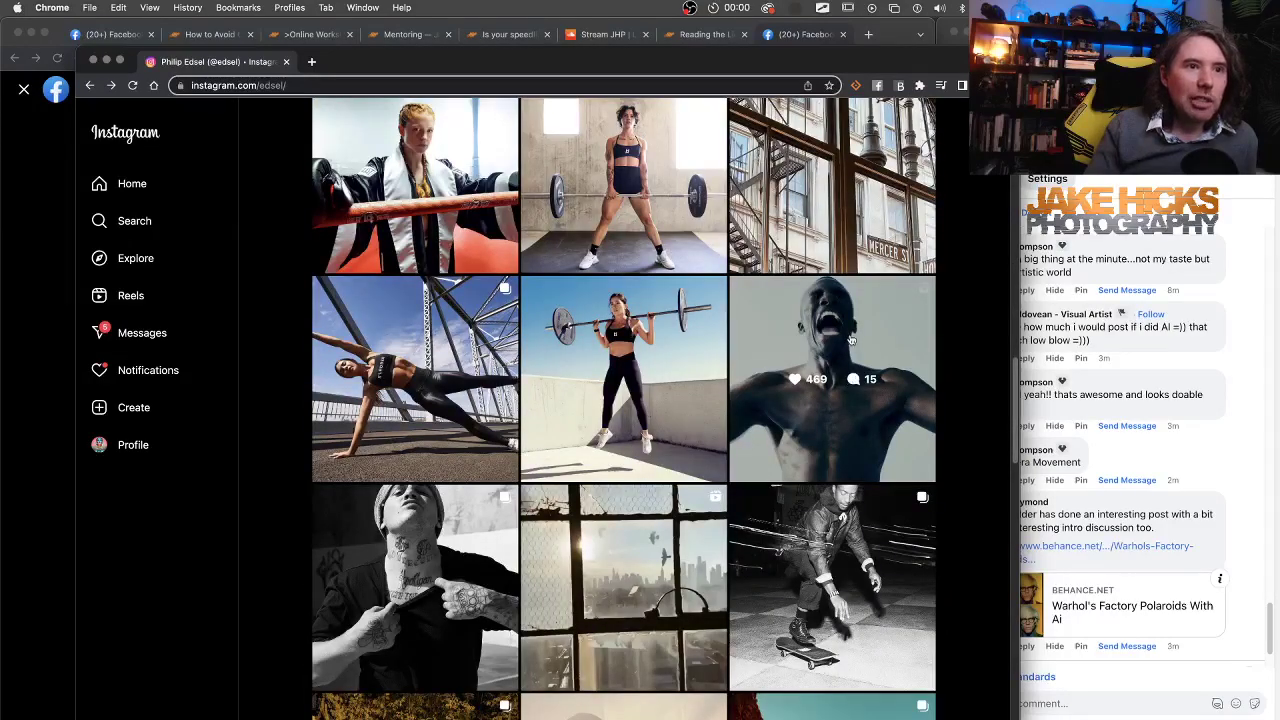
pyautogui.scroll(-6, 835, 480)
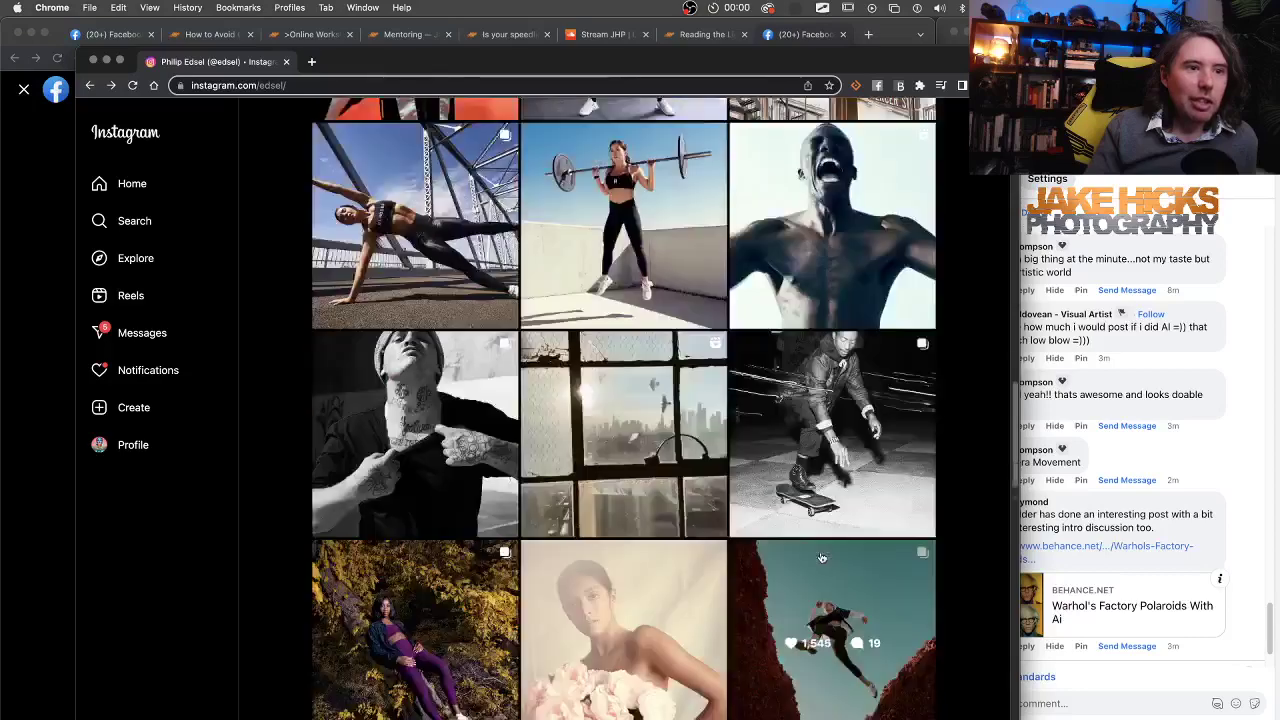
pyautogui.scroll(-4, 755, 510)
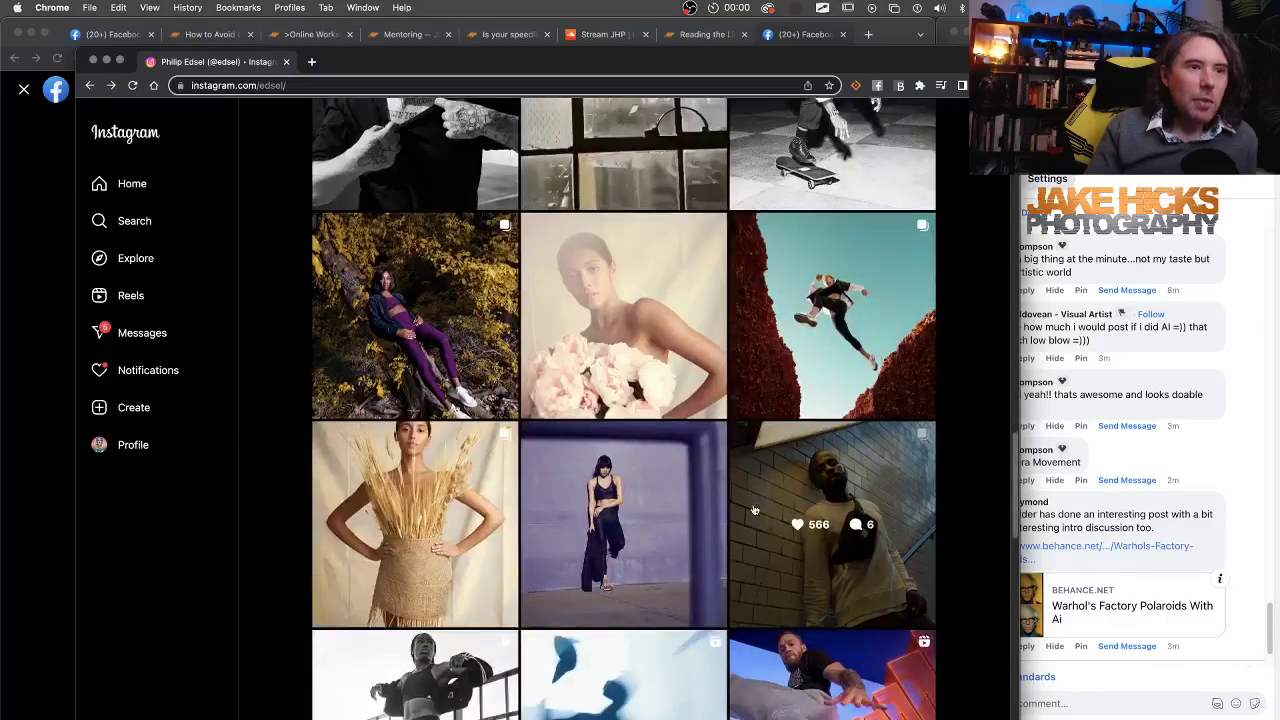
pyautogui.scroll(-5, 755, 510)
pyautogui.scroll(-6, 445, 595)
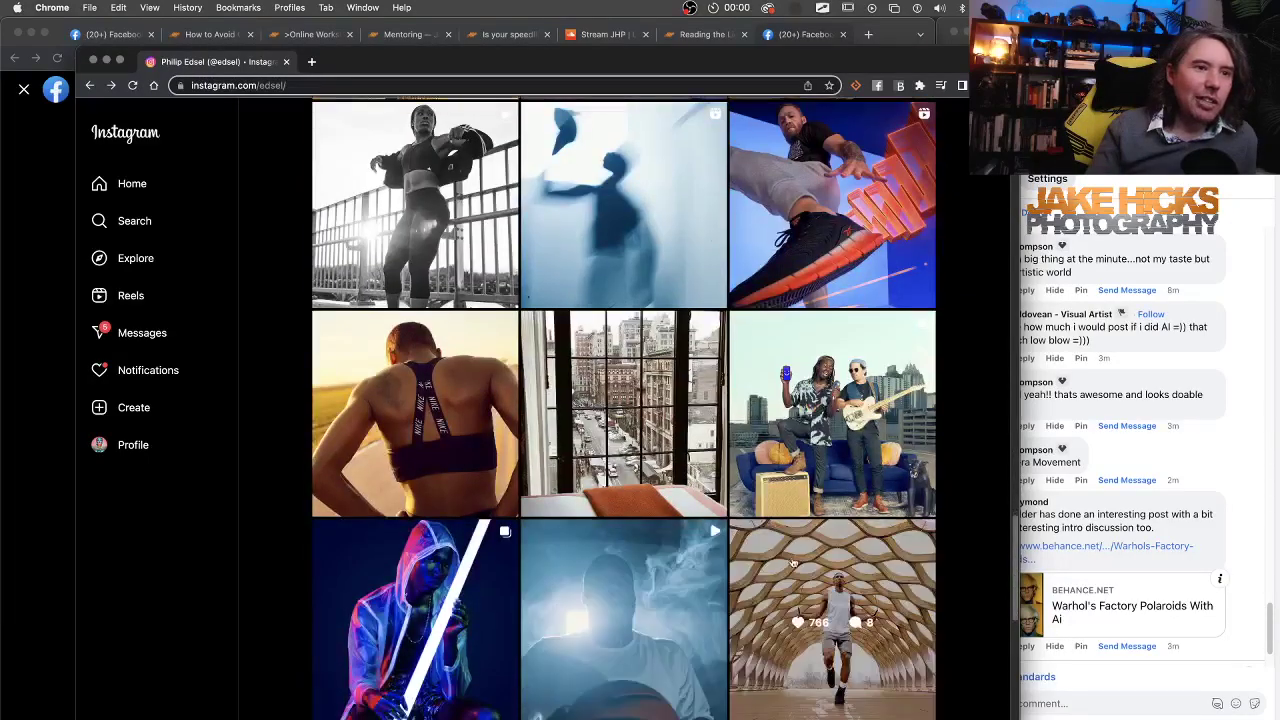
pyautogui.scroll(10, 758, 584)
pyautogui.scroll(8, 758, 584)
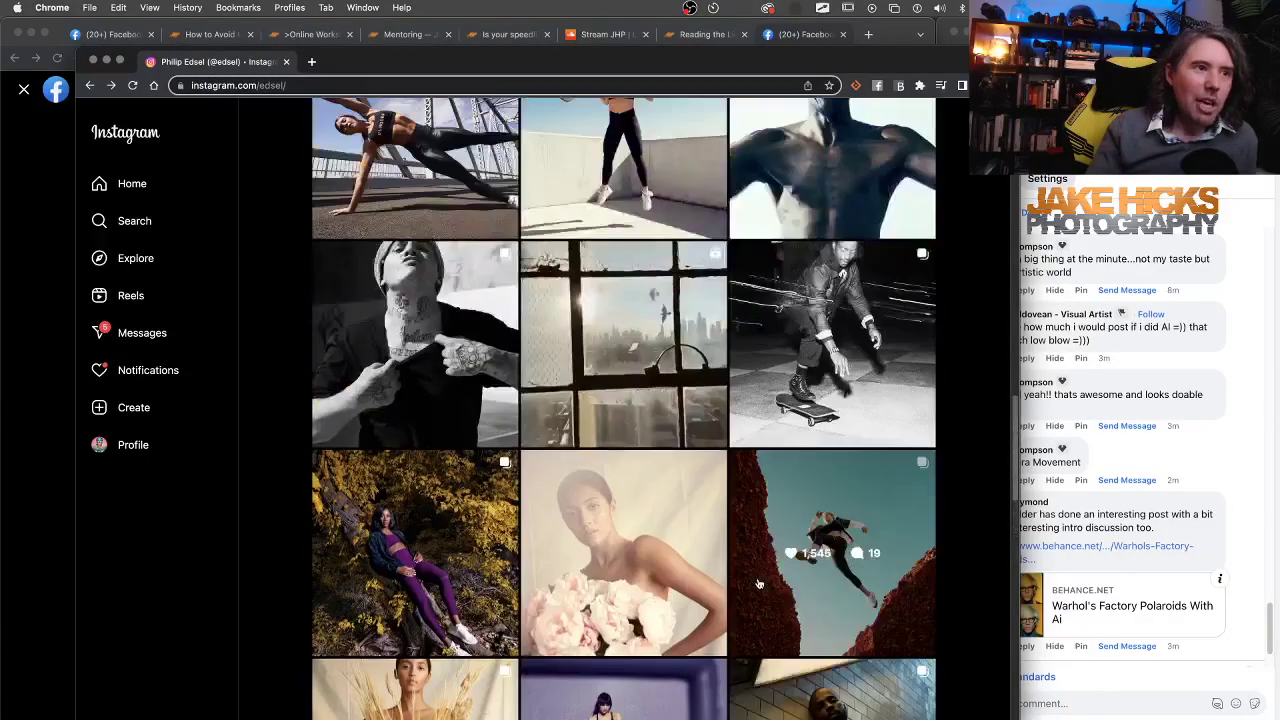
pyautogui.scroll(15, 758, 584)
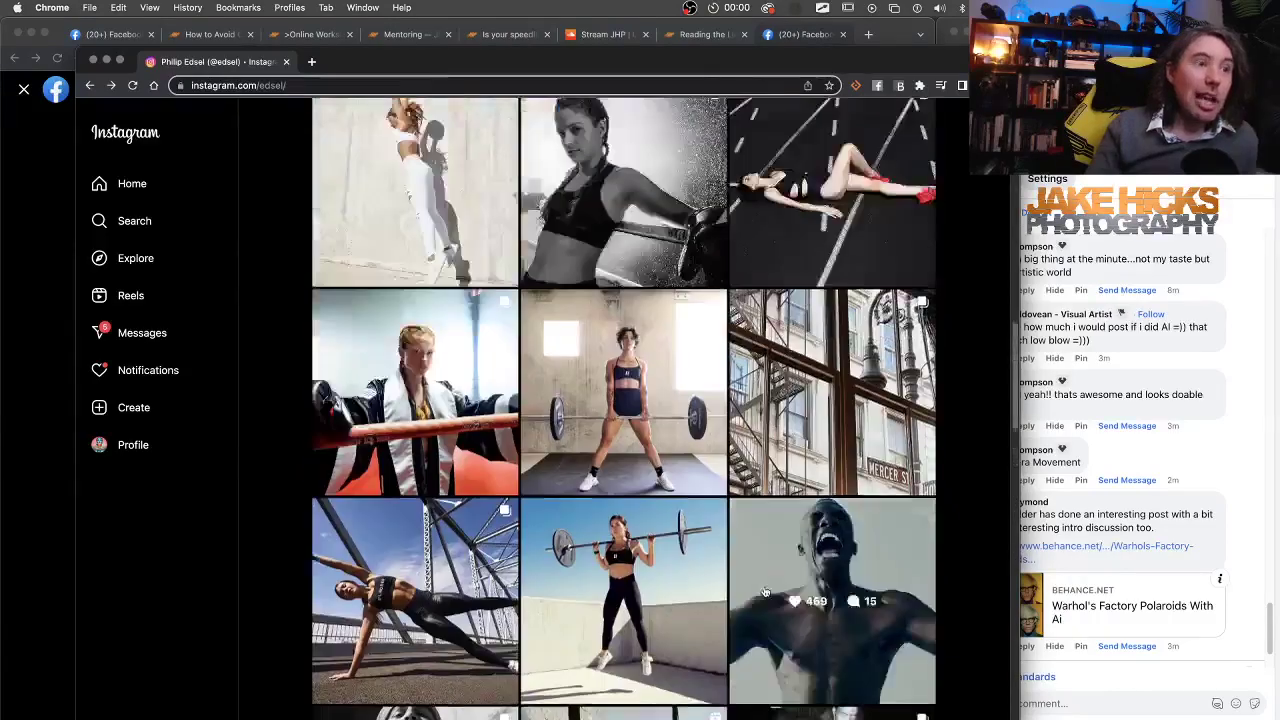
pyautogui.scroll(20, 785, 605)
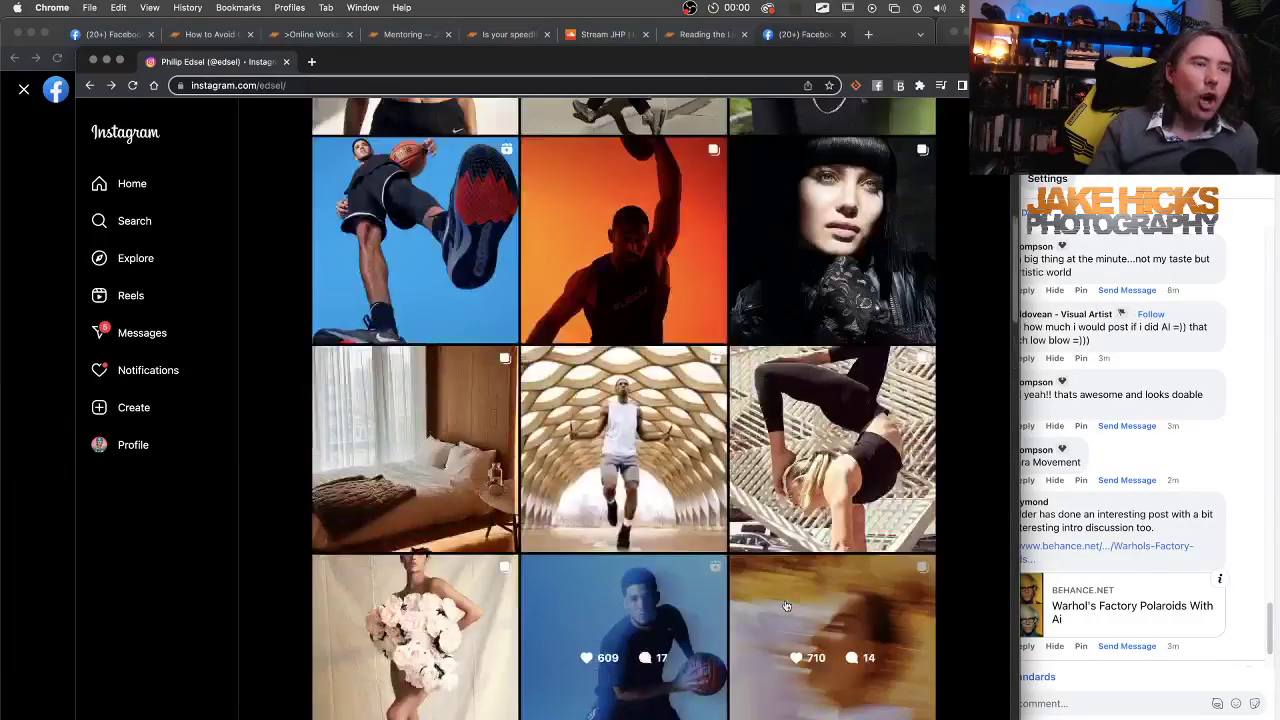
pyautogui.scroll(-4, 785, 605)
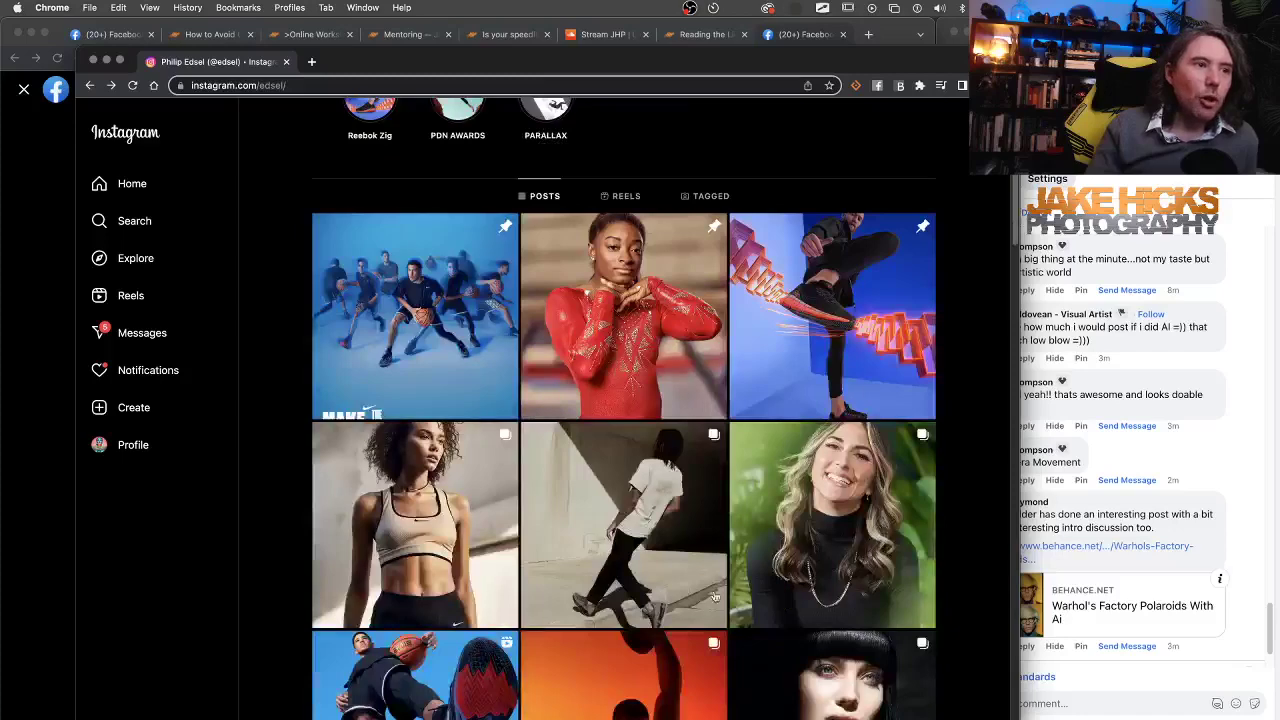
# Open the AI-generated sports bra post and check the newest livestream comments alongside it.
pyautogui.click(436, 482)
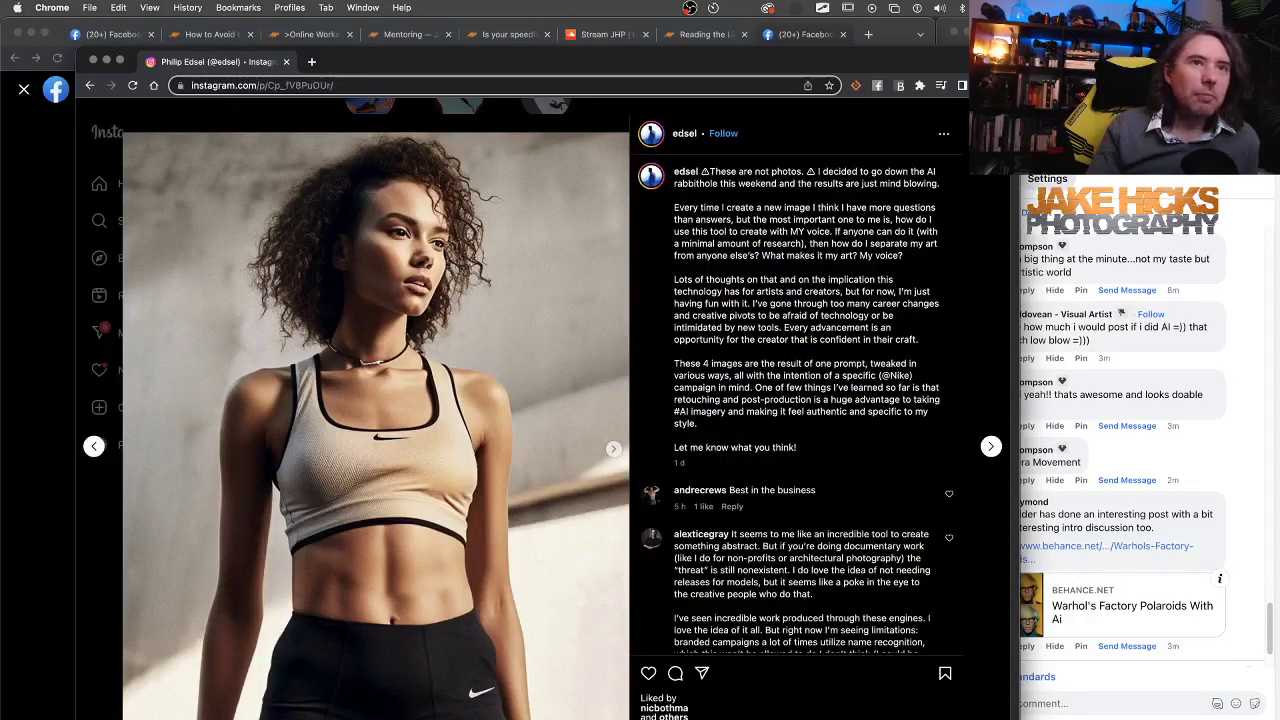
pyautogui.click(1237, 444)
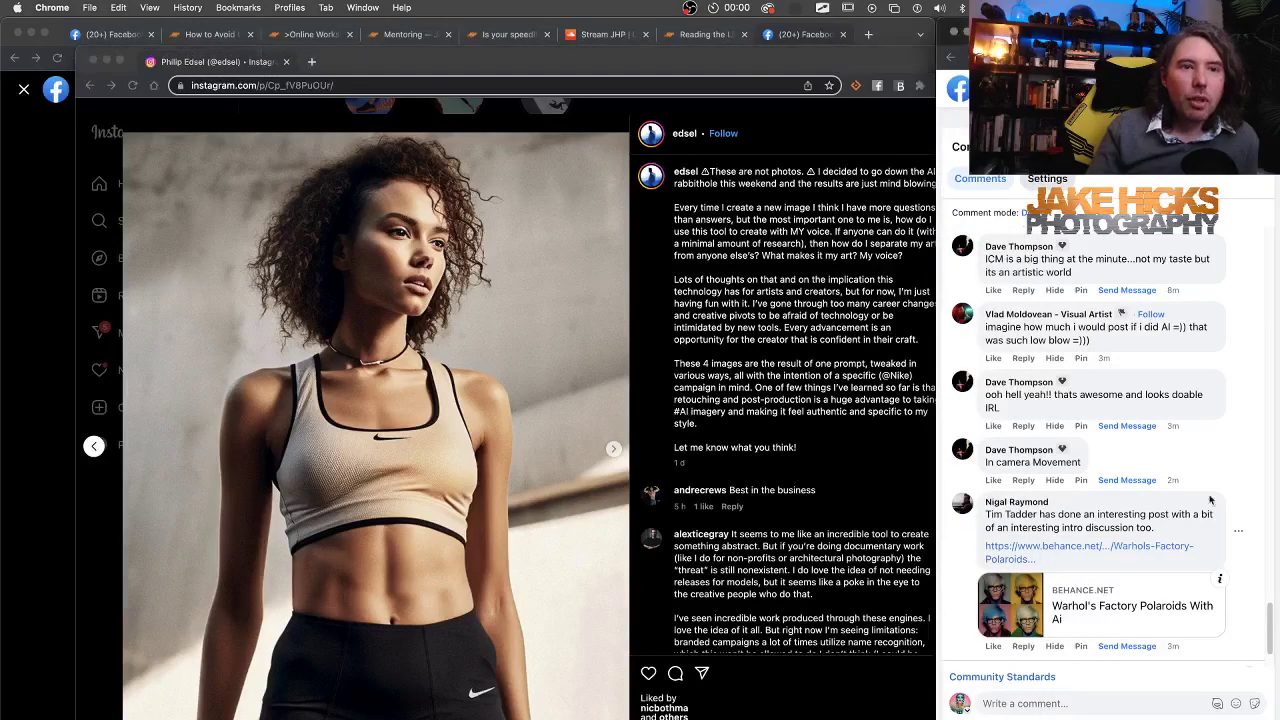
pyautogui.scroll(-3, 1212, 500)
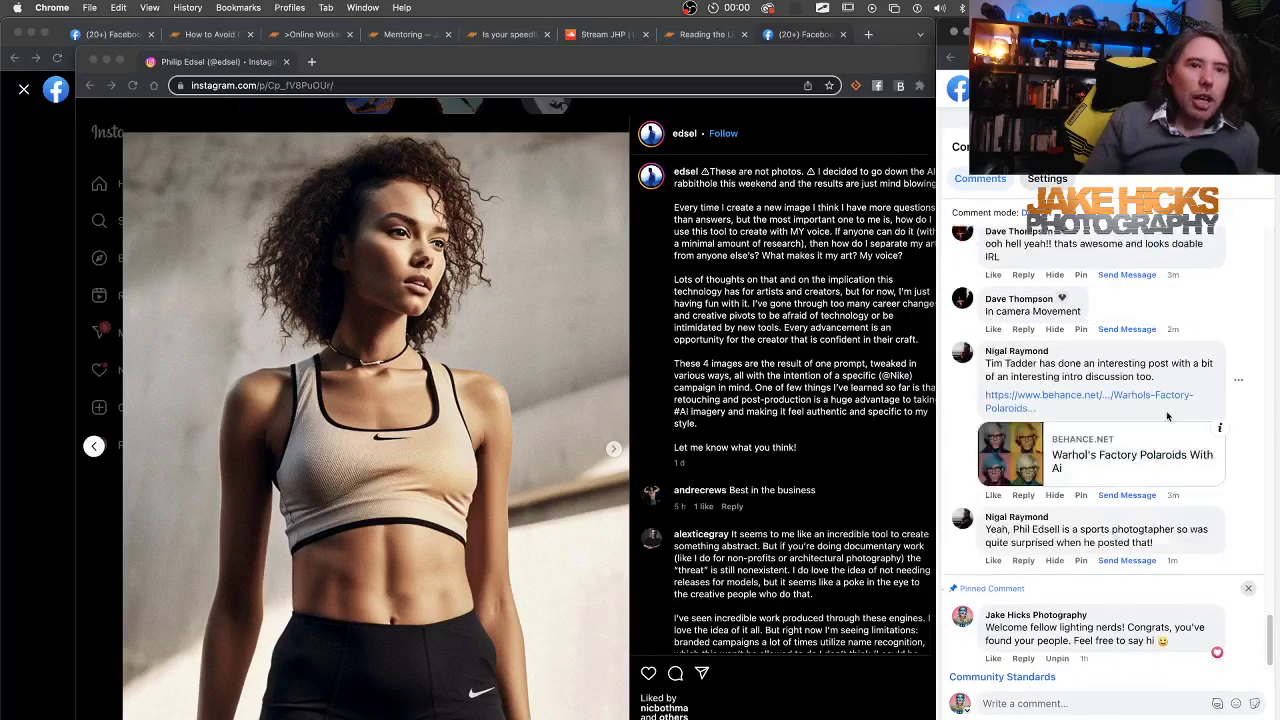
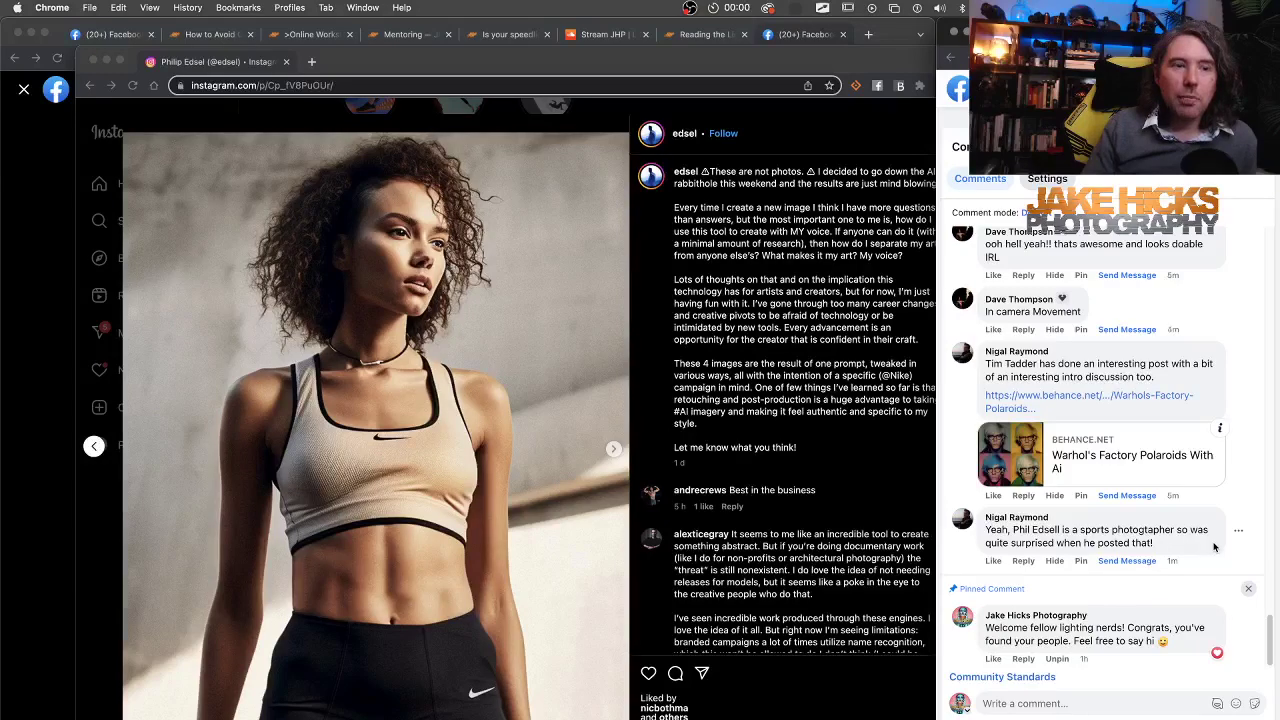
# Read through the comments under the AI-generated Instagram post to gauge how people react to the images.
pyautogui.scroll(-3, 783, 575)
pyautogui.scroll(-3, 783, 575)
pyautogui.scroll(-5, 783, 575)
pyautogui.scroll(-6, 783, 575)
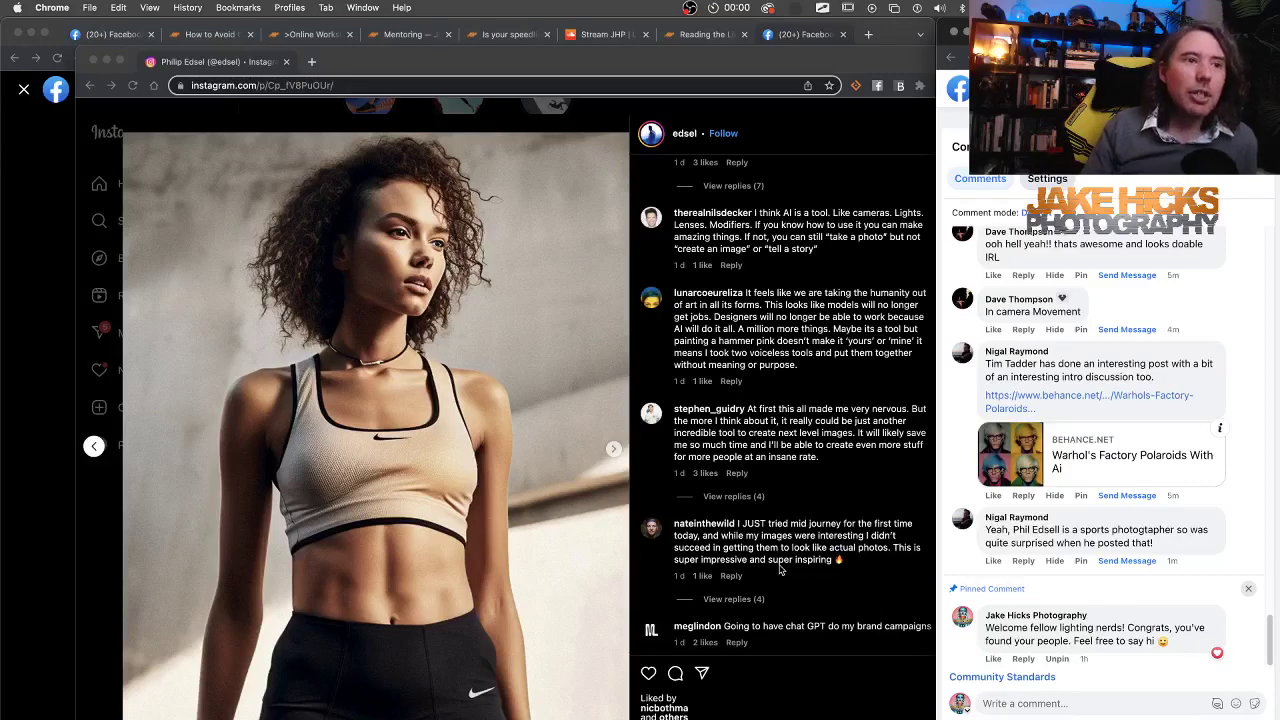
pyautogui.scroll(1, 812, 466)
pyautogui.scroll(-5, 828, 520)
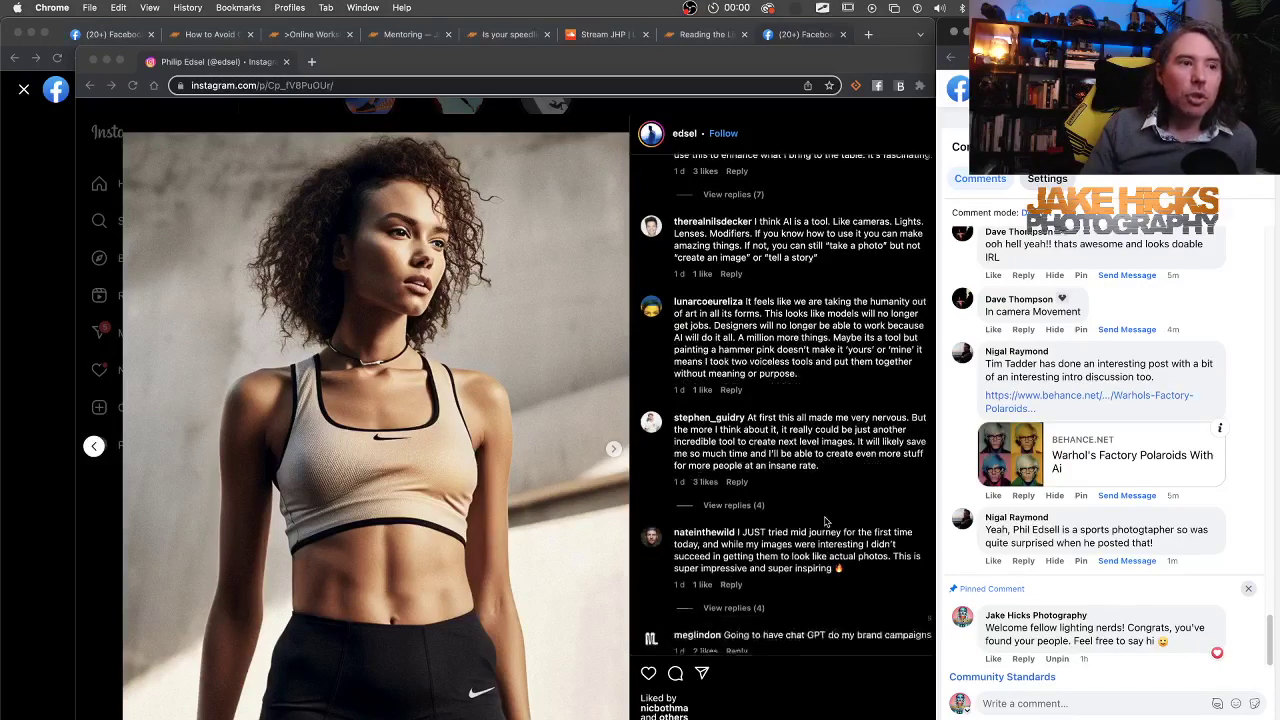
pyautogui.scroll(-3, 843, 566)
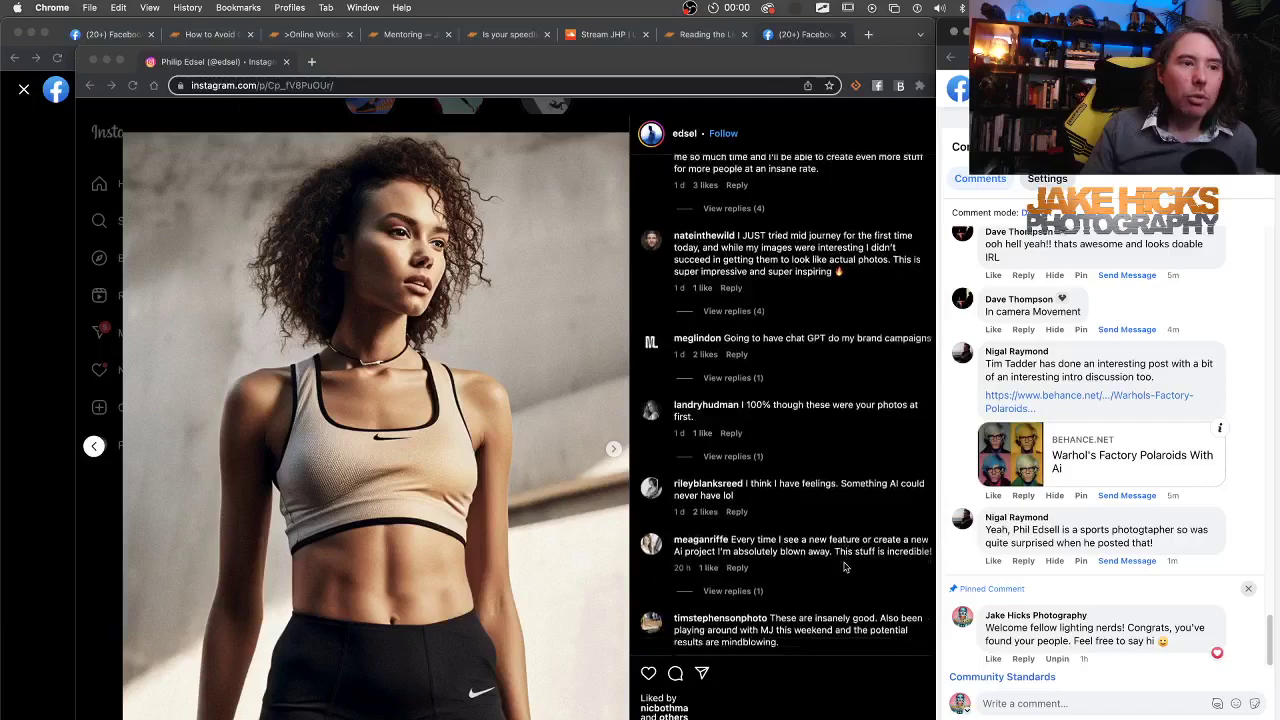
pyautogui.scroll(-3, 843, 566)
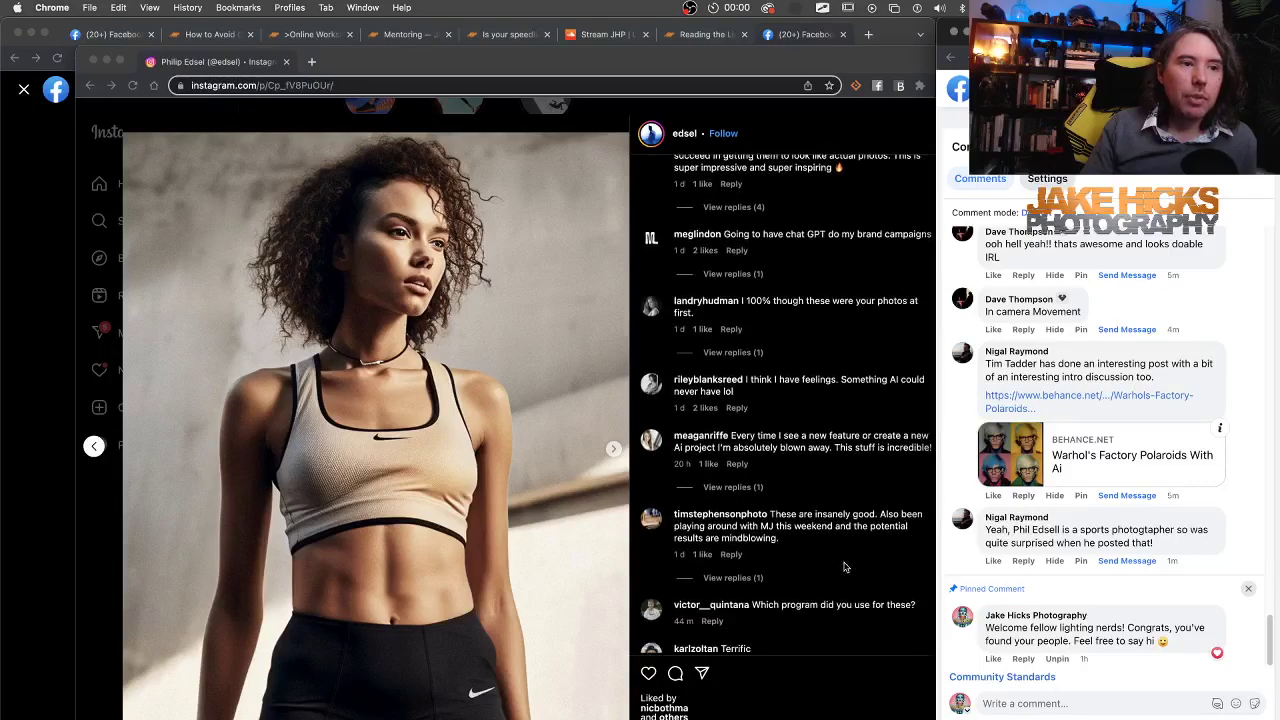
pyautogui.scroll(10, 843, 566)
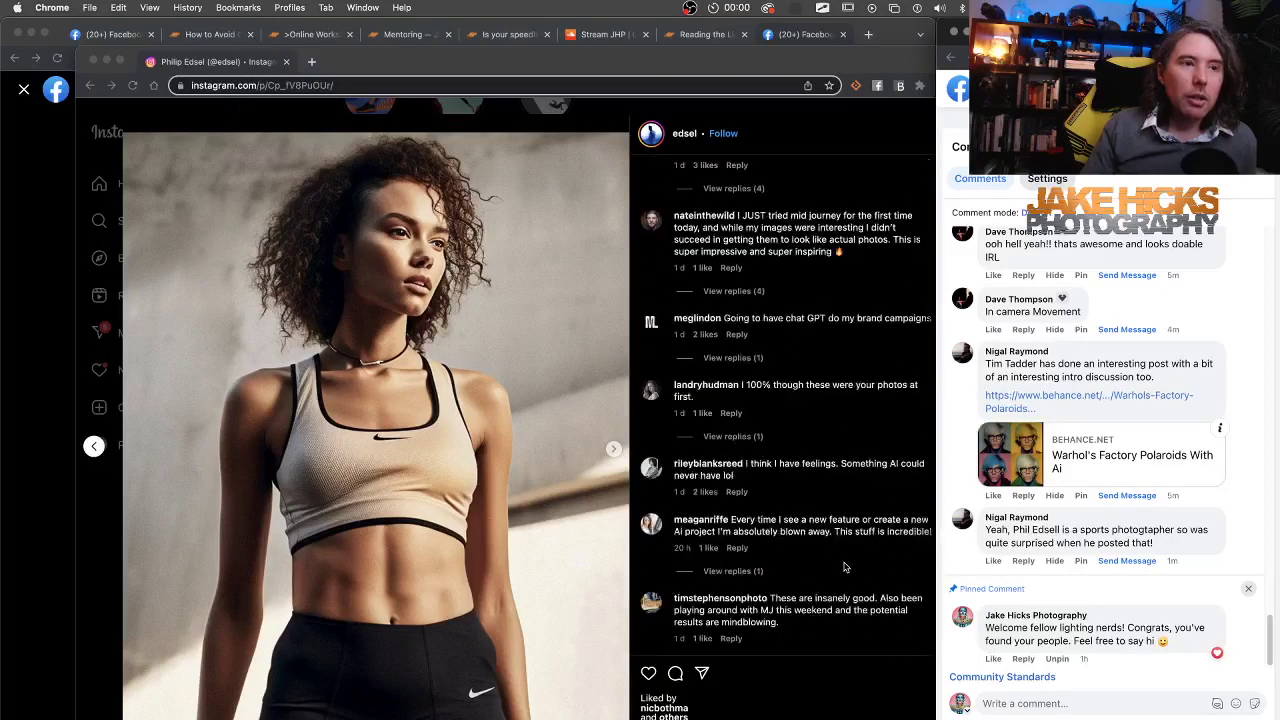
pyautogui.scroll(1, 843, 566)
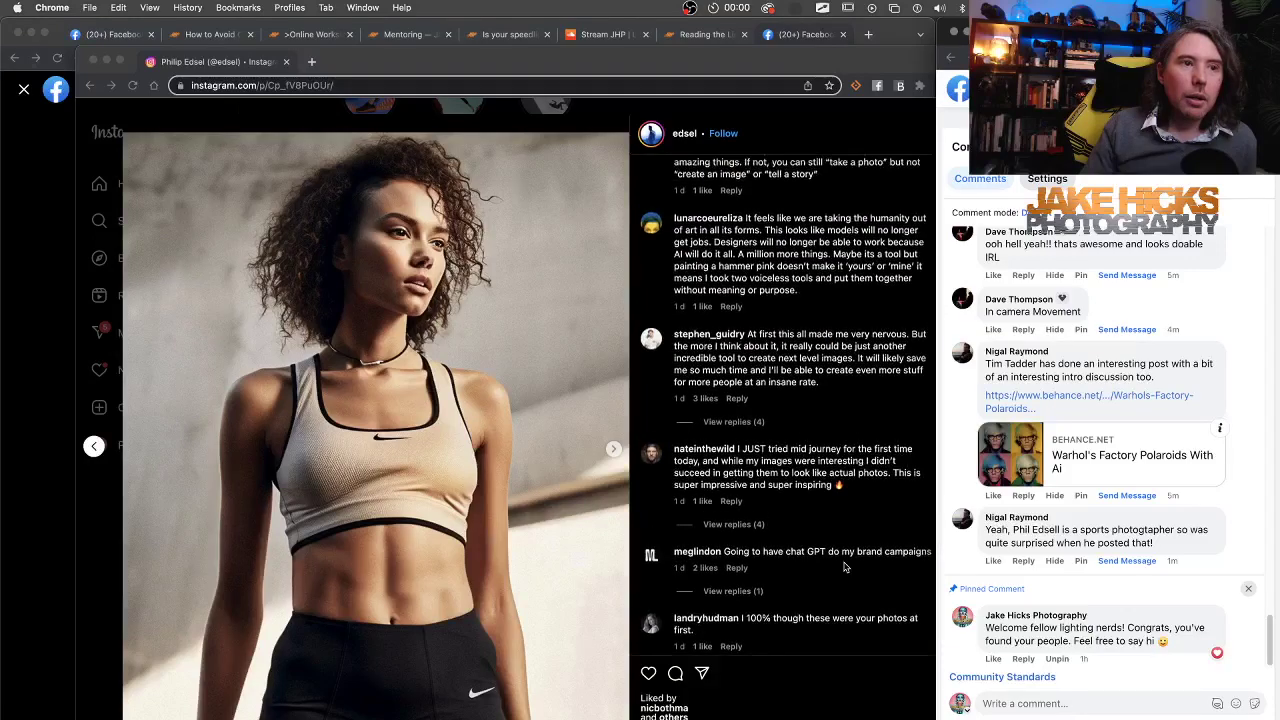
pyautogui.scroll(1, 843, 566)
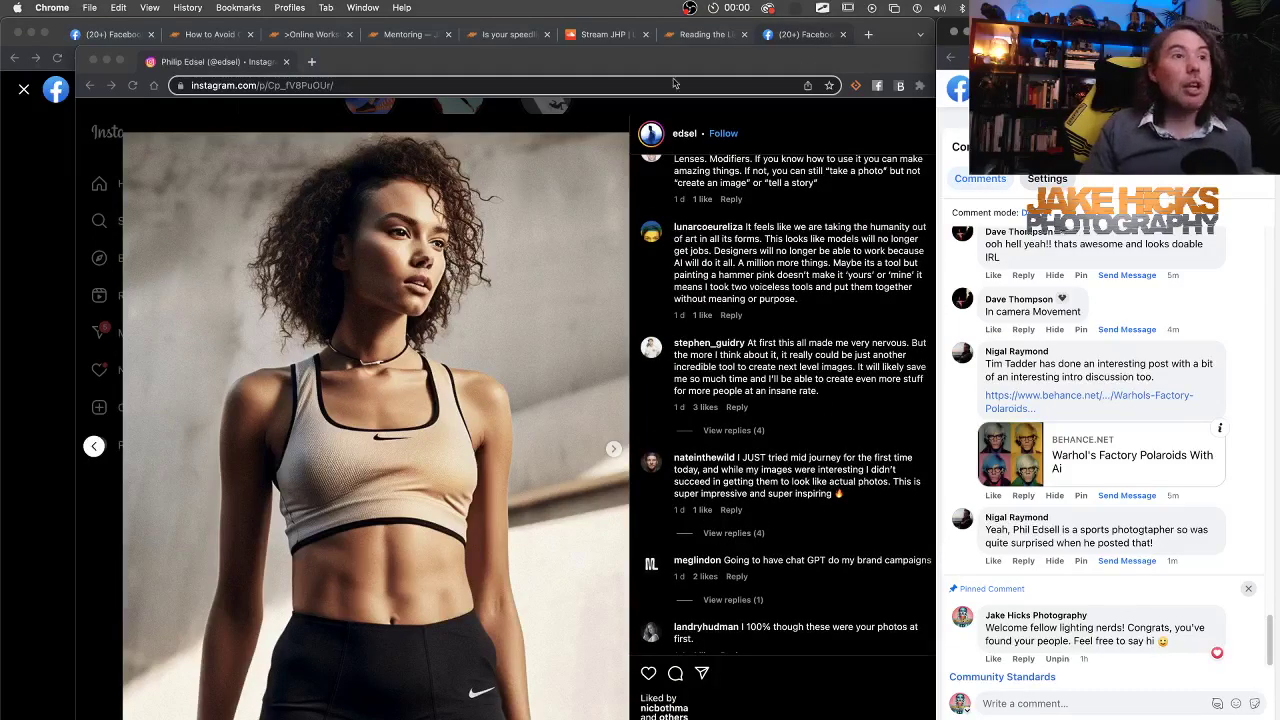
# Minimise the Instagram window to return to the Share-a-Shoot photo post on Facebook.
pyautogui.doubleClick(750, 66)
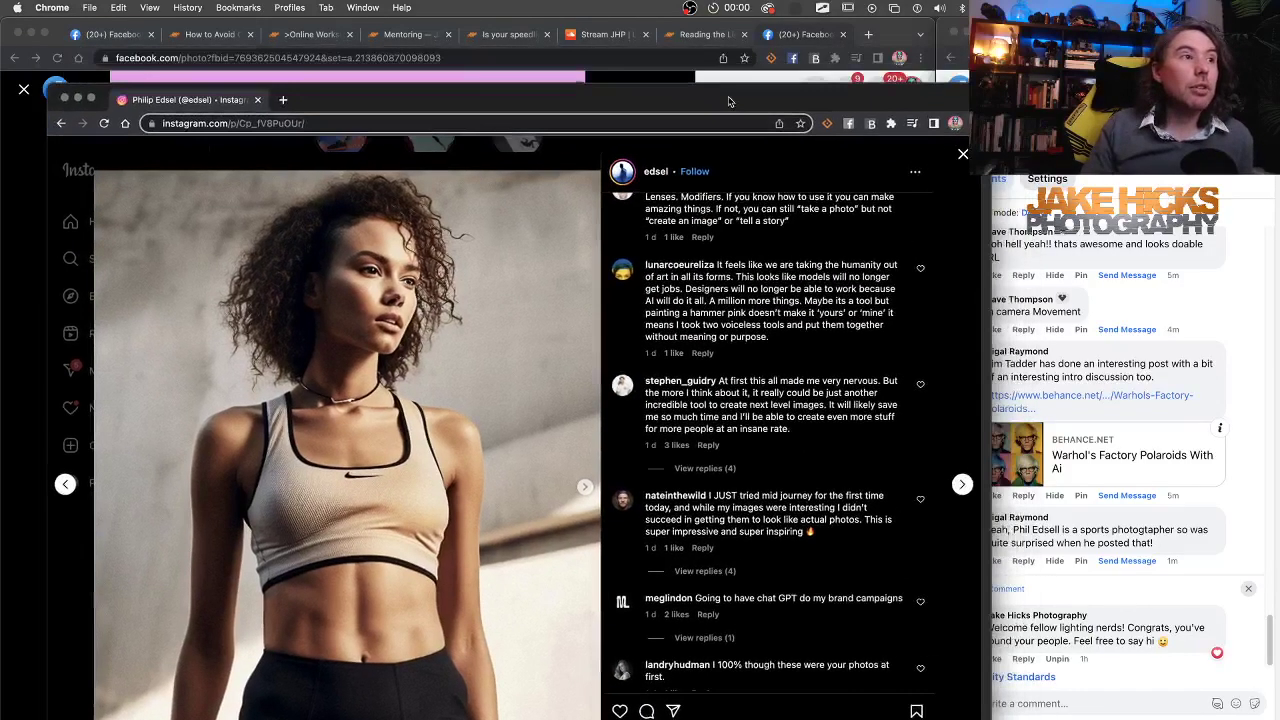
pyautogui.click(78, 99)
pyautogui.scroll(3, 1110, 510)
pyautogui.scroll(-3, 1110, 510)
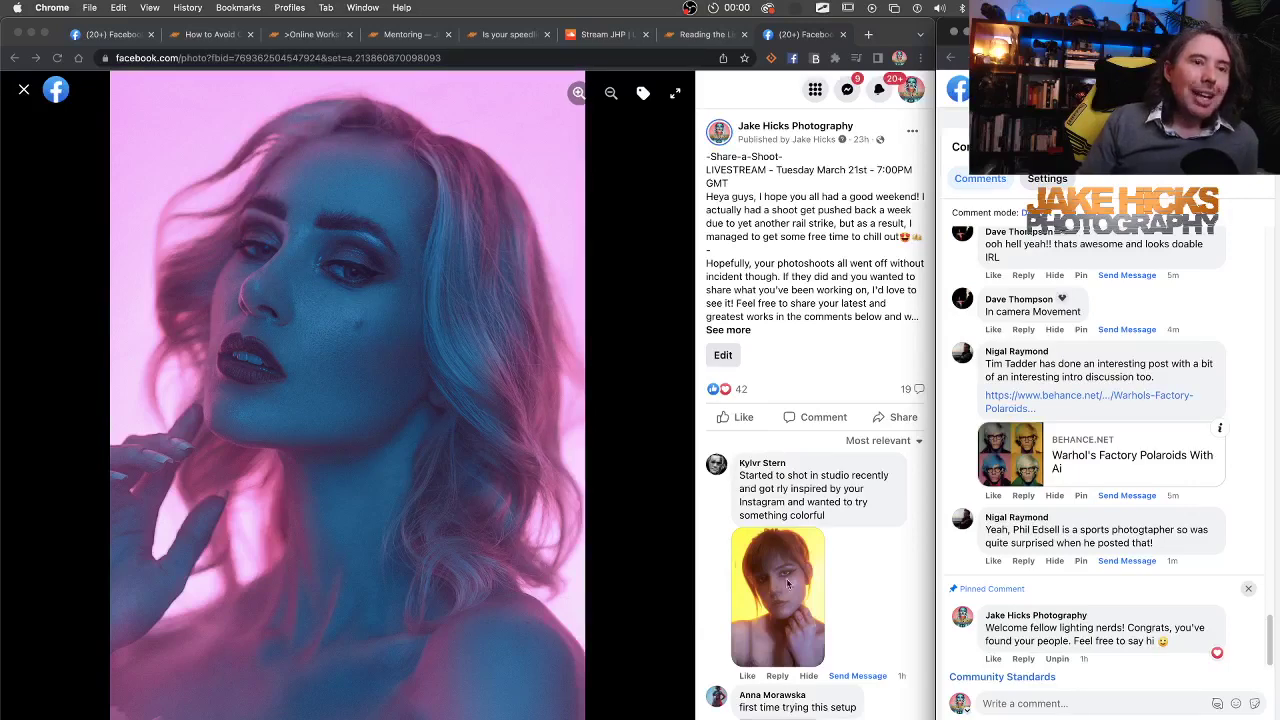
# Show all comments on the Share-a-Shoot post instead of only the most relevant ones.
pyautogui.scroll(-3, 808, 582)
pyautogui.scroll(-3, 808, 582)
pyautogui.scroll(2, 808, 580)
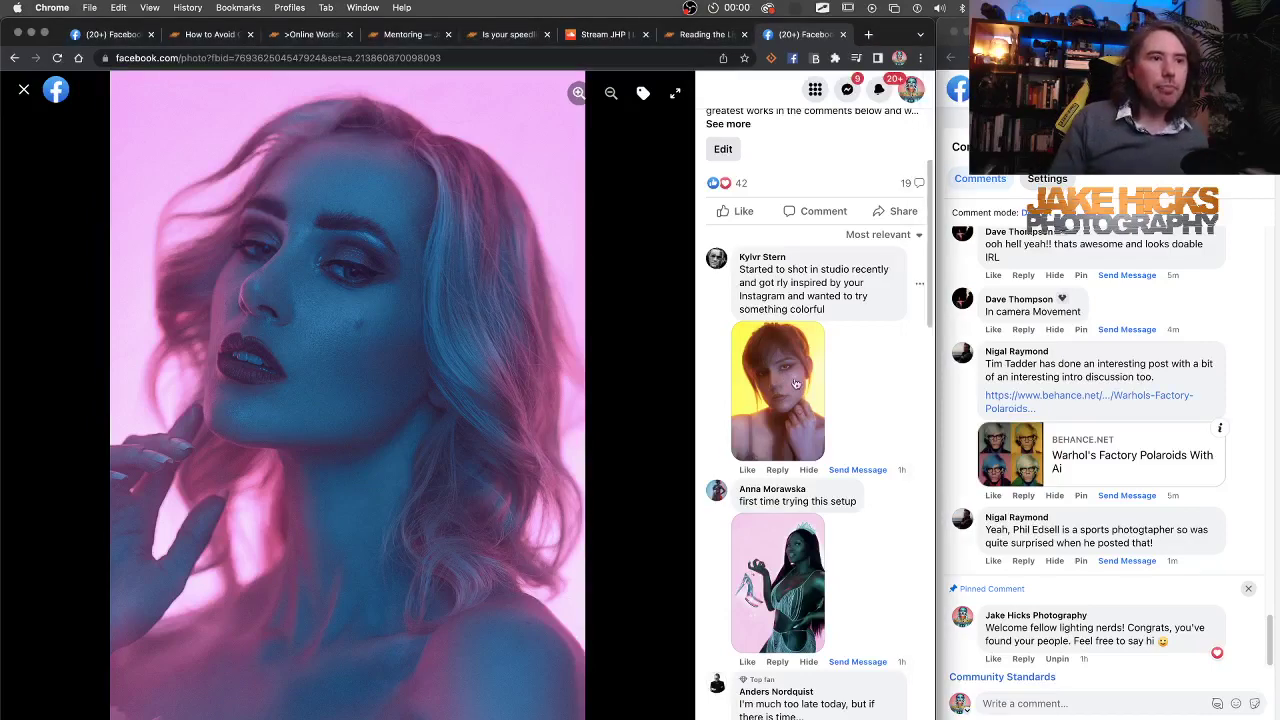
pyautogui.click(903, 238)
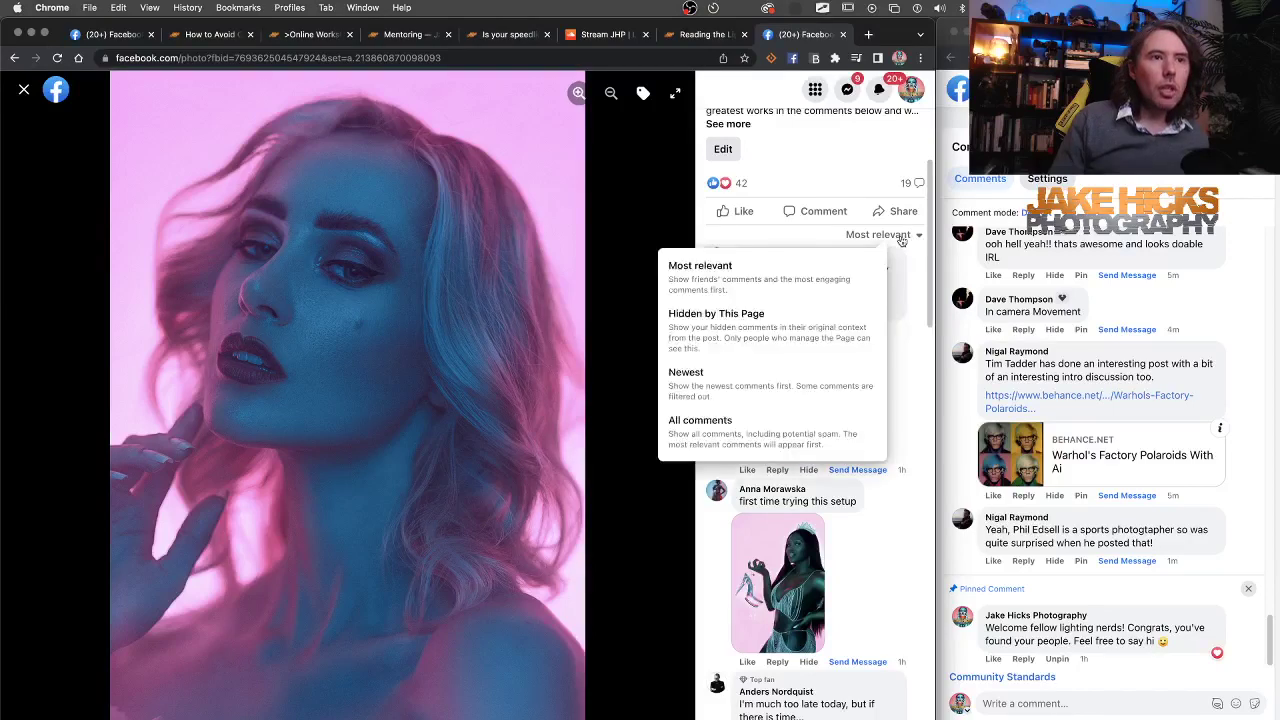
pyautogui.click(815, 445)
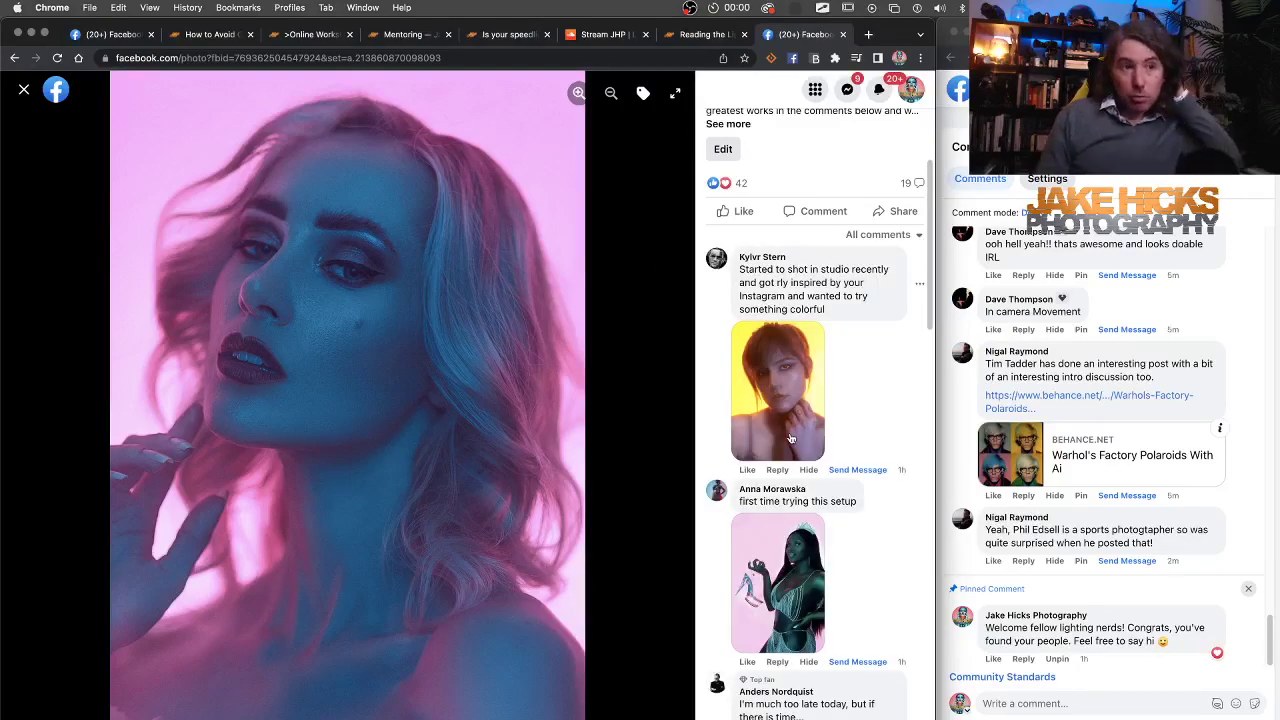
# View the submitted yellow-background portrait and the crowned model on pink at full size, returning to the post between viewings.
pyautogui.click(774, 376)
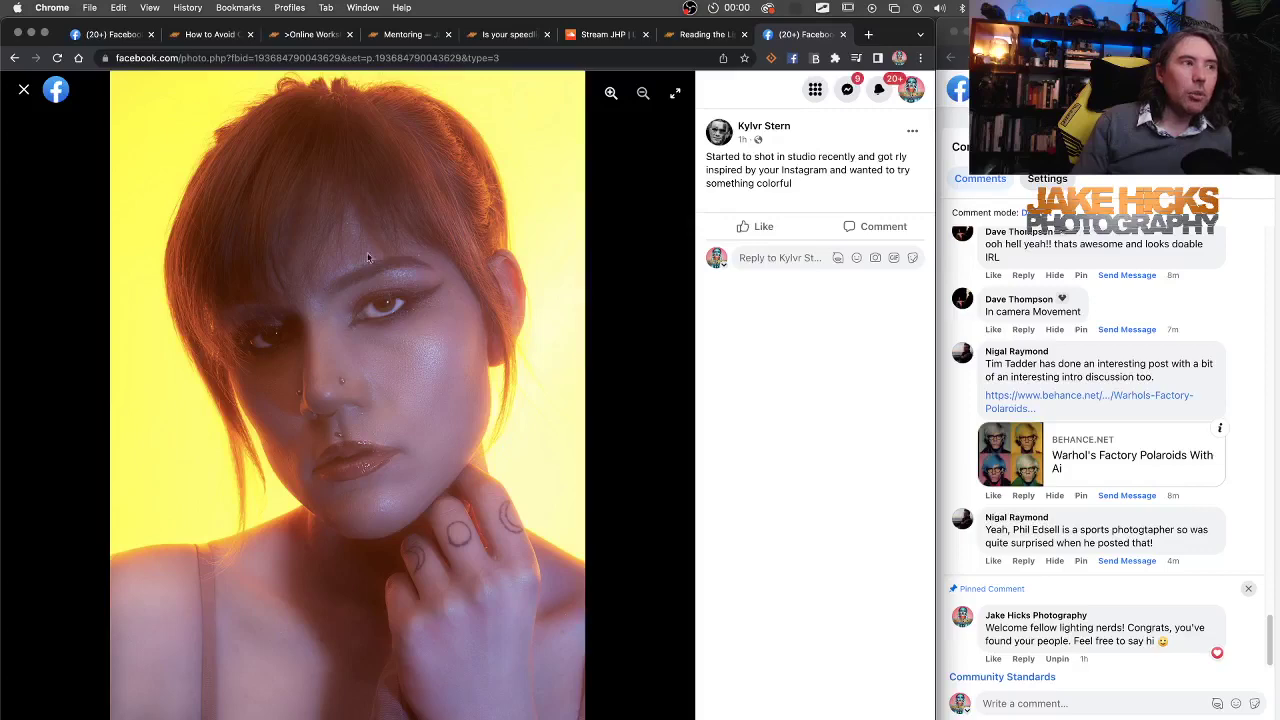
pyautogui.click(24, 91)
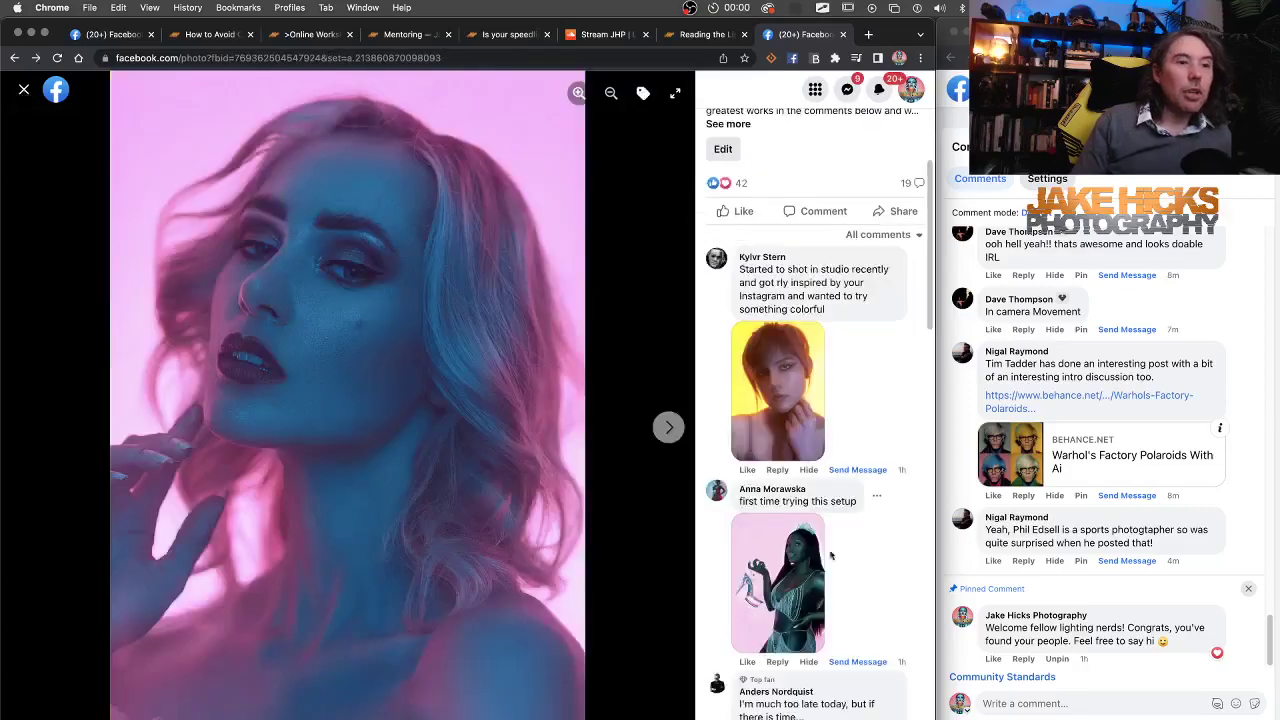
pyautogui.click(785, 601)
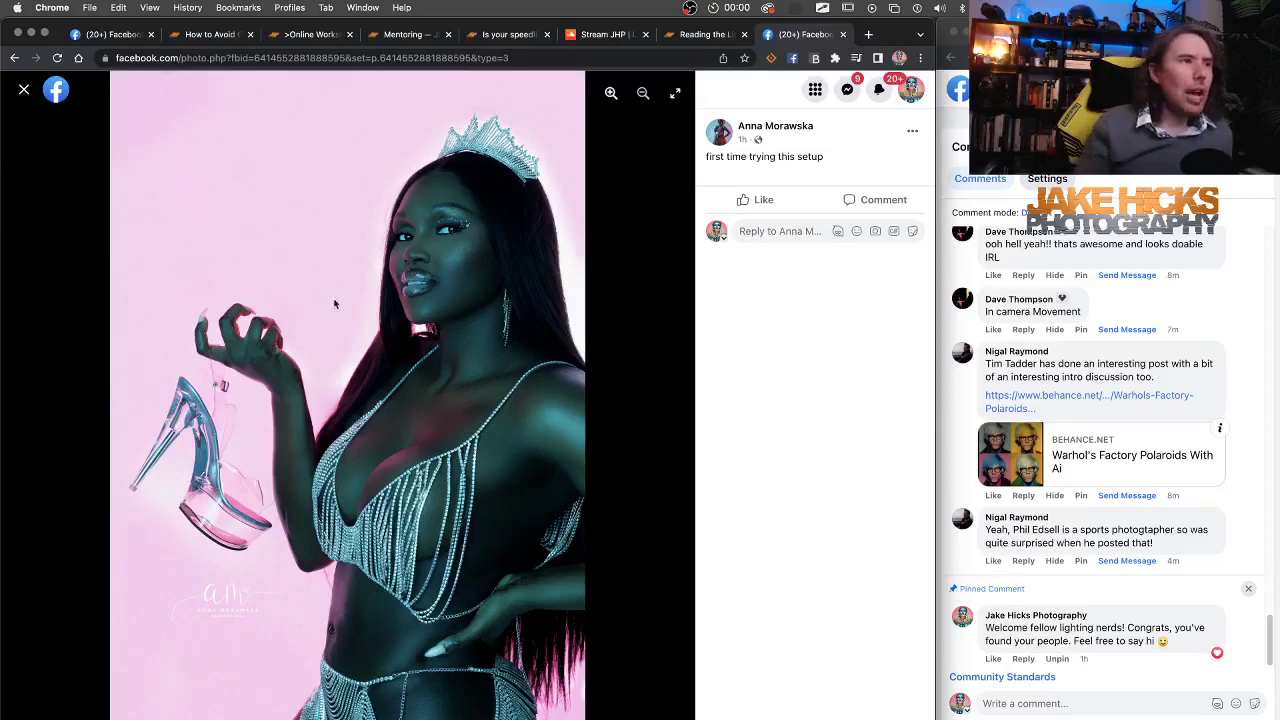
pyautogui.click(24, 91)
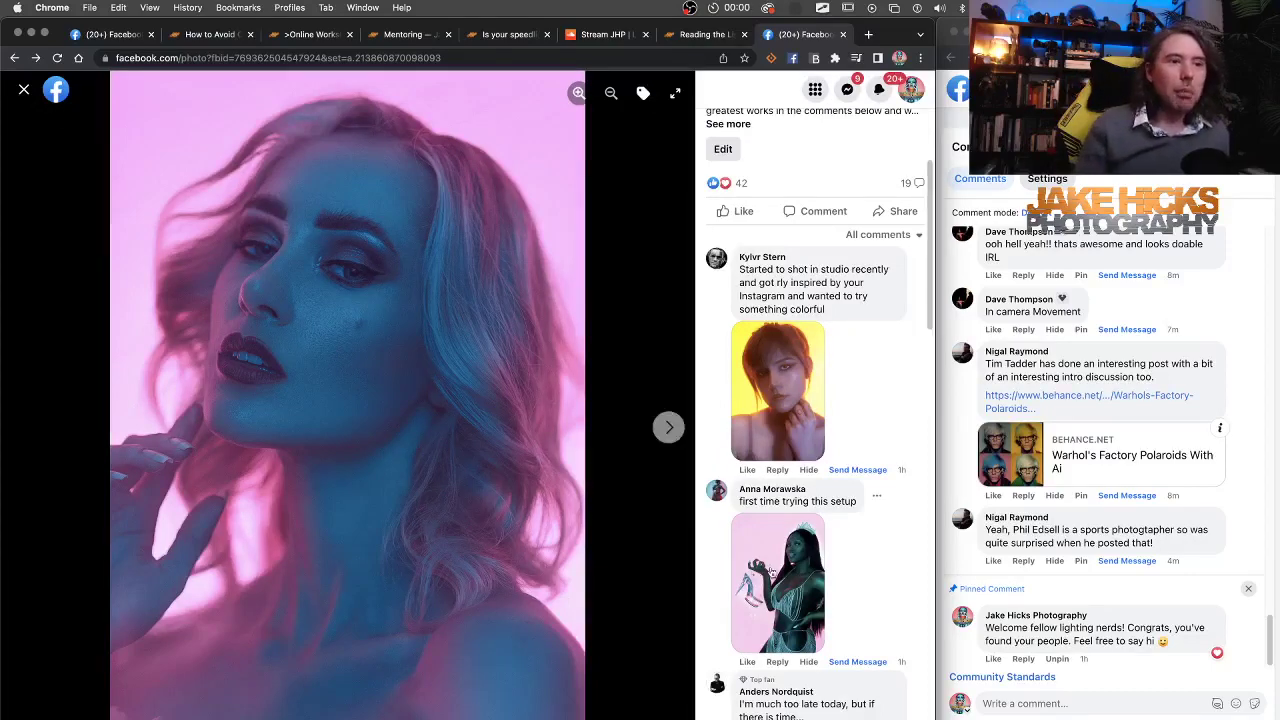
pyautogui.click(774, 562)
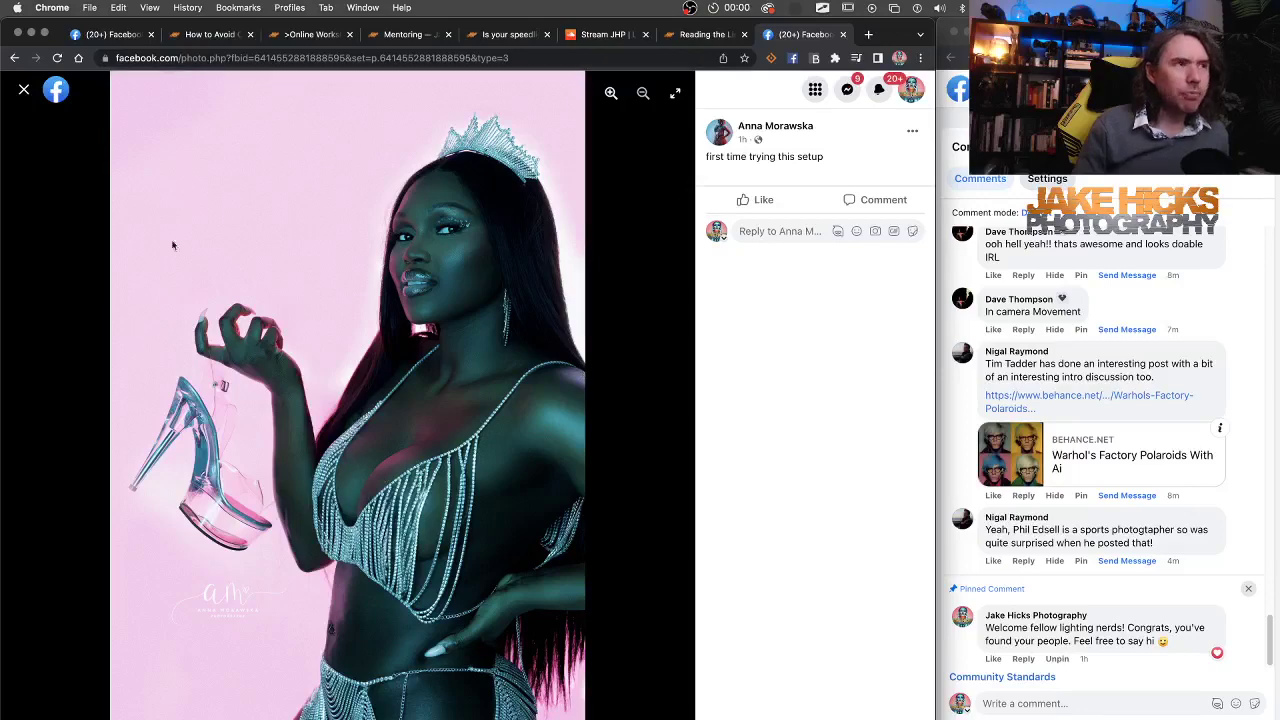
pyautogui.press('super+bracketleft')
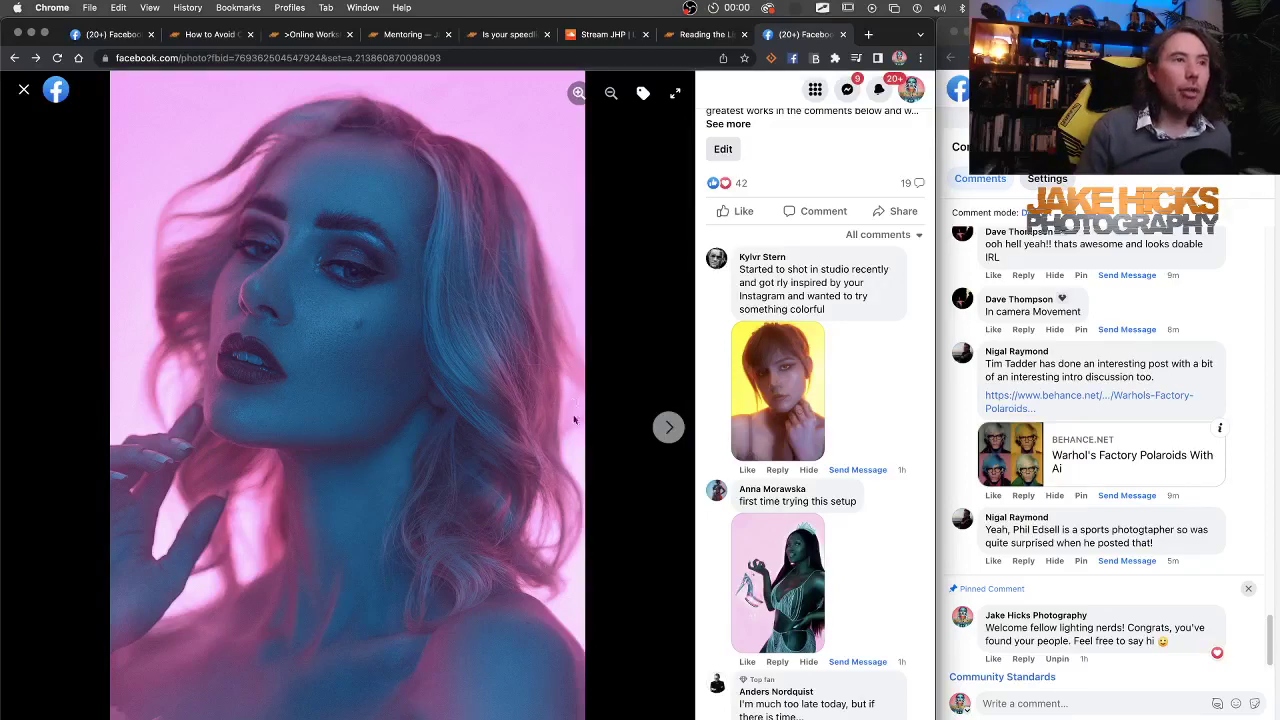
pyautogui.click(780, 577)
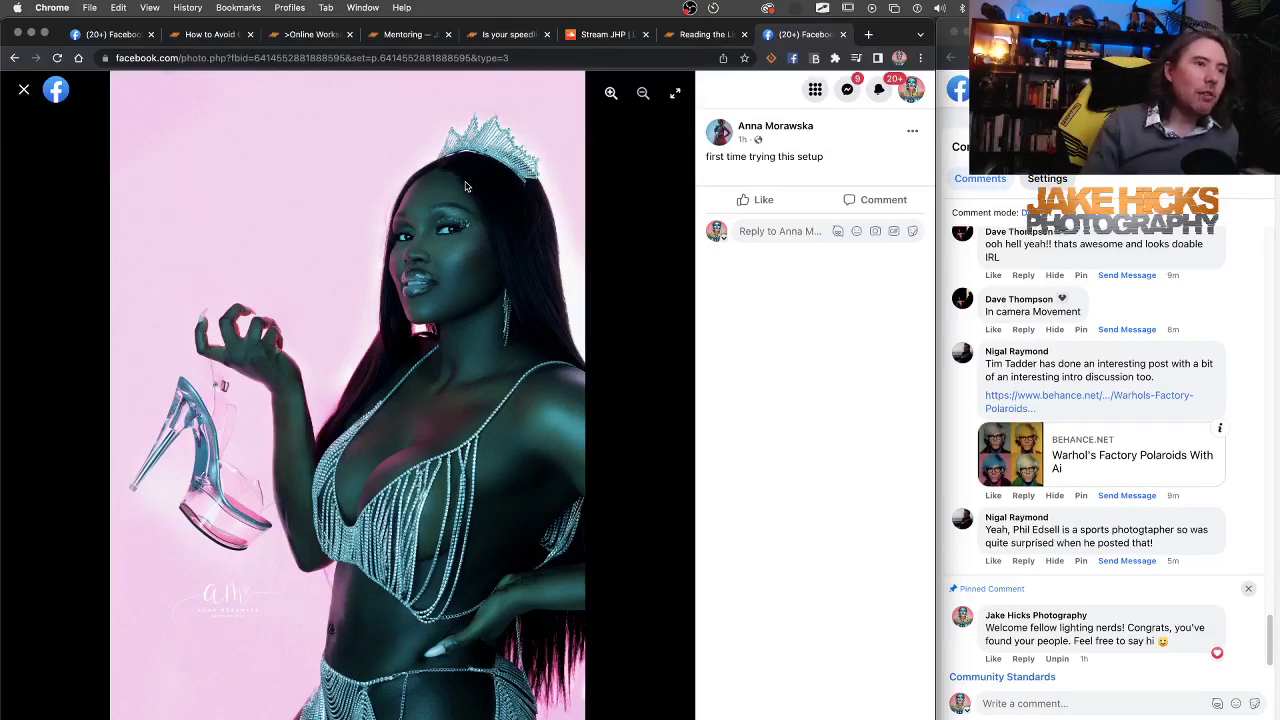
pyautogui.press('Left')
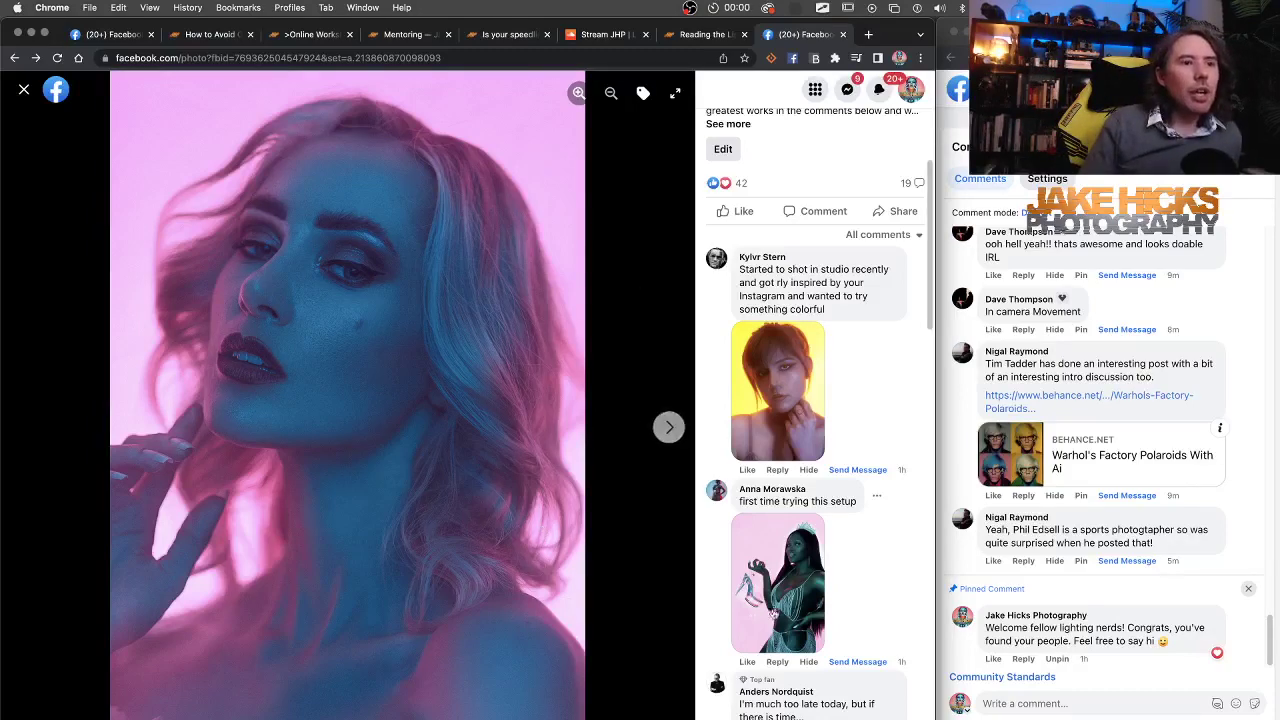
pyautogui.click(773, 615)
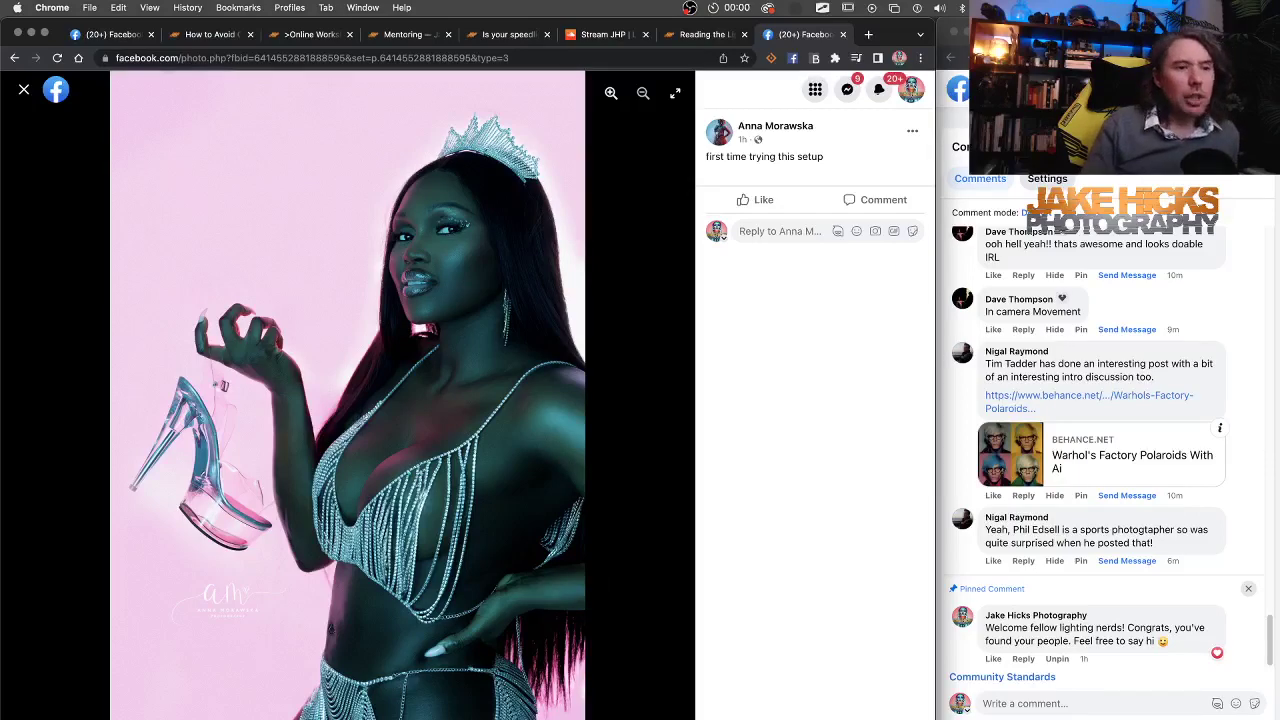
# Switch to SAL V2.5 and remove the octaform, the reflector light, the background and the Jessica model from the set.
pyautogui.press('super+Tab')
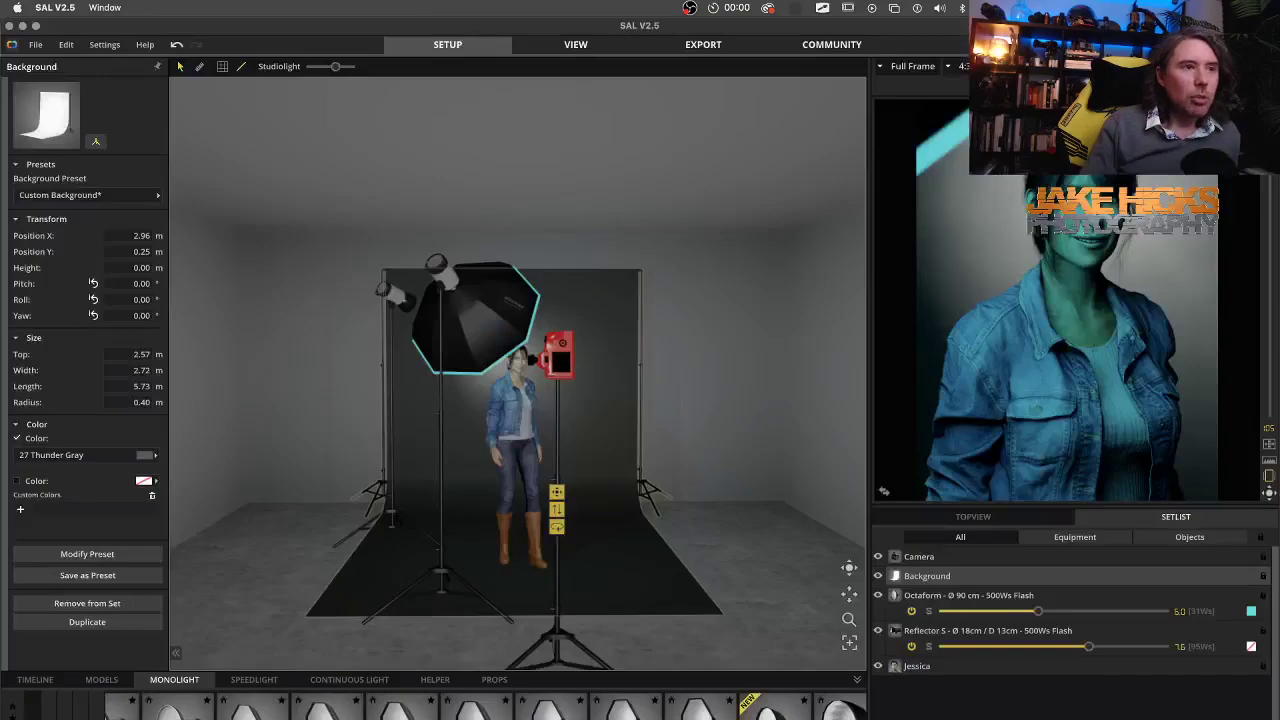
pyautogui.click(446, 610)
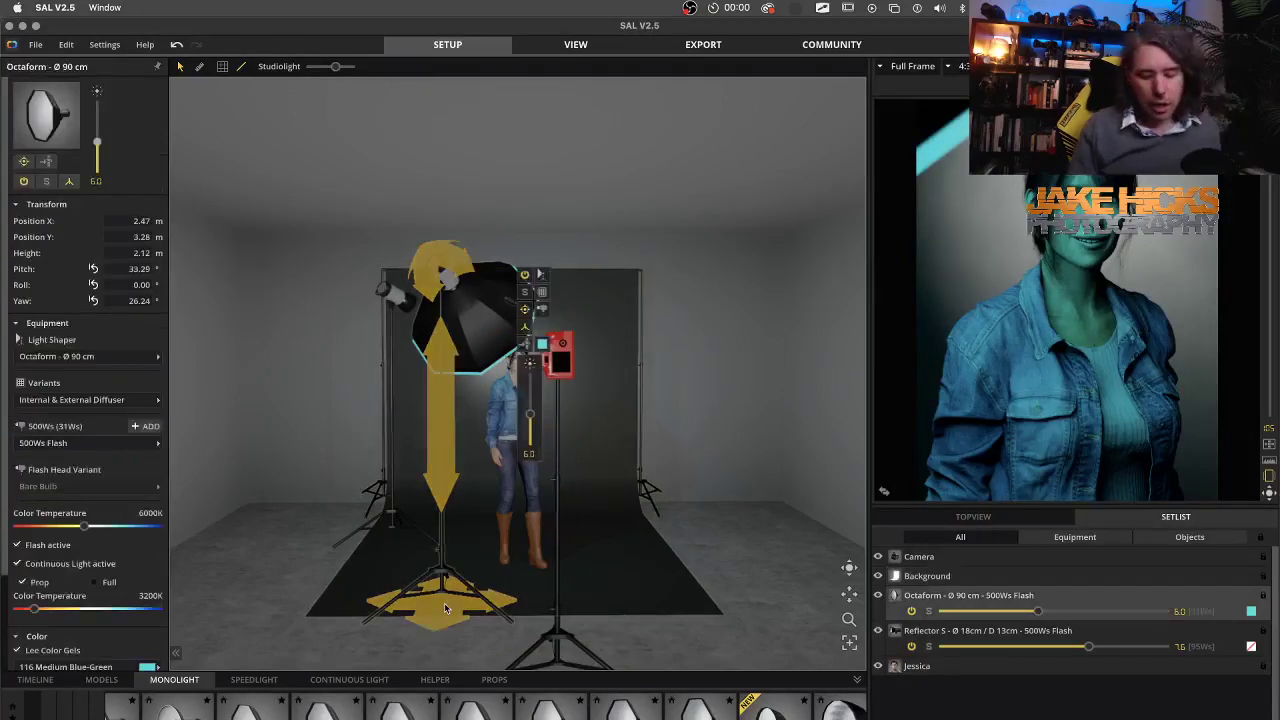
pyautogui.press('BackSpace')
pyautogui.click(599, 428)
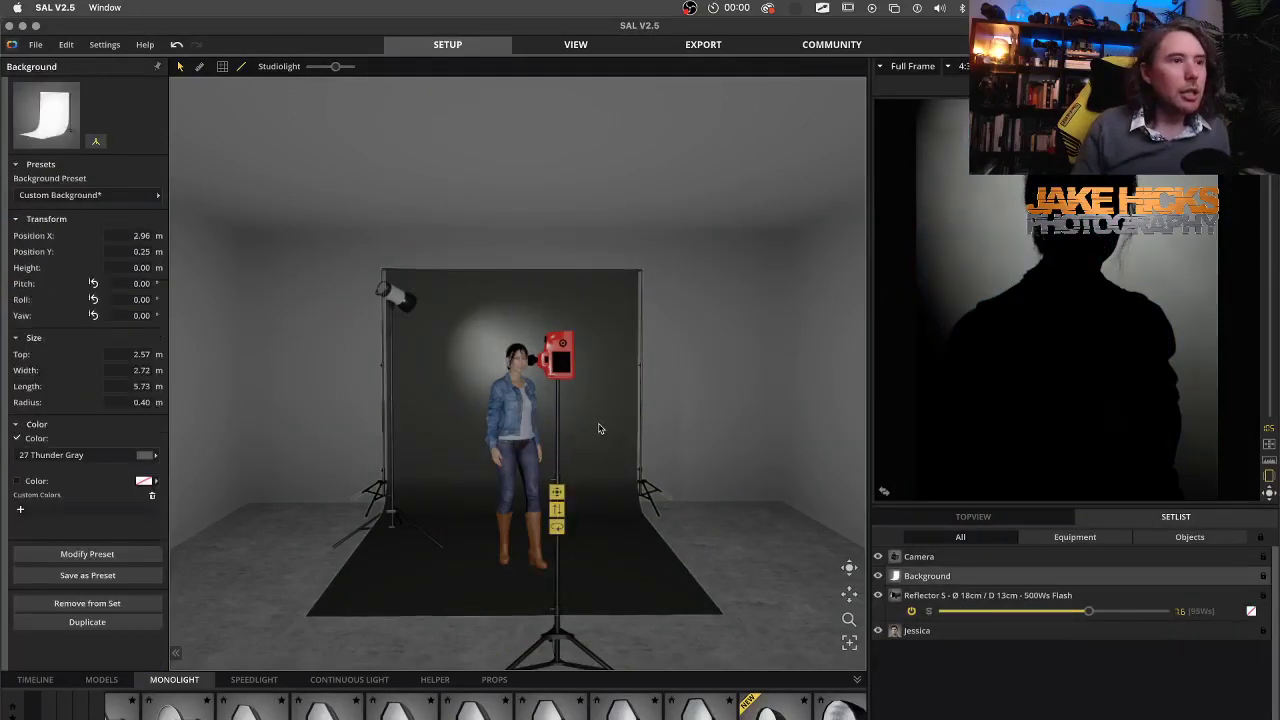
pyautogui.press('Delete')
pyautogui.click(426, 540)
pyautogui.press('Delete')
pyautogui.click(509, 460)
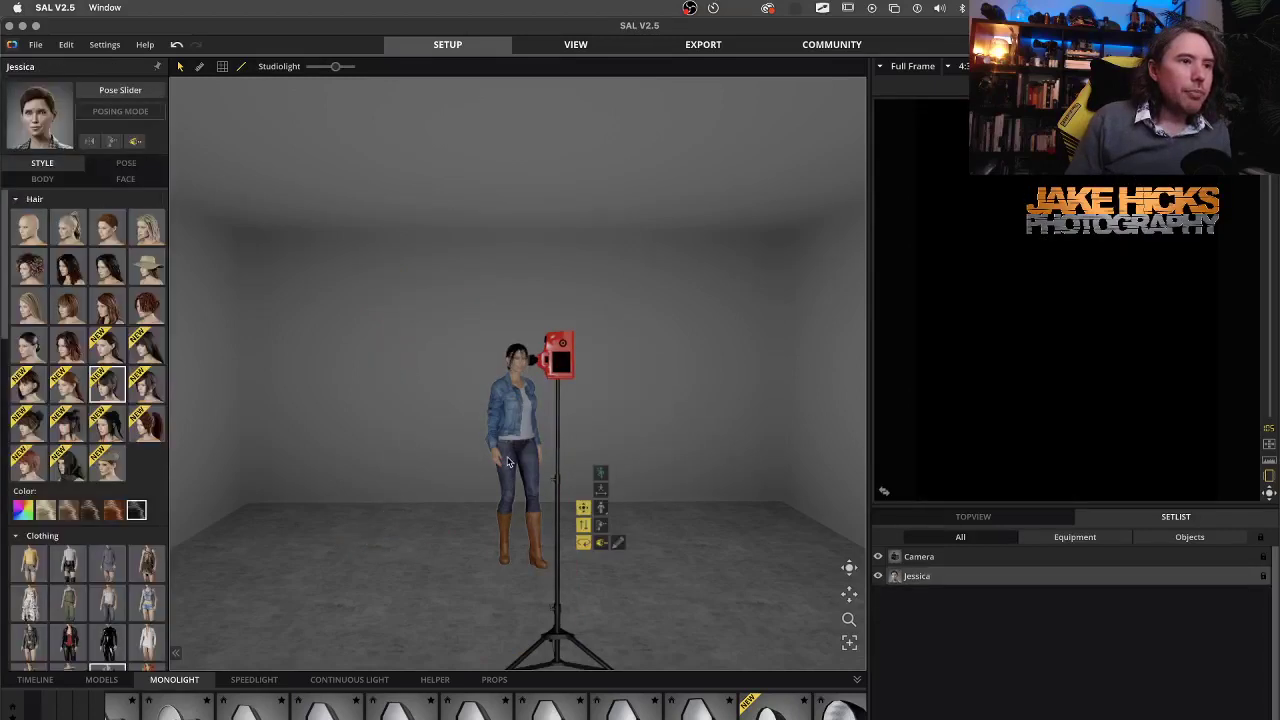
pyautogui.press('Delete')
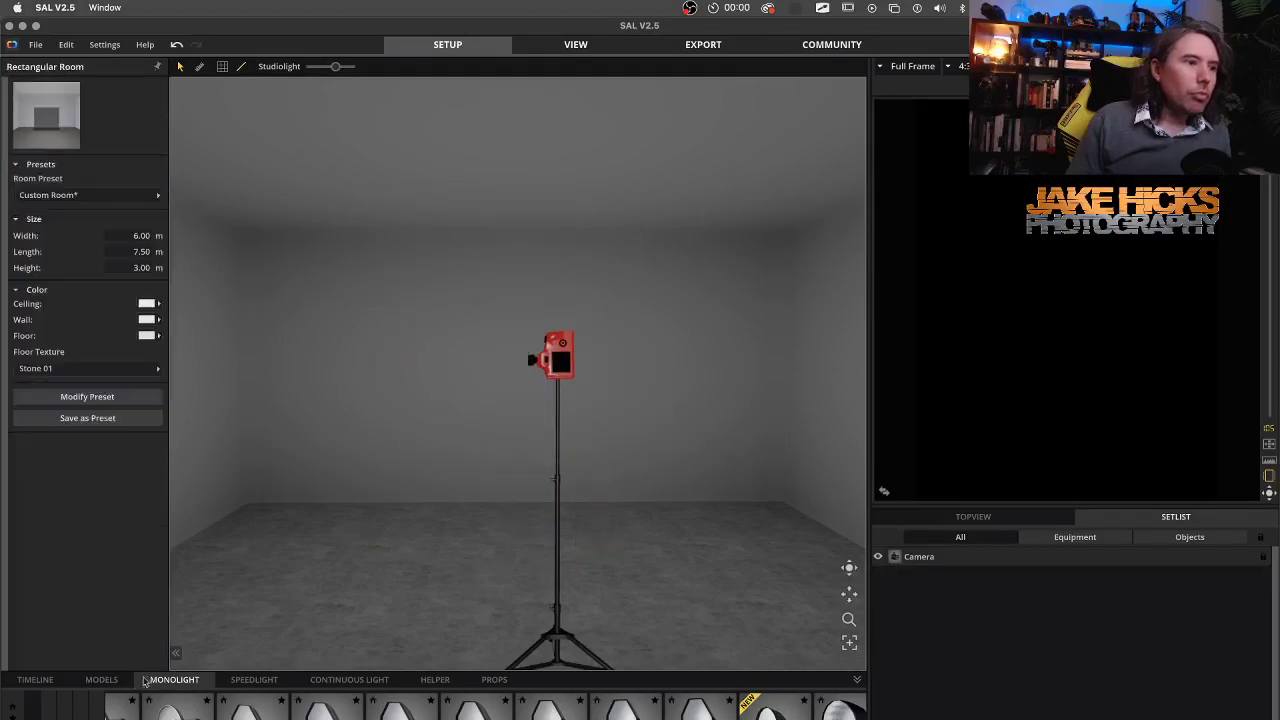
# Add the Victoria model to the empty studio and give her the standing preset pose with one hand on her hip.
pyautogui.click(101, 680)
pyautogui.doubleClick(62, 705)
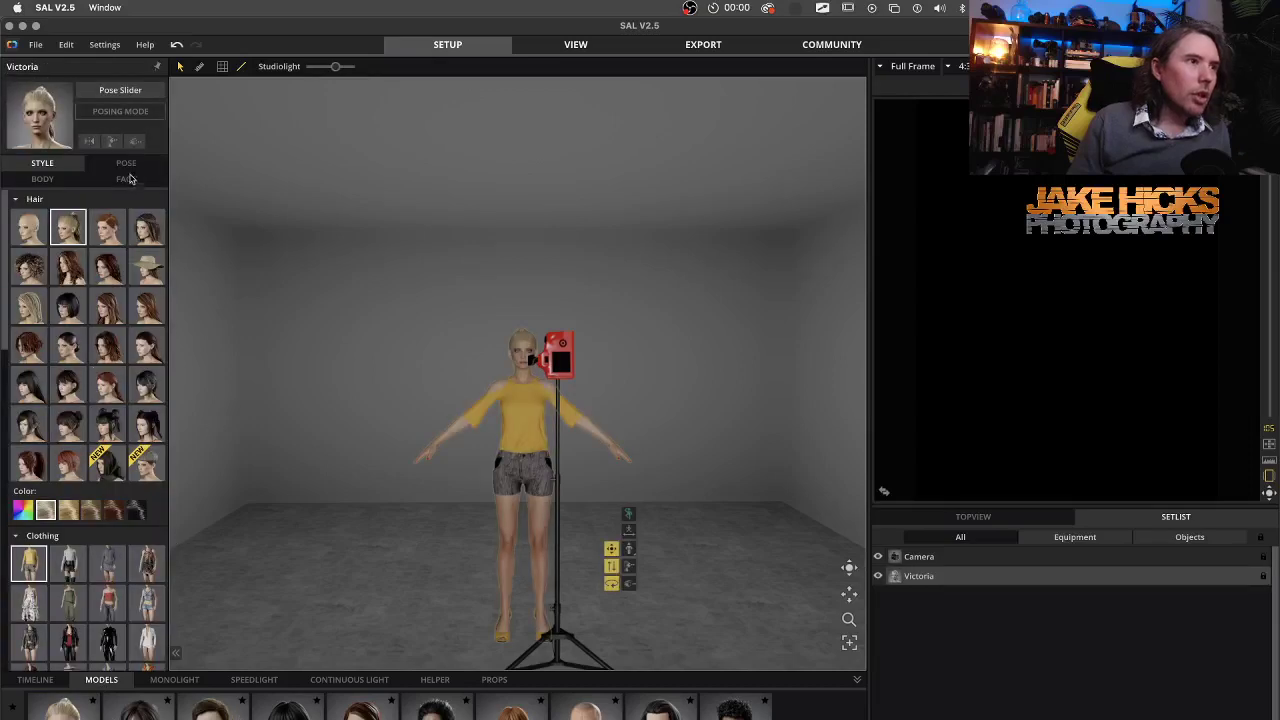
pyautogui.click(128, 164)
pyautogui.click(70, 386)
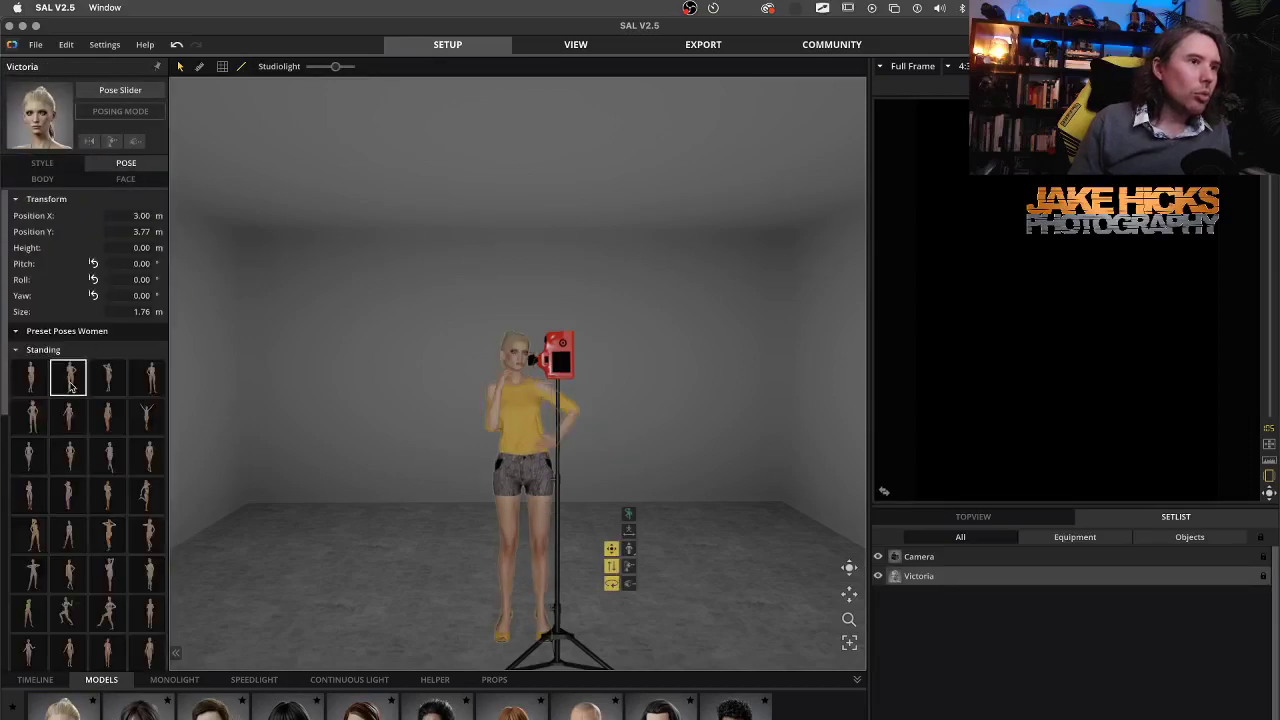
# Dress Victoria in the grey top, black skirt and long boots, and move her further back from the camera.
pyautogui.click(45, 180)
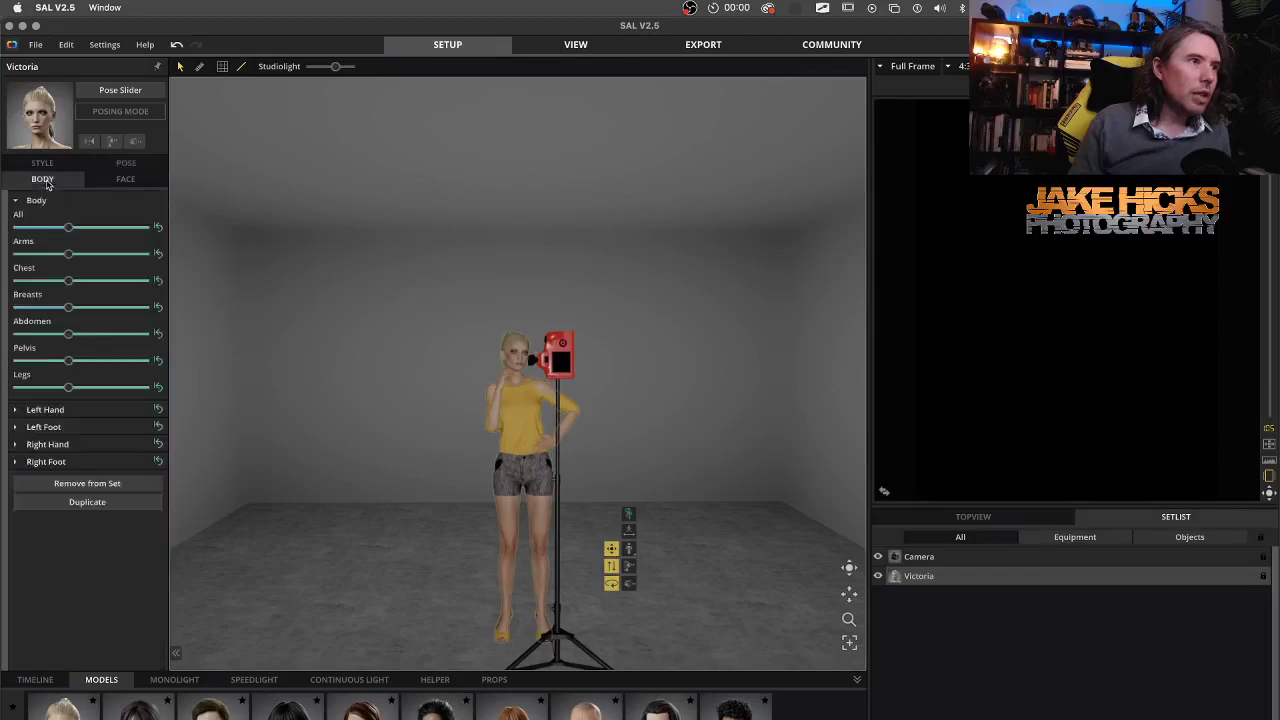
pyautogui.click(44, 163)
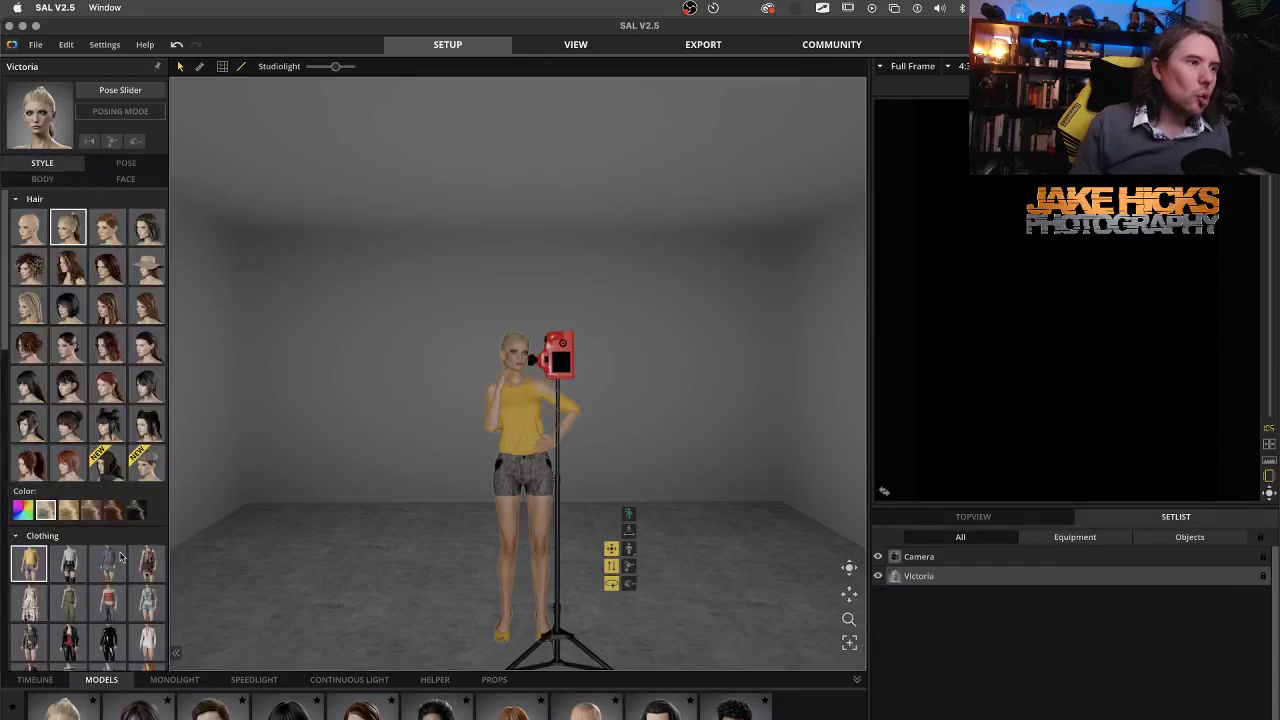
pyautogui.click(70, 566)
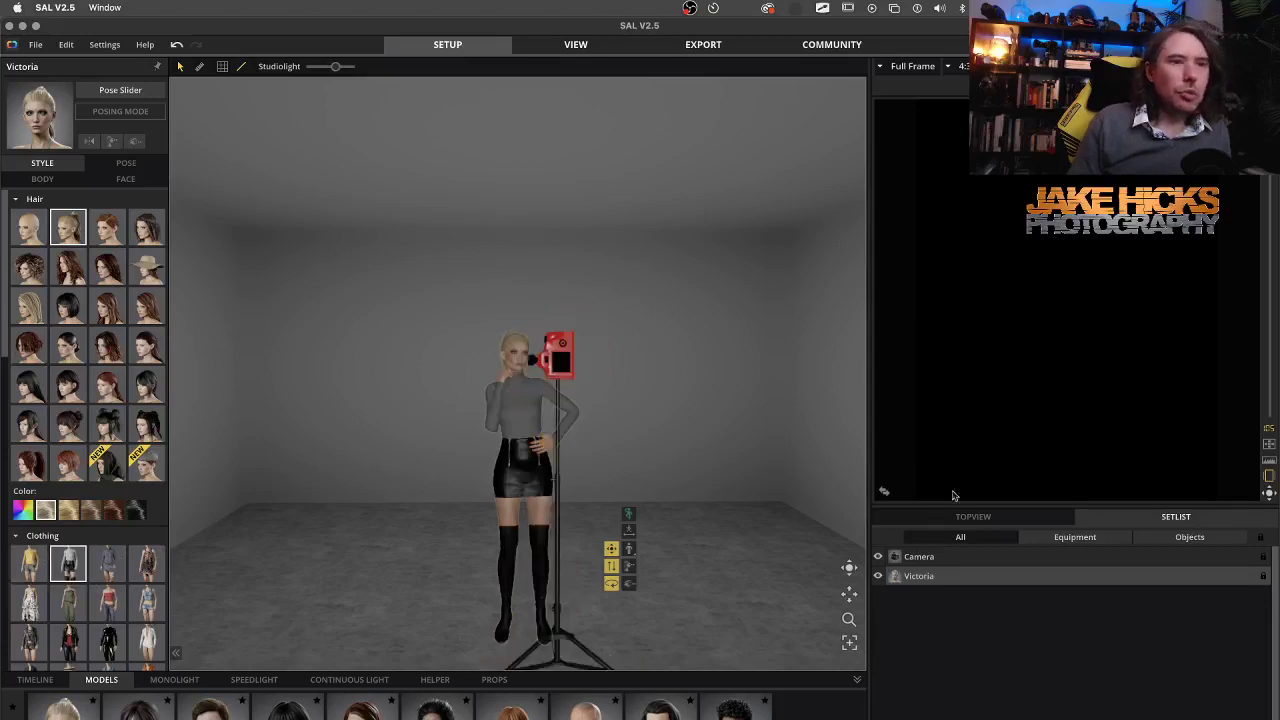
pyautogui.moveTo(510, 549); pyautogui.dragTo(506, 490)
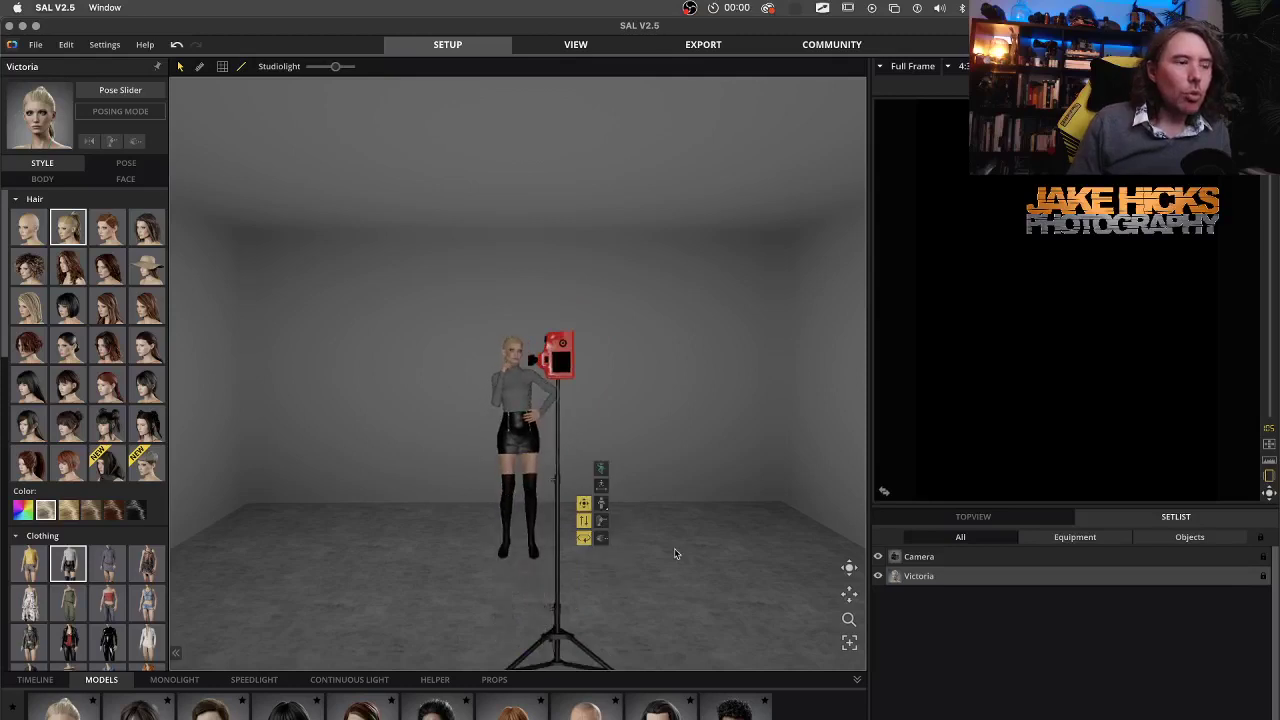
# Add an Octaform Ø 120 cm flash and place it behind Victoria at about X 2.89 m, Y 1.08 m, facing the camera.
pyautogui.click(335, 684)
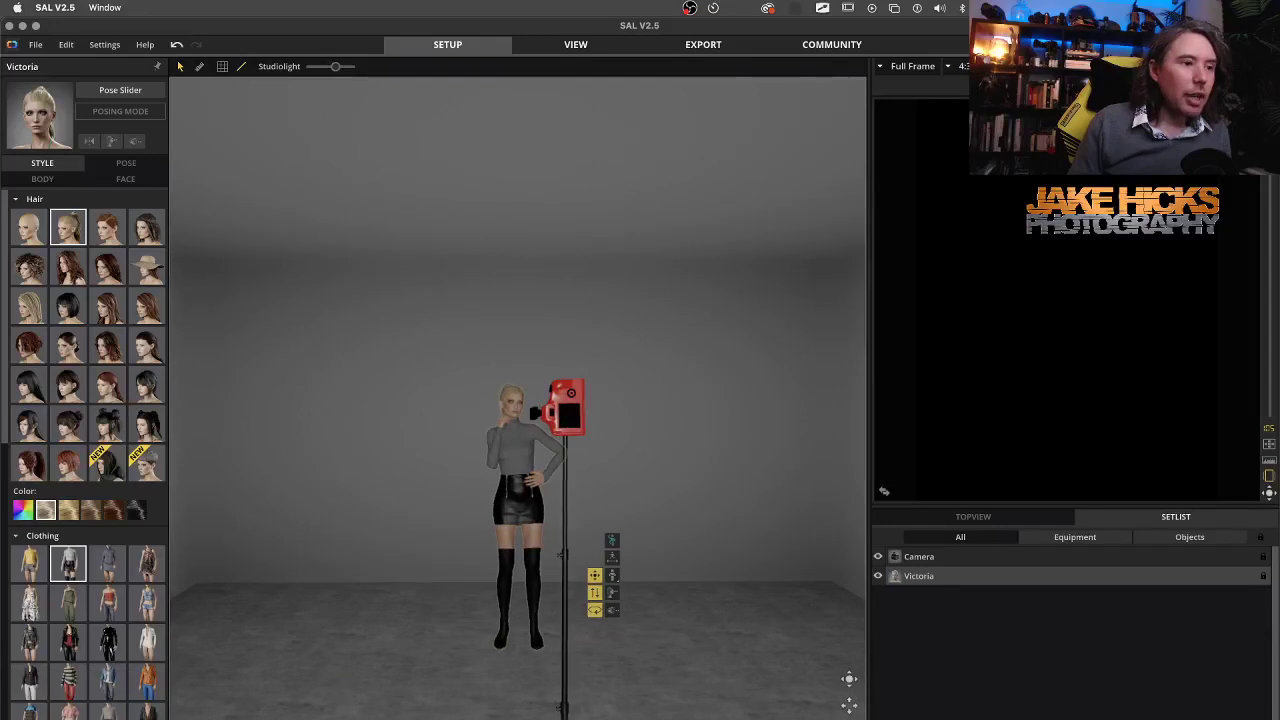
pyautogui.moveTo(260, 712)
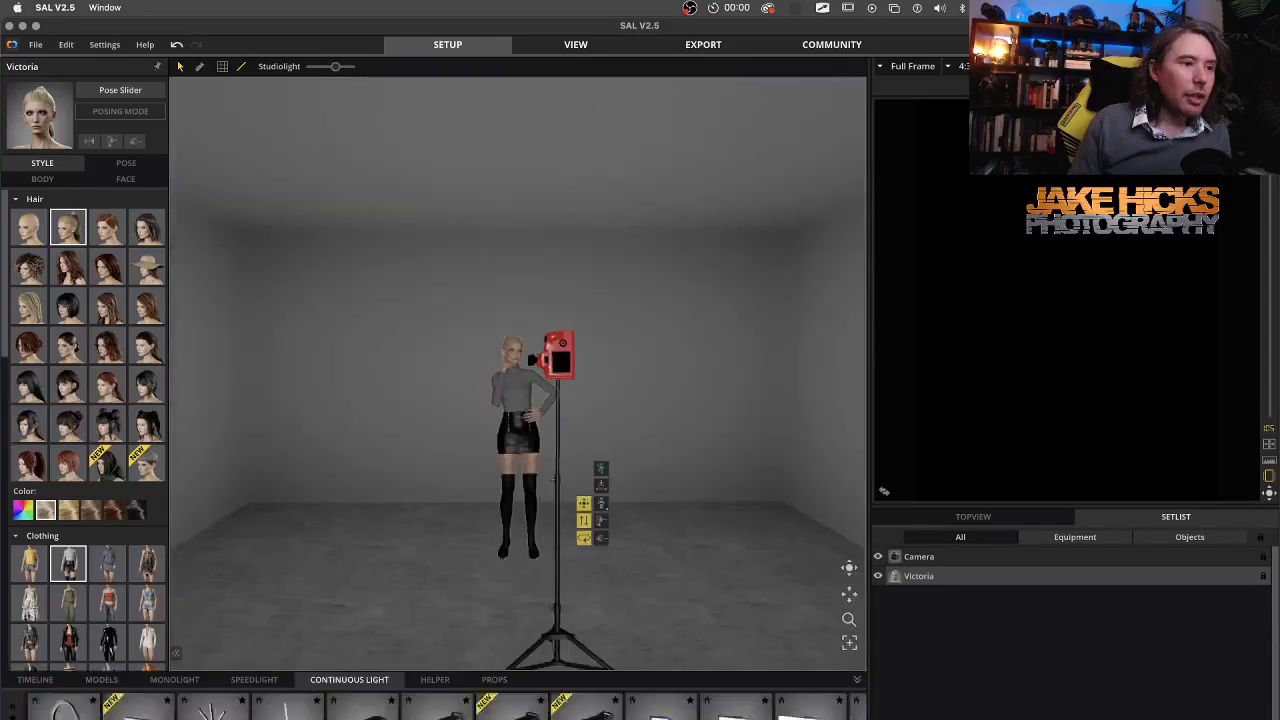
pyautogui.click(175, 680)
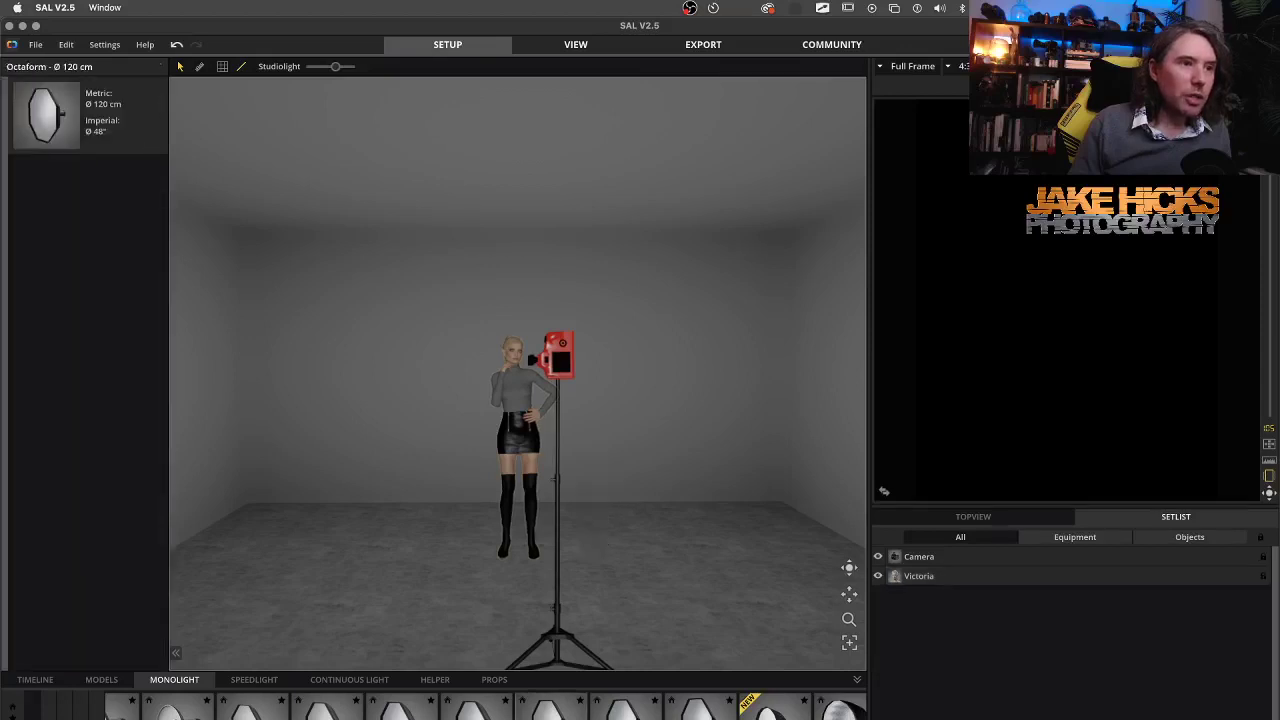
pyautogui.moveTo(849, 567); pyautogui.dragTo(848, 630)
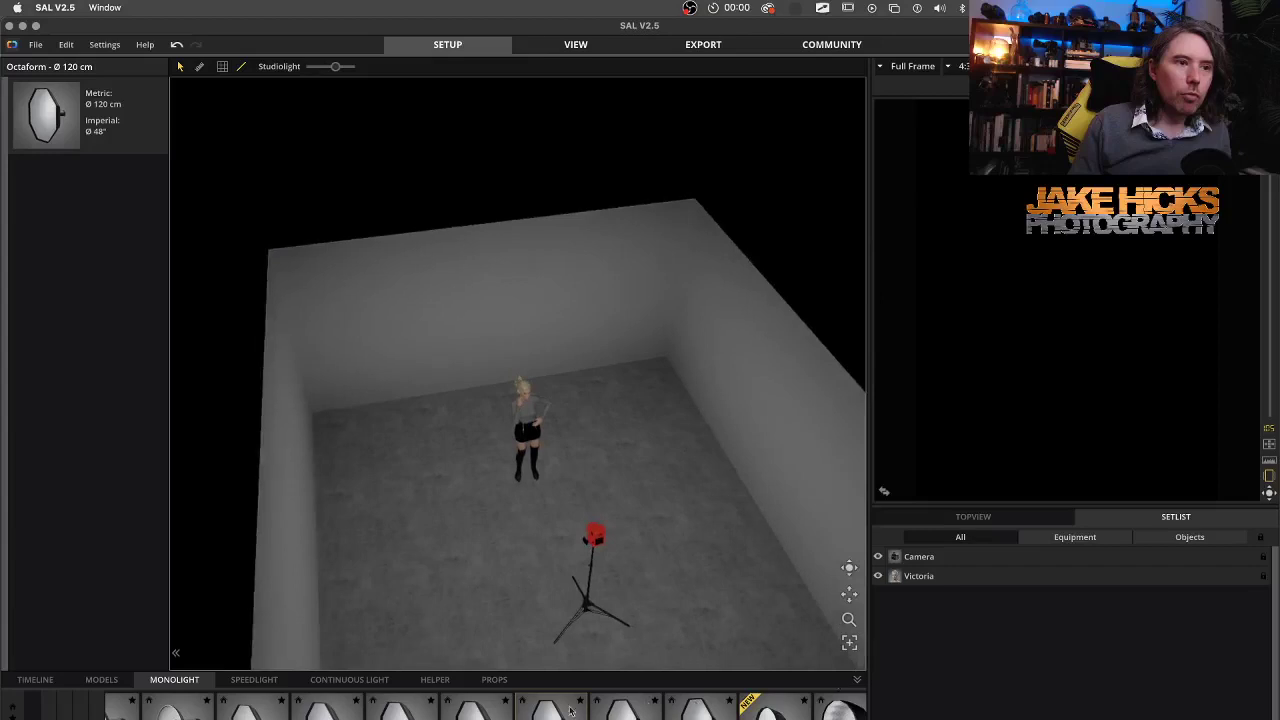
pyautogui.click(561, 590)
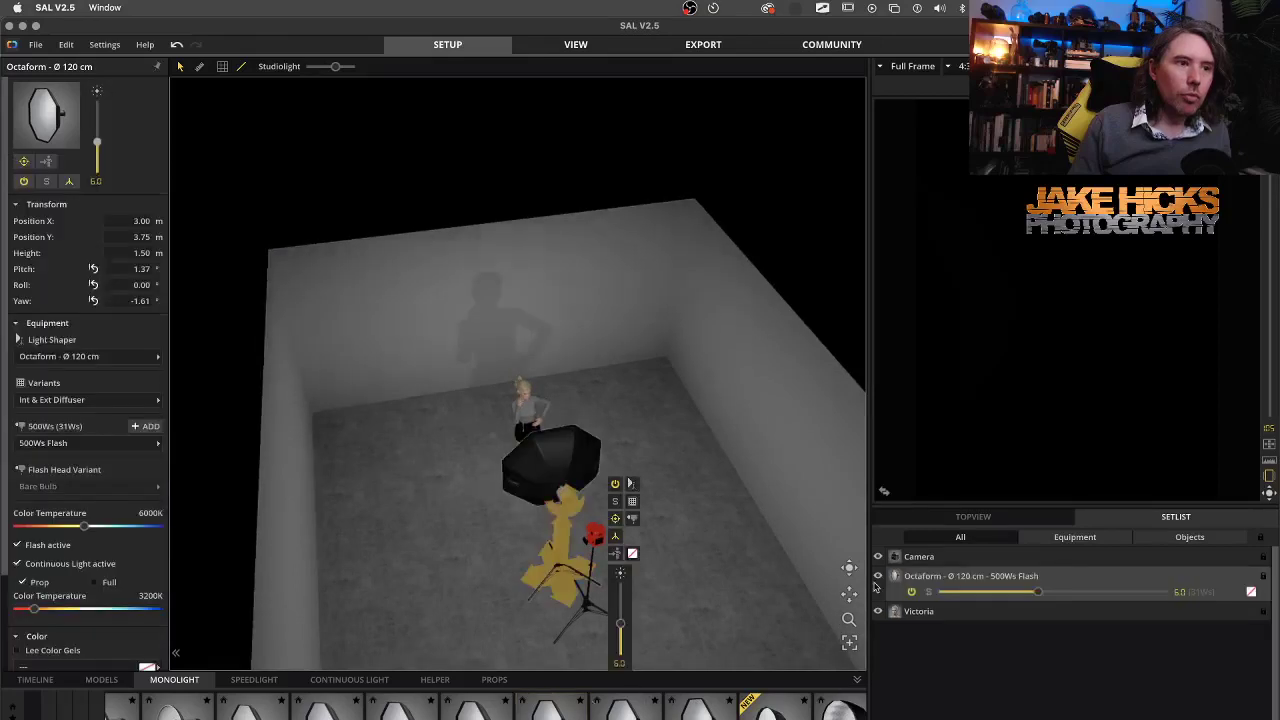
pyautogui.moveTo(561, 590); pyautogui.dragTo(503, 432)
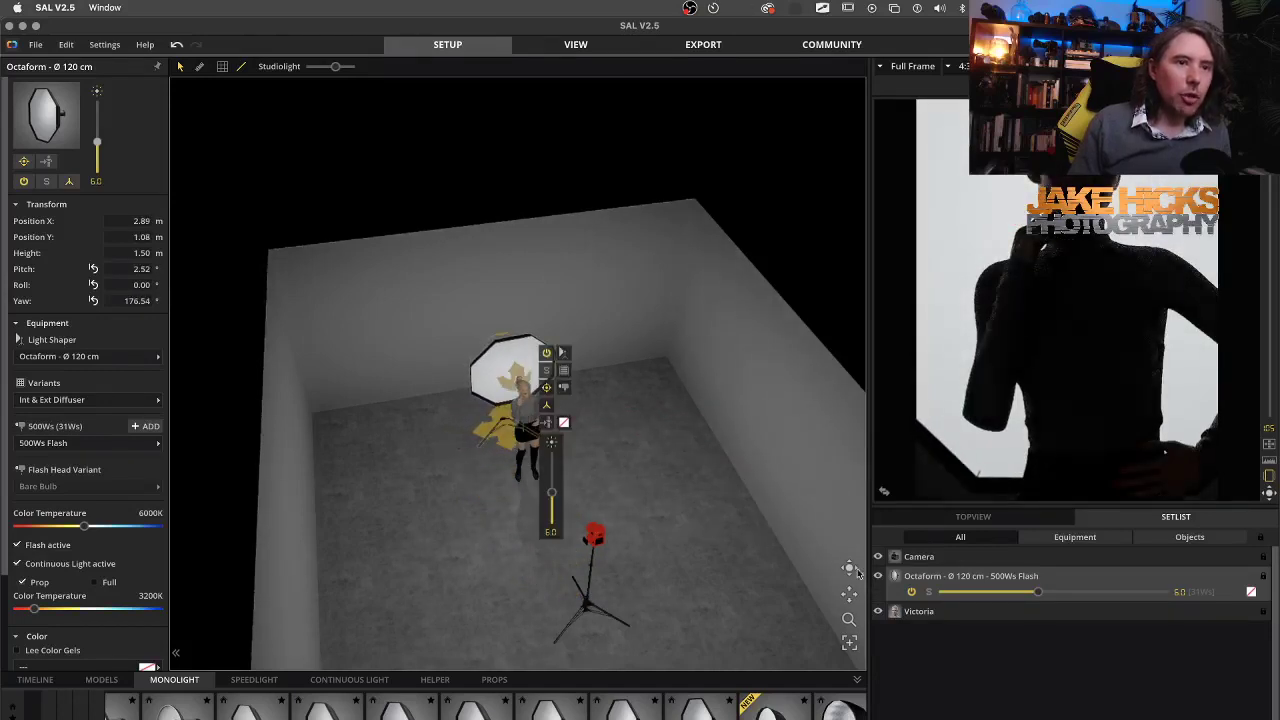
# Enlarge the camera preview to check the model's silhouette against the octaform, and return to the 3D set view.
pyautogui.click(851, 562)
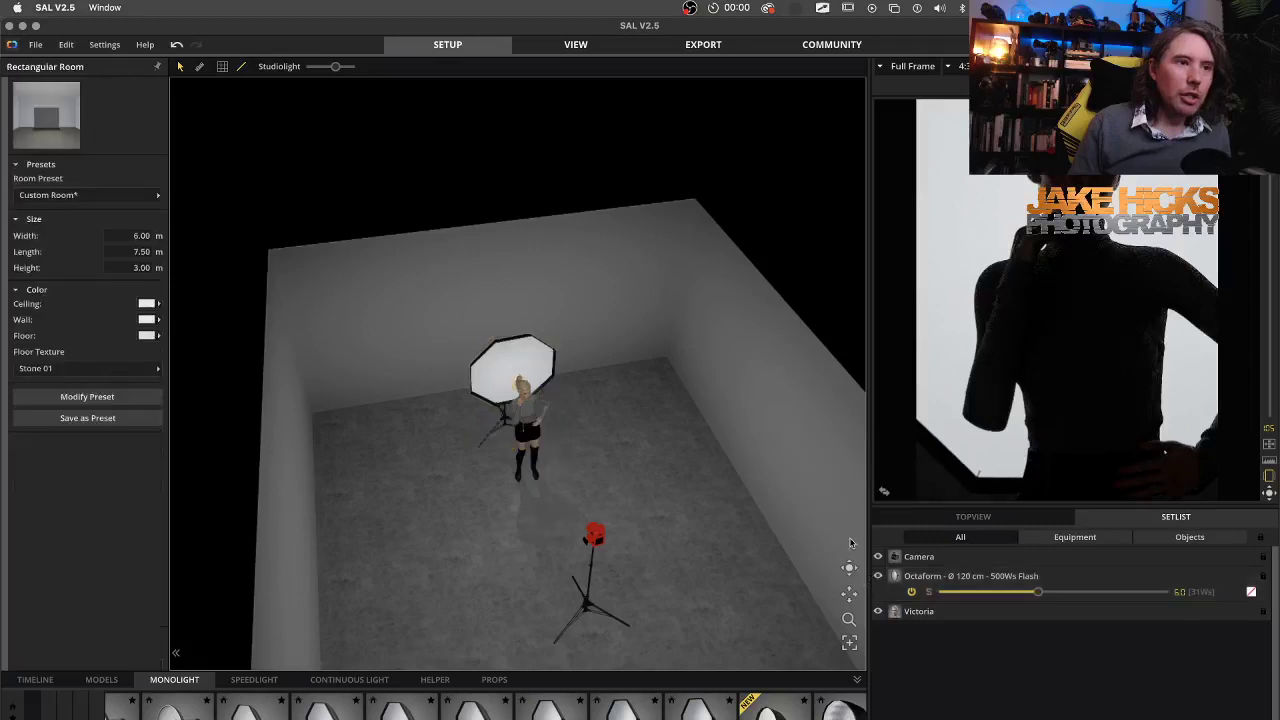
pyautogui.click(885, 494)
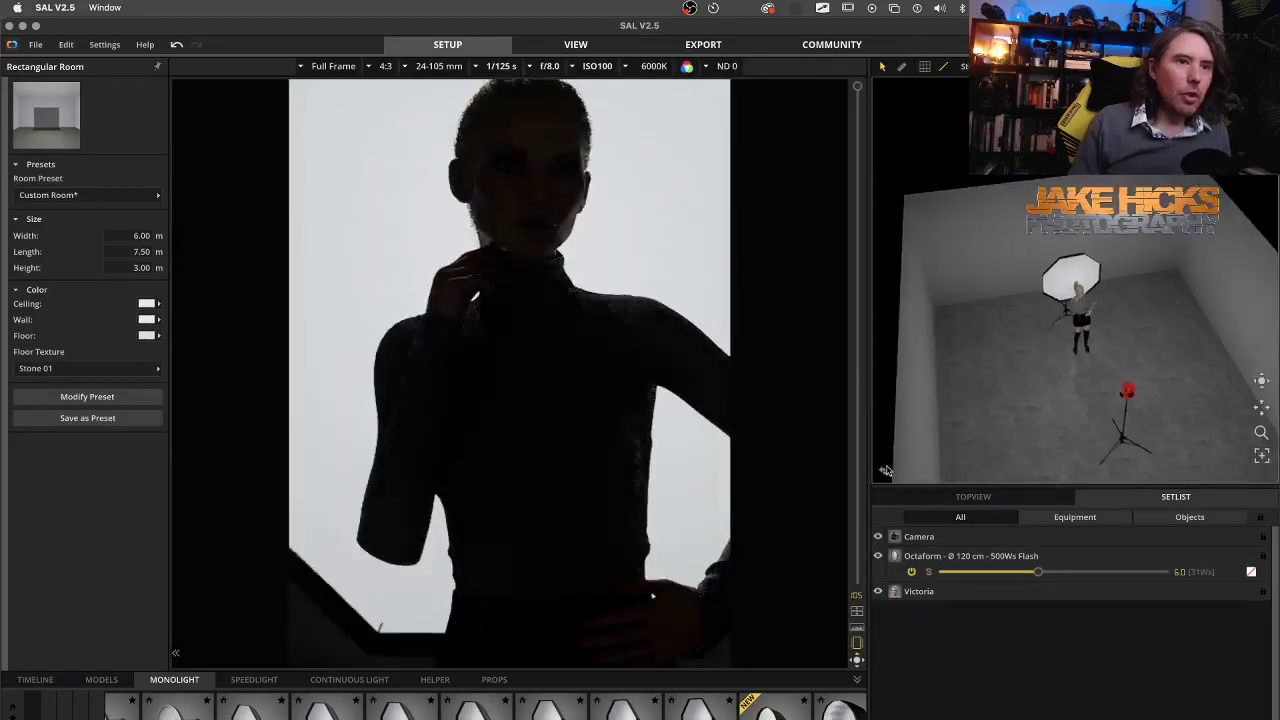
pyautogui.click(885, 476)
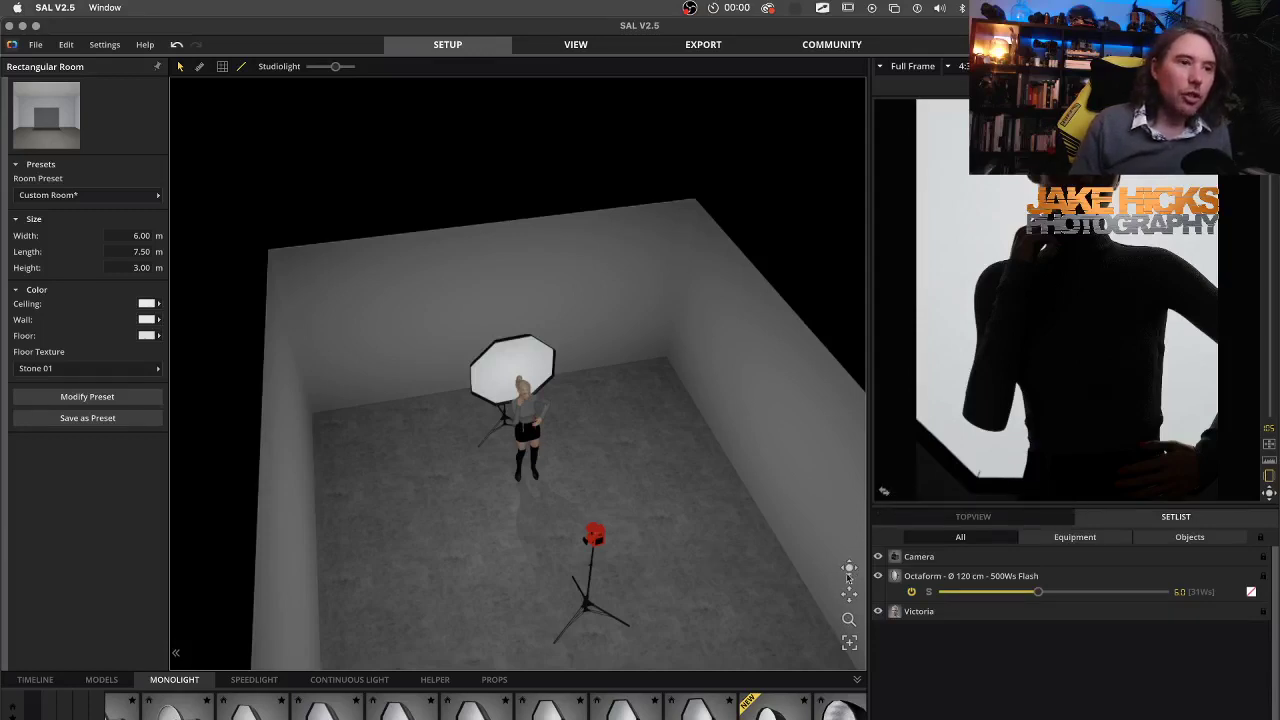
# Turn off the octaform's automatic aiming and lower it to a height of about 1.39 m behind the model.
pyautogui.moveTo(849, 619); pyautogui.dragTo(928, 508)
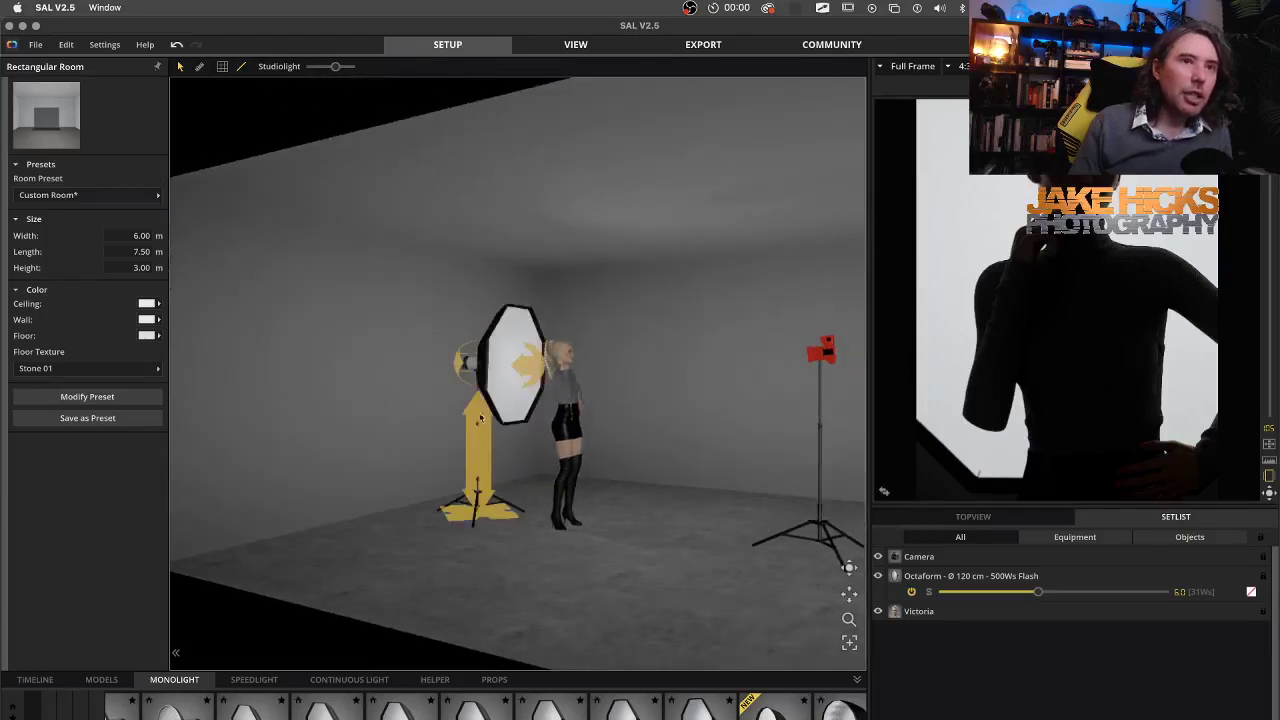
pyautogui.click(477, 428)
pyautogui.moveTo(477, 428); pyautogui.dragTo(505, 420)
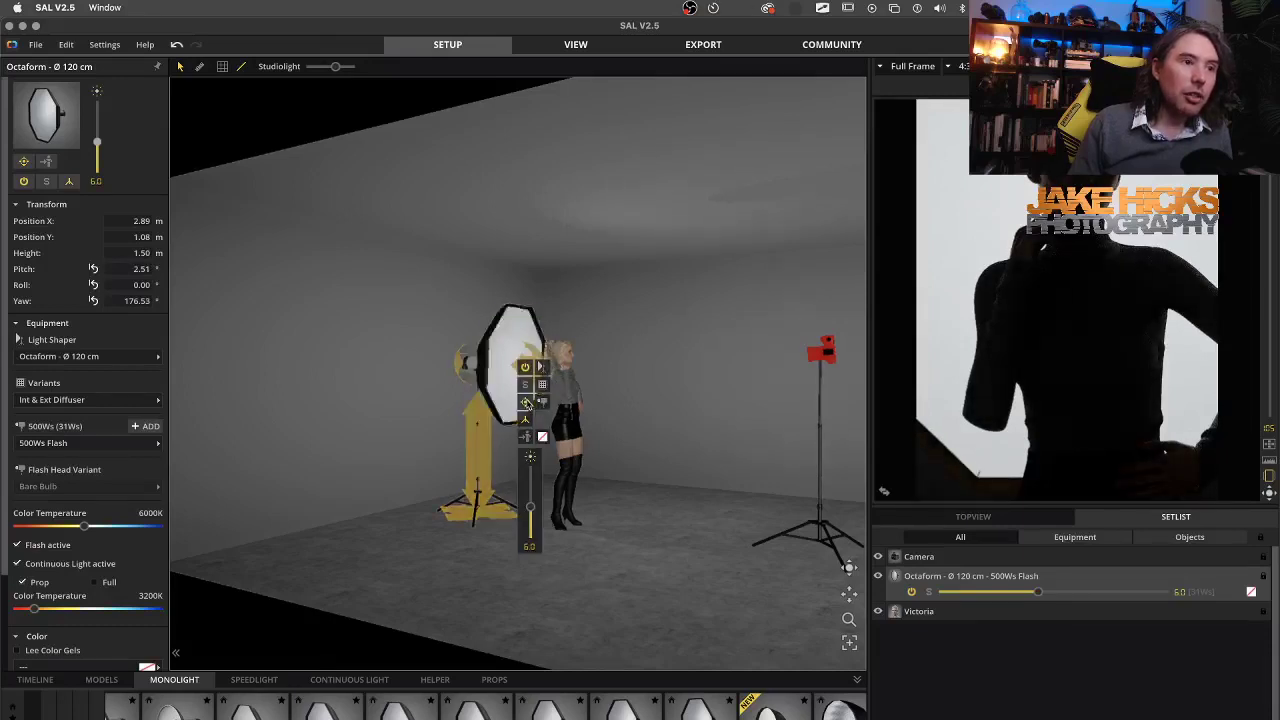
pyautogui.moveTo(478, 425); pyautogui.dragTo(477, 428)
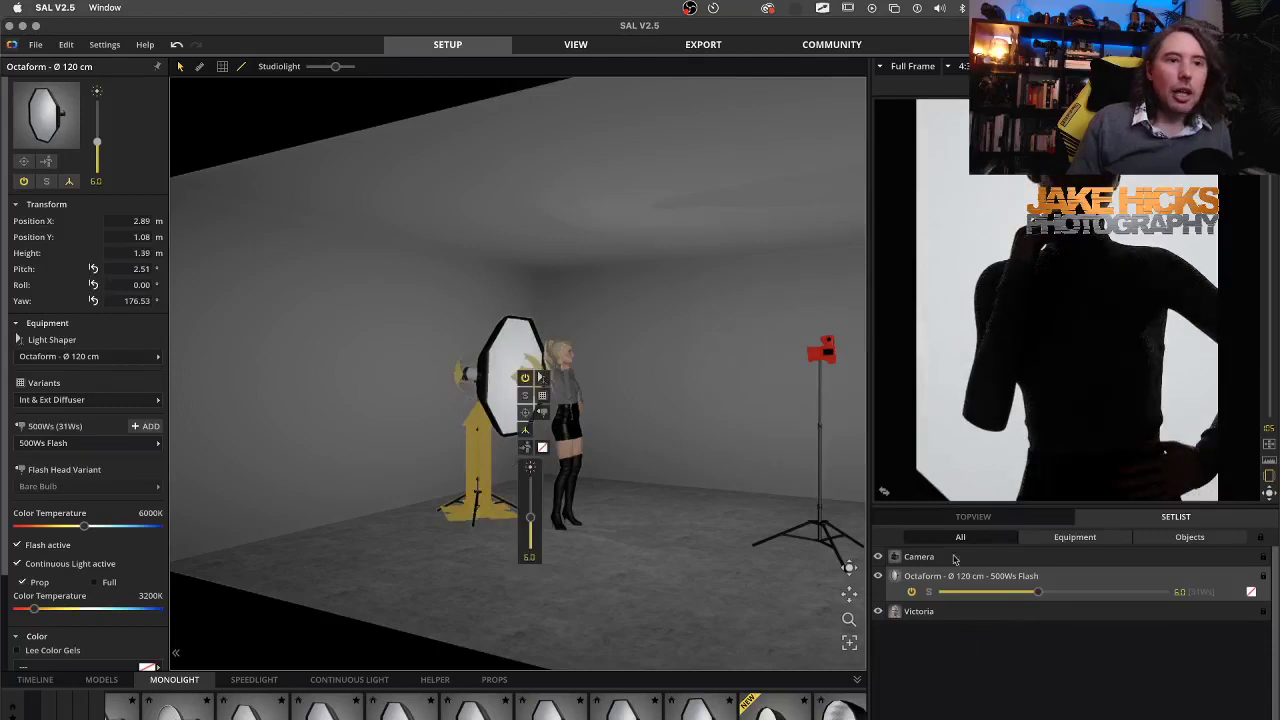
# Reposition the camera to about X 3.16 m, Y 4.25 m so the octaform fills the background, and enlarge the camera preview.
pyautogui.click(808, 558)
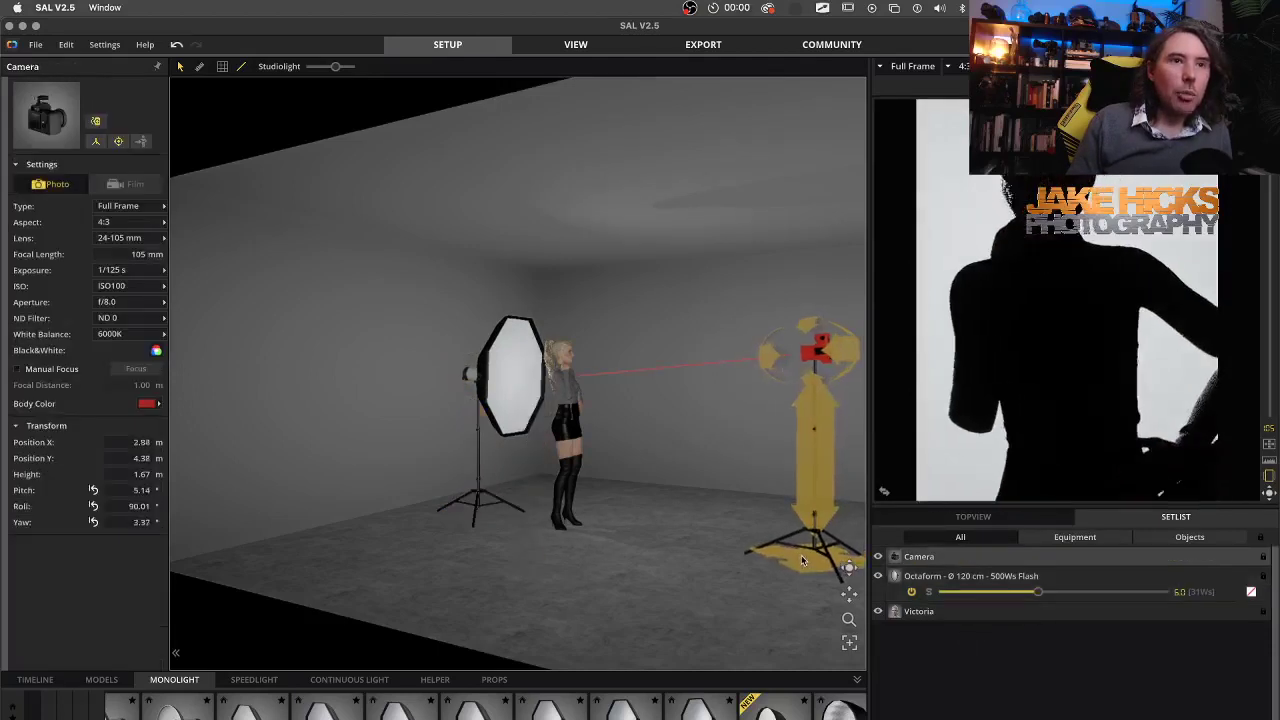
pyautogui.moveTo(808, 560); pyautogui.dragTo(775, 621)
pyautogui.moveTo(851, 598); pyautogui.dragTo(843, 496)
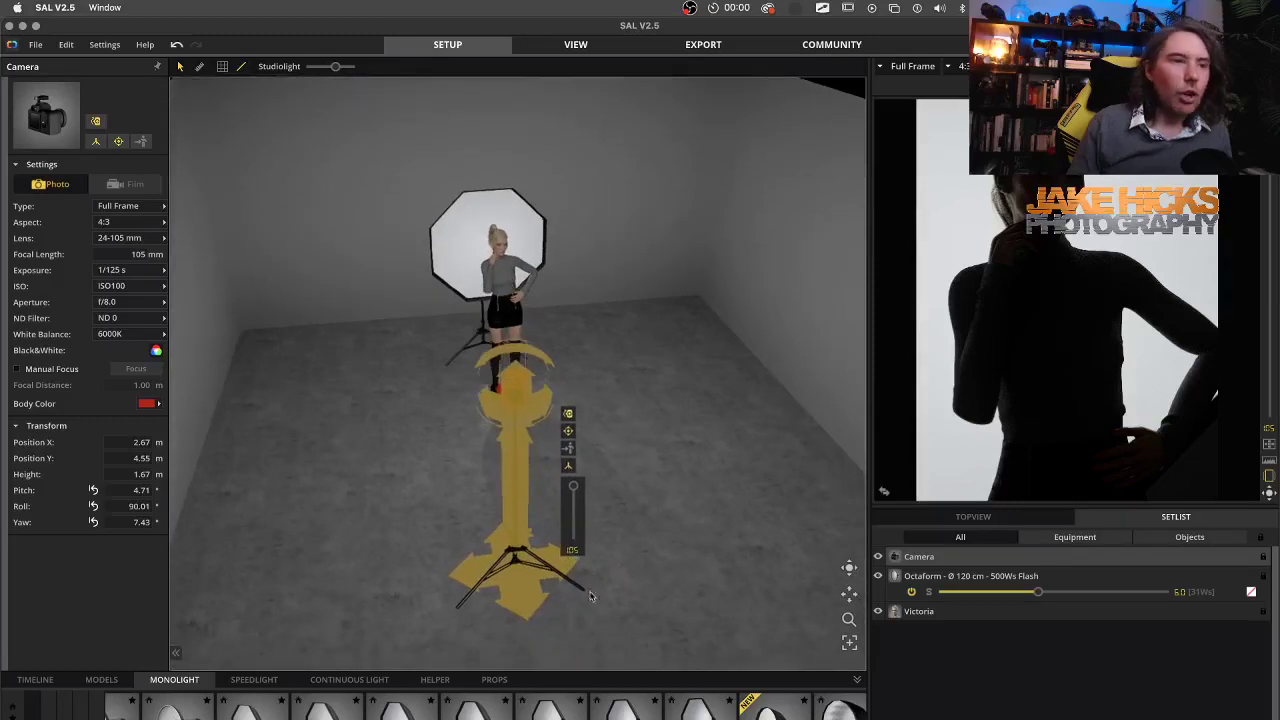
pyautogui.moveTo(531, 600); pyautogui.dragTo(575, 558)
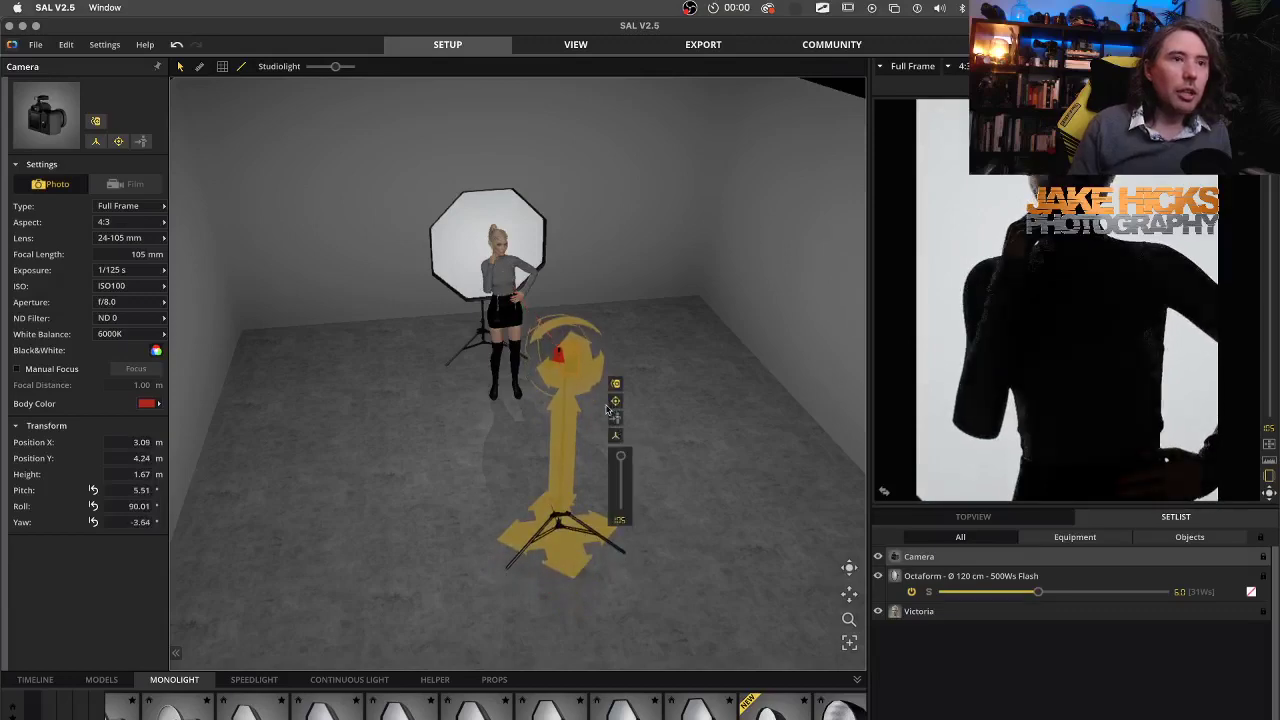
pyautogui.moveTo(583, 363); pyautogui.dragTo(572, 397)
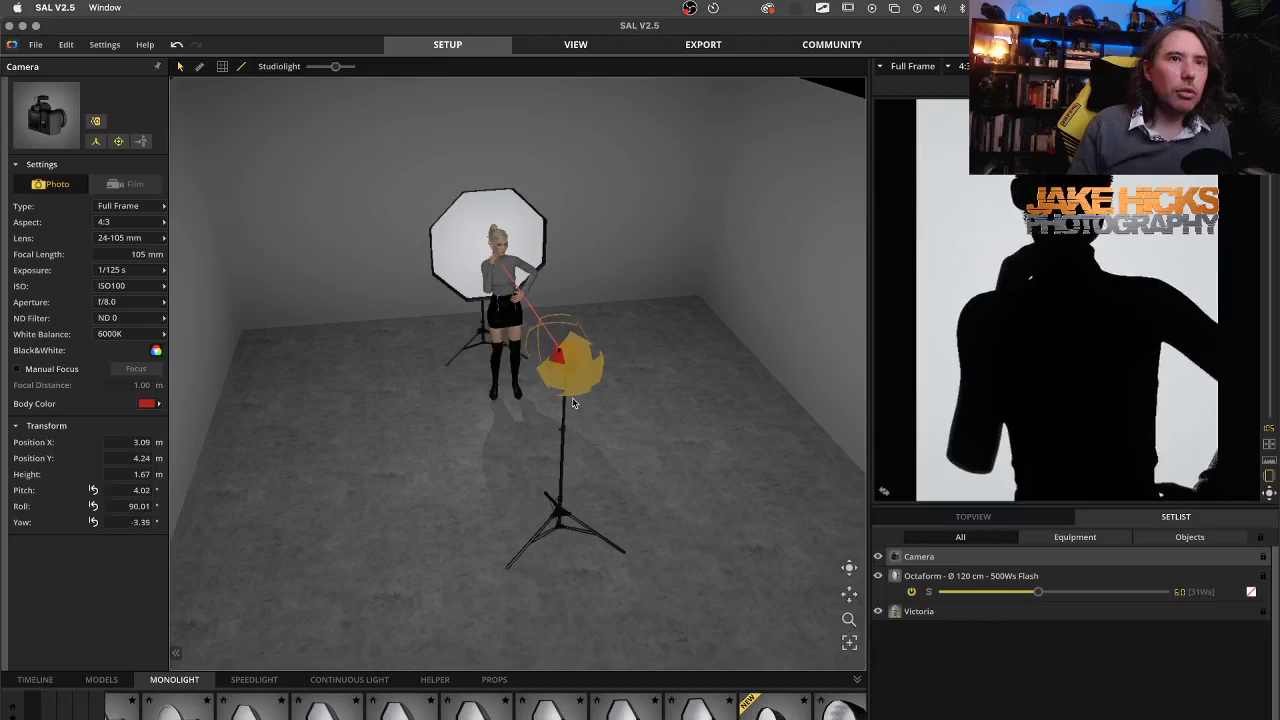
pyautogui.moveTo(576, 578); pyautogui.dragTo(586, 580)
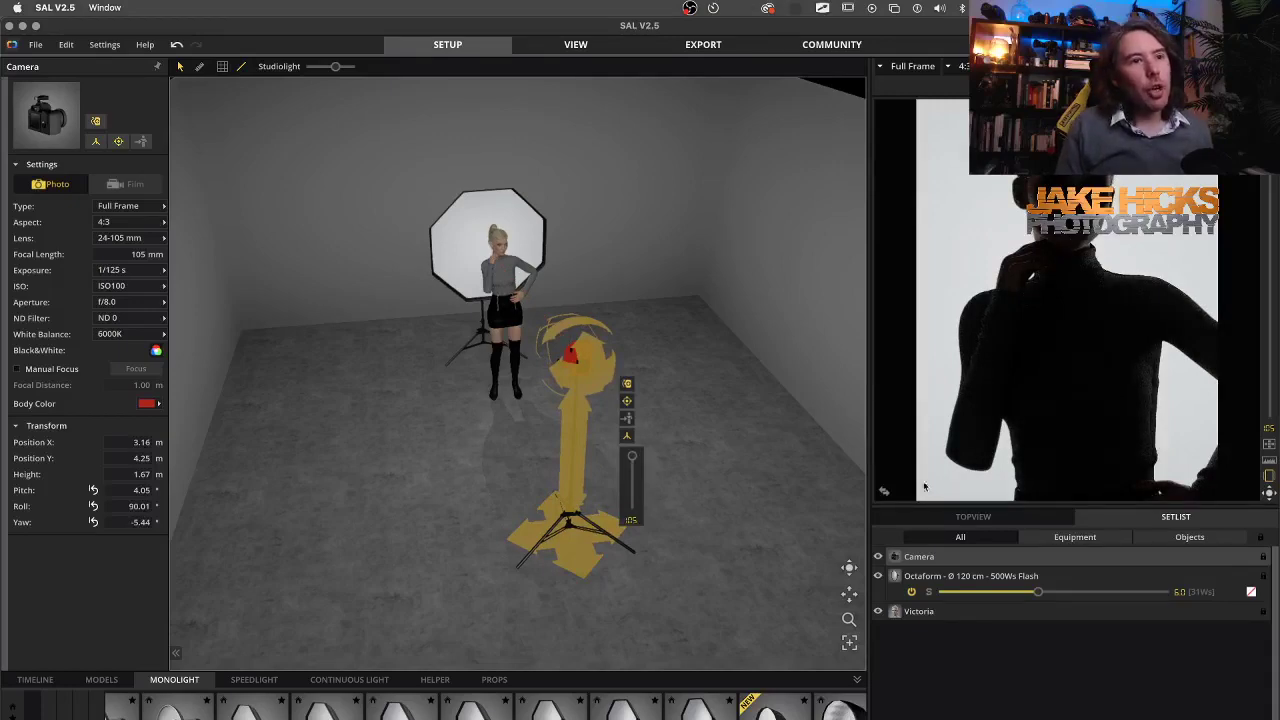
pyautogui.click(886, 492)
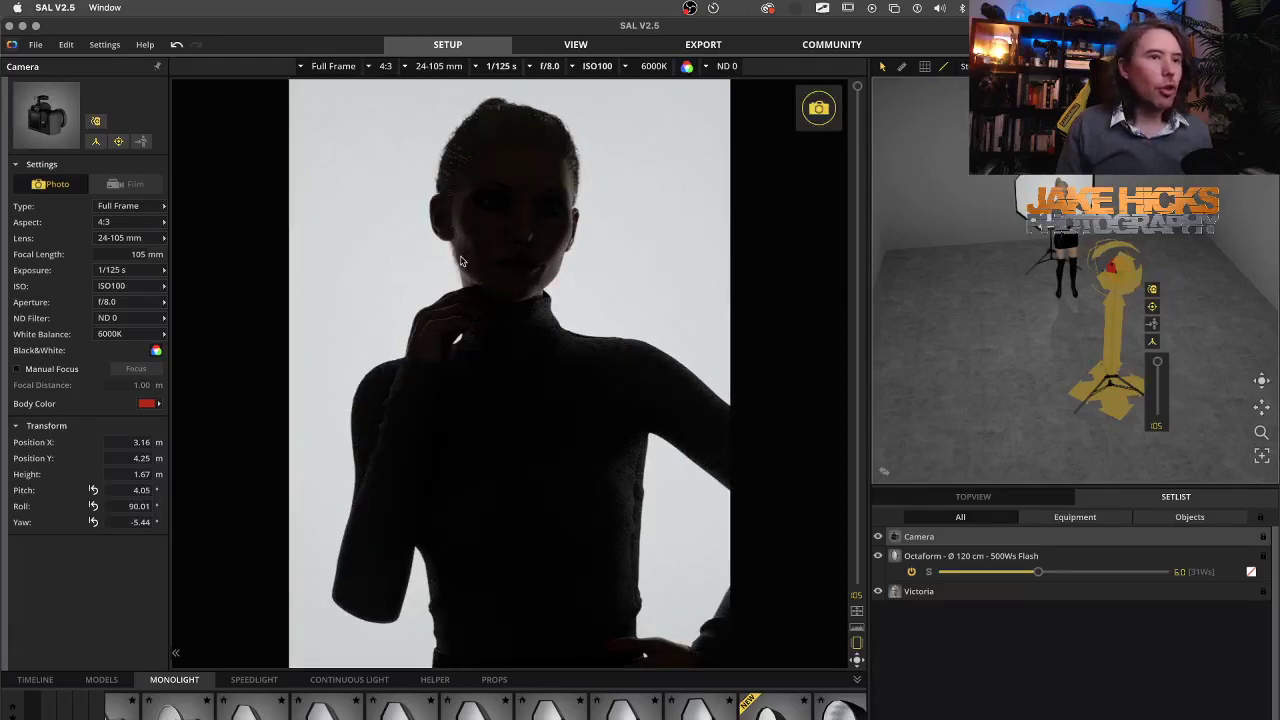
# Apply the Lee gel 332 Special Rose Pink to the octaform behind Victoria and set its power to 7.3.
pyautogui.click(1022, 204)
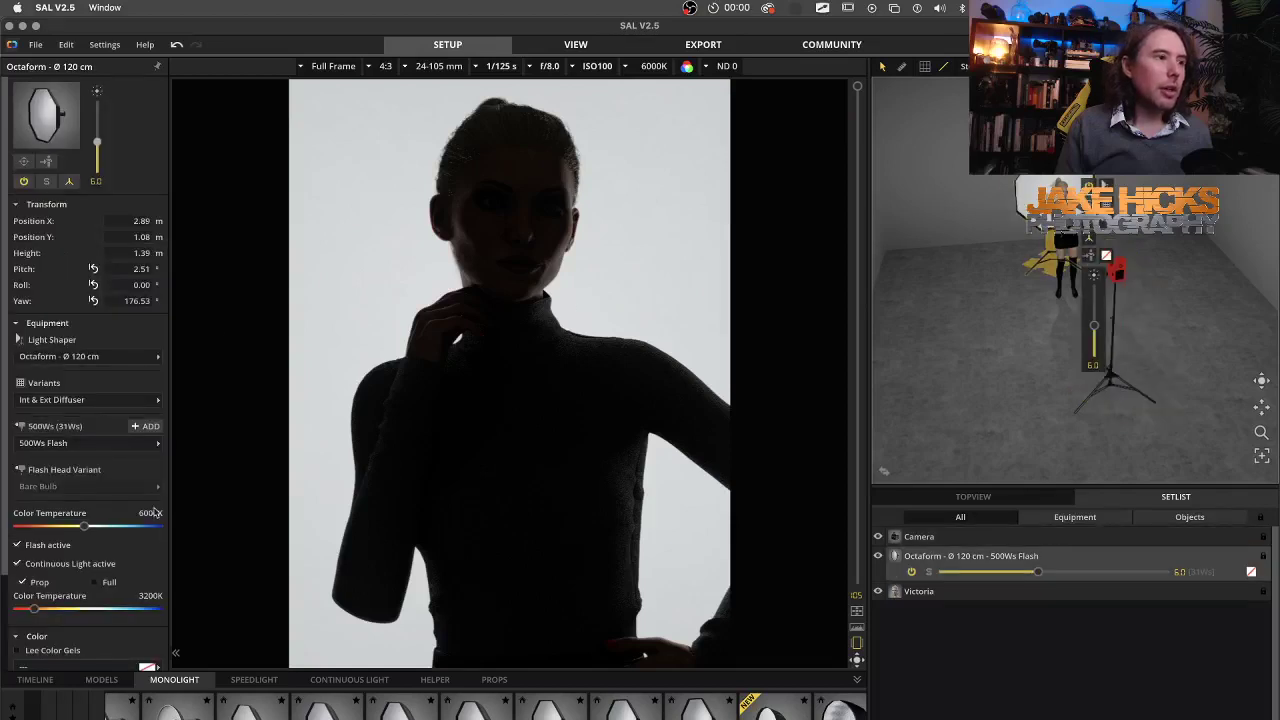
pyautogui.scroll(-3, 118, 544)
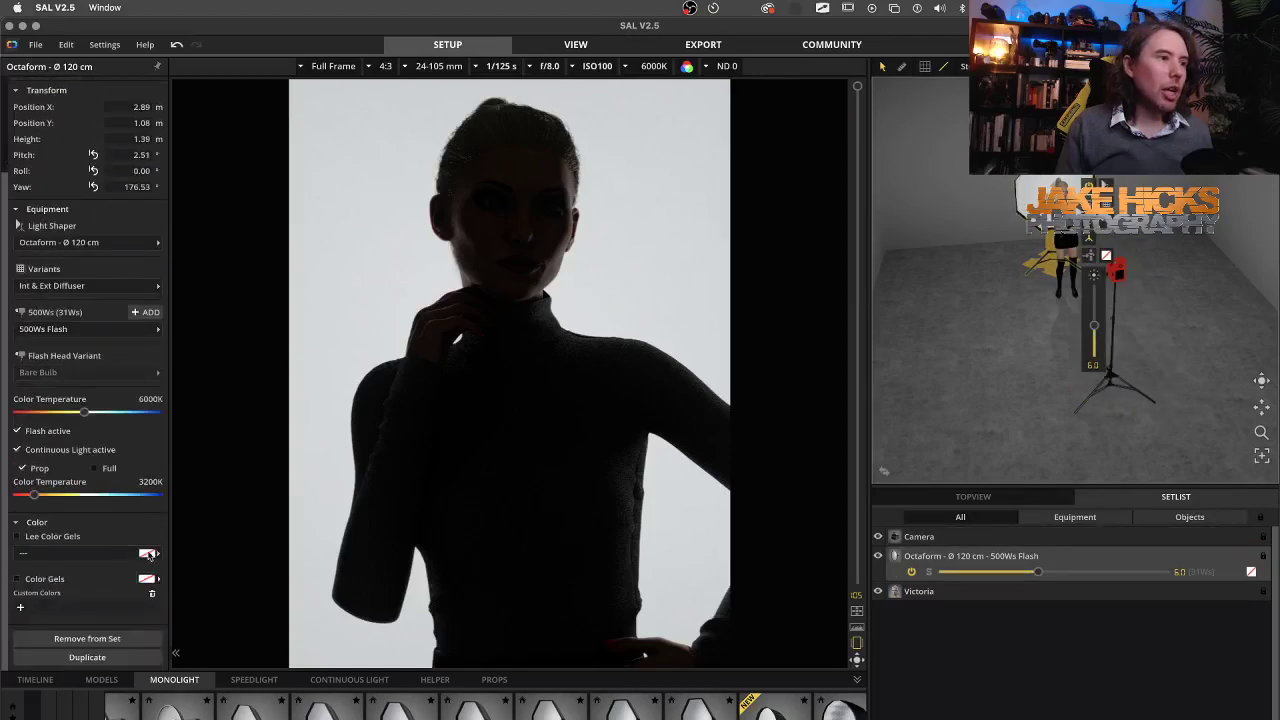
pyautogui.click(148, 554)
pyautogui.scroll(-10, 249, 601)
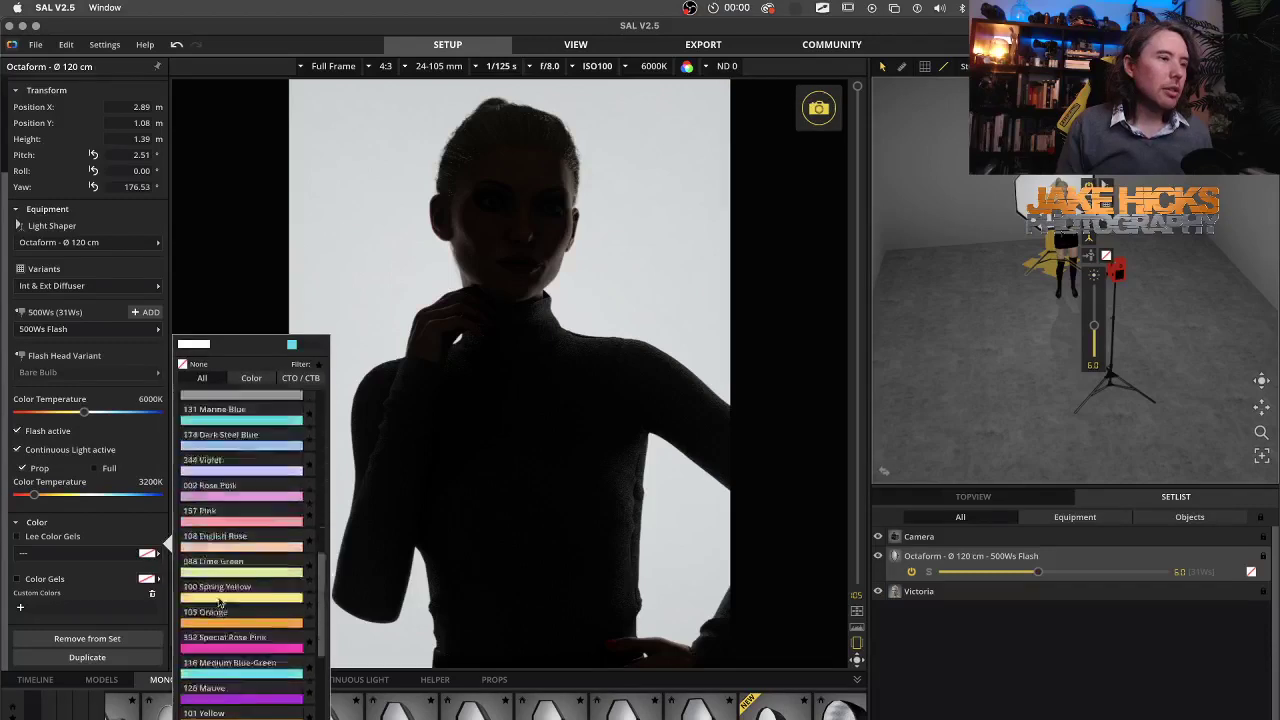
pyautogui.scroll(1, 220, 601)
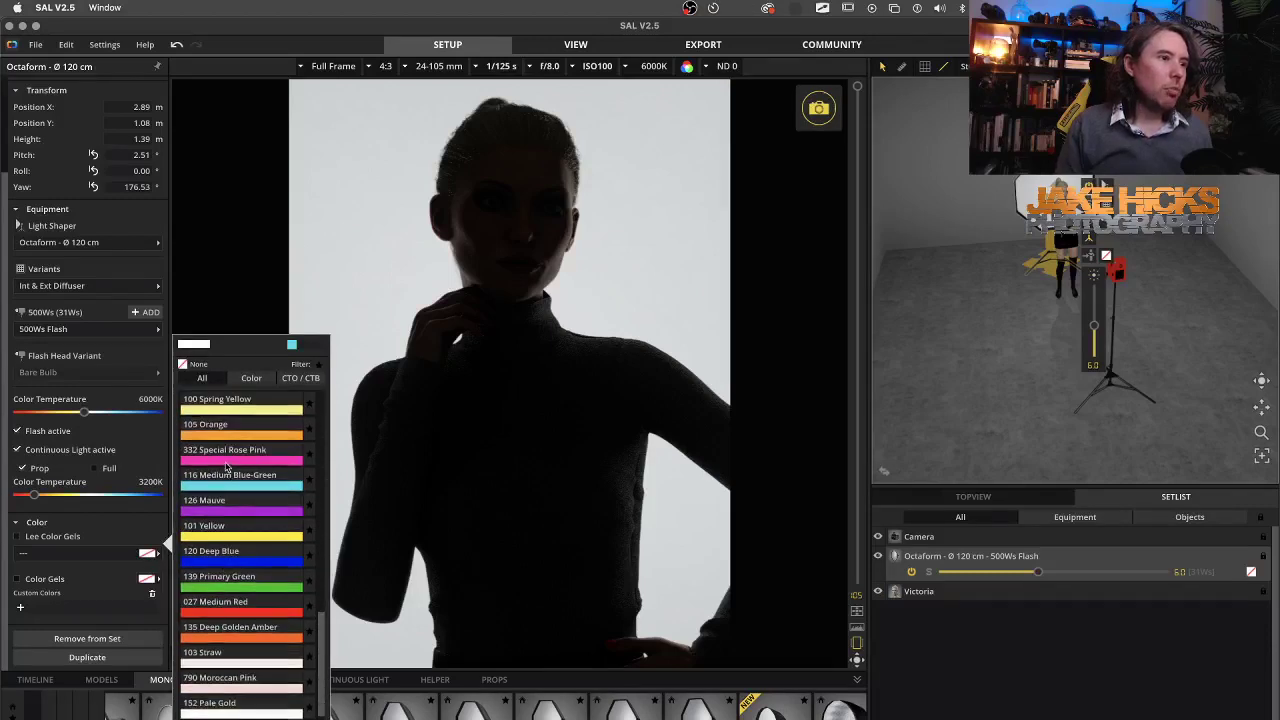
pyautogui.click(228, 457)
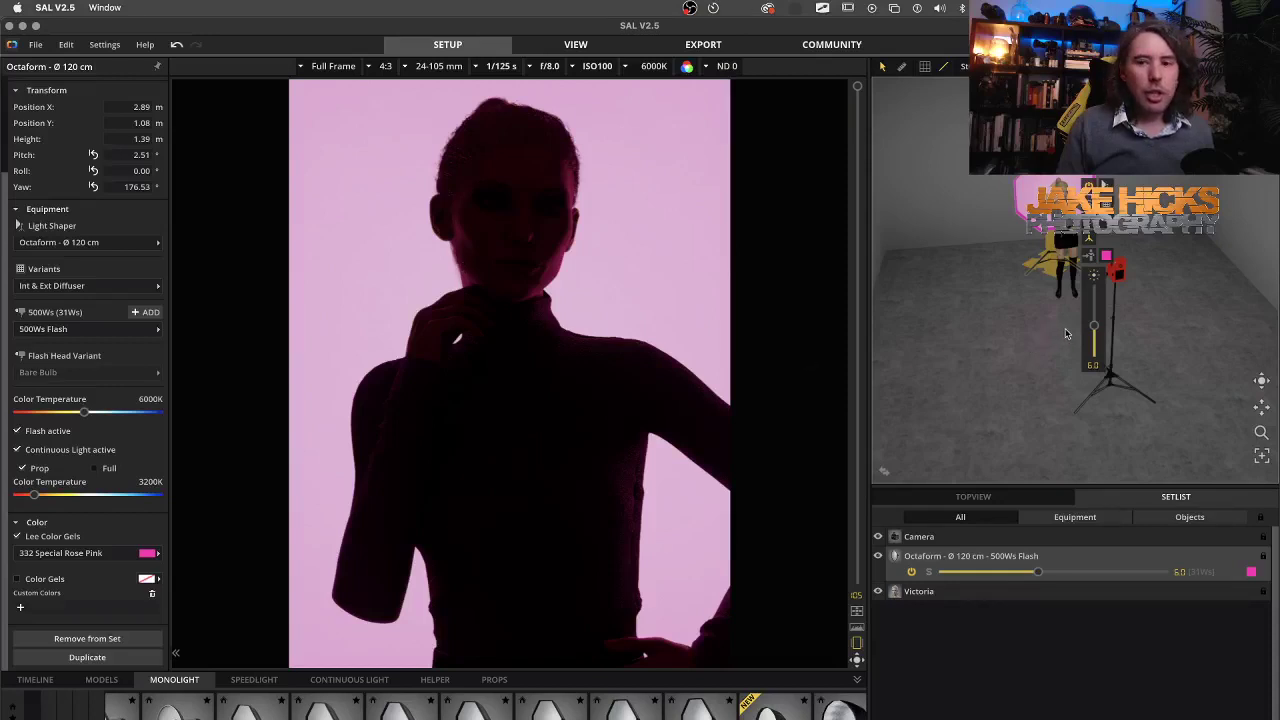
pyautogui.moveTo(1094, 330); pyautogui.dragTo(1094, 315)
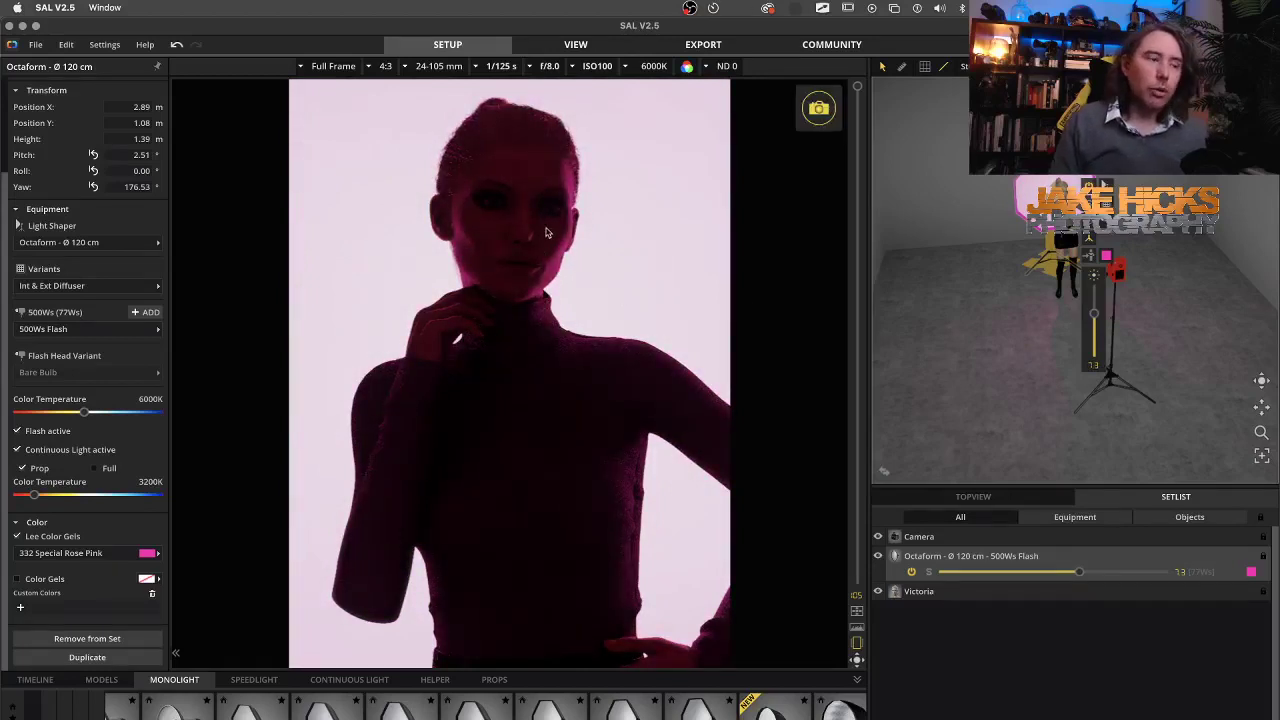
# Switch to Chrome to compare the crowned portrait's background and skin tones, close the photo, and return to SAL.
pyautogui.press('super+Tab')
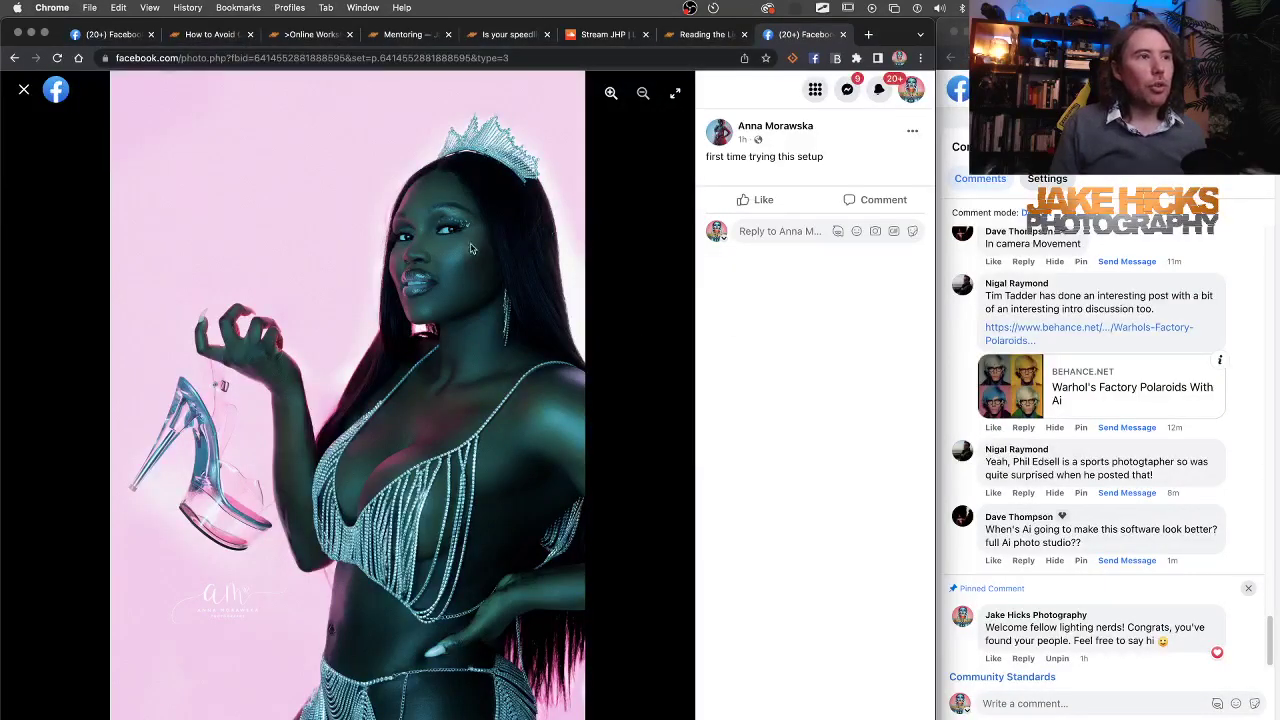
pyautogui.press('Escape')
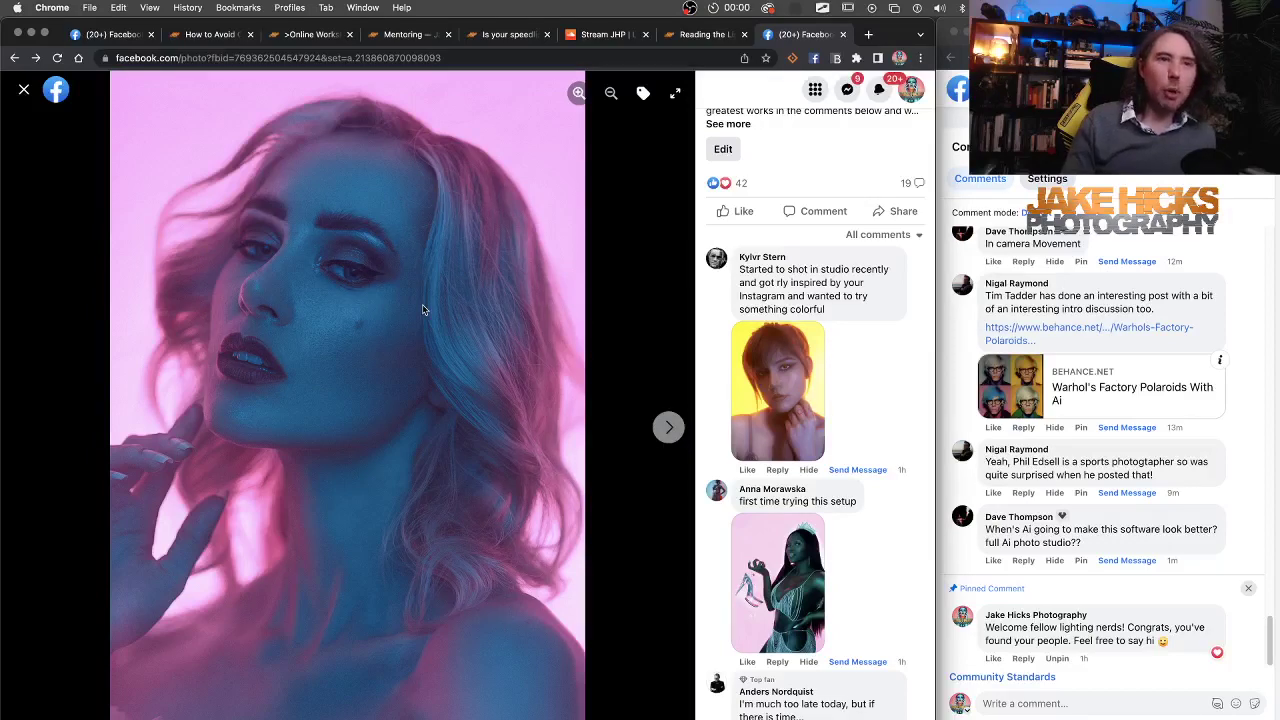
pyautogui.press('super+Tab')
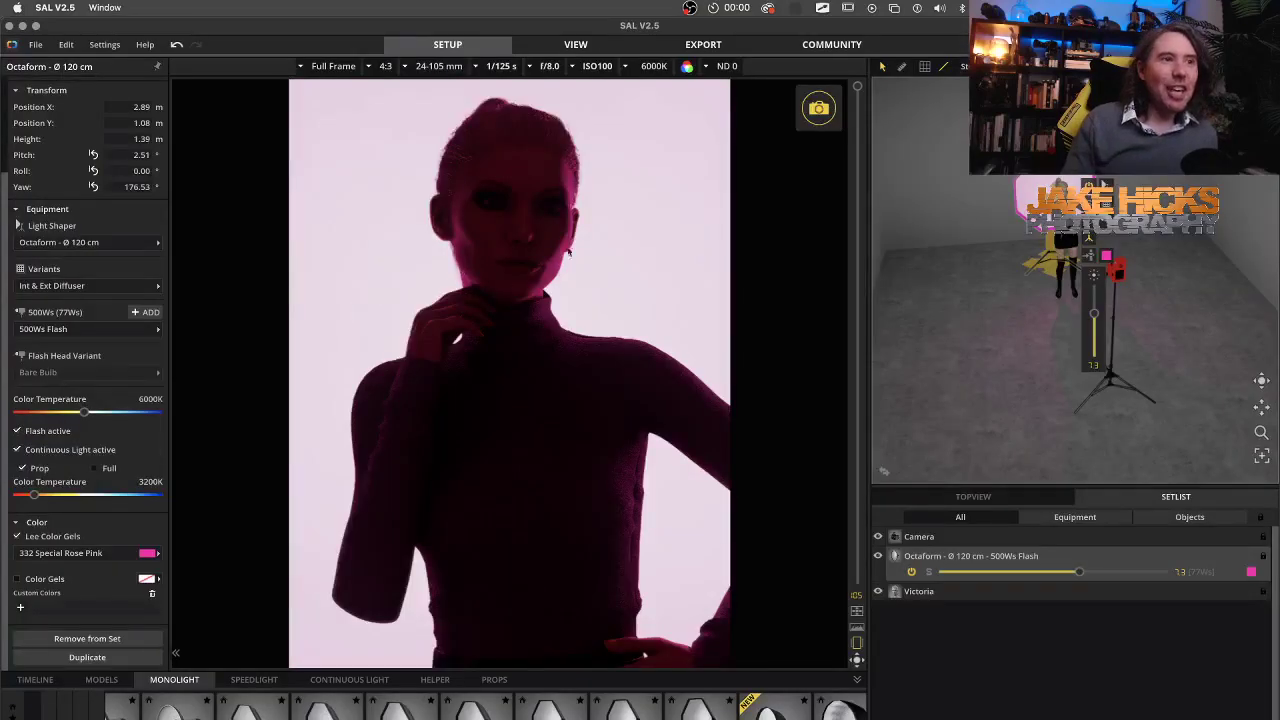
# Set the pink octaform's power to 7.7 and reposition it behind Victoria at about X 2.78 m, Y 1.12 m.
pyautogui.moveTo(1095, 316)
pyautogui.mouseDown()
pyautogui.moveTo(1095, 342)
pyautogui.moveTo(1096, 314)
pyautogui.mouseUp()
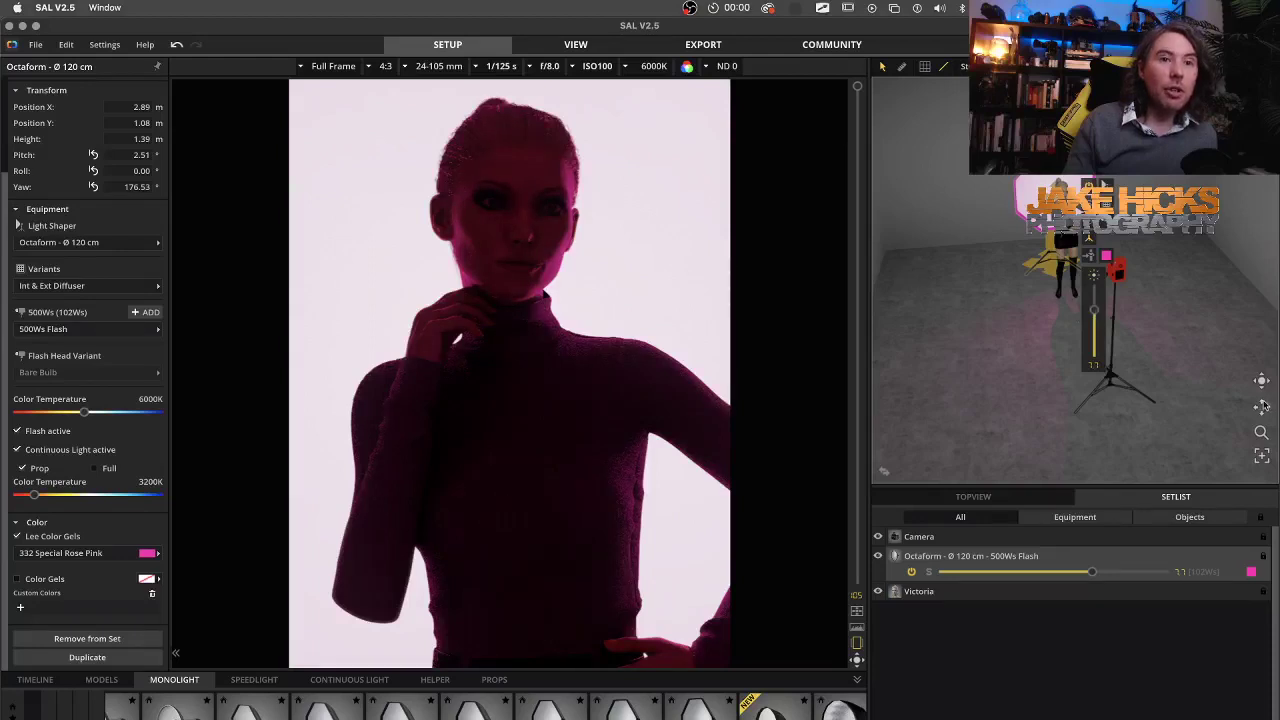
pyautogui.click(879, 475)
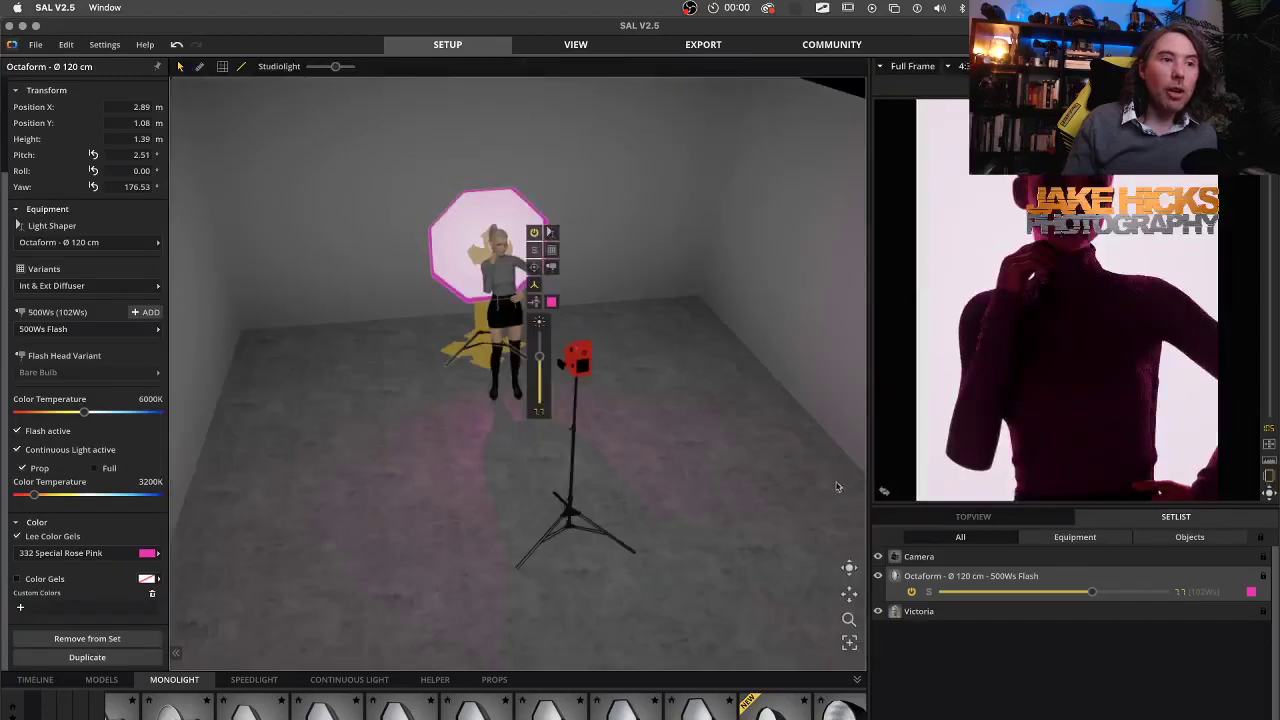
pyautogui.moveTo(849, 570); pyautogui.dragTo(990, 555)
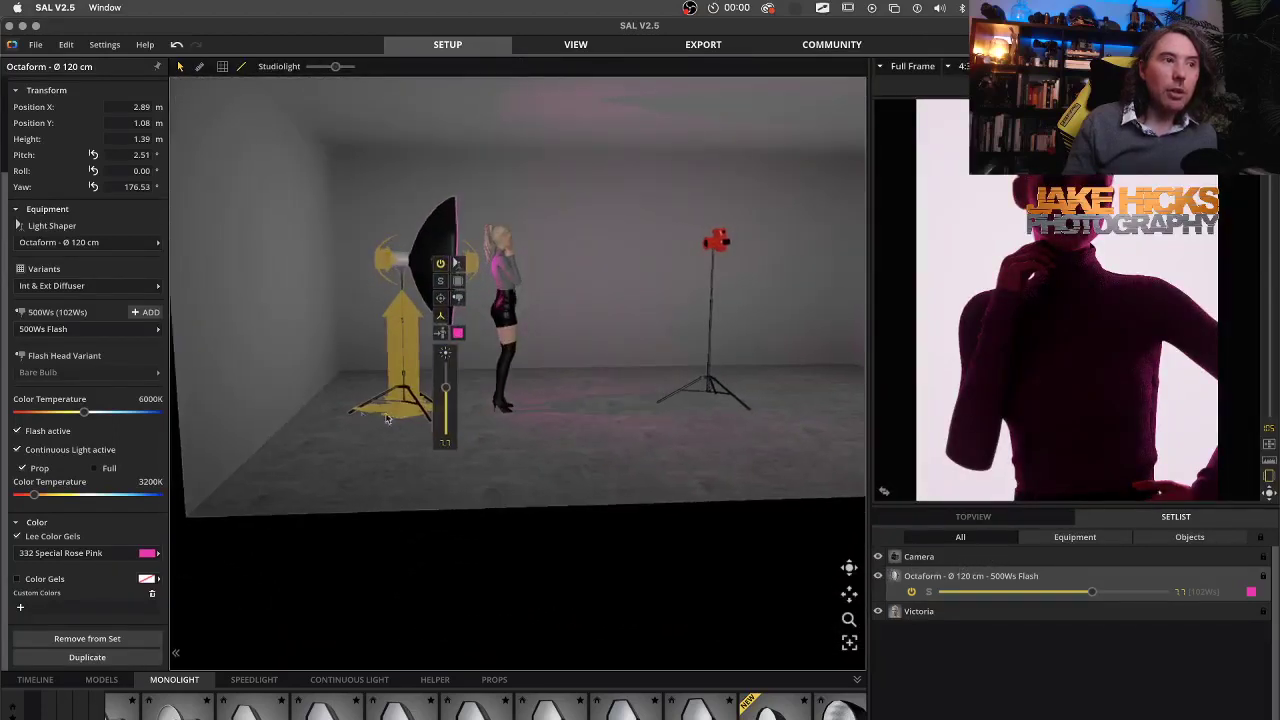
pyautogui.moveTo(403, 419); pyautogui.dragTo(421, 411)
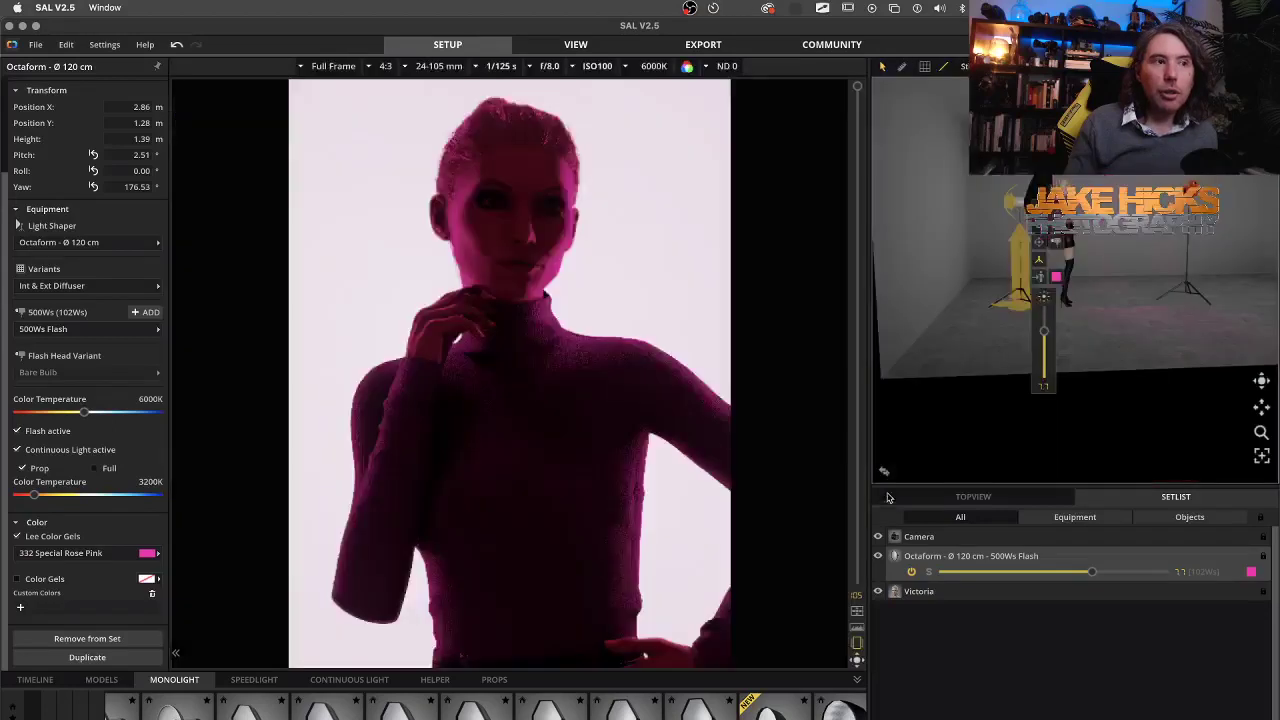
pyautogui.click(886, 491)
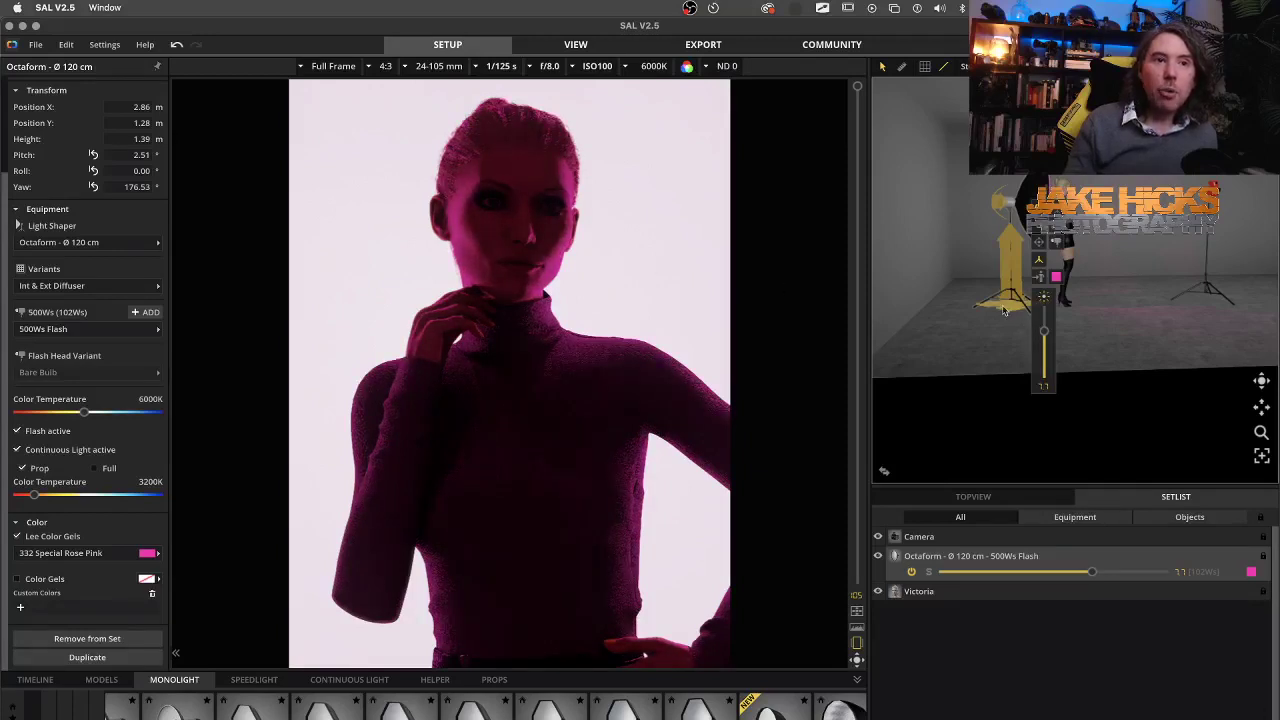
pyautogui.moveTo(1003, 310); pyautogui.dragTo(990, 312)
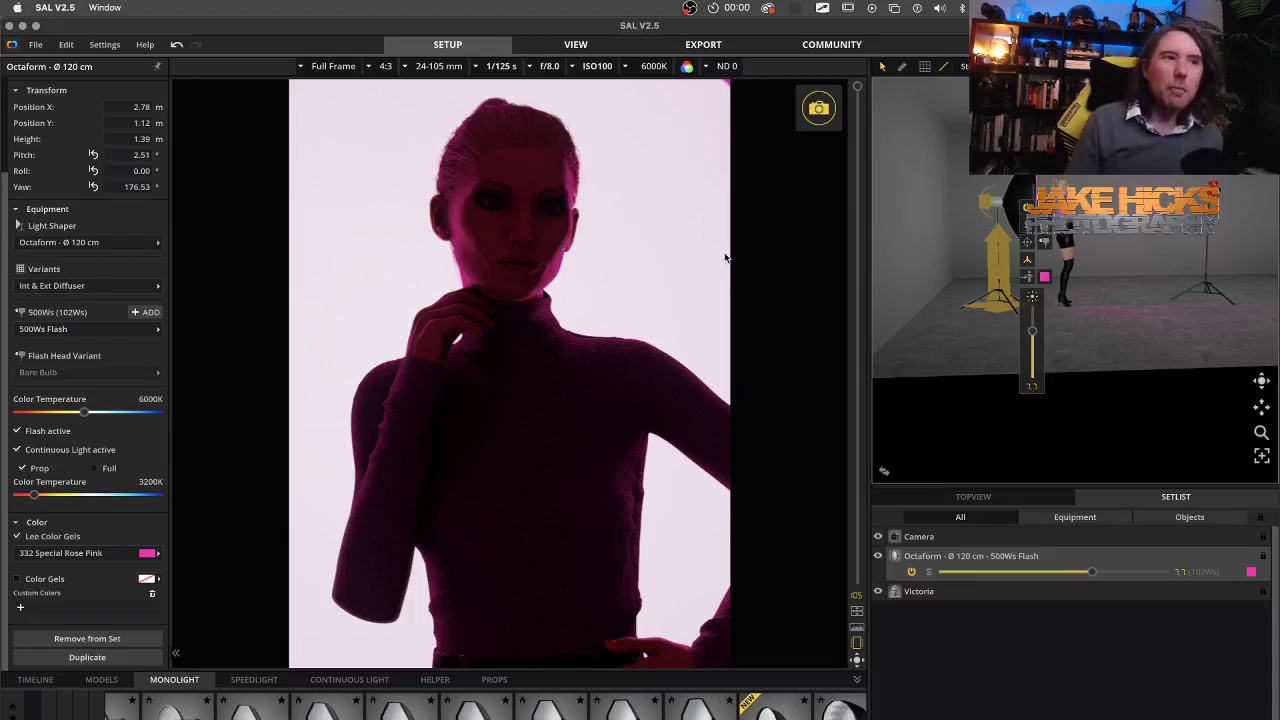
# Add a second Octaform Ø 120 cm flash in front of Victoria at about X 3.71 m, Y 3.62 m, at a height of about 2.23 m.
pyautogui.click(884, 471)
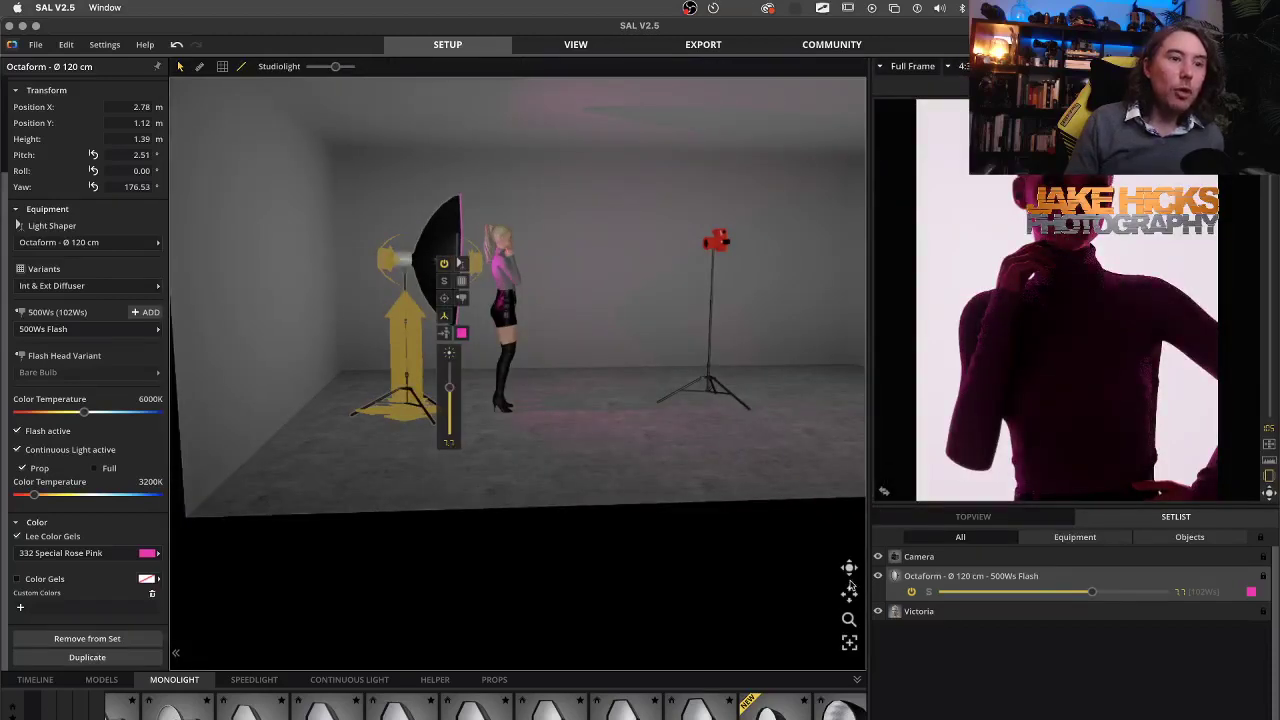
pyautogui.moveTo(790, 520); pyautogui.dragTo(694, 597)
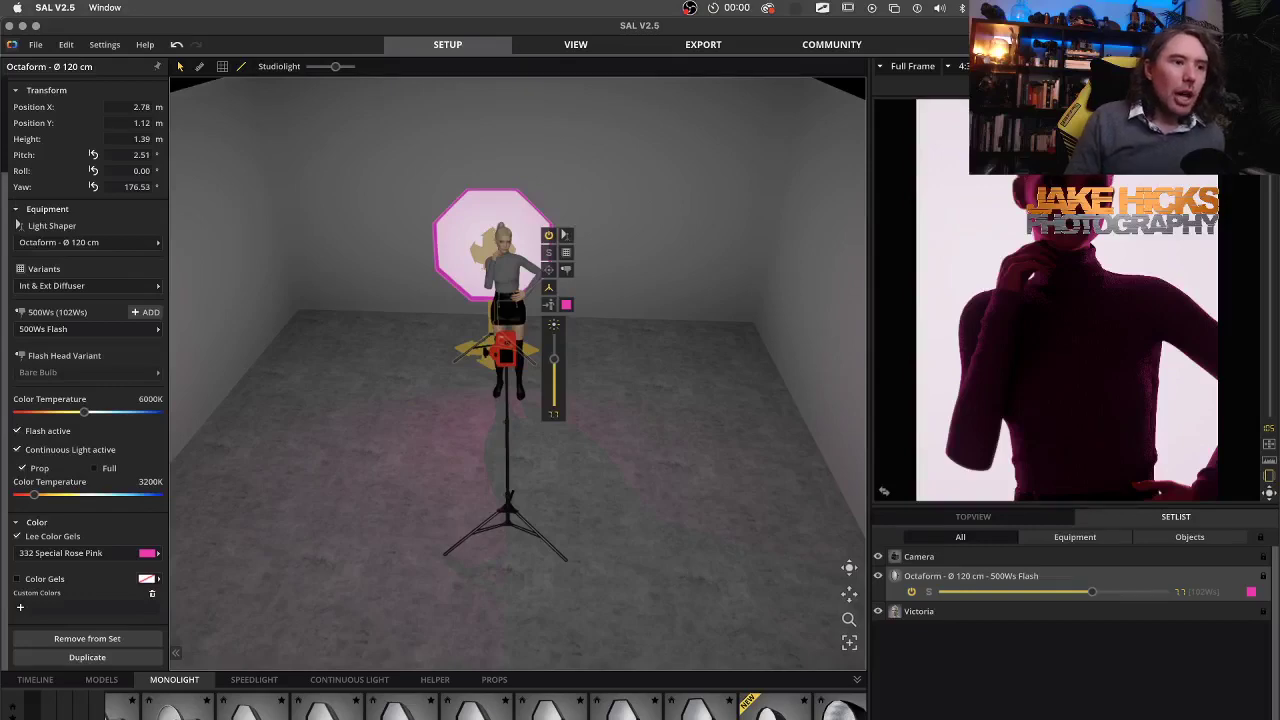
pyautogui.click(120, 706)
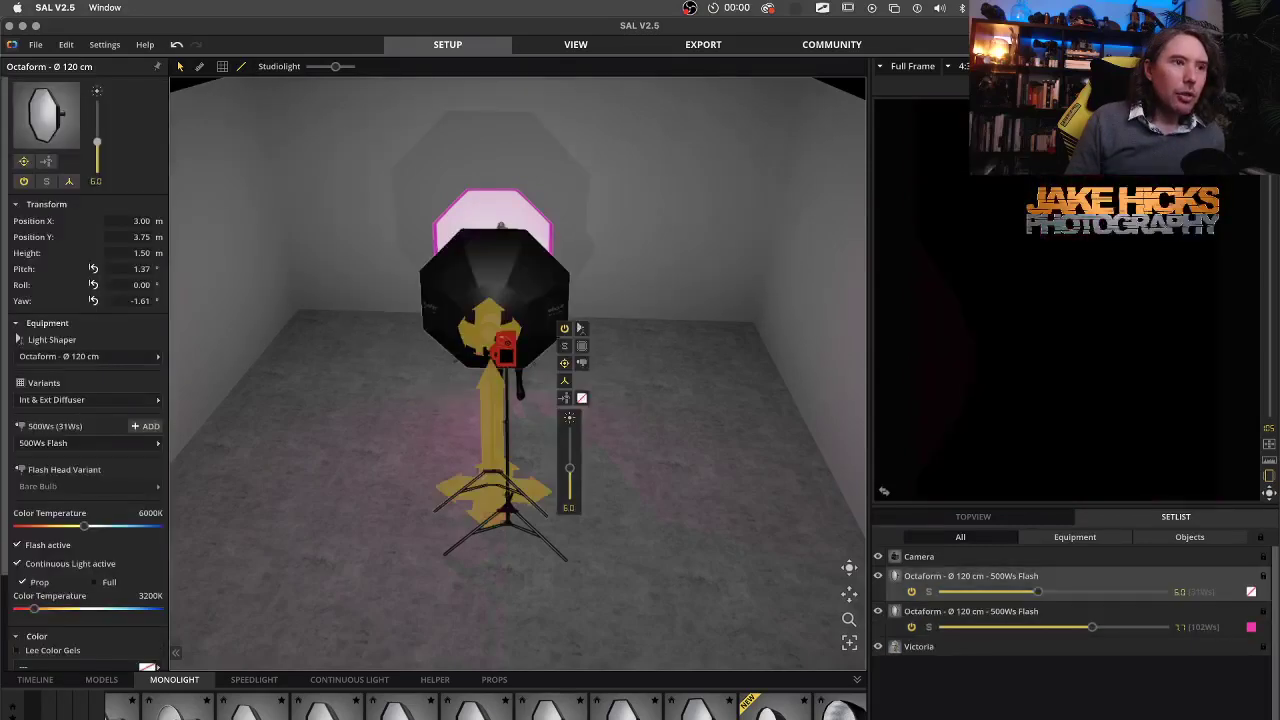
pyautogui.moveTo(466, 488); pyautogui.dragTo(546, 484)
pyautogui.moveTo(568, 390)
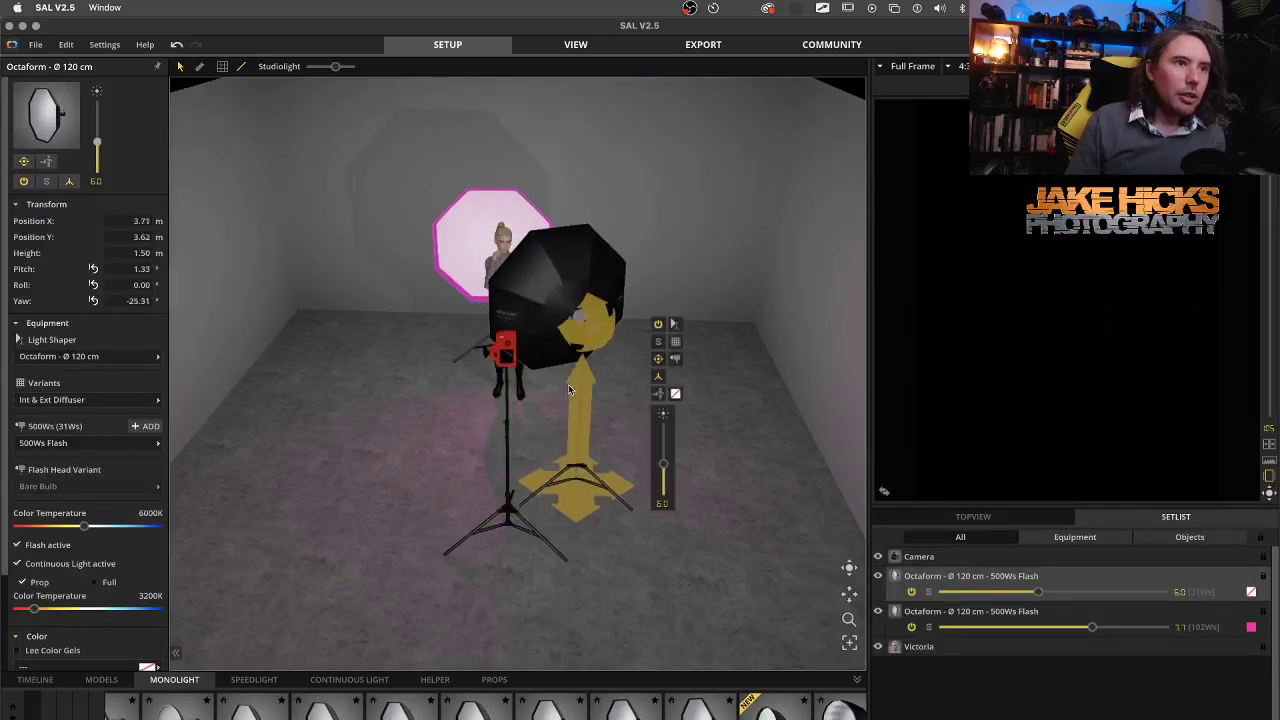
pyautogui.moveTo(589, 385); pyautogui.dragTo(599, 283)
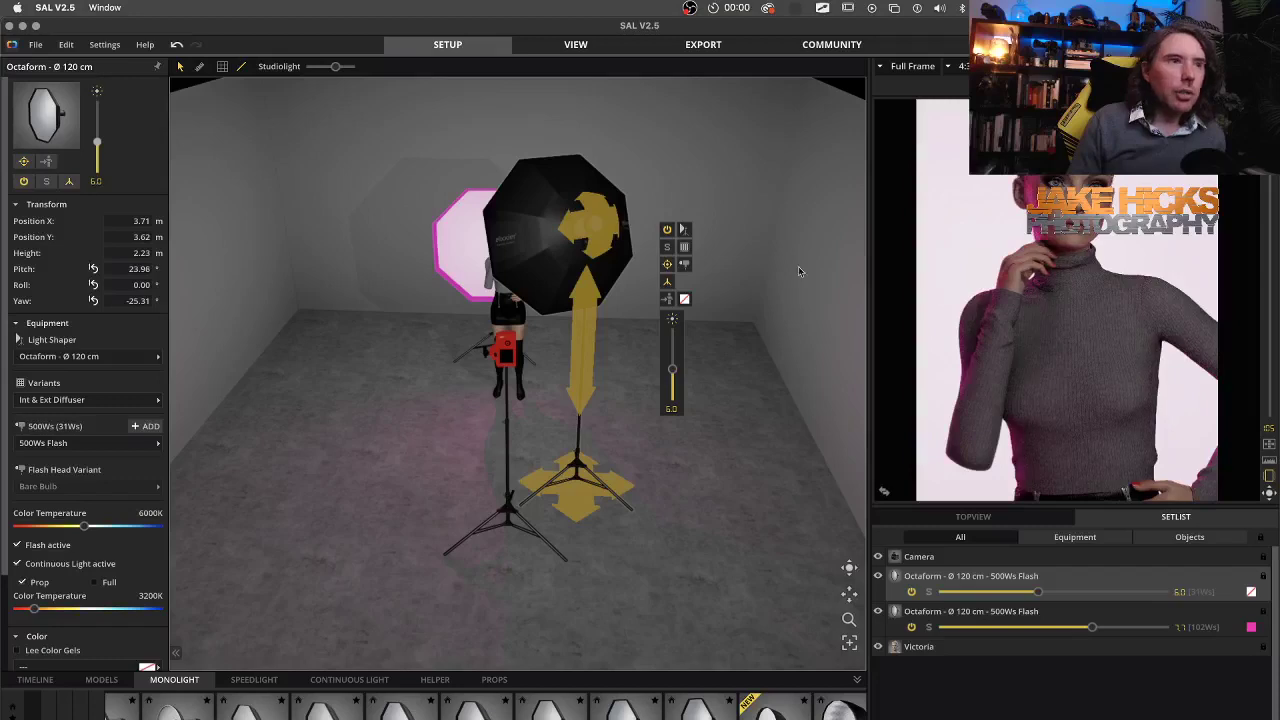
# Apply the 116 Medium Blue-Green filter to the front octaform and set its power to 5.9 while viewing the enlarged camera preview.
pyautogui.click(684, 299)
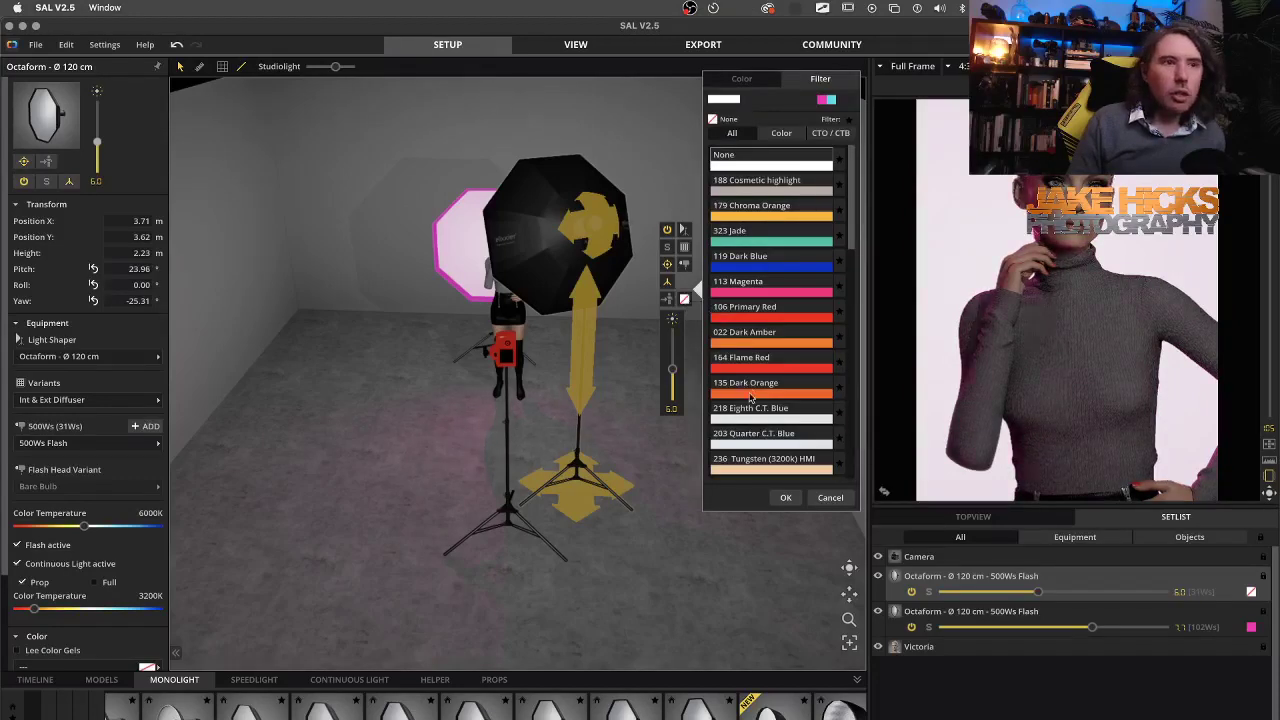
pyautogui.scroll(-10, 750, 396)
pyautogui.scroll(-8, 750, 396)
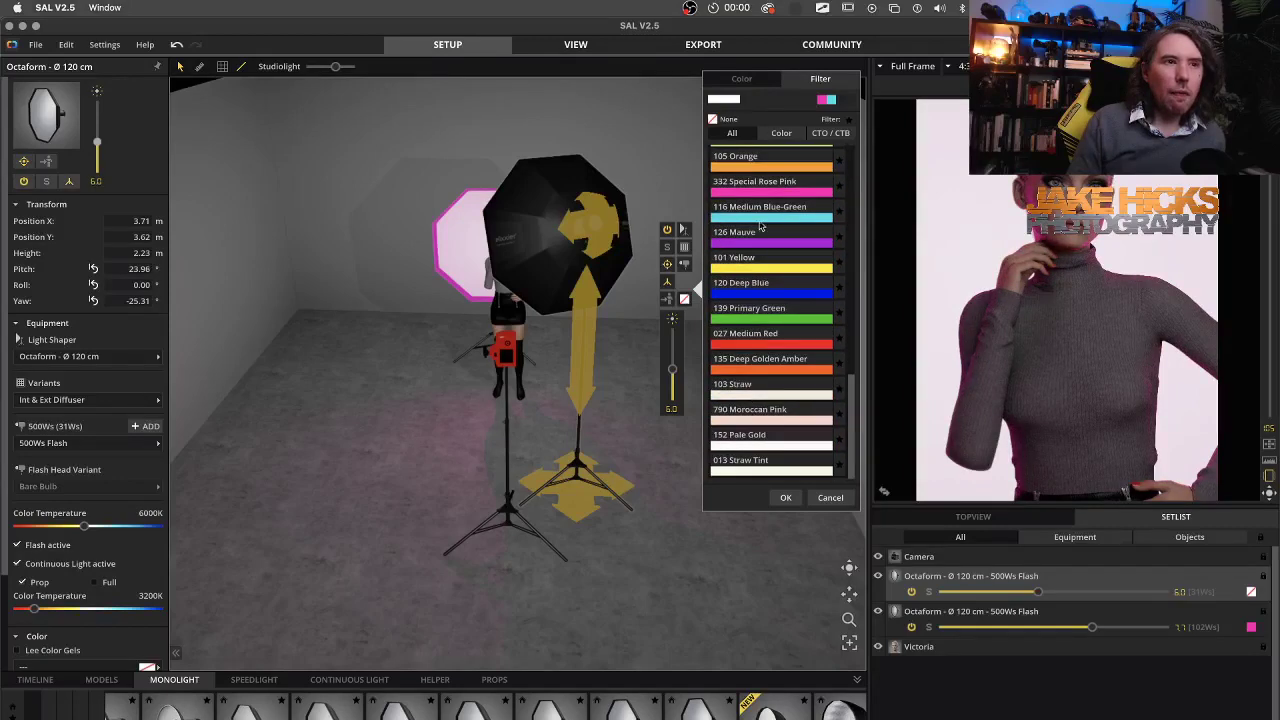
pyautogui.click(760, 214)
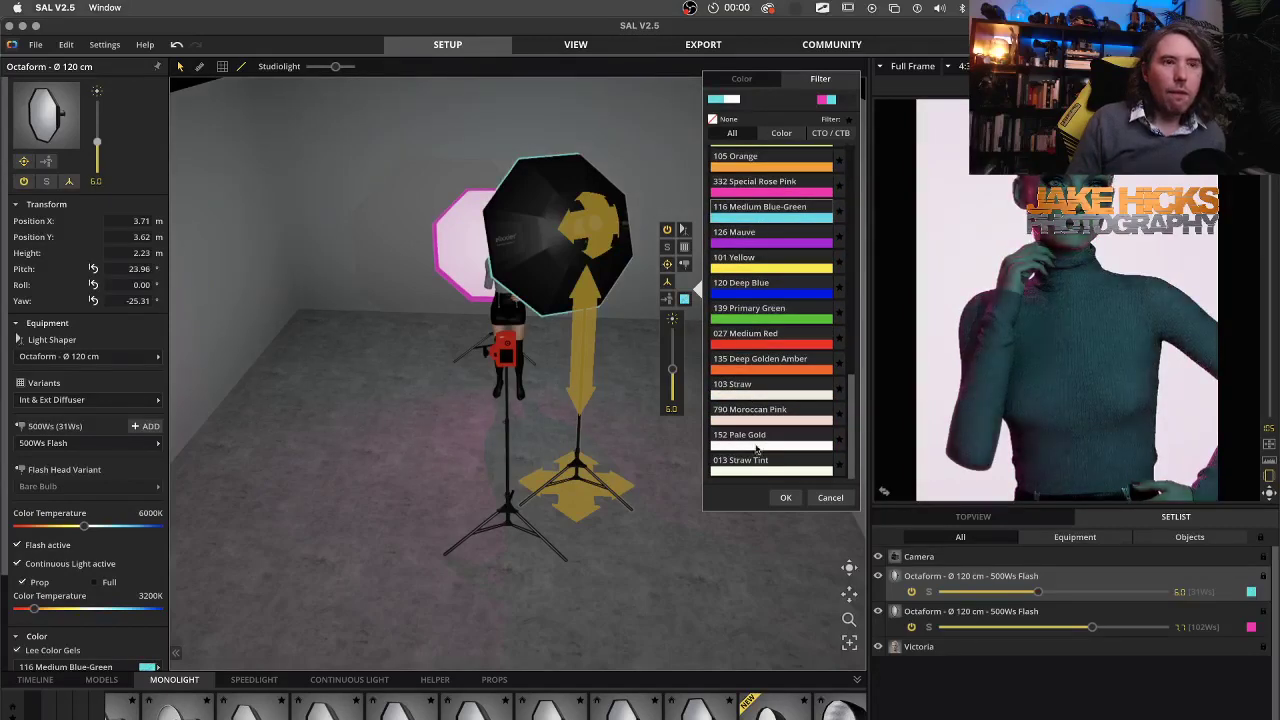
pyautogui.click(781, 501)
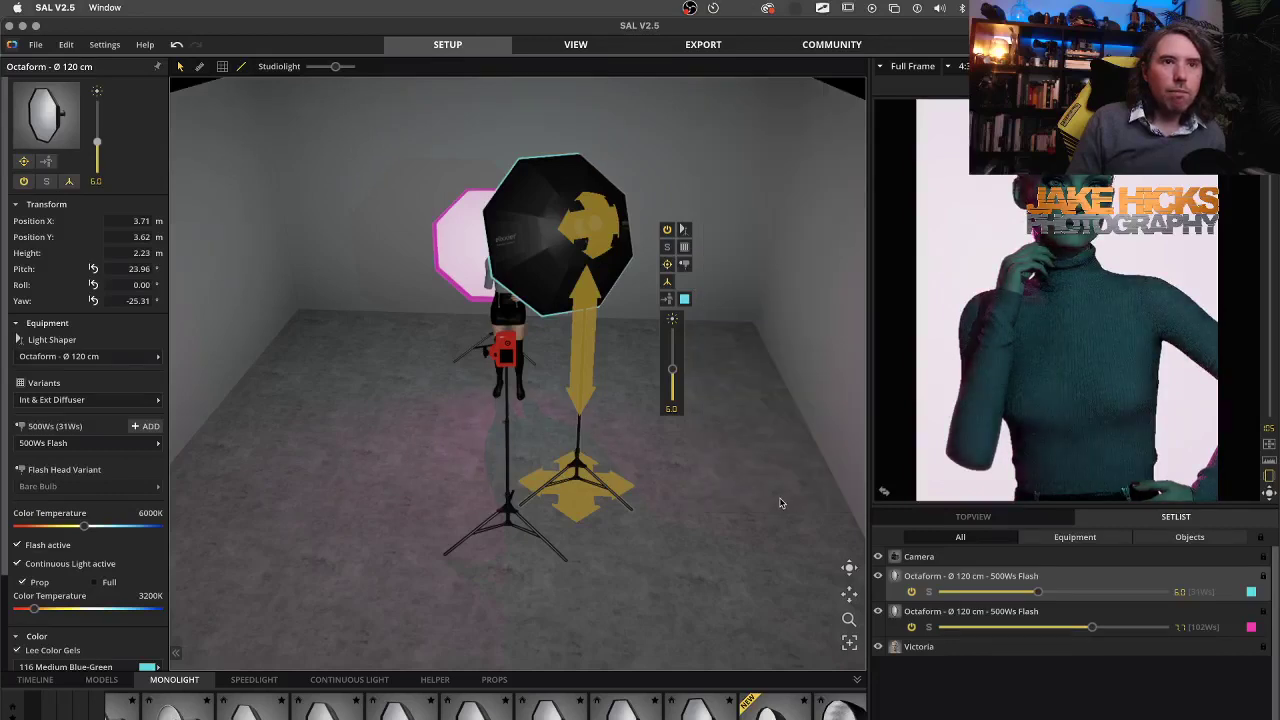
pyautogui.click(885, 492)
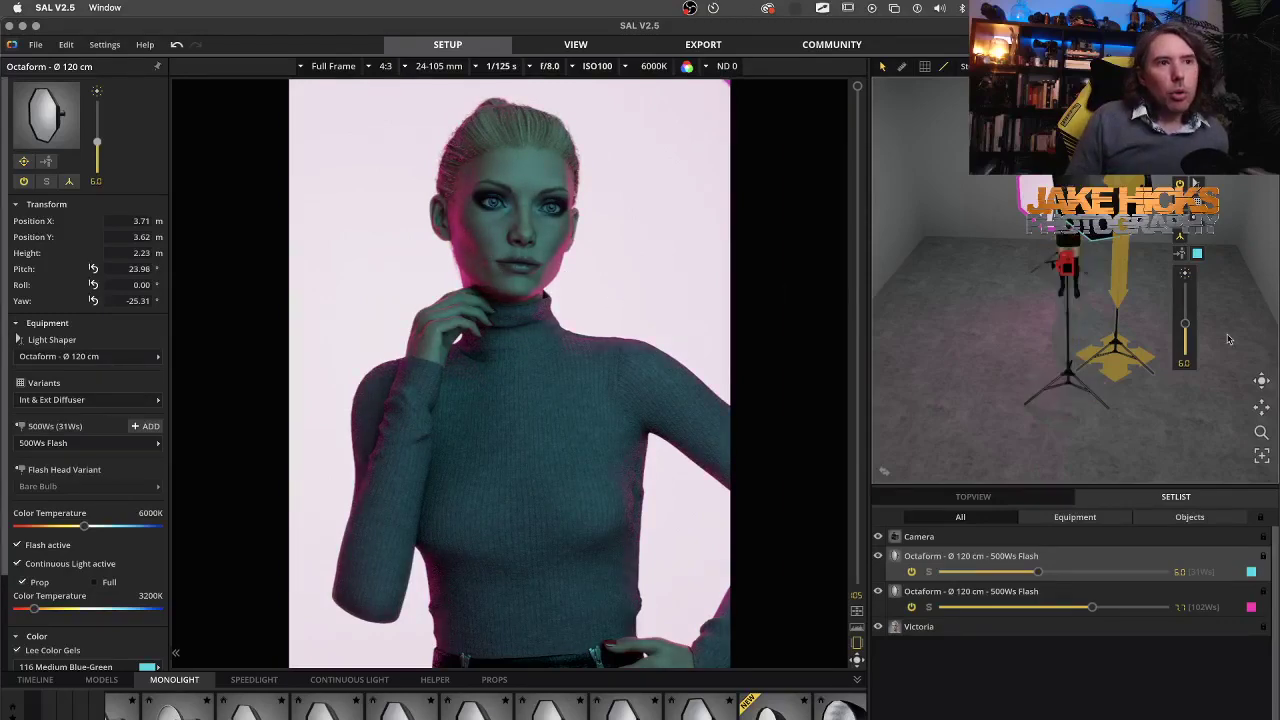
pyautogui.moveTo(1185, 326); pyautogui.dragTo(1185, 329)
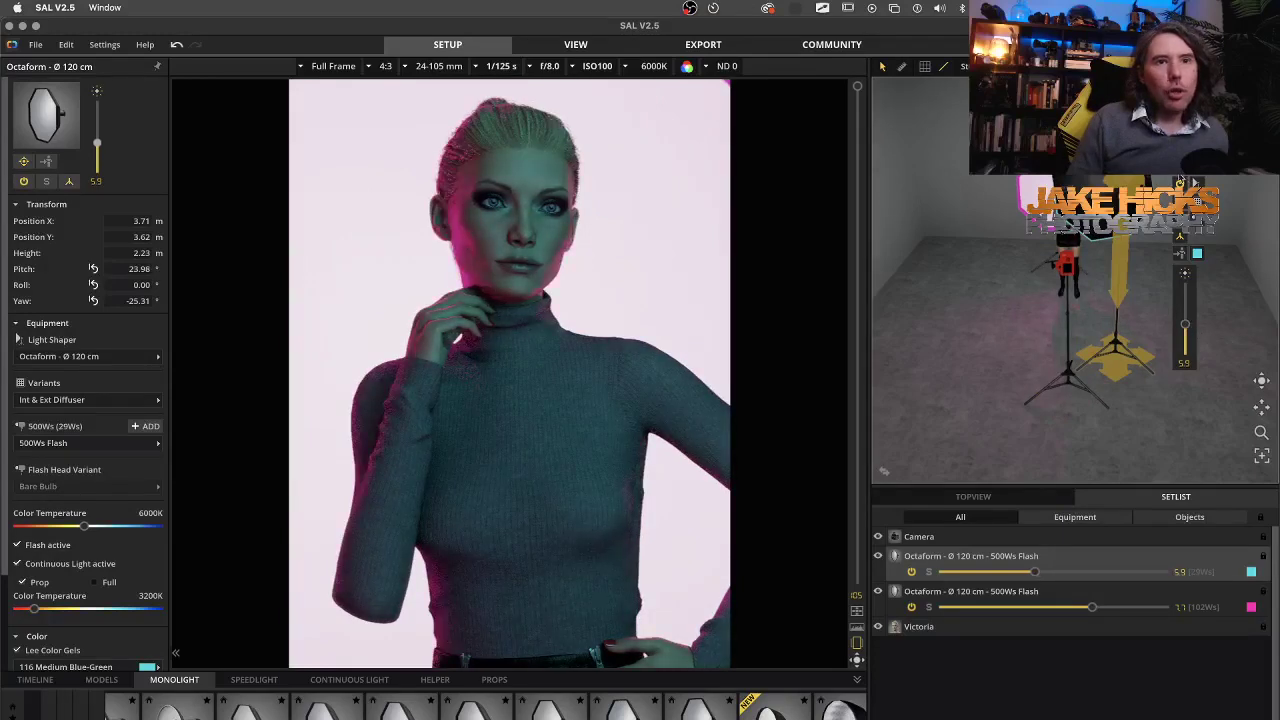
# Switch the blue-green front octaform off and on, and solo it, to compare each light's effect on the model.
pyautogui.click(1181, 186)
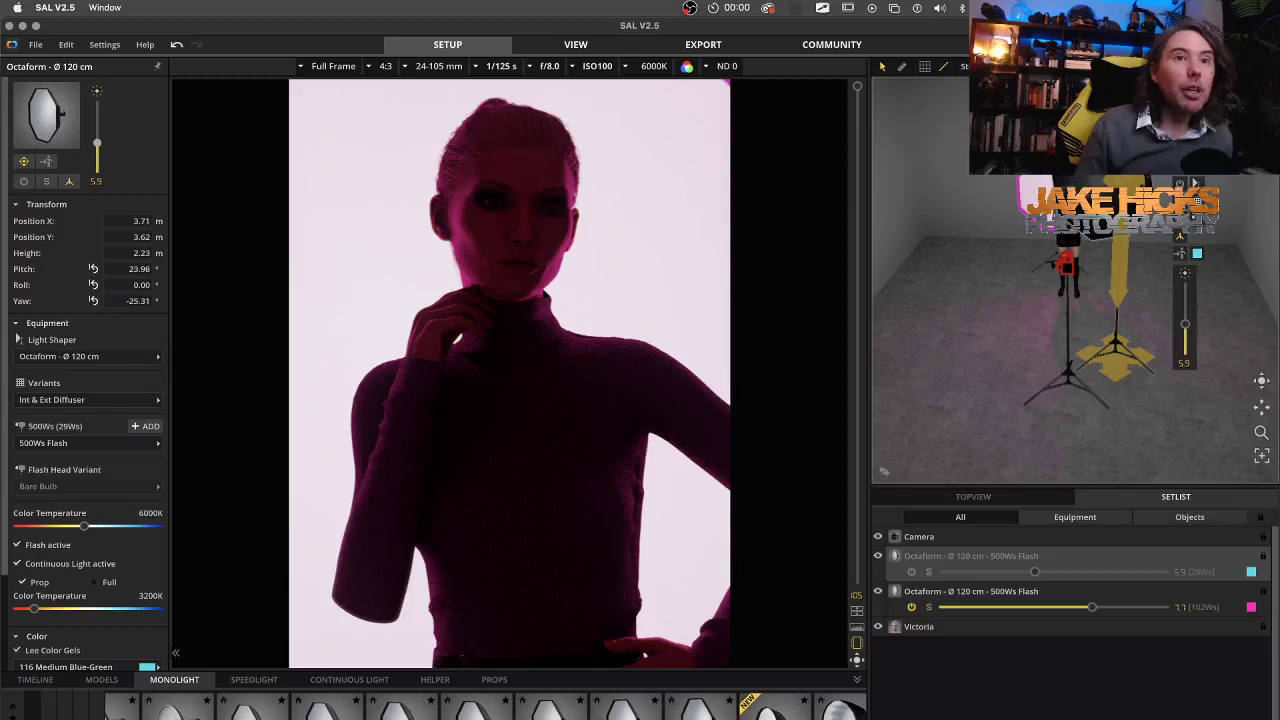
pyautogui.click(1181, 185)
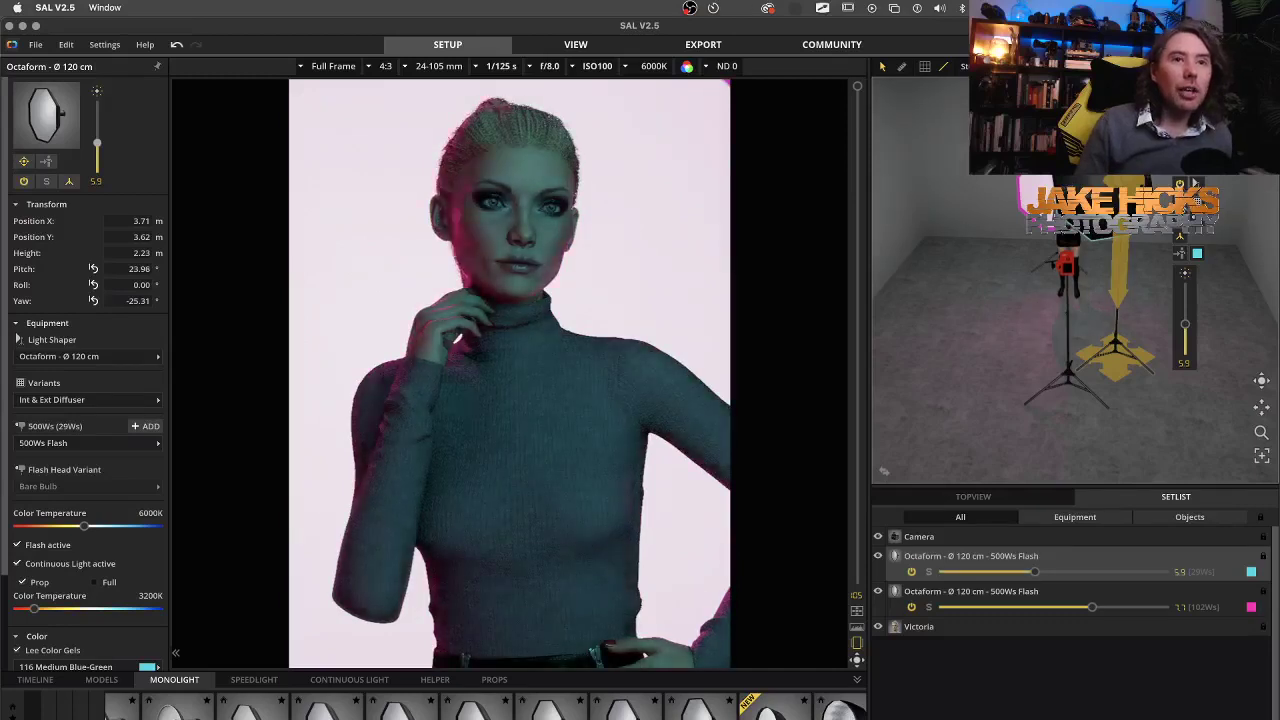
pyautogui.click(1195, 186)
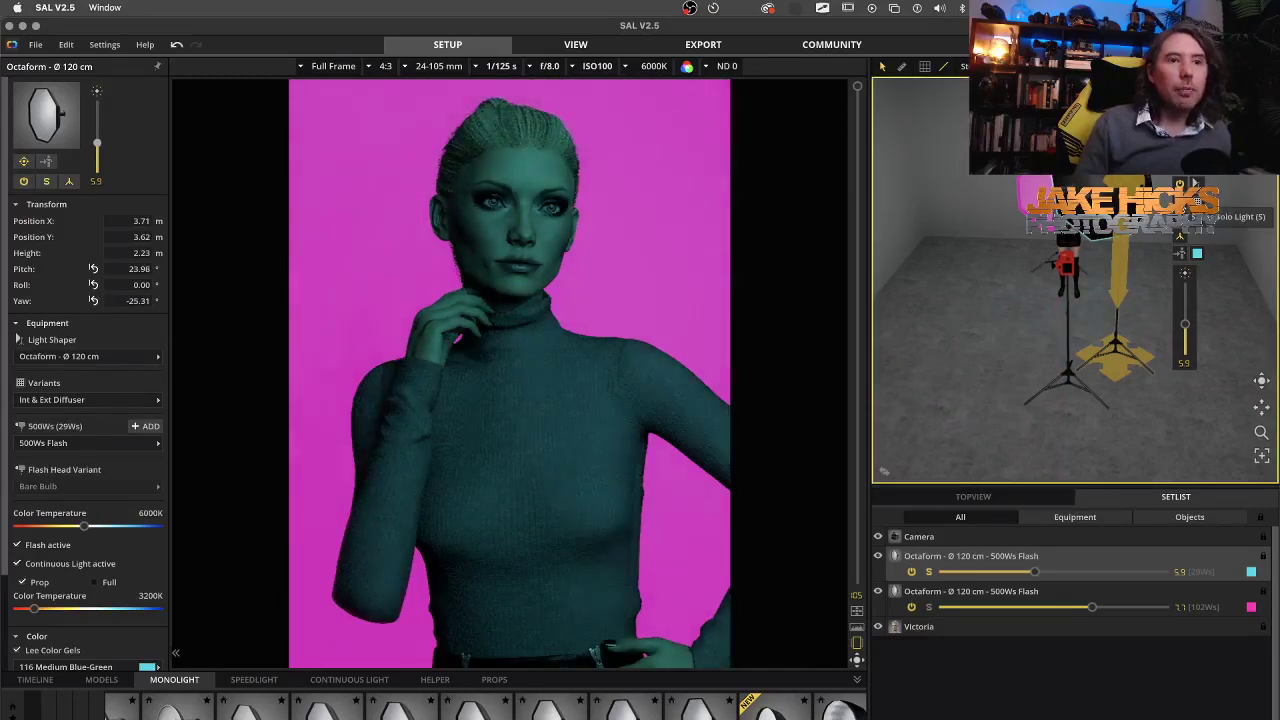
# Hide the pink octaform to see the blue-green light alone, enlarge the 3D studio view, and show the pink octaform again.
pyautogui.click(1066, 266)
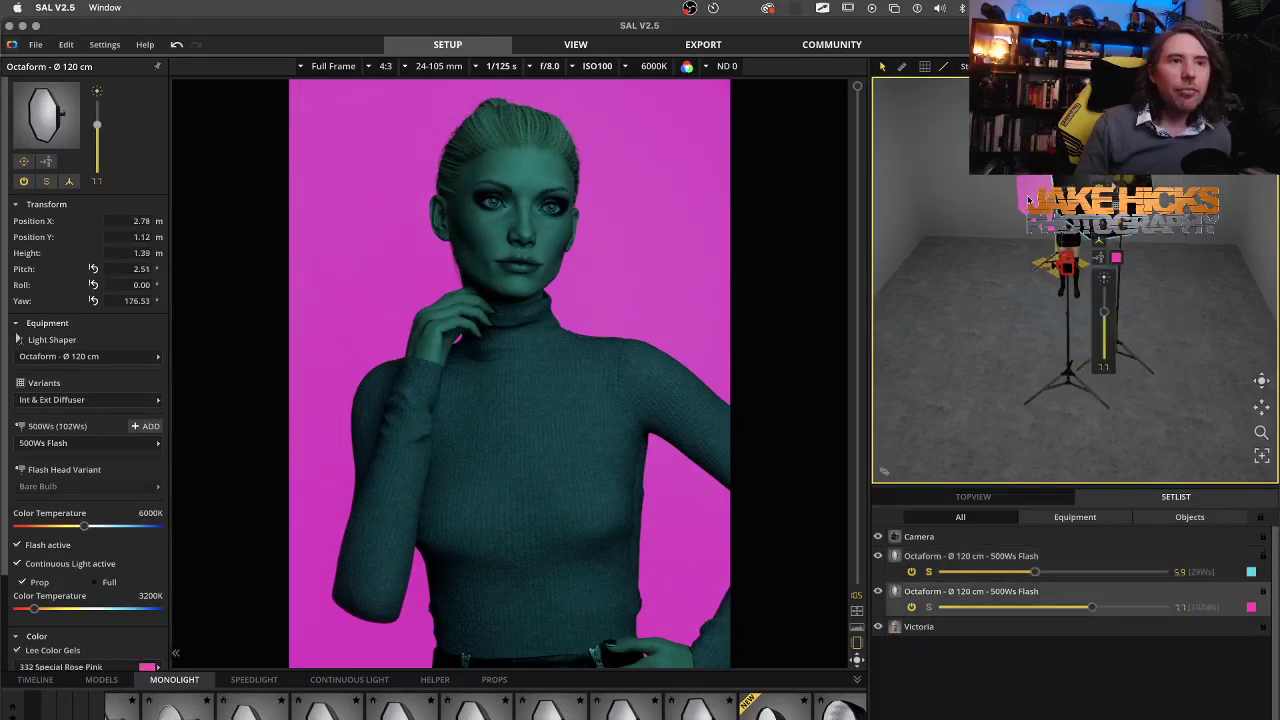
pyautogui.click(879, 591)
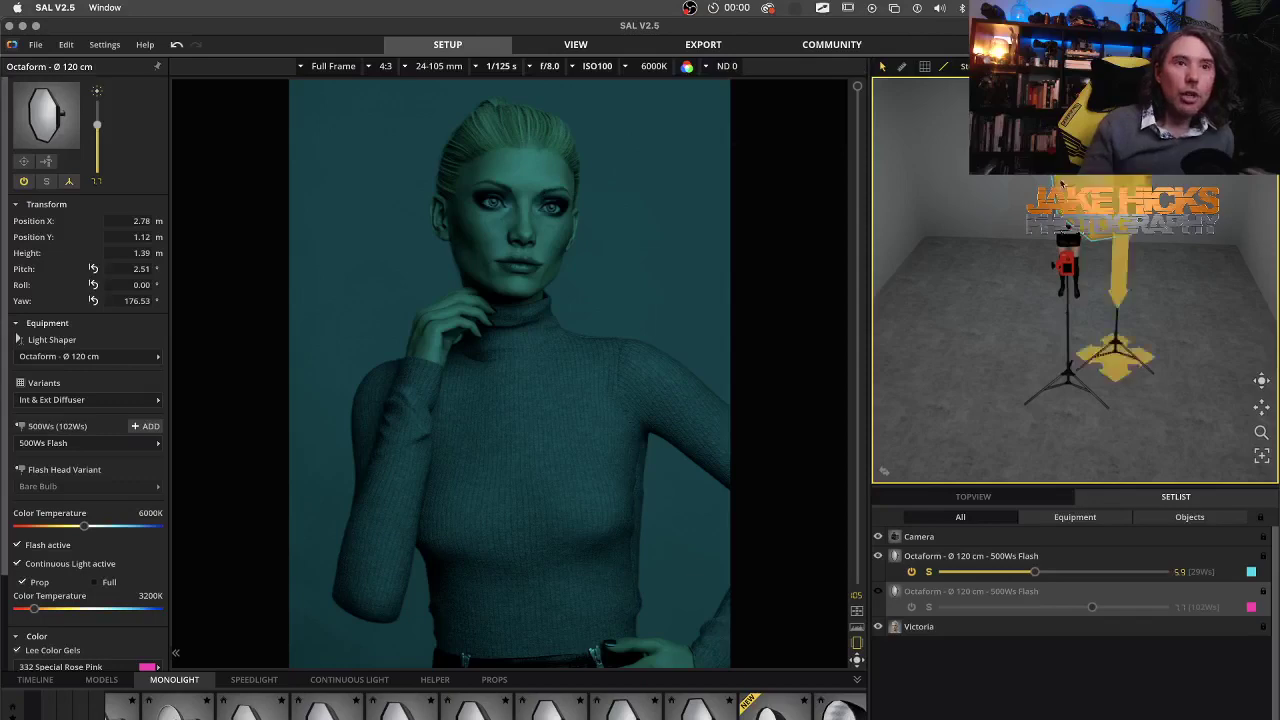
pyautogui.moveTo(1124, 372)
pyautogui.click(1184, 275)
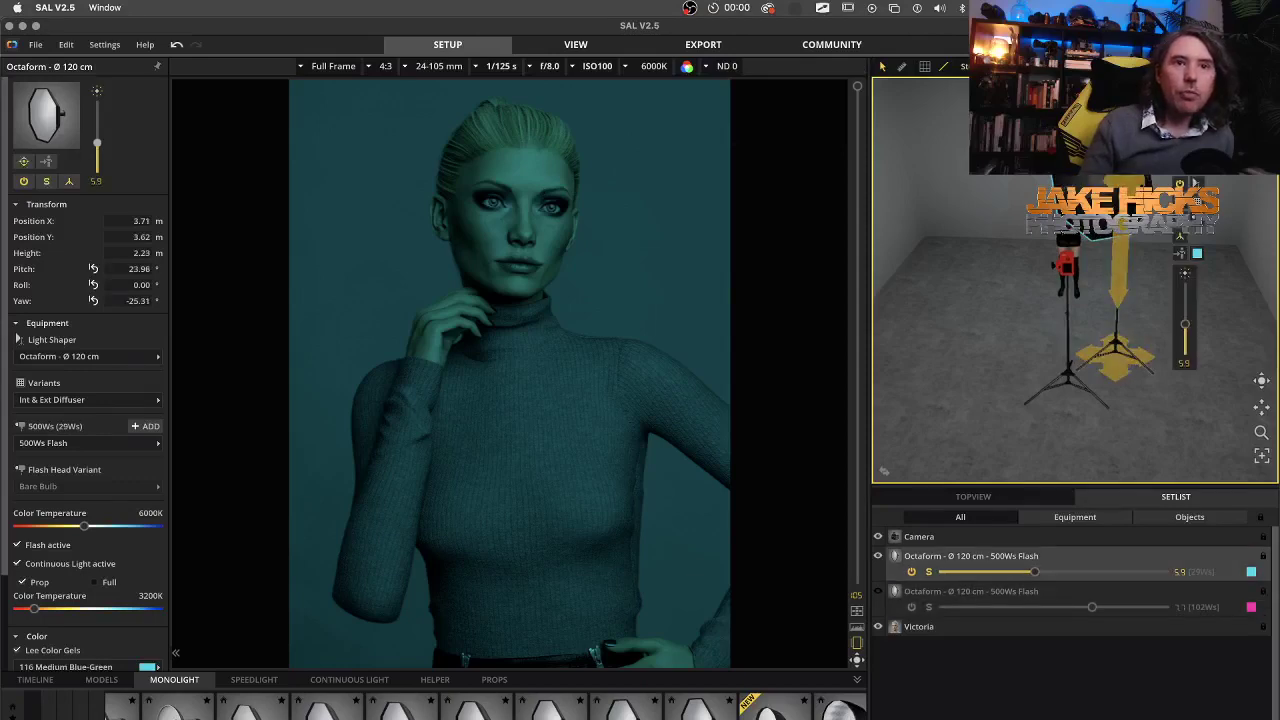
pyautogui.click(885, 474)
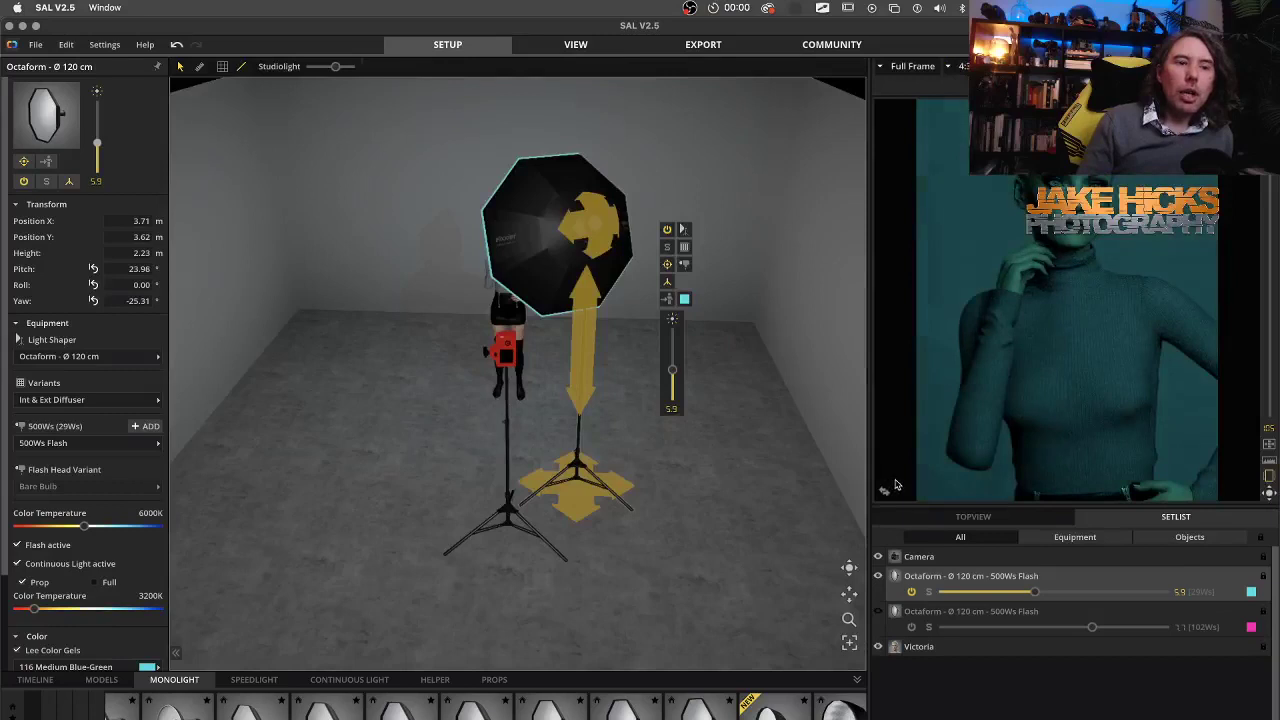
pyautogui.click(878, 611)
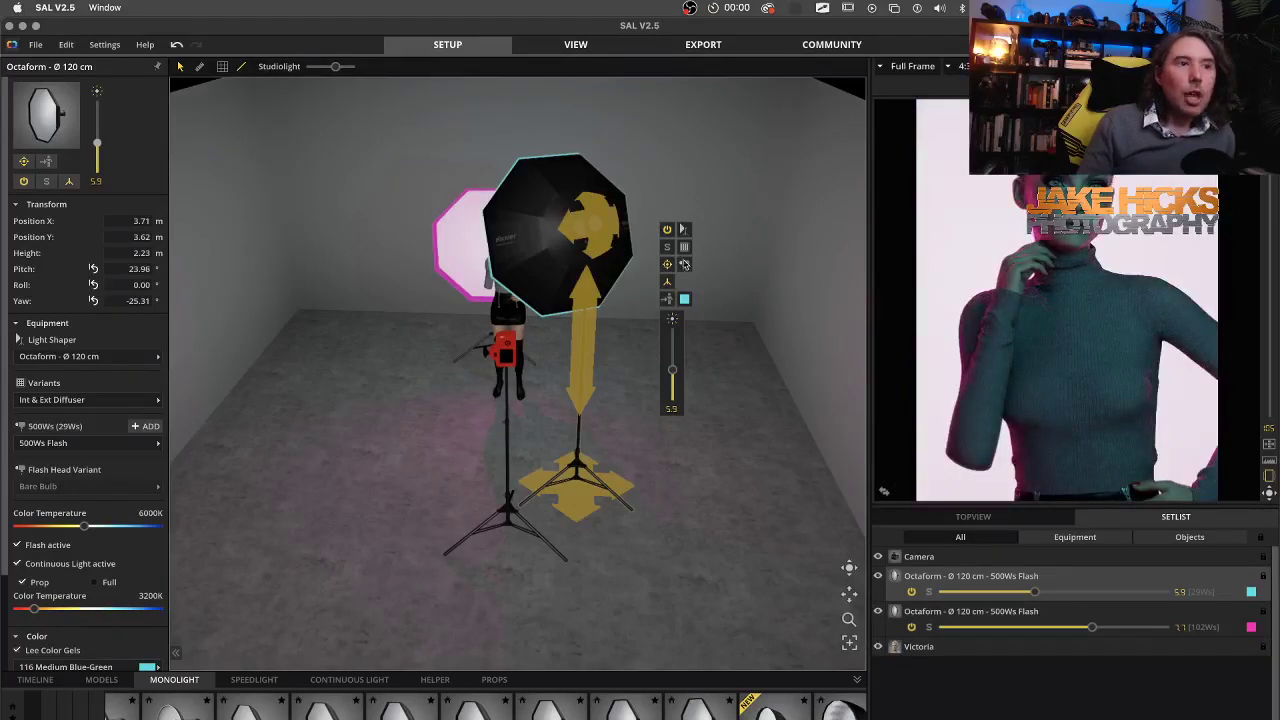
# Toggle solo on and off for the blue-green octaform and the pink octaform to compare their separate effects on the model.
pyautogui.click(668, 248)
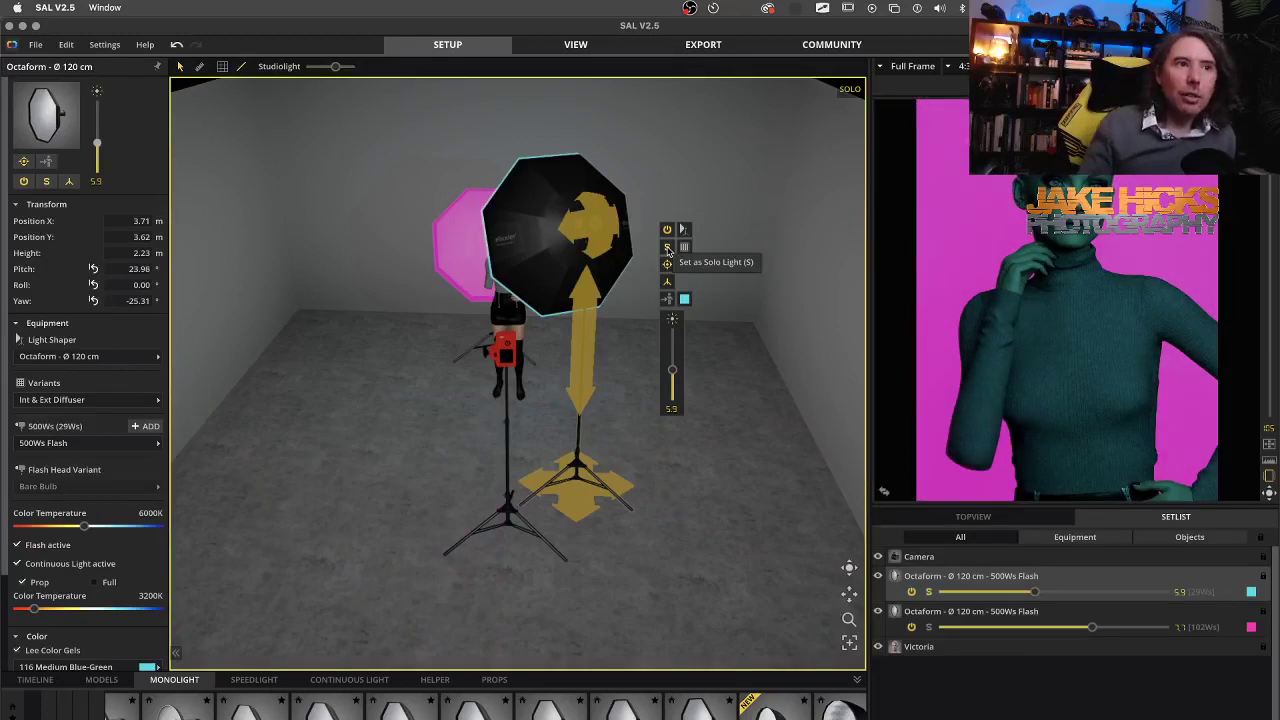
pyautogui.click(668, 248)
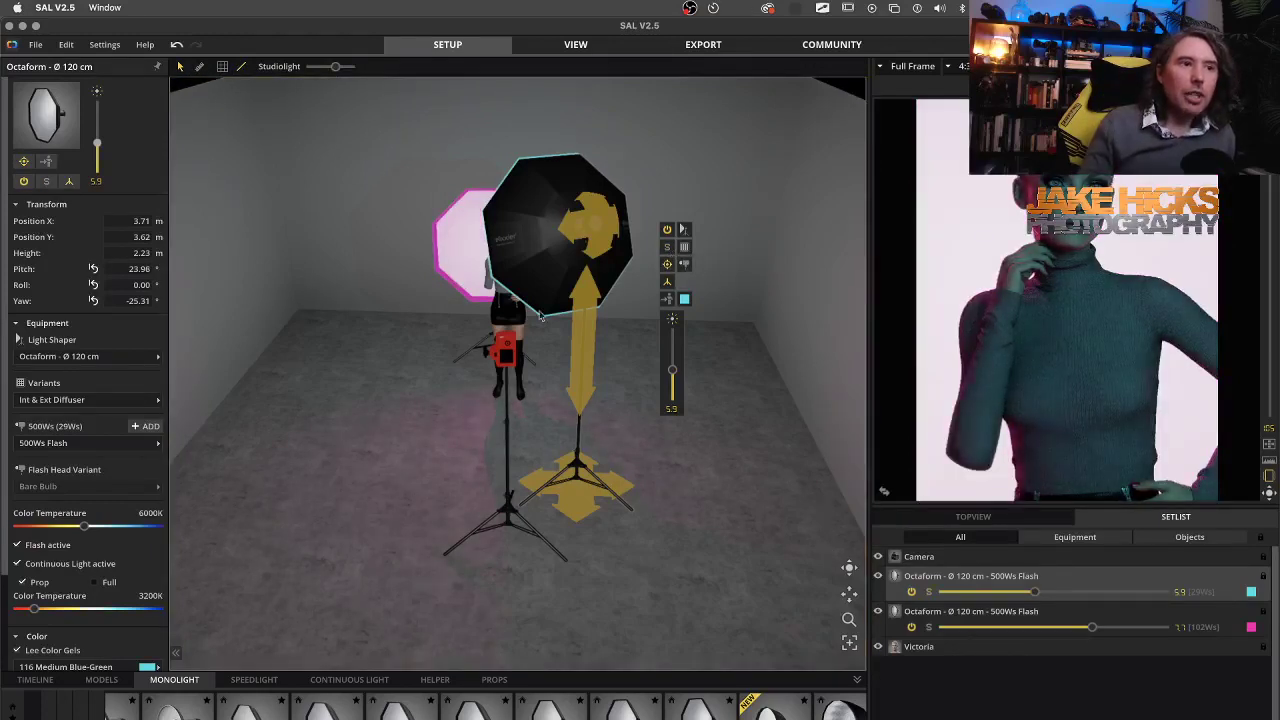
pyautogui.click(459, 244)
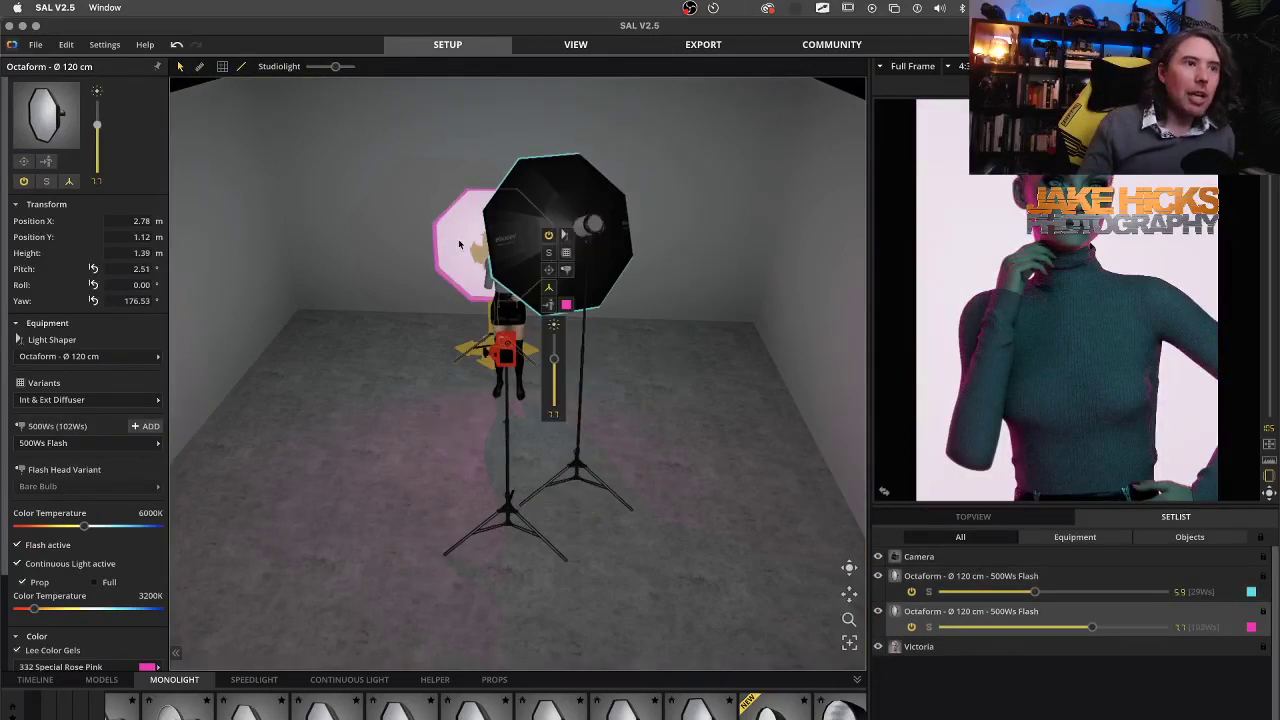
pyautogui.click(548, 253)
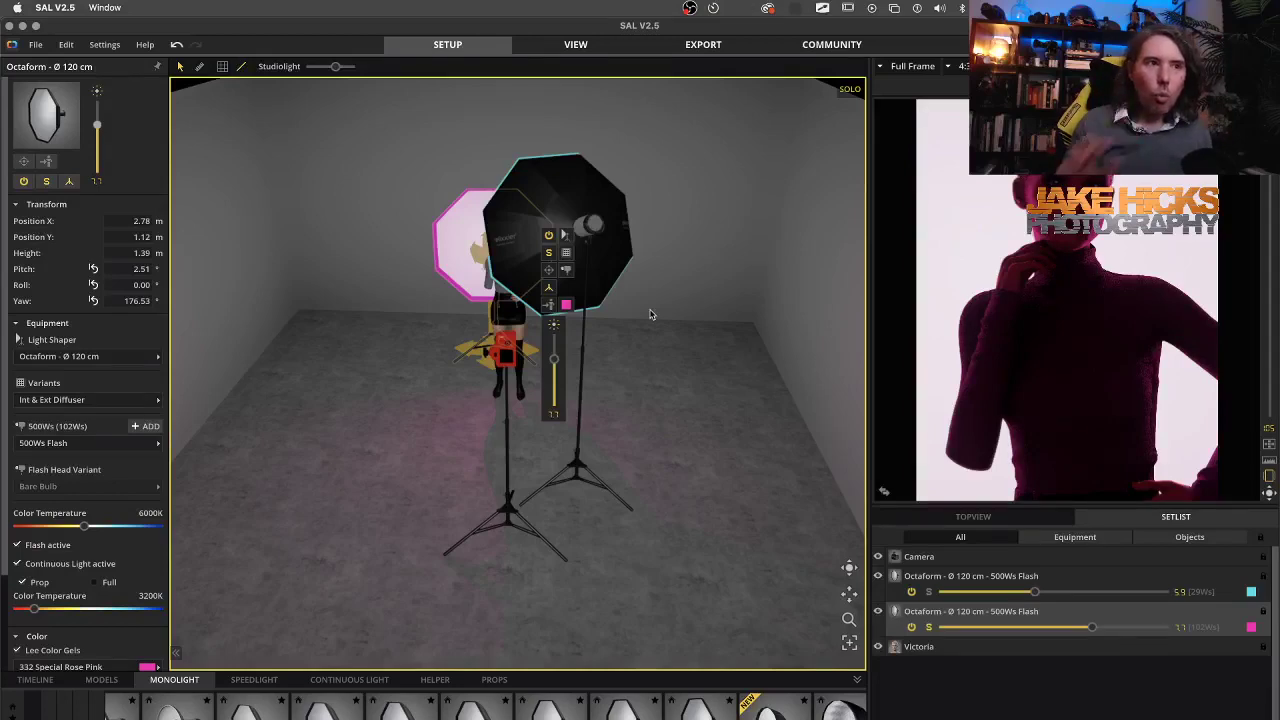
pyautogui.click(549, 254)
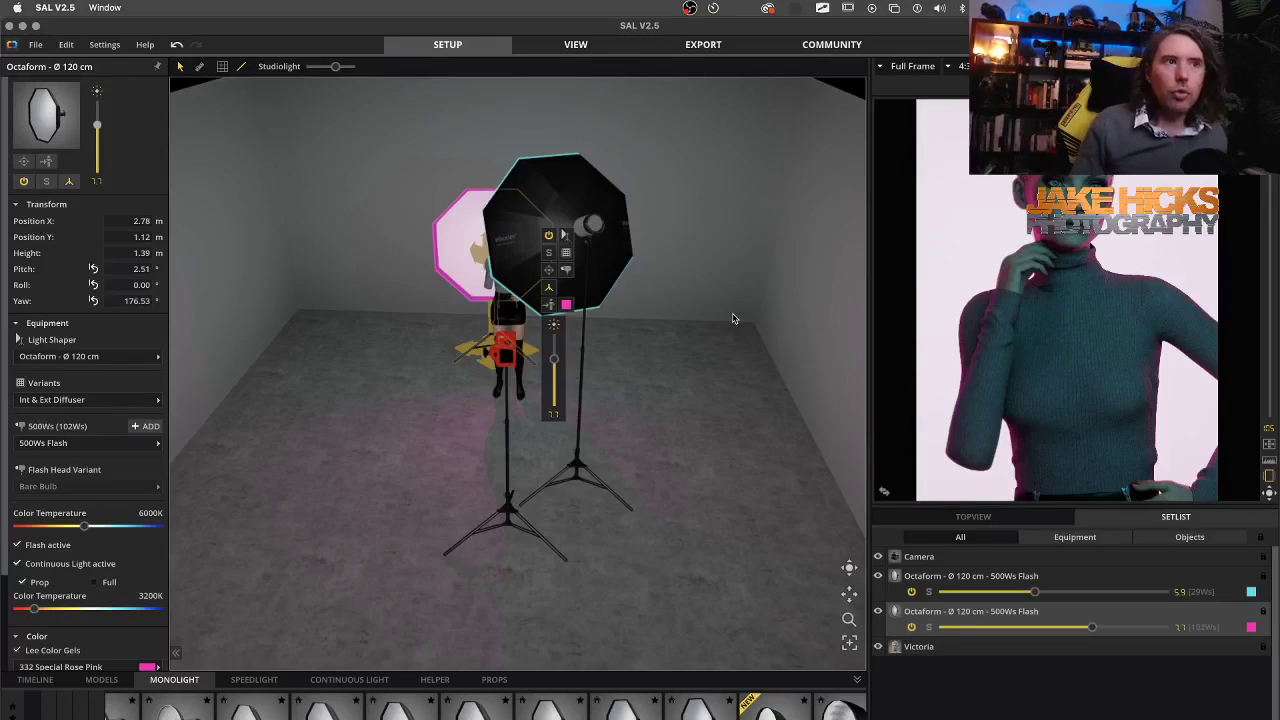
# Switch to the browser to view the crowned portrait in full as a lighting reference, and return to the studio simulator.
pyautogui.press('super+Tab')
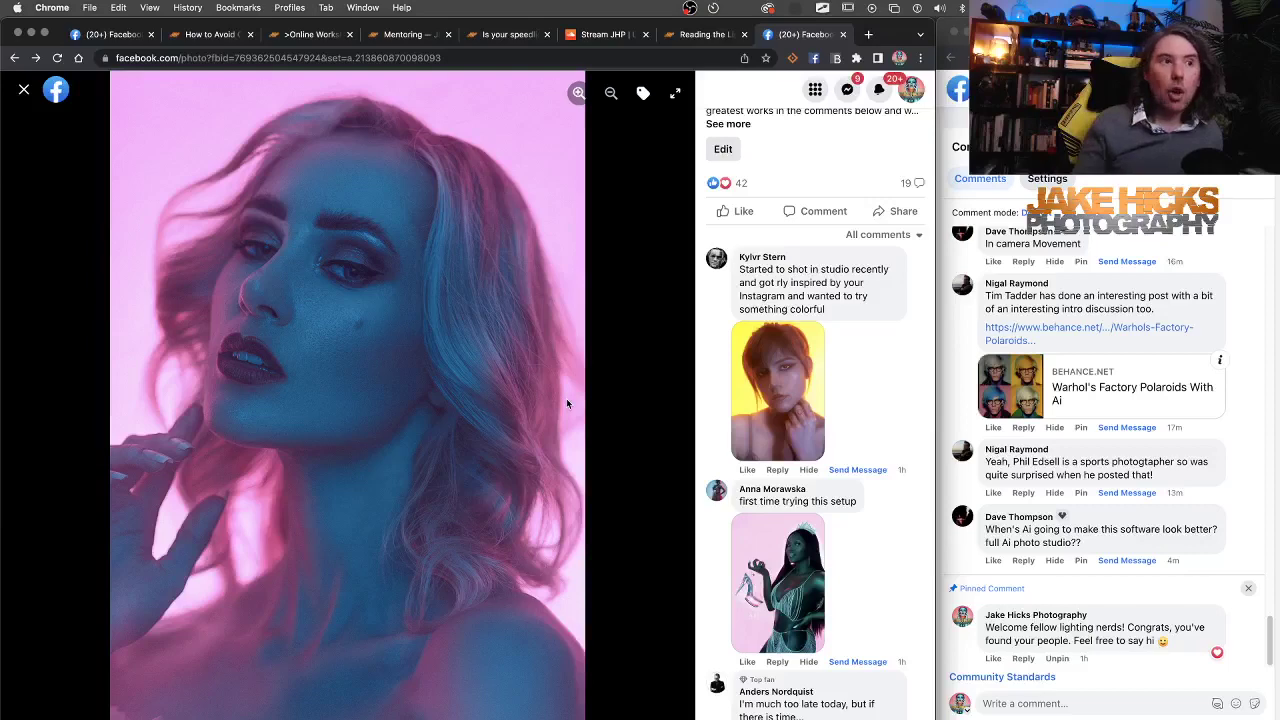
pyautogui.click(758, 561)
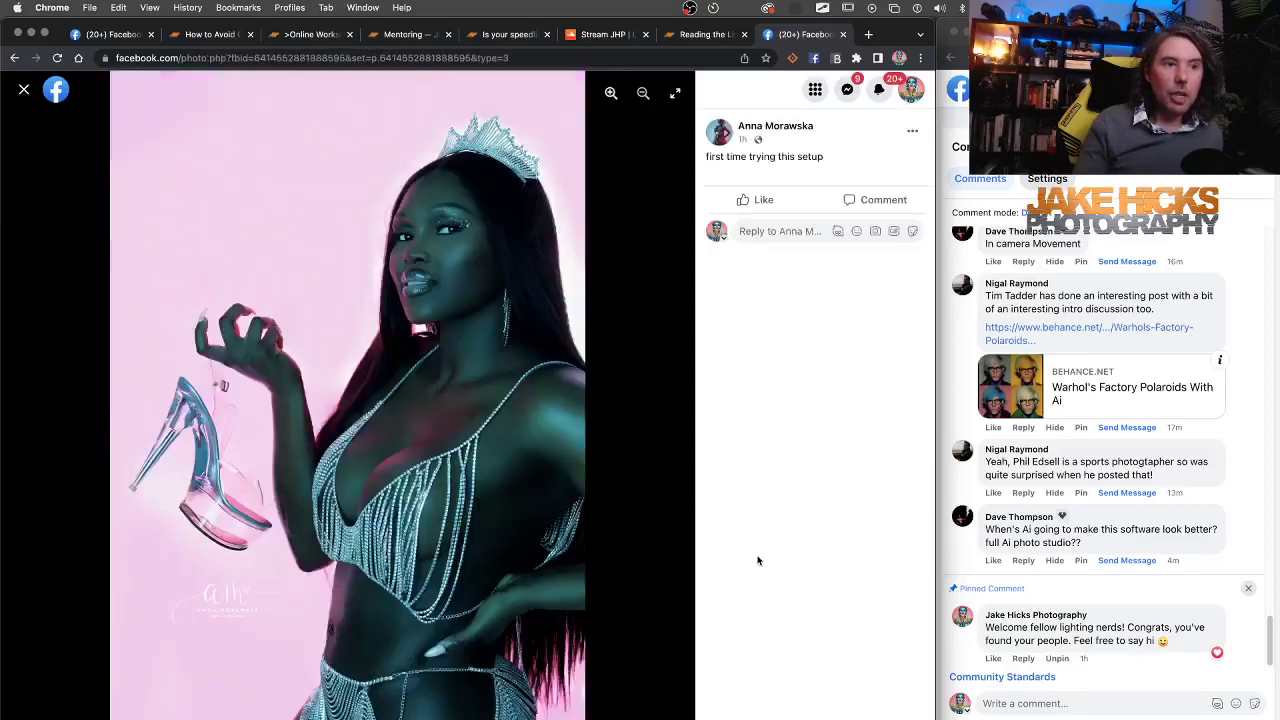
pyautogui.press('super+Tab')
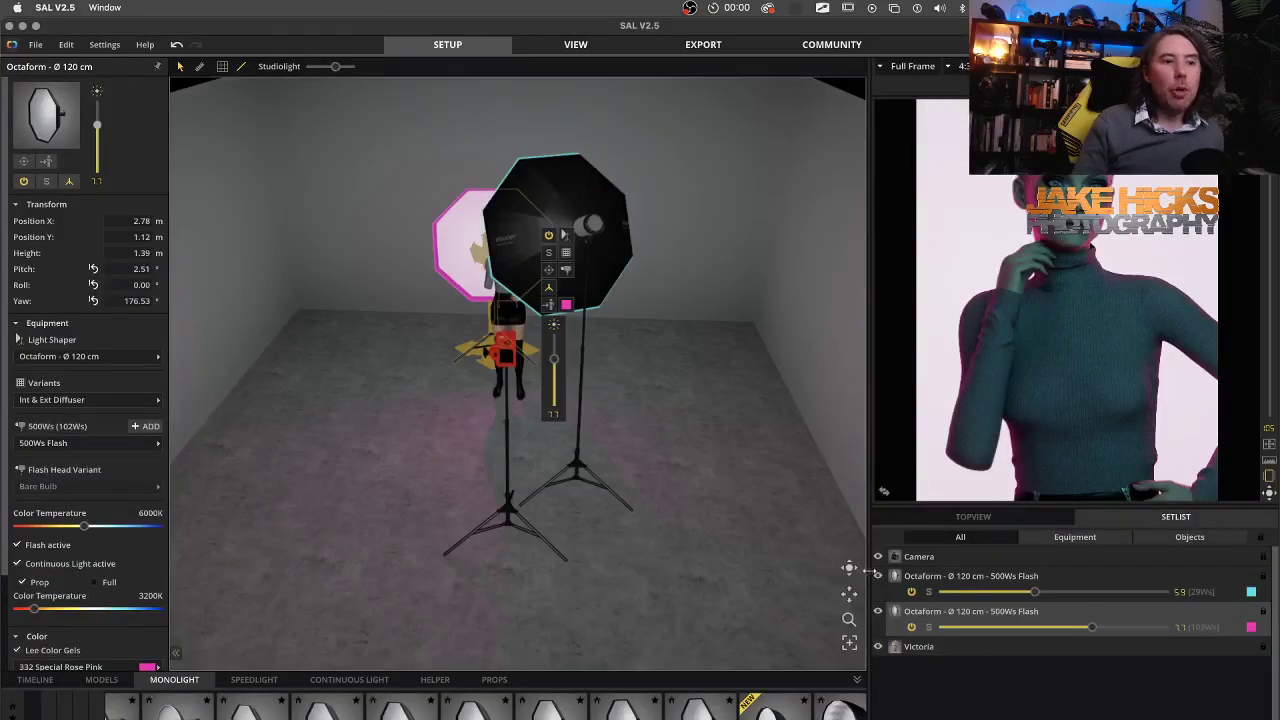
# Switch the blue-green octaform off and on, and hide the pink octaform behind the model.
pyautogui.click(878, 576)
pyautogui.click(878, 577)
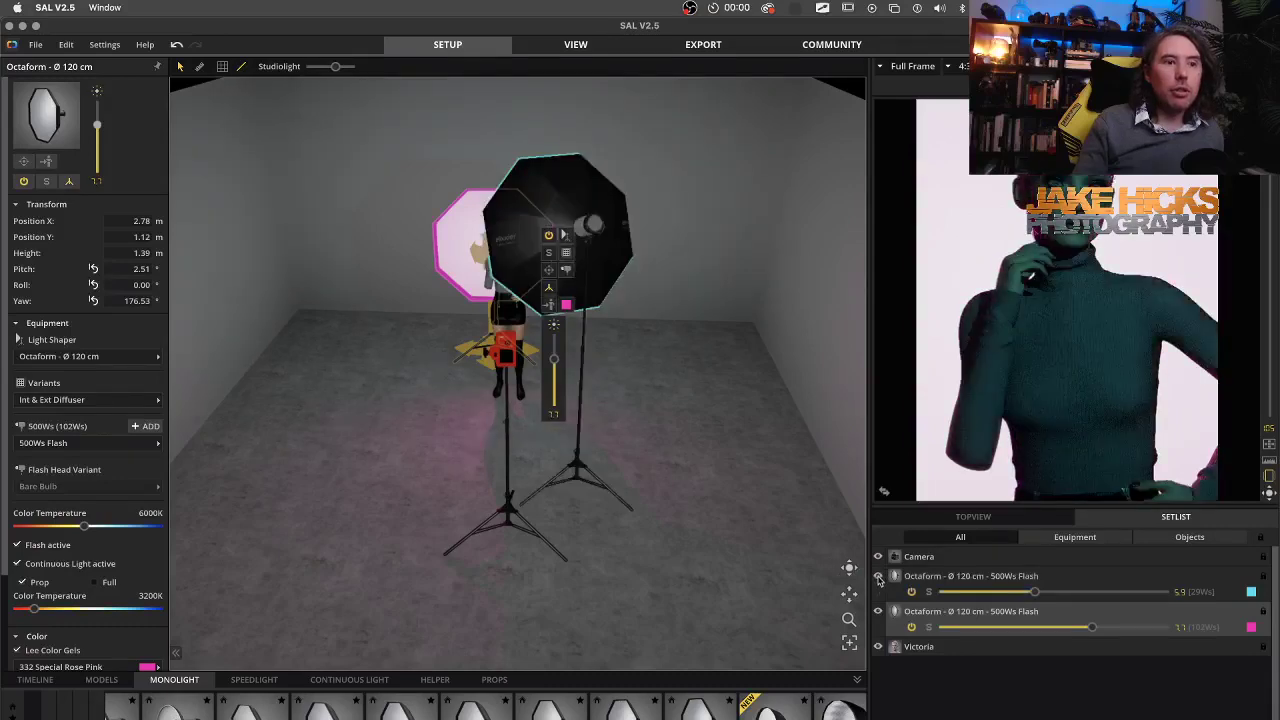
pyautogui.click(878, 611)
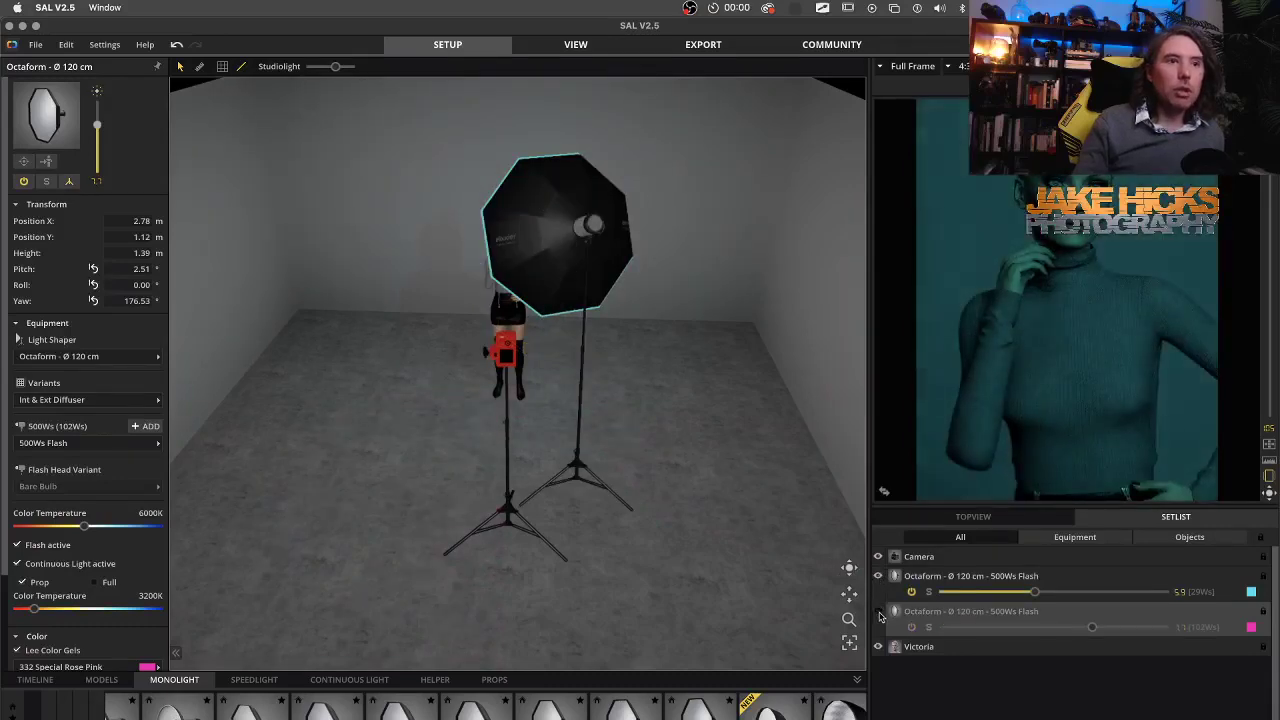
# Add a 100 × 100 cm diffuser panel behind Victoria at about X 2.92 m, Y 1.41 m, and check it in the camera preview.
pyautogui.click(436, 680)
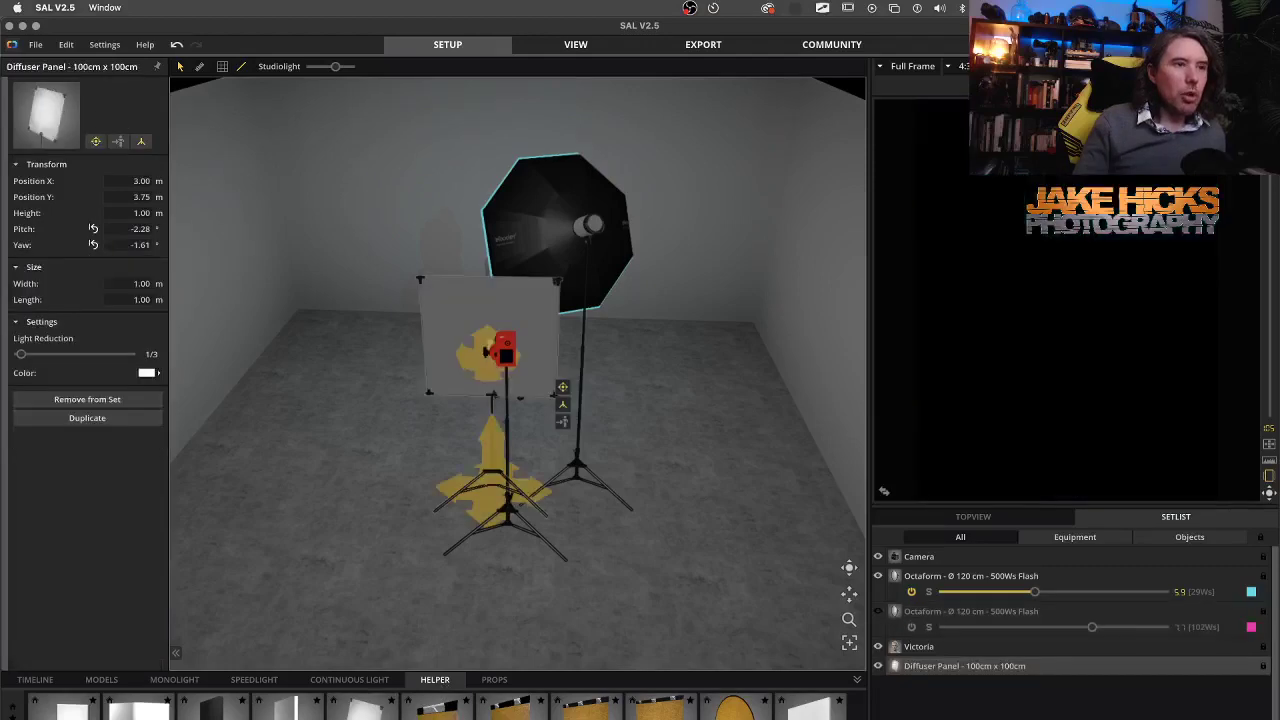
pyautogui.moveTo(464, 484); pyautogui.dragTo(488, 362)
pyautogui.click(843, 570)
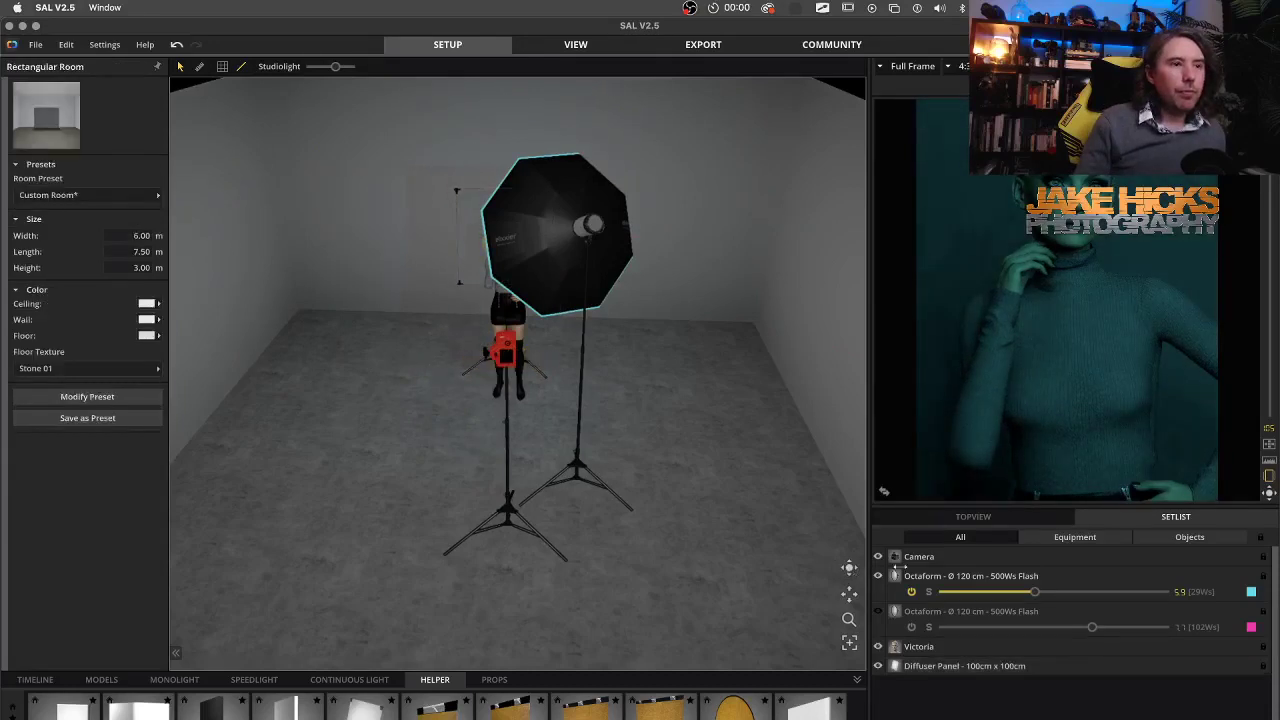
pyautogui.click(885, 494)
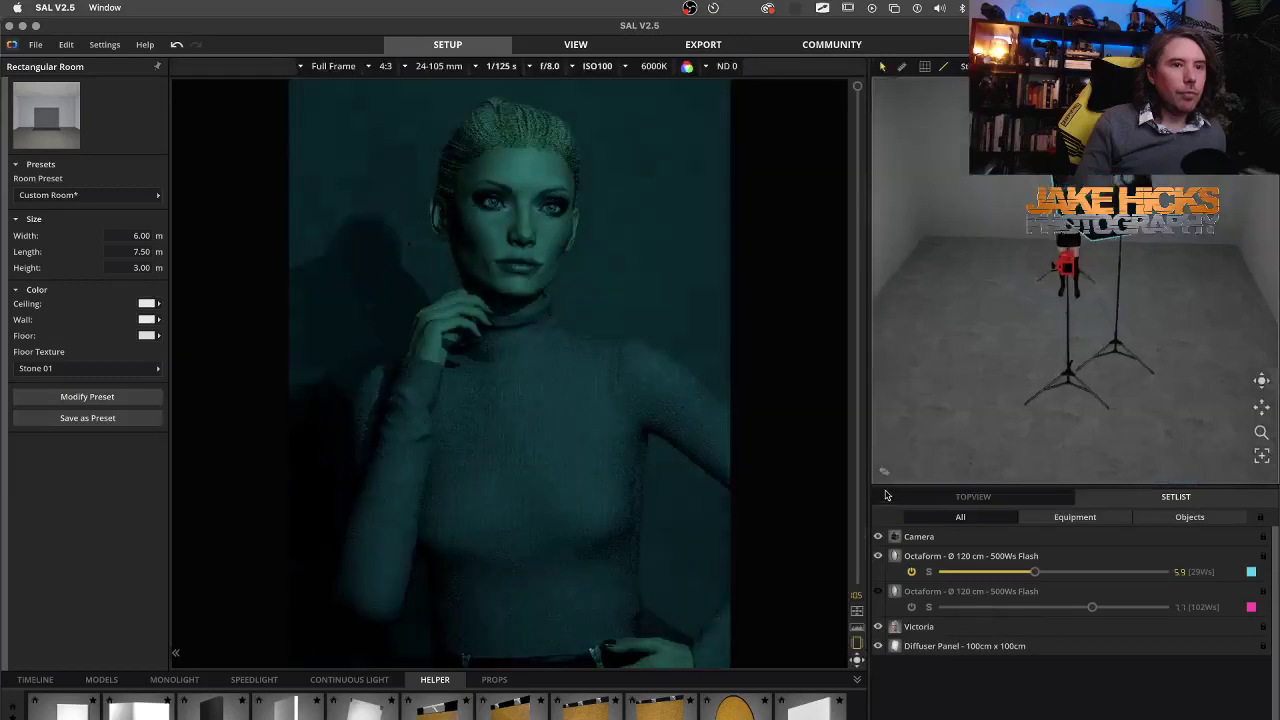
pyautogui.click(885, 473)
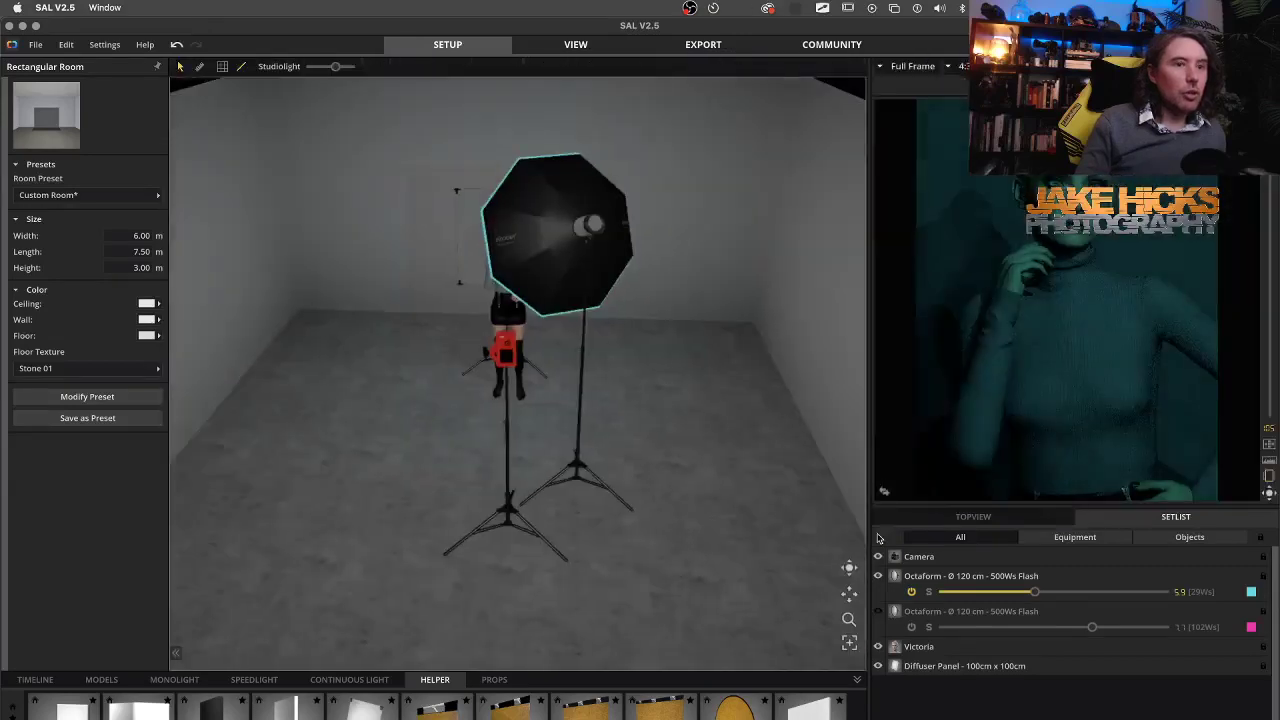
pyautogui.moveTo(849, 568); pyautogui.dragTo(660, 340)
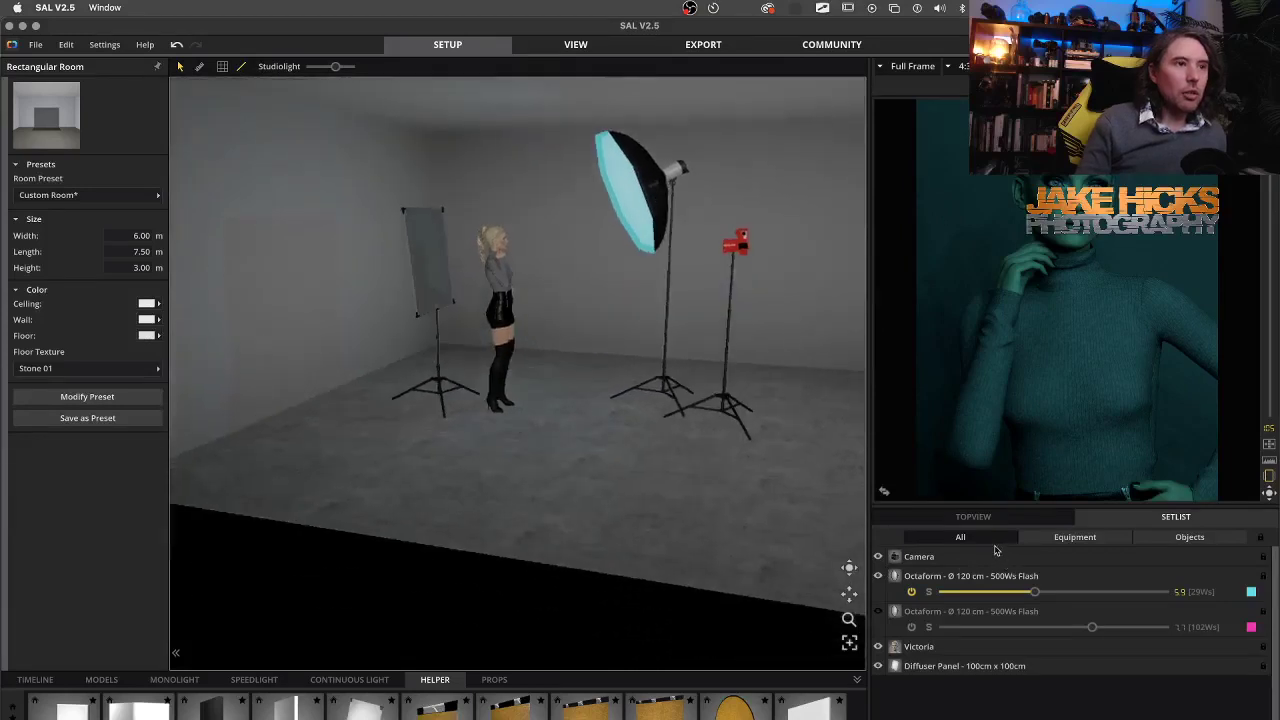
# Resize the diffuser panel to 2 m wide and 3 m long.
pyautogui.click(445, 277)
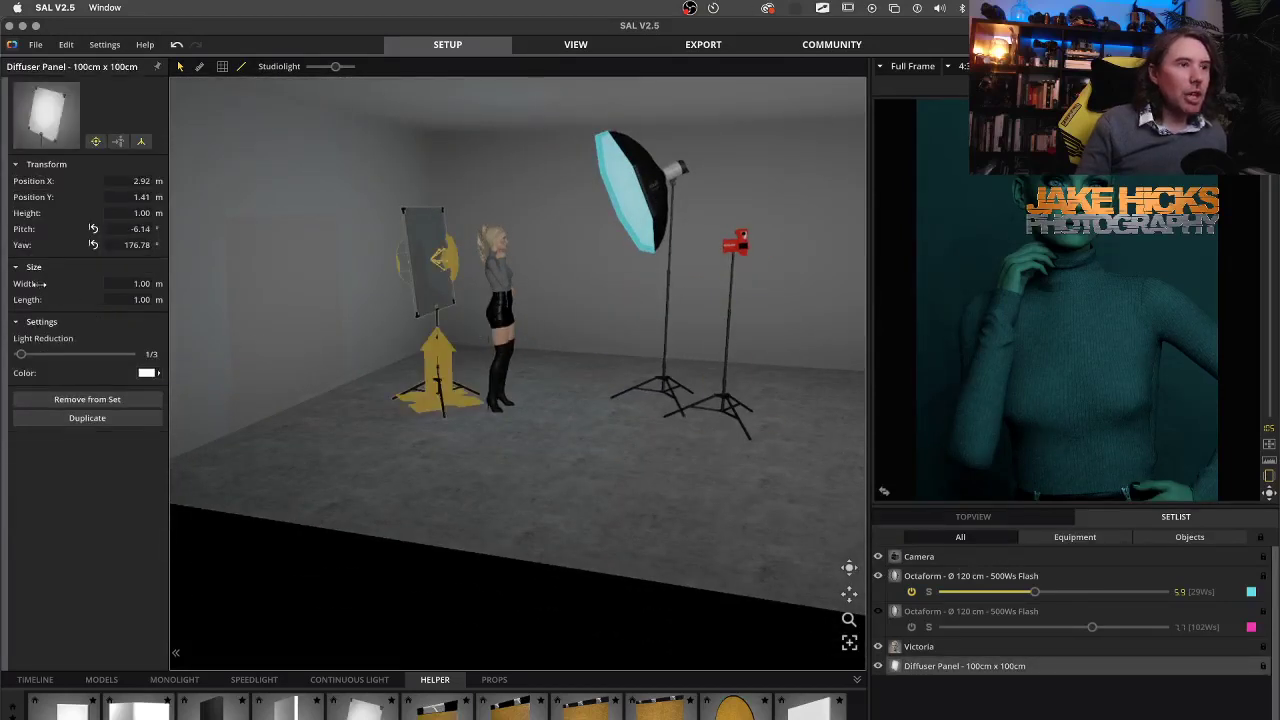
pyautogui.moveTo(37, 284); pyautogui.dragTo(62, 284)
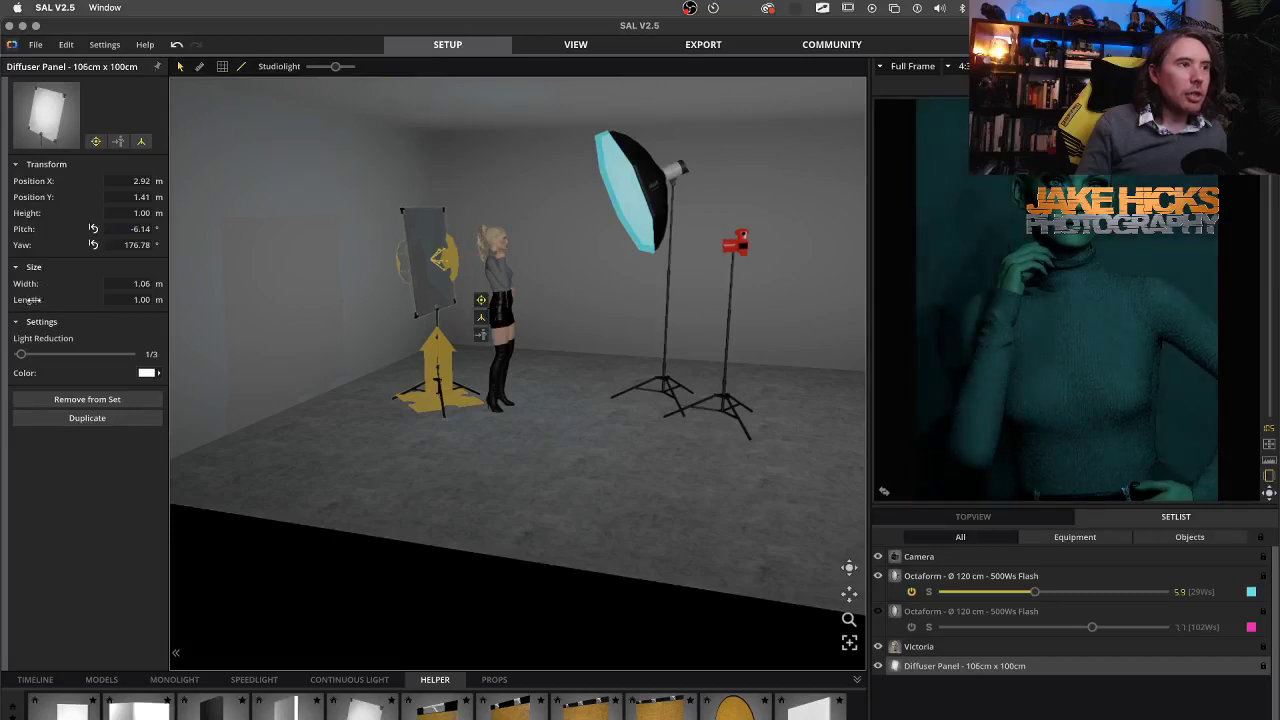
pyautogui.click(132, 284)
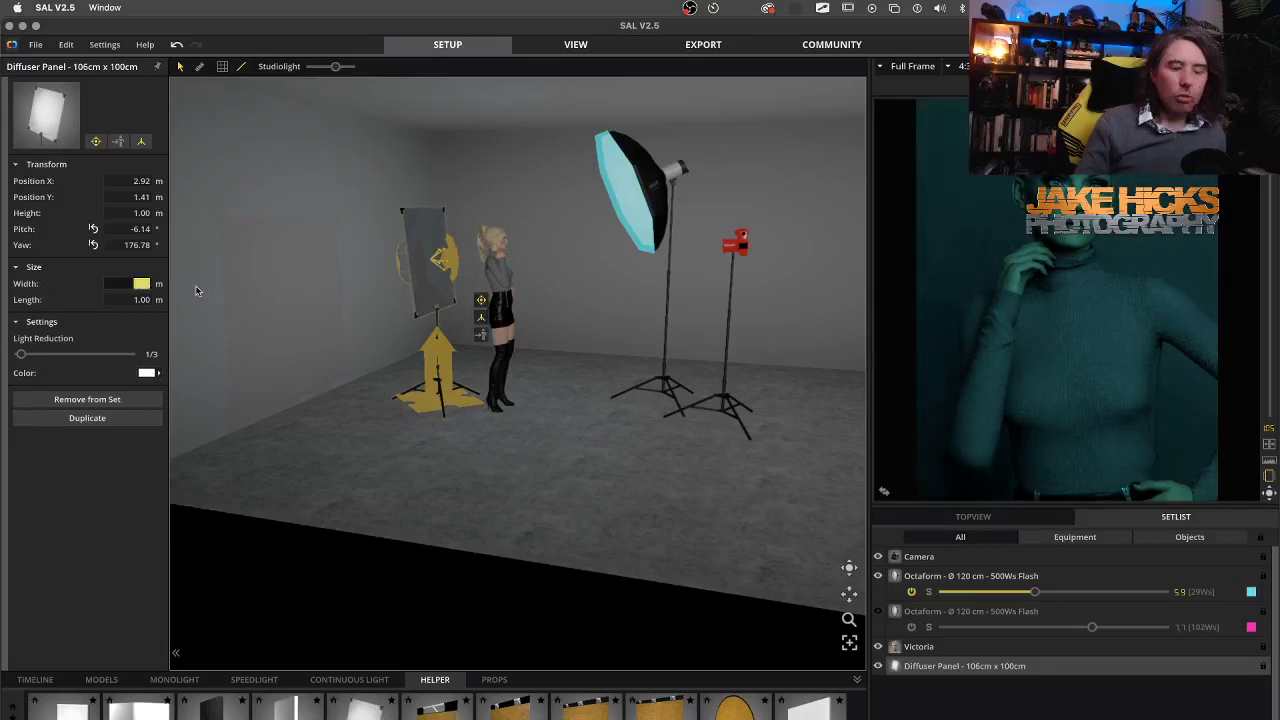
pyautogui.write('2')
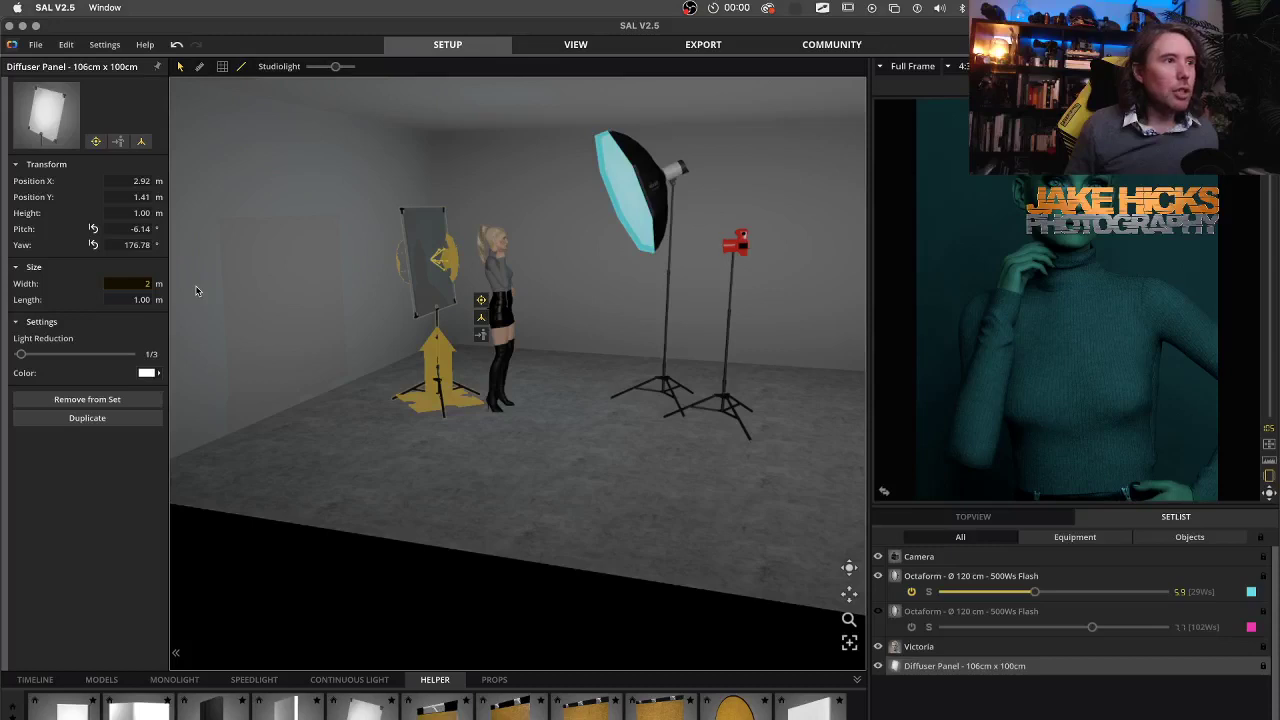
pyautogui.press('Return')
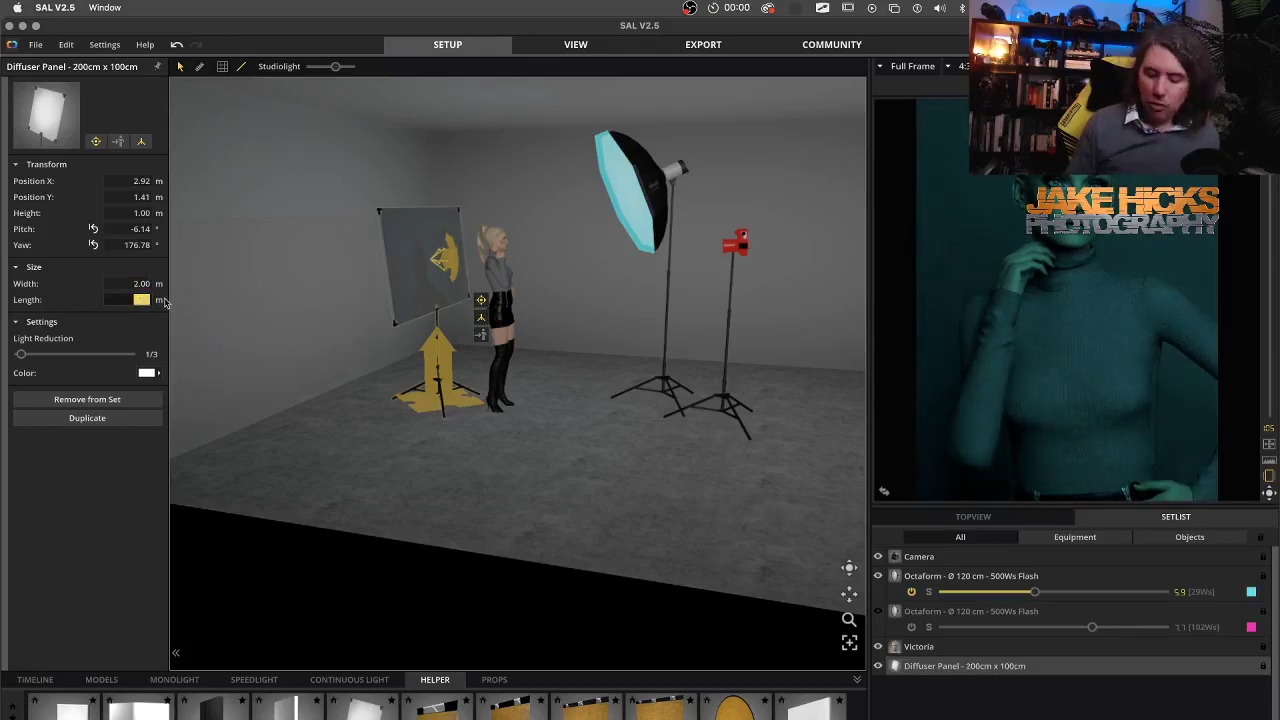
pyautogui.press('Return')
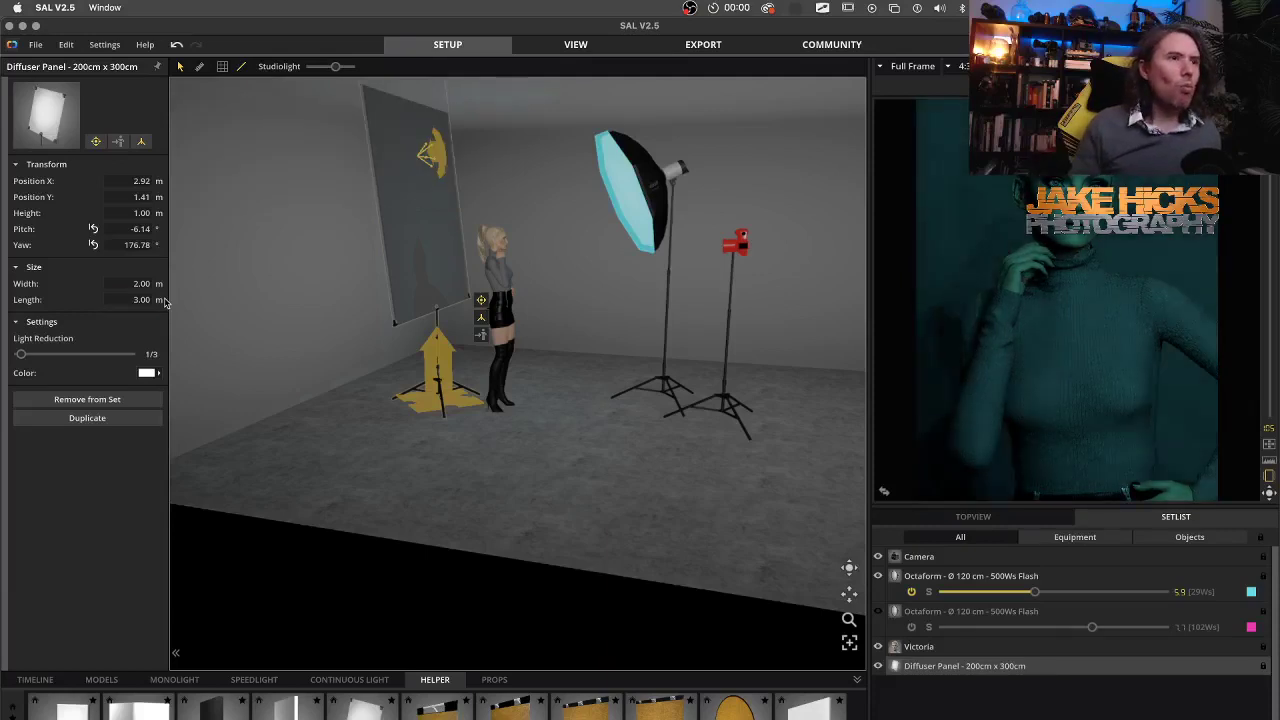
# Lower the diffuser panel to a height of about 0.18 m and set its length to 2 m.
pyautogui.moveTo(445, 345); pyautogui.dragTo(464, 432)
pyautogui.moveTo(128, 302); pyautogui.dragTo(165, 304)
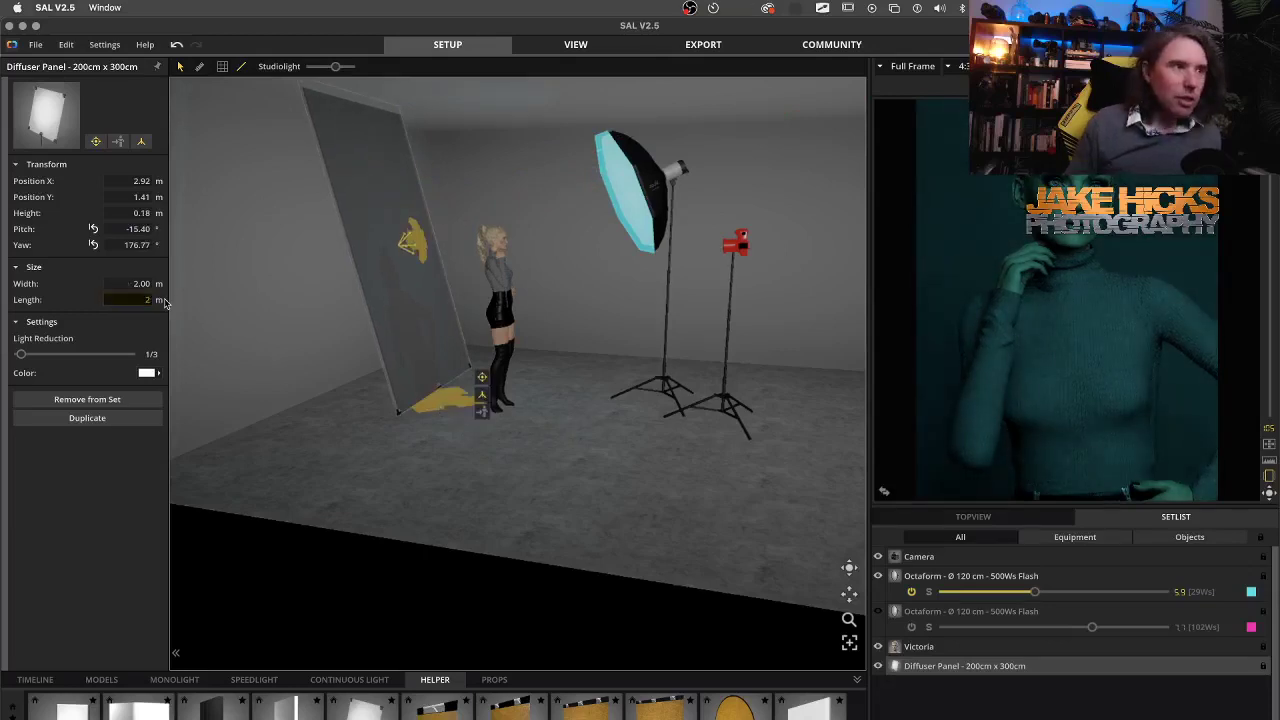
pyautogui.write('2')
pyautogui.press('Return')
# Set the diffuser panel's width to 1.5 m and straighten its pitch to about 0.77°.
pyautogui.moveTo(130, 283); pyautogui.dragTo(158, 286)
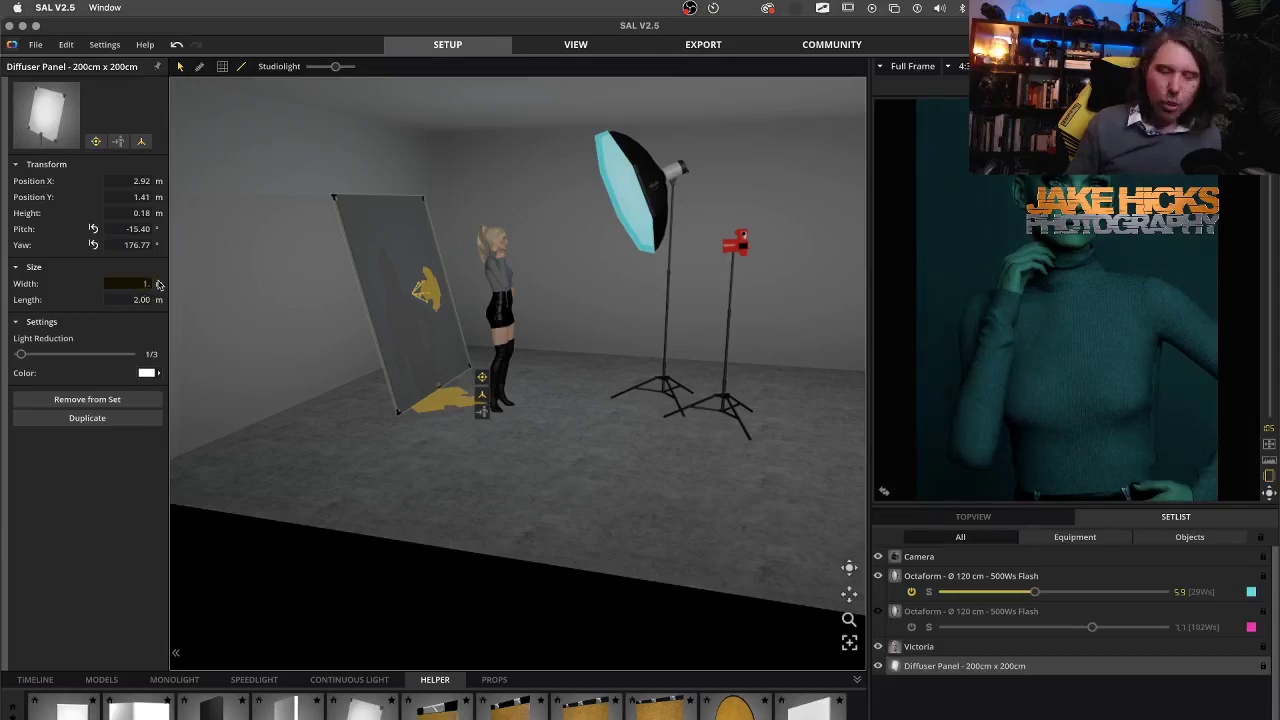
pyautogui.write('1.5')
pyautogui.press('Return')
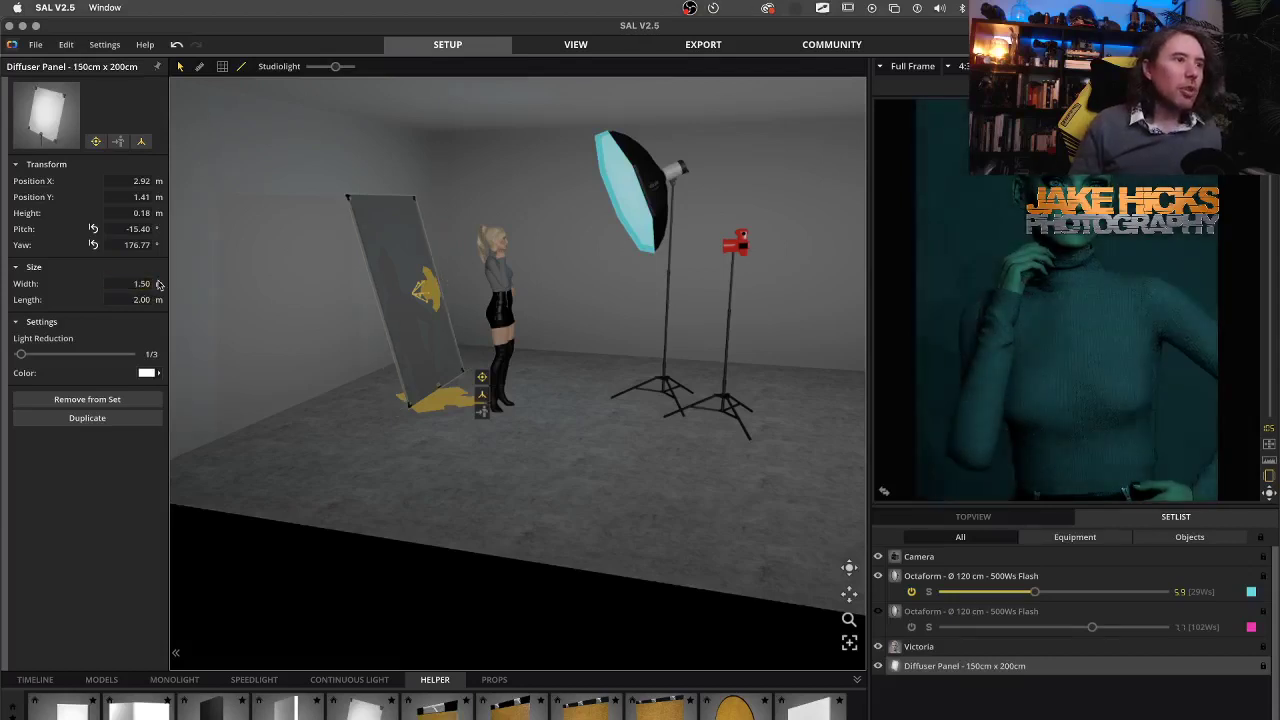
pyautogui.moveTo(30, 229); pyautogui.dragTo(189, 237)
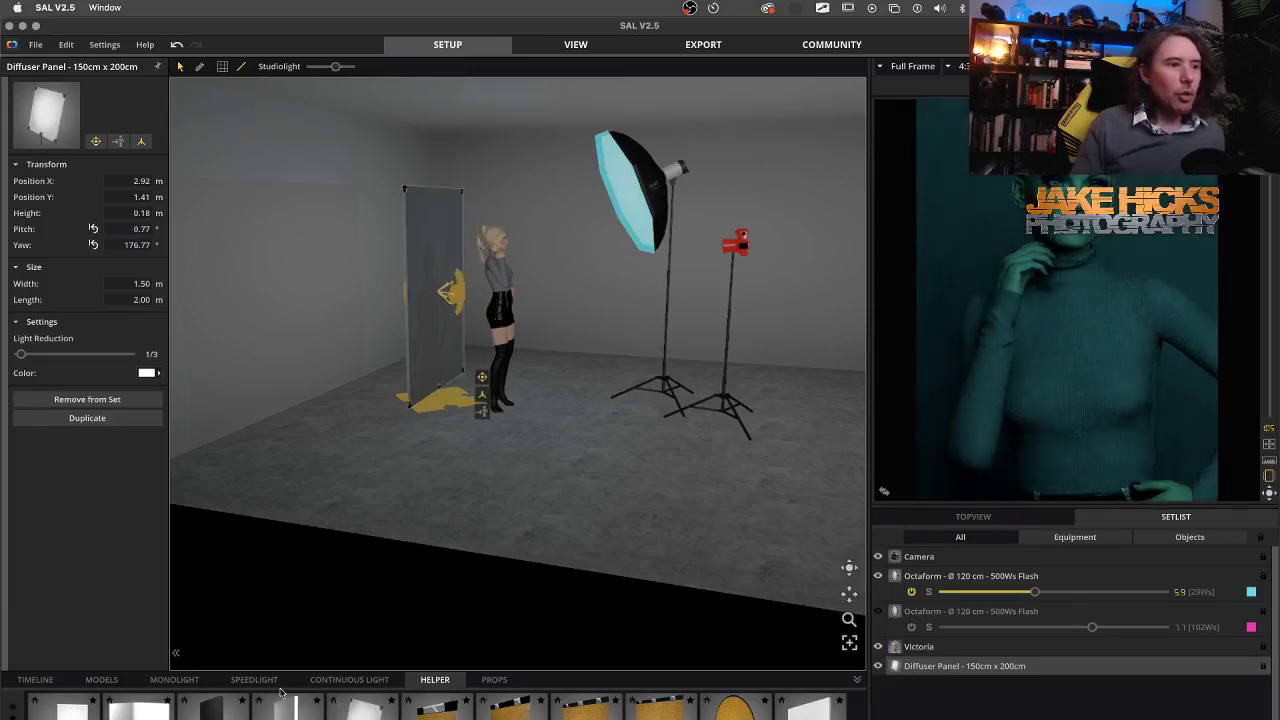
# Add a Reflector S Ø 23 cm flash behind the diffuser panel at about X 3.40 m, Y 0.69 m, and lower it to about 1.04 m.
pyautogui.click(175, 680)
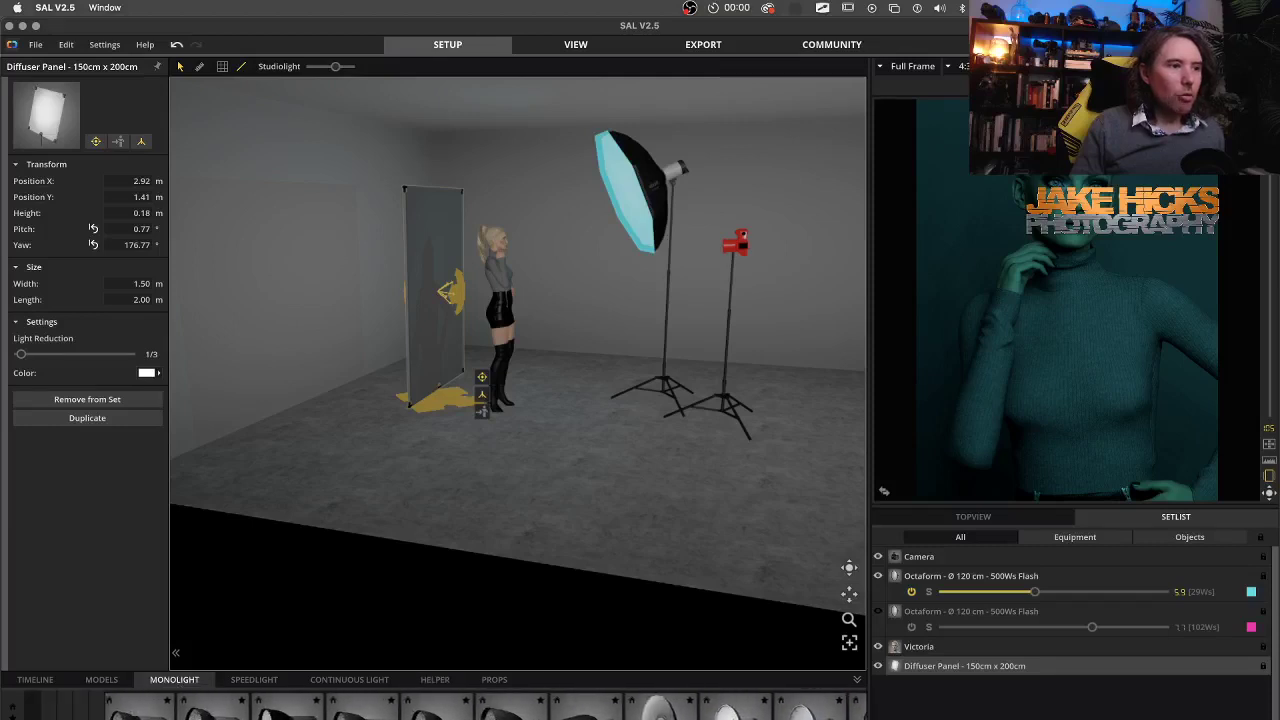
pyautogui.moveTo(192, 705); pyautogui.dragTo(393, 397)
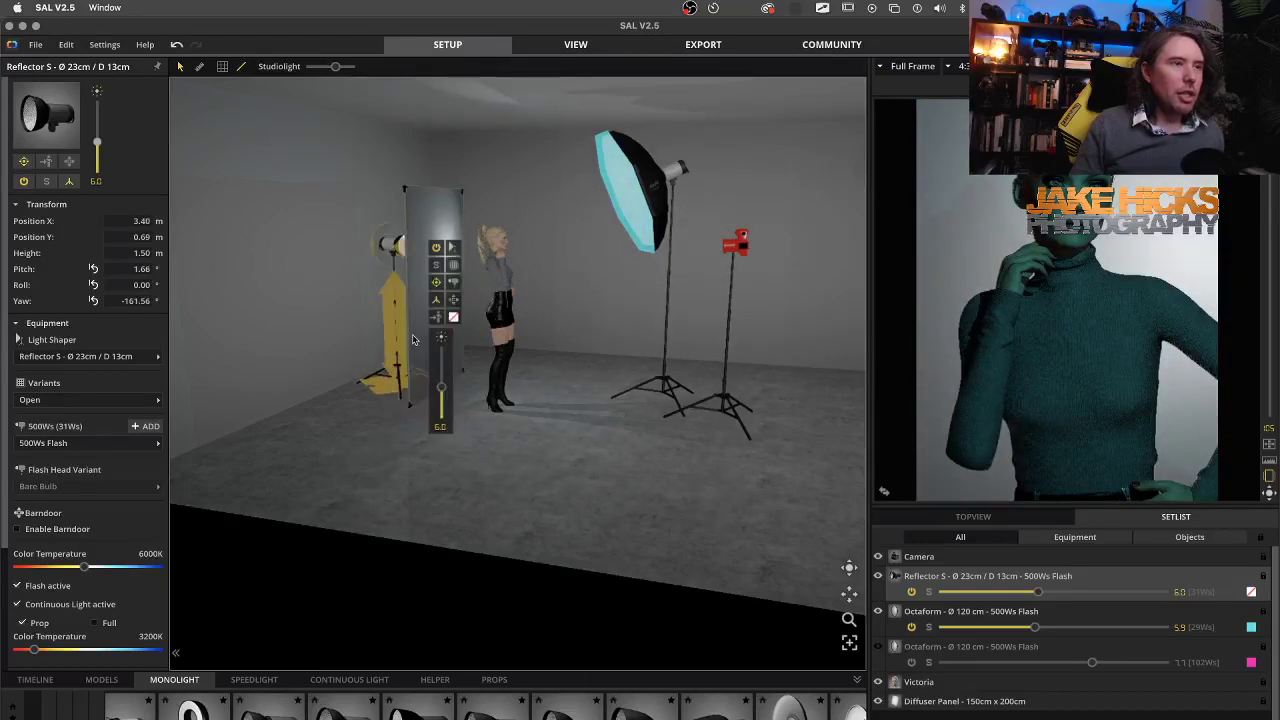
pyautogui.moveTo(389, 293); pyautogui.dragTo(393, 338)
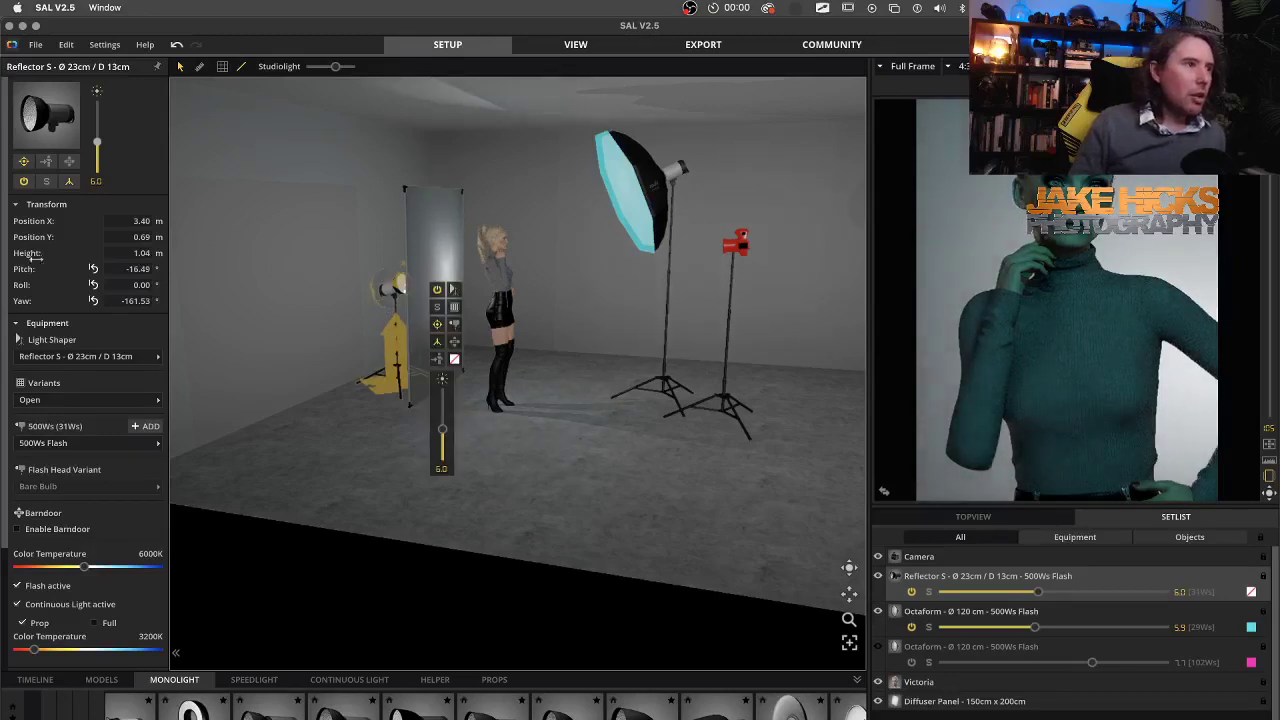
# Aim the reflector at the back wall with pitch about -1.23° and yaw about 6.82°, and raise its power to 8.4.
pyautogui.moveTo(35, 270); pyautogui.dragTo(972, 314)
pyautogui.moveTo(336, 300)
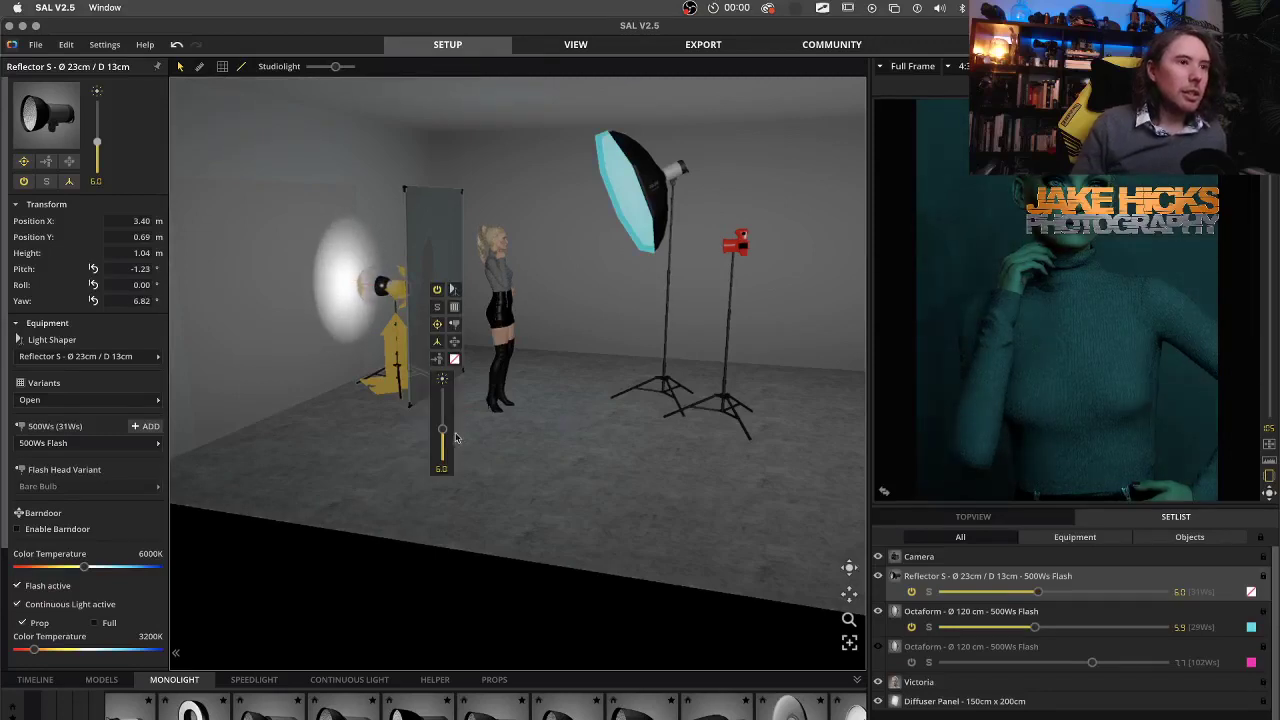
pyautogui.moveTo(443, 430)
pyautogui.mouseDown()
pyautogui.moveTo(446, 394)
pyautogui.moveTo(451, 407)
pyautogui.mouseUp()
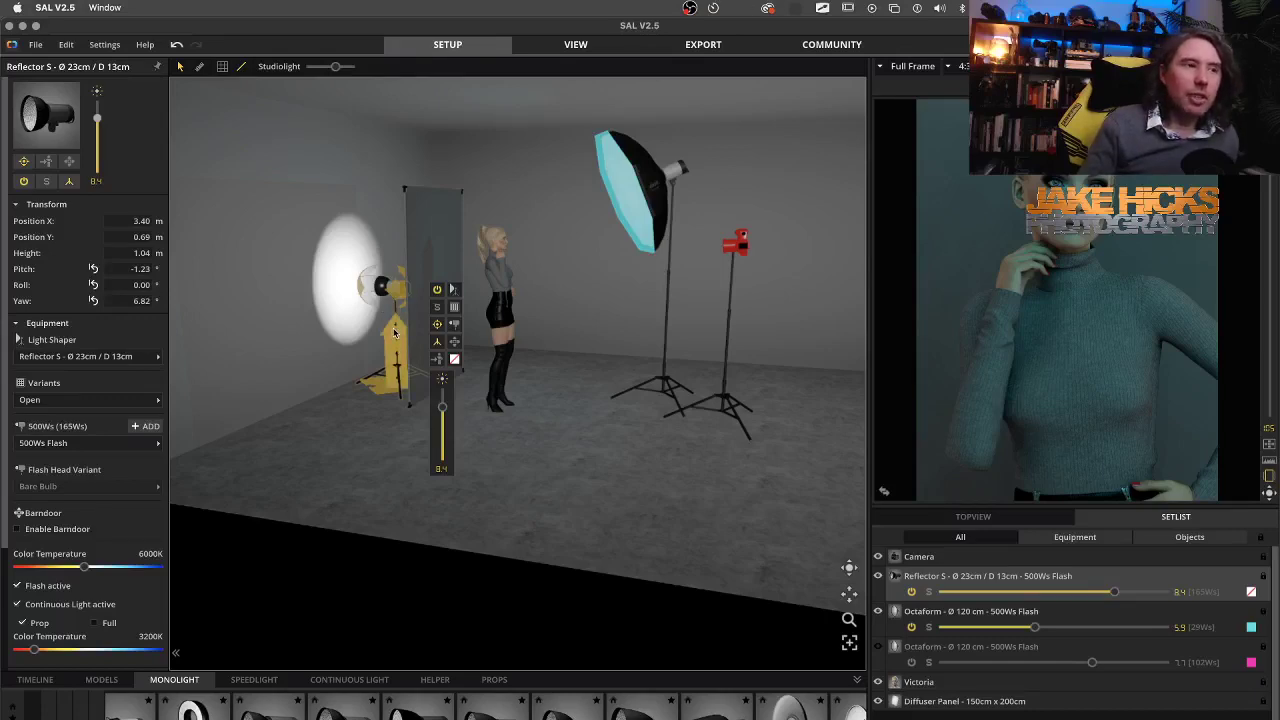
# Move the reflector flash farther back behind the diffuser panel, to about X 3.58 m, Y 0.29 m at 1.05 m height.
pyautogui.moveTo(395, 333); pyautogui.dragTo(395, 330)
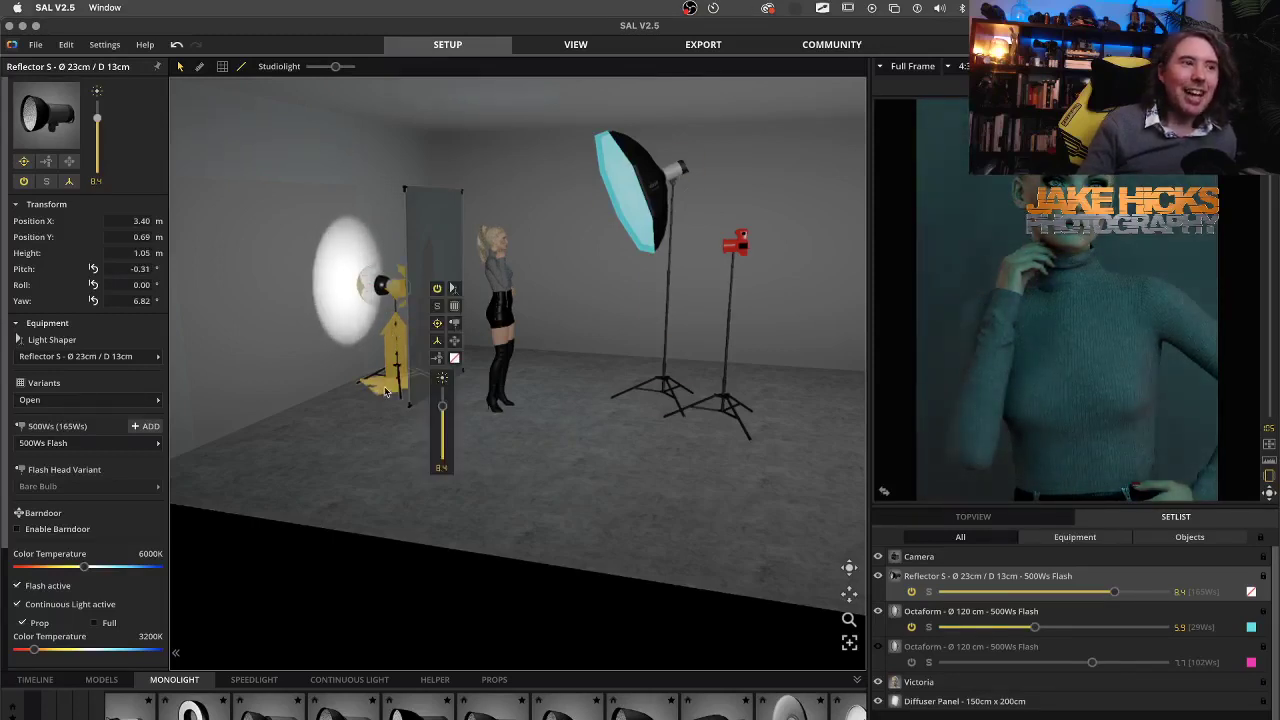
pyautogui.moveTo(385, 390); pyautogui.dragTo(370, 375)
pyautogui.moveTo(410, 286); pyautogui.dragTo(345, 300)
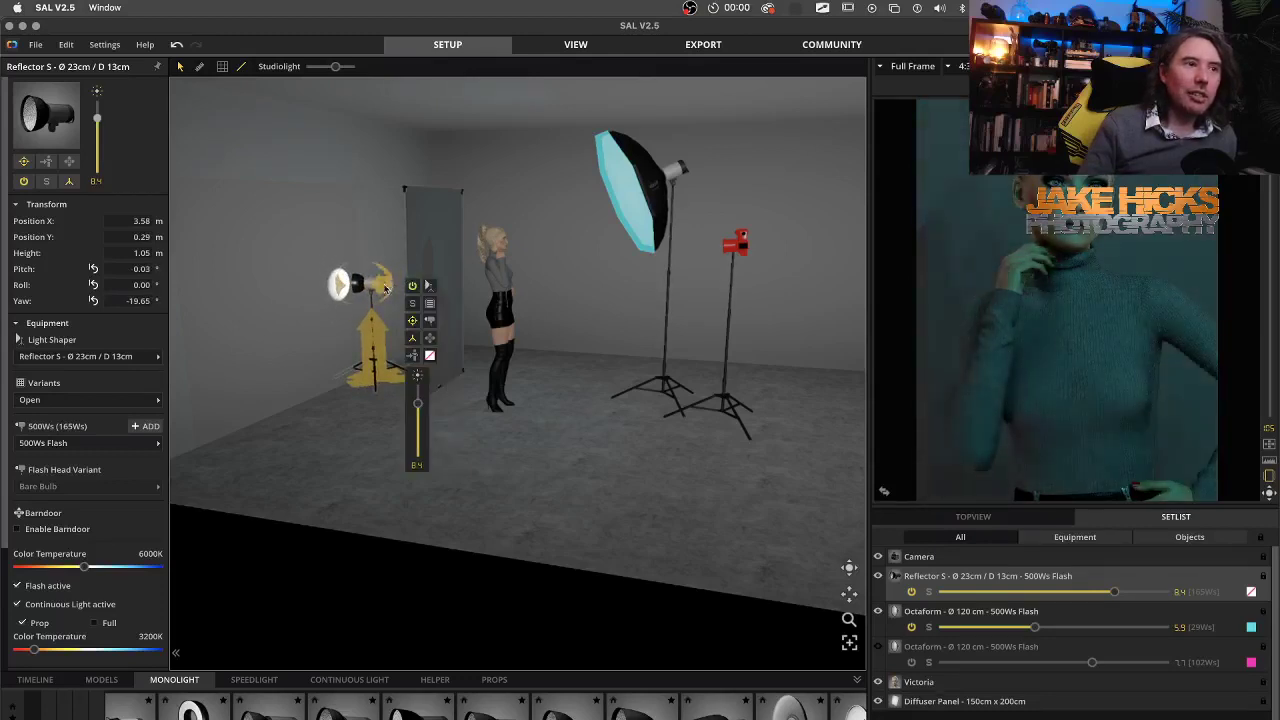
pyautogui.click(348, 304)
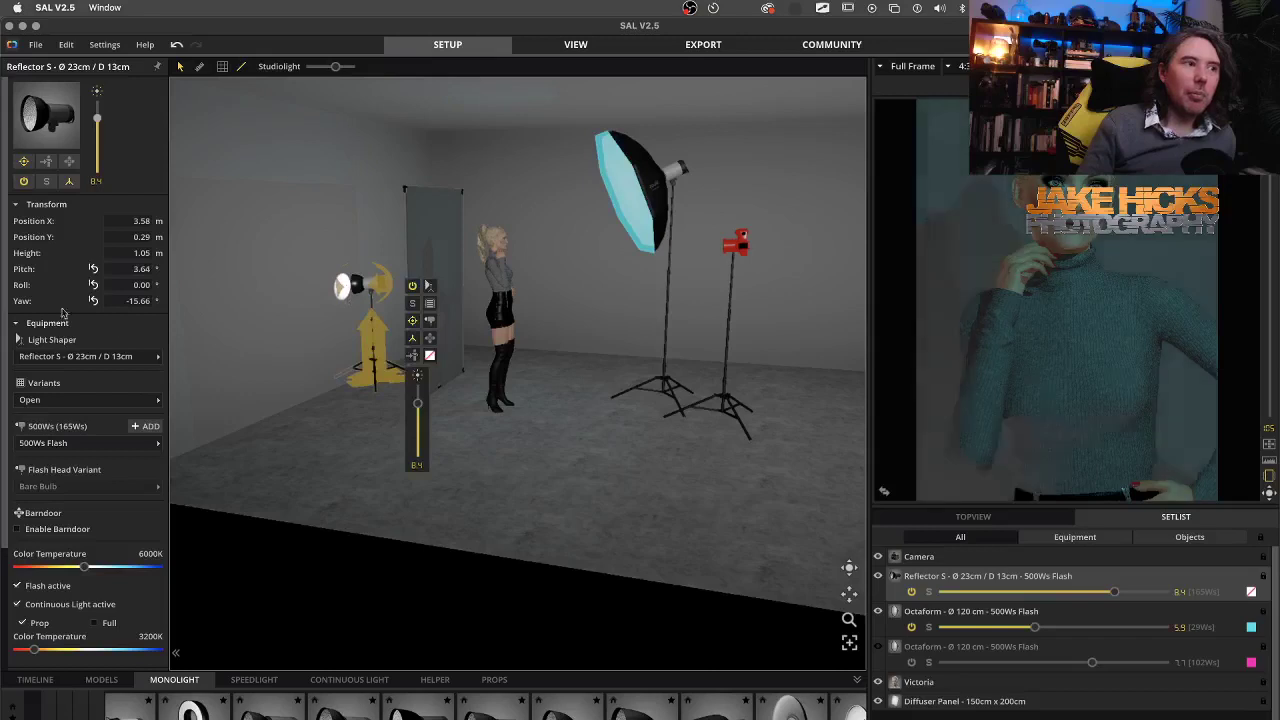
# Turn the reflector to face the diffuser panel with yaw about -162.33° and raise it to about 1.24 m.
pyautogui.moveTo(22, 300); pyautogui.dragTo(3, 378)
pyautogui.moveTo(375, 322)
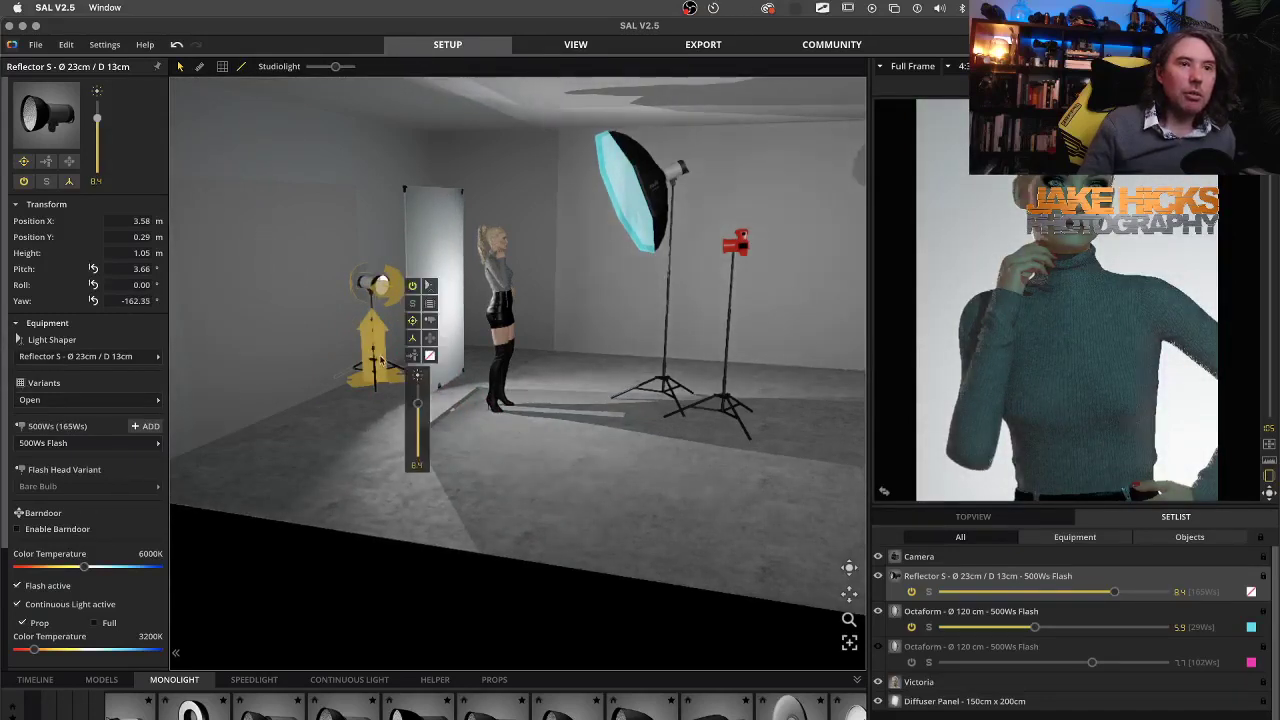
pyautogui.moveTo(375, 327); pyautogui.dragTo(375, 309)
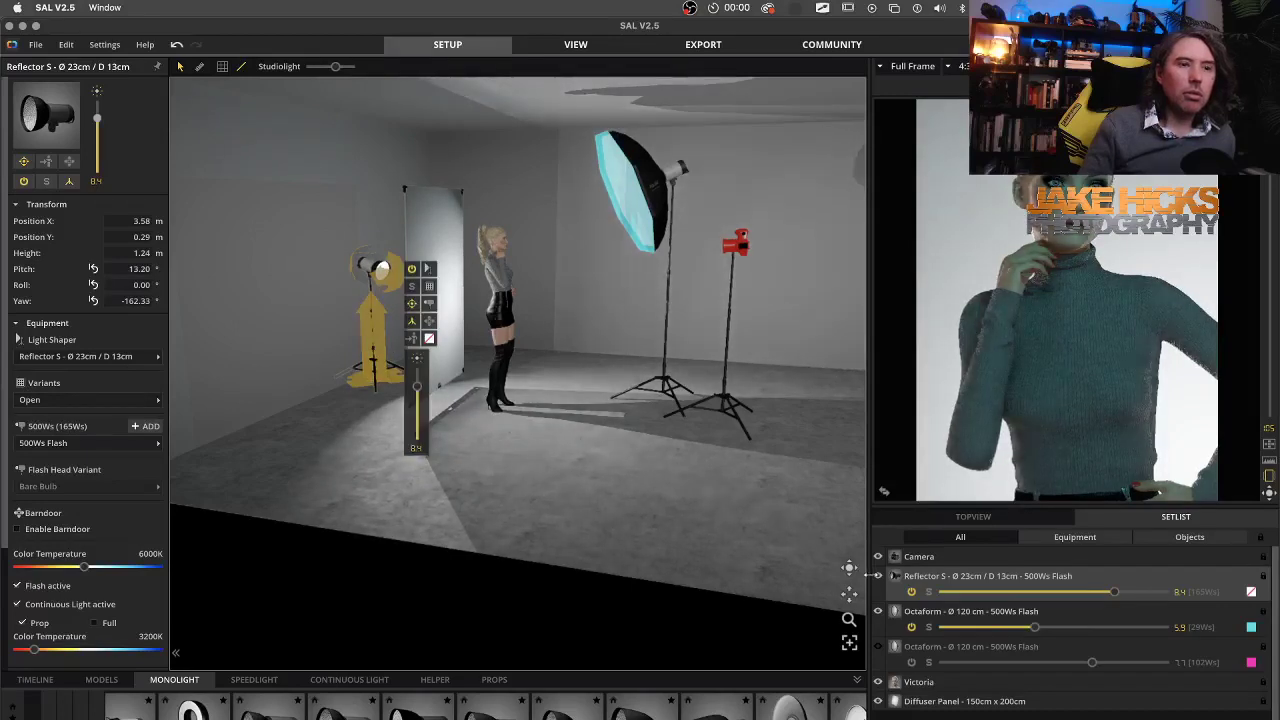
# Center the reflector behind the panel at about X 2.74 m, Y 0.41 m, aiming it with yaw about 176.08° and pitch about -4.49°.
pyautogui.click(1009, 518)
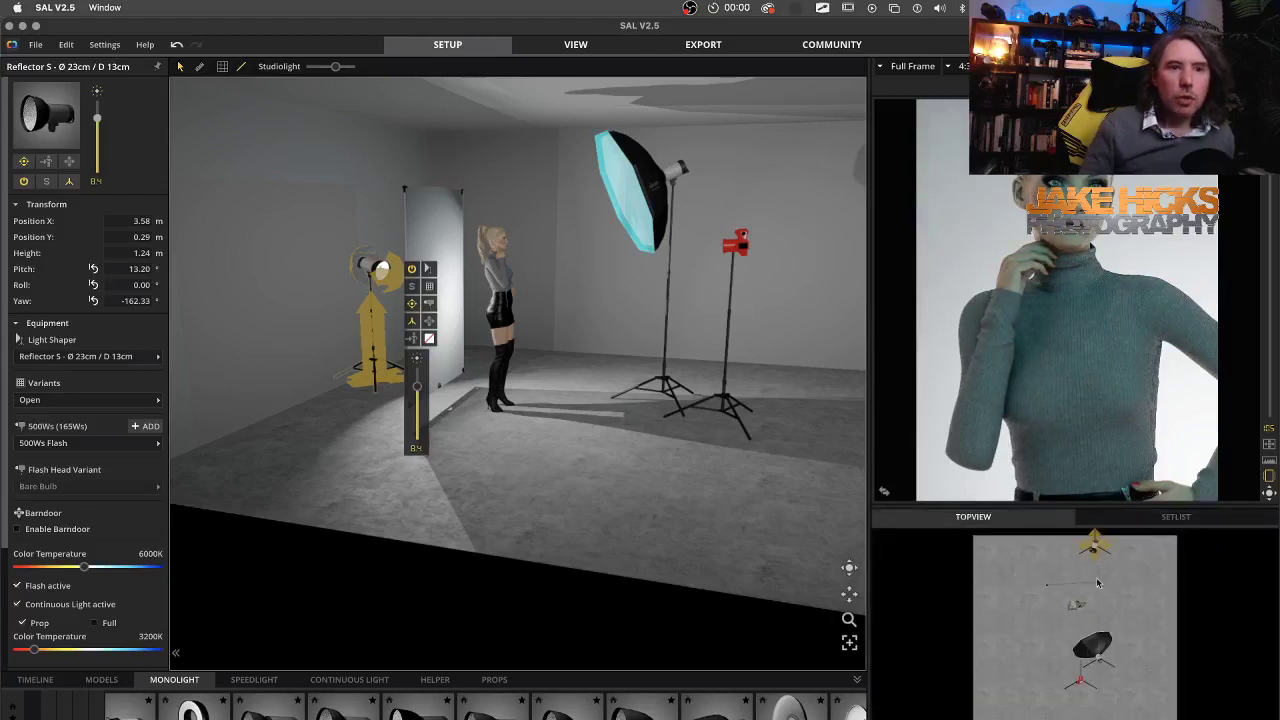
pyautogui.moveTo(1099, 544); pyautogui.dragTo(1066, 549)
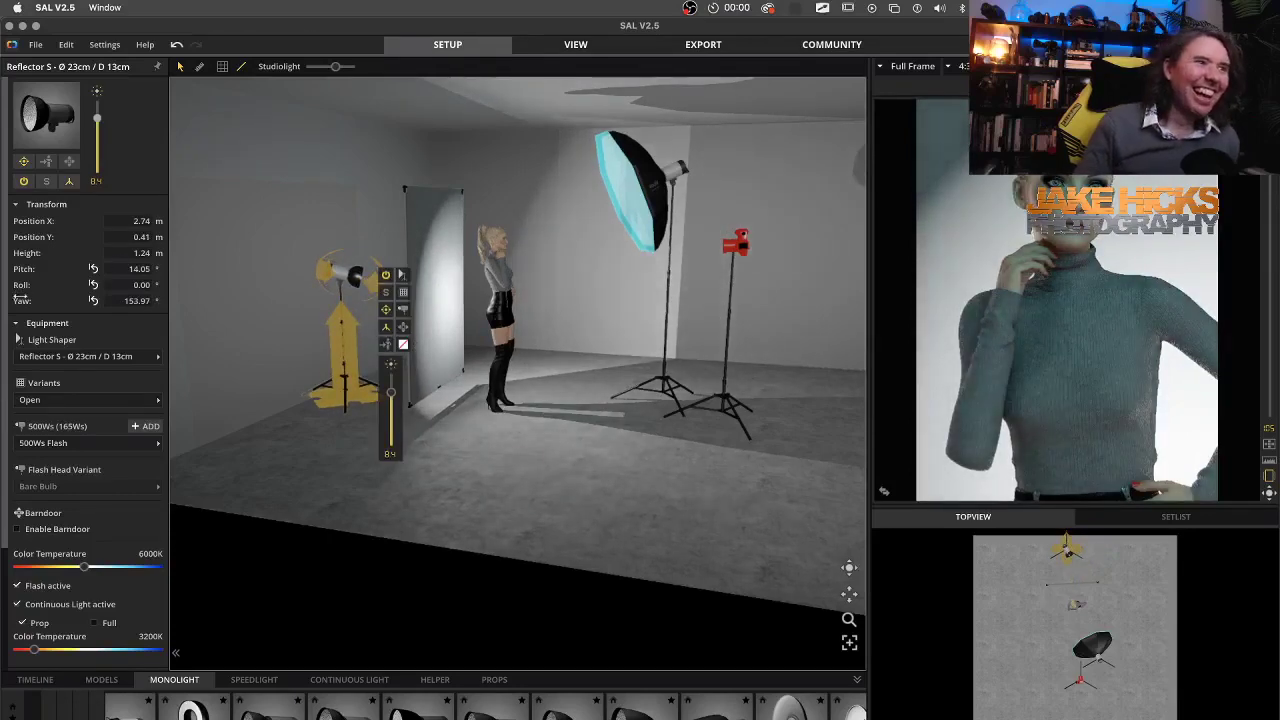
pyautogui.moveTo(29, 300); pyautogui.dragTo(408, 316)
pyautogui.moveTo(35, 270); pyautogui.dragTo(3, 275)
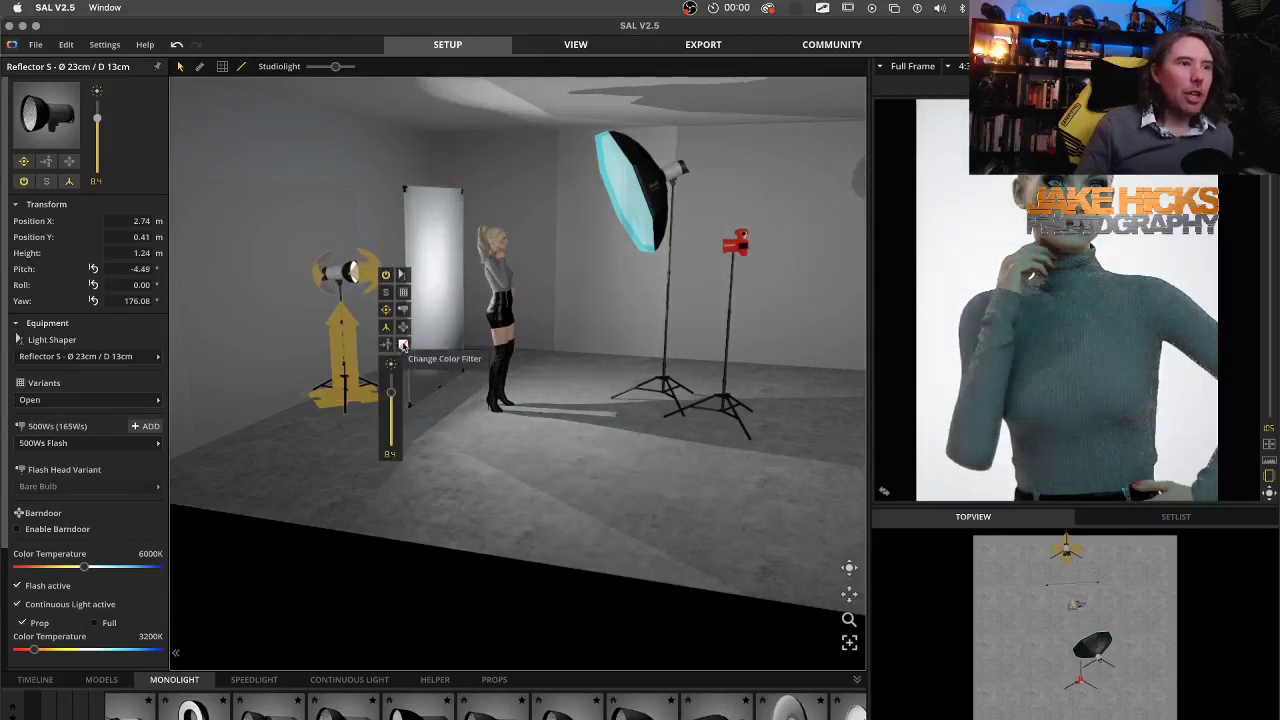
# Apply the 332 Special Rose Pink color filter to the reflector flash behind the panel.
pyautogui.click(403, 344)
pyautogui.scroll(-10, 478, 272)
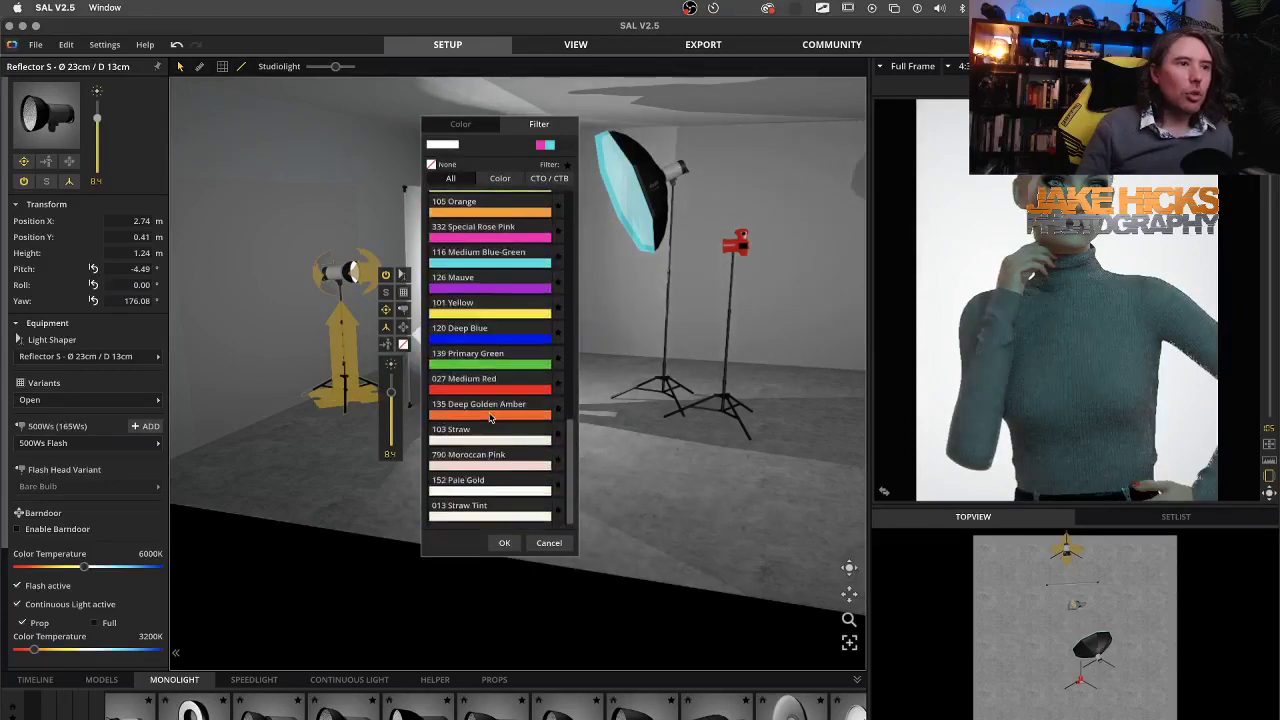
pyautogui.click(479, 244)
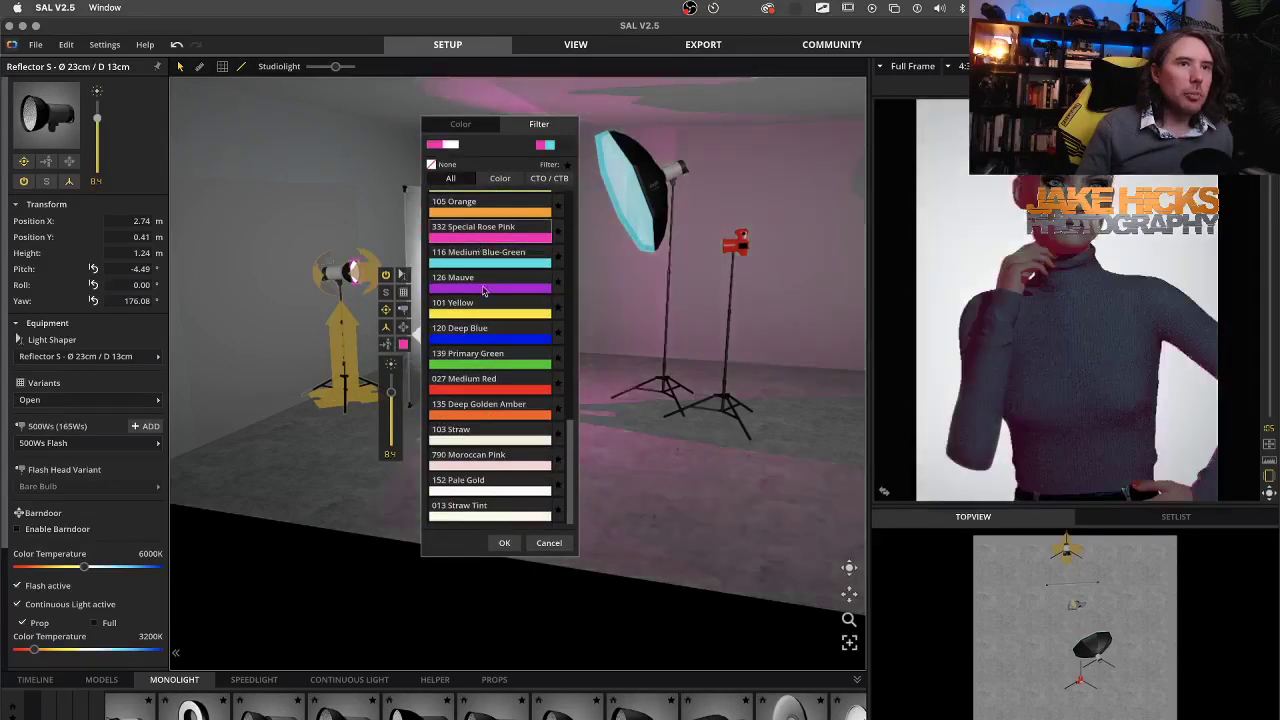
pyautogui.click(504, 543)
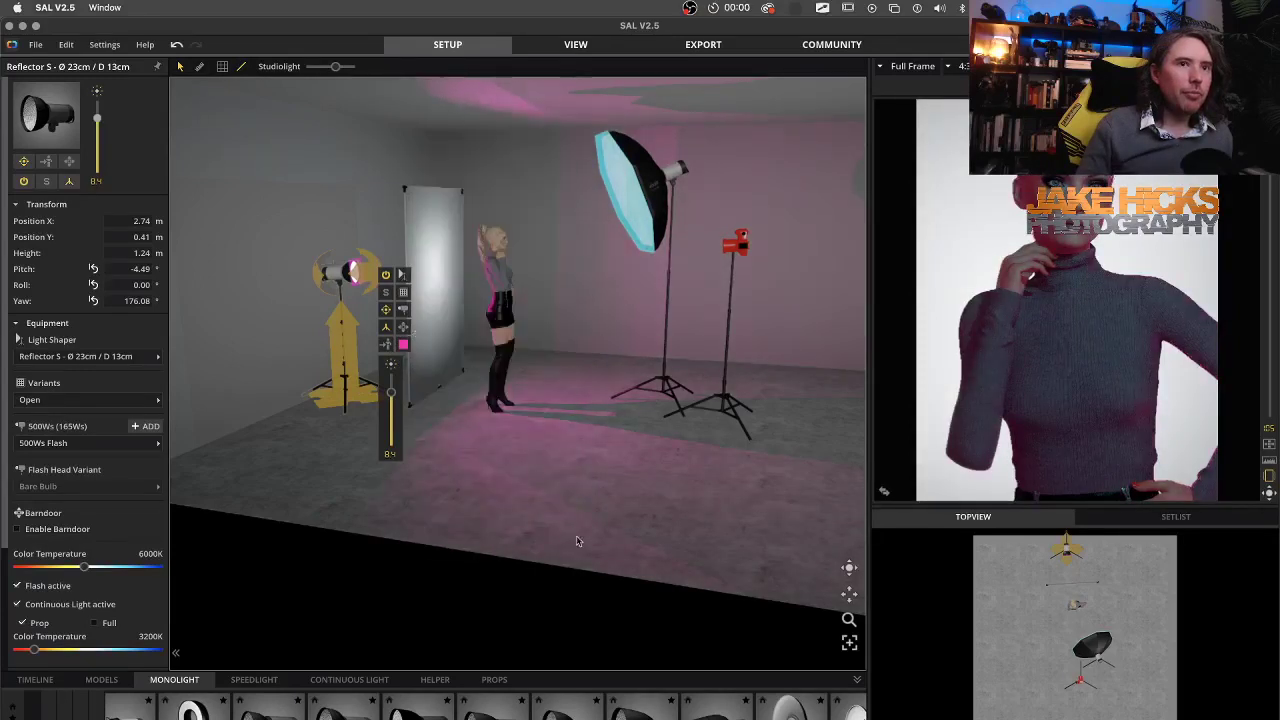
# With the blue-green octaform switched off, lower the pink reflector's power to 6.4, and switch the octaform back on.
pyautogui.click(678, 398)
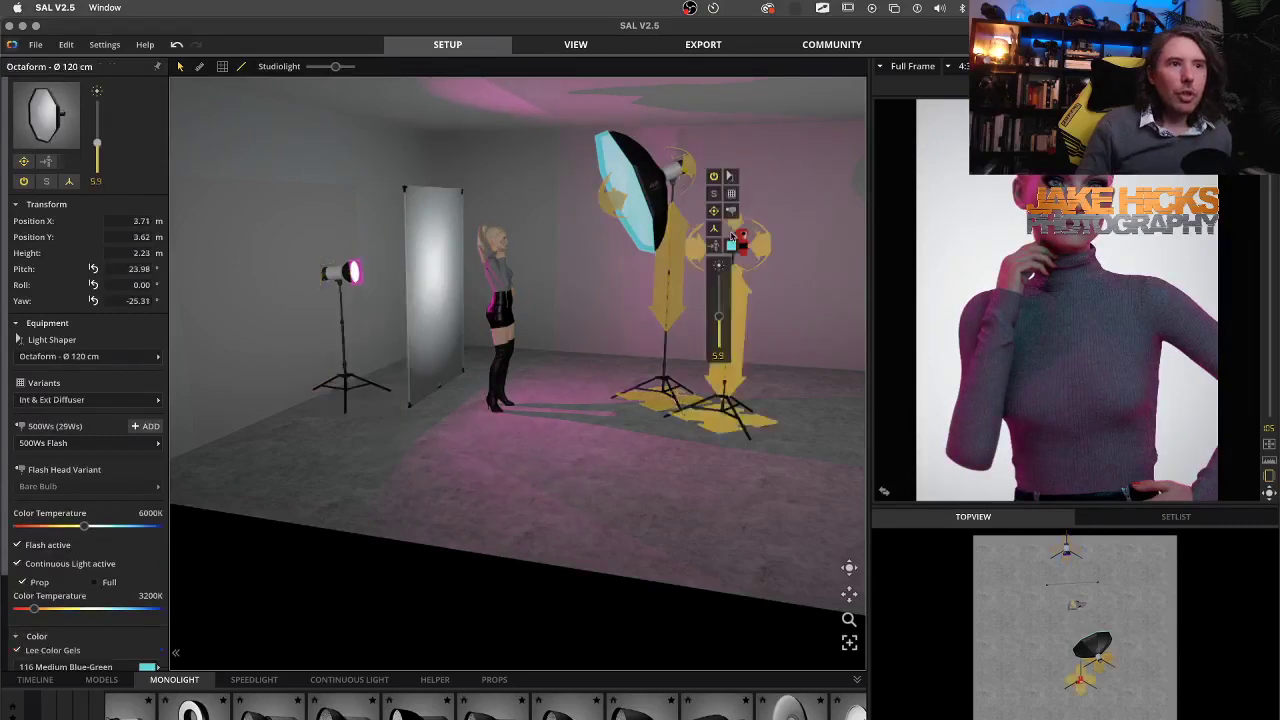
pyautogui.click(713, 175)
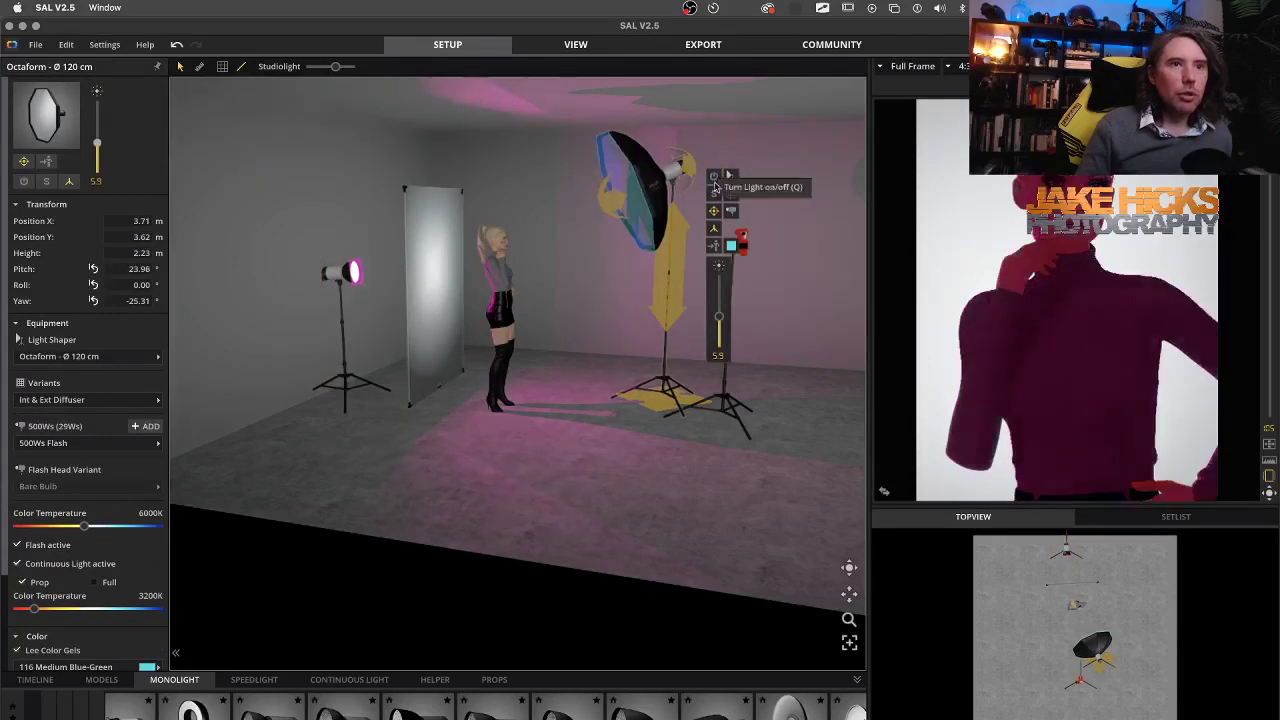
pyautogui.click(366, 396)
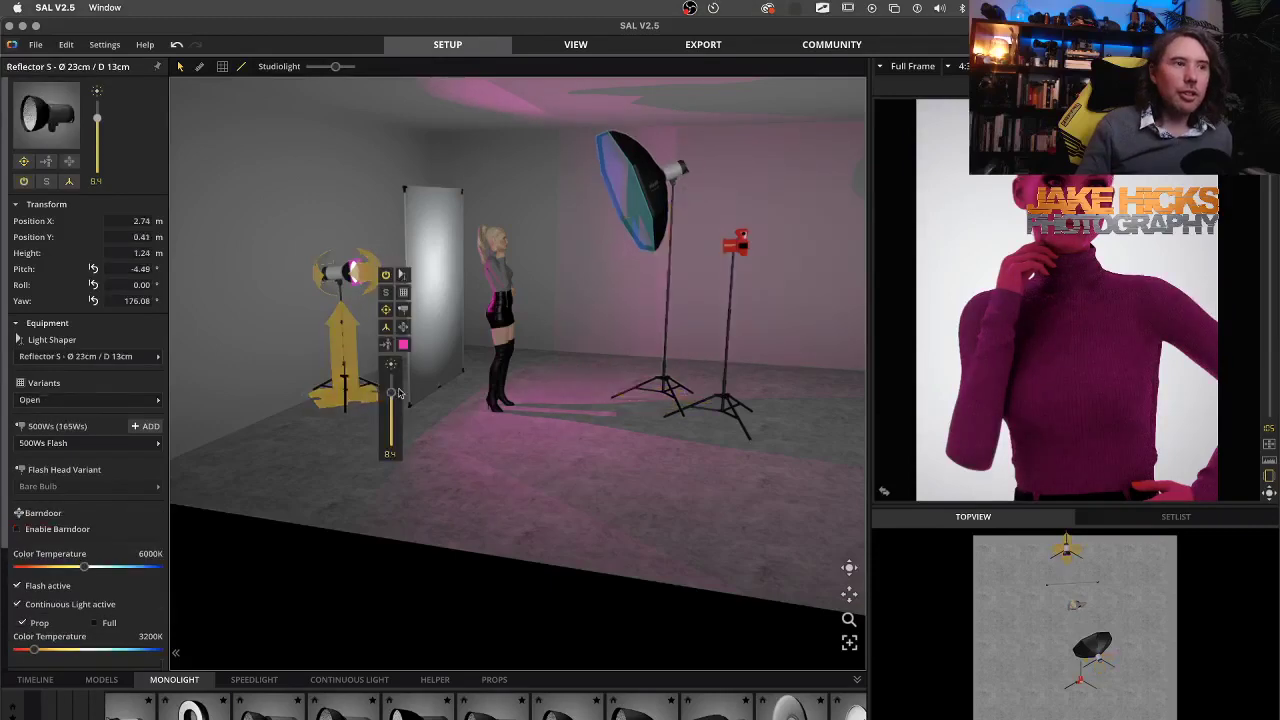
pyautogui.moveTo(391, 396)
pyautogui.mouseDown()
pyautogui.moveTo(391, 426)
pyautogui.moveTo(391, 410)
pyautogui.mouseUp()
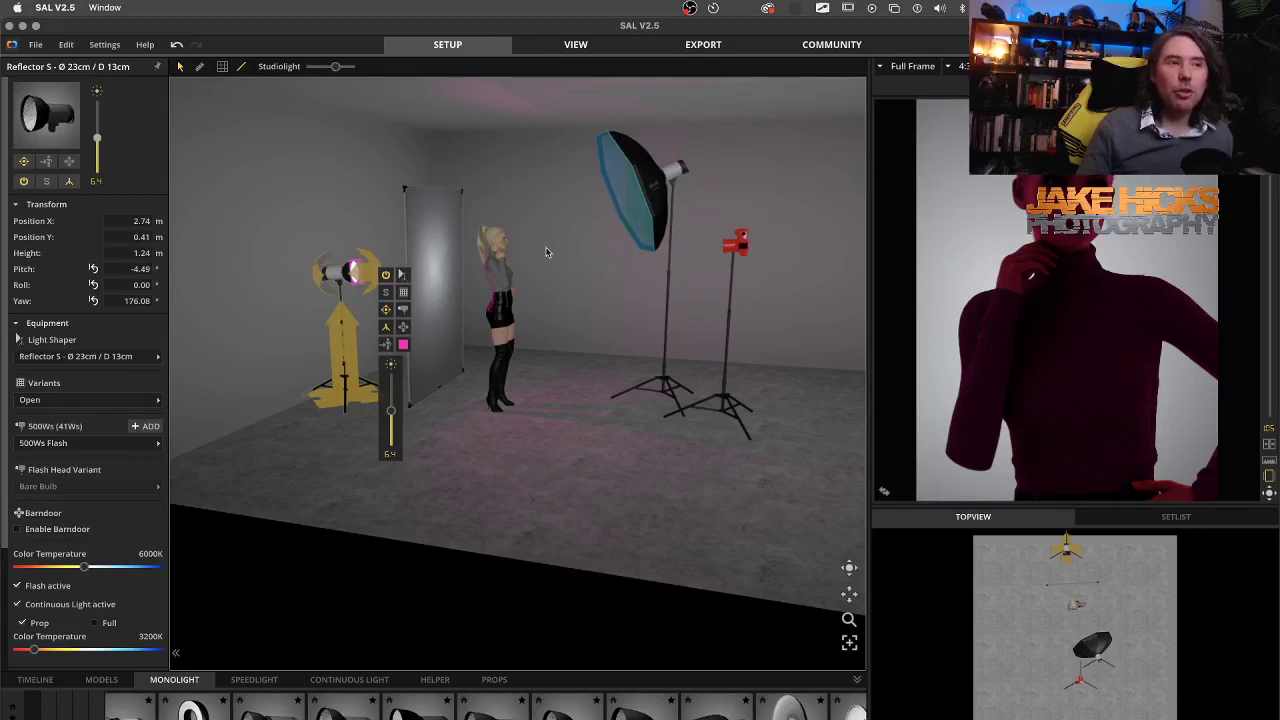
pyautogui.click(686, 240)
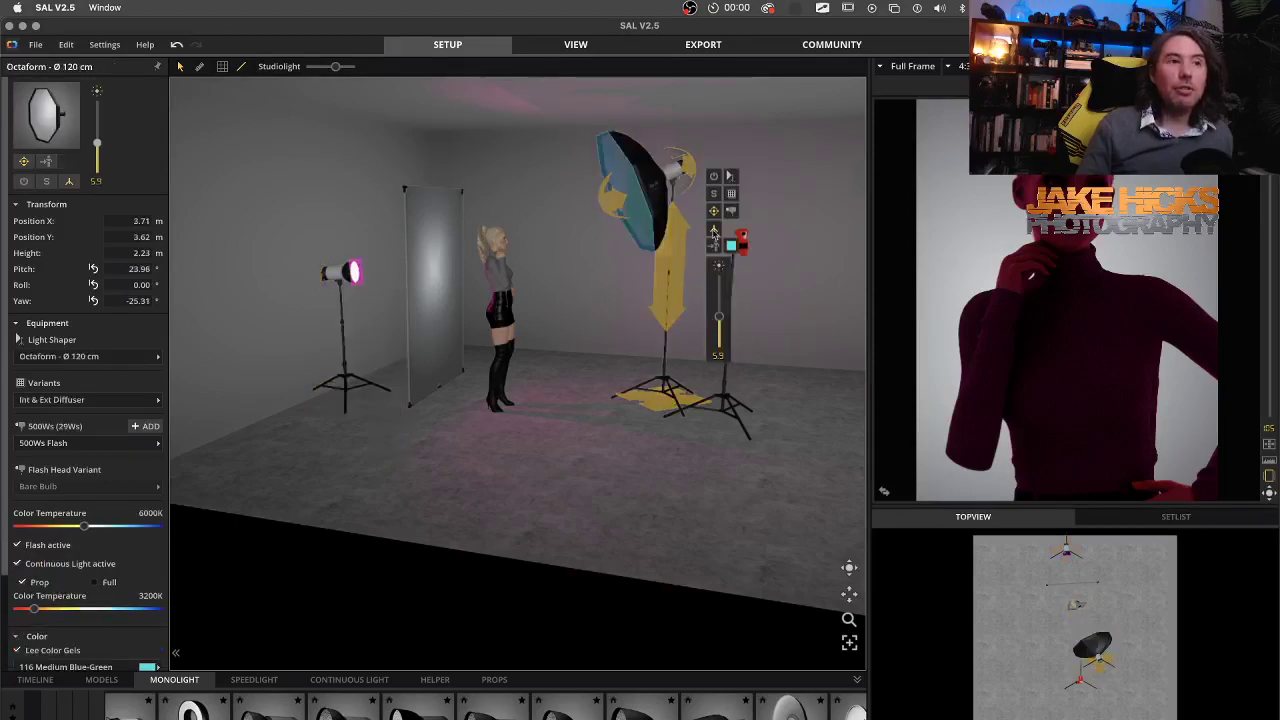
pyautogui.click(713, 176)
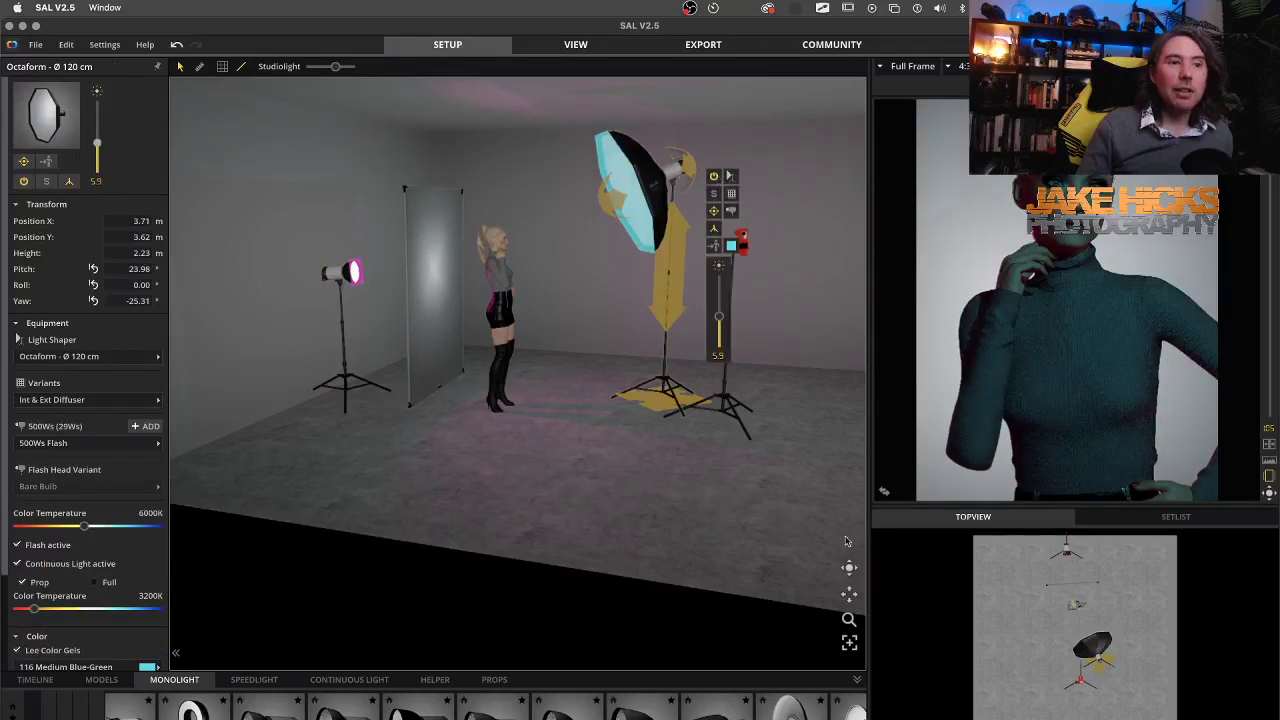
# Move the camera back to about X 3.24 m, Y 5.10 m, lower it to about 1.16 m and reframe with pitch about -4.14°.
pyautogui.moveTo(849, 570); pyautogui.dragTo(617, 531)
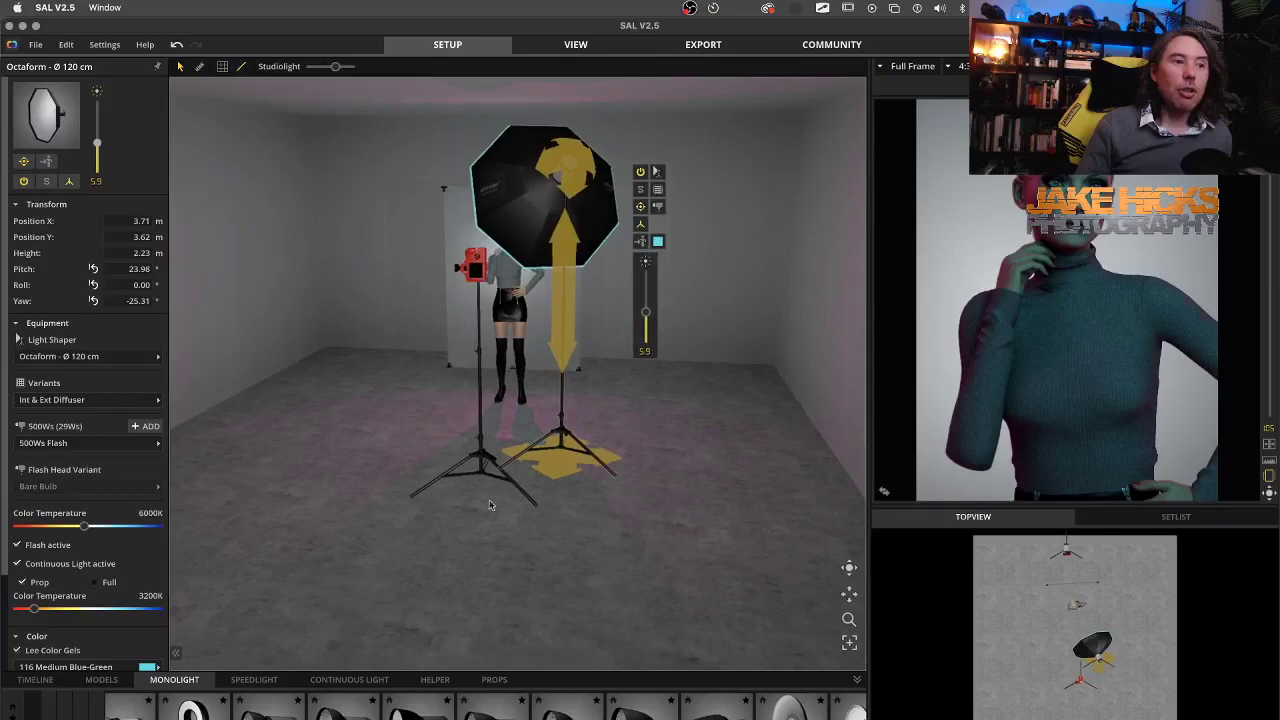
pyautogui.moveTo(465, 496); pyautogui.dragTo(442, 560)
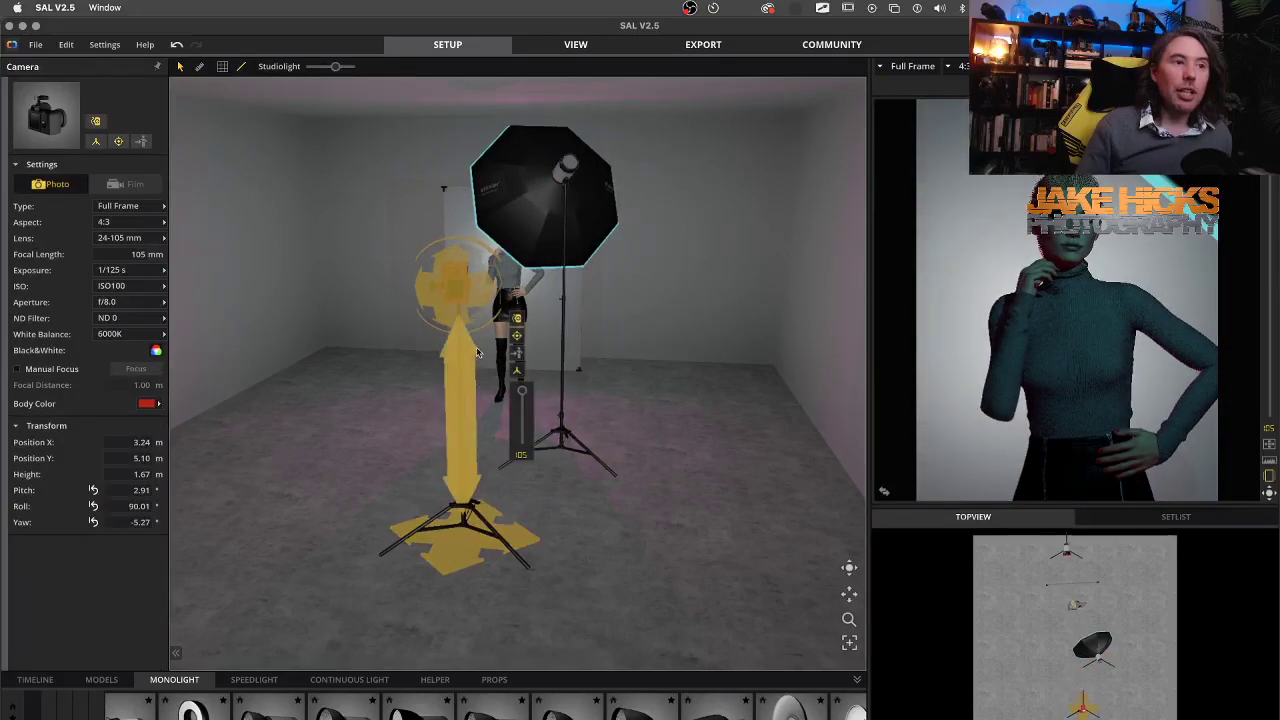
pyautogui.moveTo(477, 352); pyautogui.dragTo(467, 445)
pyautogui.moveTo(460, 353); pyautogui.dragTo(440, 279)
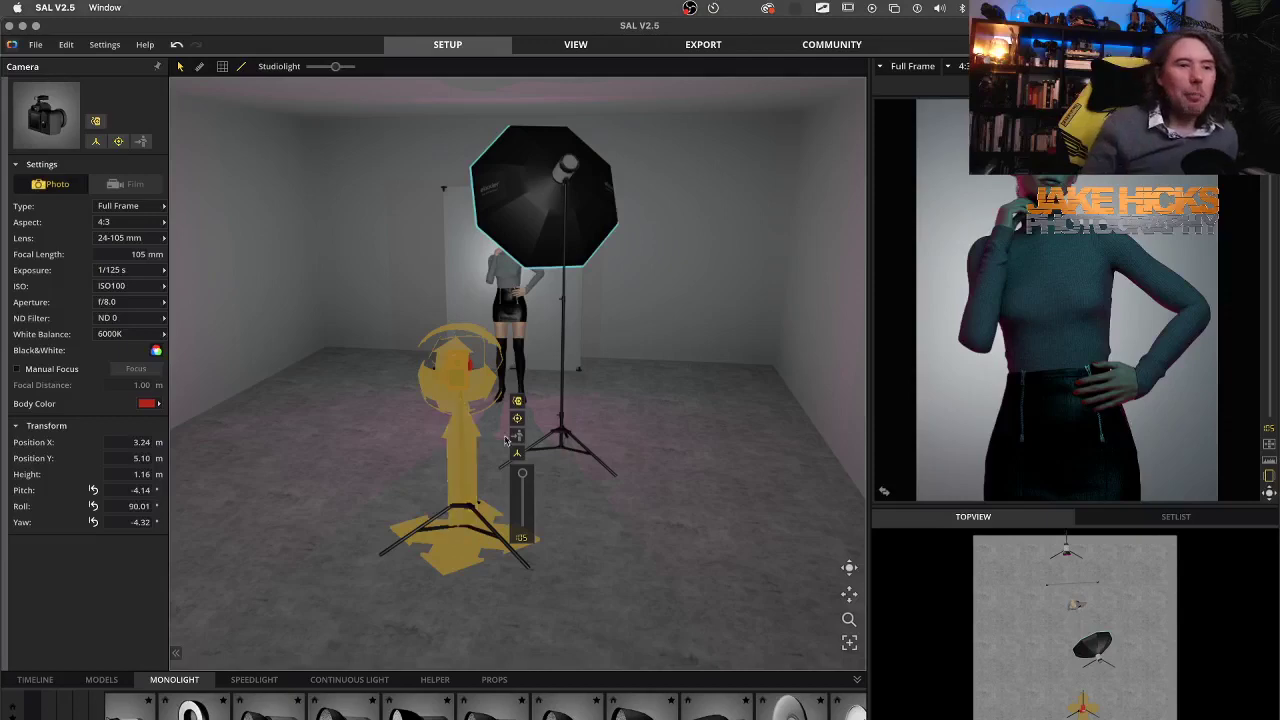
# Add a Hilite 180 x 215 cm monolight in its vertical variant to the studio.
pyautogui.moveTo(849, 569); pyautogui.dragTo(989, 570)
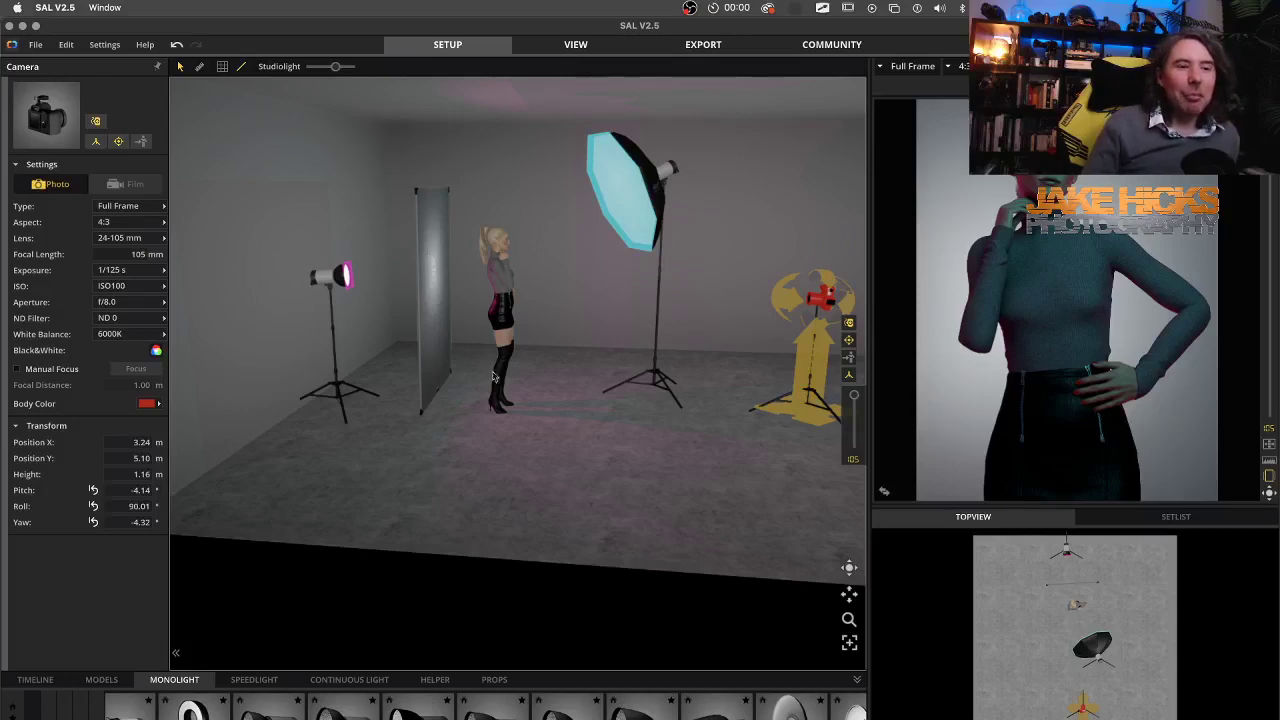
pyautogui.hscroll(5, 596, 702)
pyautogui.hscroll(10, 596, 702)
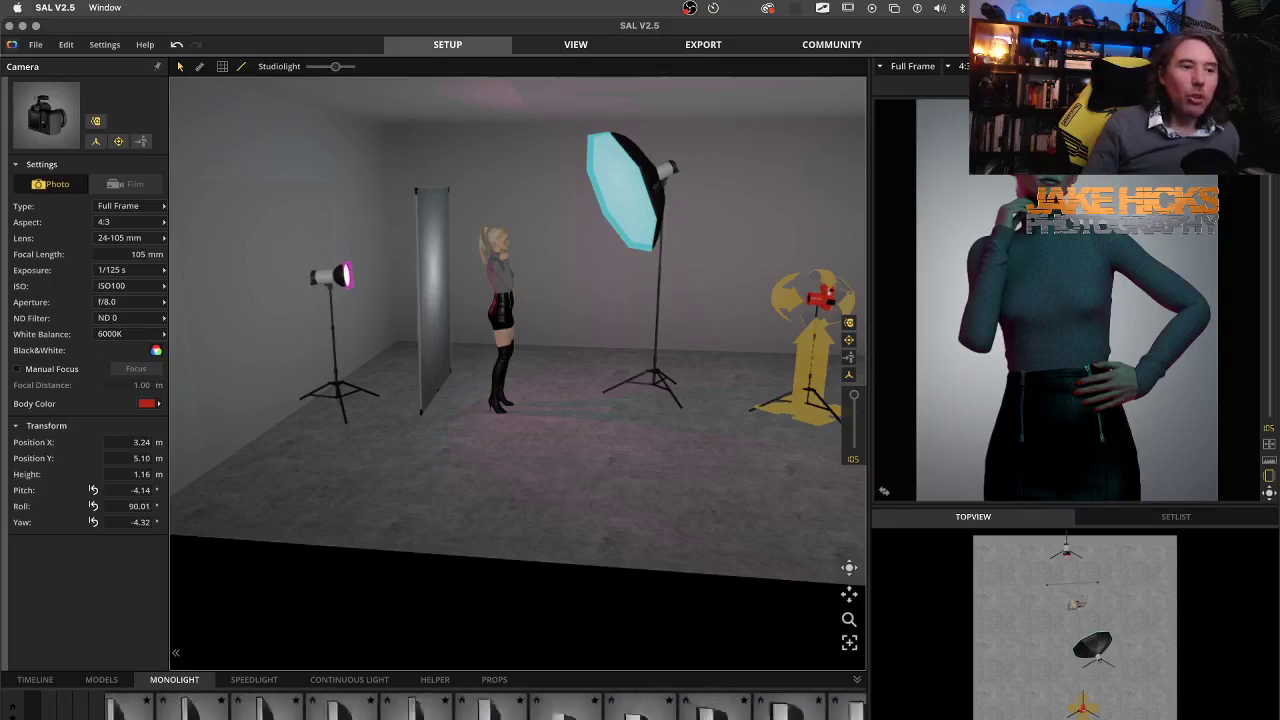
pyautogui.hscroll(3, 596, 702)
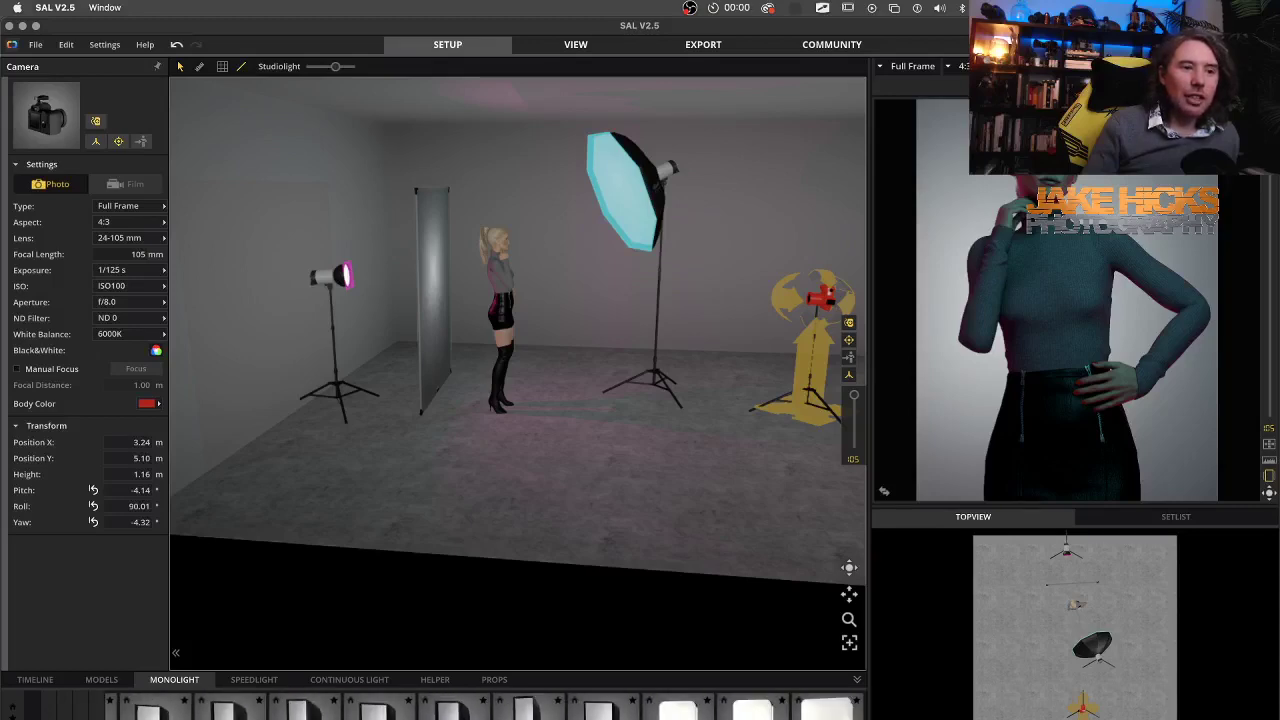
pyautogui.click(752, 708)
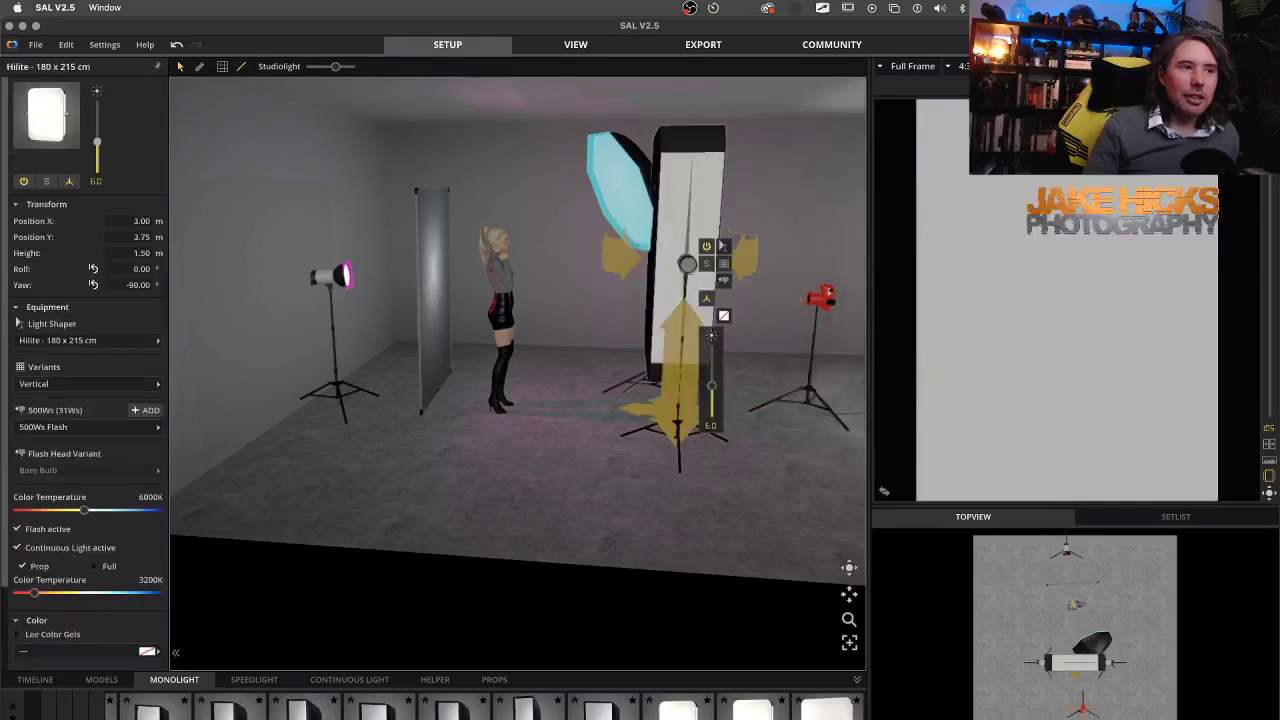
# Place the Hilite behind the model at about X 3.03 m, Y 1.36 m, and lower it to about 1.12 m.
pyautogui.moveTo(650, 414); pyautogui.dragTo(416, 432)
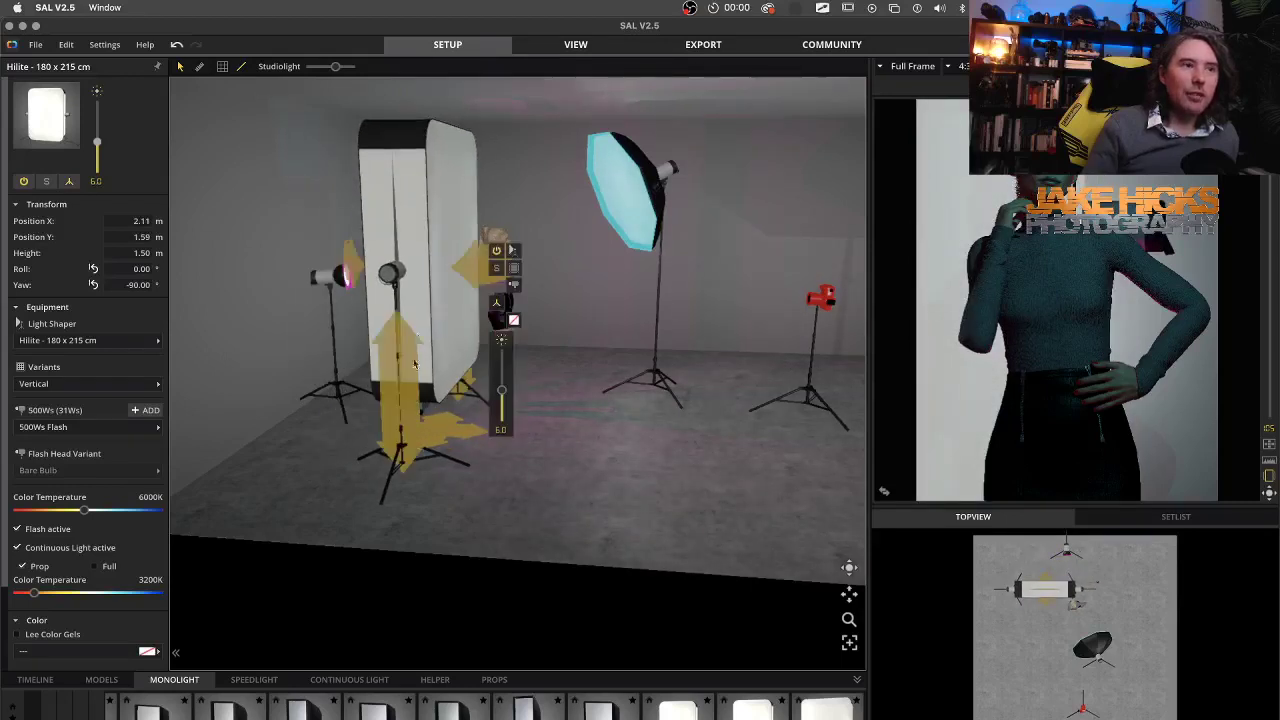
pyautogui.moveTo(406, 341); pyautogui.dragTo(406, 395)
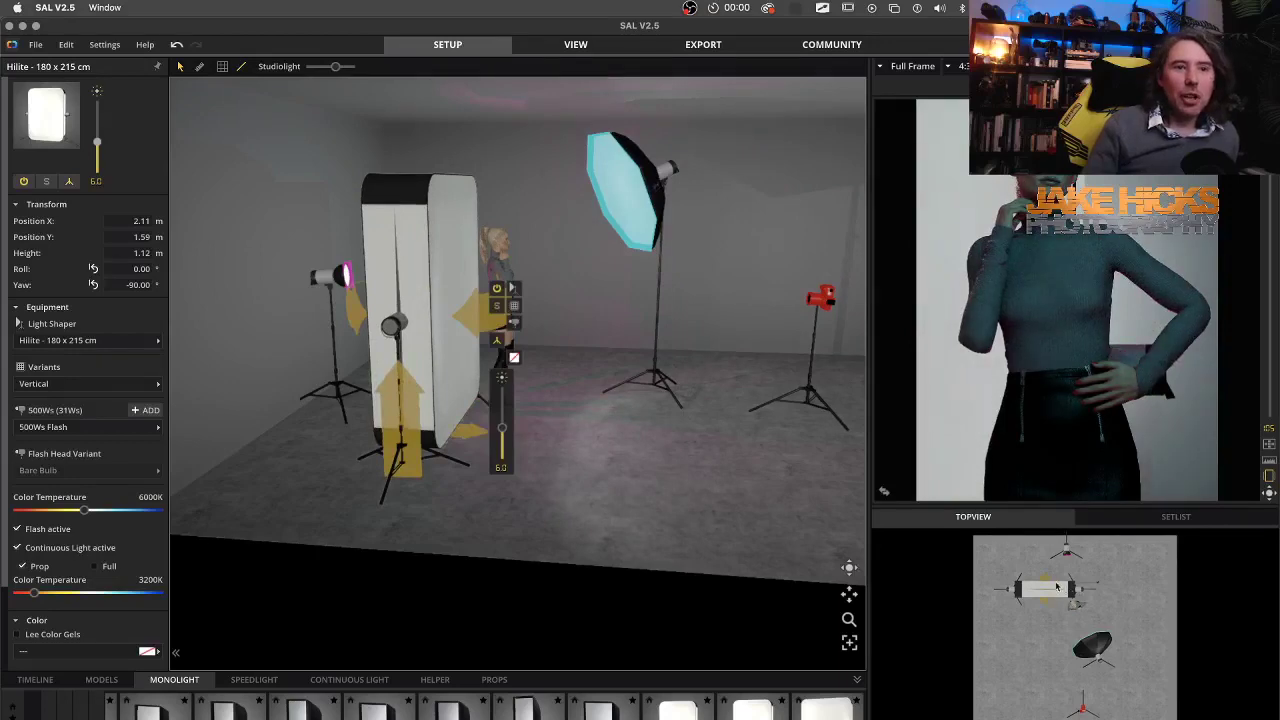
pyautogui.moveTo(1050, 584); pyautogui.dragTo(1080, 572)
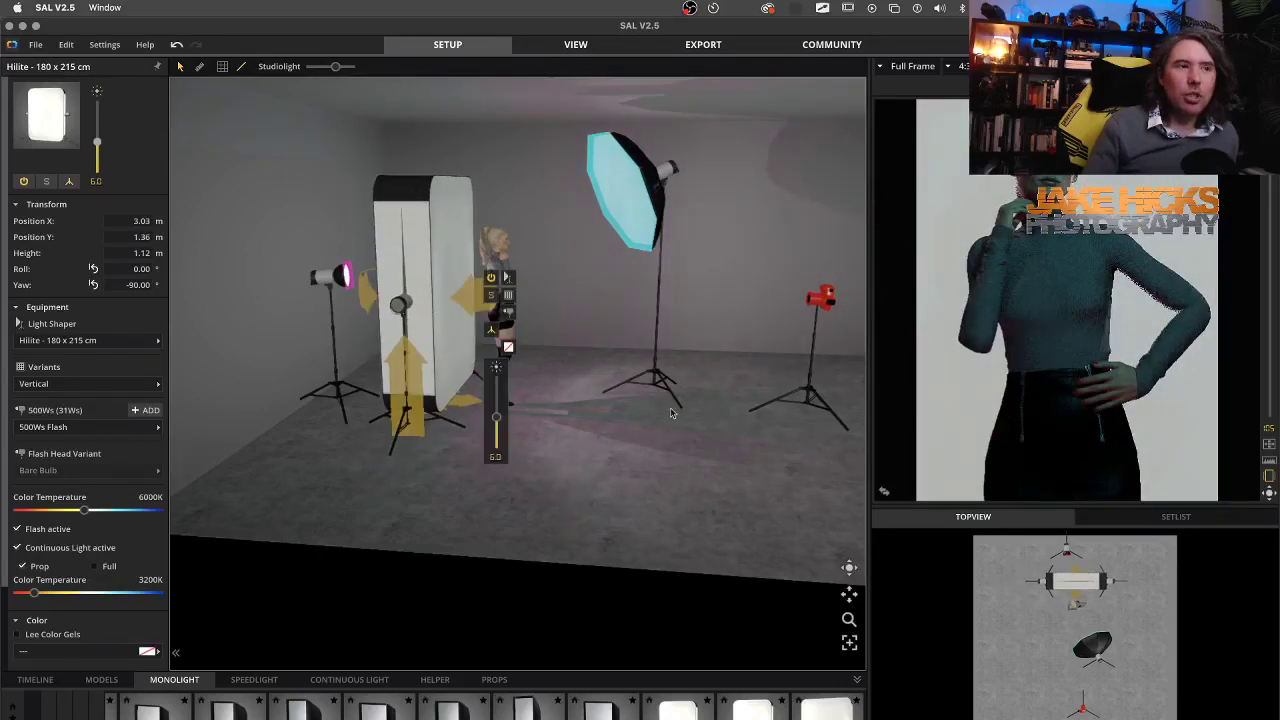
pyautogui.click(848, 572)
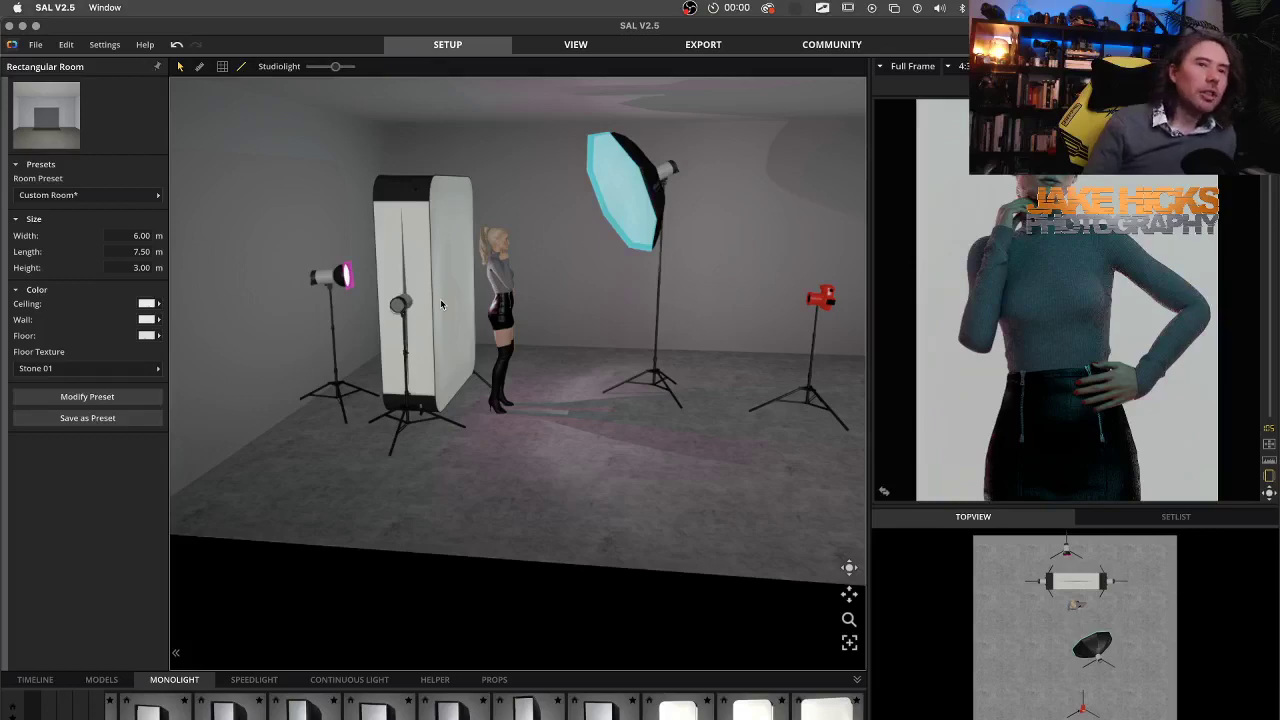
# Switch to Chrome, bring up the window with the Midjourney V5 article, and open the Instagram post of the blurred red-and-teal profile portrait.
pyautogui.press('super+Tab')
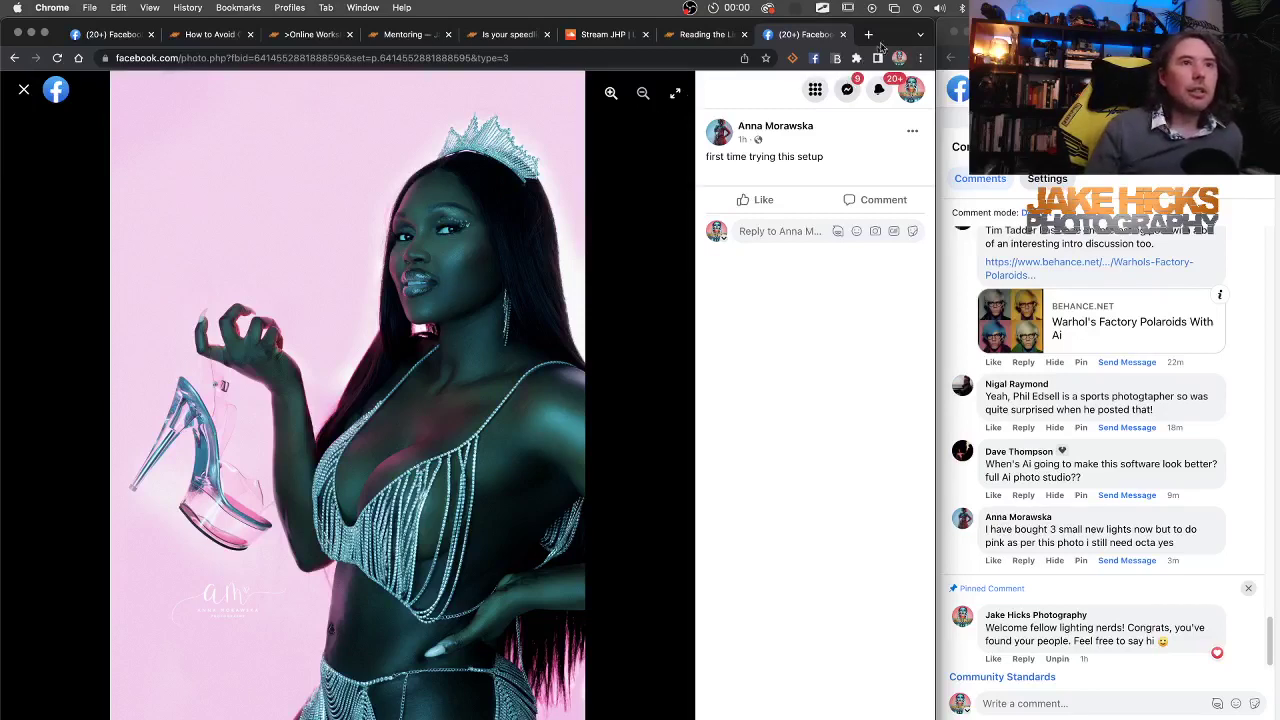
pyautogui.moveTo(878, 48)
pyautogui.mouseDown()
pyautogui.moveTo(858, 206)
pyautogui.moveTo(876, 34)
pyautogui.mouseUp()
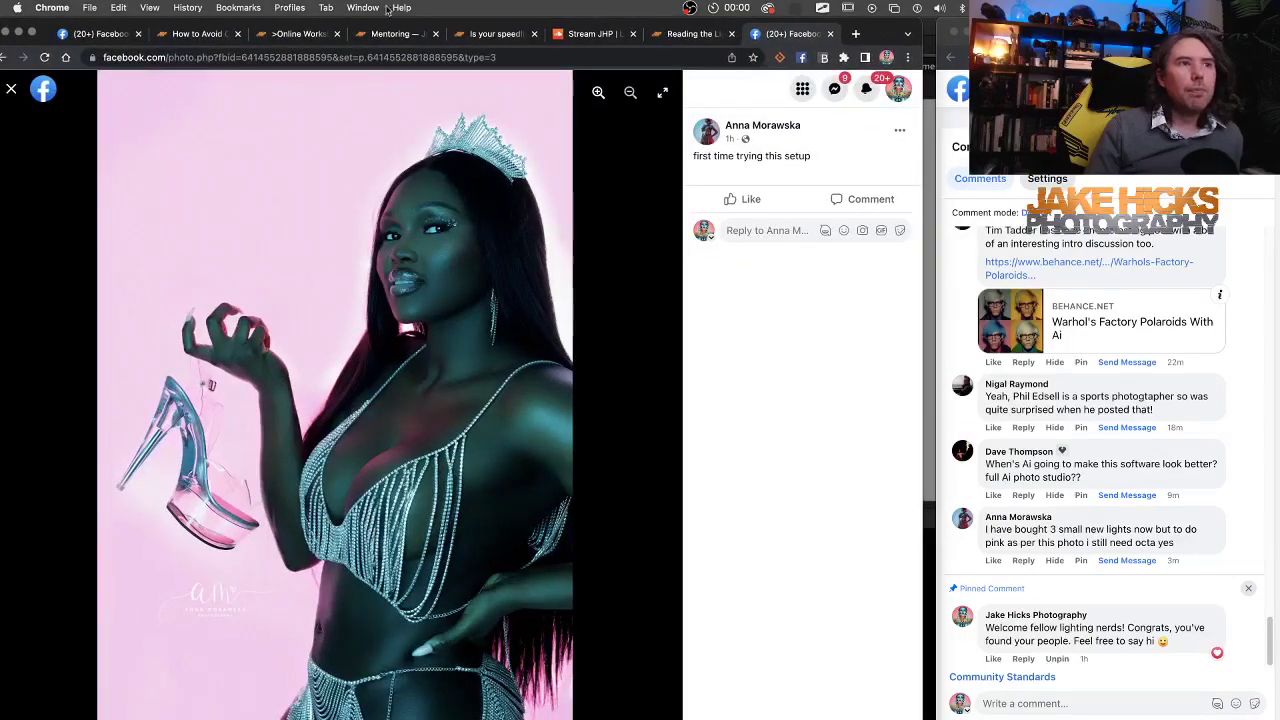
pyautogui.click(368, 7)
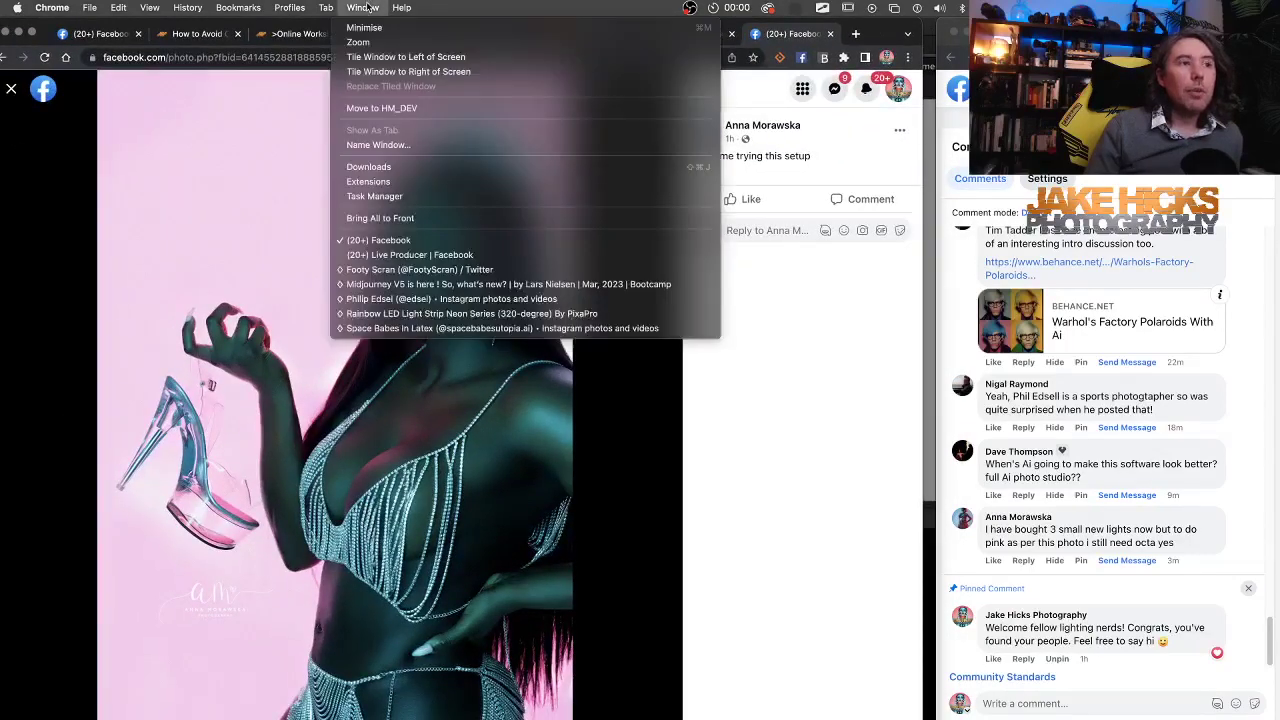
pyautogui.click(420, 256)
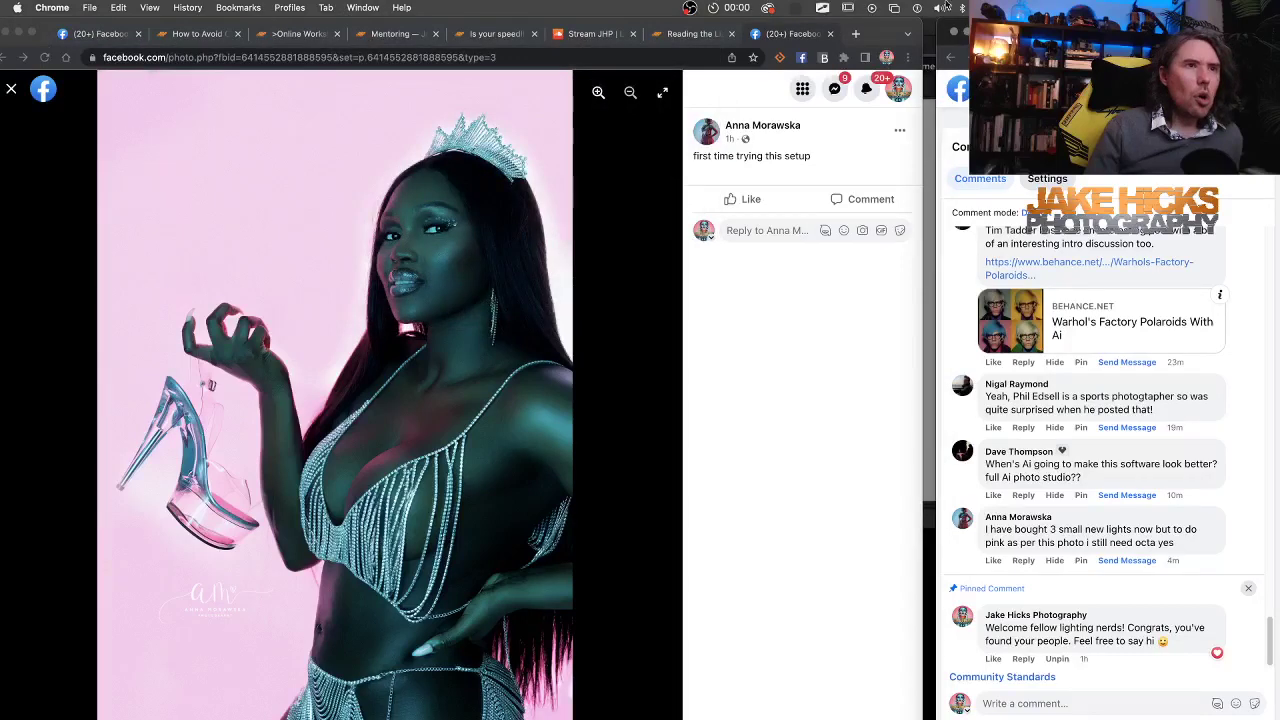
pyautogui.click(363, 8)
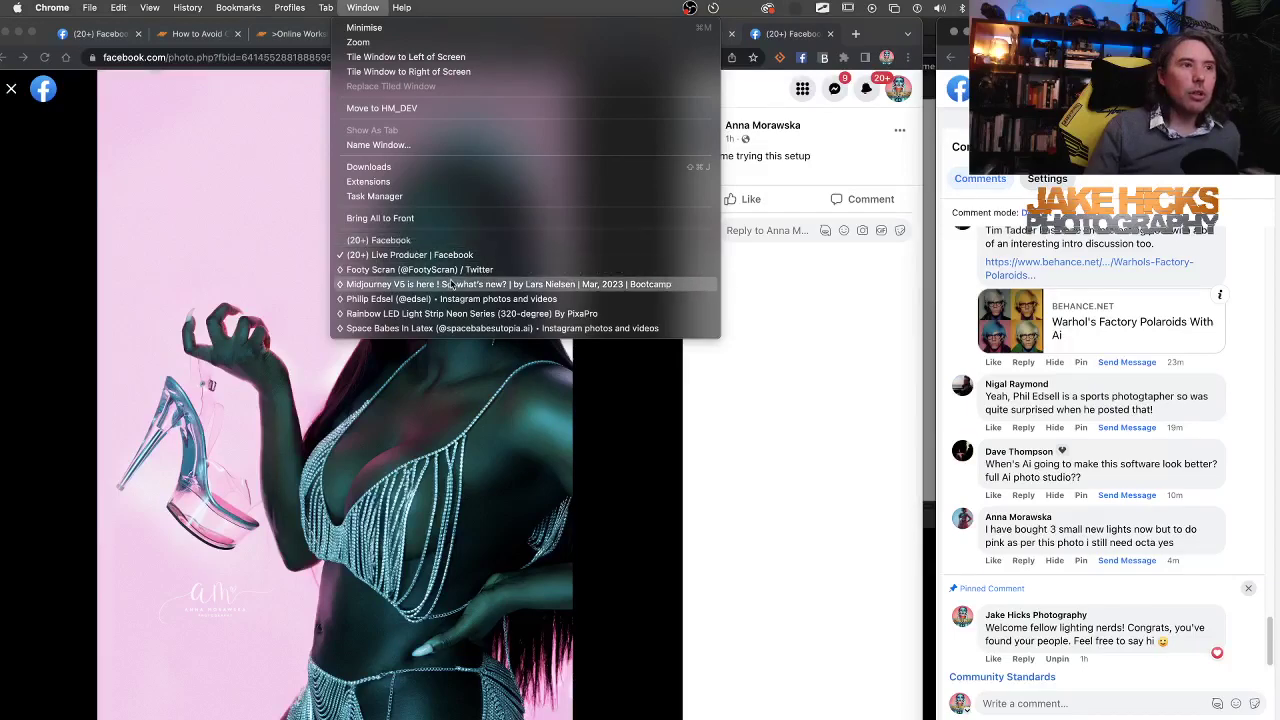
pyautogui.click(420, 284)
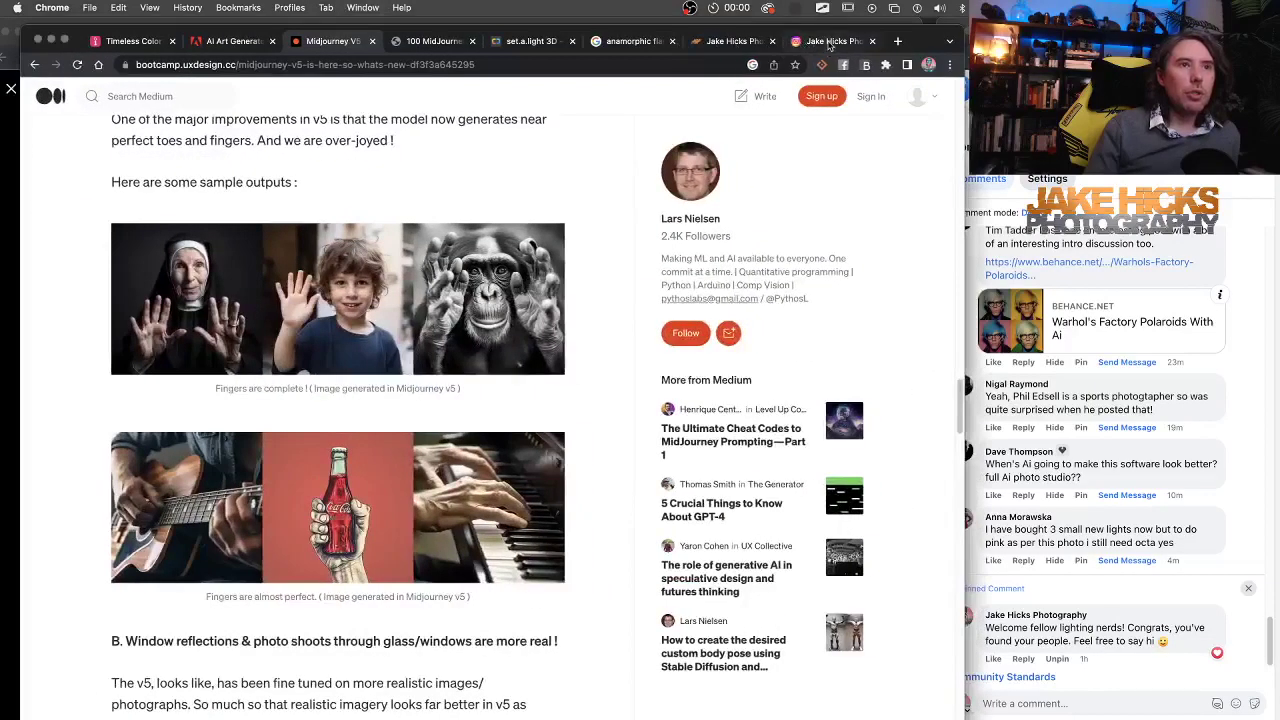
pyautogui.click(828, 42)
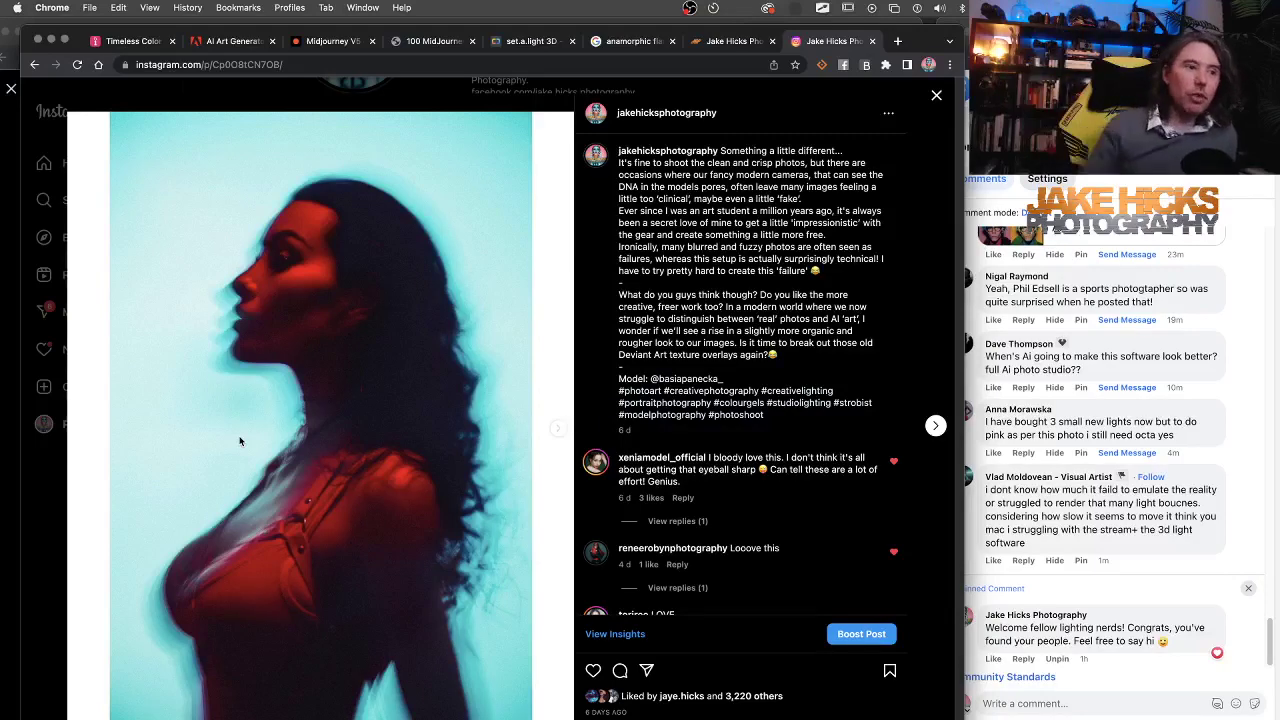
# View the second photo in the Instagram post, and return to the blurred red-and-teal profile portrait.
pyautogui.click(555, 432)
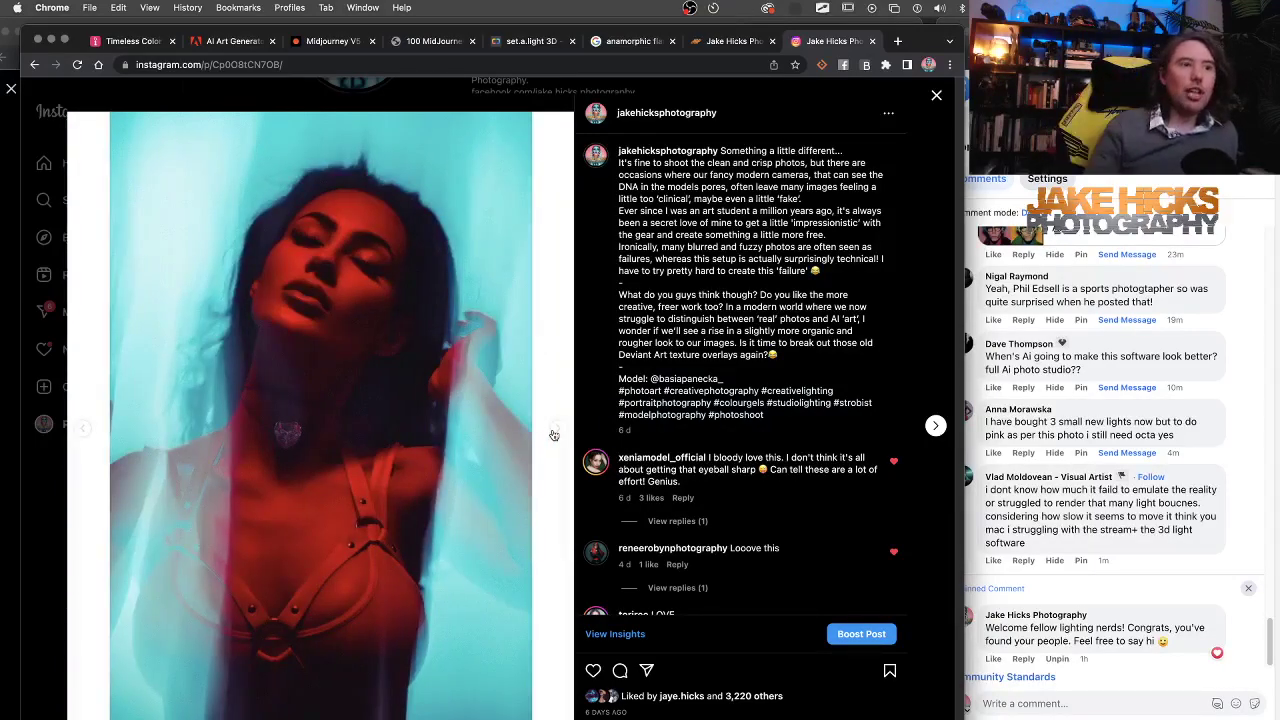
pyautogui.click(81, 432)
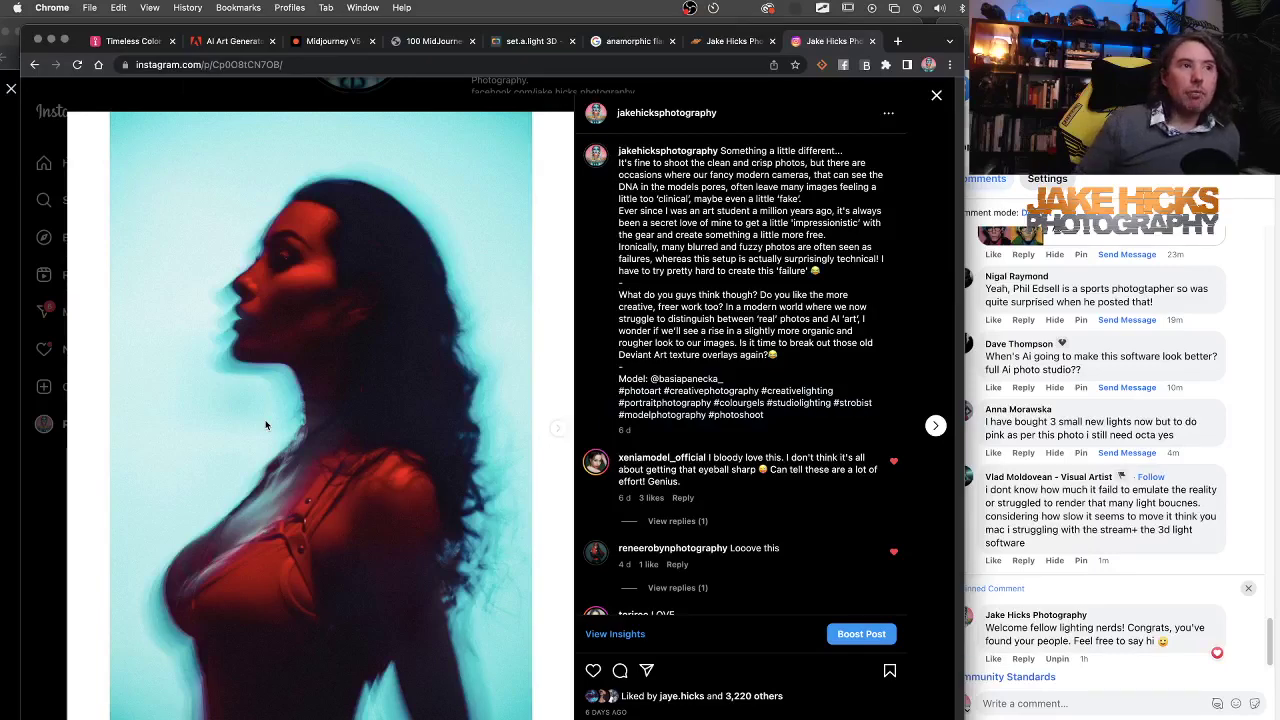
# Open the latest techniques page on the Jake Hicks Photography site and find the Large Scrim recommendation in the DIY scrim article.
pyautogui.click(711, 44)
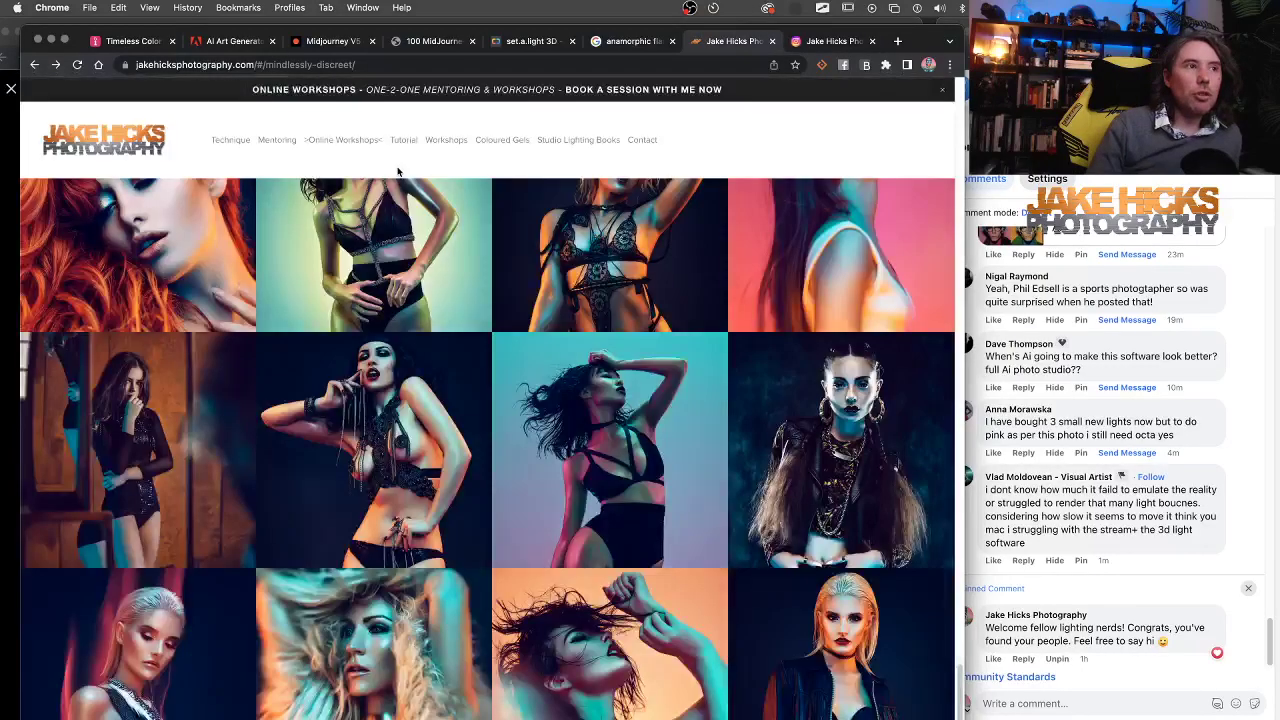
pyautogui.moveTo(232, 140)
pyautogui.click(241, 172)
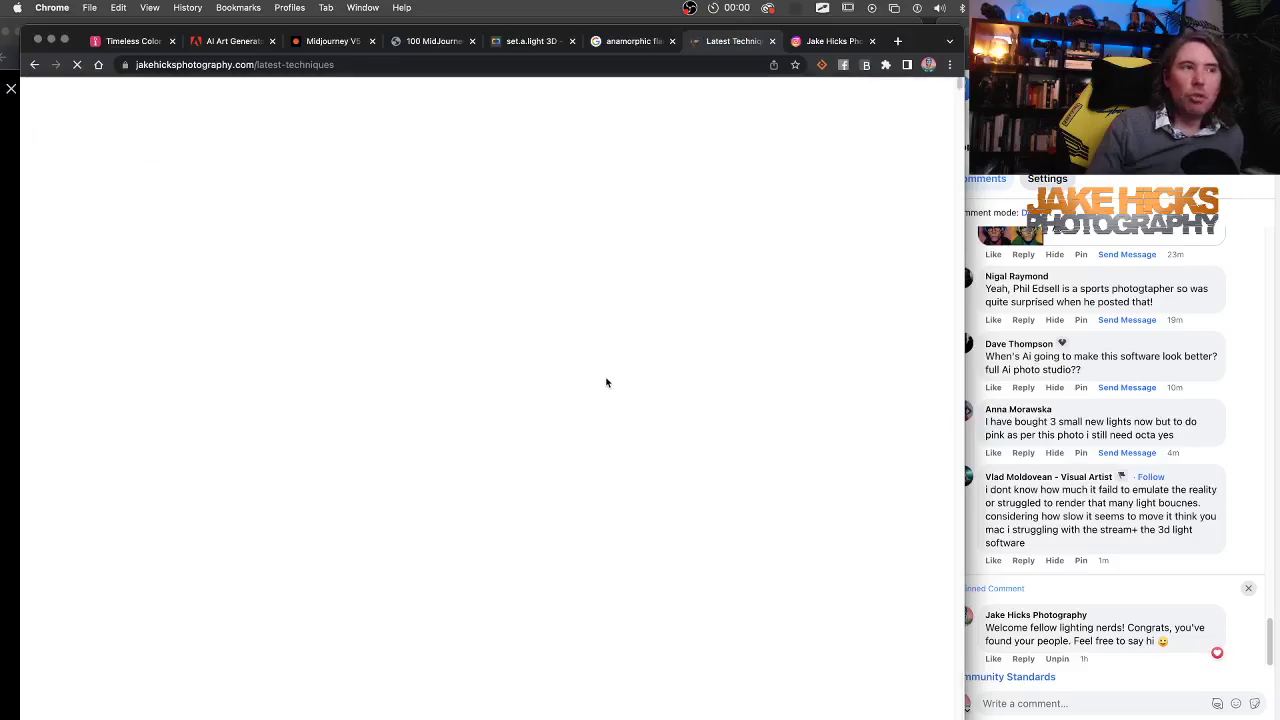
pyautogui.scroll(-3, 606, 383)
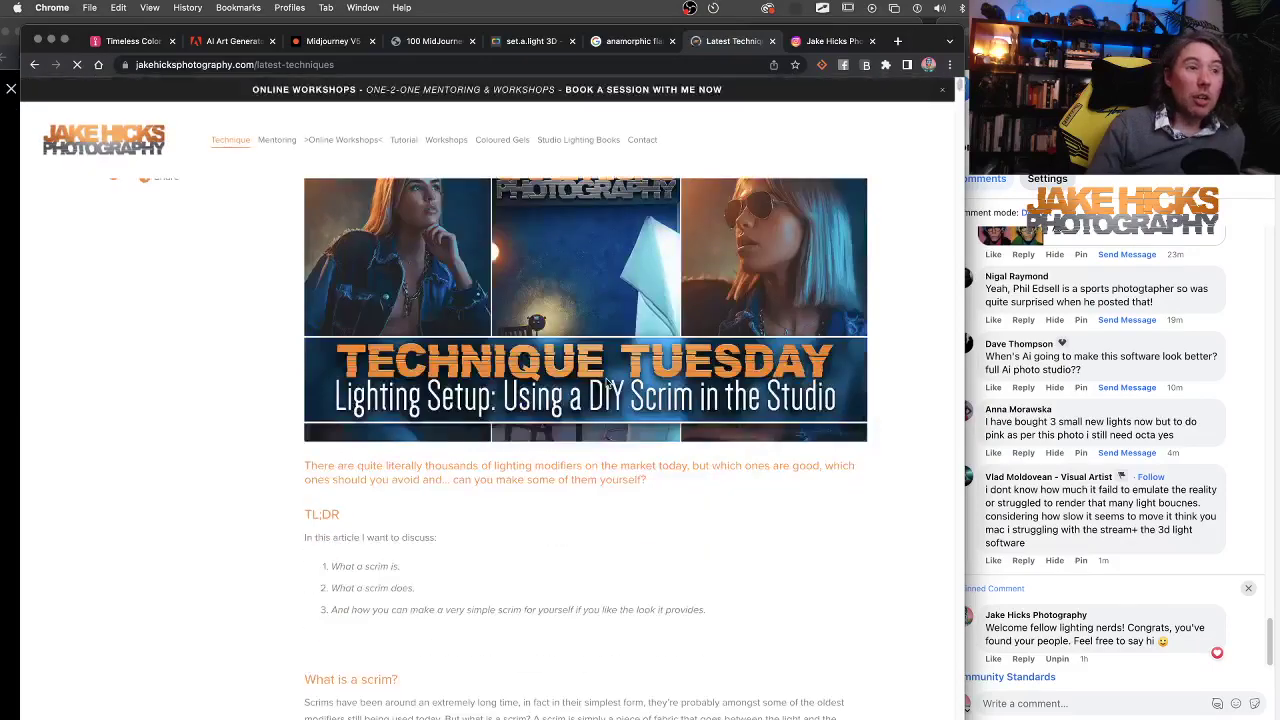
pyautogui.scroll(-10, 606, 383)
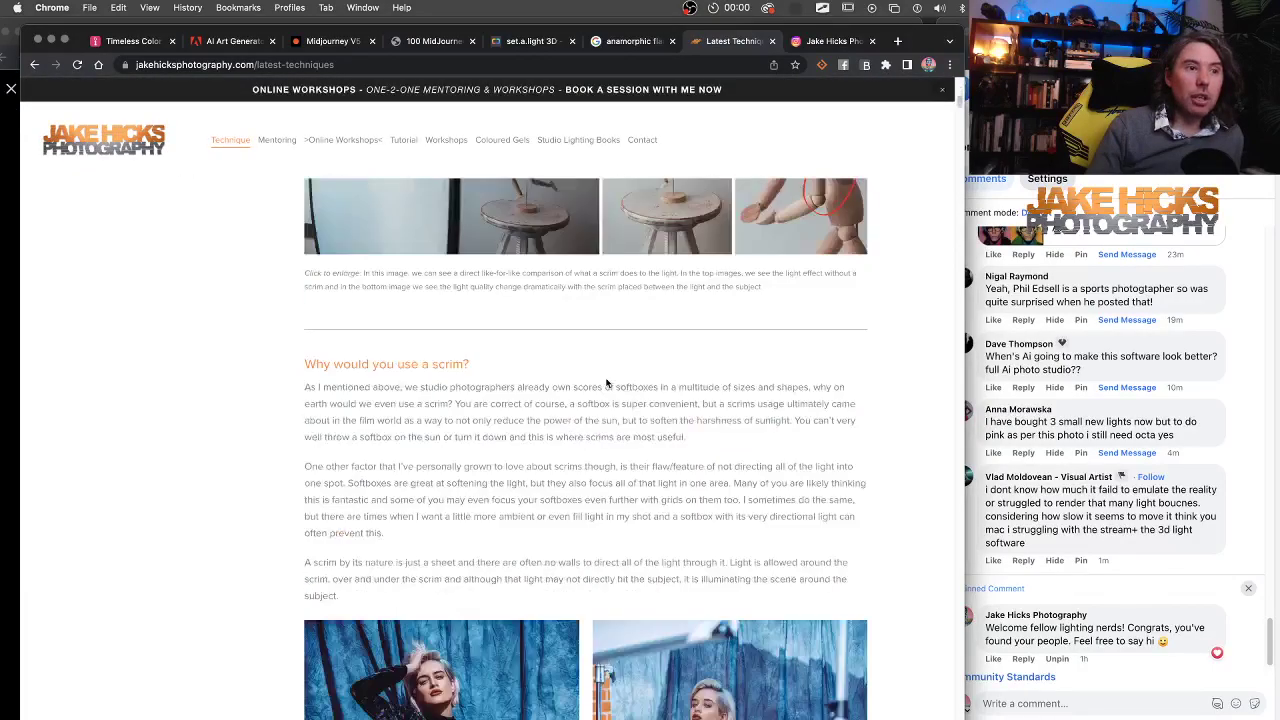
pyautogui.scroll(-5, 606, 383)
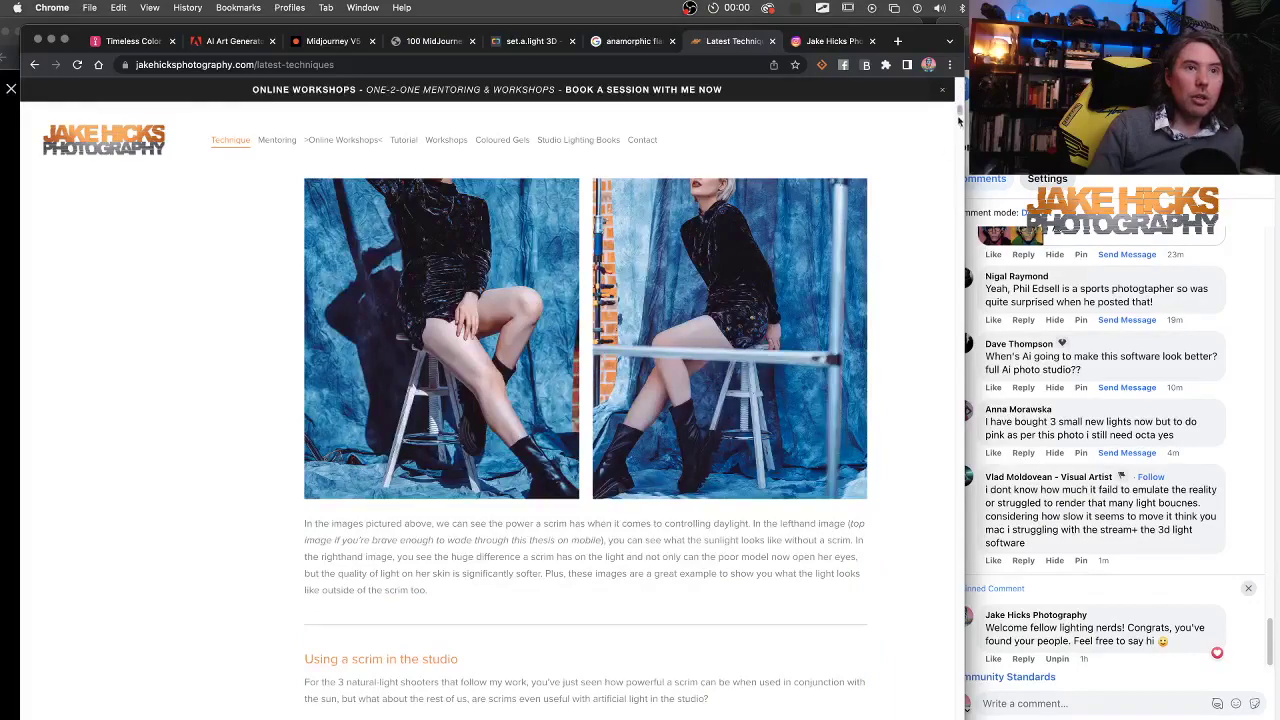
pyautogui.moveTo(958, 121); pyautogui.dragTo(963, 270)
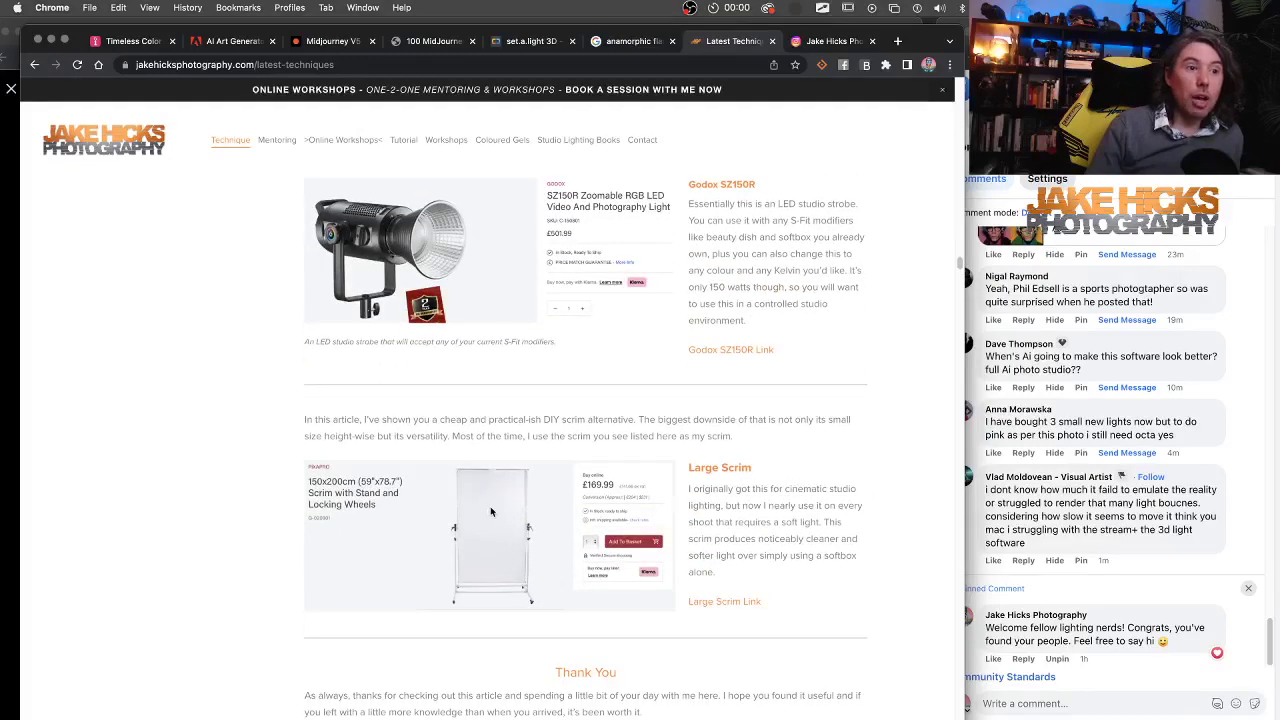
# Review the article's diffusion fabric, the lighting comparisons with and without the scrim, and the DIY Scrim clothes-rail section.
pyautogui.moveTo(960, 276); pyautogui.dragTo(958, 236)
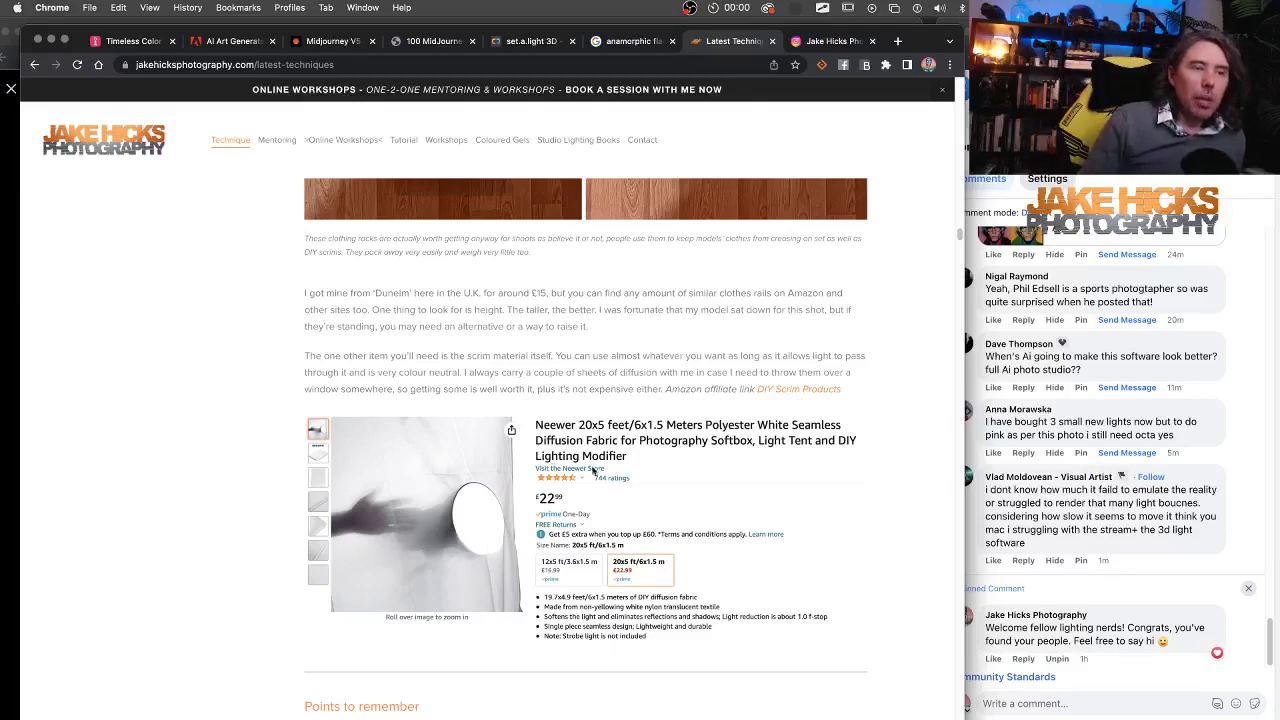
pyautogui.scroll(10, 597, 472)
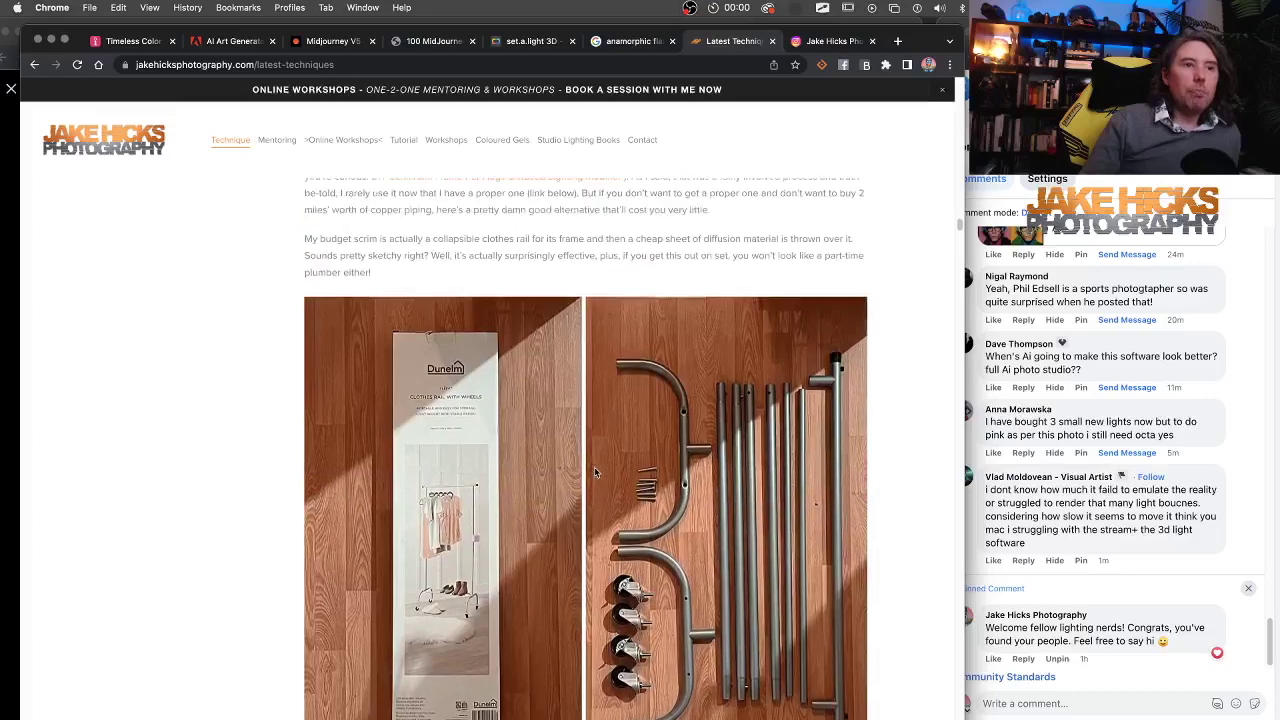
pyautogui.scroll(-15, 622, 537)
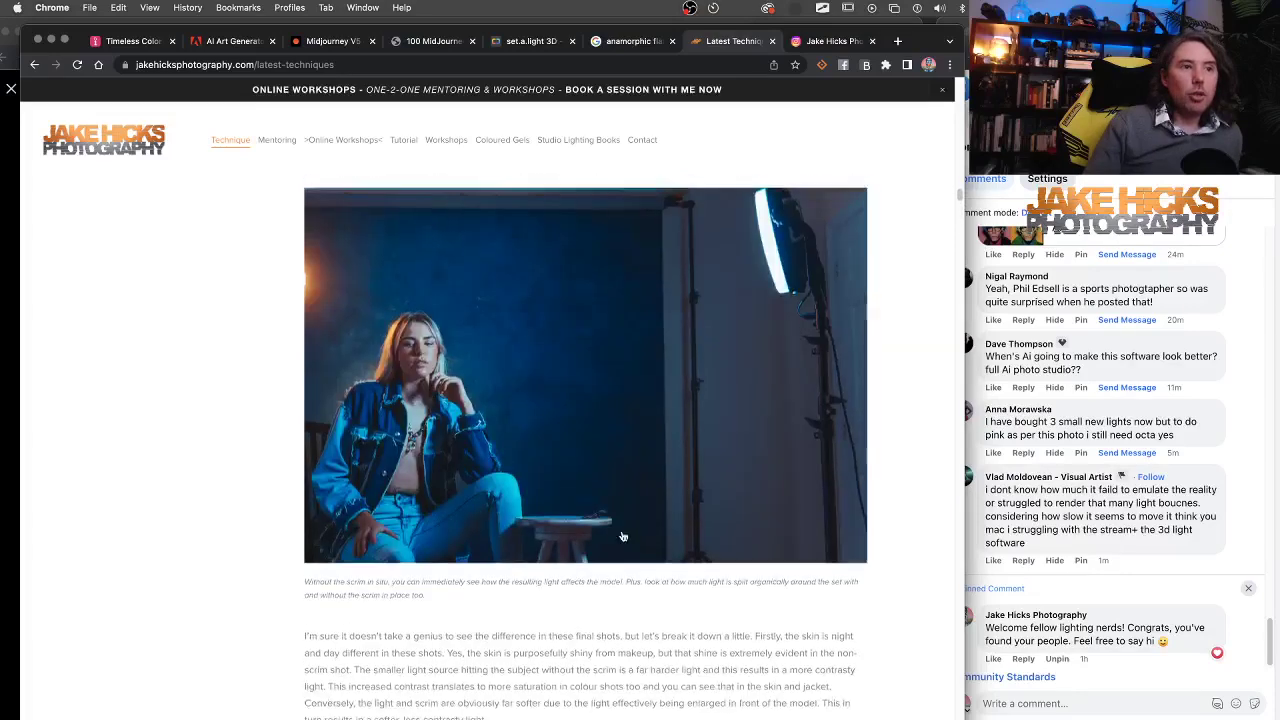
pyautogui.scroll(-5, 620, 535)
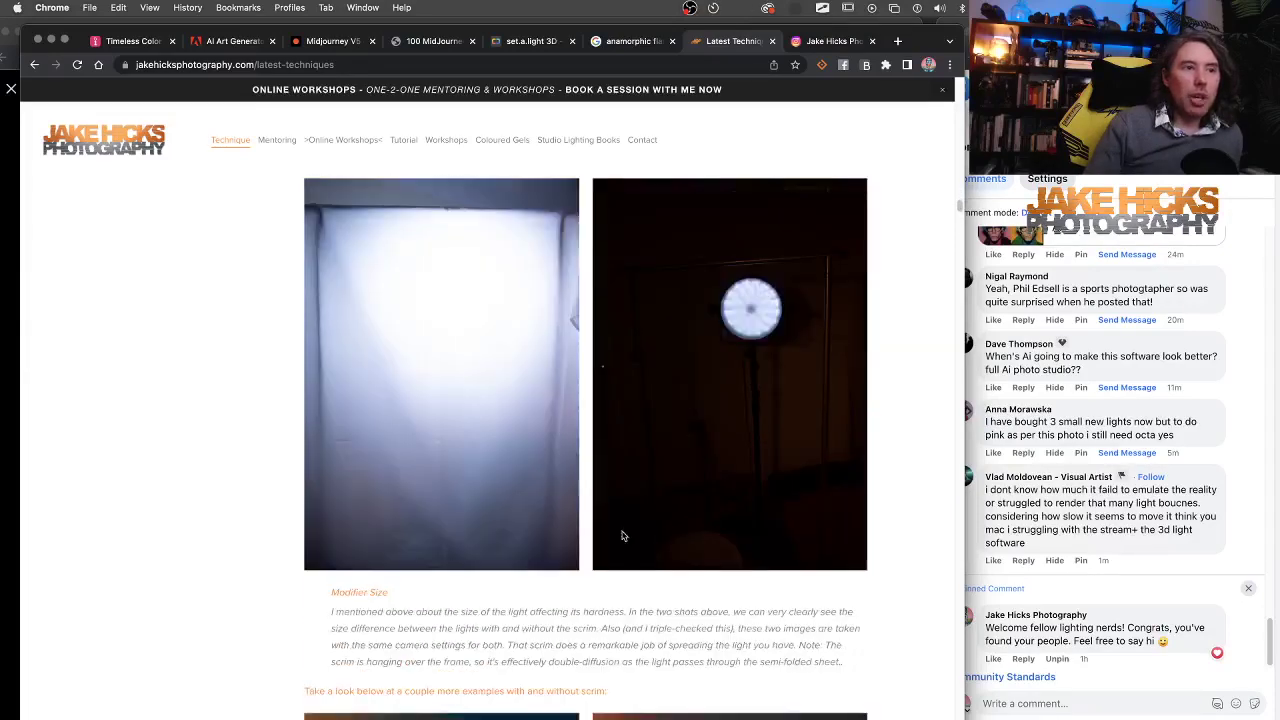
pyautogui.scroll(-5, 548, 549)
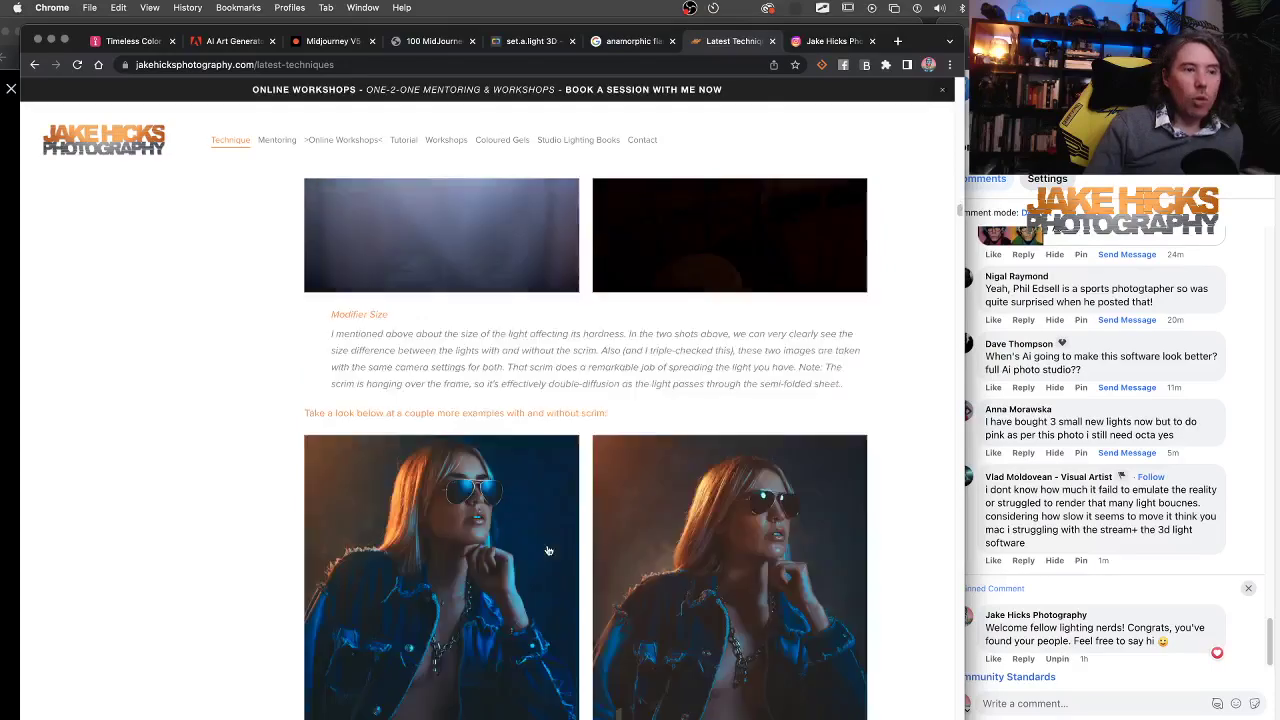
pyautogui.scroll(-6, 548, 549)
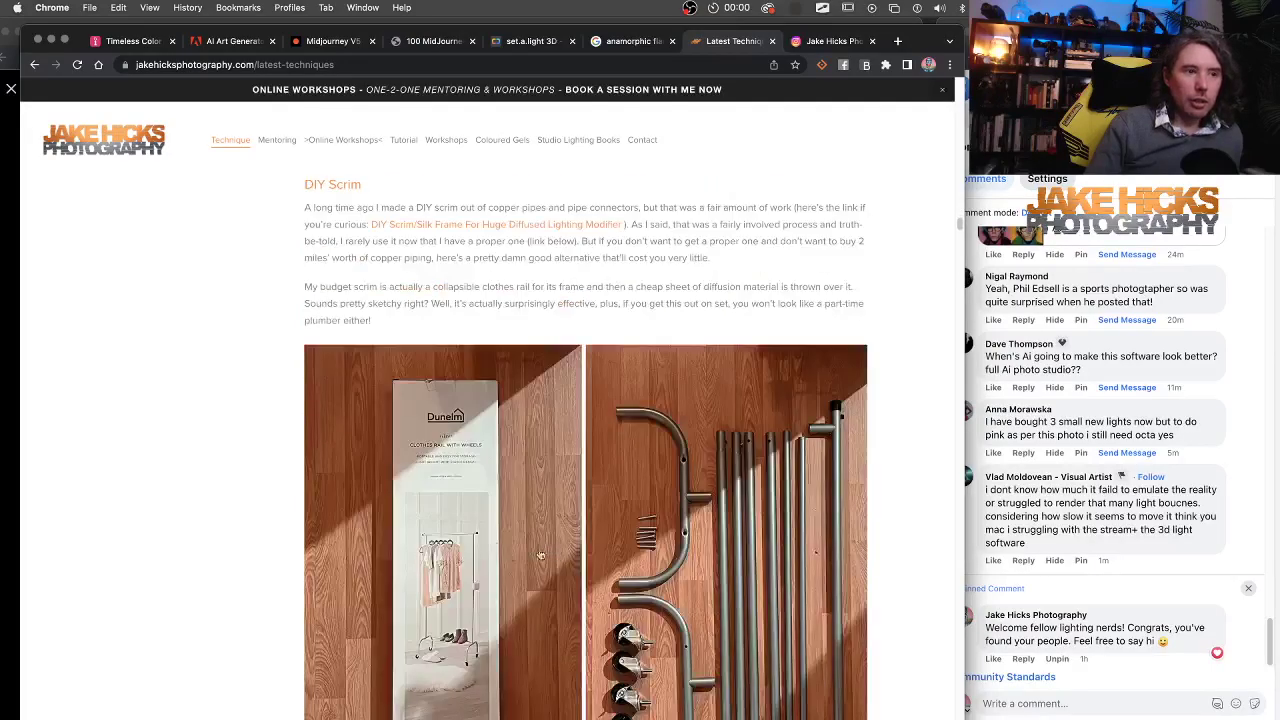
pyautogui.scroll(-2, 458, 588)
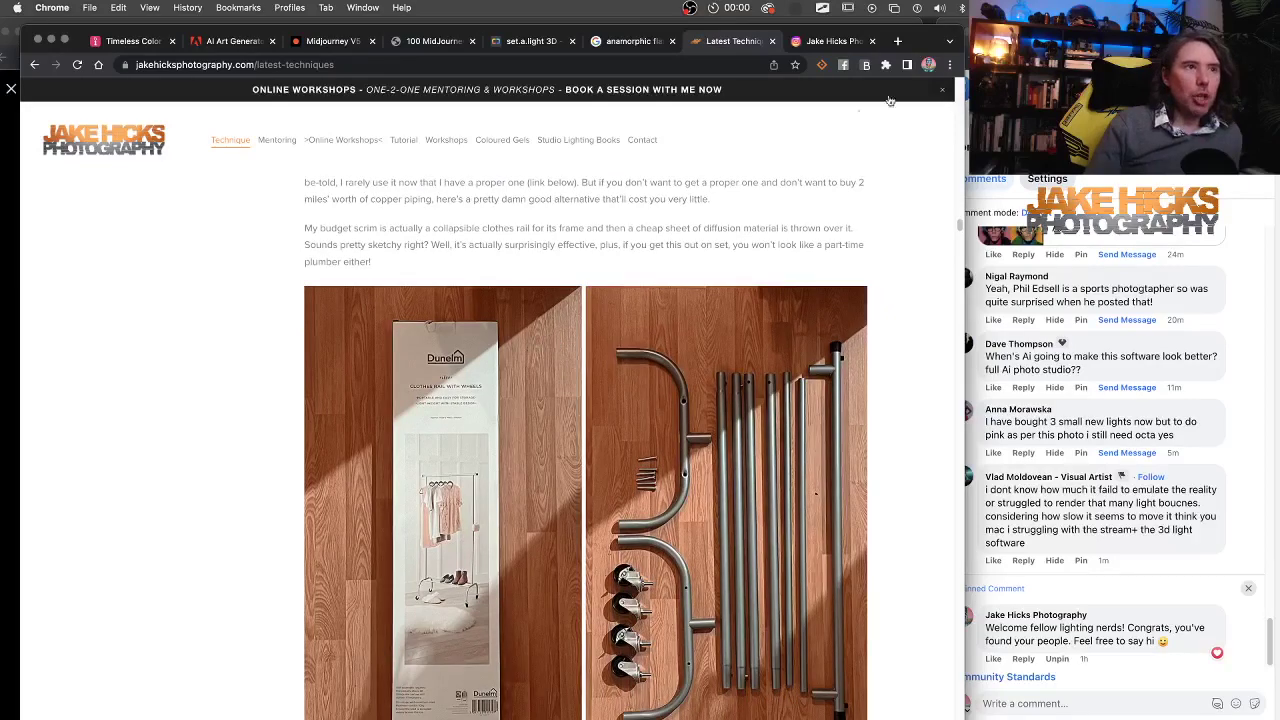
# Bring back the Facebook window with the crowned portrait and close that photo to return to the post's comments.
pyautogui.moveTo(922, 40); pyautogui.dragTo(914, 134)
pyautogui.click(540, 102)
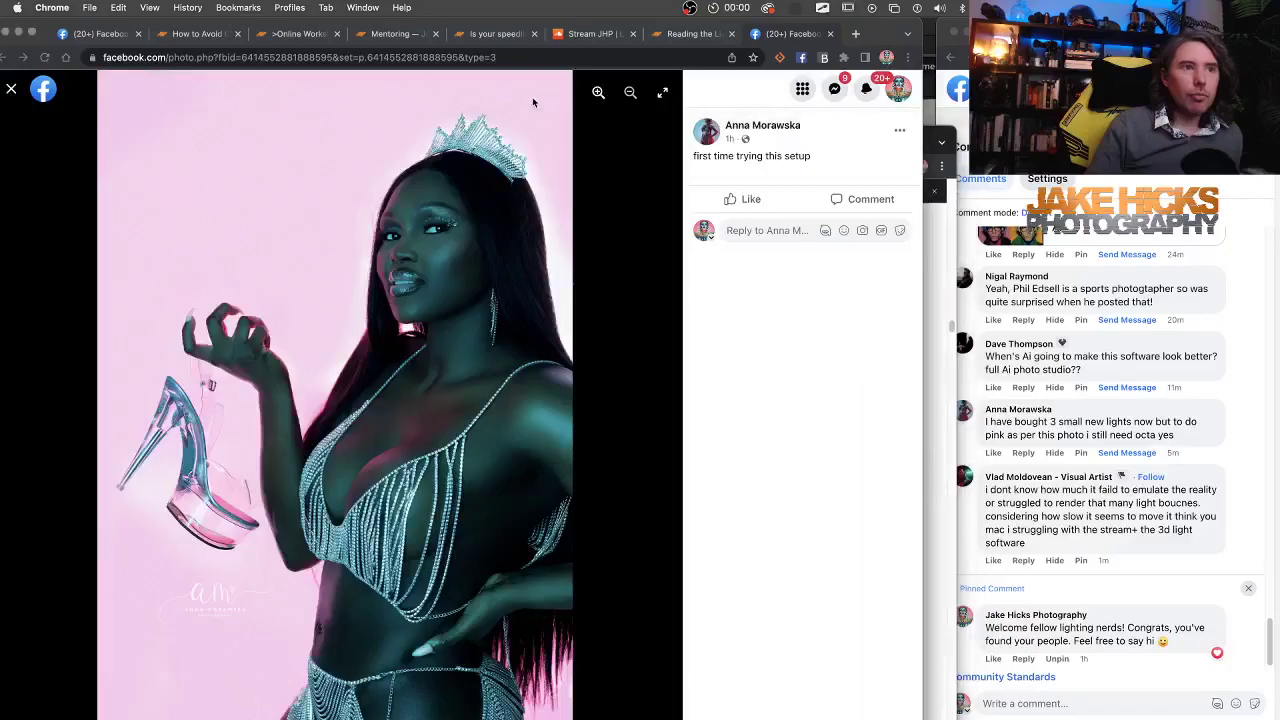
pyautogui.click(11, 89)
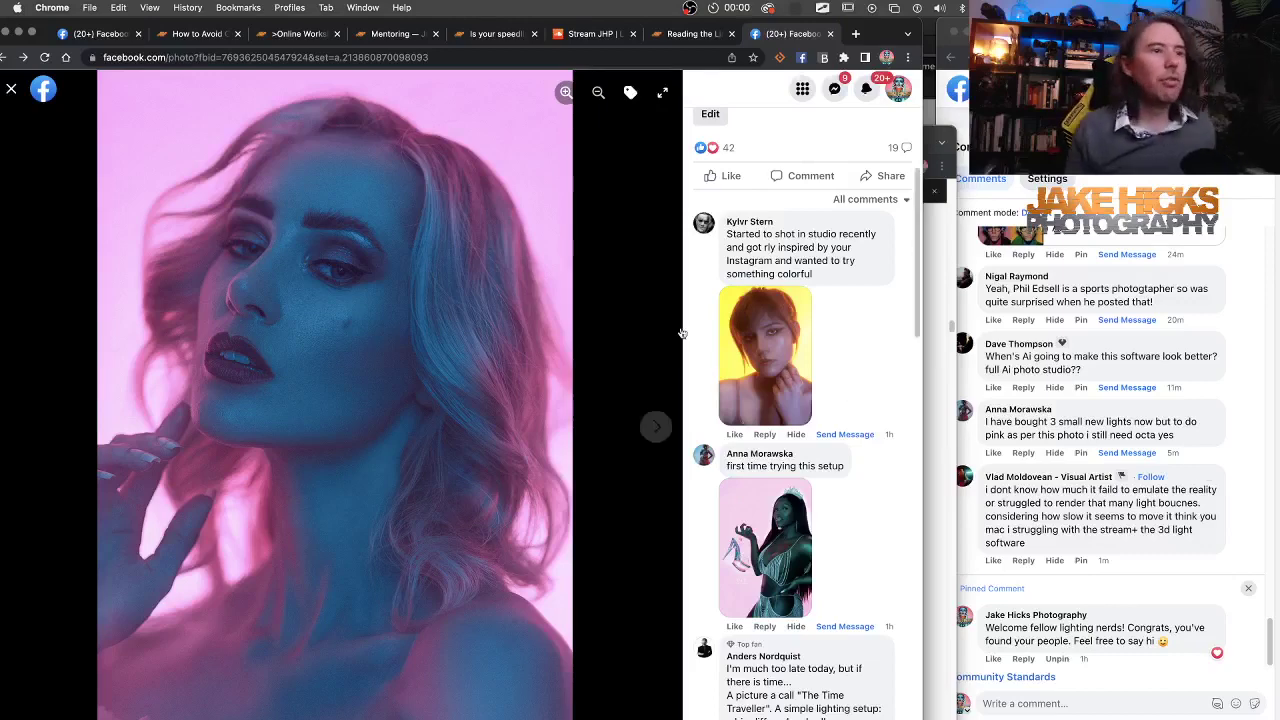
# Find "The Time Traveller" submission in the Facebook comments and open its photo of the seated woman in a dark suit.
pyautogui.press('super+Tab')
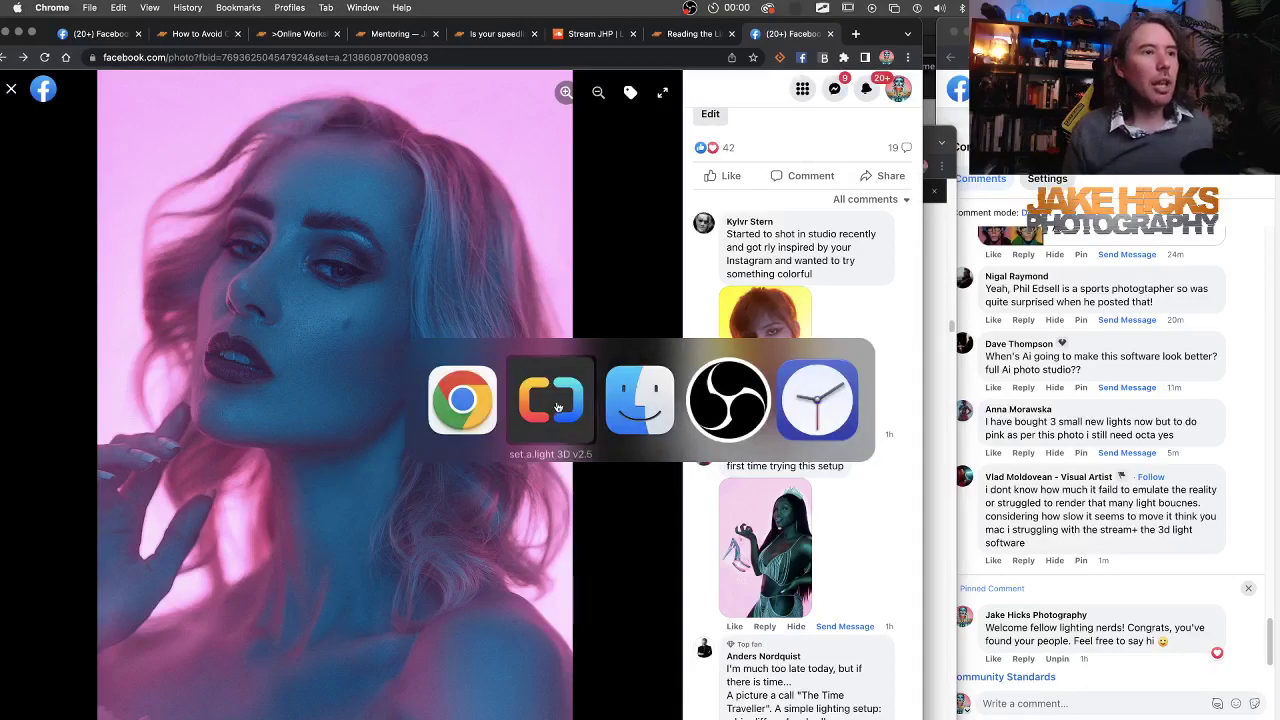
pyautogui.click(446, 400)
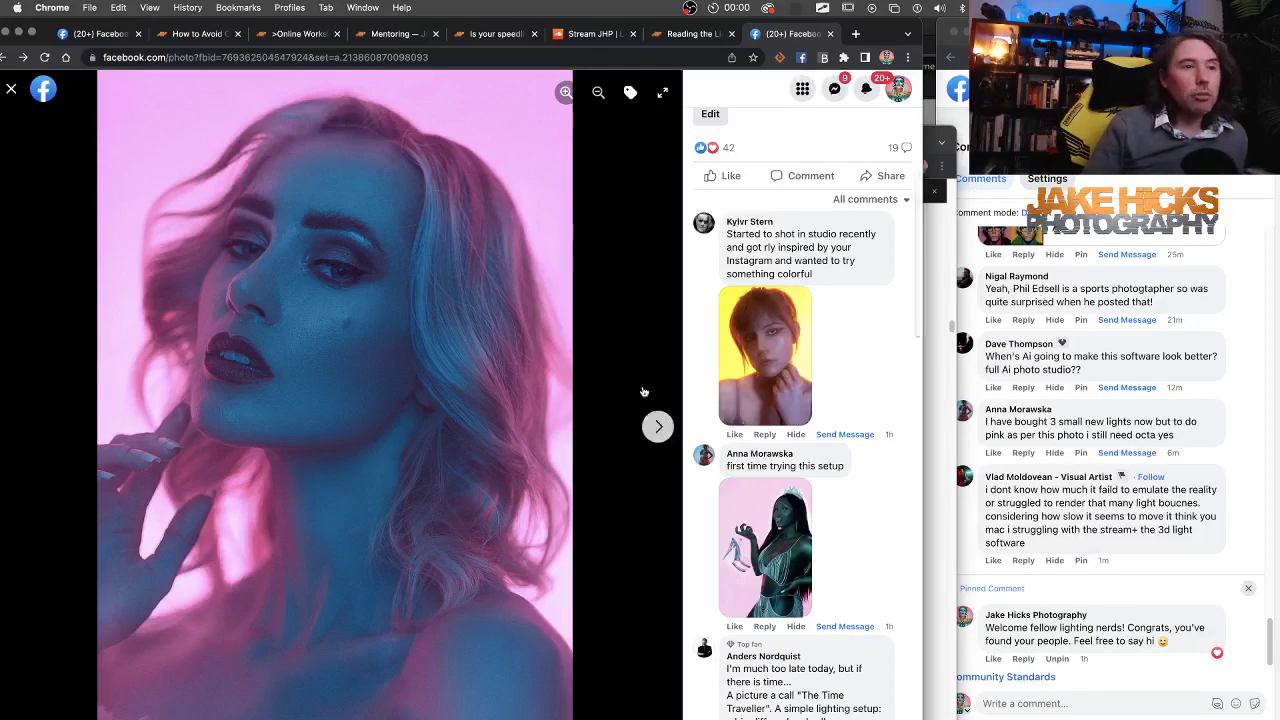
pyautogui.scroll(-3, 752, 395)
pyautogui.scroll(-3, 752, 395)
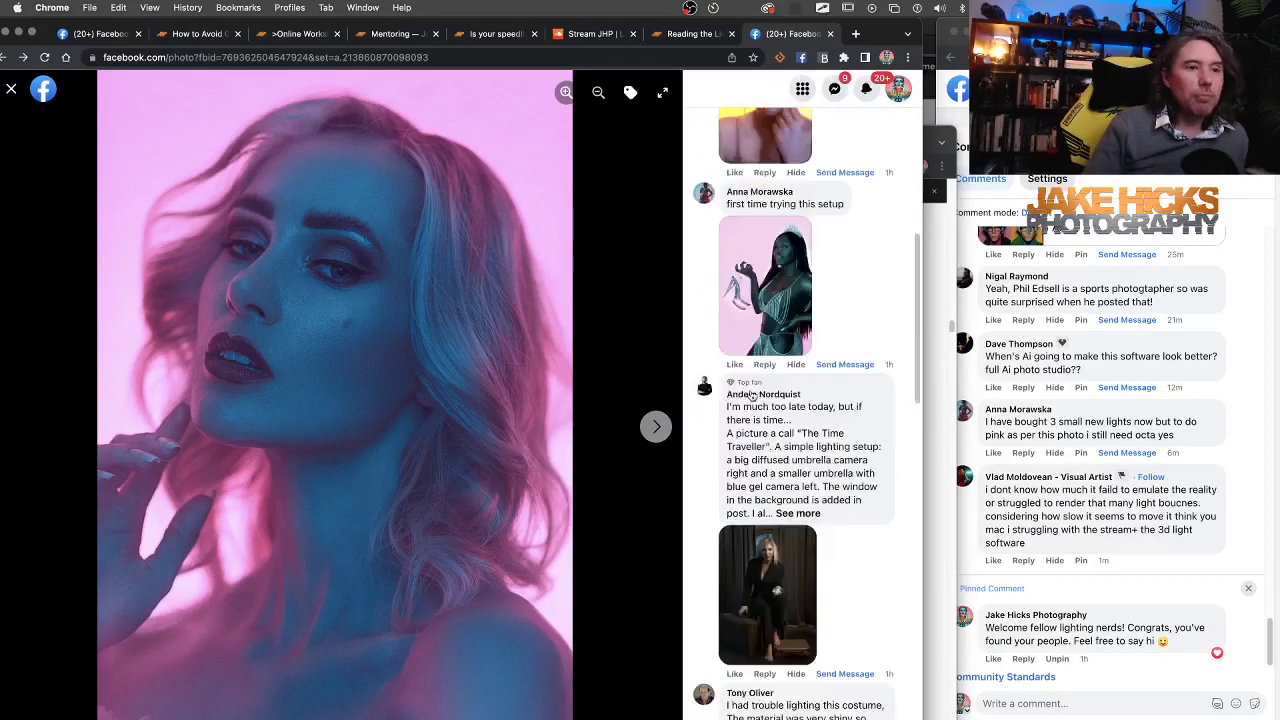
pyautogui.click(770, 517)
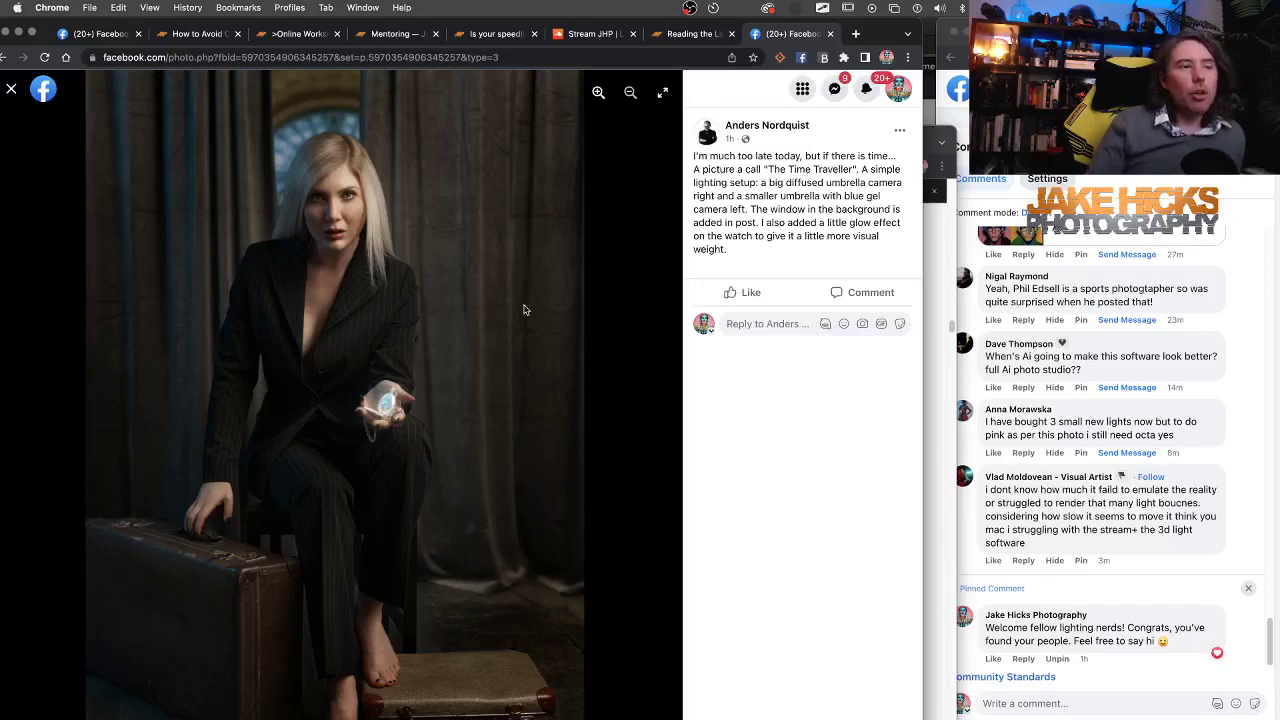
# Switch to set.a.light 3D and start a new Medium Room project, discarding the unsaved changes.
pyautogui.press('super+Tab')
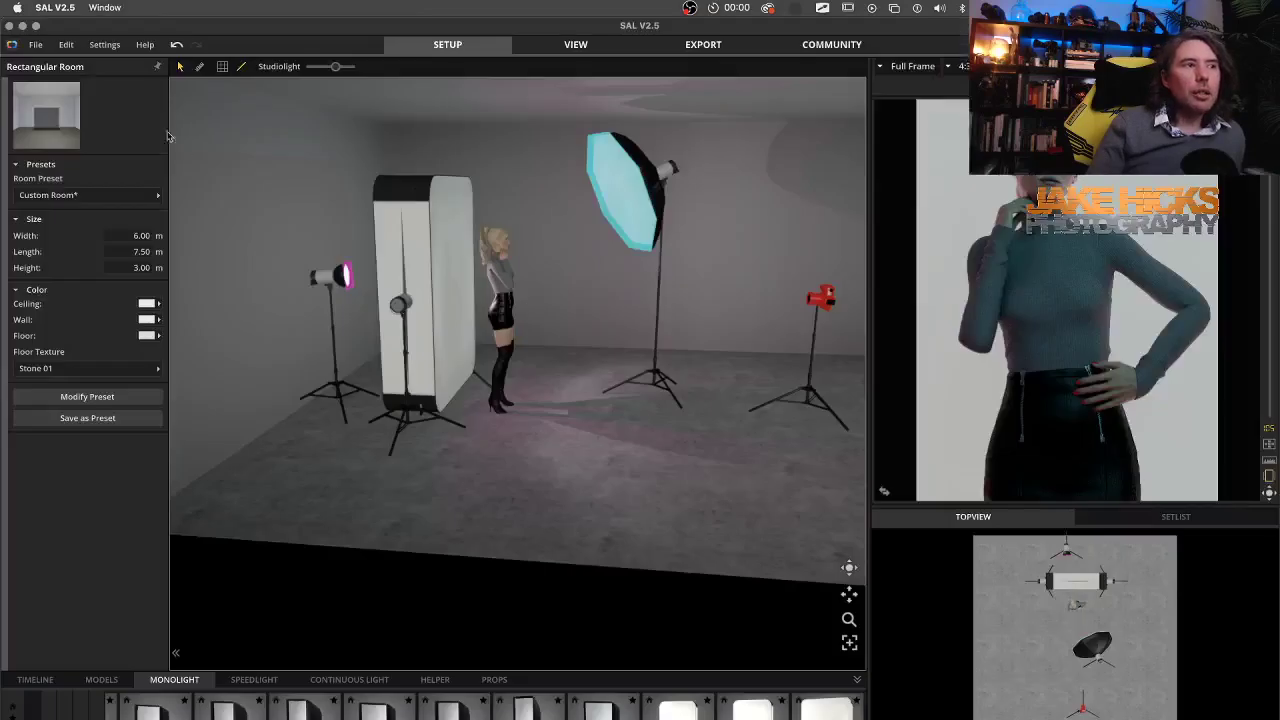
pyautogui.click(36, 45)
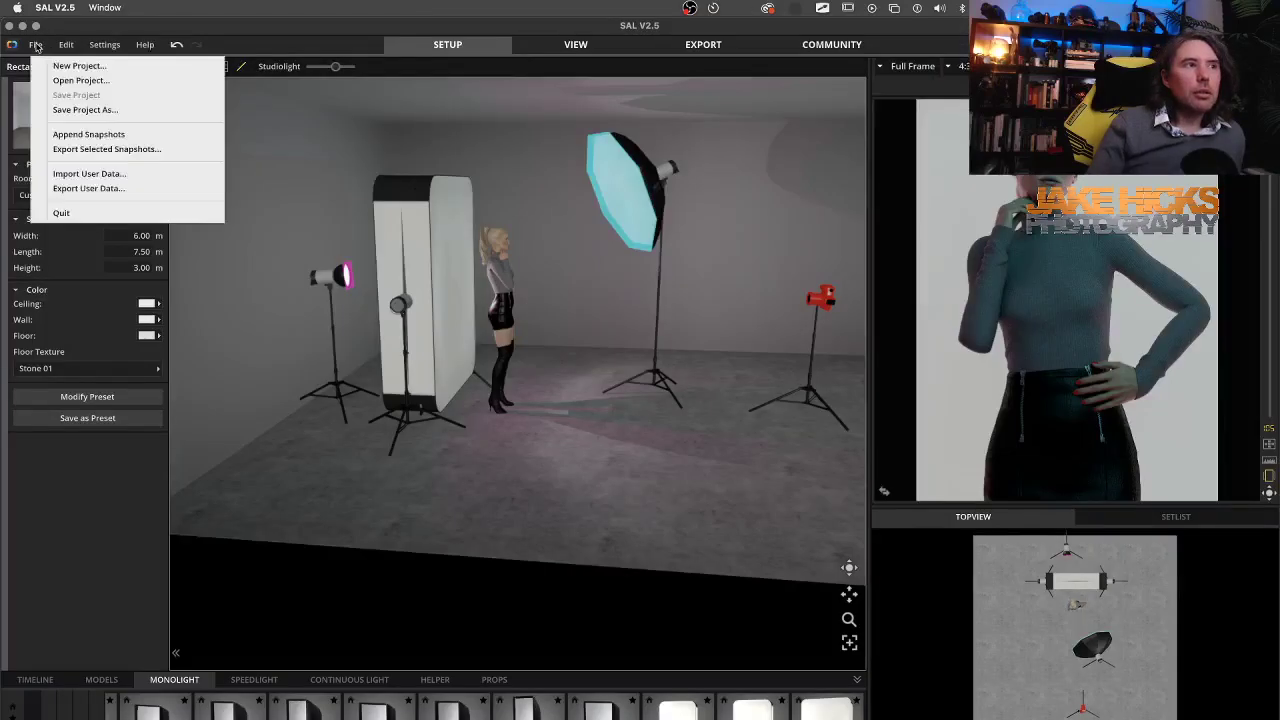
pyautogui.click(68, 66)
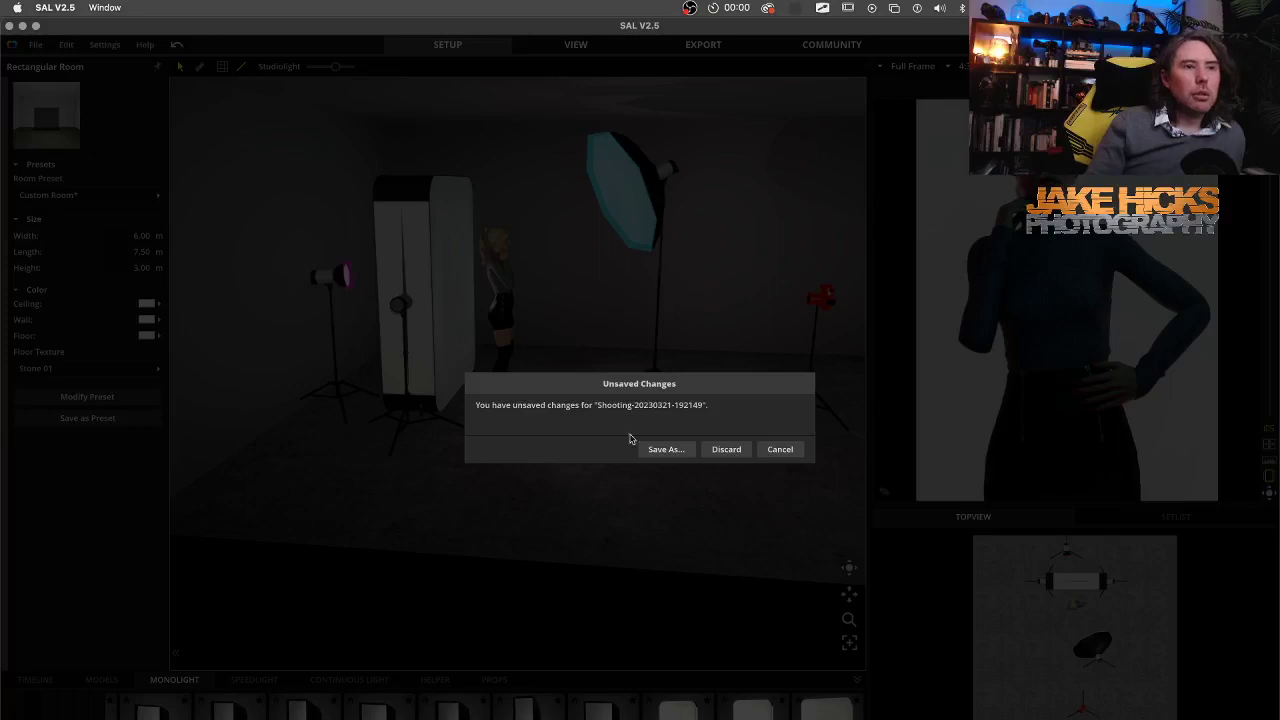
pyautogui.click(726, 450)
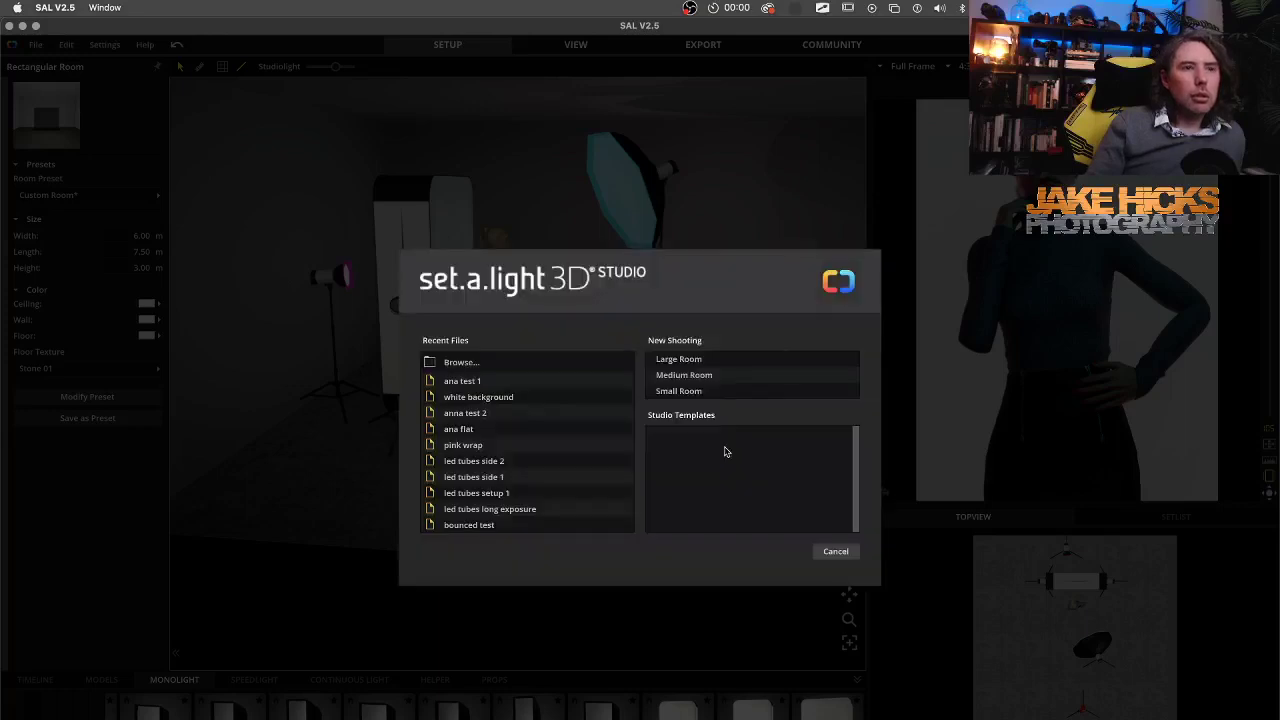
pyautogui.click(689, 378)
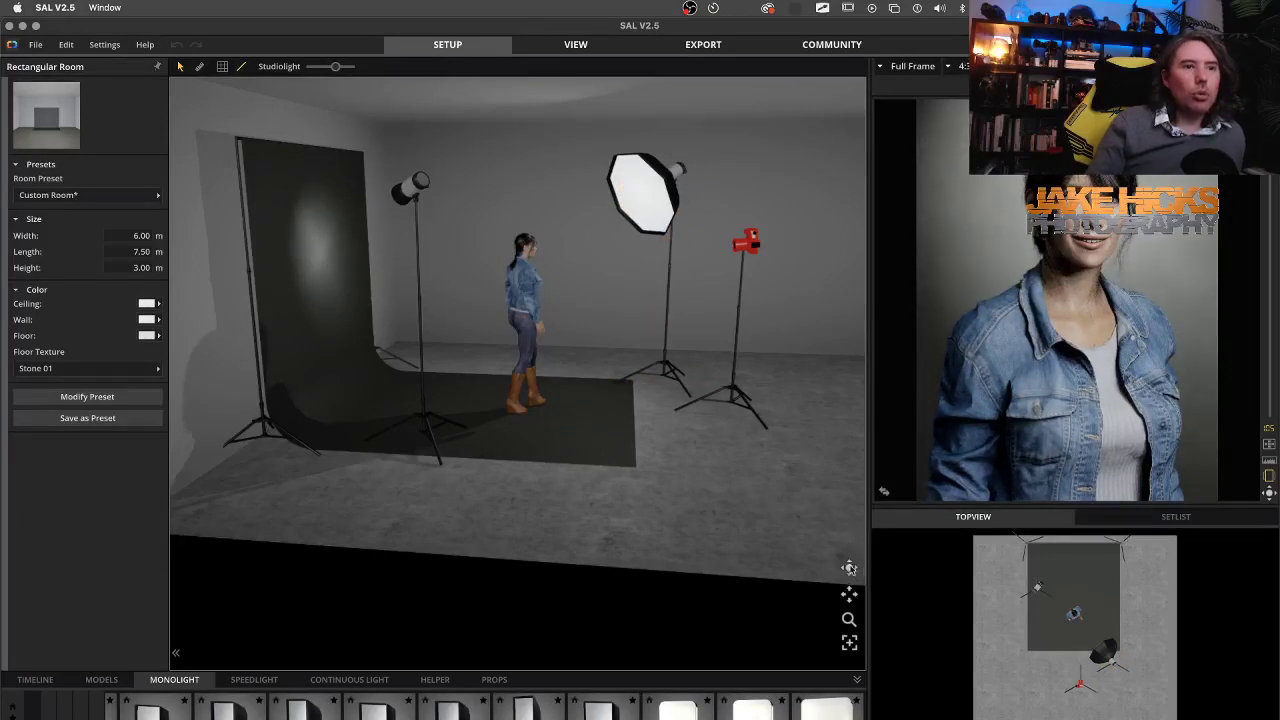
# Move the camera back to about X 3.28 m, Y 5.64 m, and set its pitch to about 7.19°.
pyautogui.click(1079, 688)
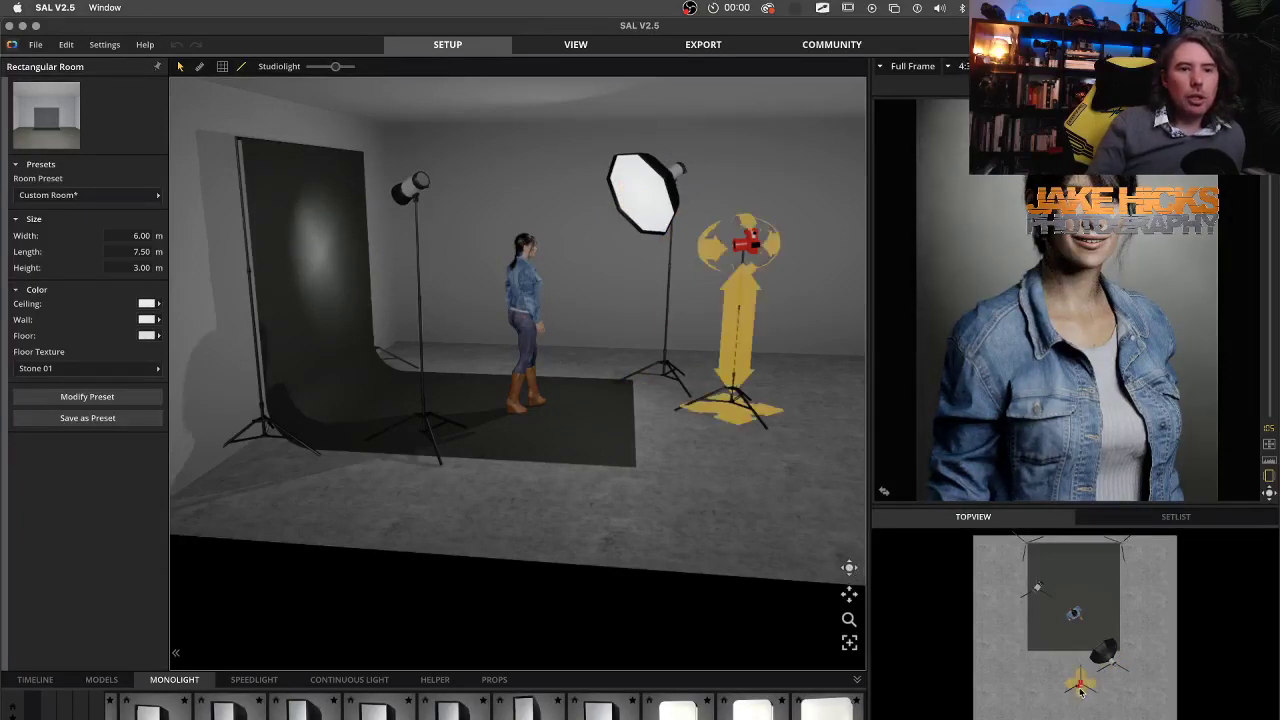
pyautogui.click(1082, 696)
pyautogui.moveTo(1082, 703); pyautogui.dragTo(1084, 716)
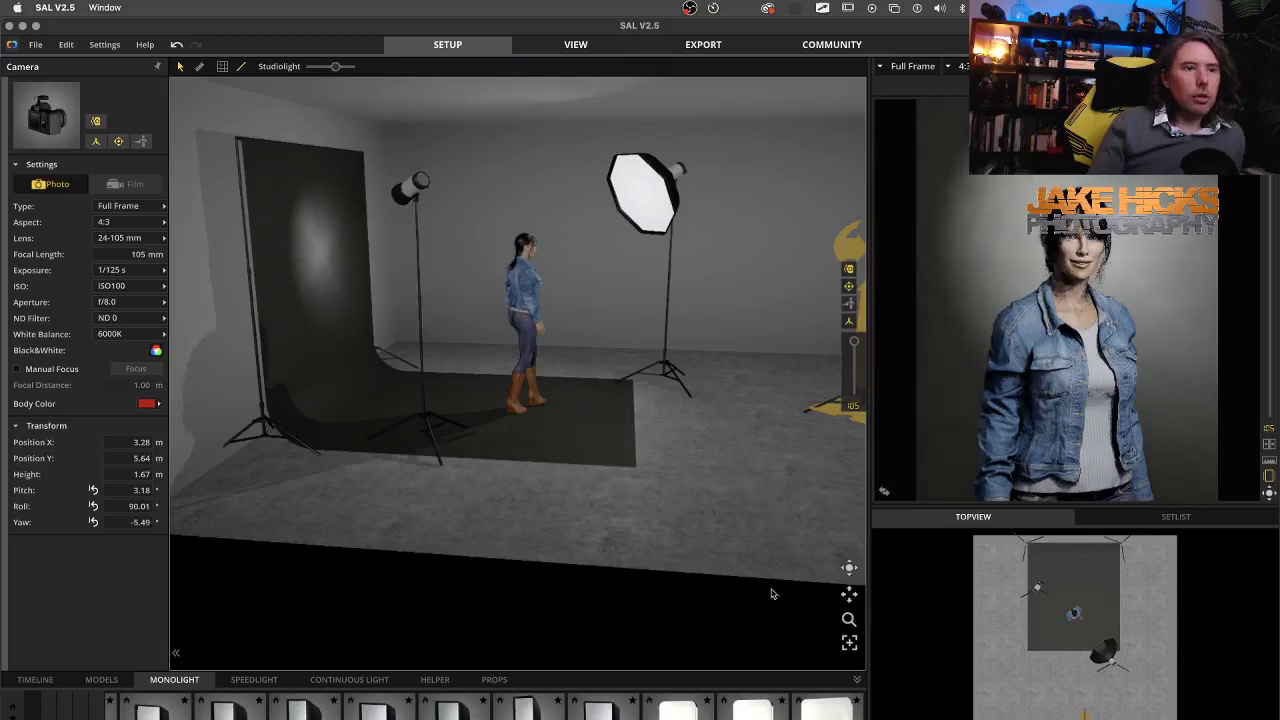
pyautogui.moveTo(22, 490); pyautogui.dragTo(60, 490)
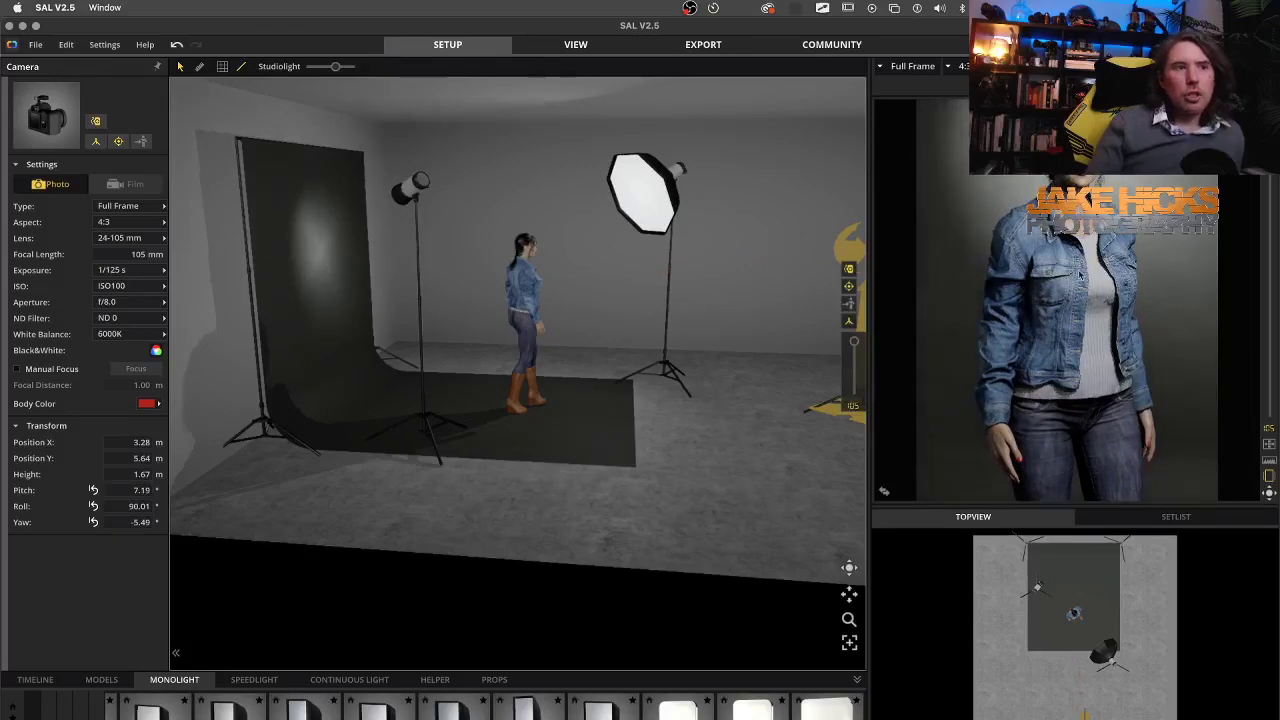
# Rotate the model in the denim jacket so that her body faces the camera.
pyautogui.click(520, 315)
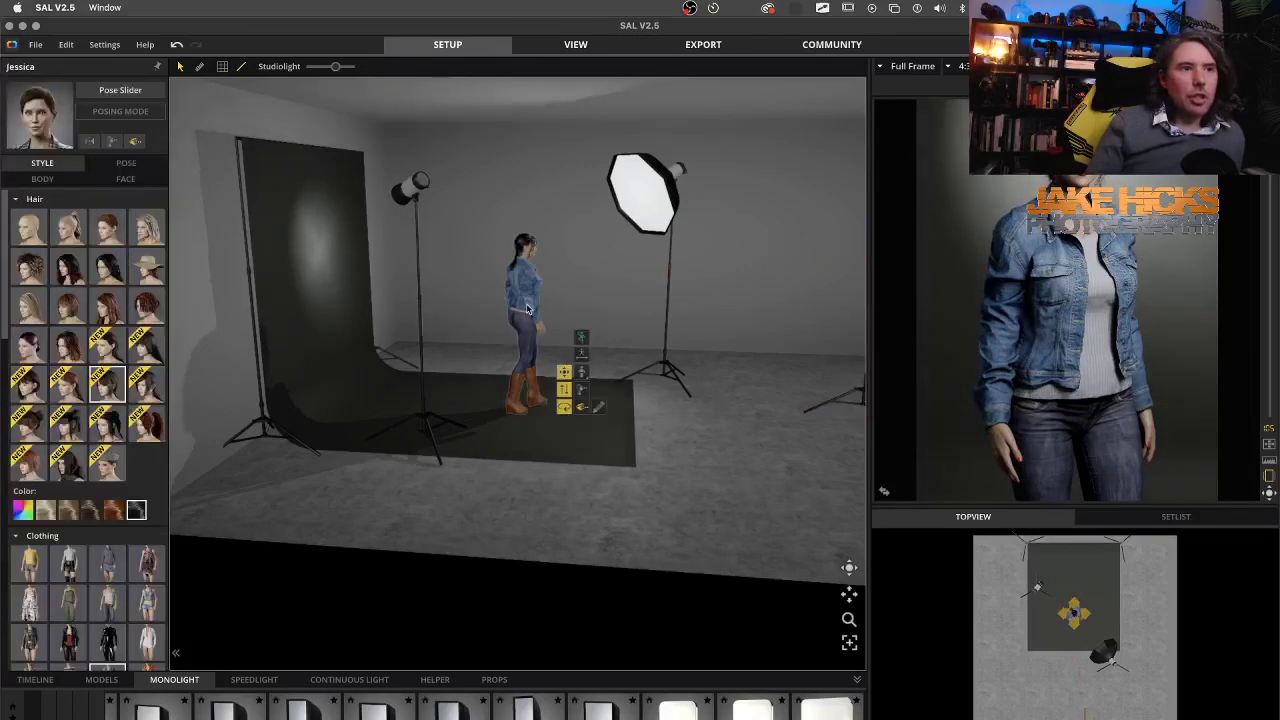
pyautogui.moveTo(566, 411); pyautogui.dragTo(532, 412)
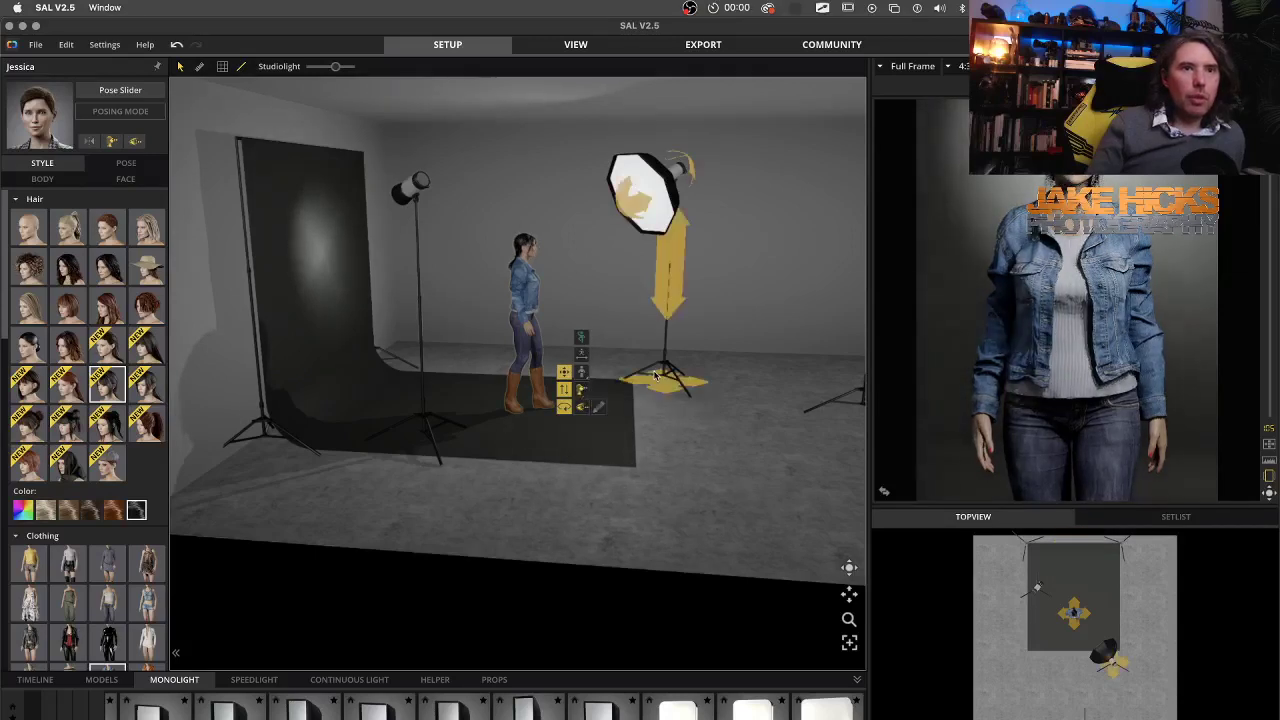
# Move the 90 cm Octaform light to about X 4.25 m, Y 3.06 m, checking it against "The Time Traveller" photo in Chrome.
pyautogui.moveTo(662, 390); pyautogui.dragTo(630, 380)
pyautogui.press('super+Tab')
pyautogui.press('super+Tab')
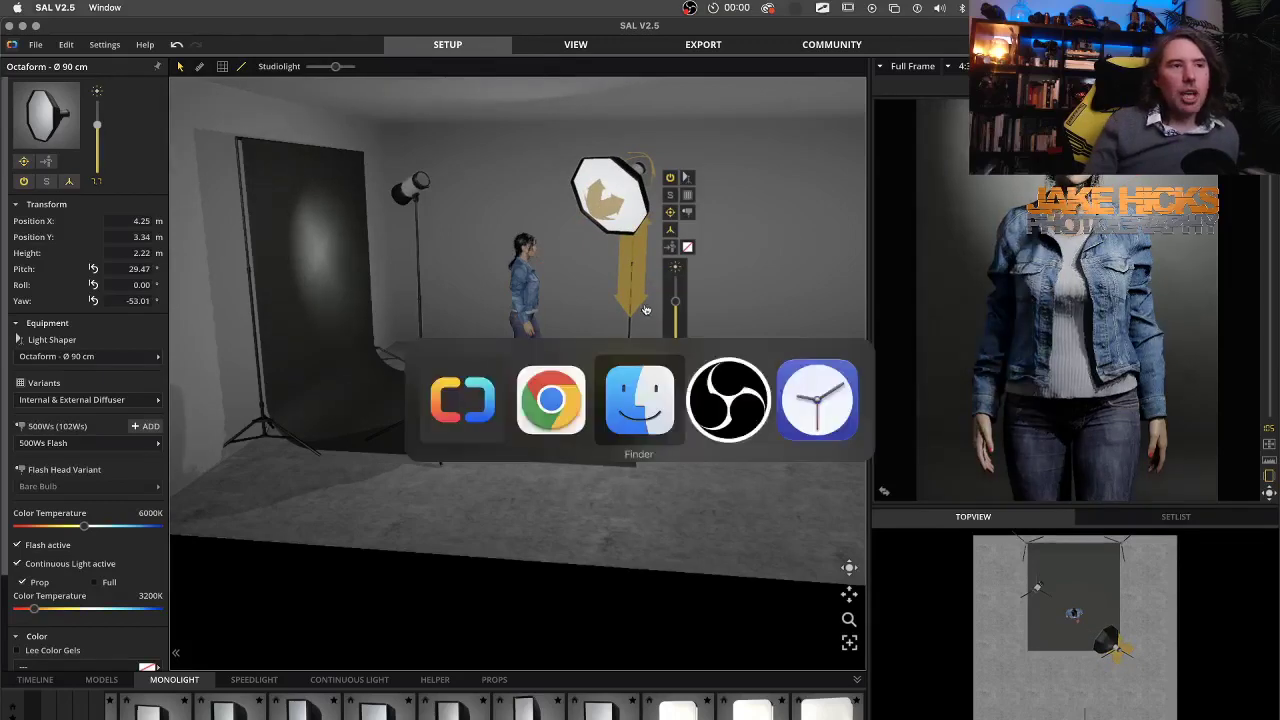
pyautogui.click(576, 397)
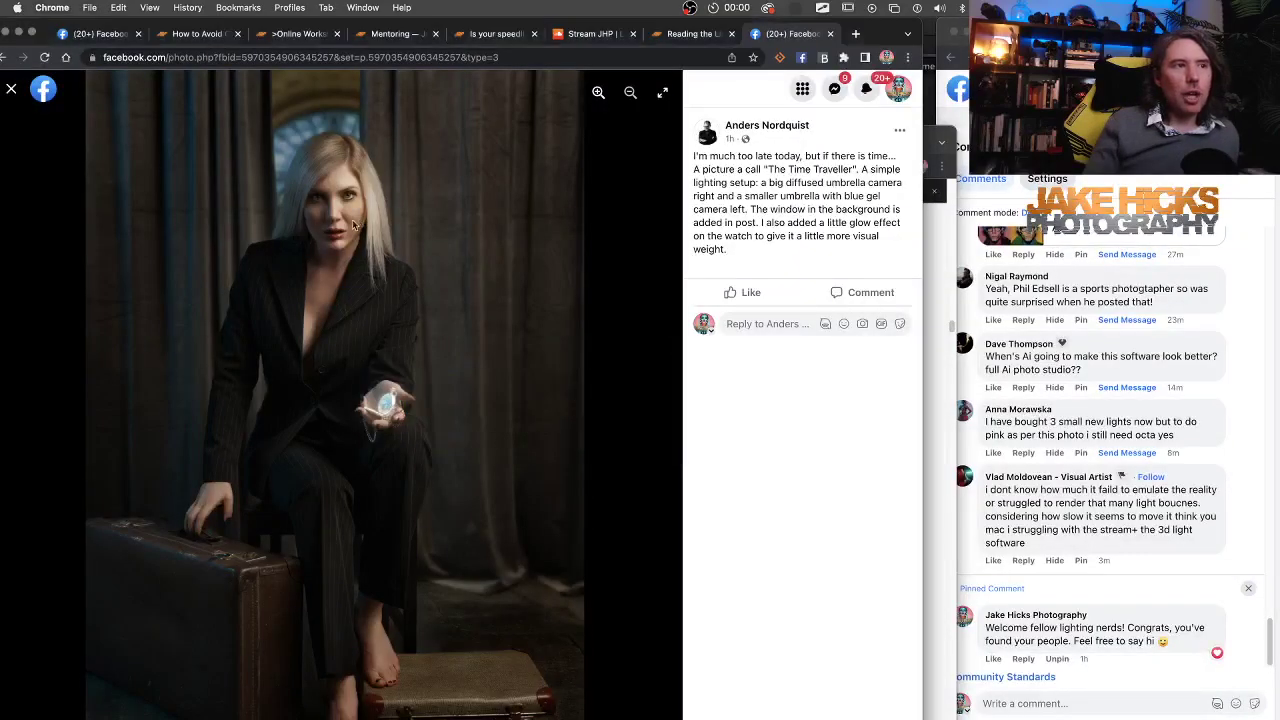
pyautogui.press('super+Tab')
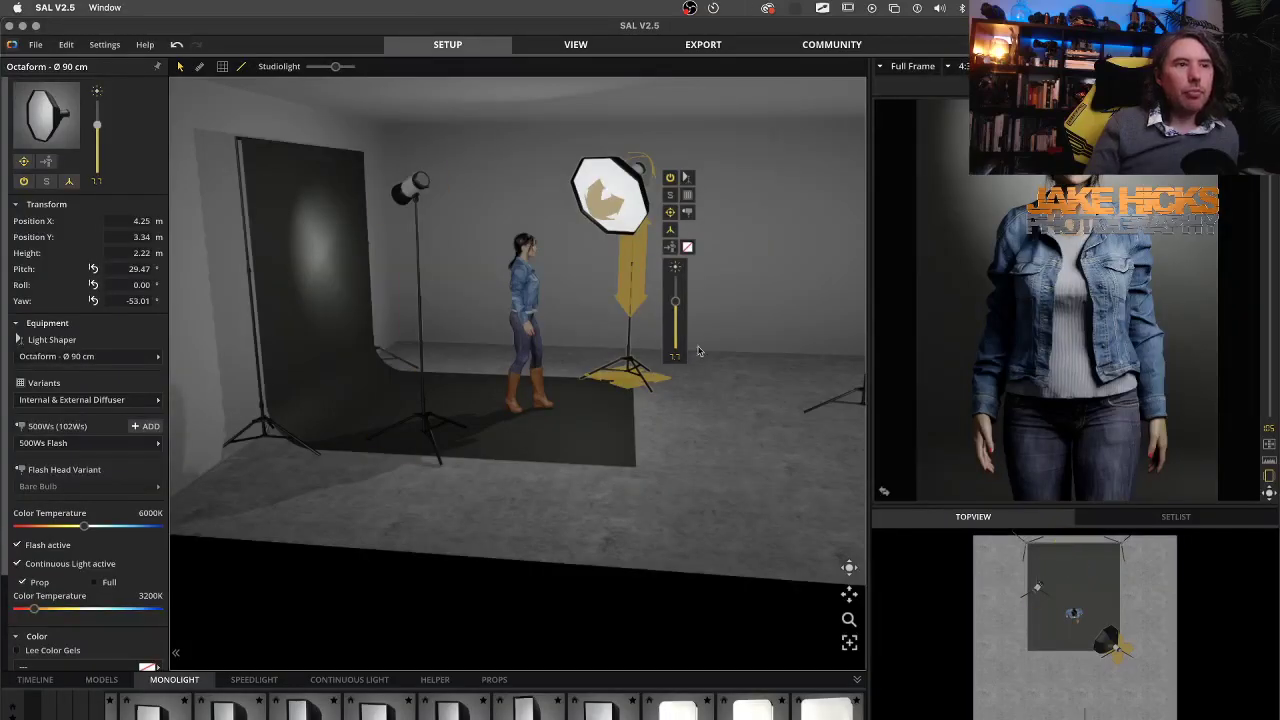
pyautogui.moveTo(635, 382); pyautogui.dragTo(612, 381)
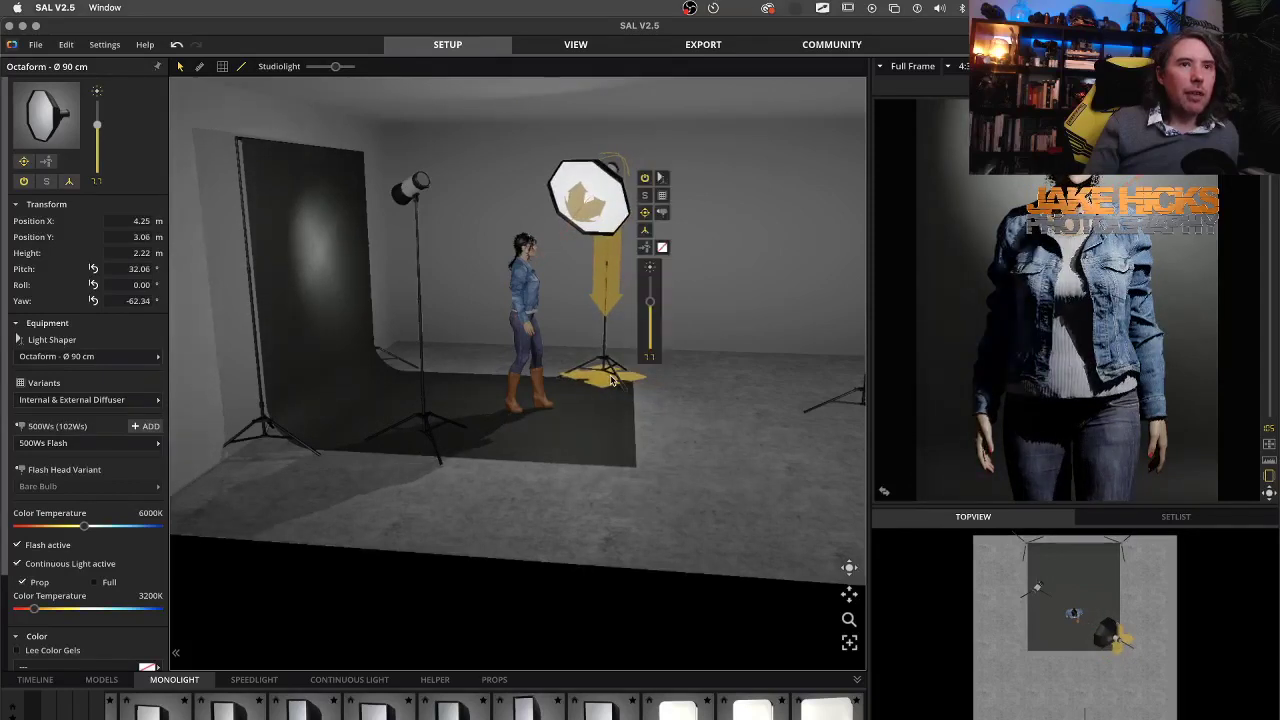
# Check the camera preview at full size, restore the studio view, and add a 150 x 250 cm reflector to the set.
pyautogui.click(885, 494)
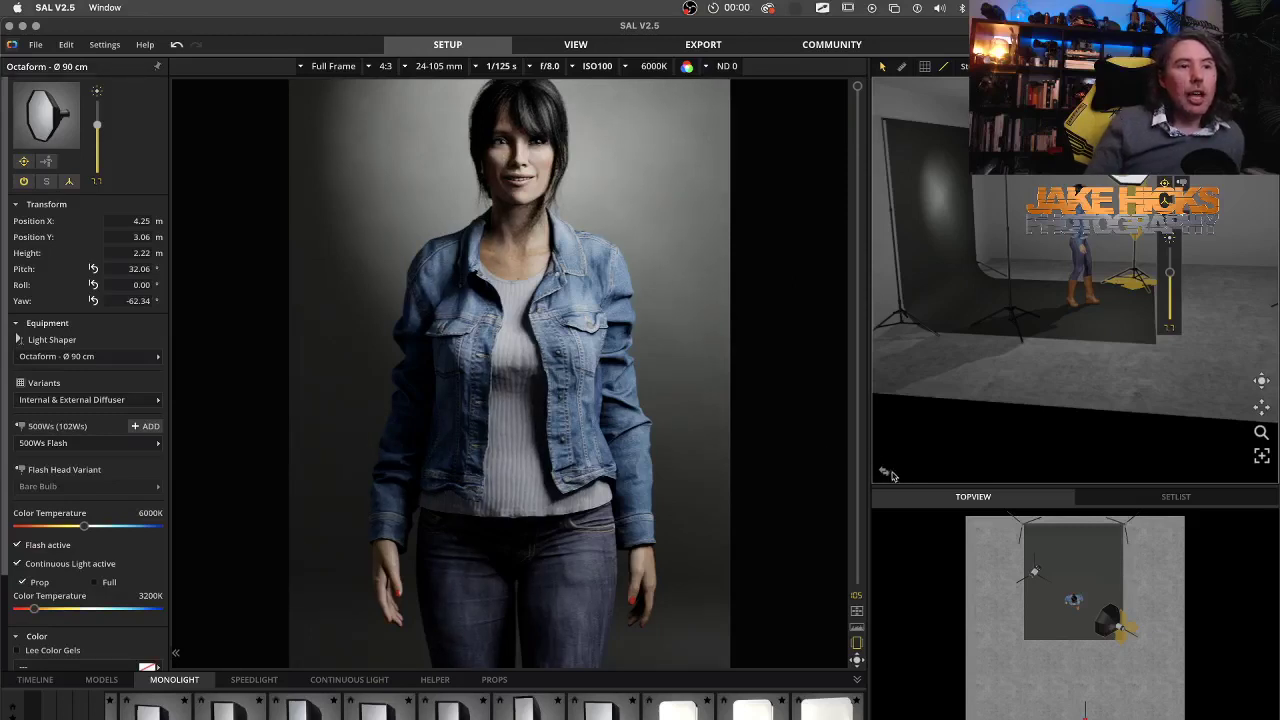
pyautogui.click(885, 473)
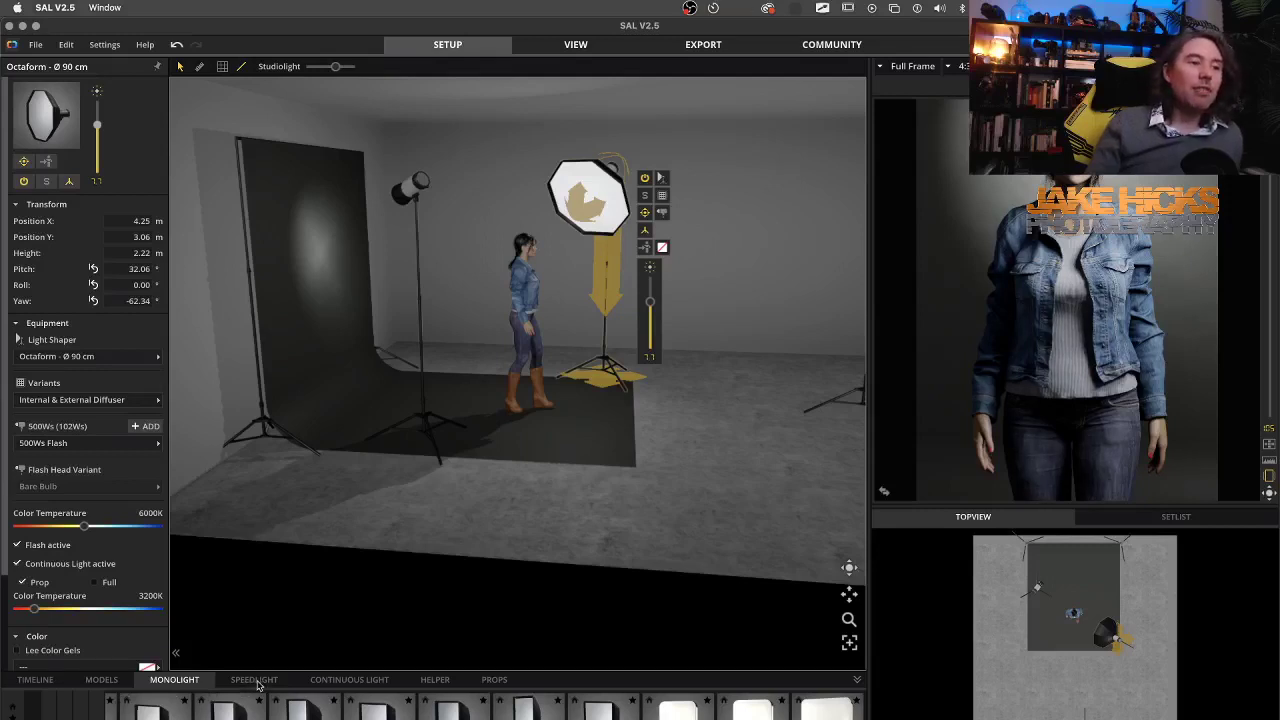
pyautogui.click(492, 680)
pyautogui.click(424, 681)
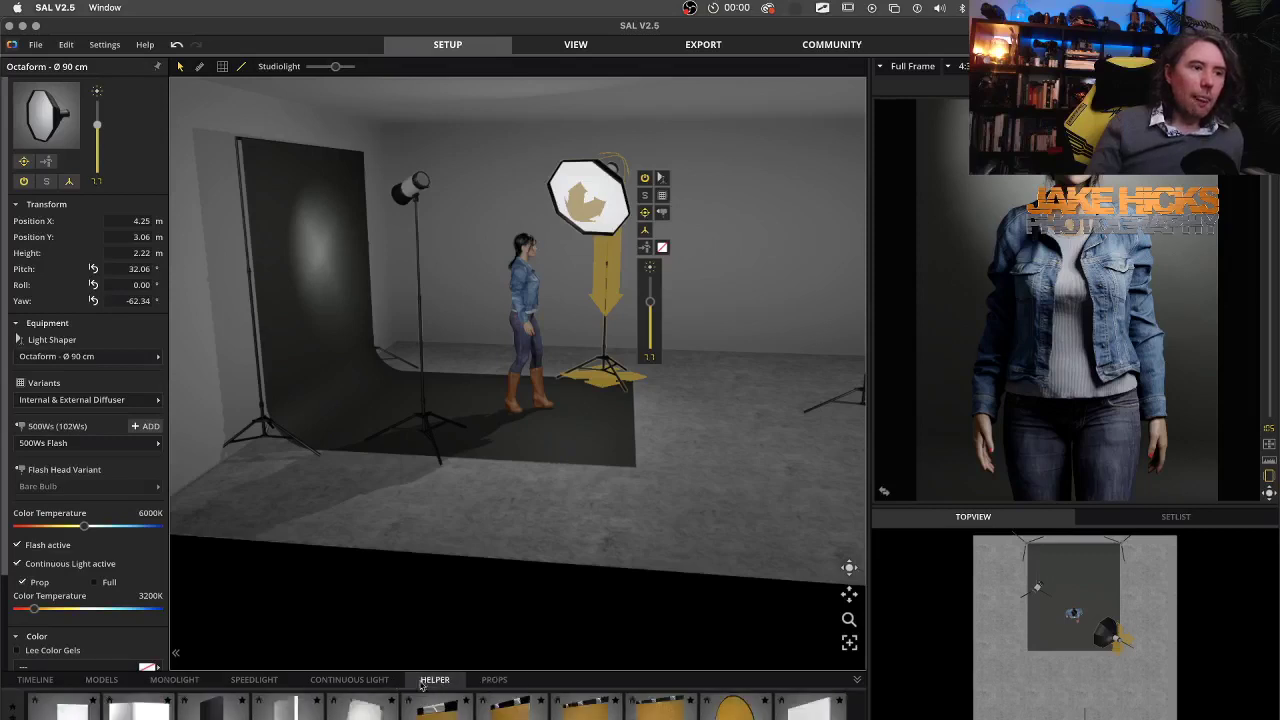
pyautogui.click(295, 708)
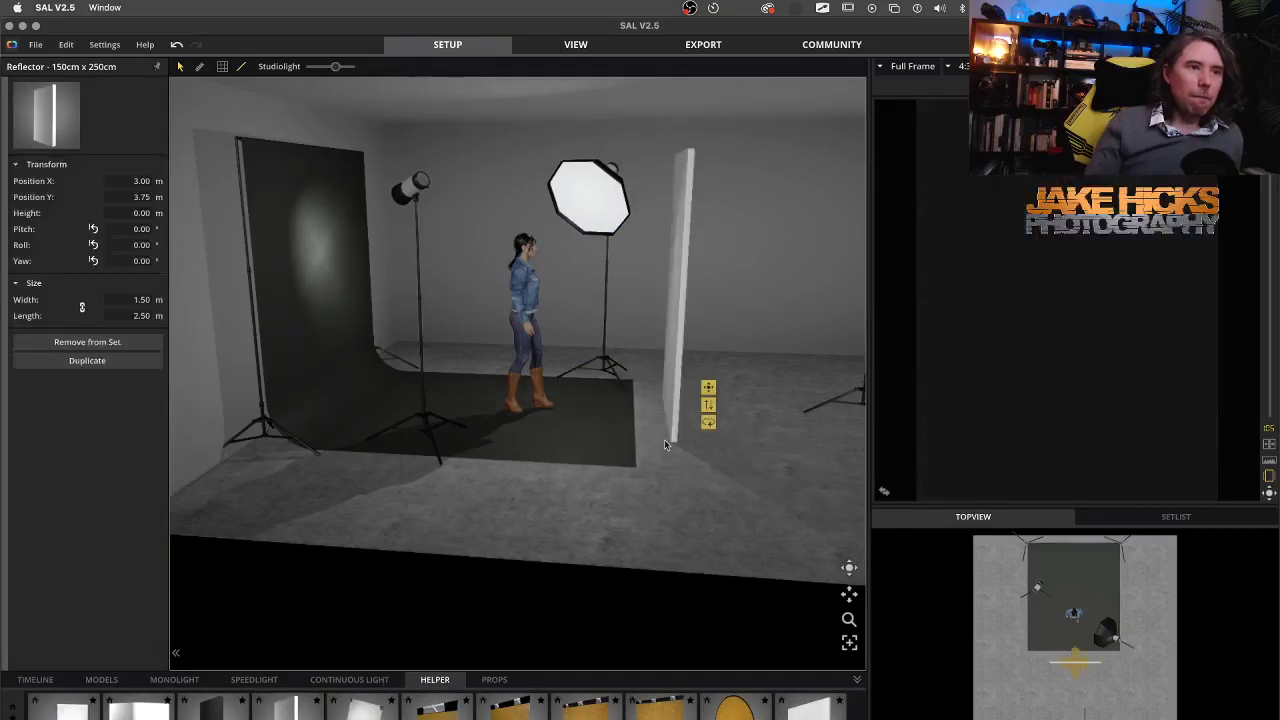
# Stand the white reflector beside the model at about X 2.16 m, Y 1.97 m, rotated to a yaw of about 98°.
pyautogui.moveTo(685, 328); pyautogui.dragTo(536, 372)
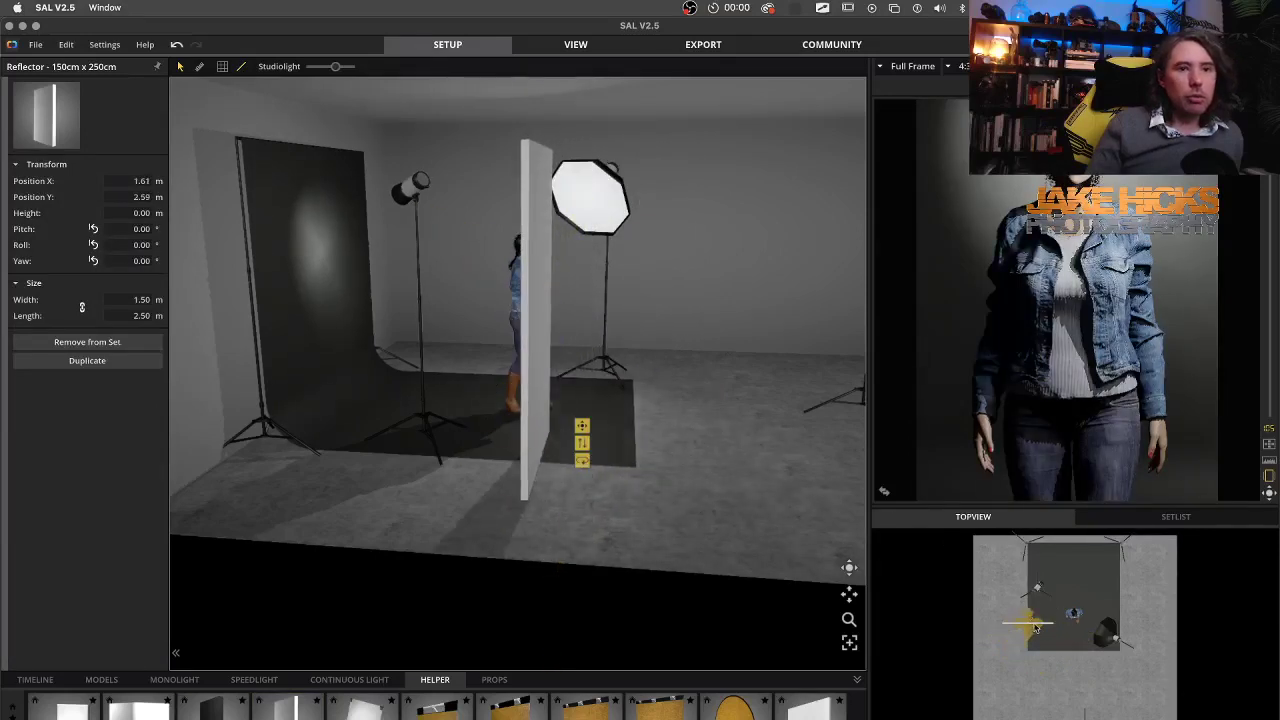
pyautogui.moveTo(1025, 618); pyautogui.dragTo(1038, 609)
pyautogui.moveTo(552, 458); pyautogui.dragTo(372, 462)
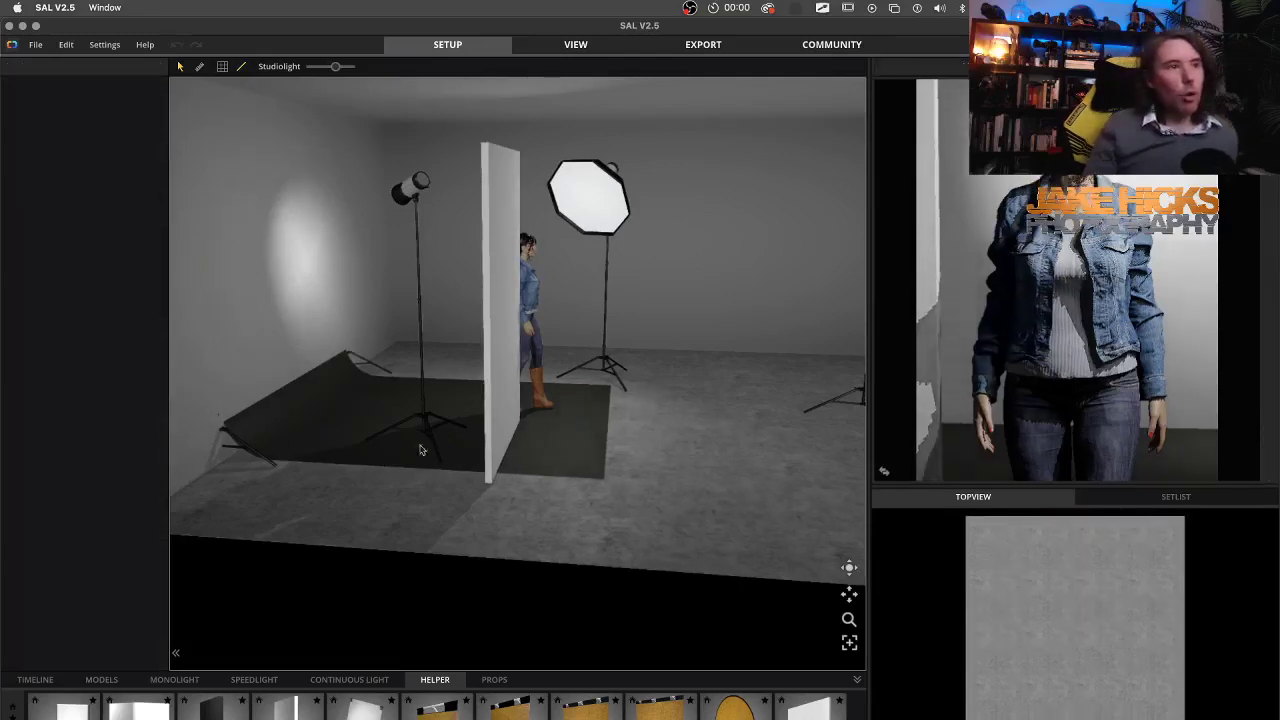
pyautogui.press('super+z')
pyautogui.click(495, 367)
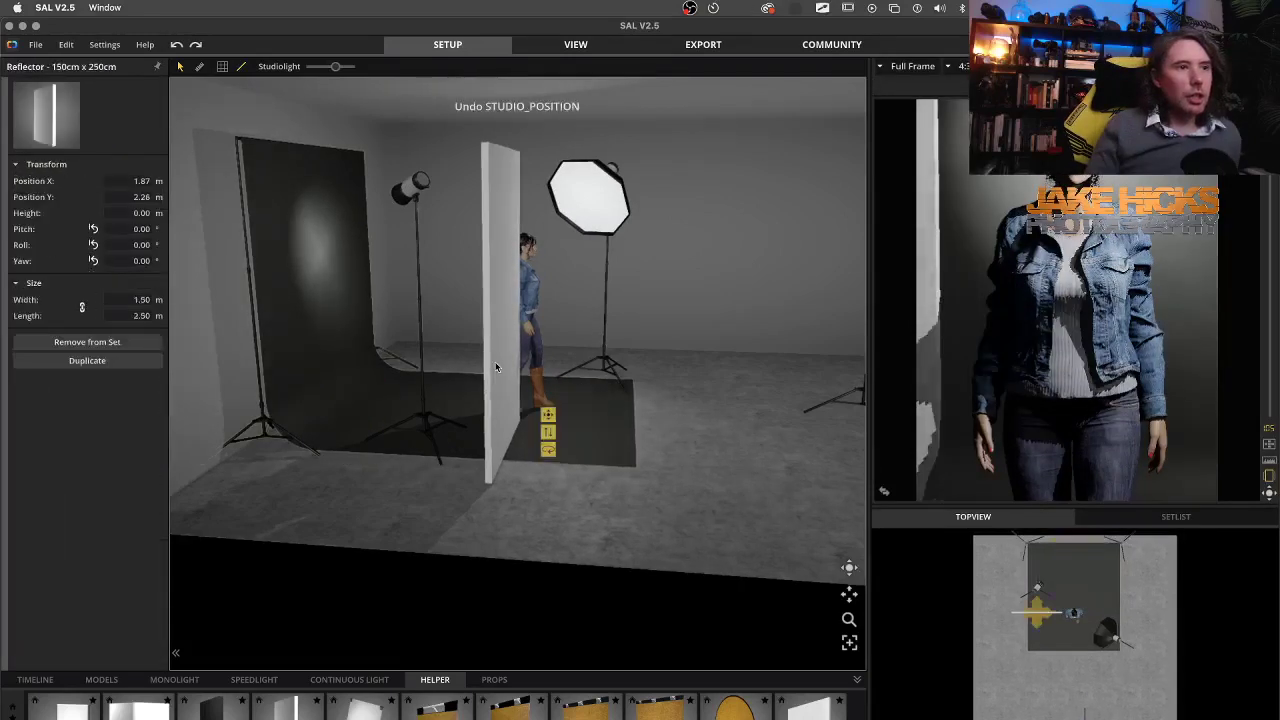
pyautogui.moveTo(548, 449); pyautogui.dragTo(429, 458)
pyautogui.moveTo(517, 407); pyautogui.dragTo(488, 396)
pyautogui.moveTo(519, 441); pyautogui.dragTo(523, 444)
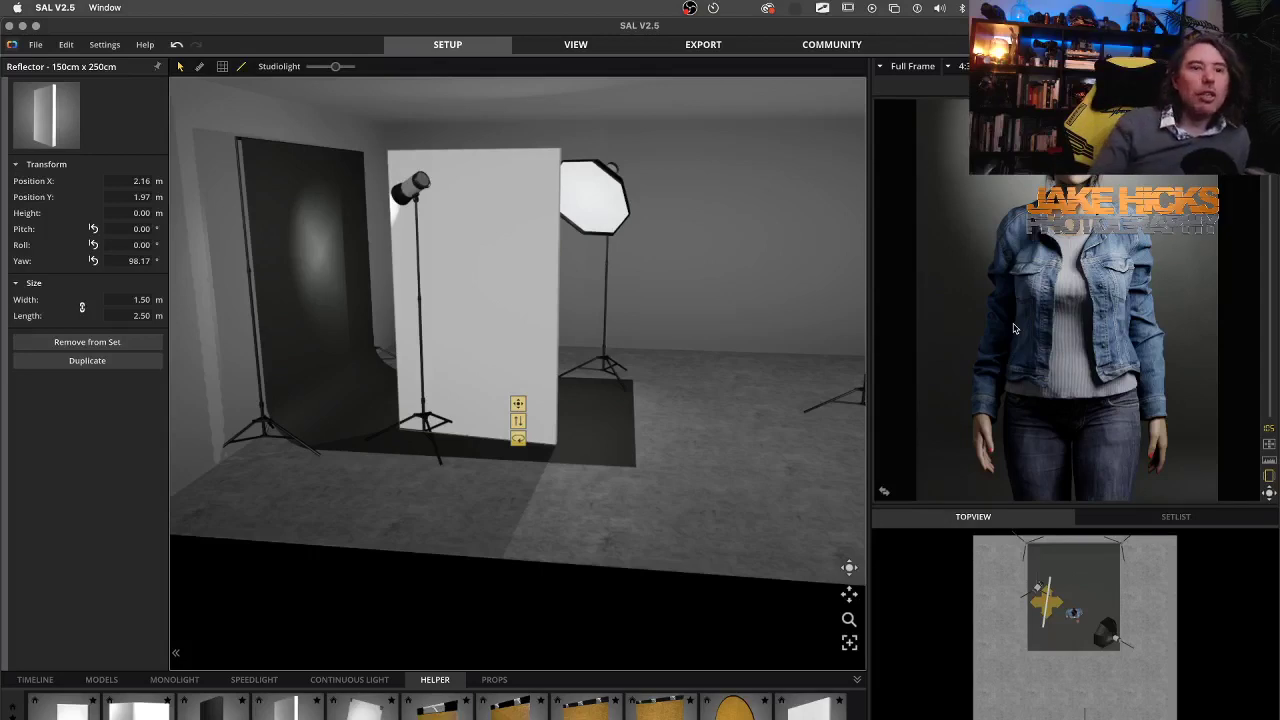
# Hide the 150 x 250 cm reflector and show it again to compare its effect on the model's shadow side.
pyautogui.click(1142, 522)
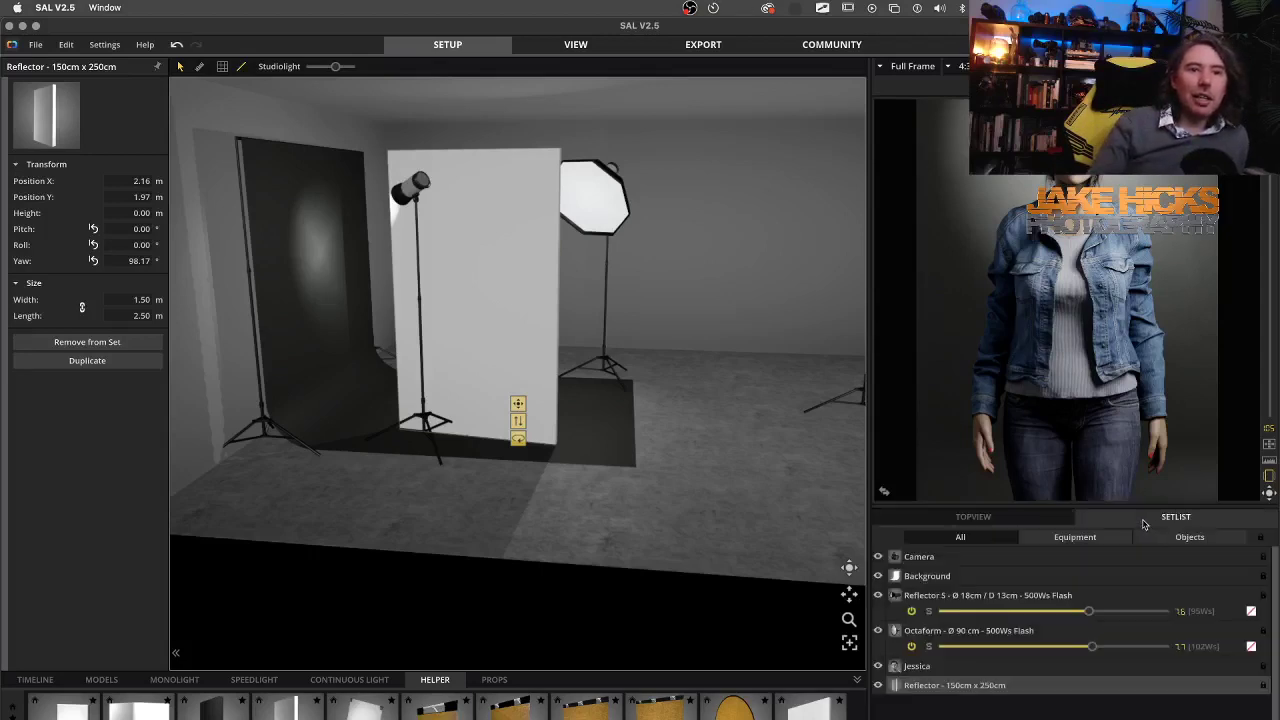
pyautogui.click(880, 686)
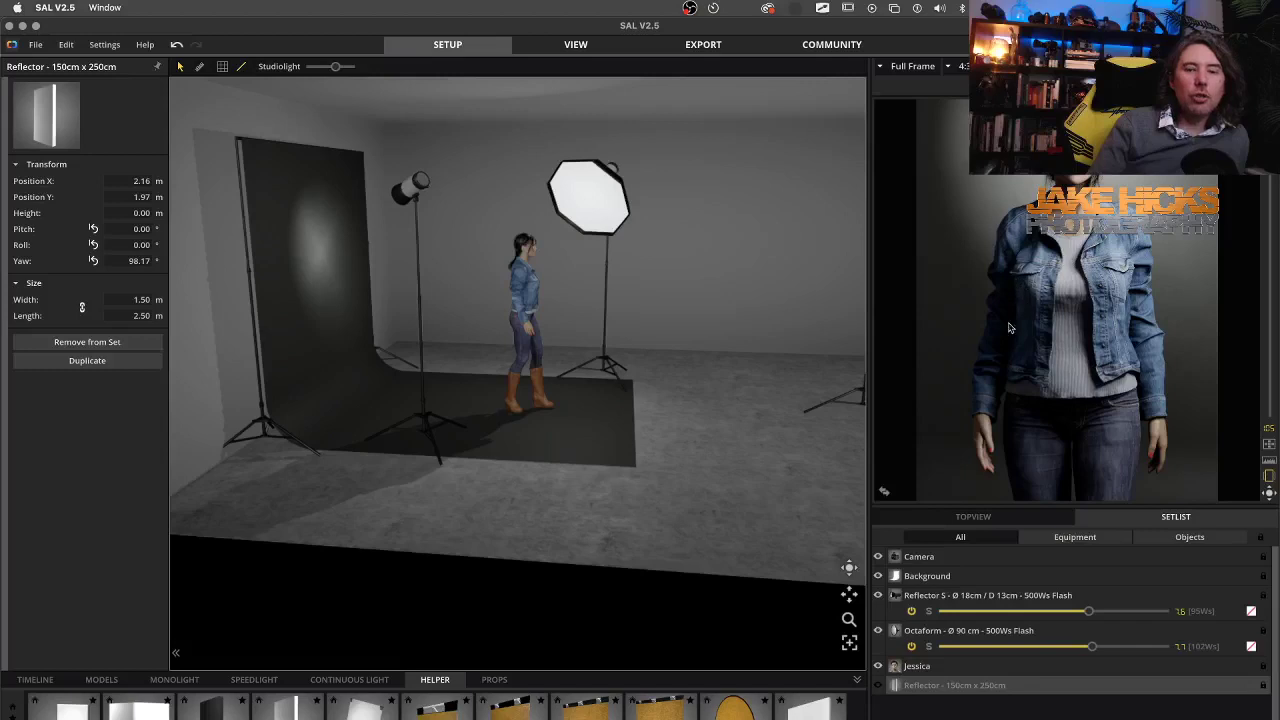
pyautogui.click(878, 686)
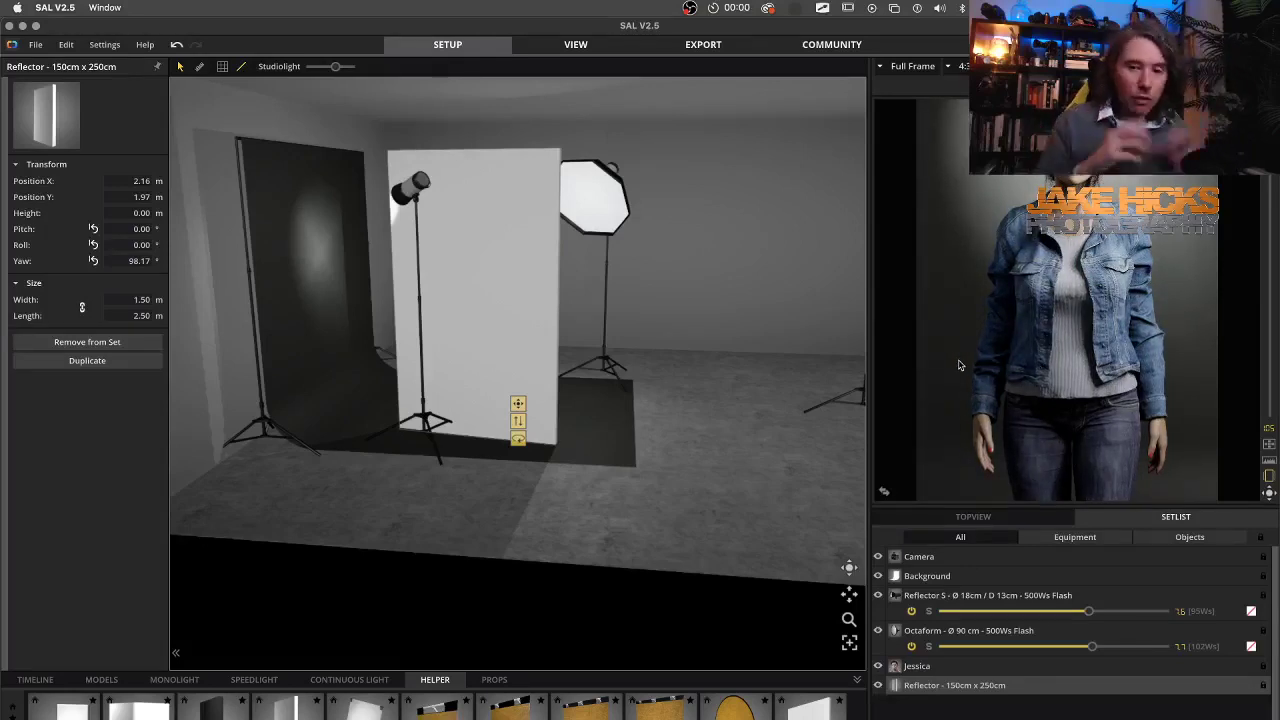
# Switch to Chrome, close "The Time Traveller" photo, and open the comment photo of the masked, red-haired figure in a shiny costume.
pyautogui.press('super+Tab')
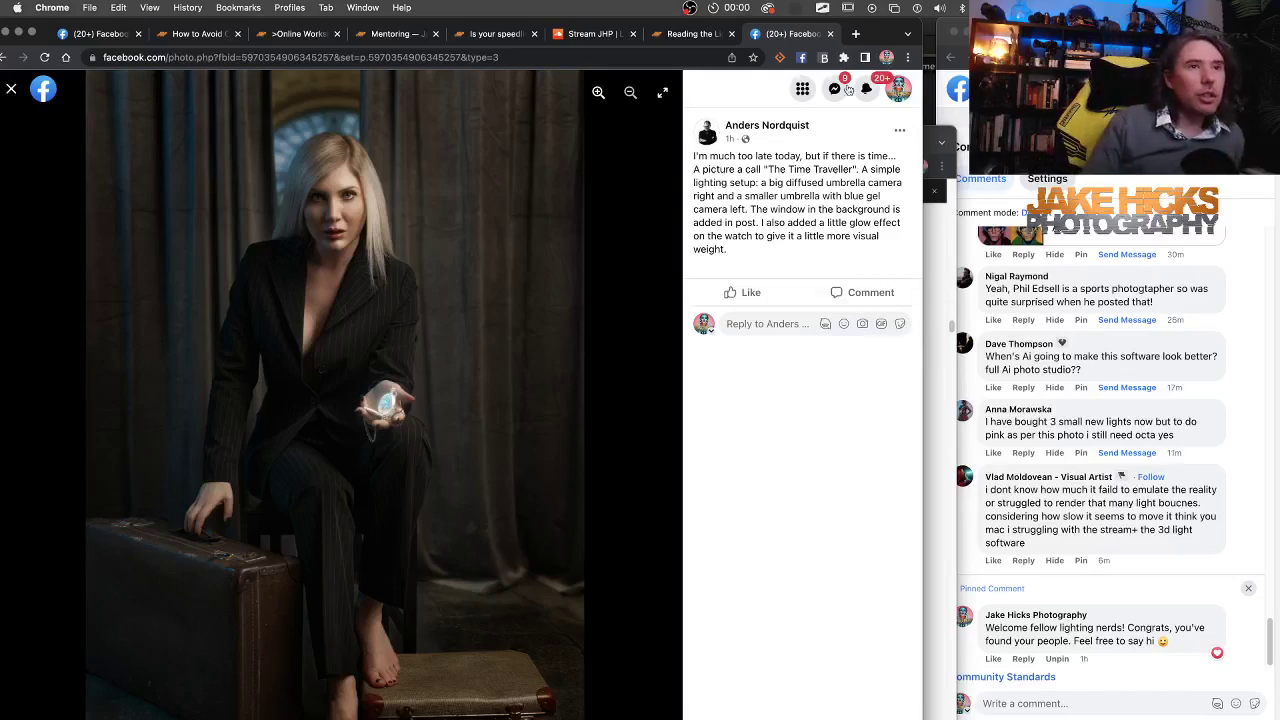
pyautogui.moveTo(887, 29); pyautogui.dragTo(895, 27)
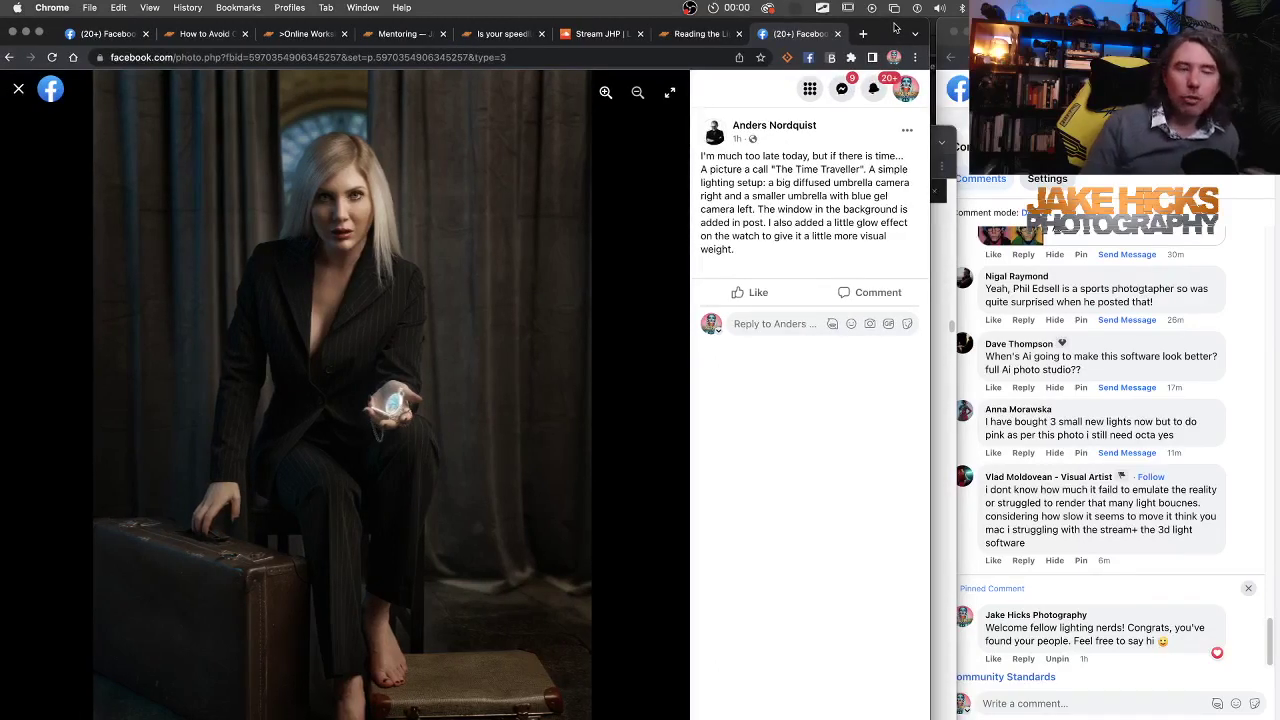
pyautogui.click(18, 91)
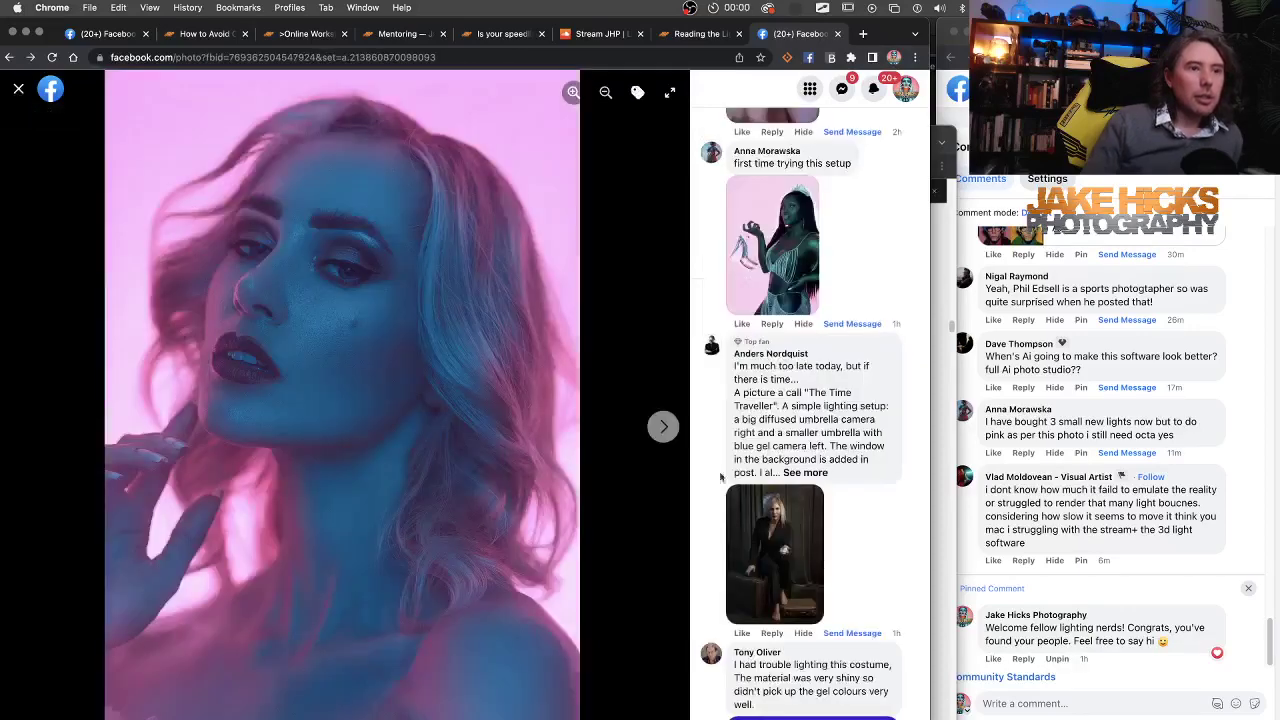
pyautogui.scroll(-1, 773, 494)
pyautogui.scroll(-3, 773, 494)
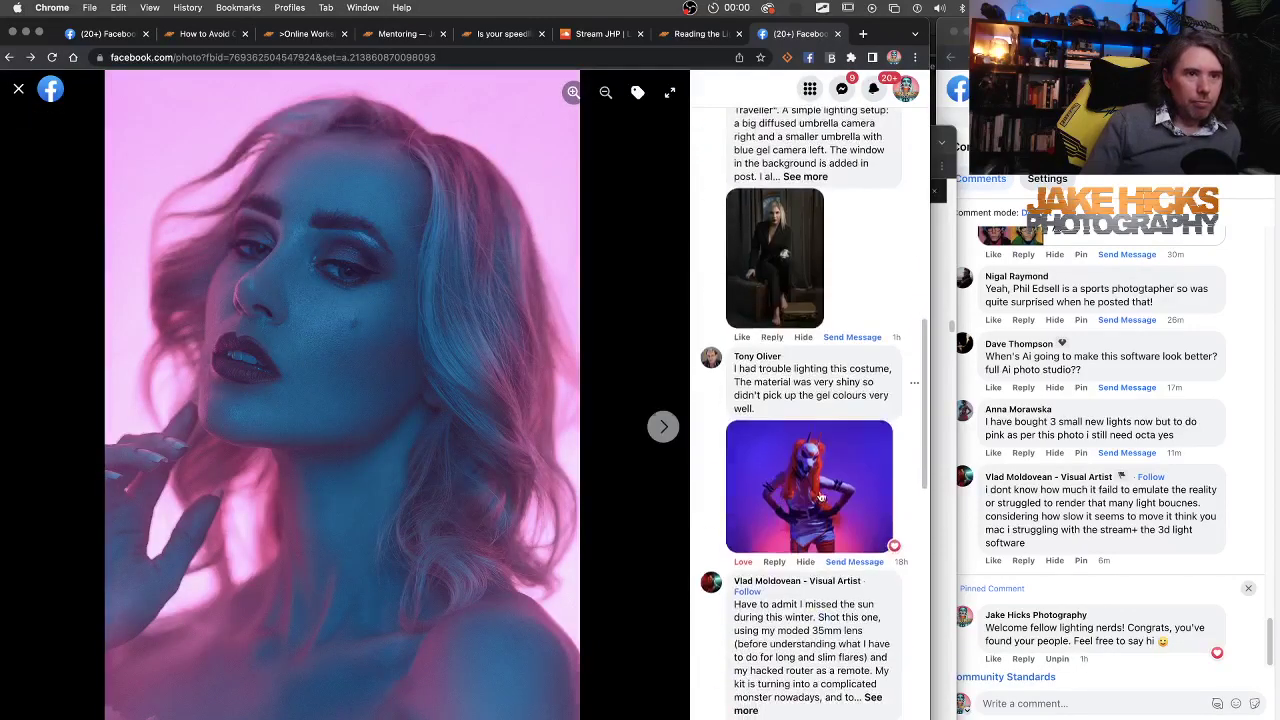
pyautogui.click(817, 480)
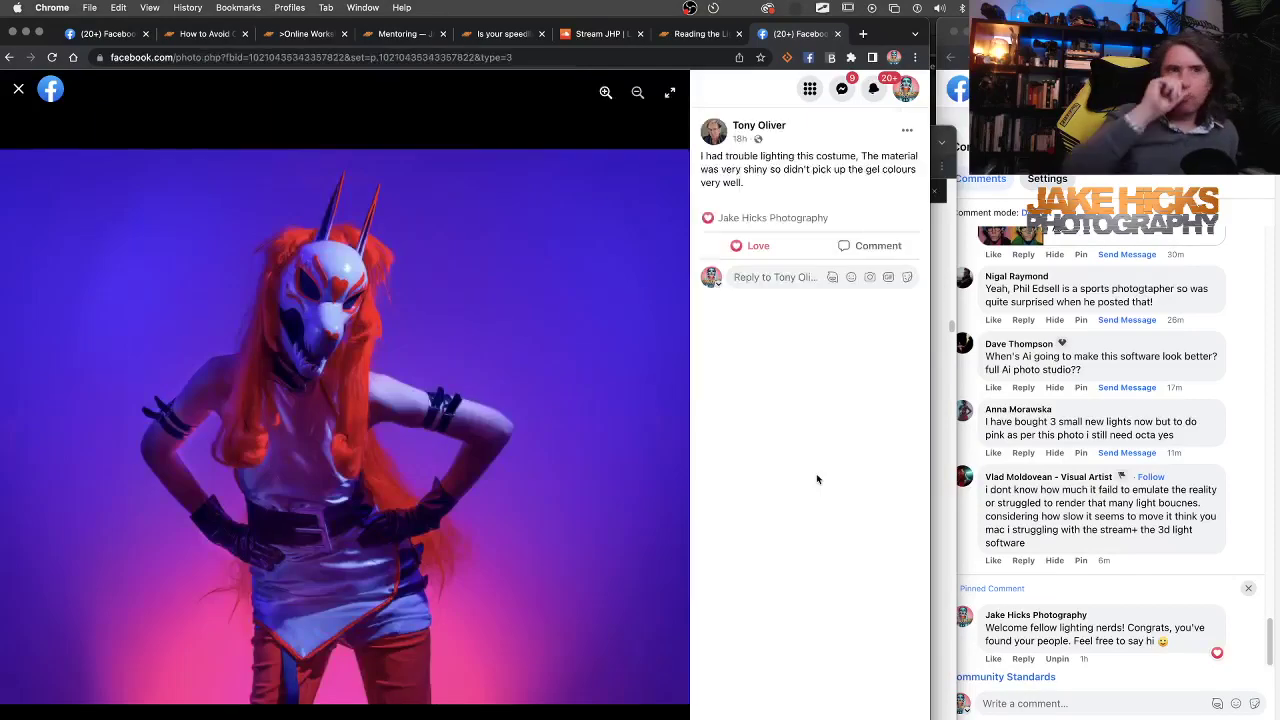
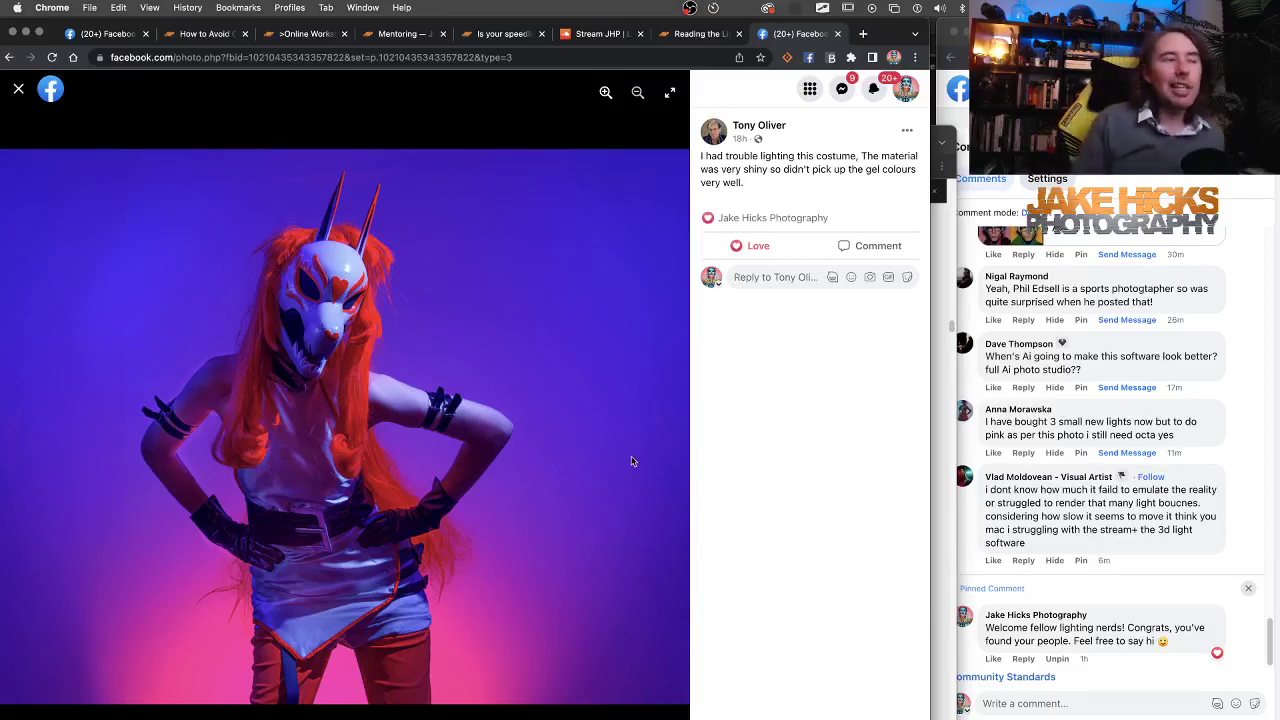
# Return to set.a.light 3D and start a new project, discarding the unsaved changes.
pyautogui.press('super+Tab')
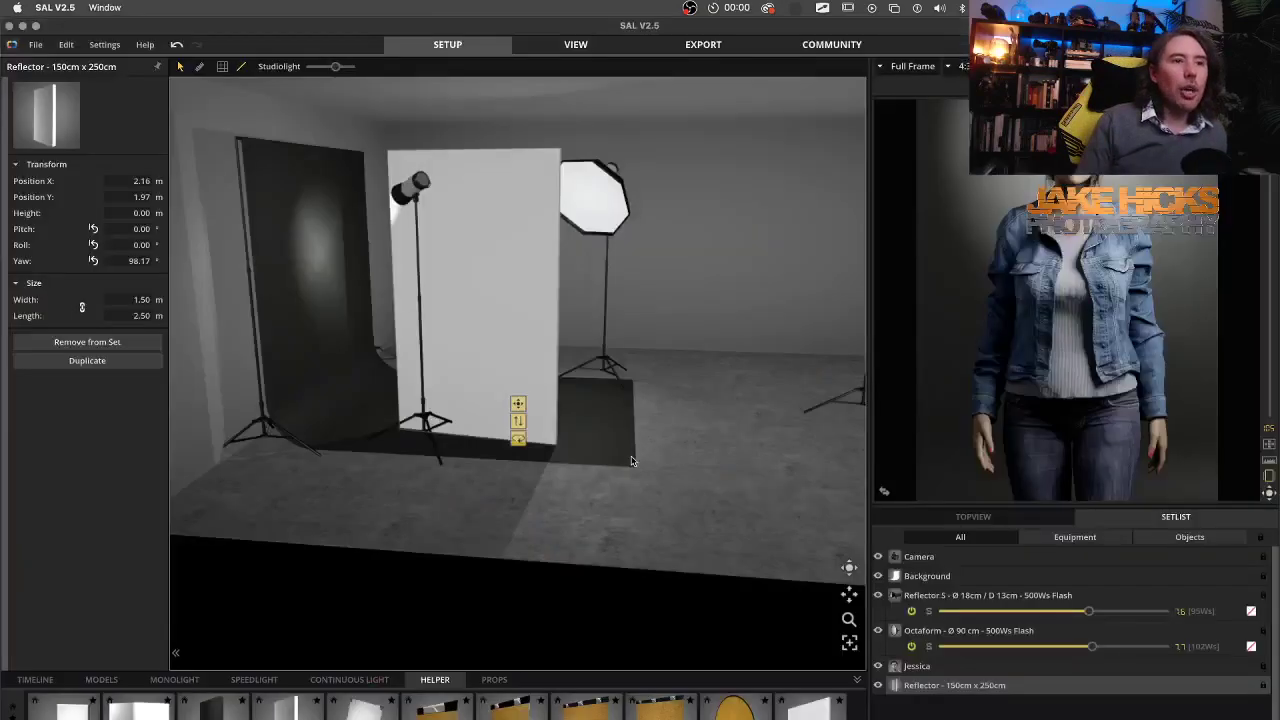
pyautogui.click(35, 45)
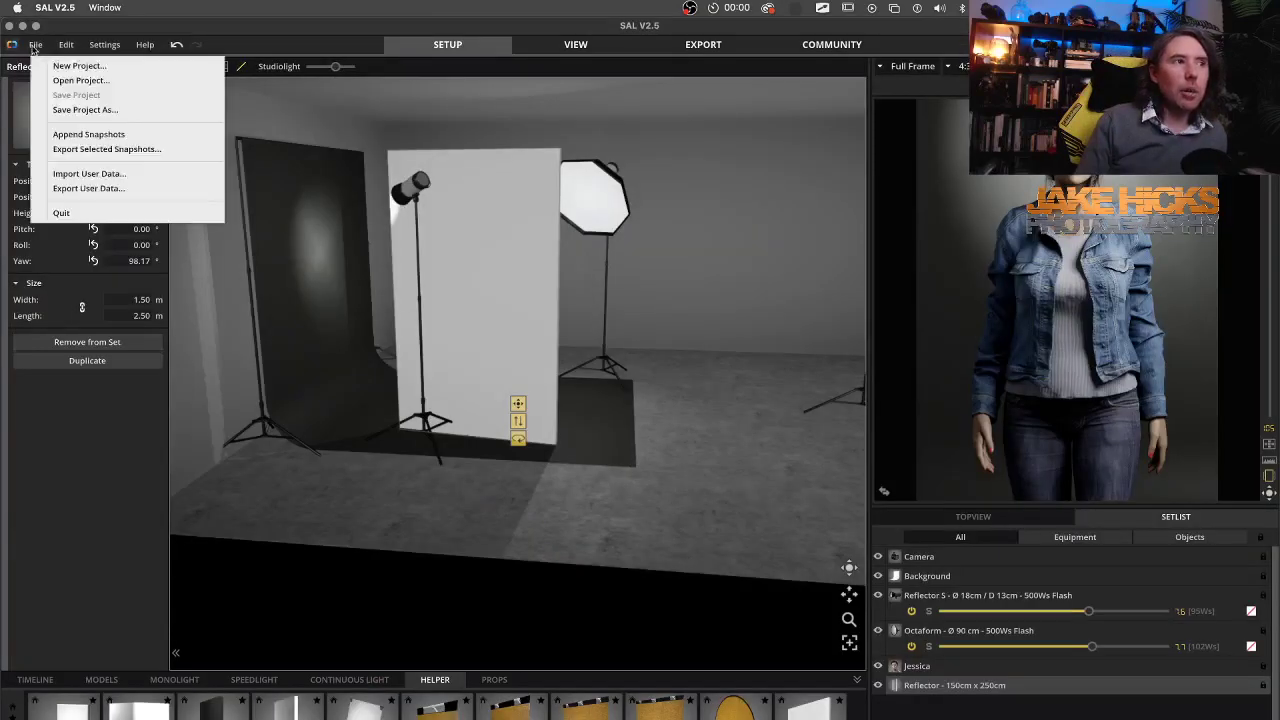
pyautogui.click(56, 66)
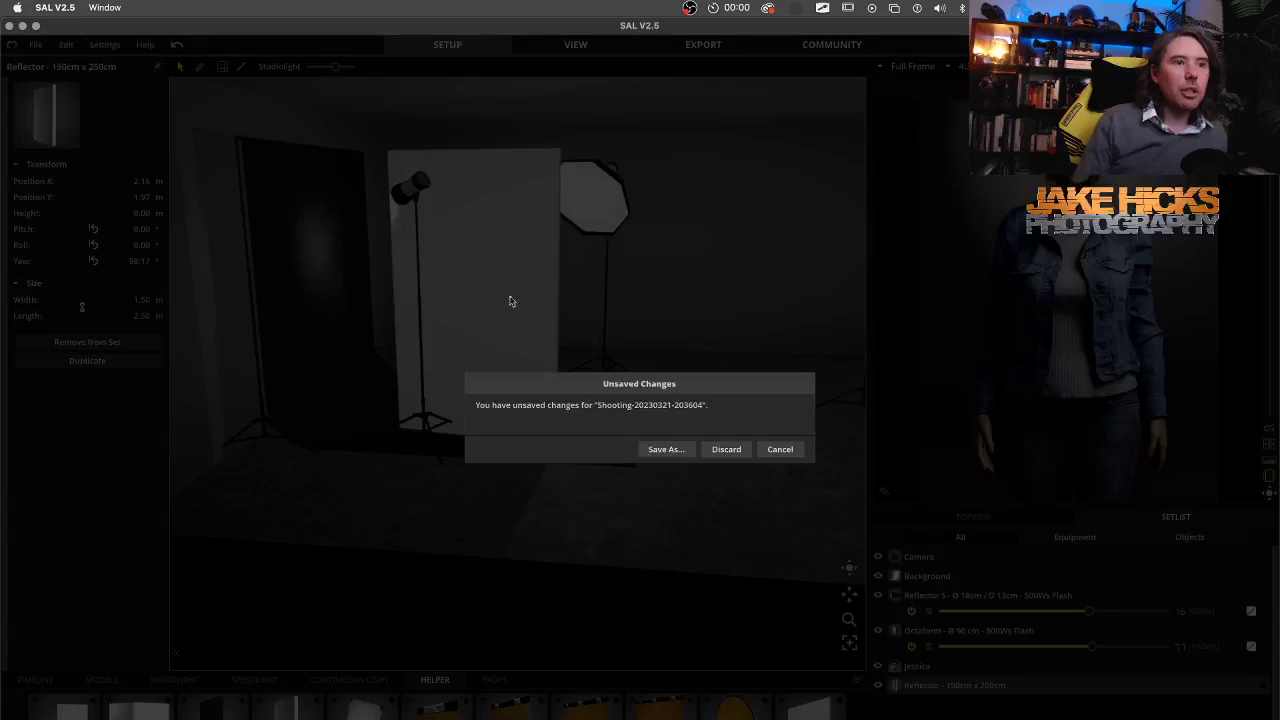
pyautogui.click(726, 450)
pyautogui.click(705, 375)
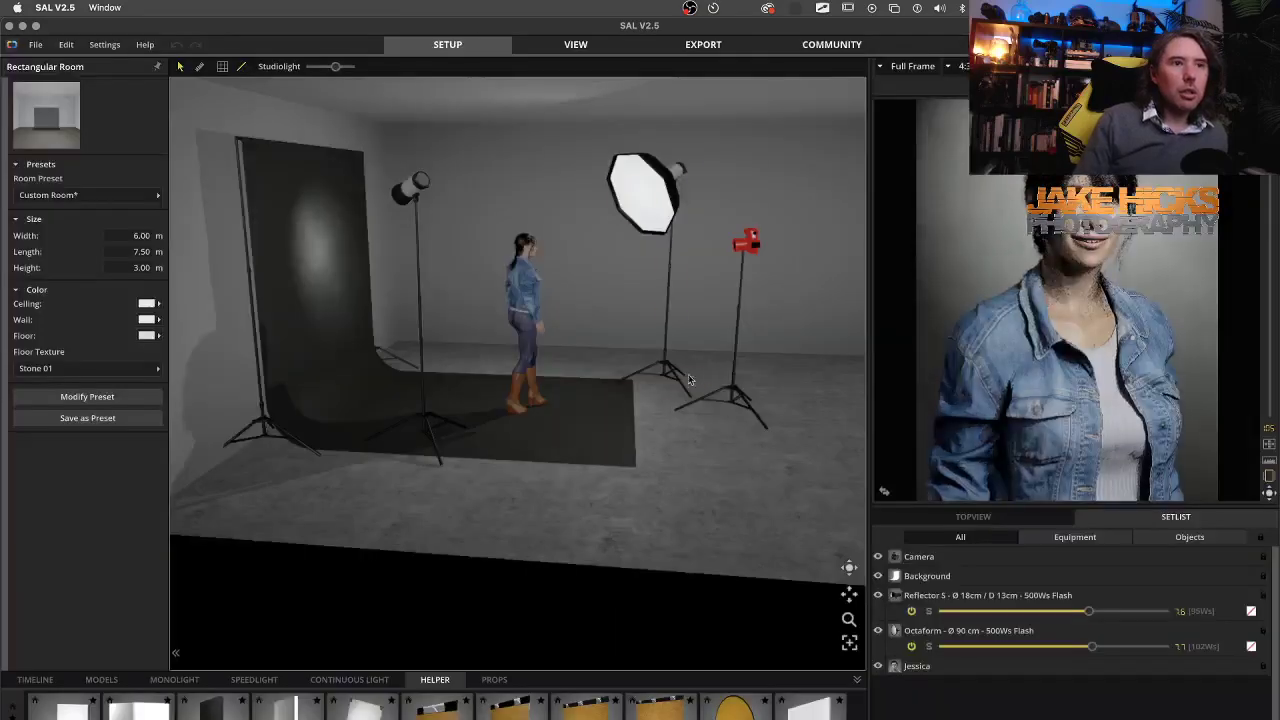
# Set the paper background's colour to 20 Black.
pyautogui.click(322, 329)
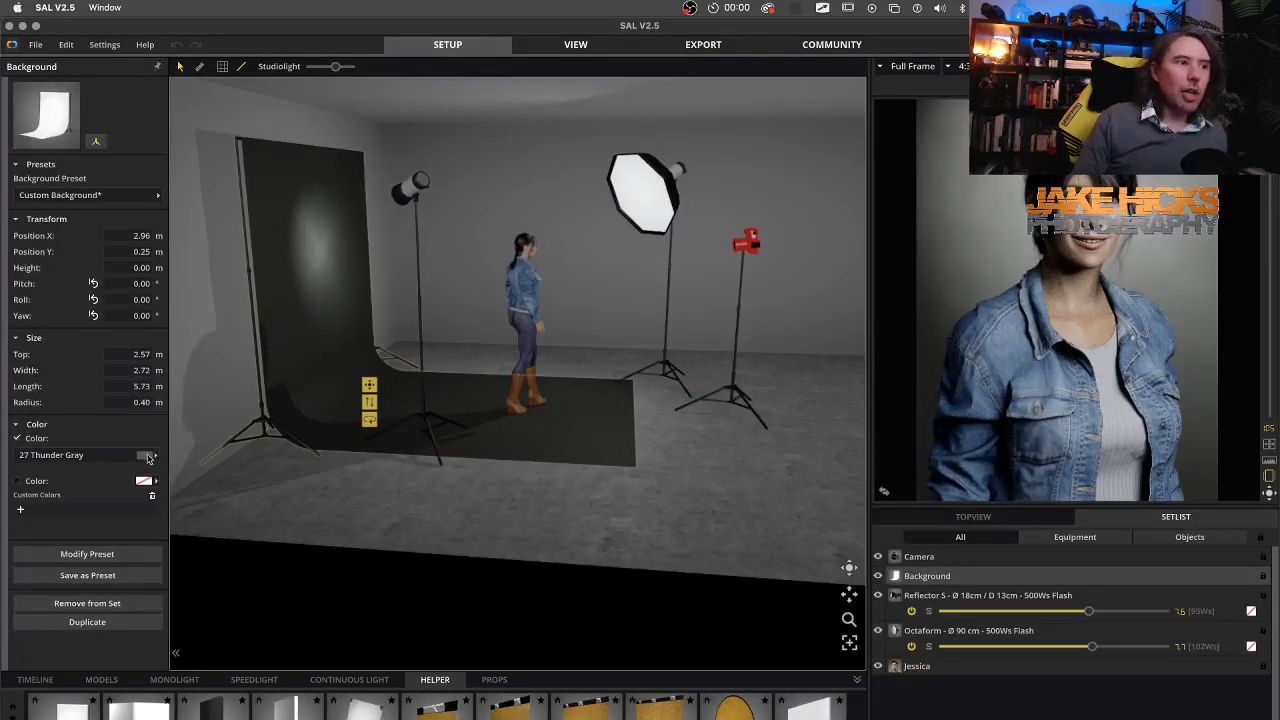
pyautogui.click(148, 457)
pyautogui.click(230, 491)
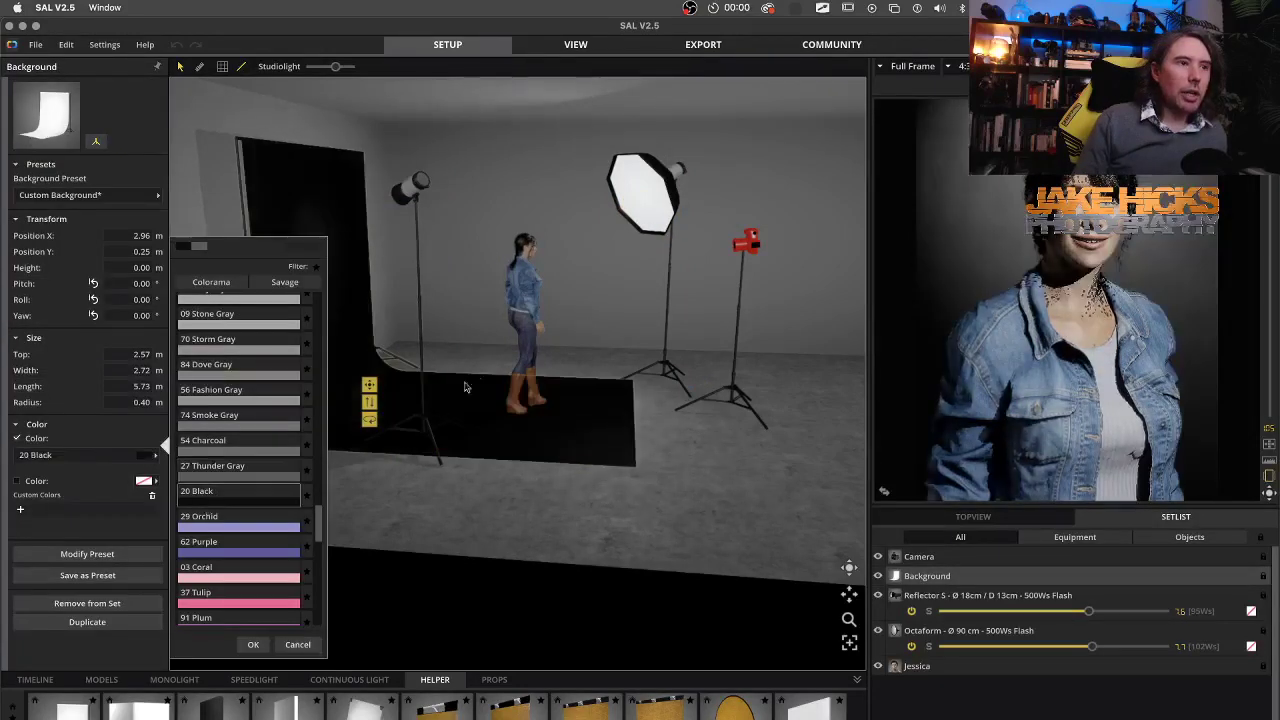
pyautogui.click(253, 644)
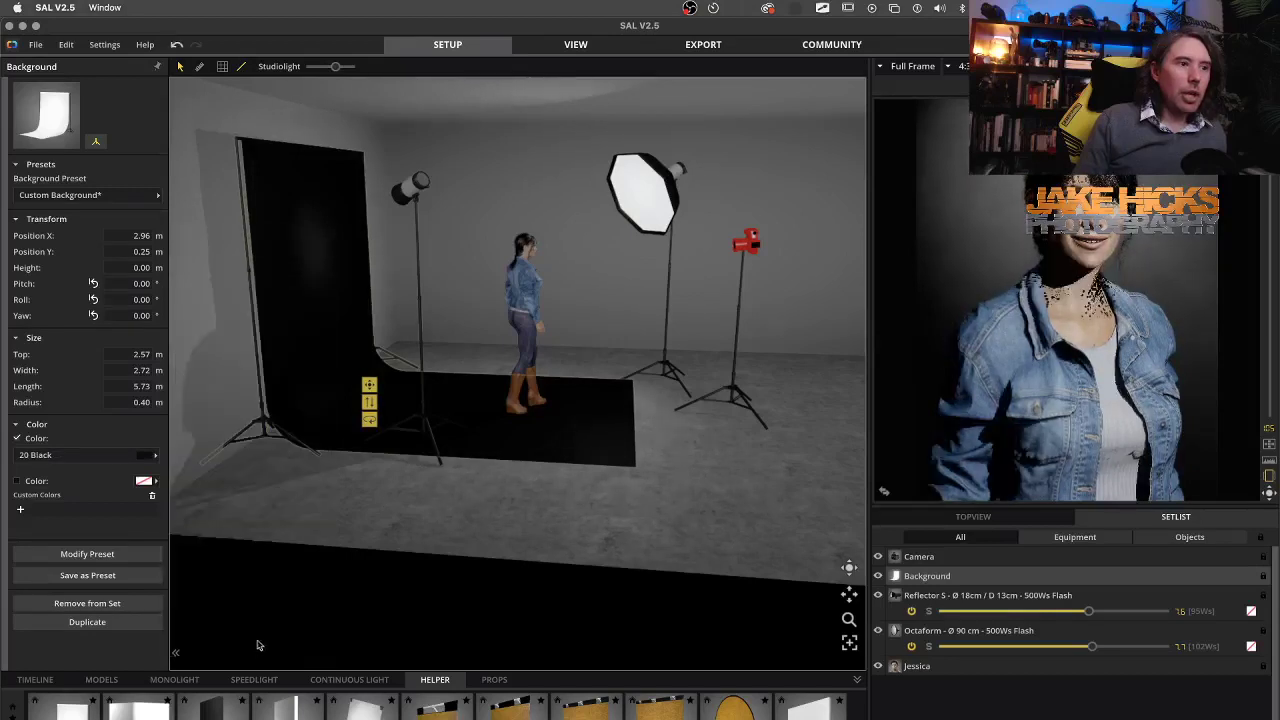
# Replace the denim-jacket model with the blonde model in the yellow top, standing her on the backdrop at about X 3.06 m, Y 1.98 m.
pyautogui.click(519, 307)
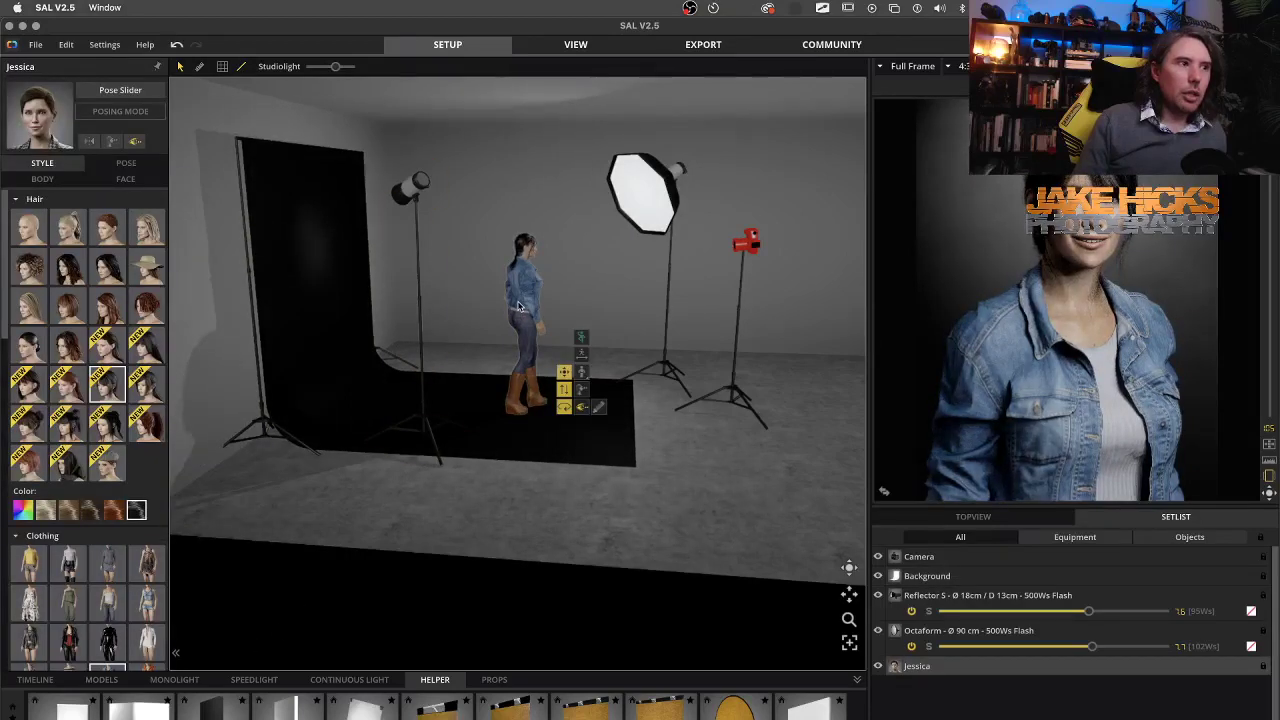
pyautogui.press('BackSpace')
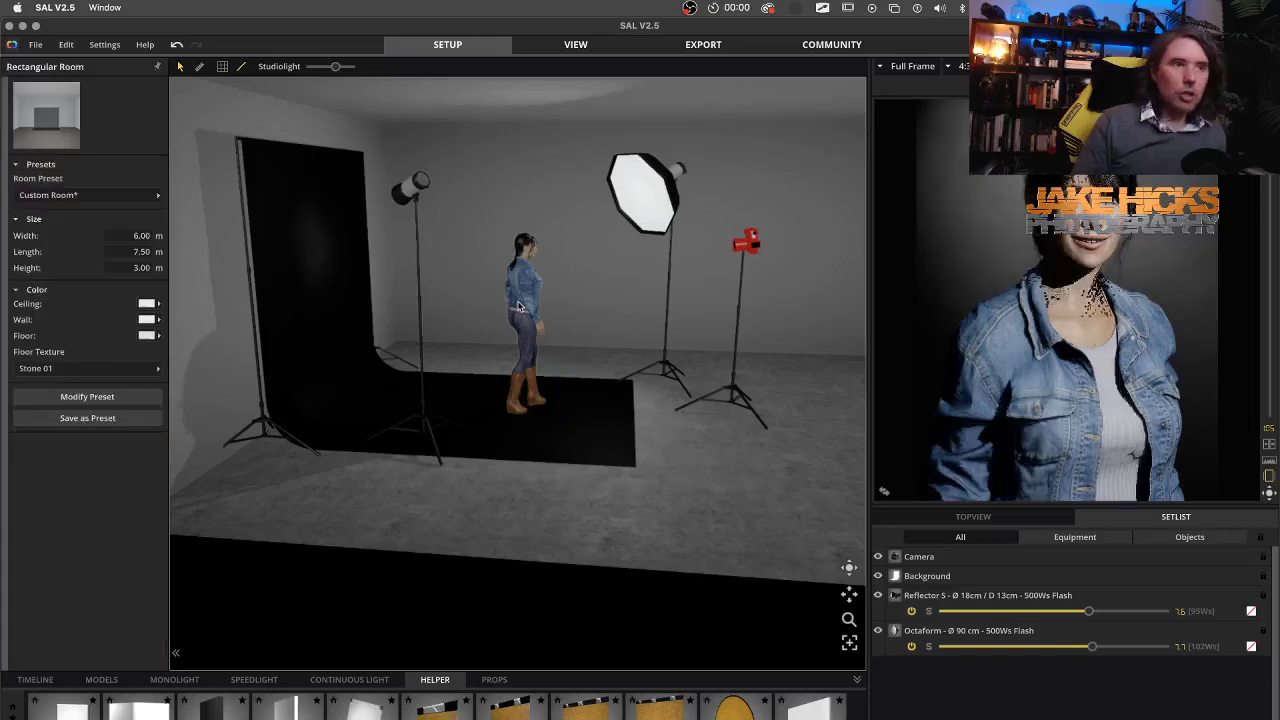
pyautogui.click(101, 680)
pyautogui.moveTo(62, 708); pyautogui.dragTo(700, 430)
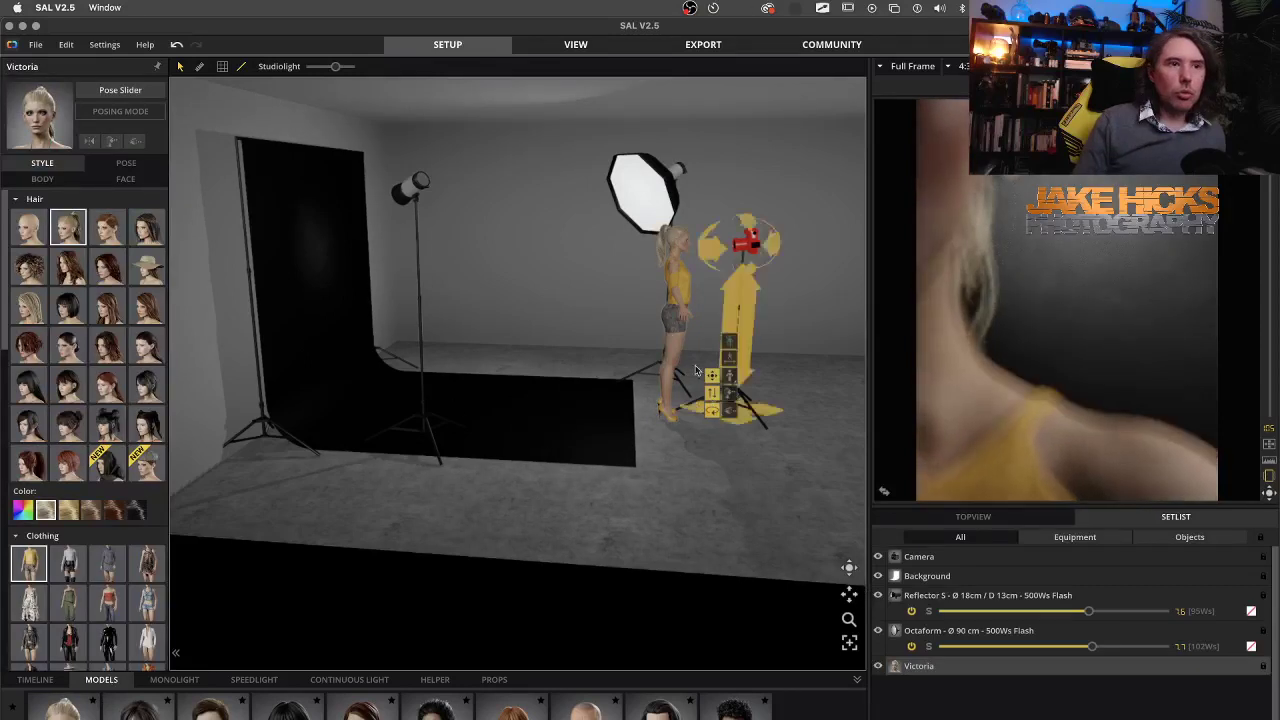
pyautogui.moveTo(668, 312); pyautogui.dragTo(475, 310)
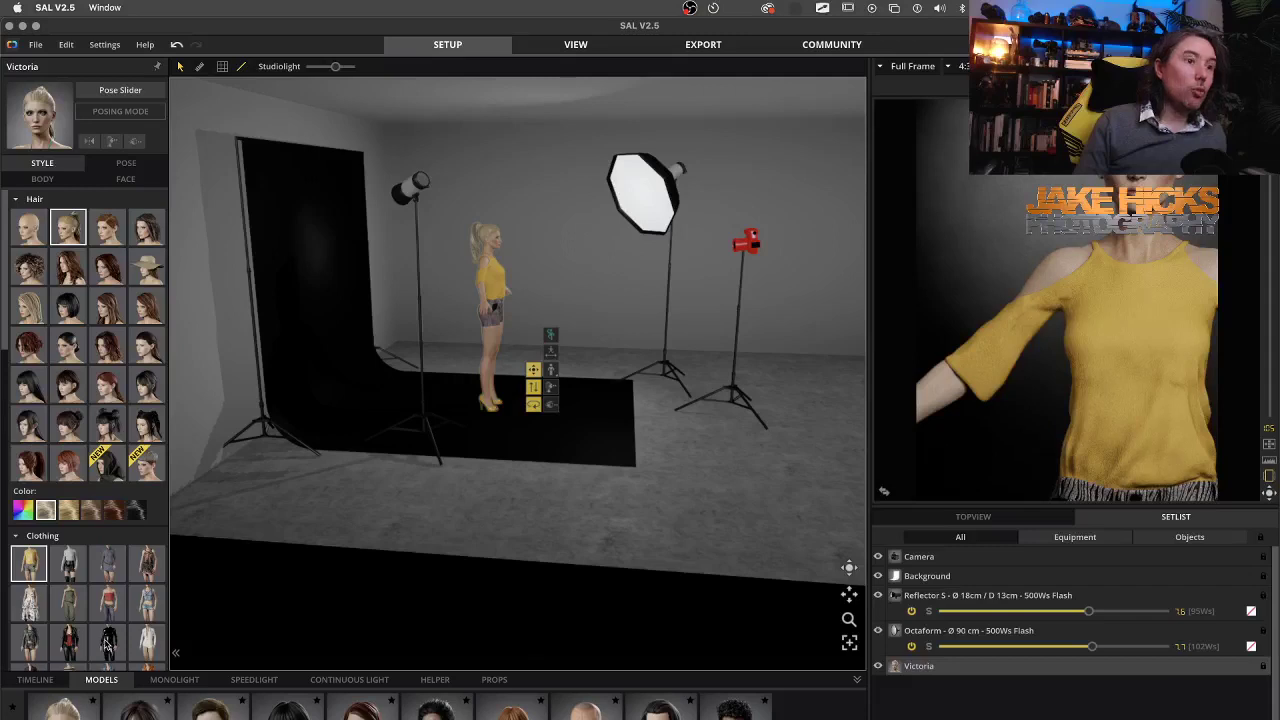
# Dress the blonde model in the shiny black catsuit and give her a preset standing pose with her arms lowered.
pyautogui.click(107, 644)
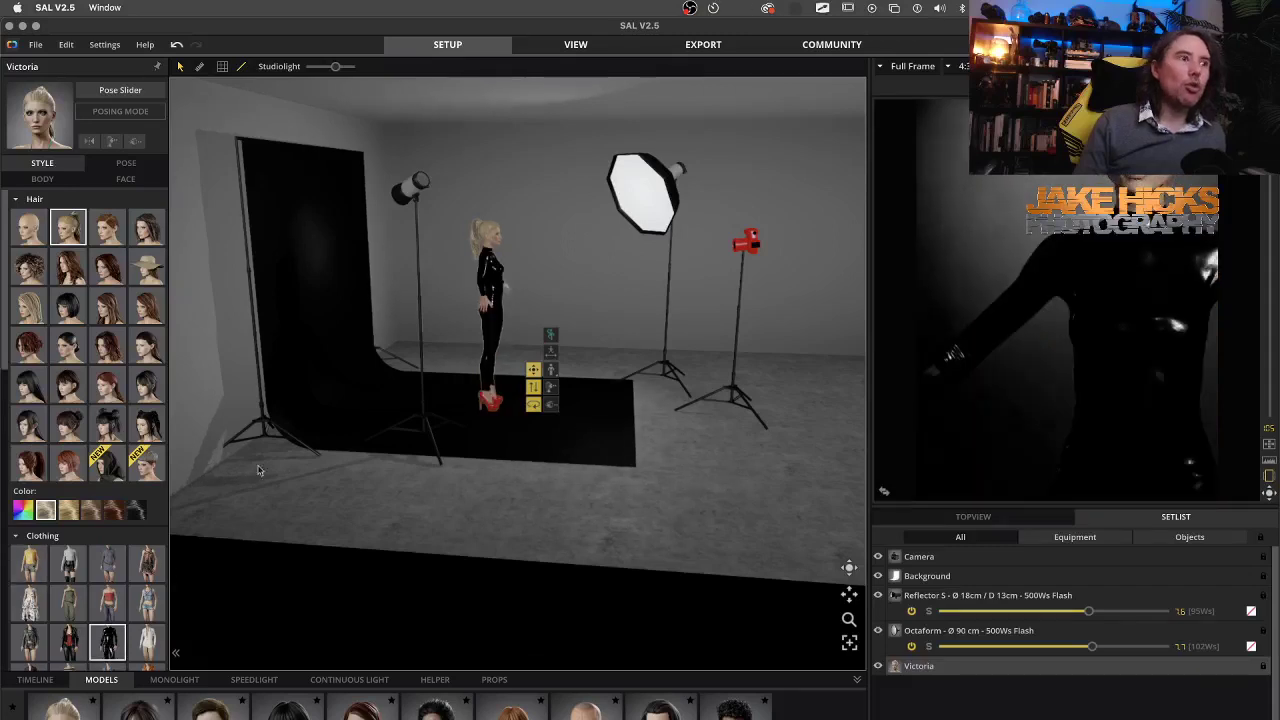
pyautogui.click(126, 164)
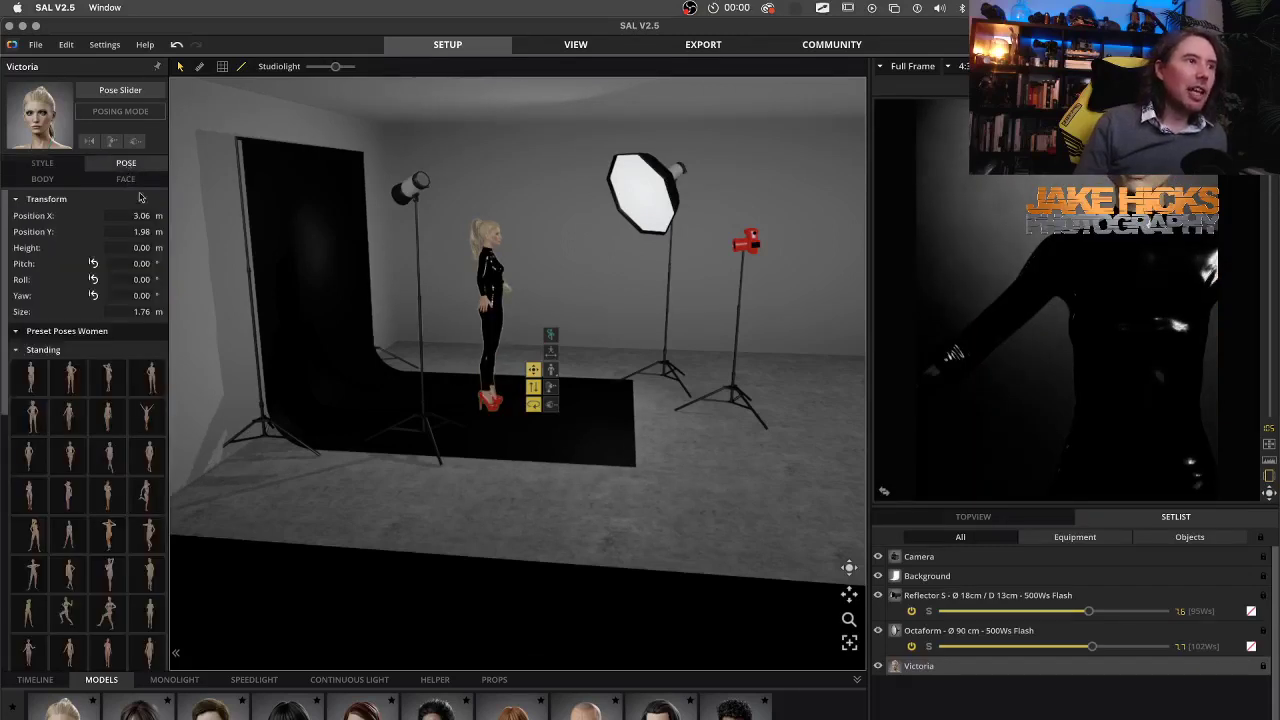
pyautogui.click(108, 457)
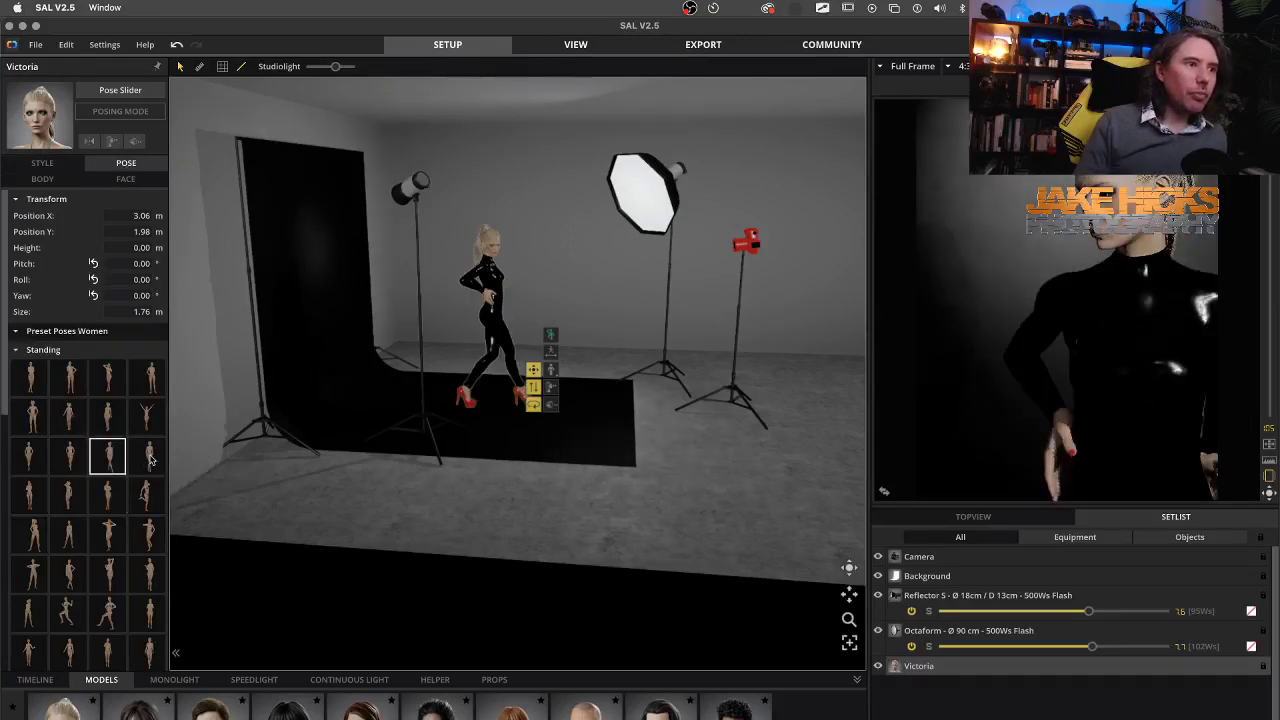
pyautogui.click(147, 457)
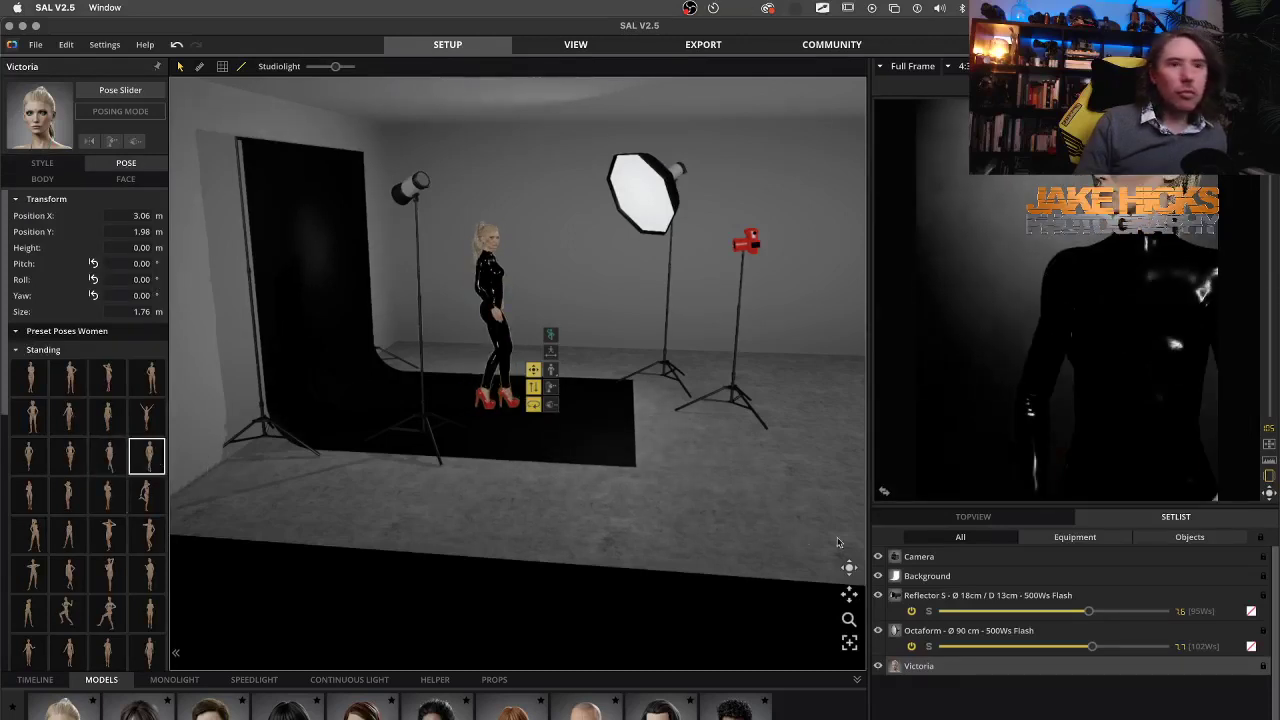
# Move the camera farther back from the set and shift the blonde model slightly sideways to centre her in the frame.
pyautogui.click(981, 520)
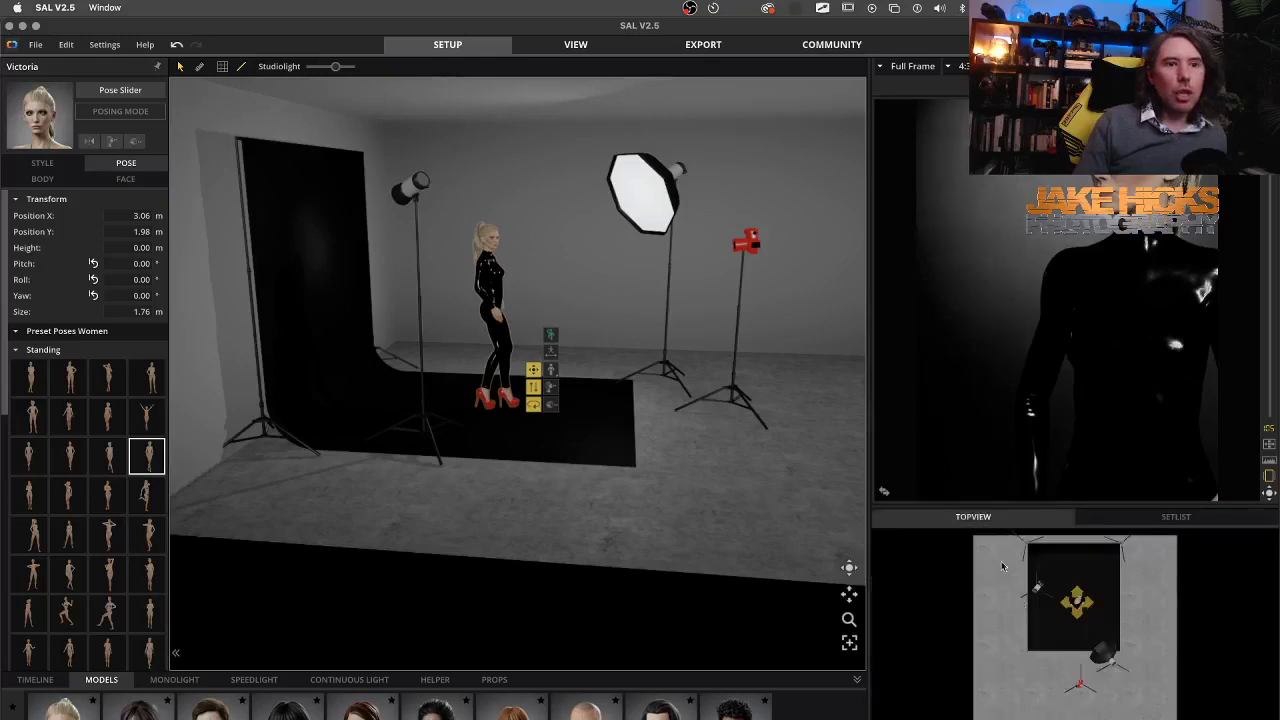
pyautogui.click(1078, 688)
pyautogui.moveTo(1078, 688); pyautogui.dragTo(1080, 712)
pyautogui.click(1075, 602)
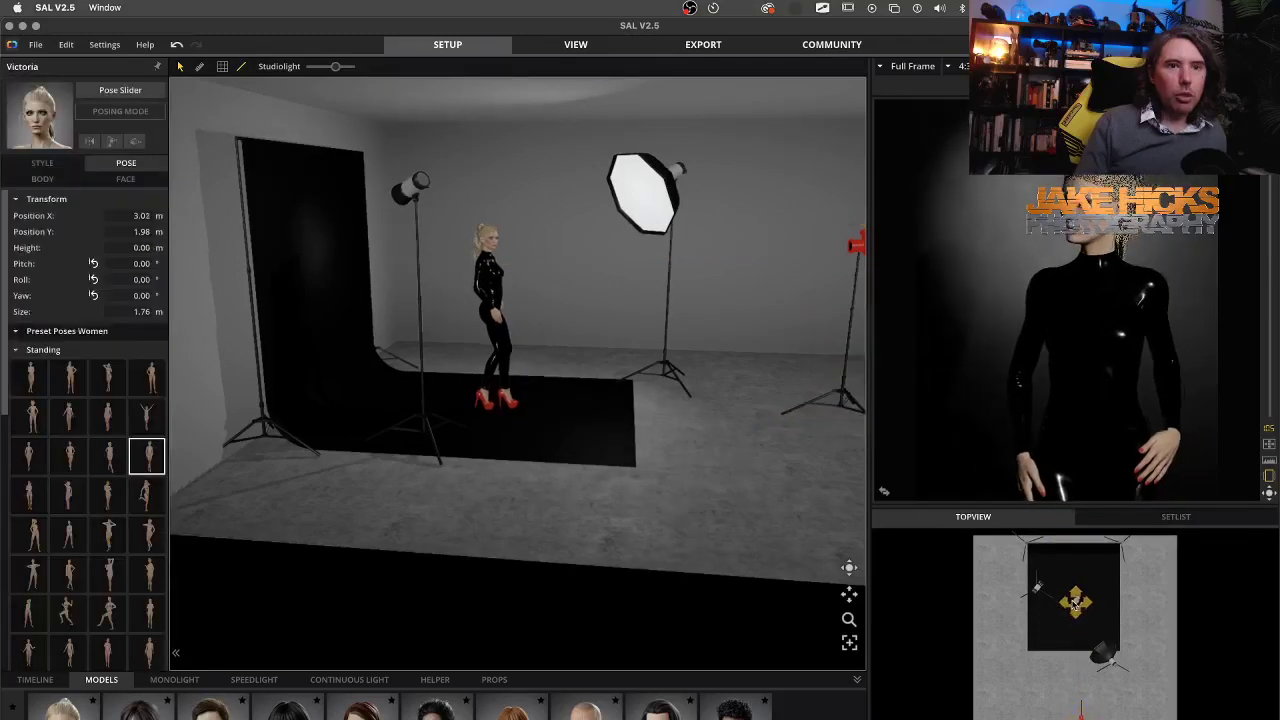
# Replace the gridded reflector and the octaform with one open Reflector S monolight behind the model at about X 1.77 m, Y 1.42 m.
pyautogui.click(1036, 589)
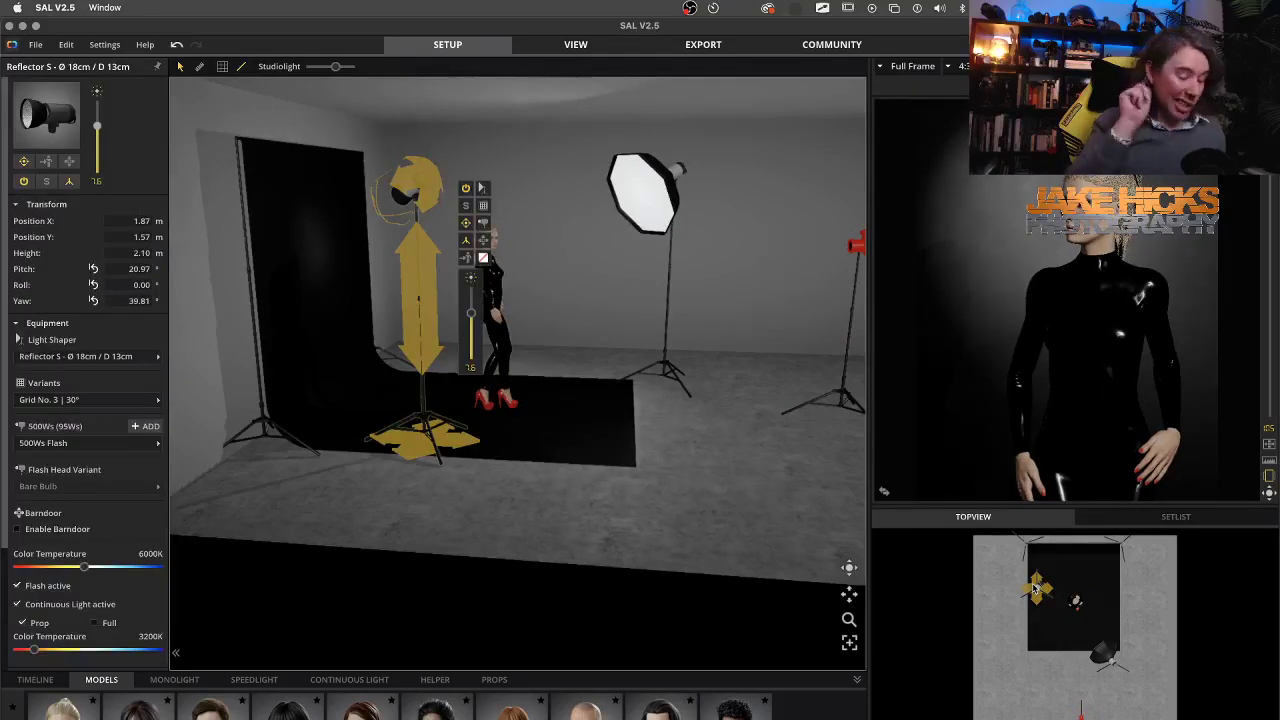
pyautogui.press('Delete')
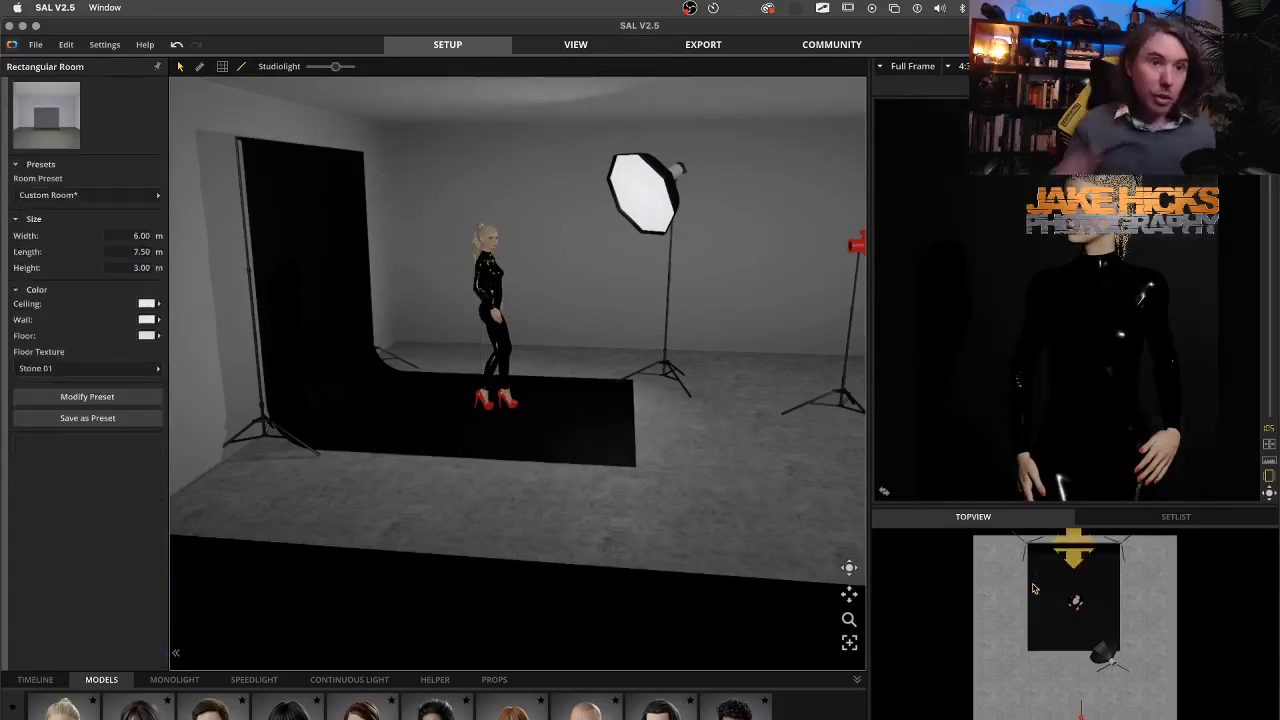
pyautogui.click(1110, 660)
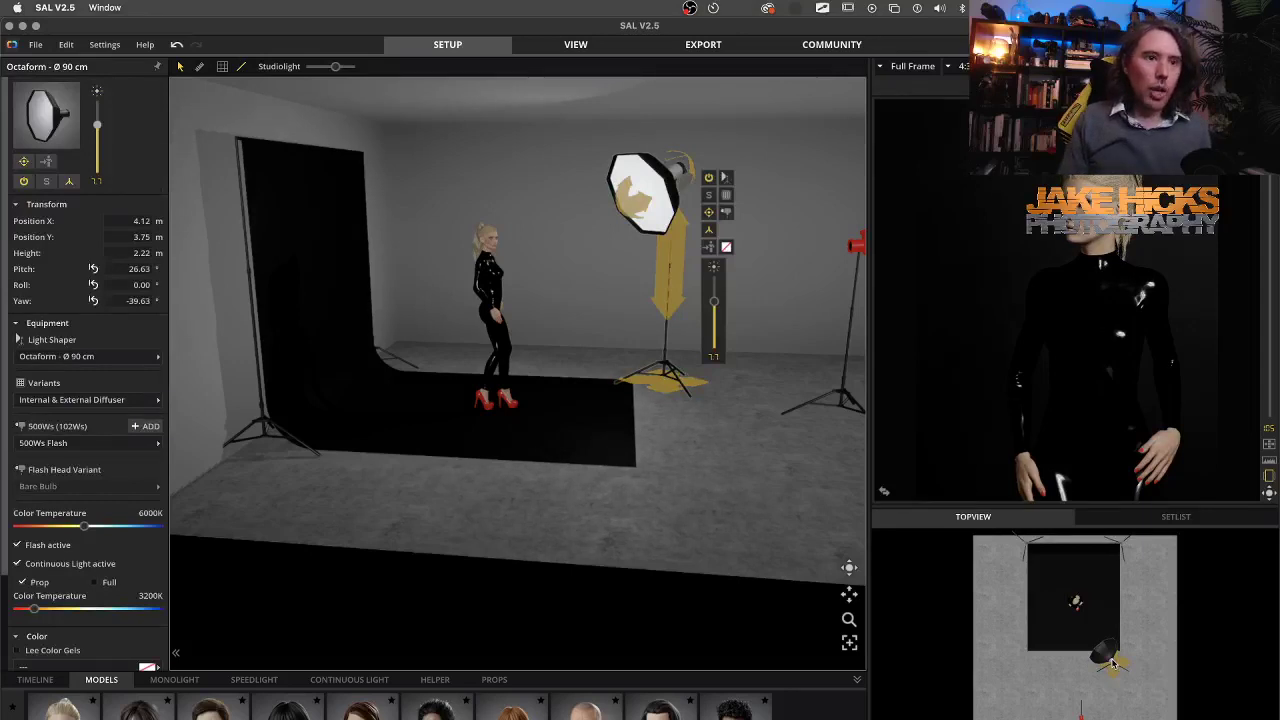
pyautogui.press('Delete')
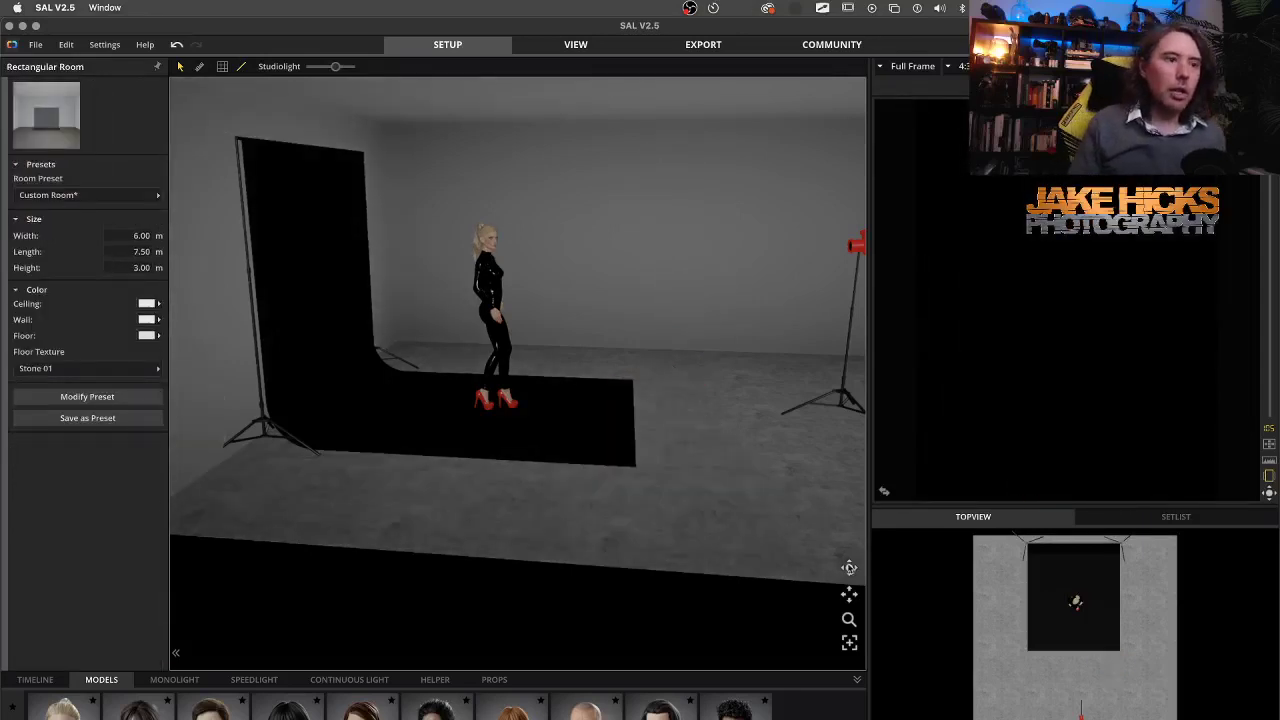
pyautogui.click(180, 683)
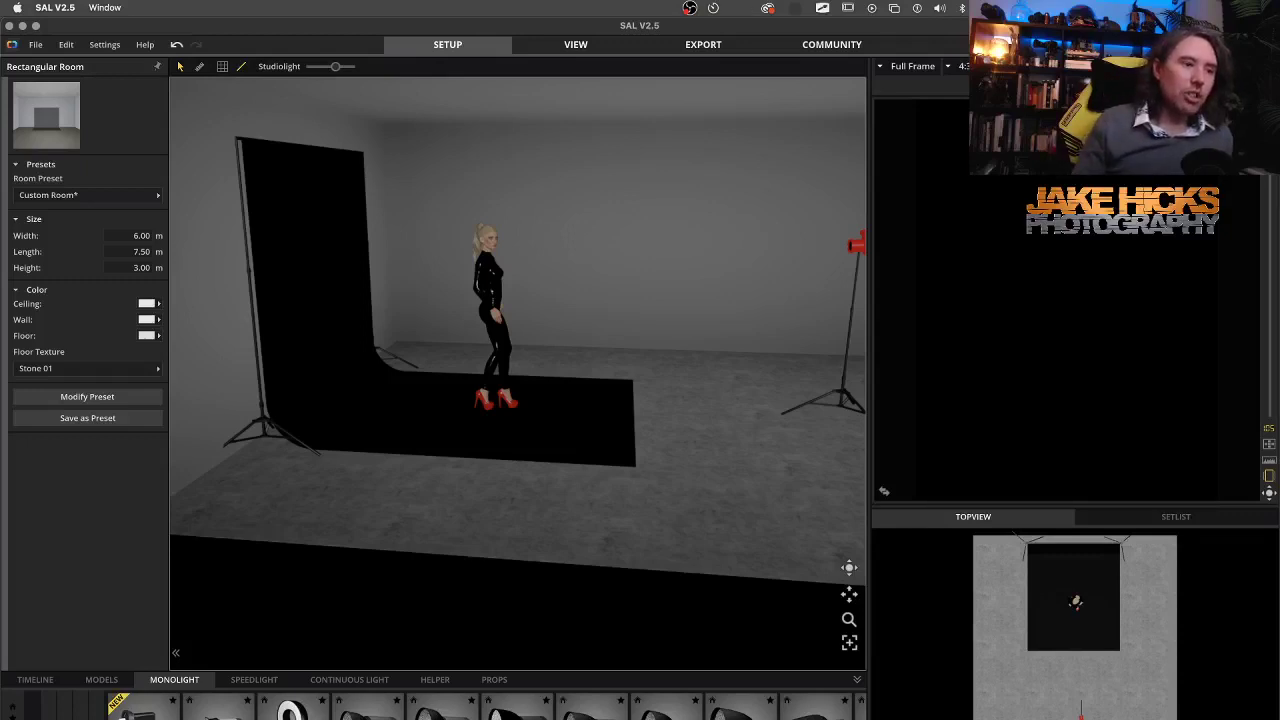
pyautogui.moveTo(145, 708); pyautogui.dragTo(405, 458)
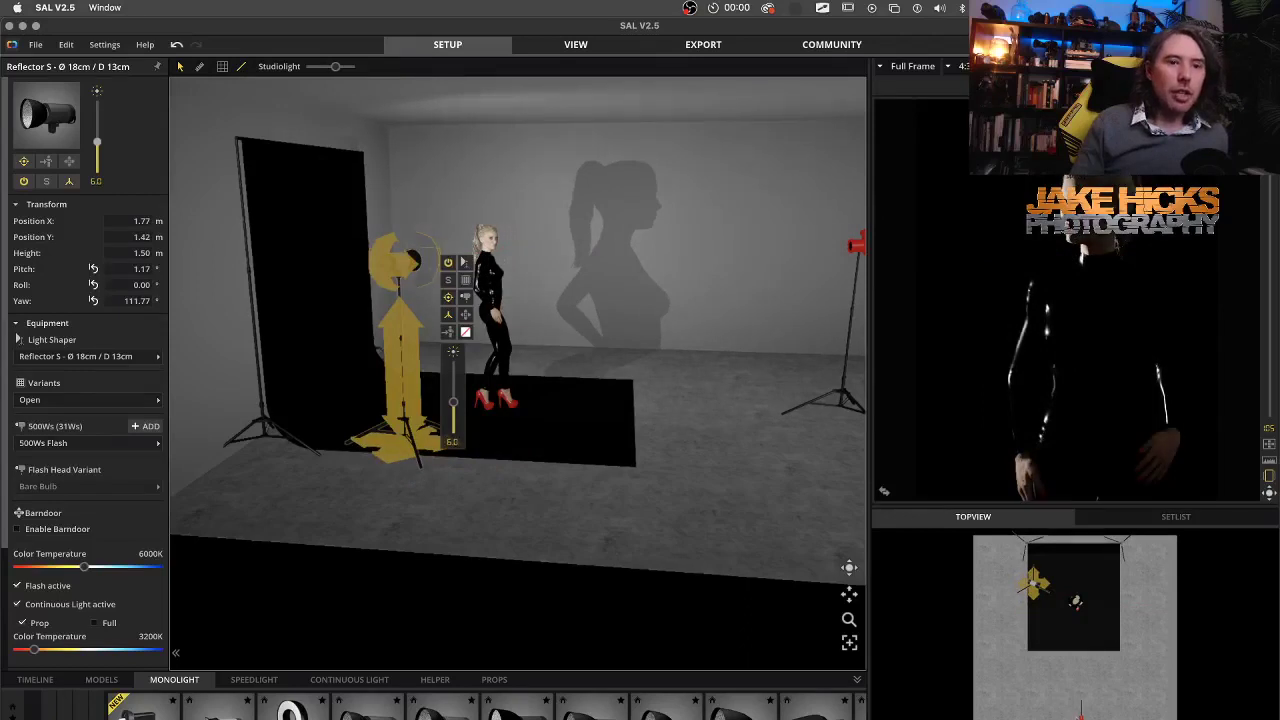
# Widen the camera's focal length to 84 mm and lower the camera to a height of about 1.16 m.
pyautogui.click(1080, 712)
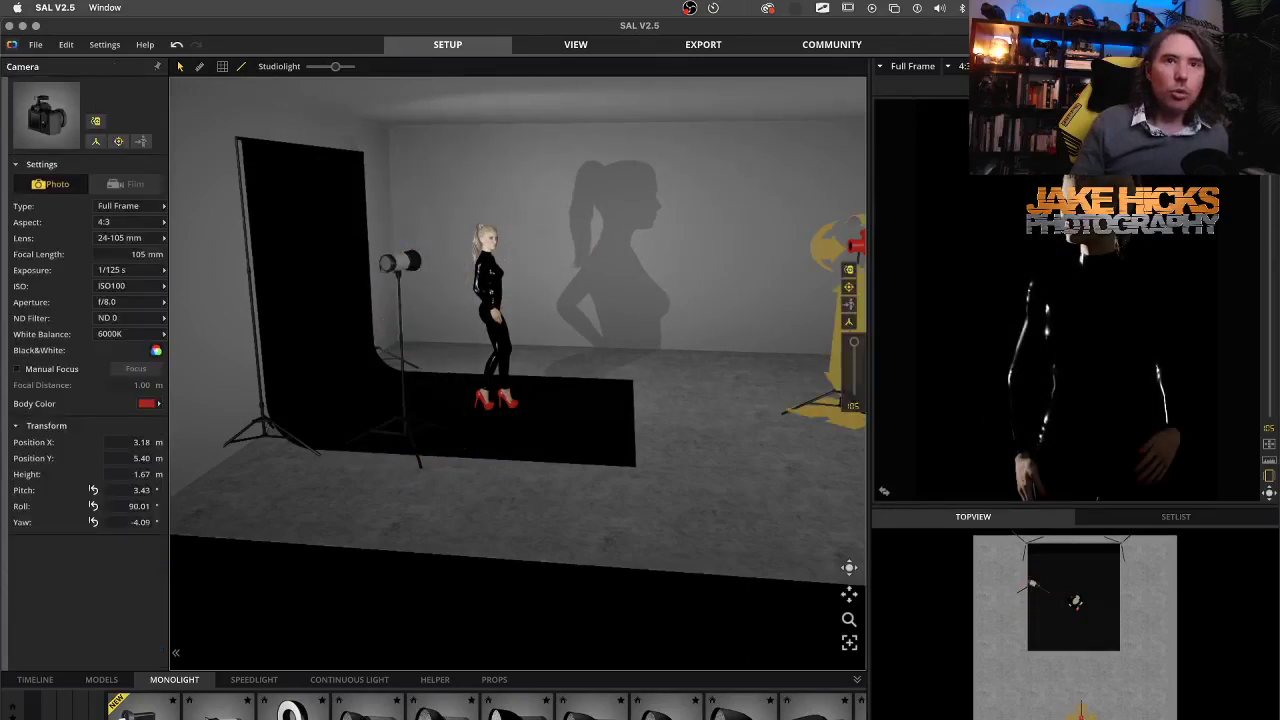
pyautogui.scroll(-5, 1275, 195)
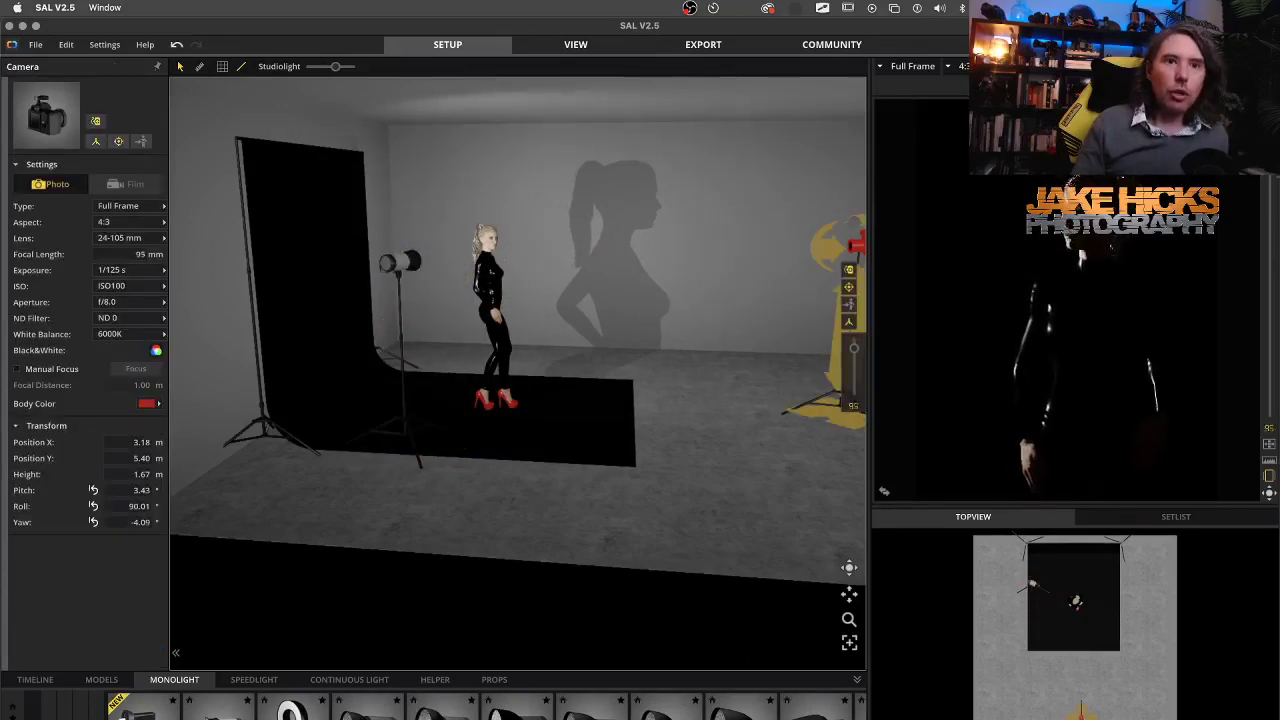
pyautogui.scroll(-1, 1275, 195)
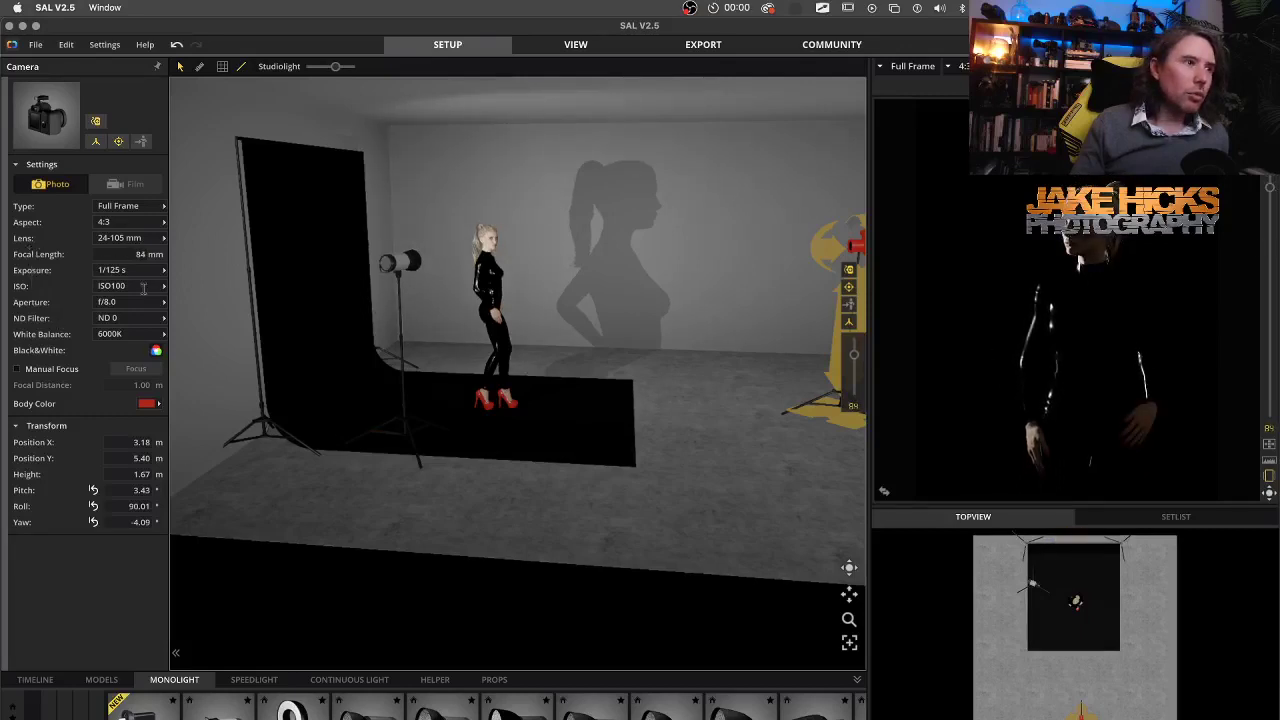
pyautogui.moveTo(45, 474); pyautogui.dragTo(85, 492)
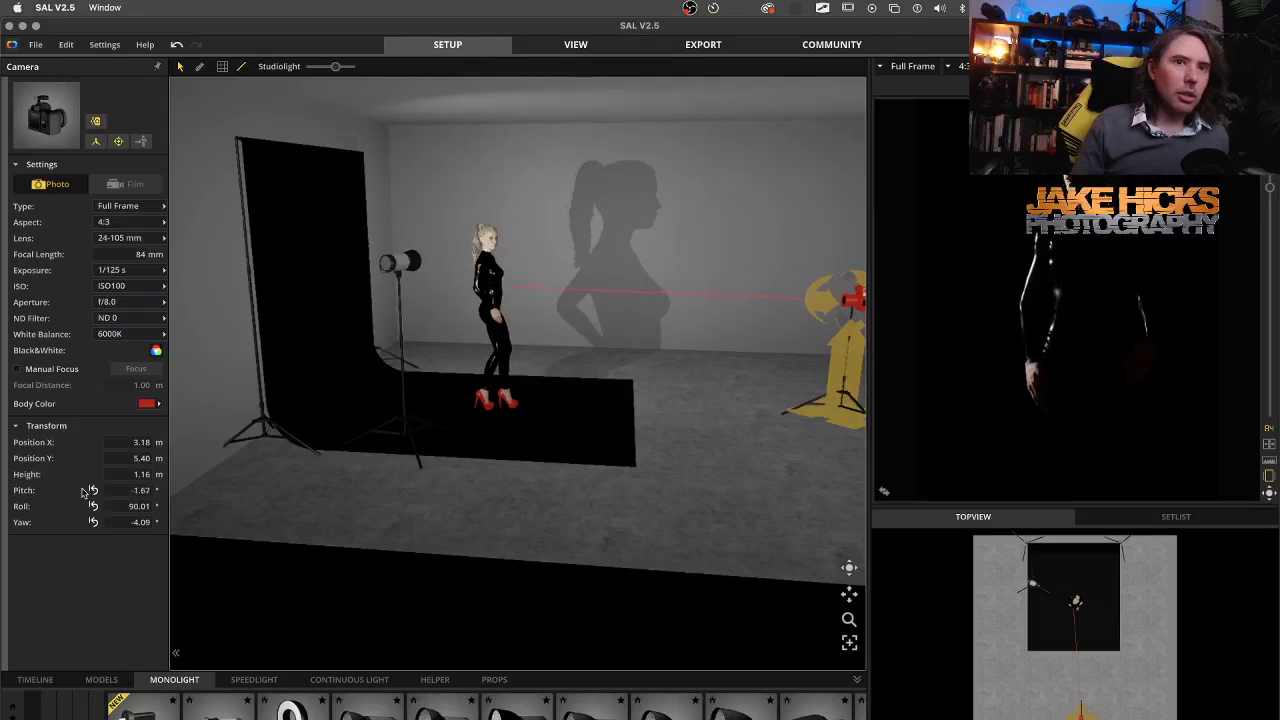
# Move the reflector light in front of the model at about X 4.20 m, Y 3.37 m, height 1.82 m, with power 5.6.
pyautogui.click(392, 452)
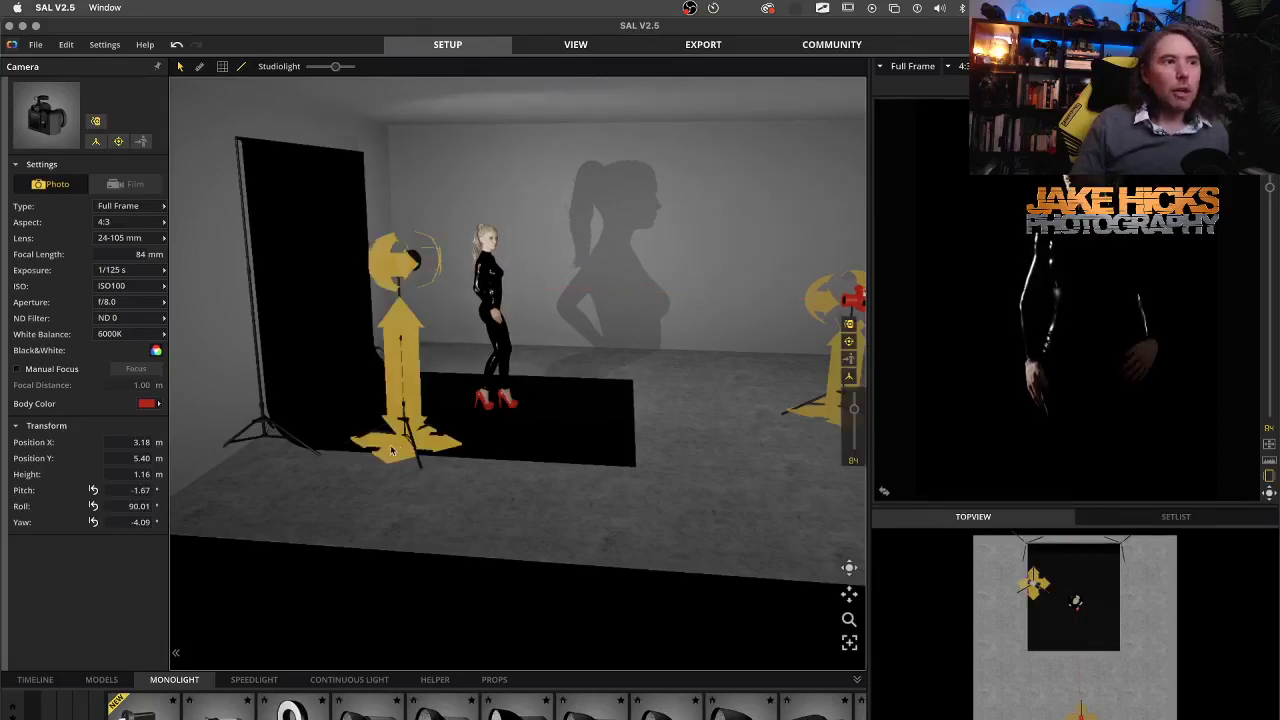
pyautogui.click(392, 450)
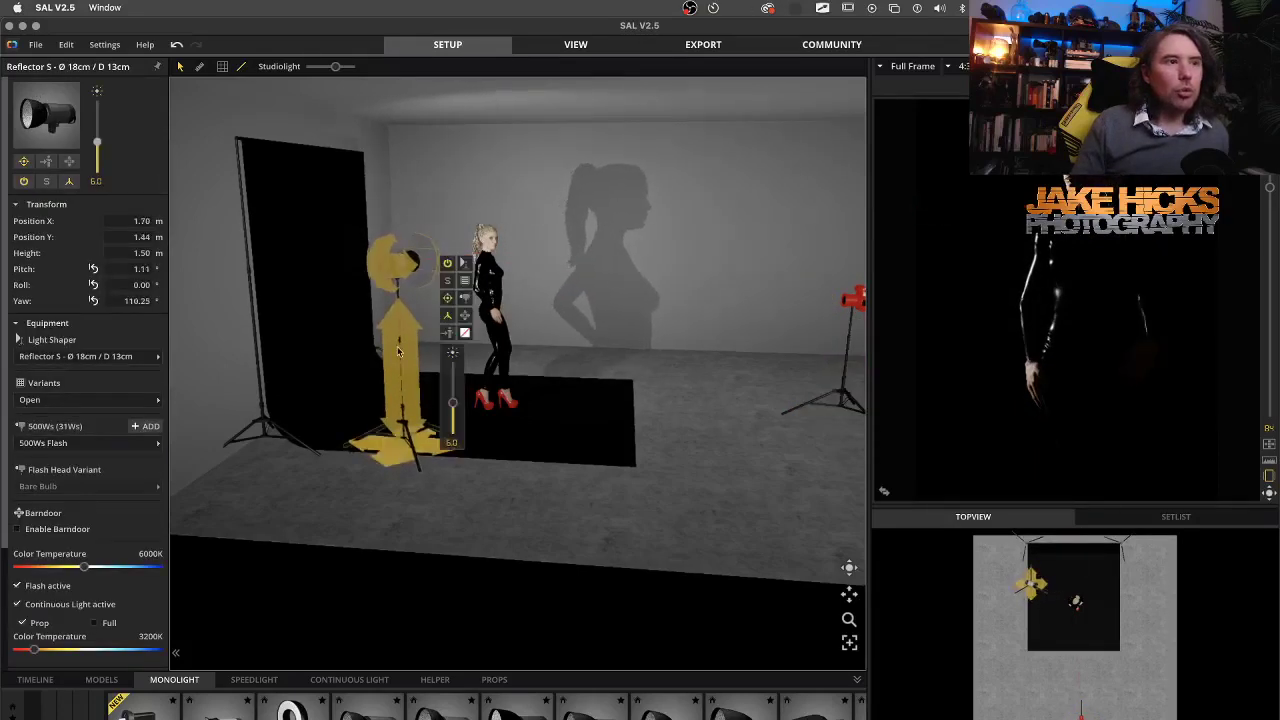
pyautogui.moveTo(405, 328); pyautogui.dragTo(401, 273)
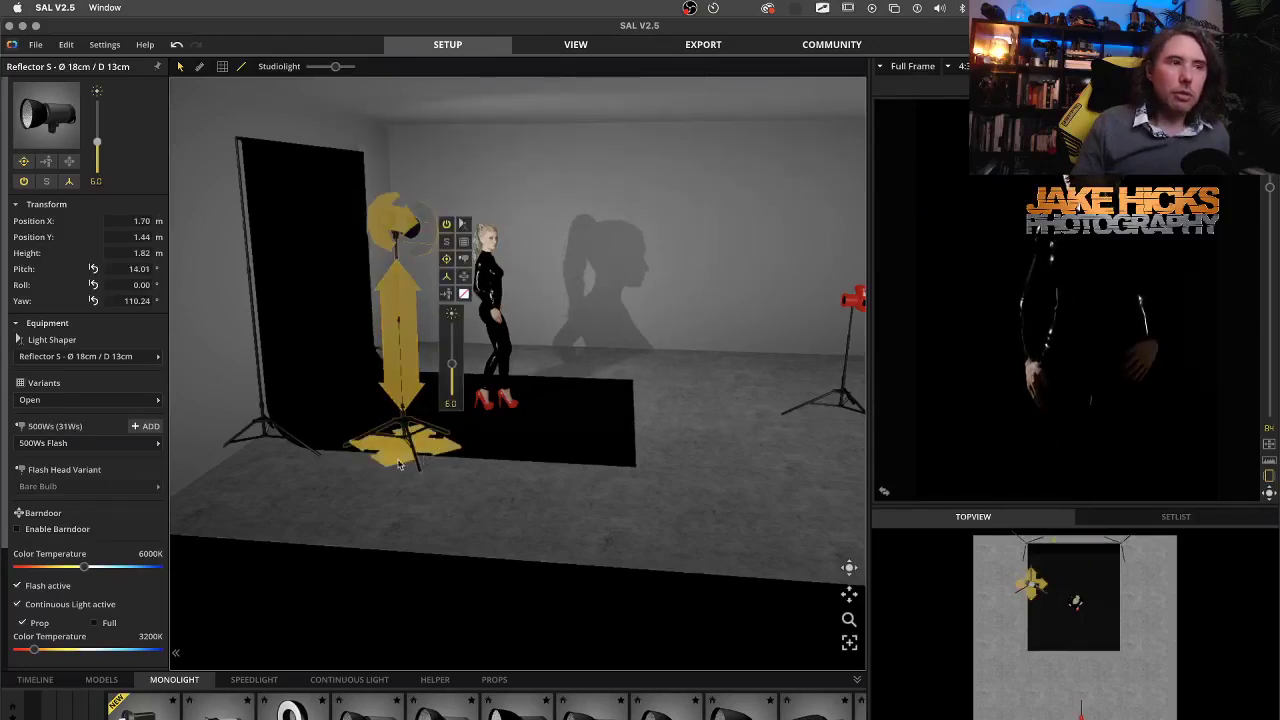
pyautogui.moveTo(400, 452); pyautogui.dragTo(627, 391)
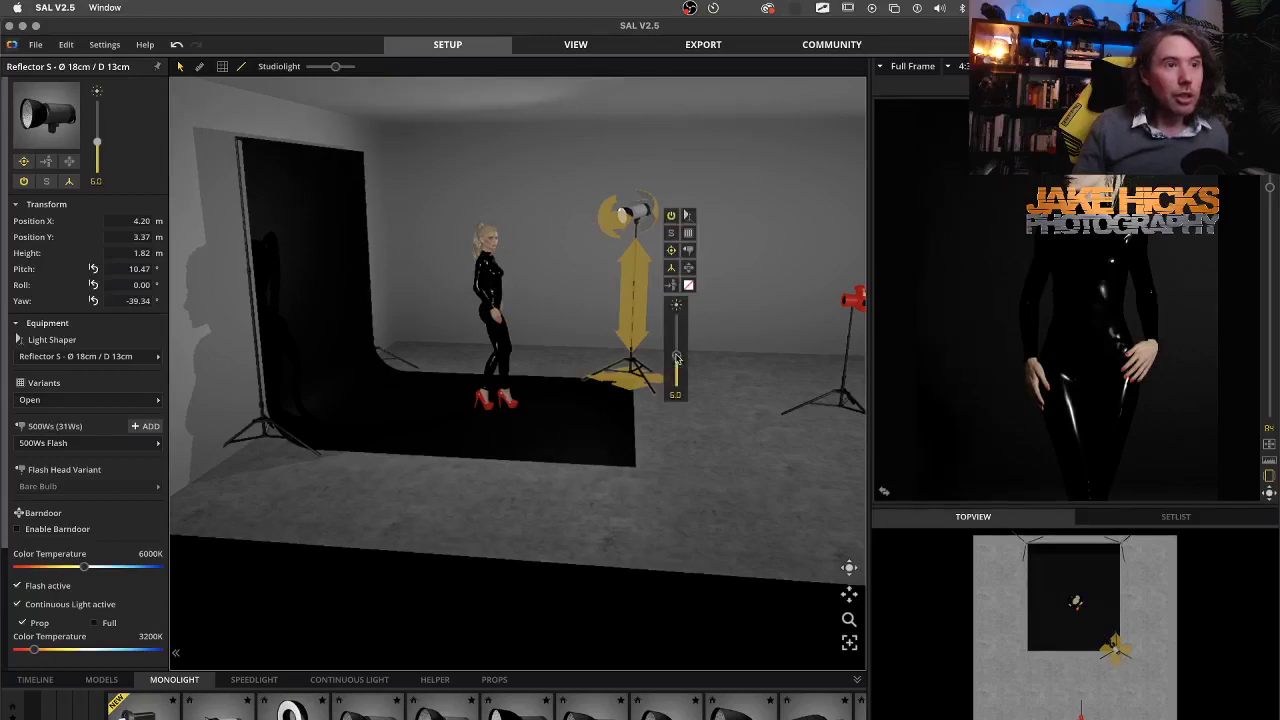
pyautogui.moveTo(677, 363); pyautogui.dragTo(677, 366)
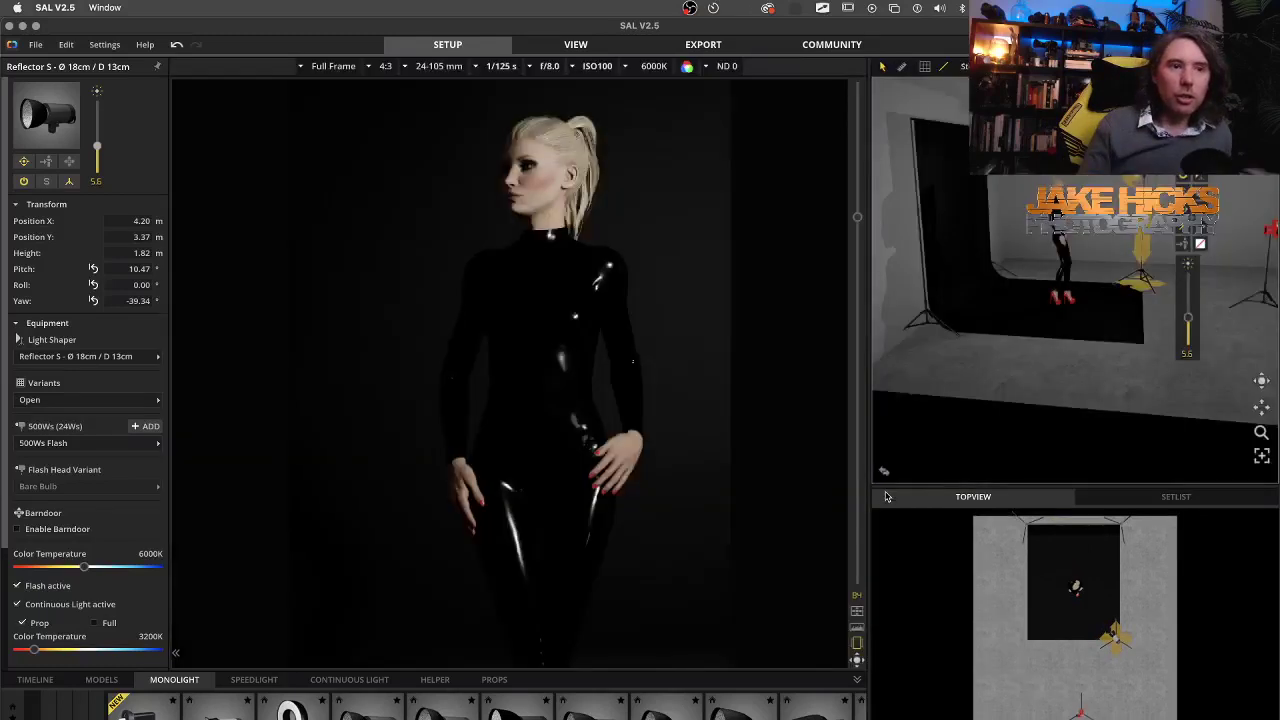
pyautogui.click(885, 491)
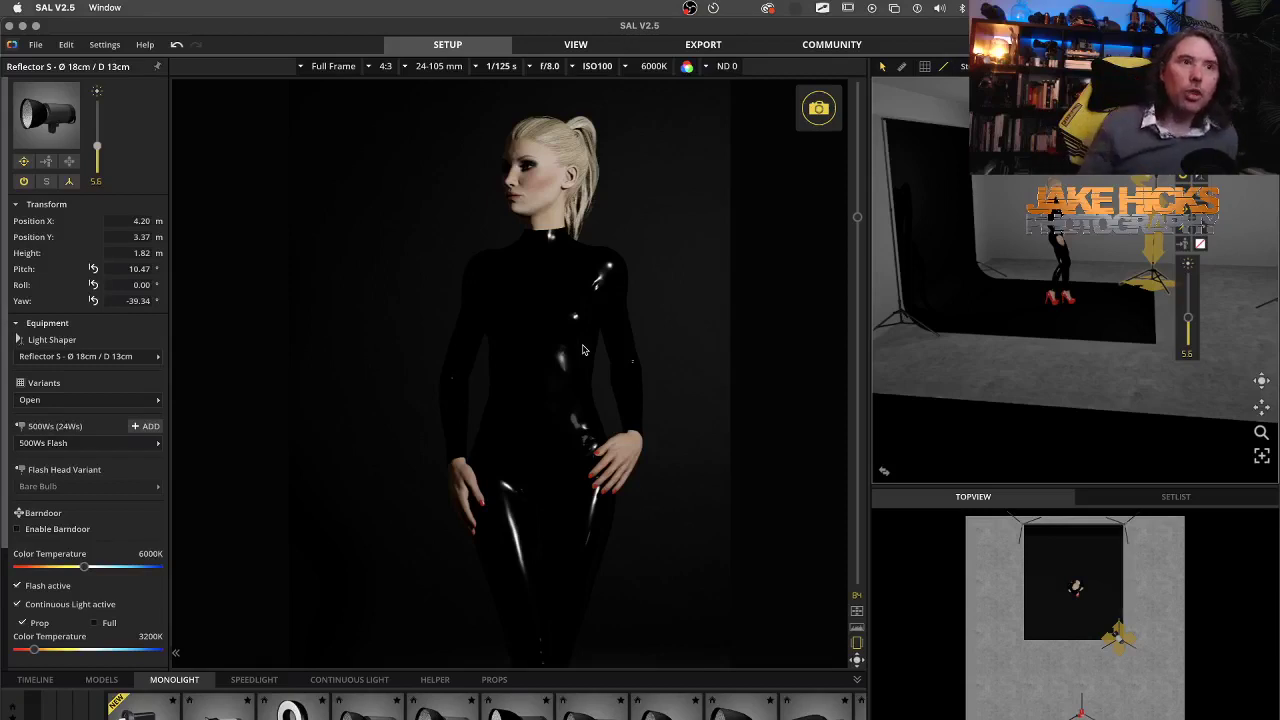
pyautogui.click(884, 475)
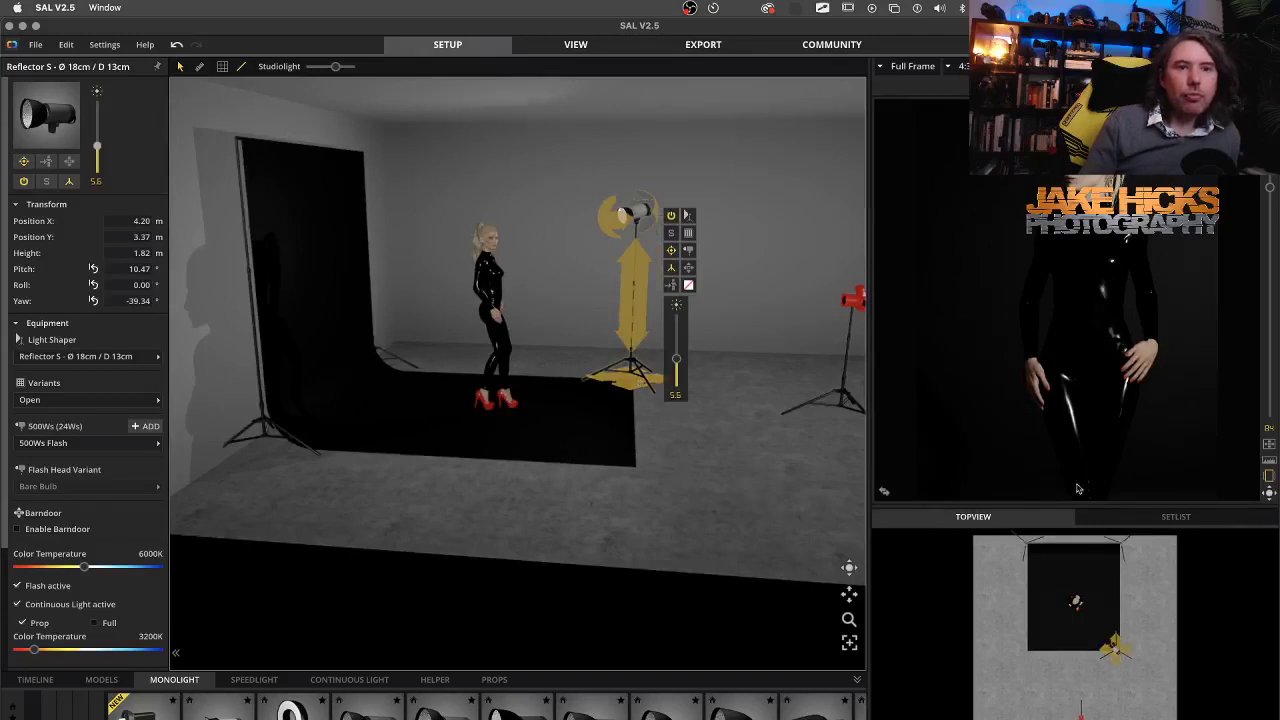
# Hide the reflector light and add a 90 x 150 cm softbox beside the model at about X 4.30 m, Y 2.44 m.
pyautogui.click(1112, 522)
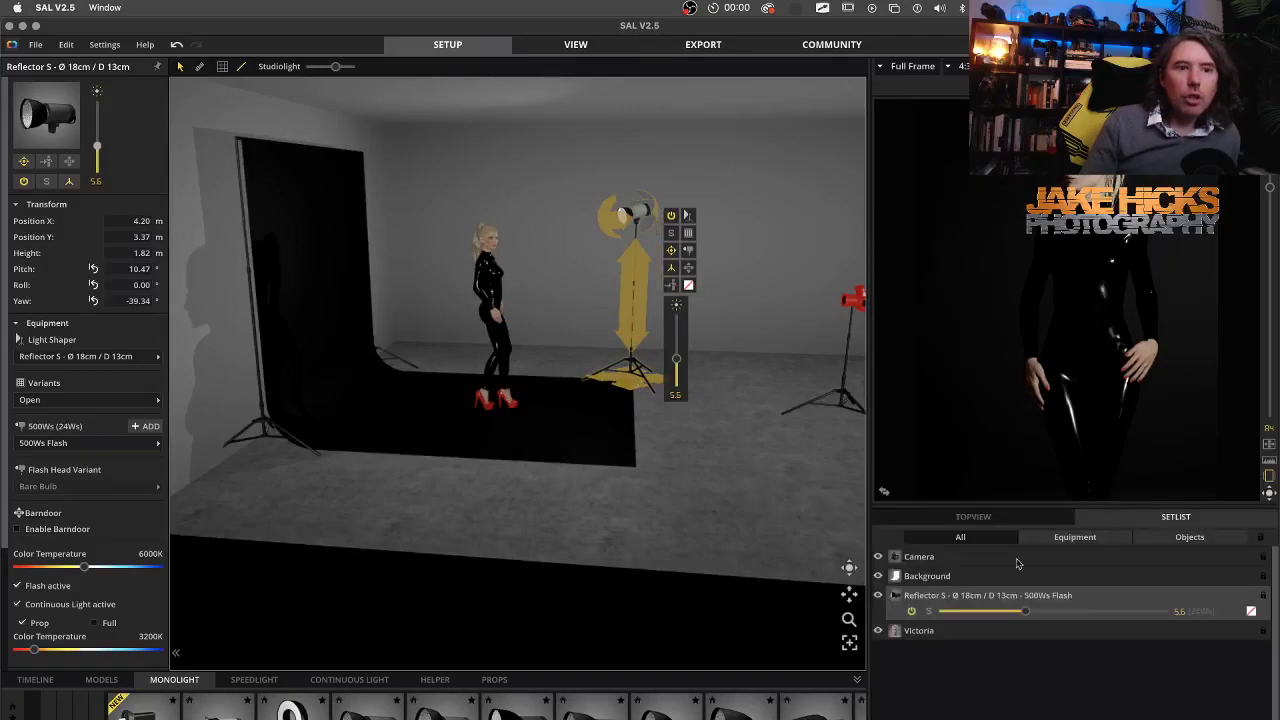
pyautogui.click(878, 595)
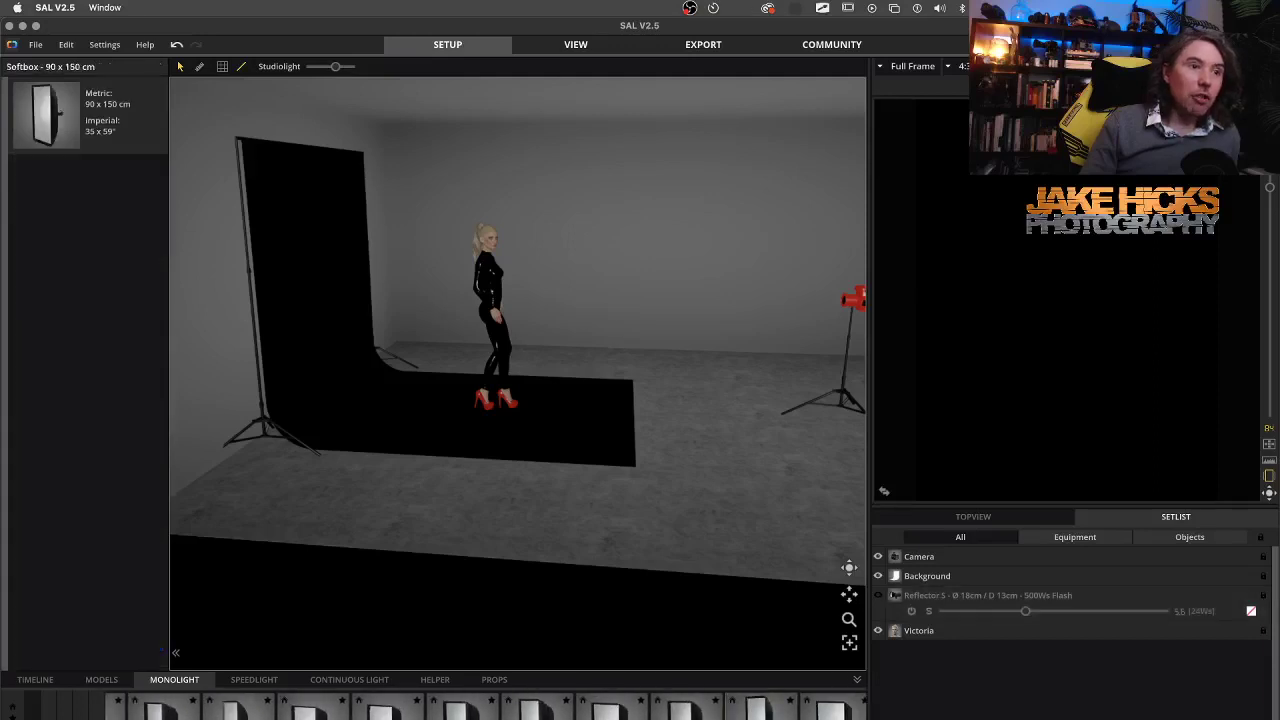
pyautogui.moveTo(155, 708); pyautogui.dragTo(548, 377)
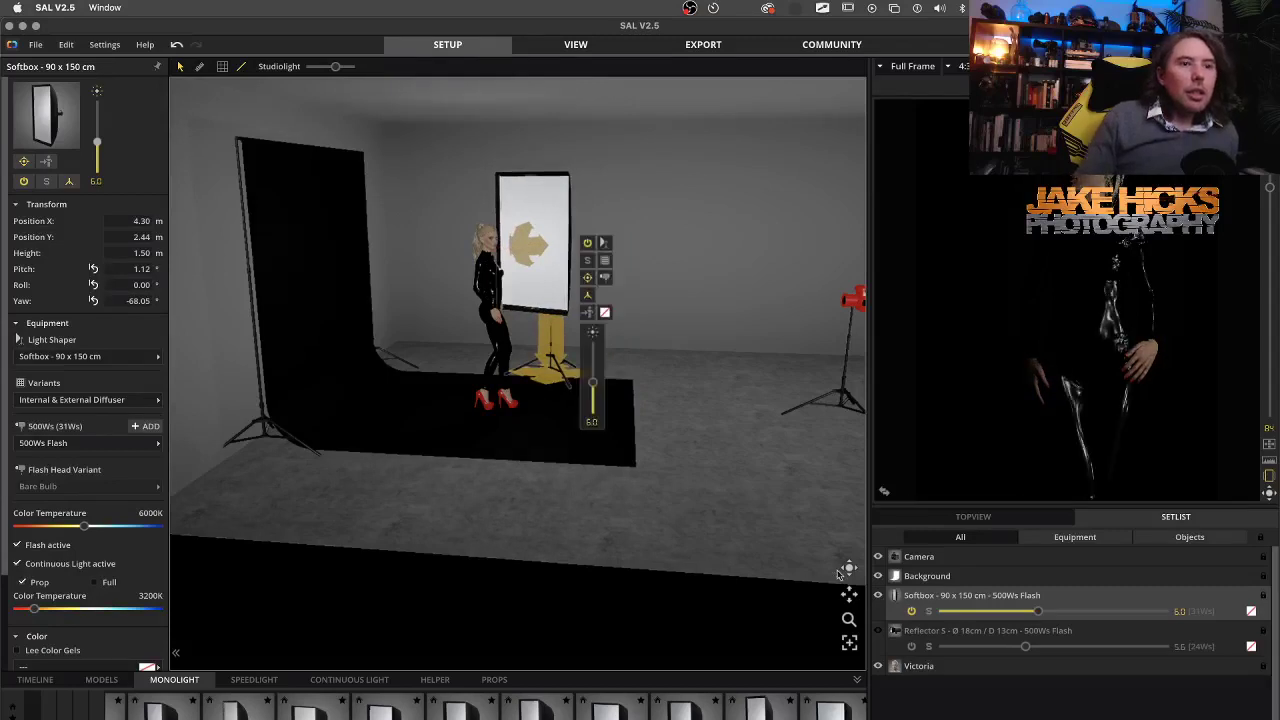
# Move the softbox to the opposite side of the model at about X 1.87 m, Y 2.53 m.
pyautogui.moveTo(775, 532); pyautogui.dragTo(680, 520)
pyautogui.moveTo(632, 432); pyautogui.dragTo(381, 418)
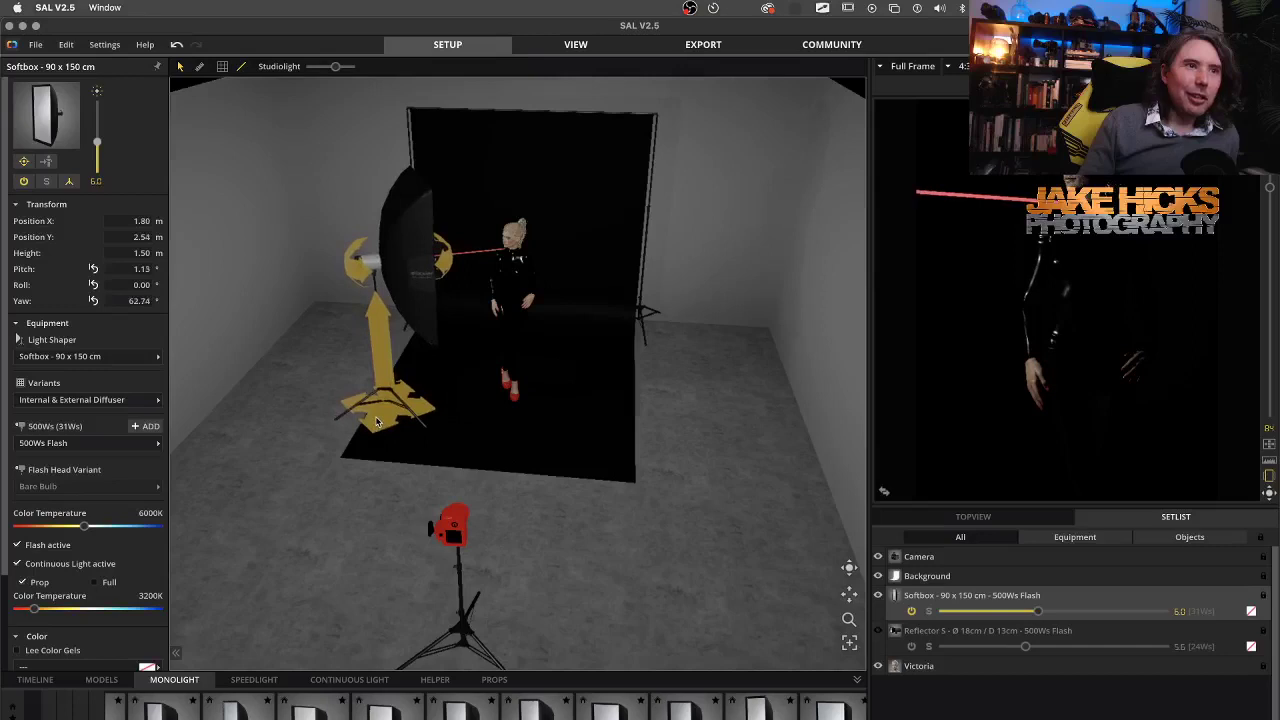
pyautogui.moveTo(377, 350)
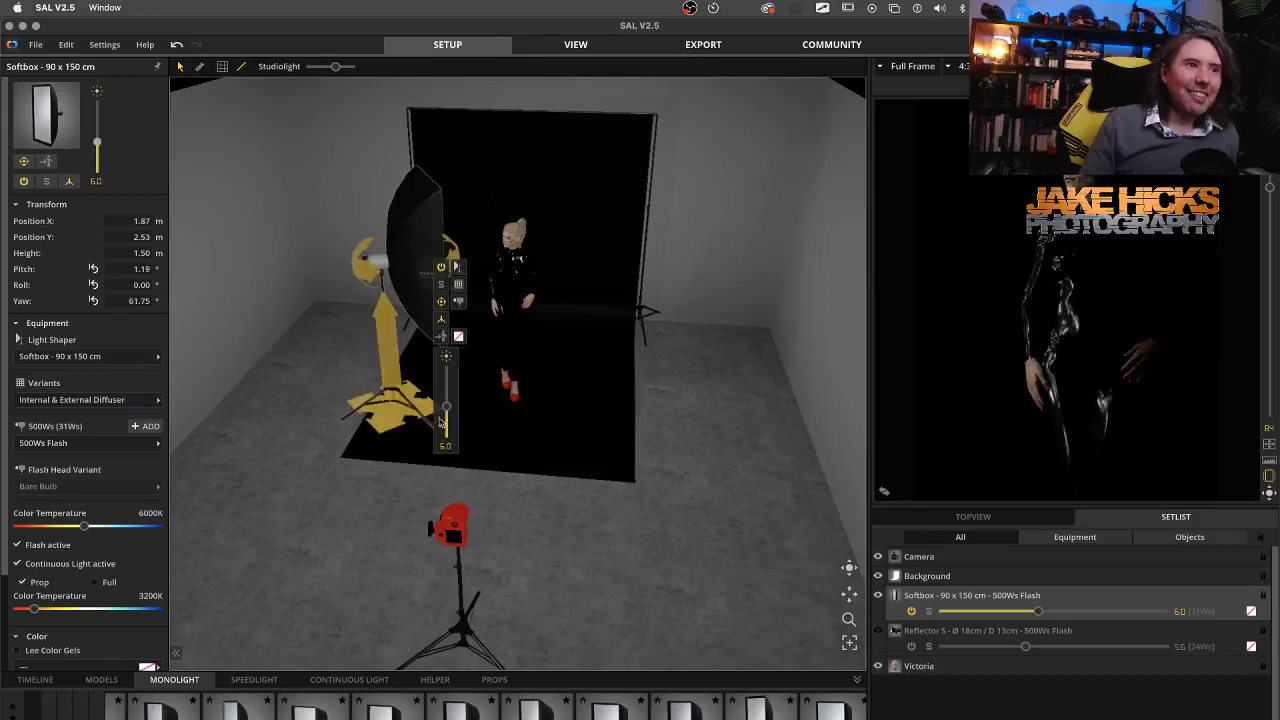
# Fine-tune the softbox to power 6.8 and height 1.69 m, placed at about X 1.77 m, Y 2.69 m.
pyautogui.moveTo(447, 407); pyautogui.dragTo(447, 397)
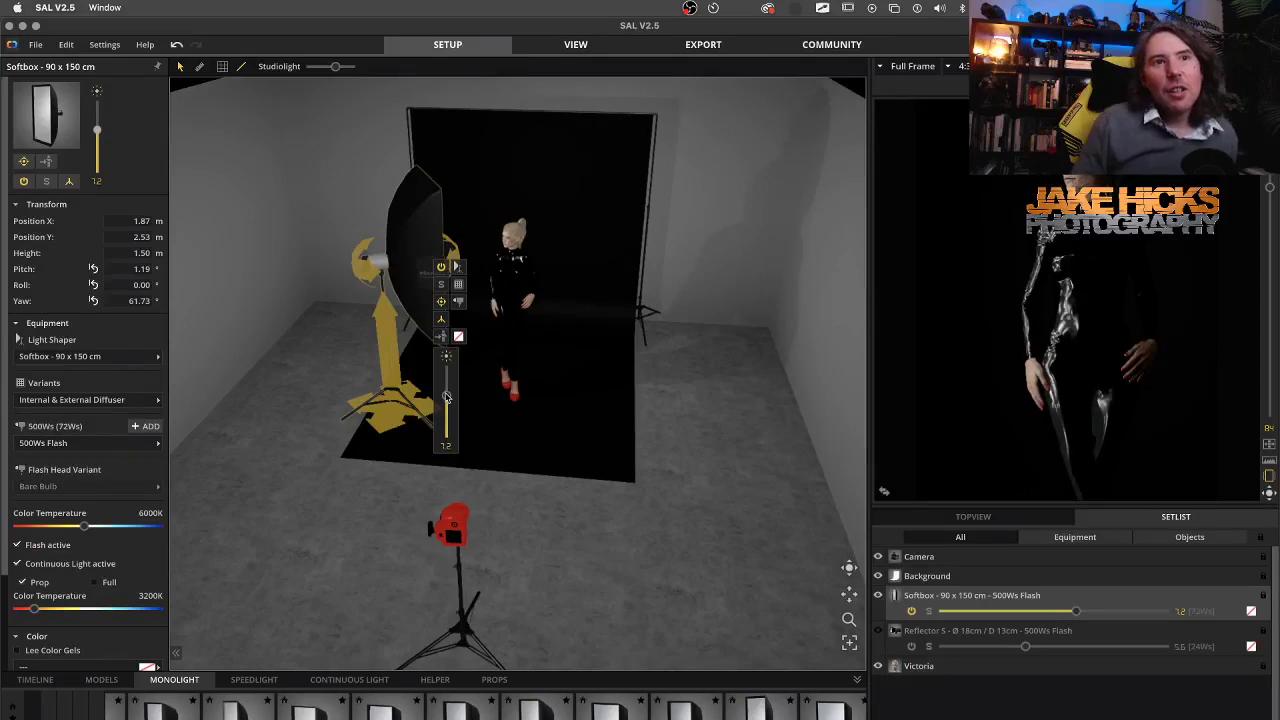
pyautogui.moveTo(382, 312); pyautogui.dragTo(380, 291)
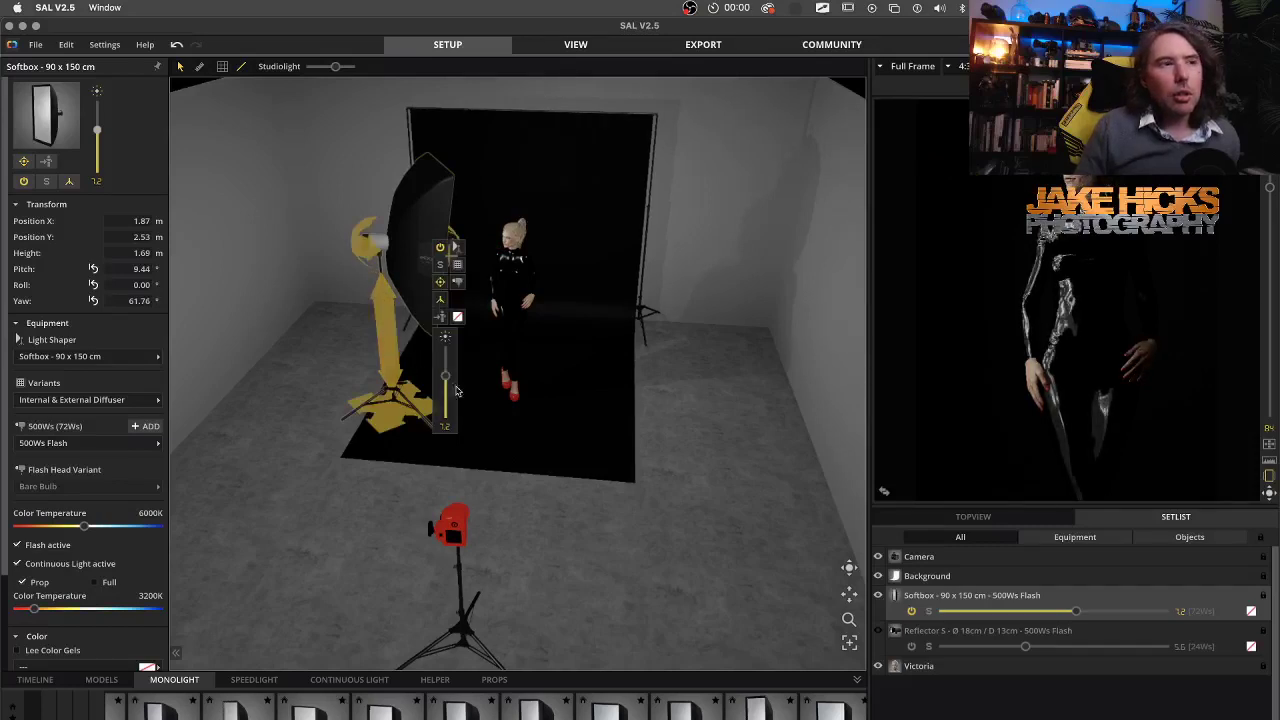
pyautogui.moveTo(447, 380); pyautogui.dragTo(447, 387)
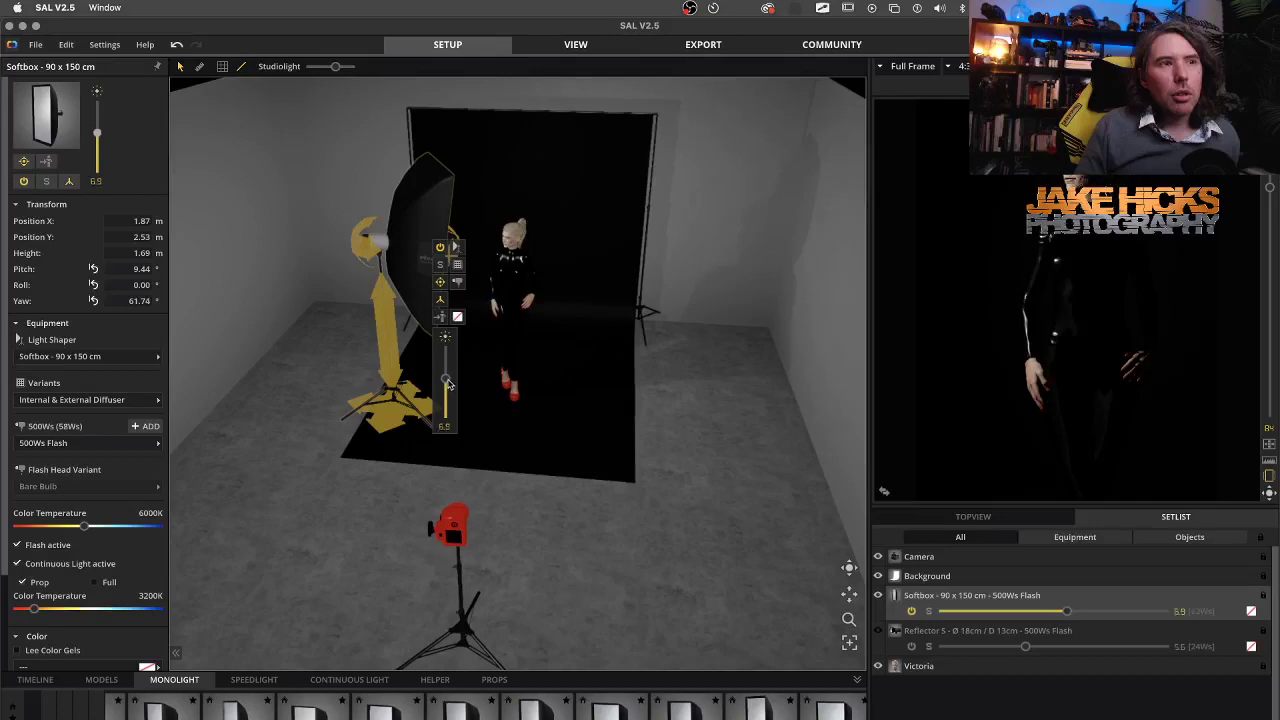
pyautogui.click(884, 495)
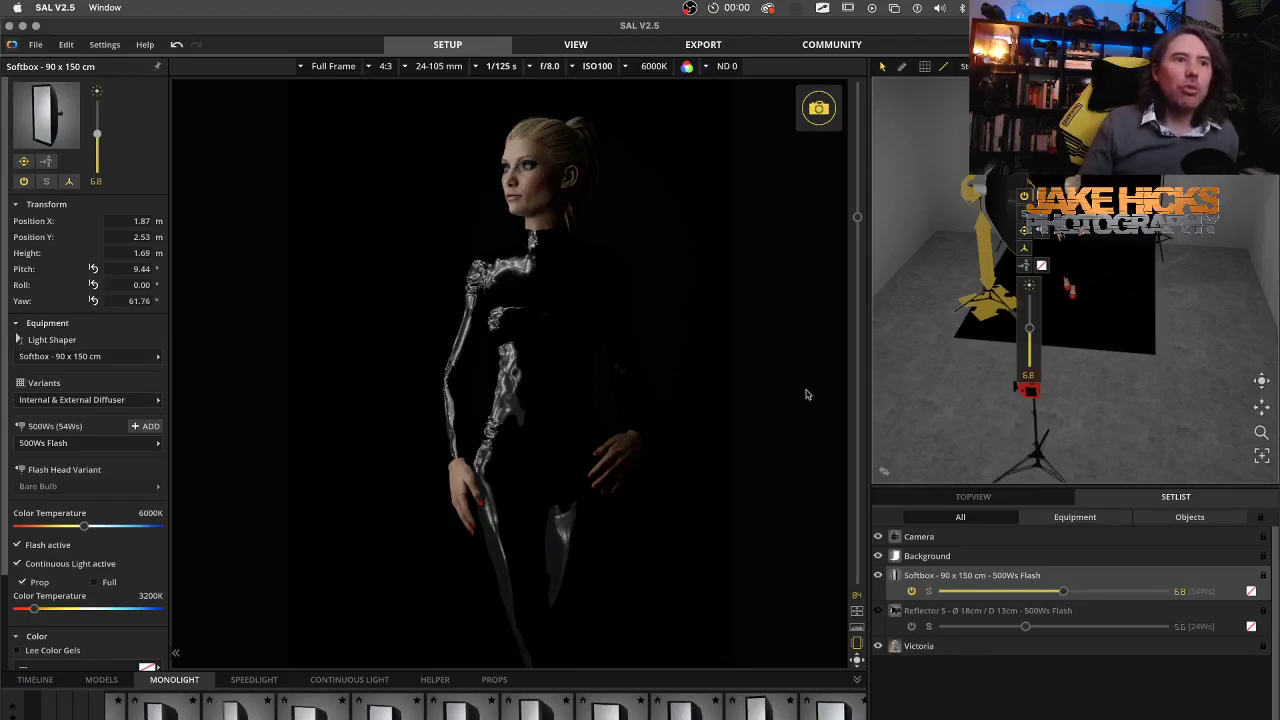
pyautogui.click(885, 472)
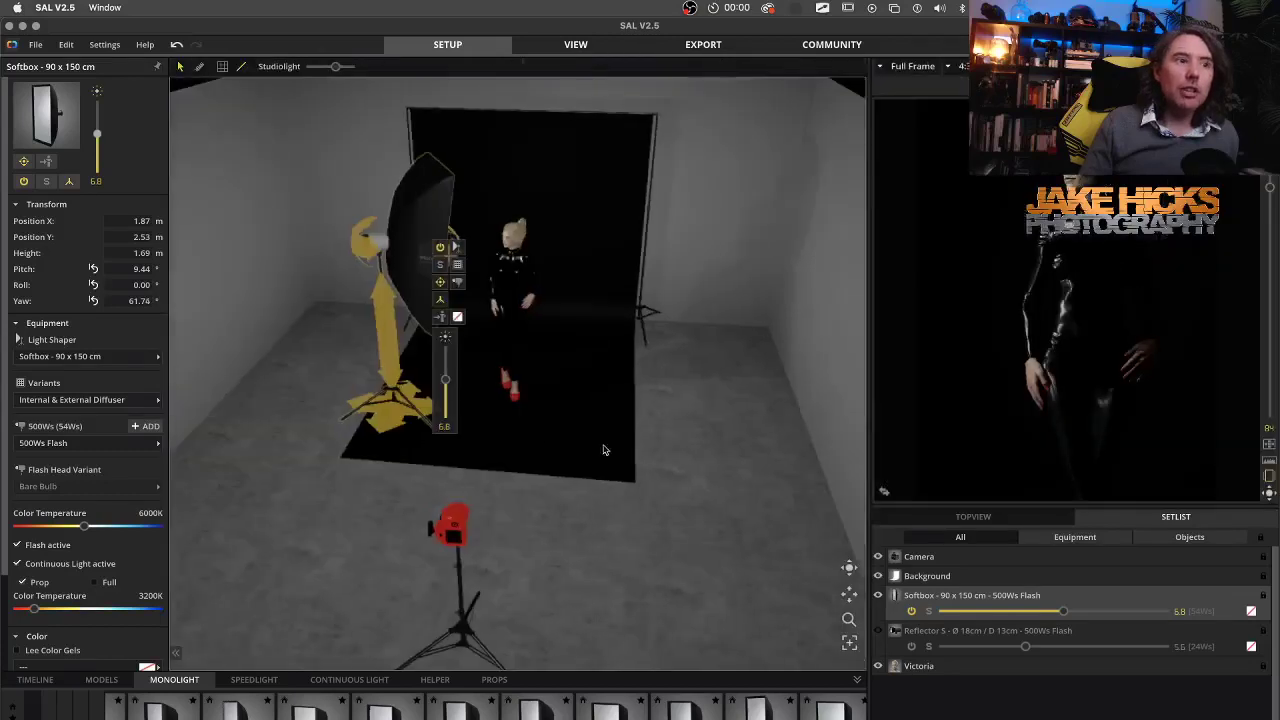
pyautogui.moveTo(377, 421); pyautogui.dragTo(364, 430)
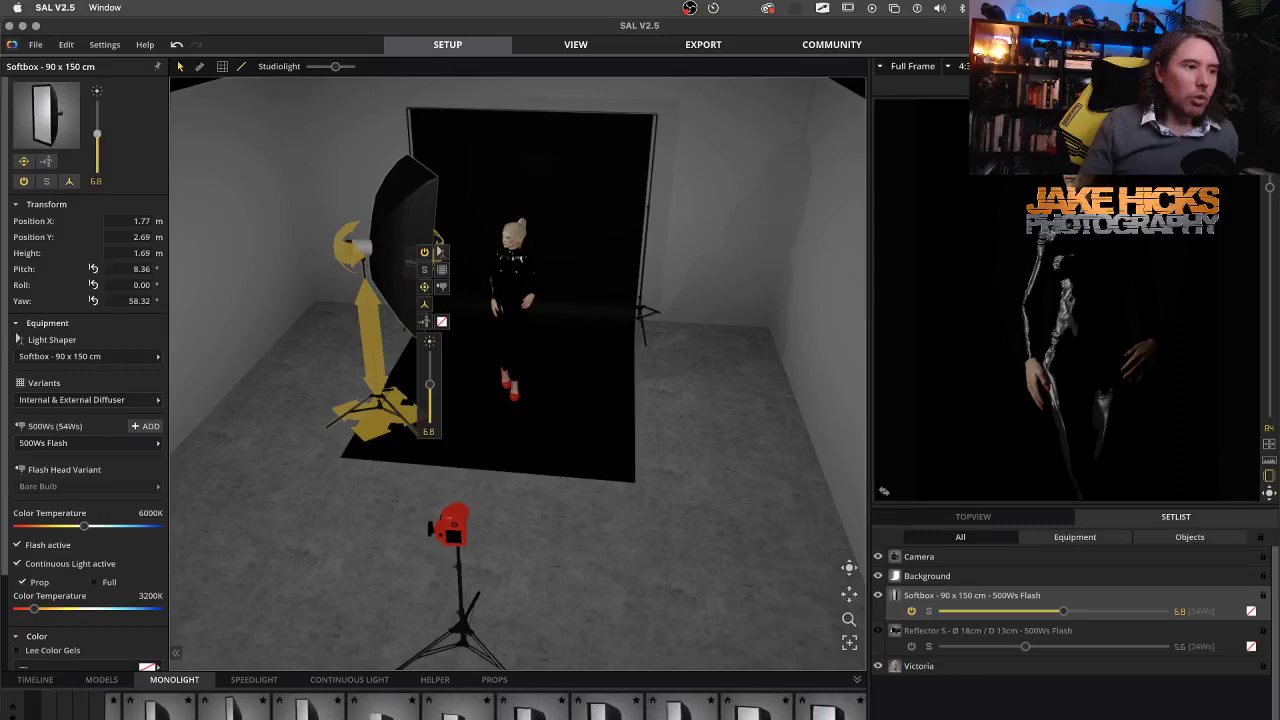
# Add a 50 x 130 cm striplight behind the model opposite the softbox at about X 4.27 m, Y 1.22 m, height 1.85 m.
pyautogui.moveTo(160, 705); pyautogui.dragTo(645, 360)
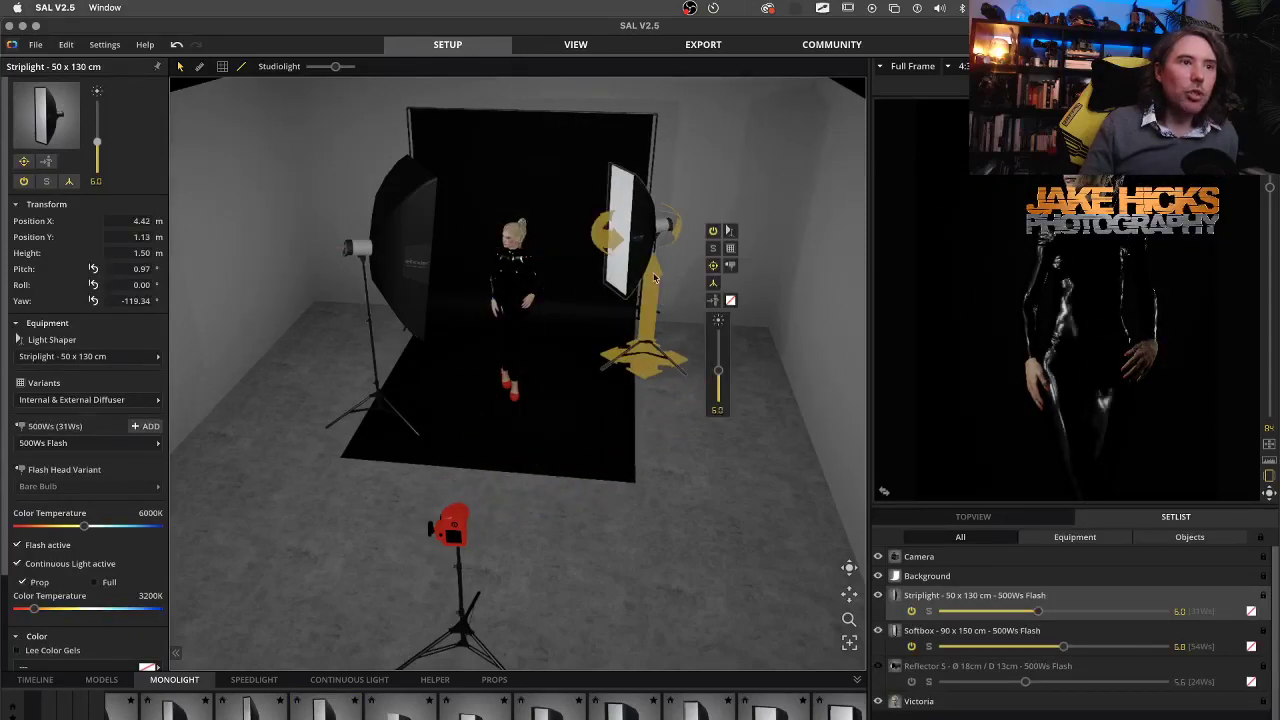
pyautogui.moveTo(655, 278); pyautogui.dragTo(651, 236)
pyautogui.moveTo(647, 365); pyautogui.dragTo(629, 369)
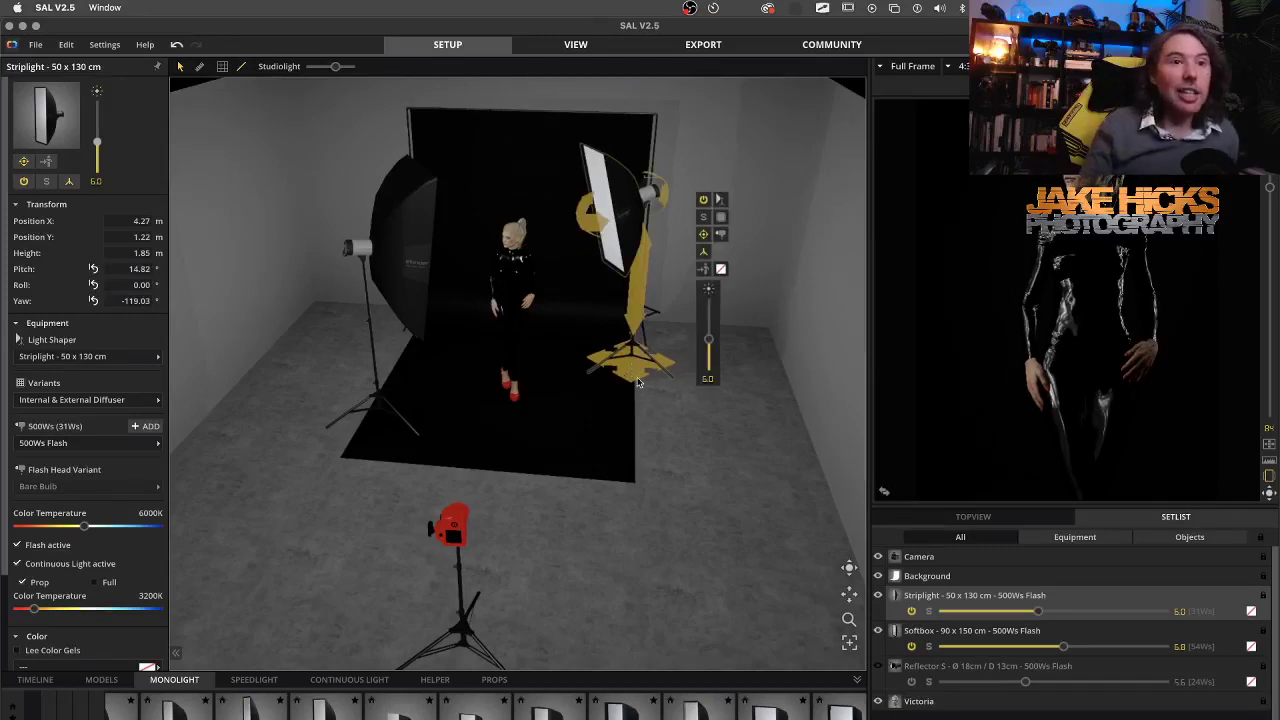
# Compare the bare reflector's look with the softbox and striplight setup in the enlarged camera view by toggling the lights' visibility.
pyautogui.click(884, 492)
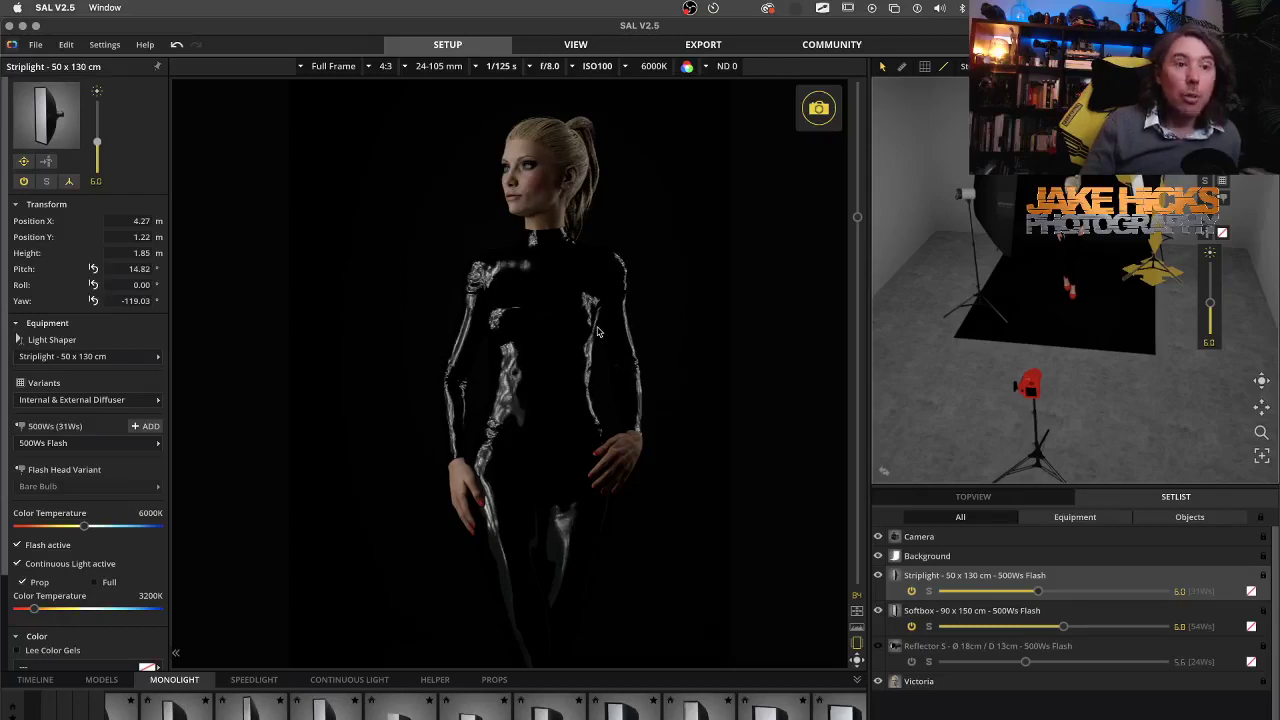
pyautogui.click(878, 577)
pyautogui.click(878, 611)
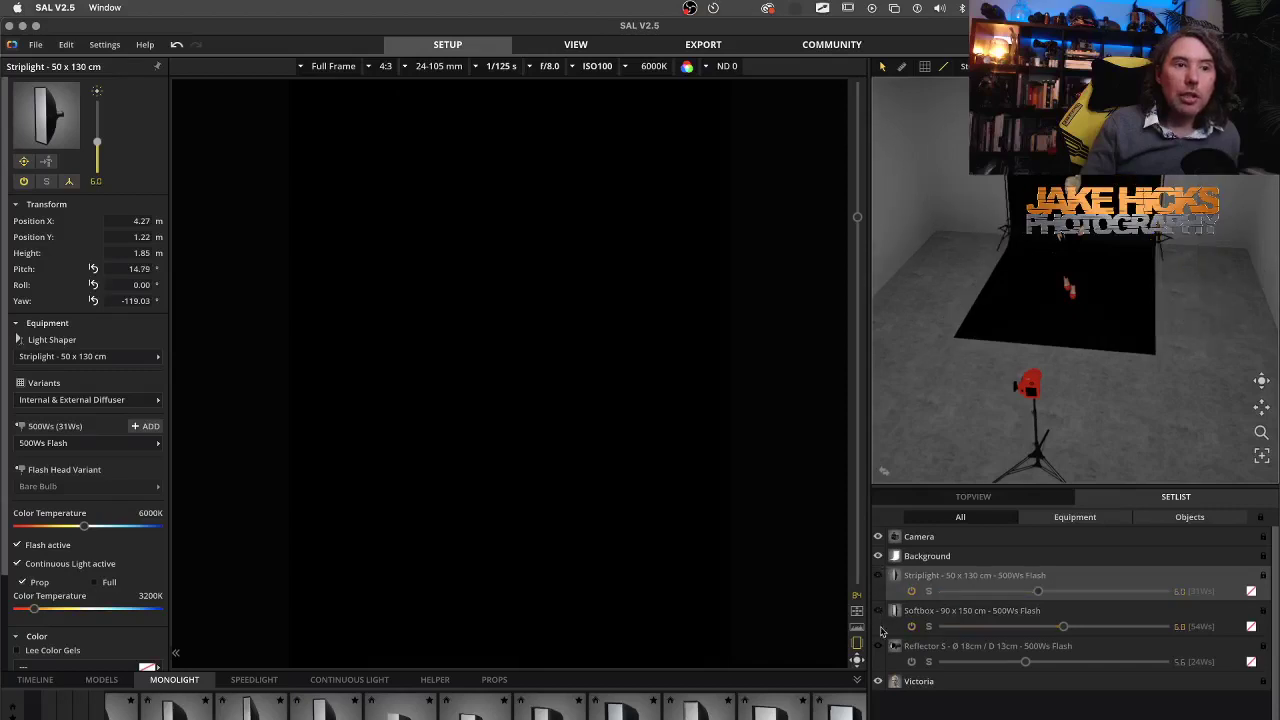
pyautogui.click(879, 647)
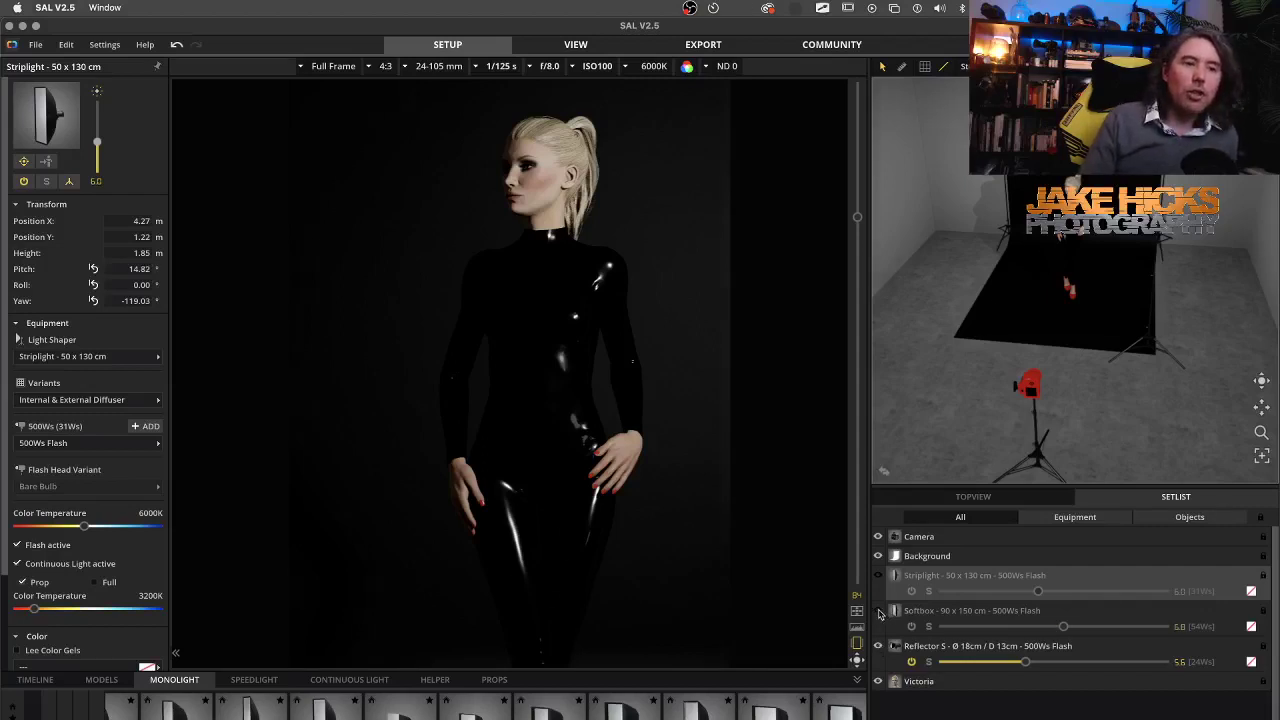
pyautogui.click(878, 610)
pyautogui.click(878, 575)
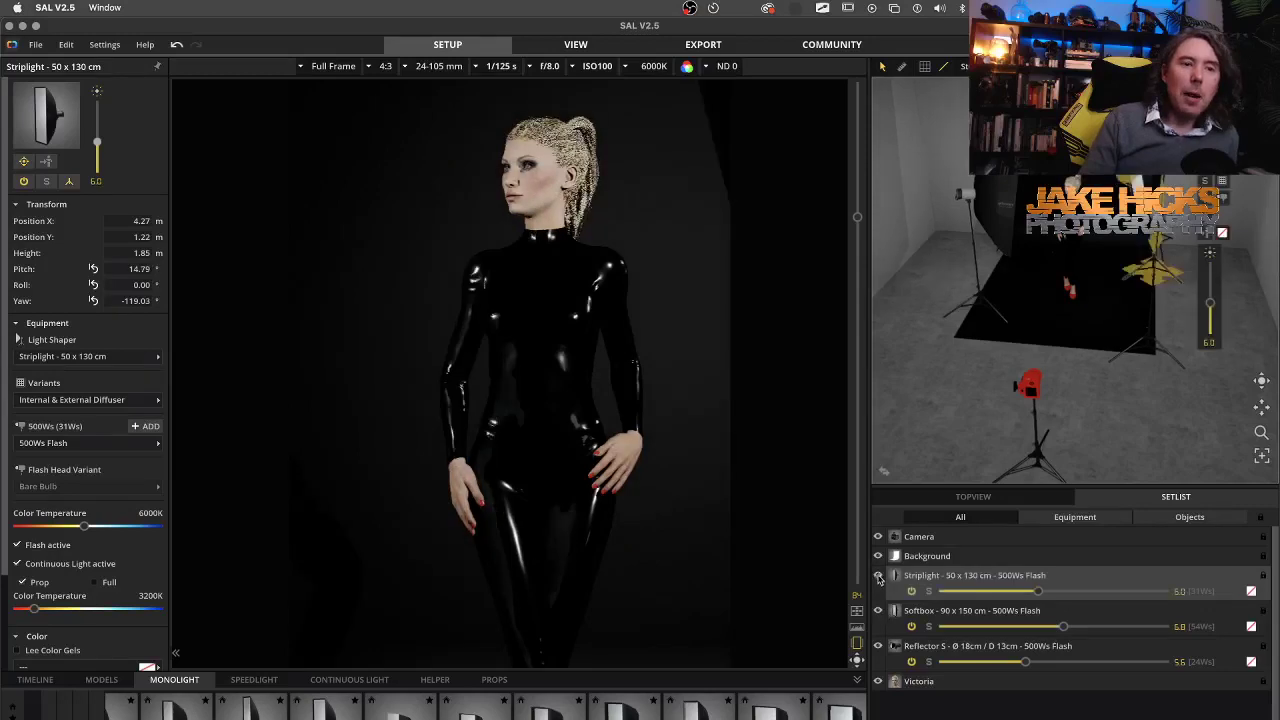
pyautogui.click(878, 646)
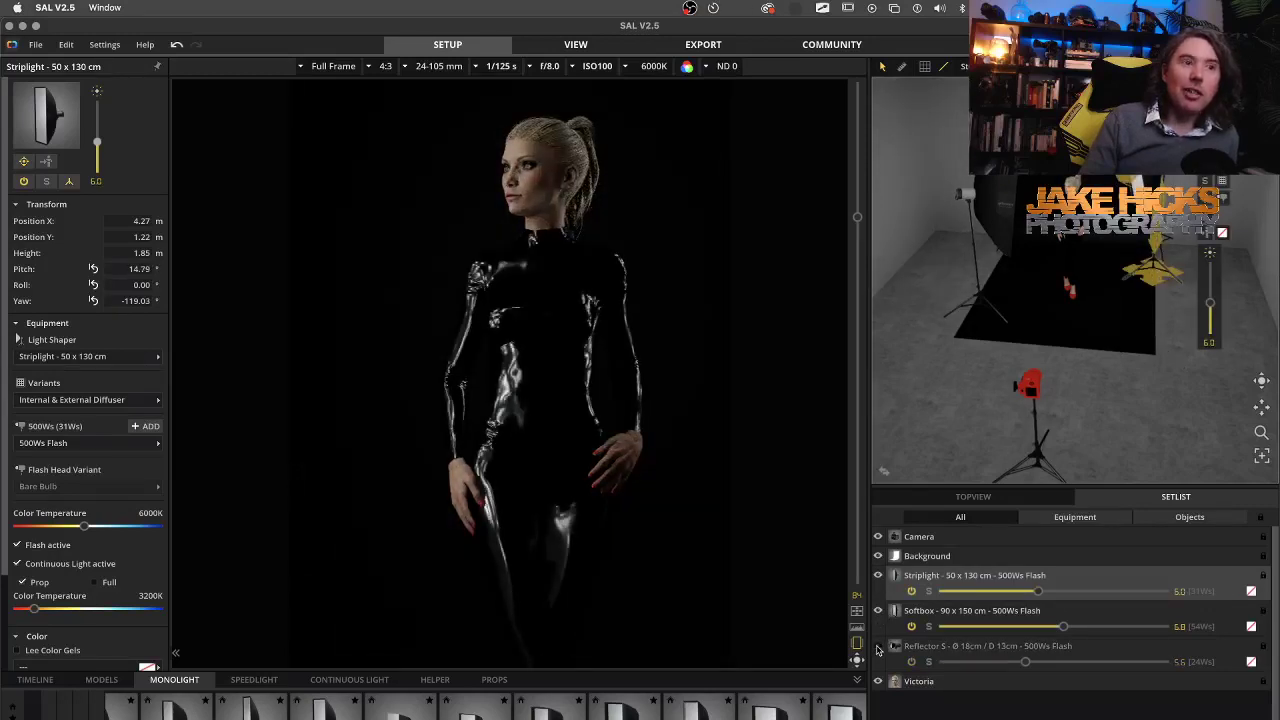
# Switch to the masked costume photo in Chrome and draw a tall slanted softbox outline beside the model with the ScreenBrush brush.
pyautogui.moveTo(720, 497)
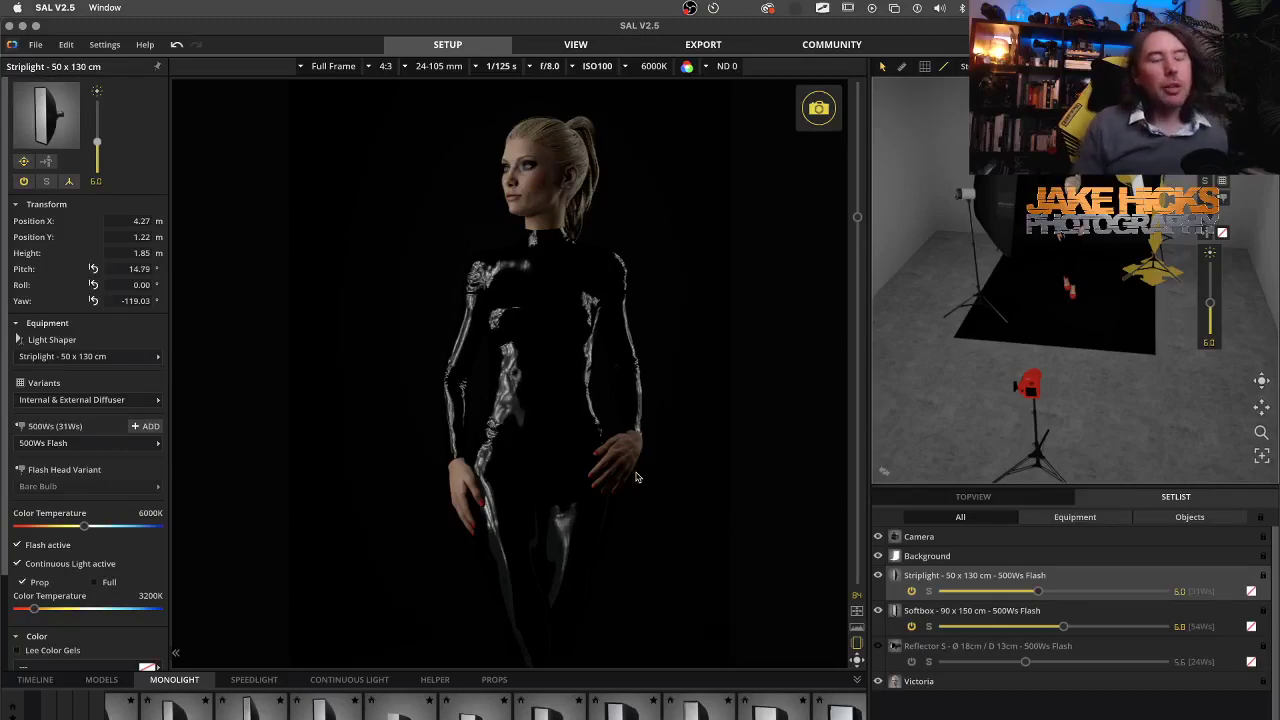
pyautogui.press('super+Tab')
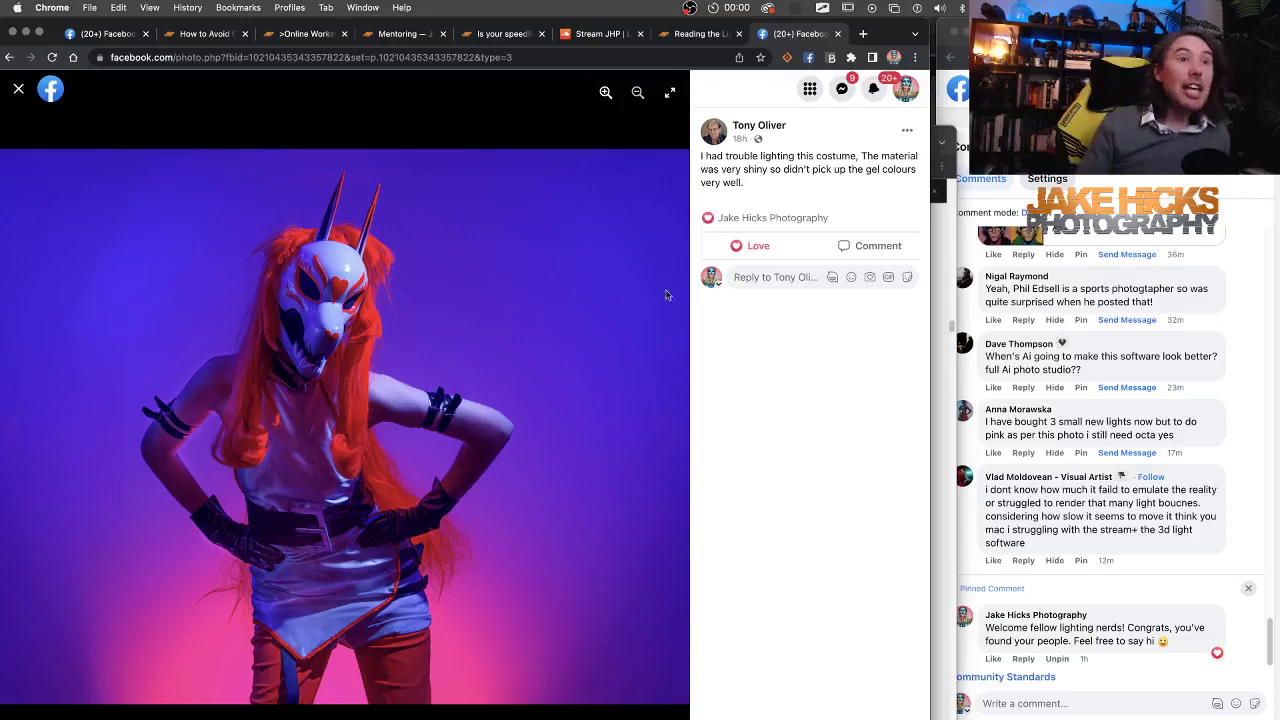
pyautogui.click(820, 9)
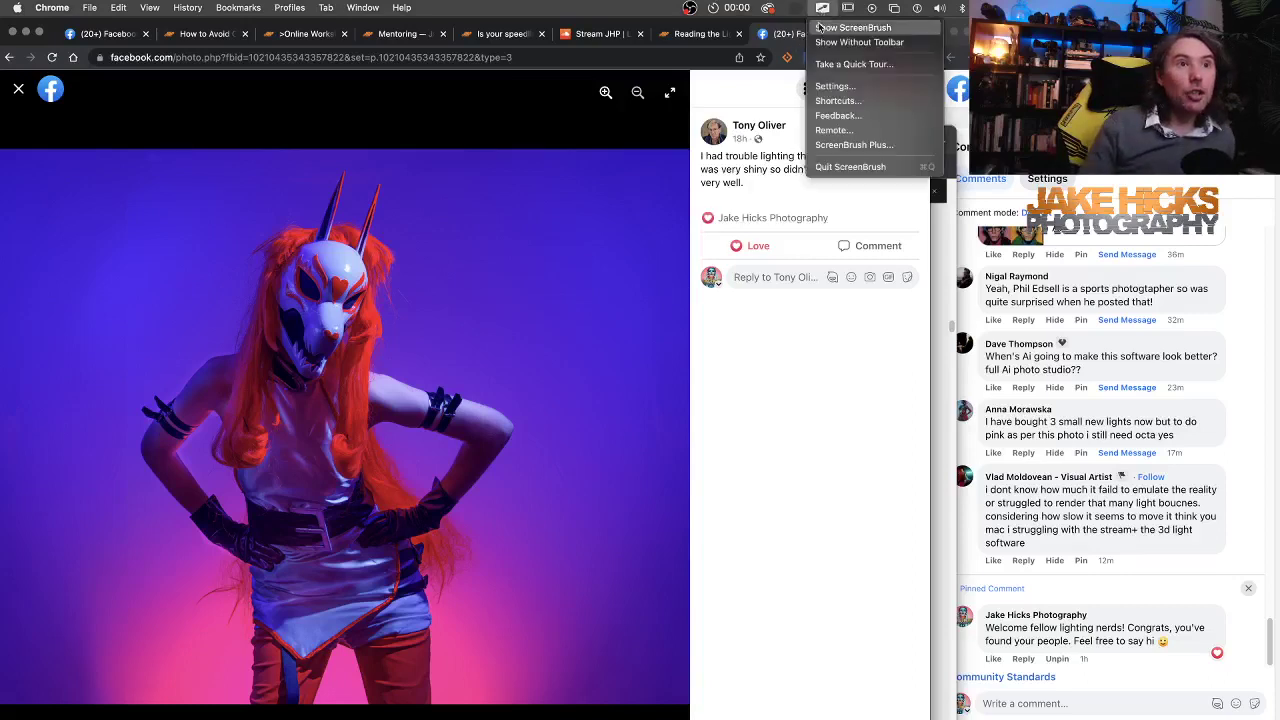
pyautogui.click(850, 23)
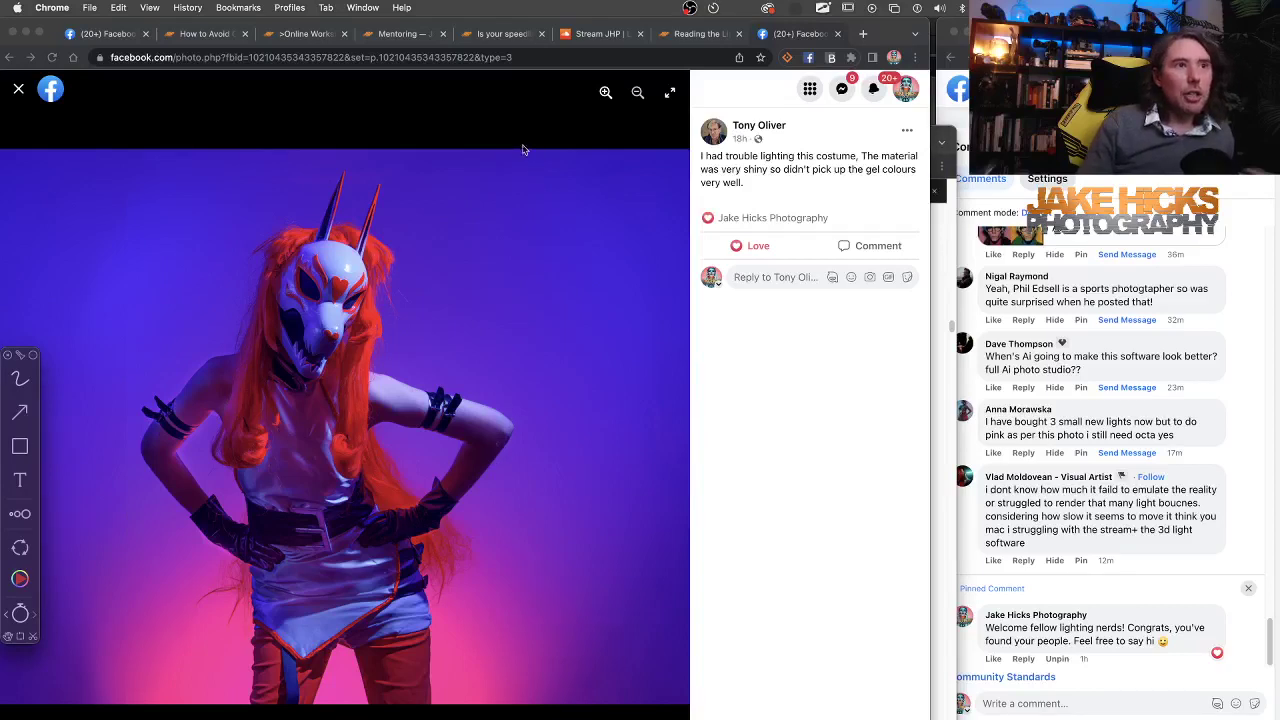
pyautogui.moveTo(536, 132); pyautogui.dragTo(646, 476)
pyautogui.moveTo(536, 130)
pyautogui.mouseDown()
pyautogui.moveTo(600, 126)
pyautogui.moveTo(785, 480)
pyautogui.moveTo(614, 519)
pyautogui.mouseUp()
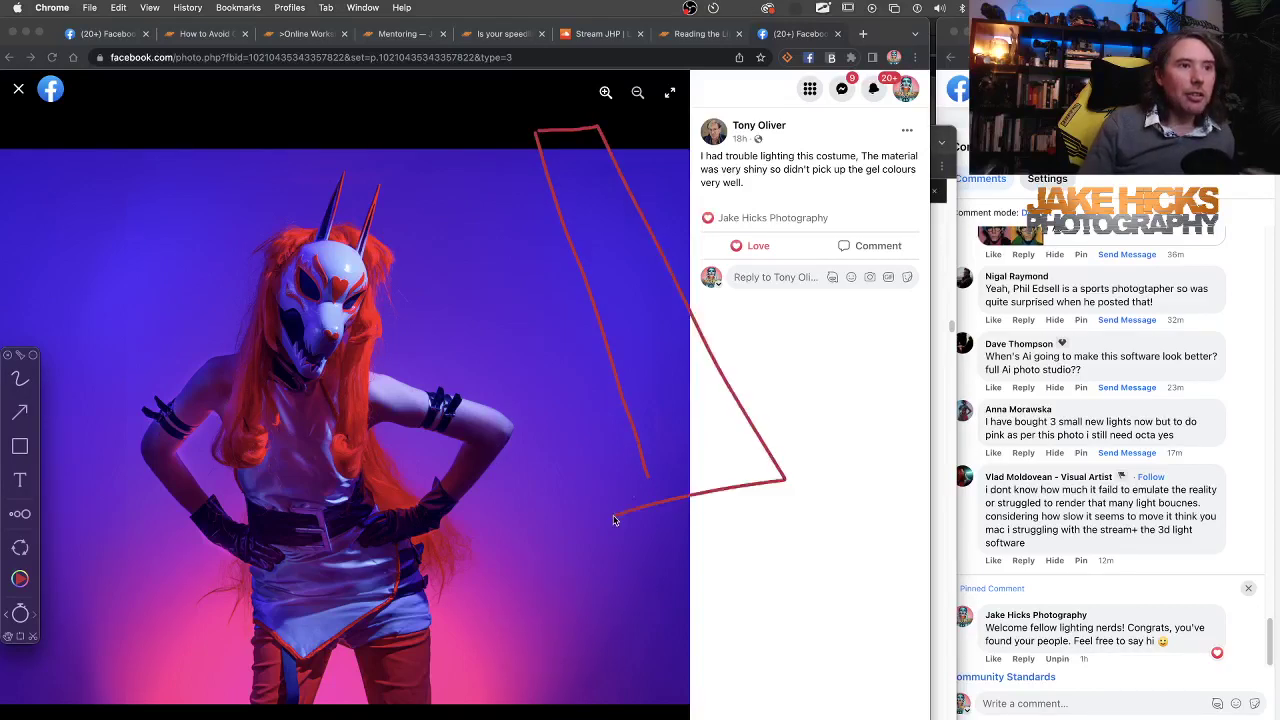
# Fill the softbox outline with lengthwise and crosswise grid lines, and hide the ScreenBrush overlay.
pyautogui.moveTo(563, 140); pyautogui.dragTo(684, 422)
pyautogui.moveTo(612, 196); pyautogui.dragTo(710, 405)
pyautogui.moveTo(584, 212); pyautogui.dragTo(640, 200)
pyautogui.moveTo(622, 360); pyautogui.dragTo(680, 356)
pyautogui.moveTo(645, 426)
pyautogui.mouseDown()
pyautogui.moveTo(690, 423)
pyautogui.moveTo(720, 453)
pyautogui.mouseUp()
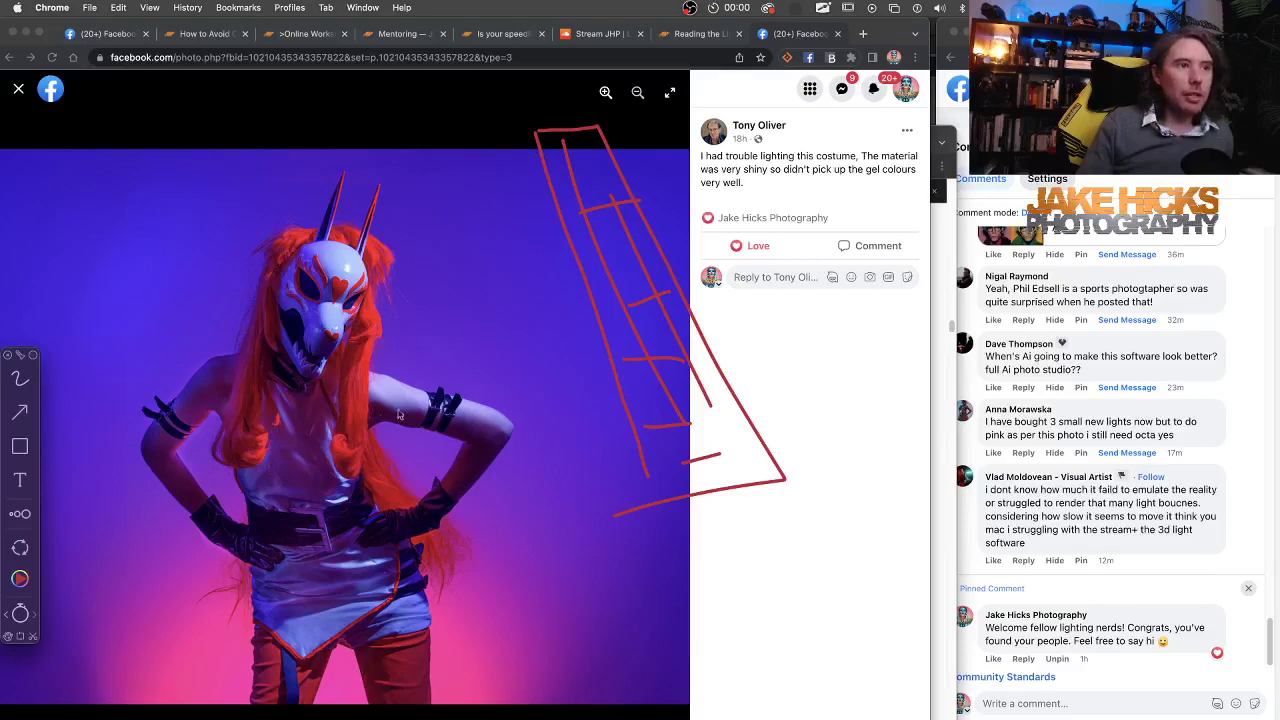
pyautogui.click(822, 8)
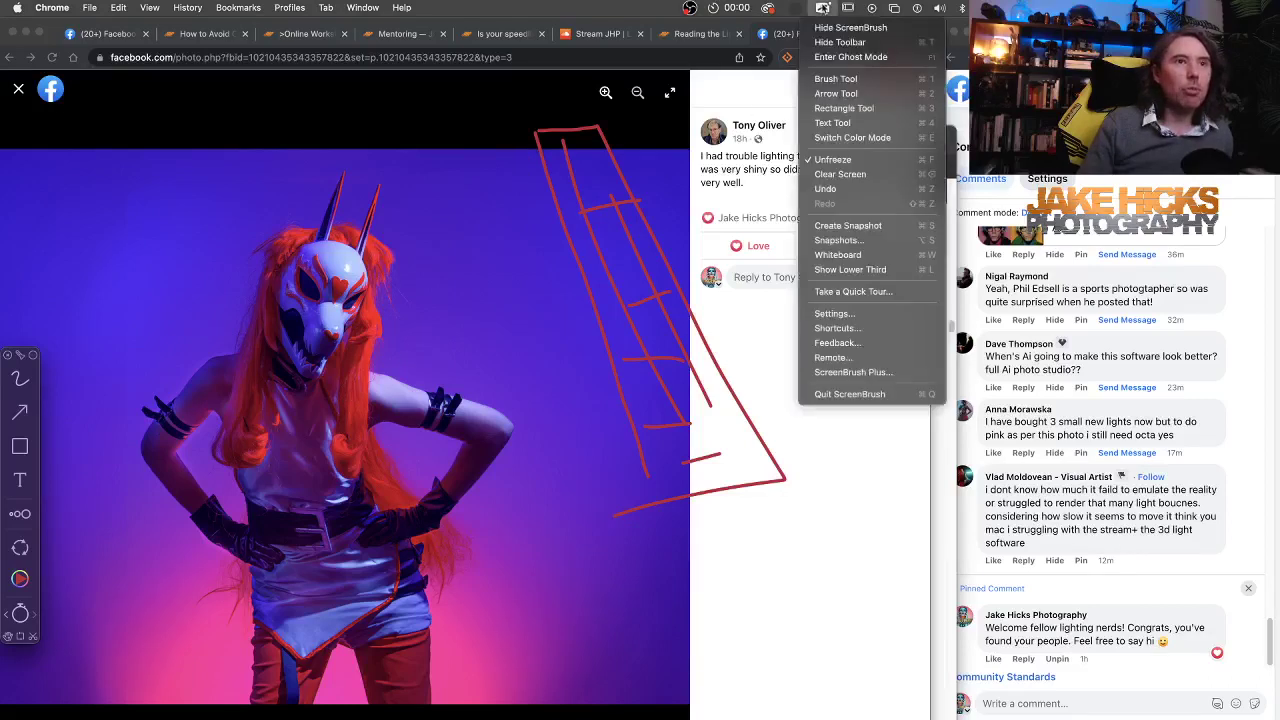
pyautogui.click(827, 24)
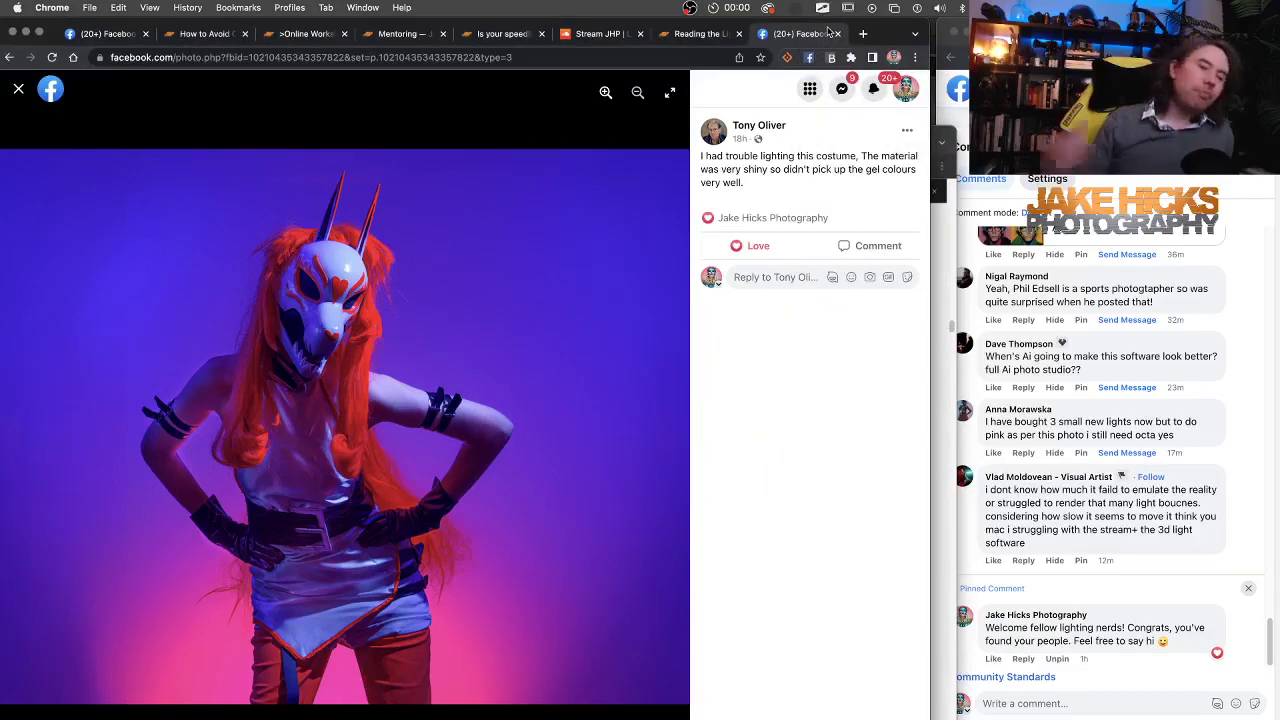